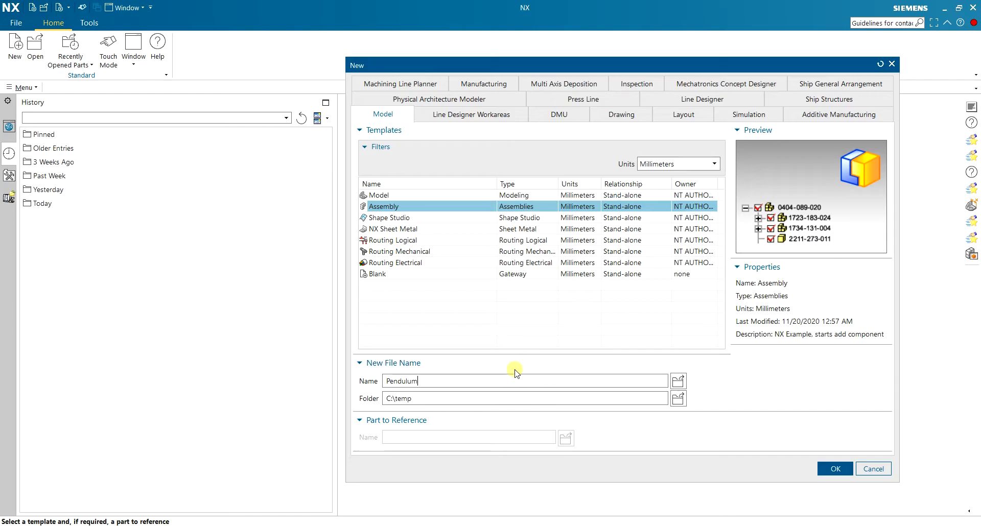
Step: Create a new millimetre assembly file named Pendulum in C:\temp, skip adding an existing part, and show its assembly structure
{"action": "left_click", "coordinate": [835, 467]}
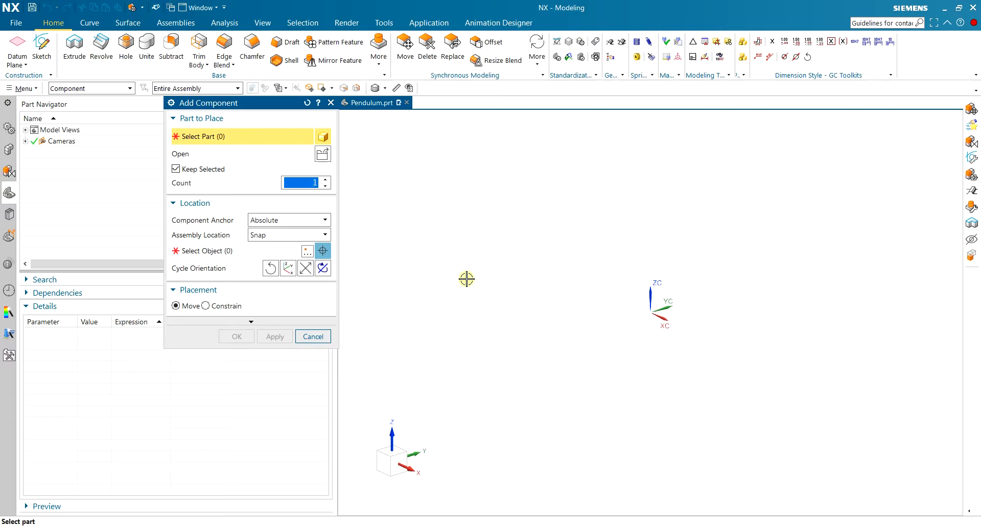
{"action": "left_click", "coordinate": [312, 337]}
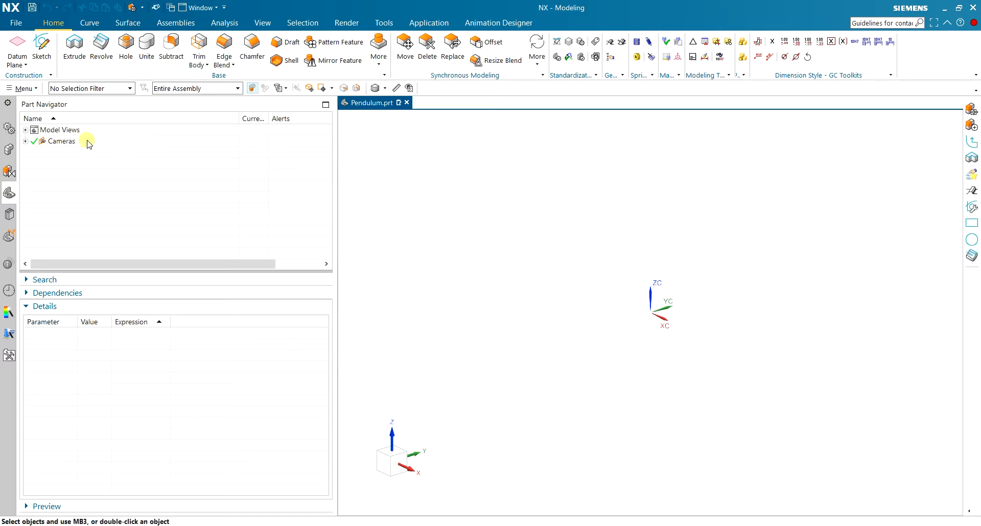
{"action": "left_click", "coordinate": [8, 149]}
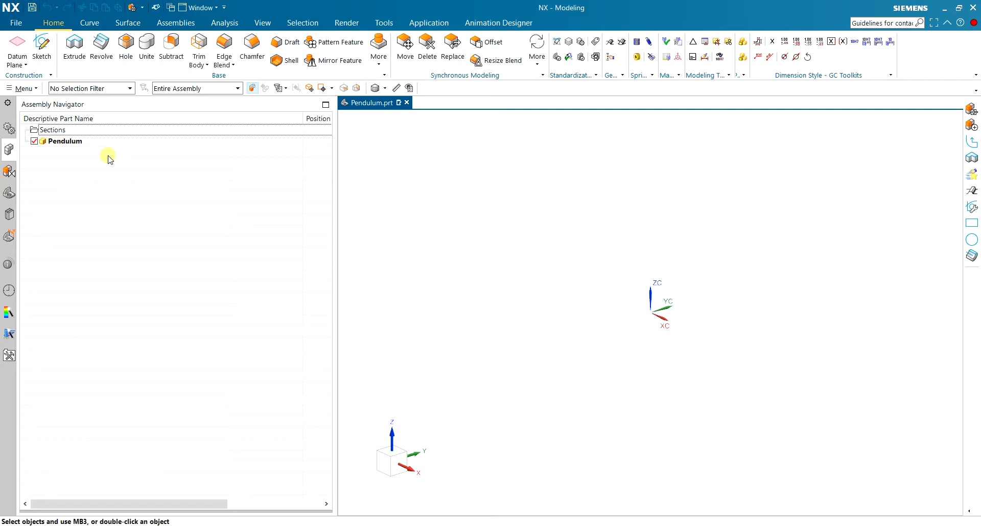
Step: Add an empty new component with default settings under the Pendulum assembly and make it the work part
{"action": "left_click", "coordinate": [176, 23]}
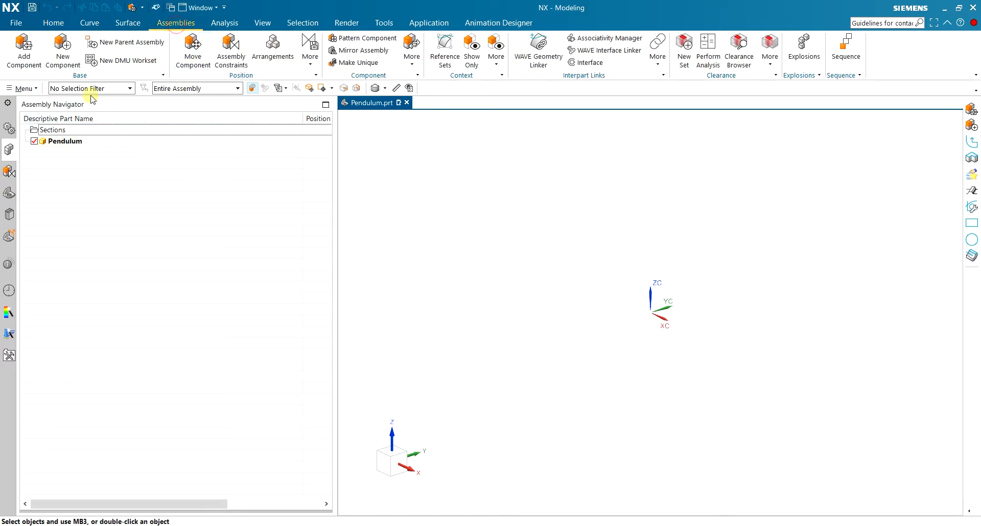
{"action": "left_click", "coordinate": [69, 51]}
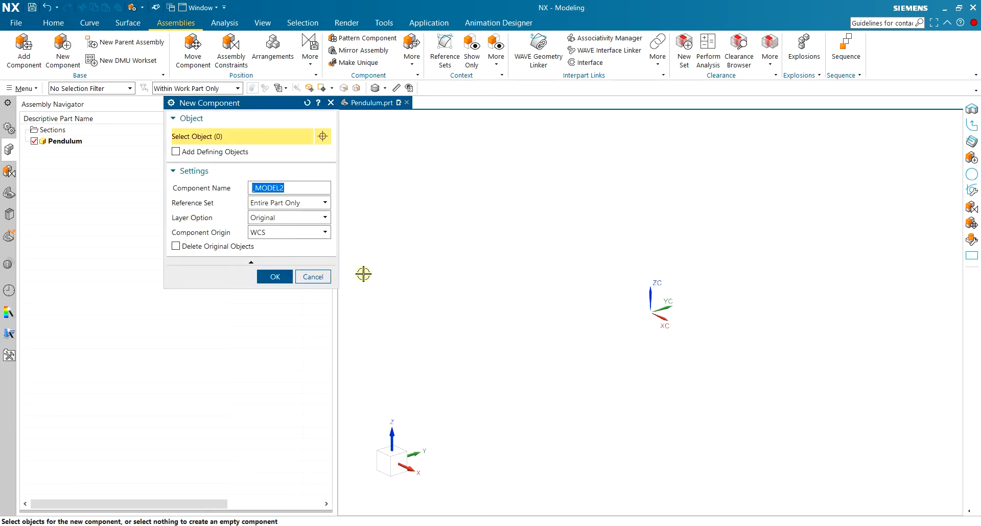
{"action": "left_click", "coordinate": [276, 277]}
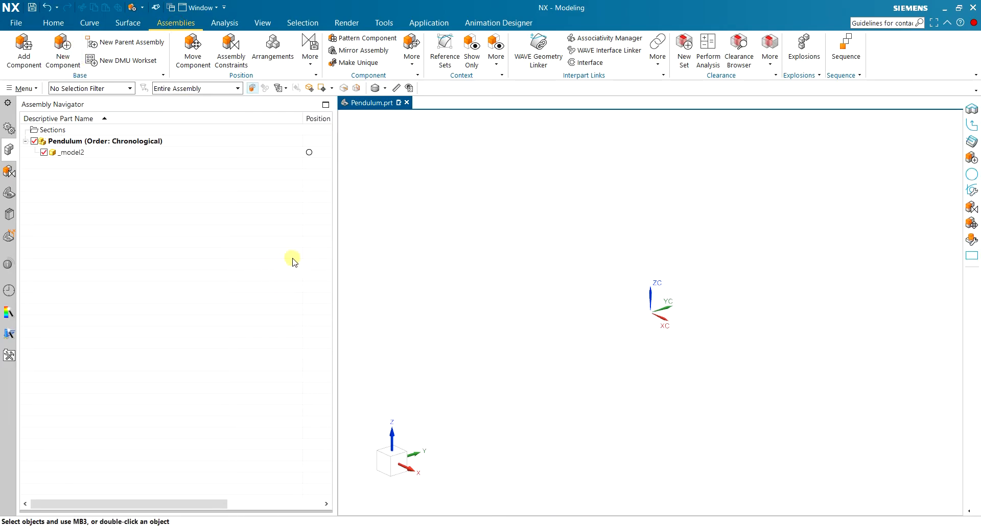
{"action": "double_click", "coordinate": [79, 152]}
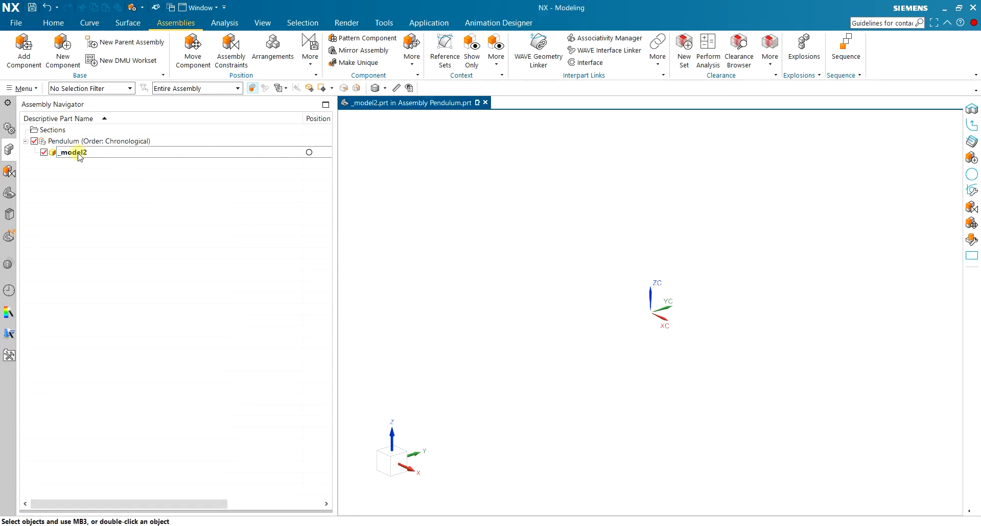
Step: Start a sketch on the Right principal plane of the new component
{"action": "left_click", "coordinate": [53, 22]}
{"action": "left_click", "coordinate": [42, 58]}
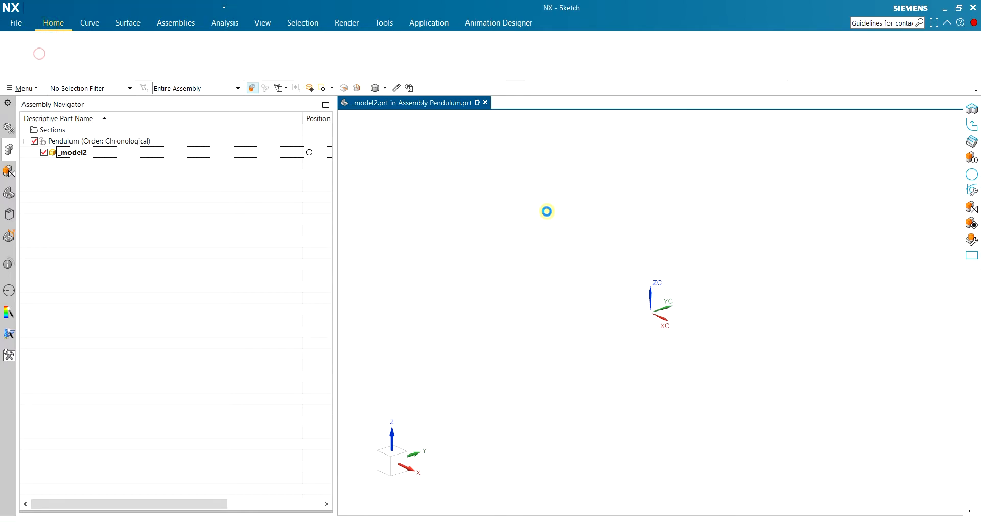
{"action": "left_click", "coordinate": [621, 238]}
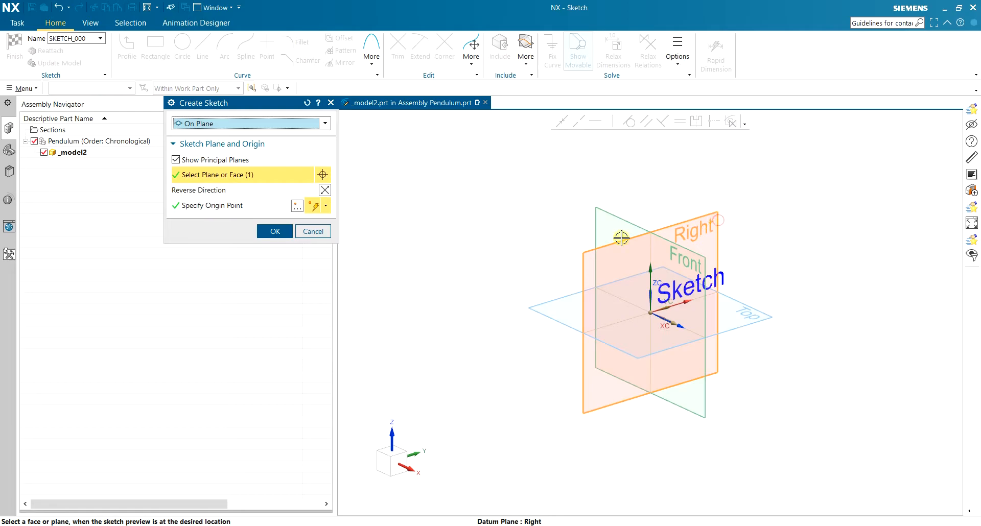
{"action": "left_click", "coordinate": [276, 230]}
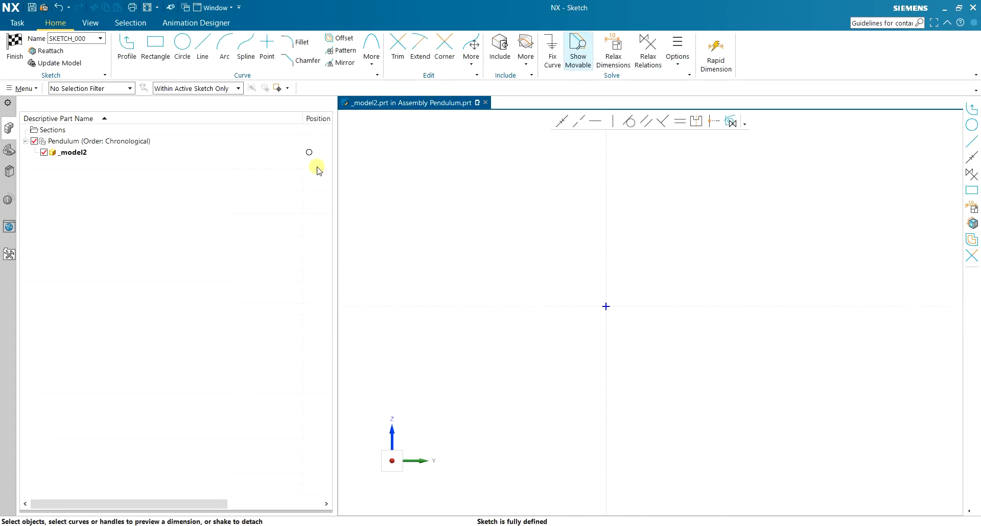
Step: Sketch two concentric circles centred on the origin with diameters of 200 and 100 mm
{"action": "left_click", "coordinate": [182, 46]}
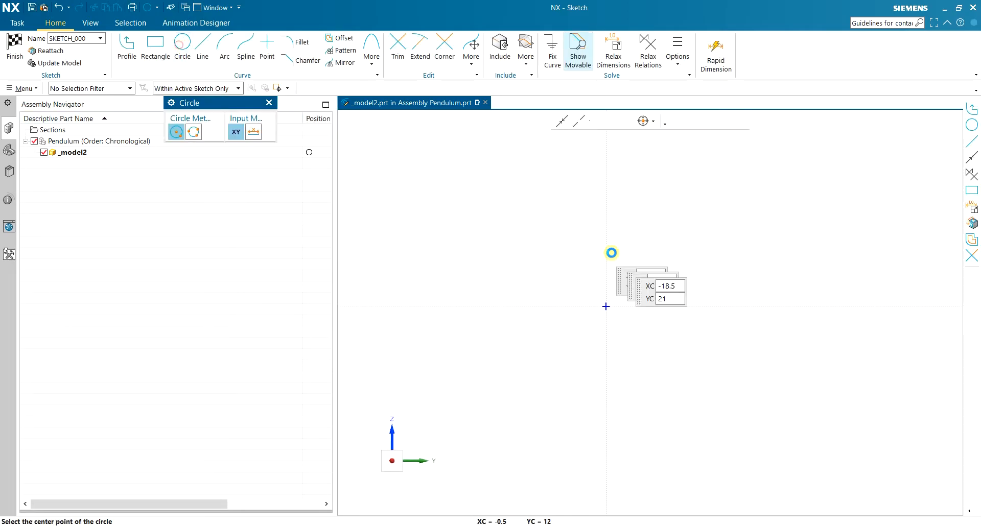
{"action": "left_click", "coordinate": [606, 305]}
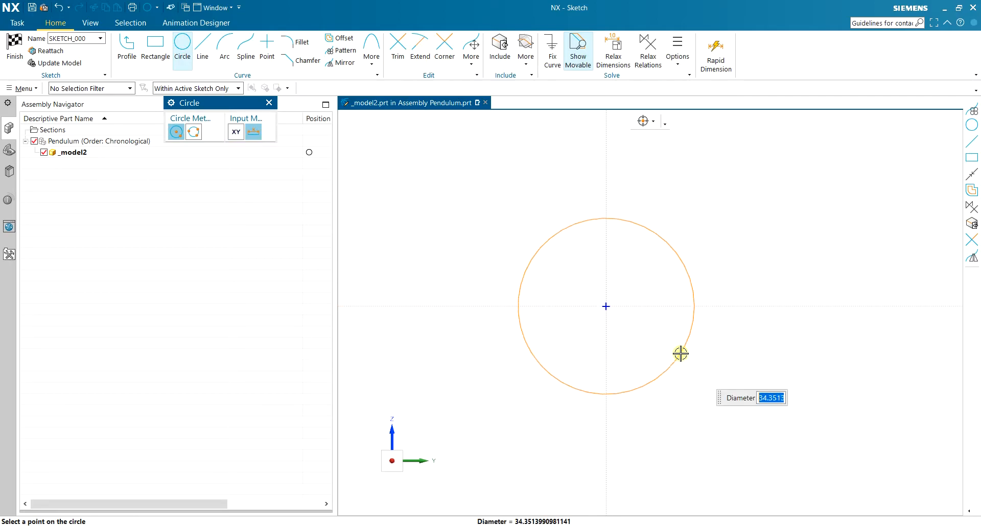
{"action": "type", "text": "200"}
{"action": "key", "text": "Return"}
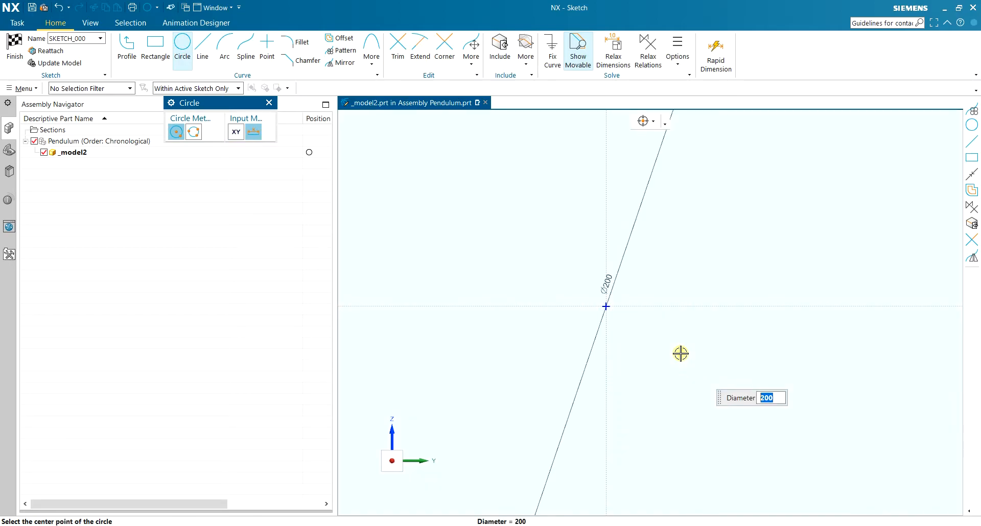
{"action": "scroll", "coordinate": [681, 354], "scroll_direction": "down", "scroll_amount": 5}
{"action": "scroll", "coordinate": [697, 355], "scroll_direction": "up", "scroll_amount": 1}
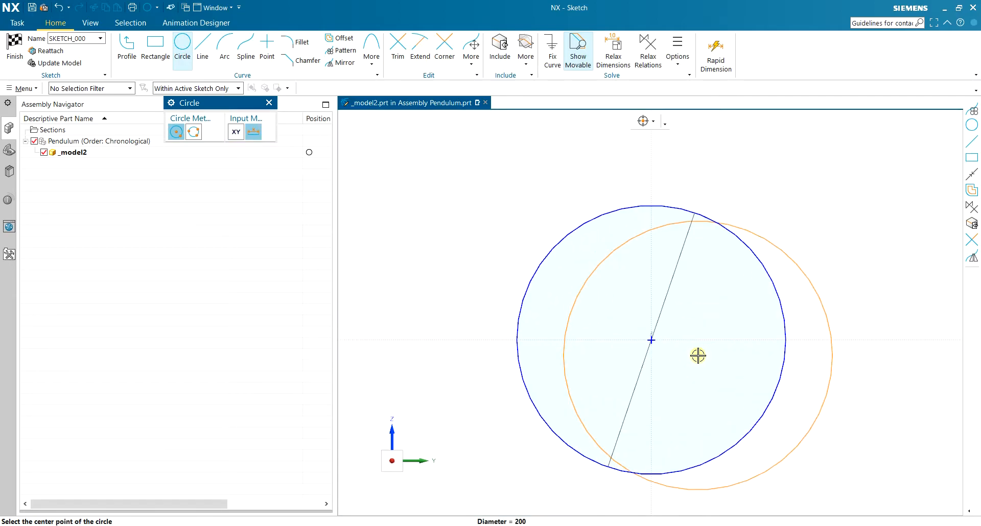
{"action": "left_click", "coordinate": [650, 340]}
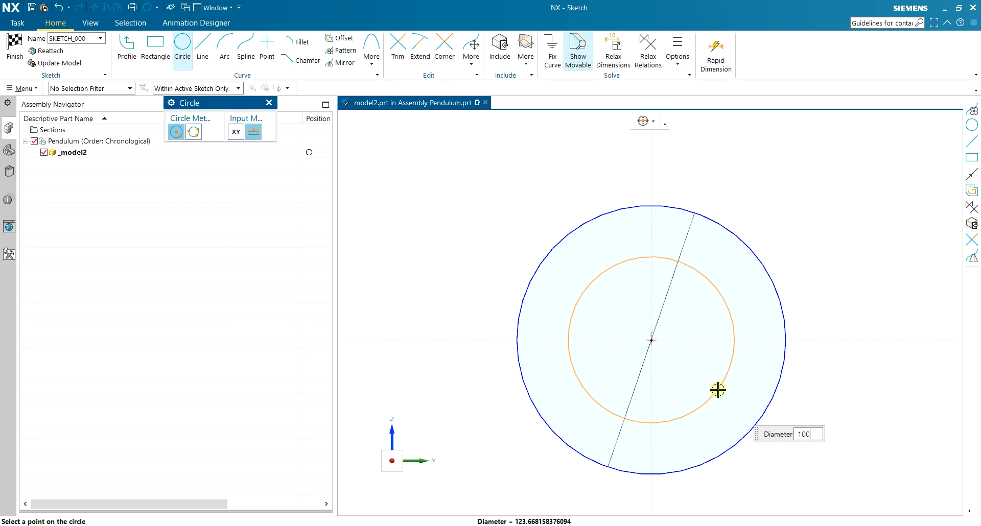
{"action": "key", "text": "Return"}
Step: Sketch a 15 mm diameter circle on the vertical axis above the origin, between the two concentric circles
{"action": "scroll", "coordinate": [683, 230], "scroll_direction": "up", "scroll_amount": 3}
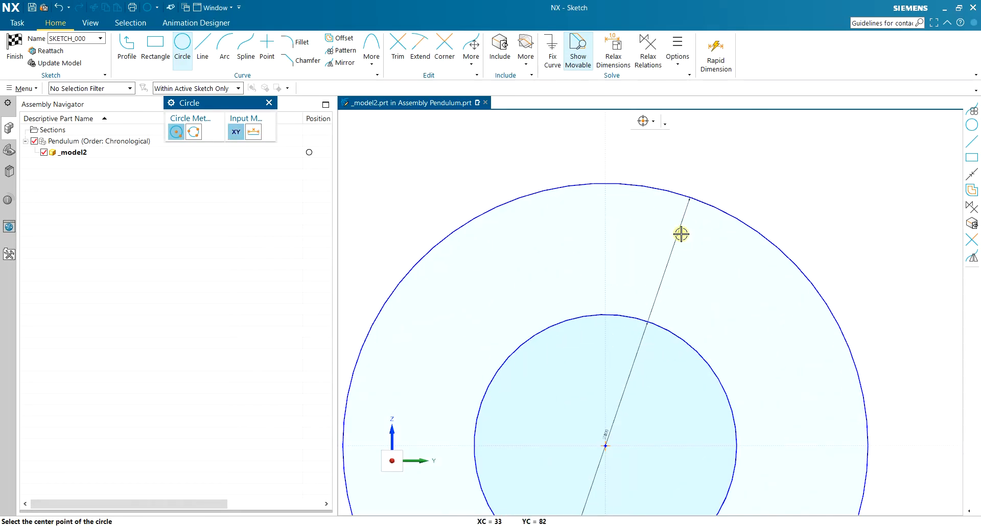
{"action": "left_click", "coordinate": [604, 243]}
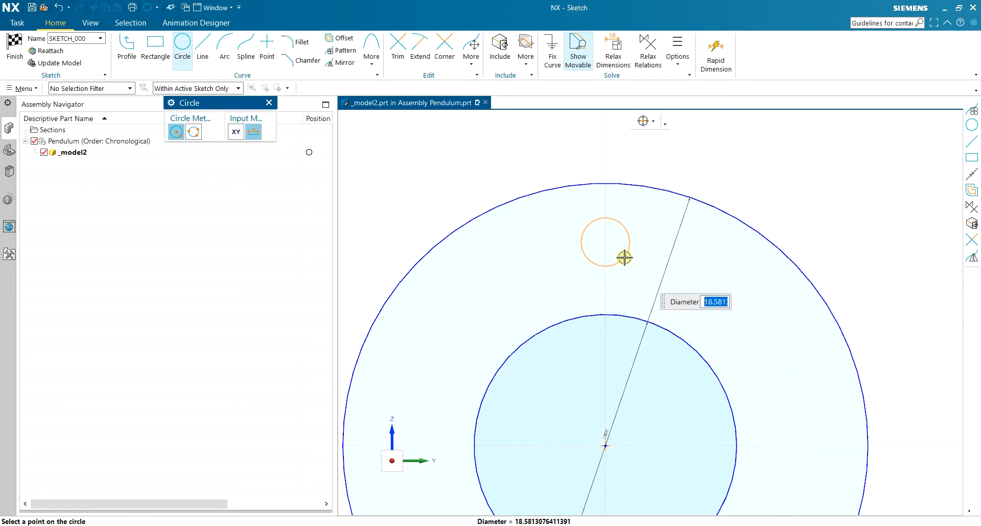
{"action": "type", "text": "15"}
{"action": "key", "text": "Return"}
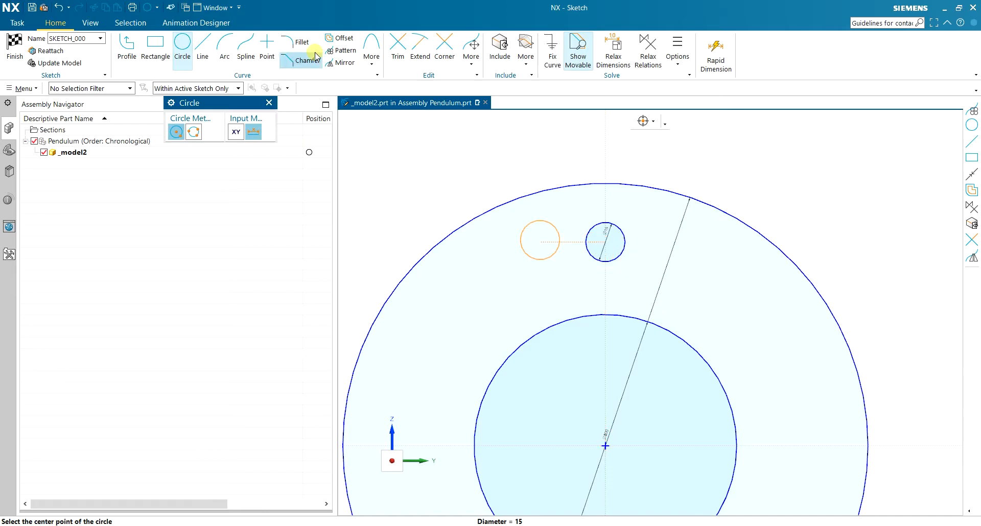
Step: Pattern the 15 mm circle circularly about the origin with count 4 over a 360° span, and finish the sketch
{"action": "left_click", "coordinate": [343, 51]}
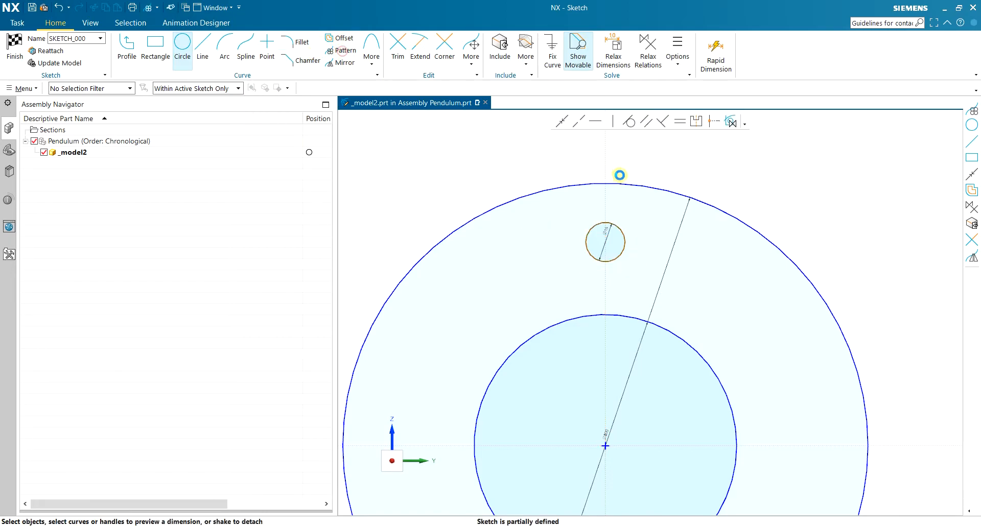
{"action": "left_click", "coordinate": [625, 238]}
{"action": "scroll", "coordinate": [624, 238], "scroll_direction": "down", "scroll_amount": 2}
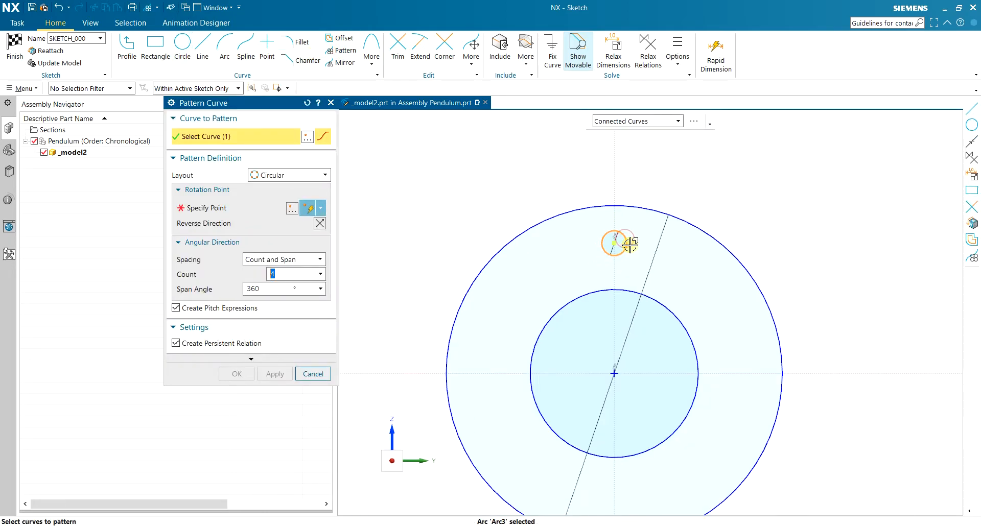
{"action": "left_click", "coordinate": [309, 227]}
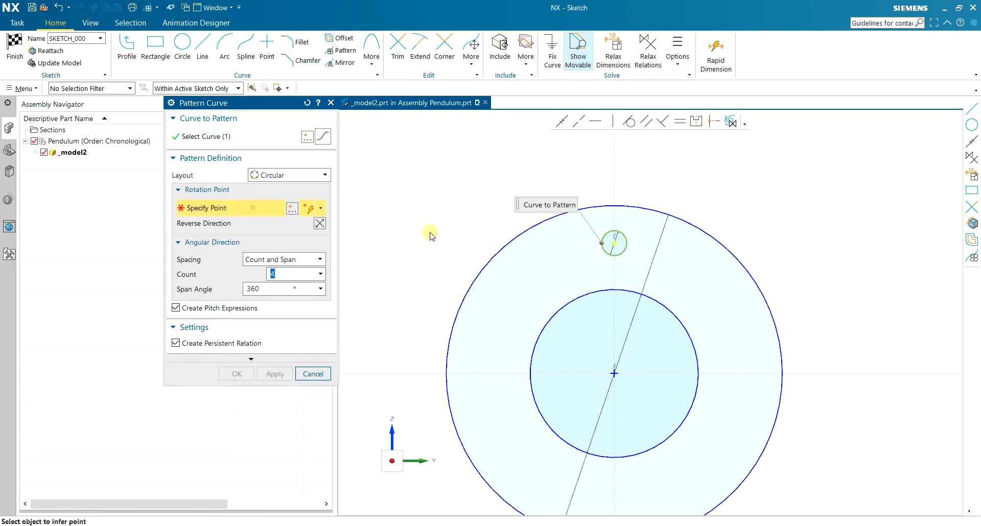
{"action": "left_click", "coordinate": [541, 225]}
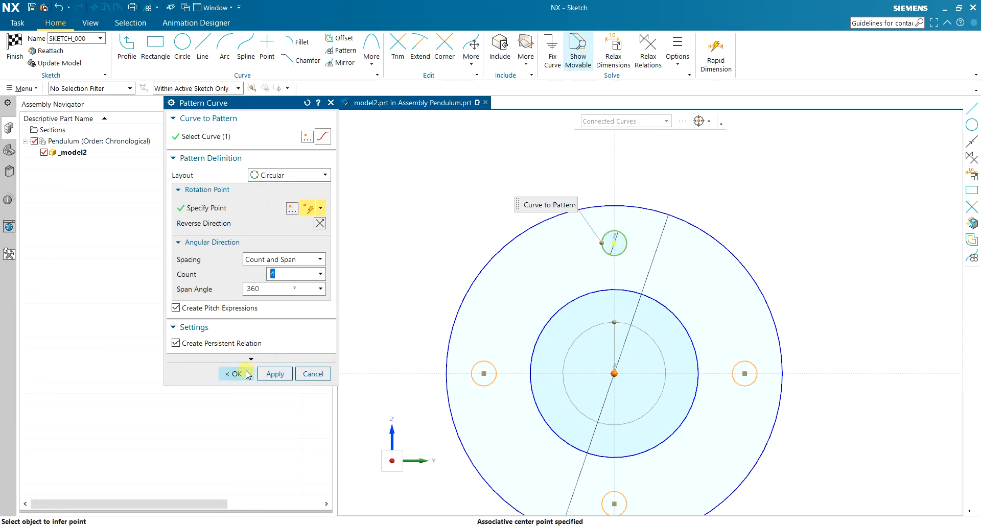
{"action": "left_click", "coordinate": [236, 374]}
{"action": "middle_click_drag", "start_coordinate": [436, 239], "coordinate": [447, 247]}
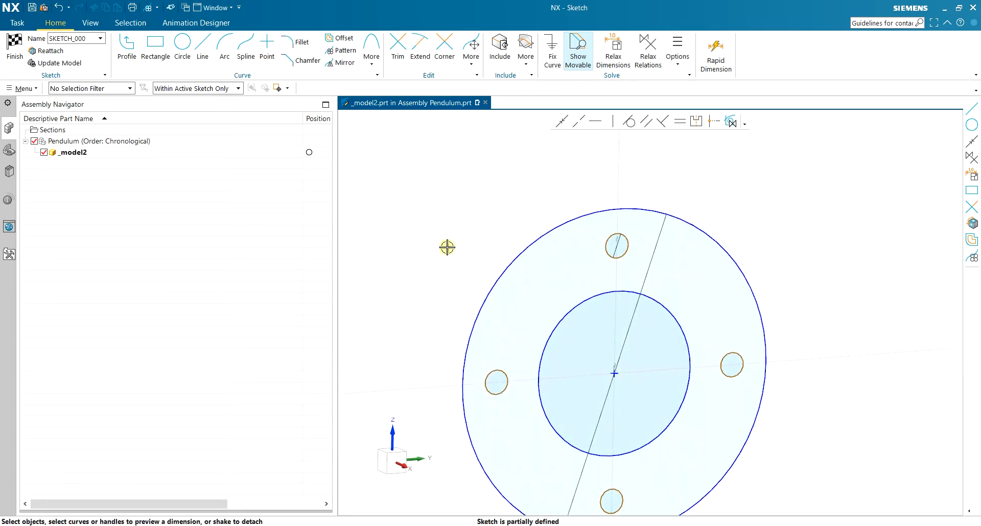
{"action": "left_click", "coordinate": [14, 46]}
{"action": "scroll", "coordinate": [577, 262], "scroll_direction": "down", "scroll_amount": 5}
{"action": "scroll", "coordinate": [567, 186], "scroll_direction": "up", "scroll_amount": 2}
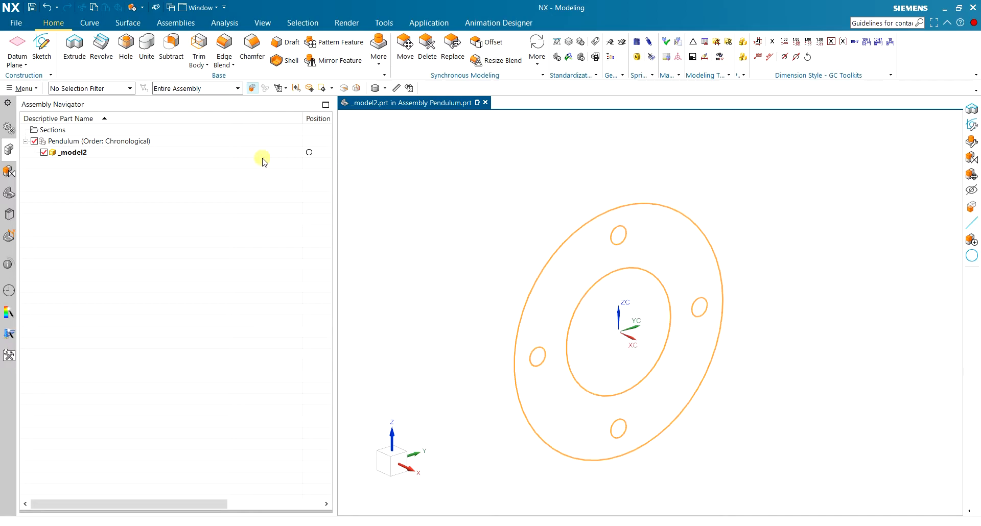
Step: Extrude the ring sketch with its four holes into a solid, with start distance 400 mm and end distance 0 mm
{"action": "left_click", "coordinate": [75, 45]}
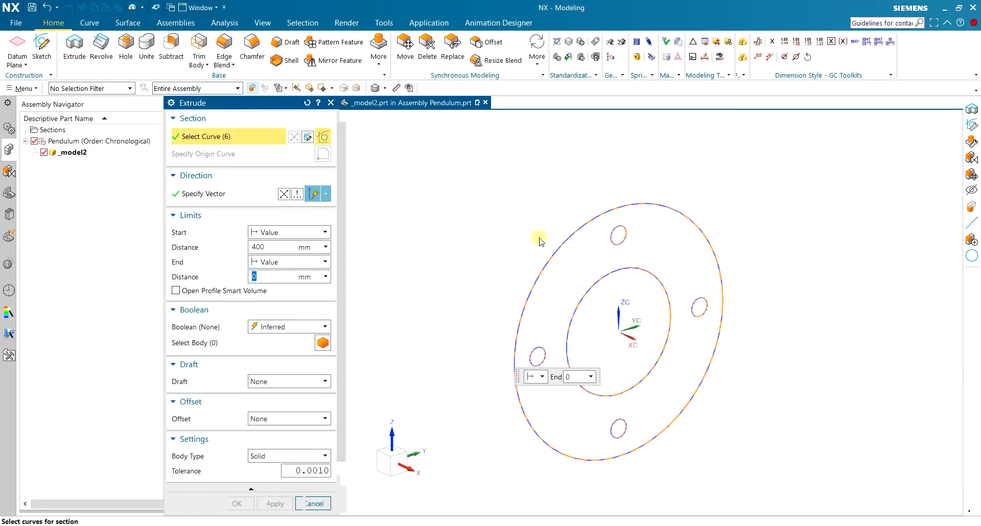
{"action": "scroll", "coordinate": [484, 246], "scroll_direction": "down", "scroll_amount": 5}
{"action": "scroll", "coordinate": [593, 269], "scroll_direction": "up", "scroll_amount": 2}
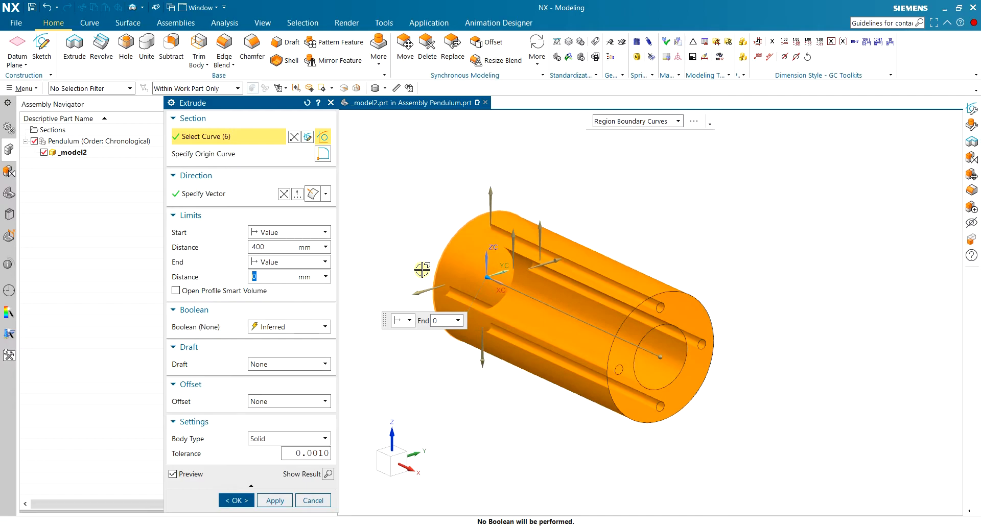
{"action": "left_click", "coordinate": [273, 248]}
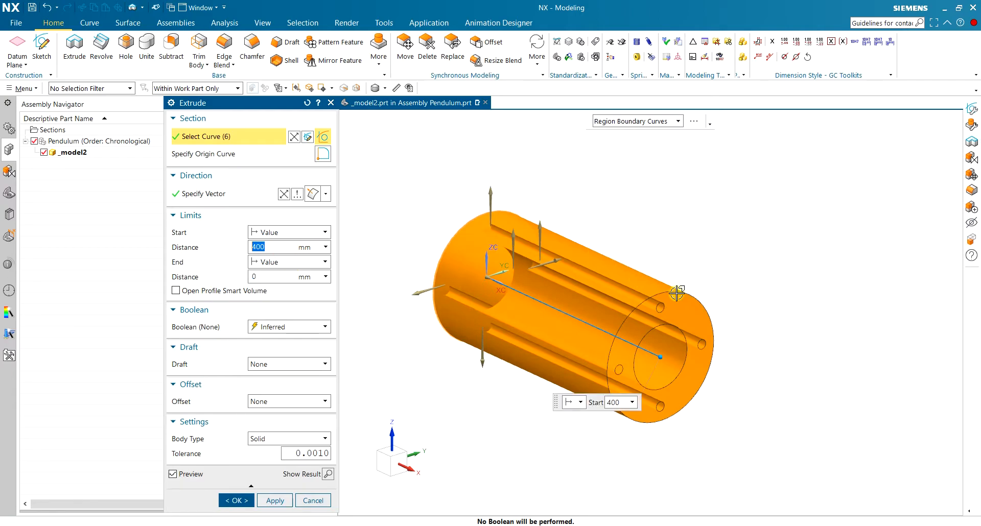
{"action": "middle_click_drag", "start_coordinate": [721, 260], "coordinate": [737, 287]}
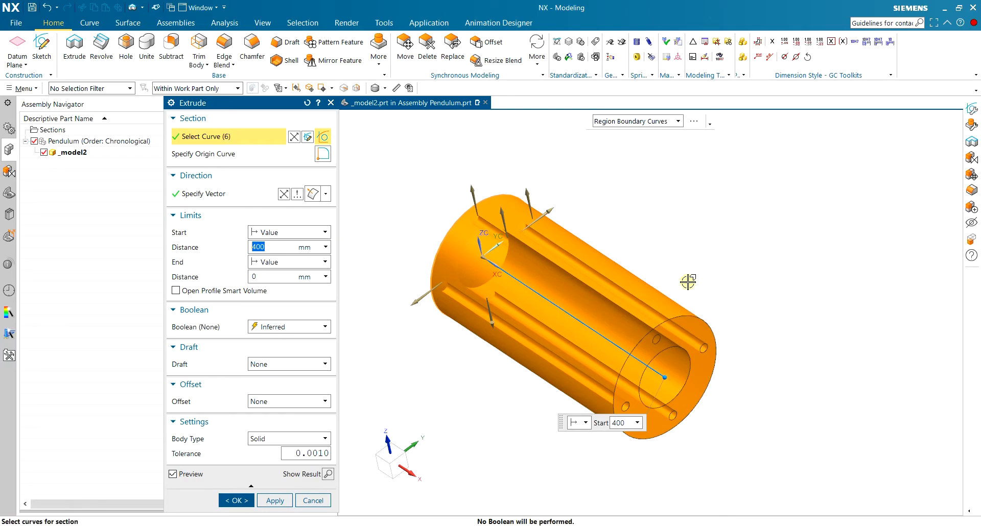
{"action": "left_click", "coordinate": [249, 497]}
{"action": "middle_click_drag", "start_coordinate": [631, 292], "coordinate": [694, 248]}
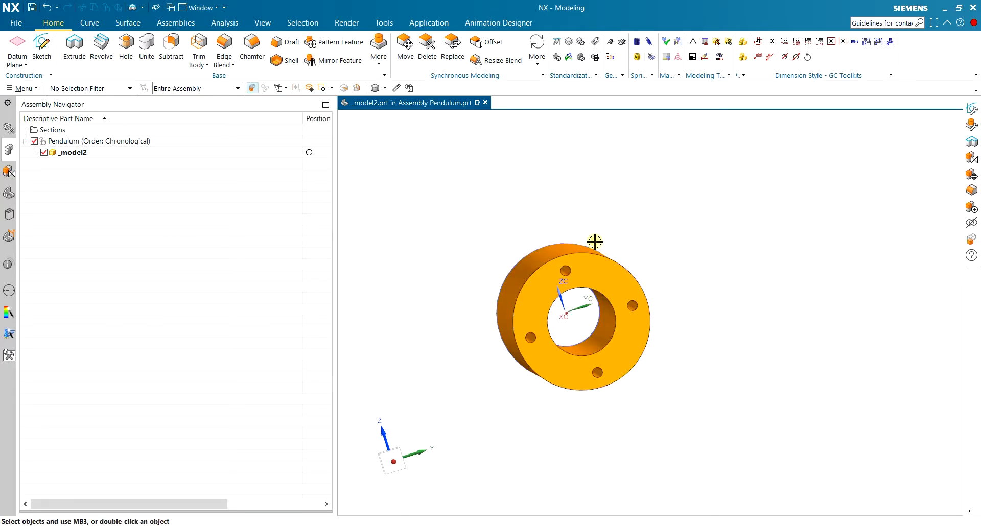
{"action": "scroll", "coordinate": [558, 263], "scroll_direction": "up", "scroll_amount": 2}
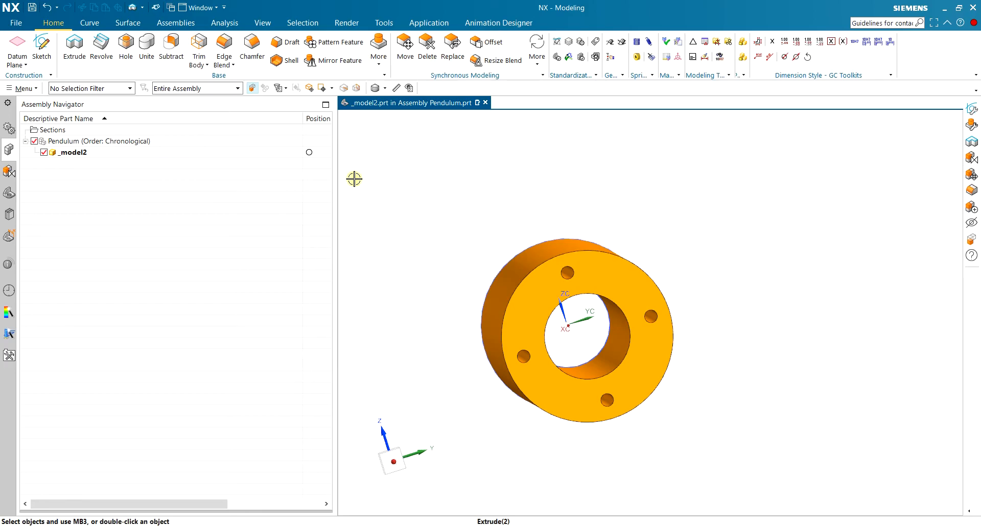
Step: Make the Pendulum assembly the work part and save it, naming the component part Wheel in C:\temp
{"action": "double_click", "coordinate": [137, 145]}
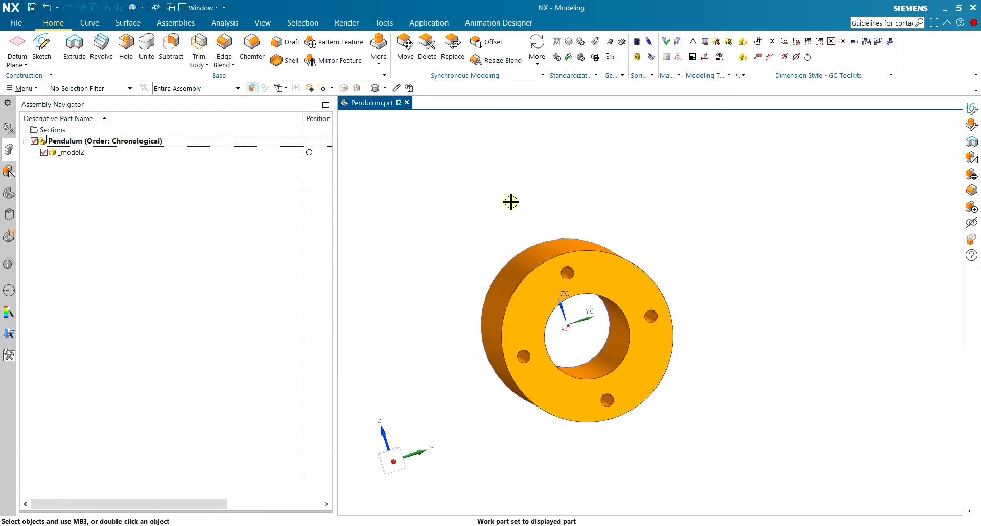
{"action": "key", "text": "ctrl+s"}
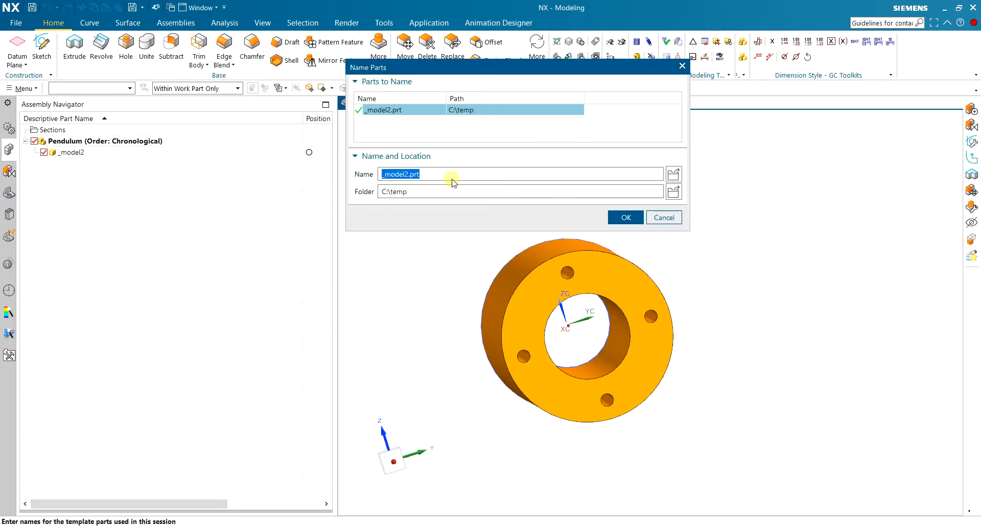
{"action": "type", "text": "W"}
{"action": "left_click", "coordinate": [625, 217]}
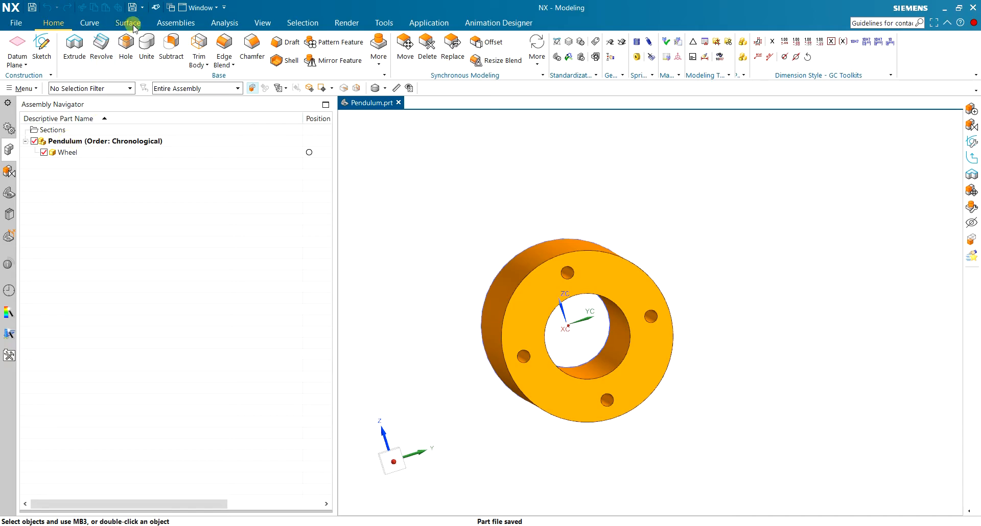
Step: Create a new empty component in the Pendulum assembly with reference set Entire Part Only, original layer and WCS origin
{"action": "left_click", "coordinate": [176, 22]}
{"action": "left_click", "coordinate": [63, 51]}
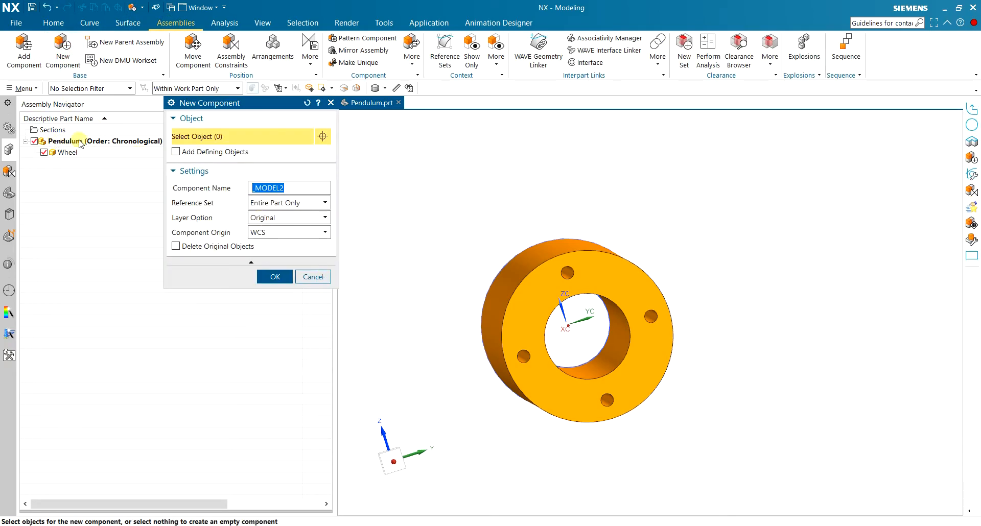
{"action": "left_click_drag", "start_coordinate": [184, 103], "coordinate": [246, 117]}
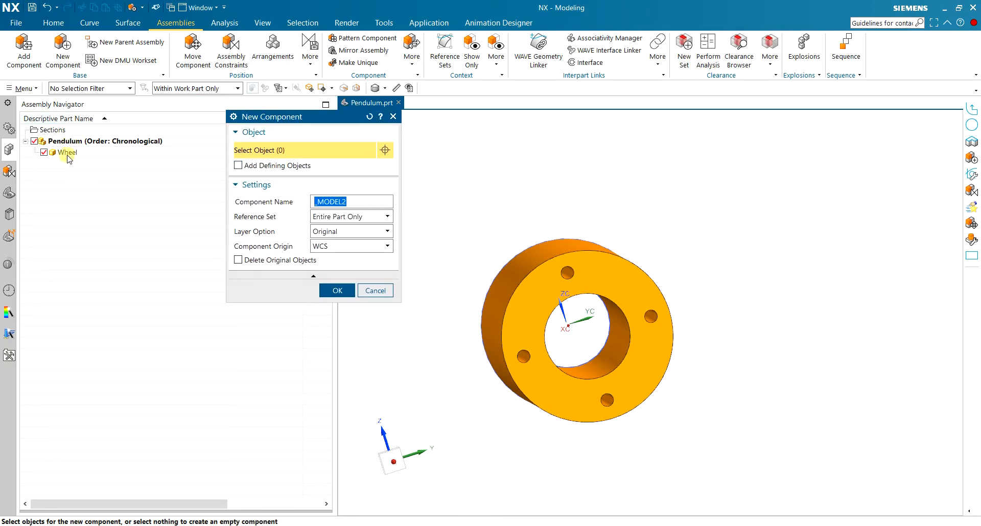
{"action": "left_click", "coordinate": [337, 290]}
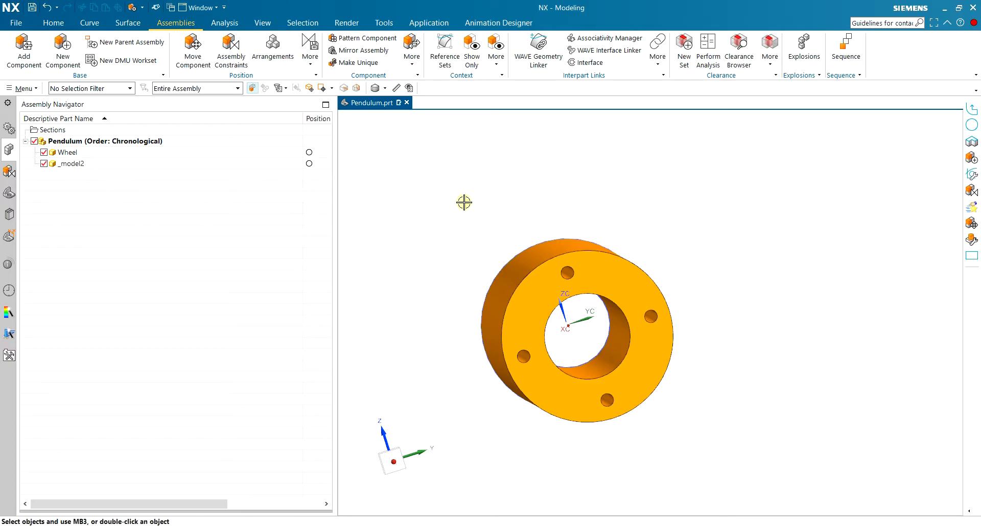
Step: Make the new empty component the work part and start a sketch in it on the Right plane
{"action": "mouse_move", "coordinate": [512, 207]}
{"action": "middle_mouse_down"}
{"action": "mouse_move", "coordinate": [504, 206]}
{"action": "mouse_move", "coordinate": [513, 208]}
{"action": "middle_mouse_up"}
{"action": "key", "text": "F8"}
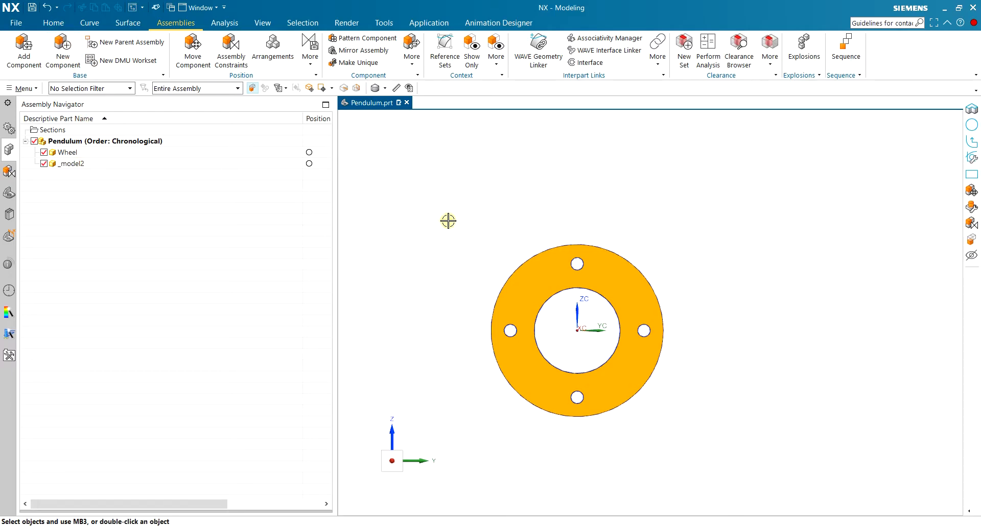
{"action": "double_click", "coordinate": [66, 164]}
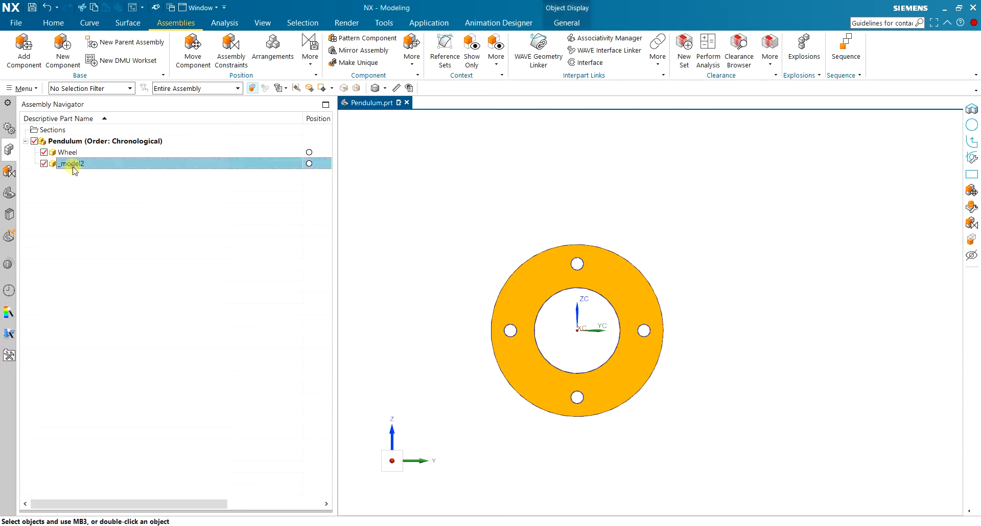
{"action": "left_click", "coordinate": [53, 23]}
{"action": "left_click", "coordinate": [42, 43]}
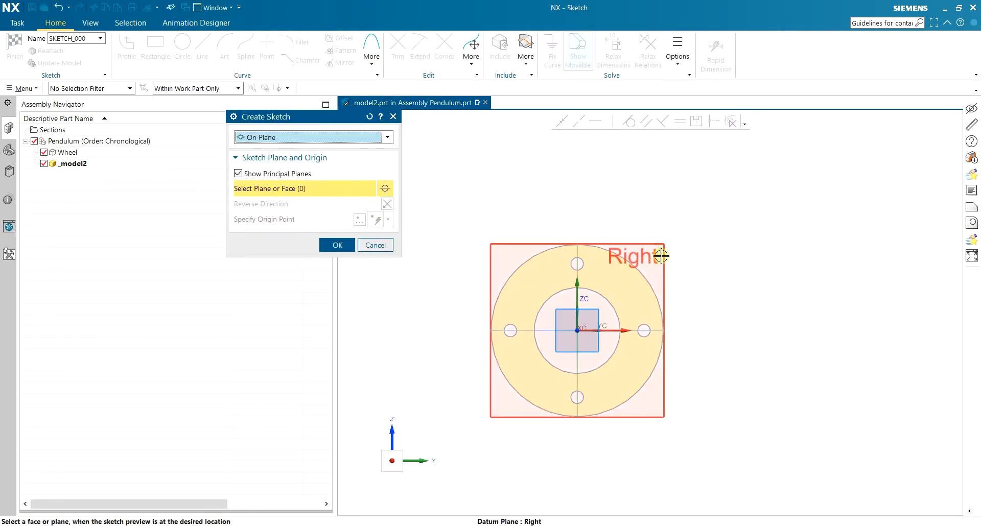
{"action": "left_click", "coordinate": [662, 255]}
{"action": "left_click", "coordinate": [338, 245]}
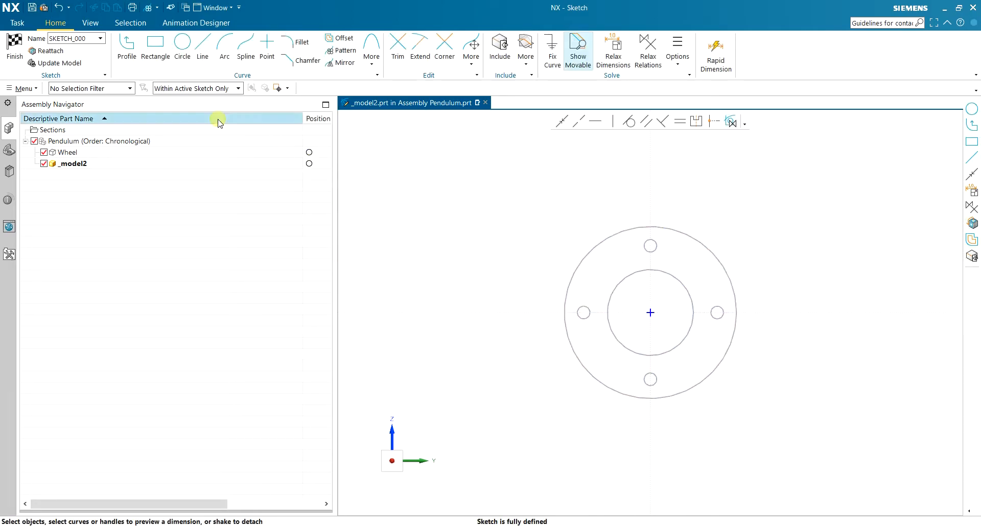
Step: Sketch a 250 mm diameter circle centred on the origin, concentric with the wheel outline
{"action": "left_click", "coordinate": [182, 45]}
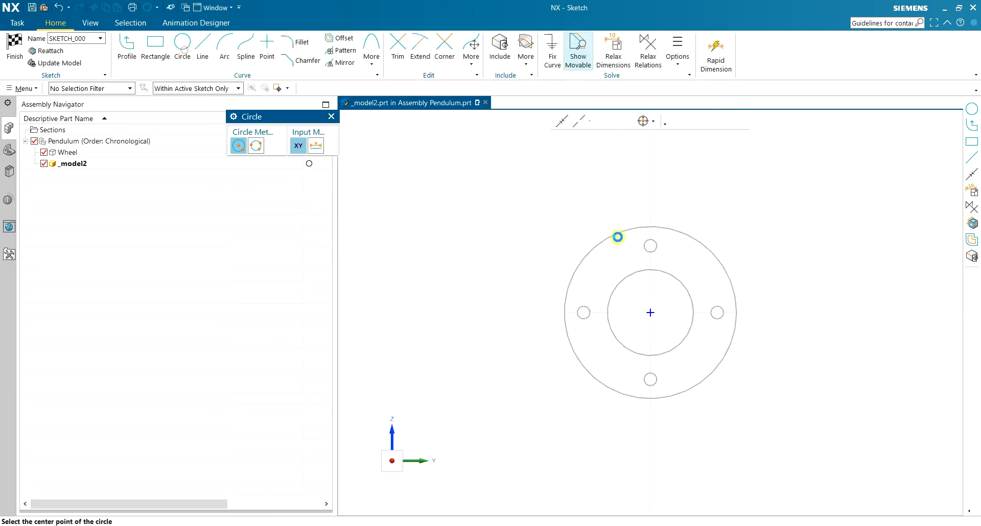
{"action": "left_click", "coordinate": [648, 313]}
{"action": "mouse_move", "coordinate": [703, 217]}
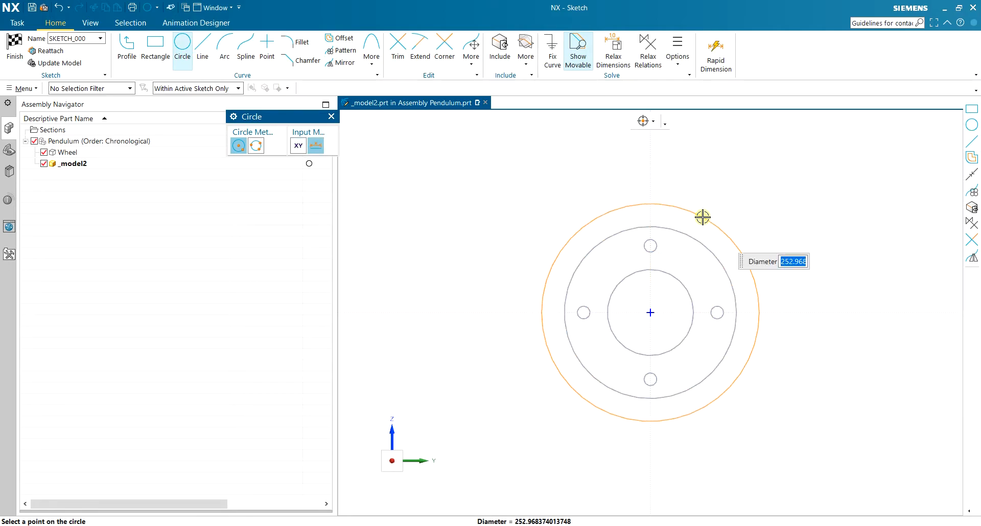
{"action": "type", "text": "250"}
{"action": "key", "text": "Return"}
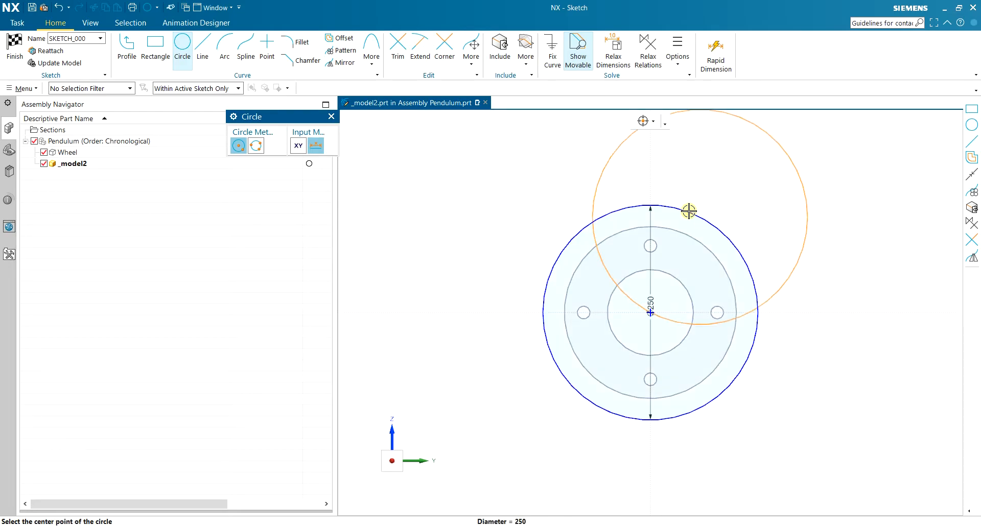
Step: Sketch a tall upright rectangle rising above the wheel, starting its lower-left corner on the 250 mm circle
{"action": "left_click", "coordinate": [160, 45]}
{"action": "left_click", "coordinate": [581, 231]}
{"action": "scroll", "coordinate": [727, 236], "scroll_direction": "down", "scroll_amount": 5}
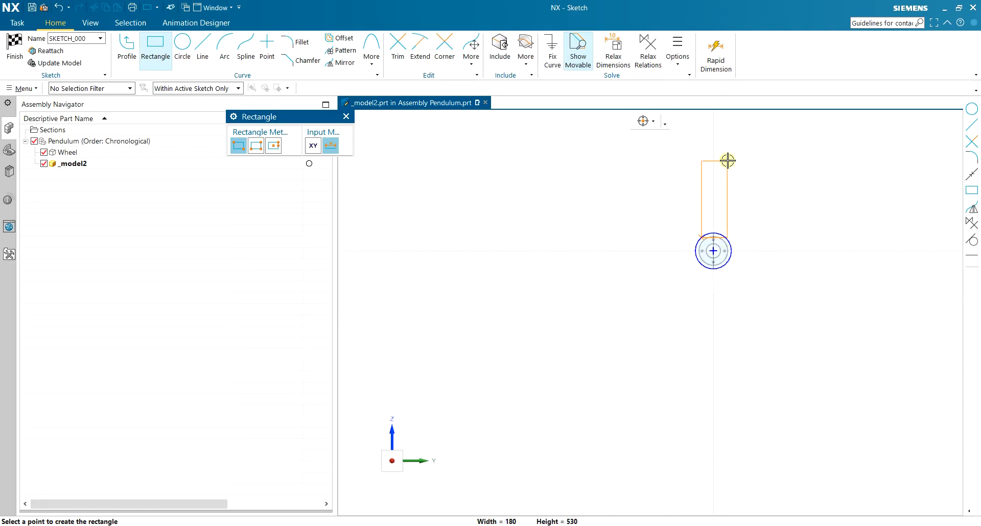
{"action": "left_click", "coordinate": [732, 133]}
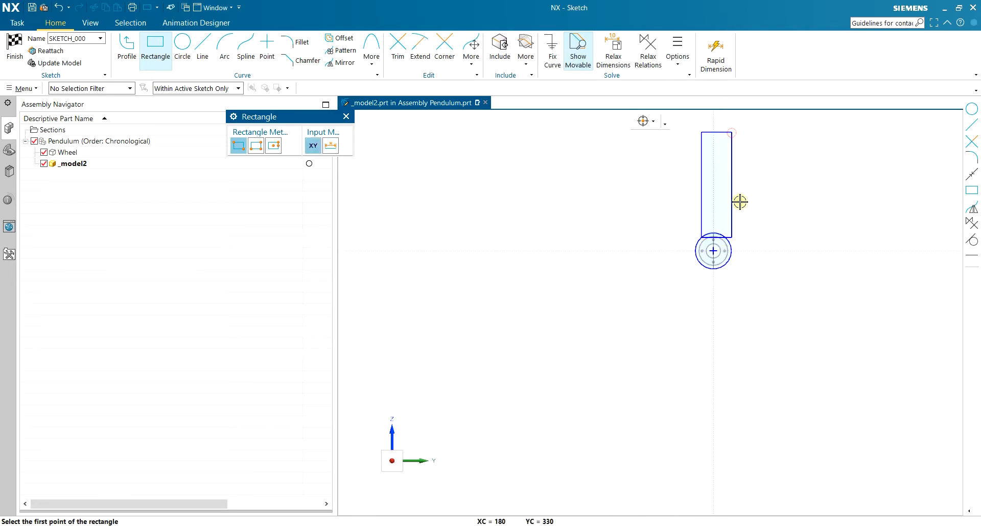
{"action": "scroll", "coordinate": [739, 208], "scroll_direction": "up", "scroll_amount": 5}
{"action": "key", "text": "Escape"}
{"action": "scroll", "coordinate": [711, 278], "scroll_direction": "up", "scroll_amount": 3}
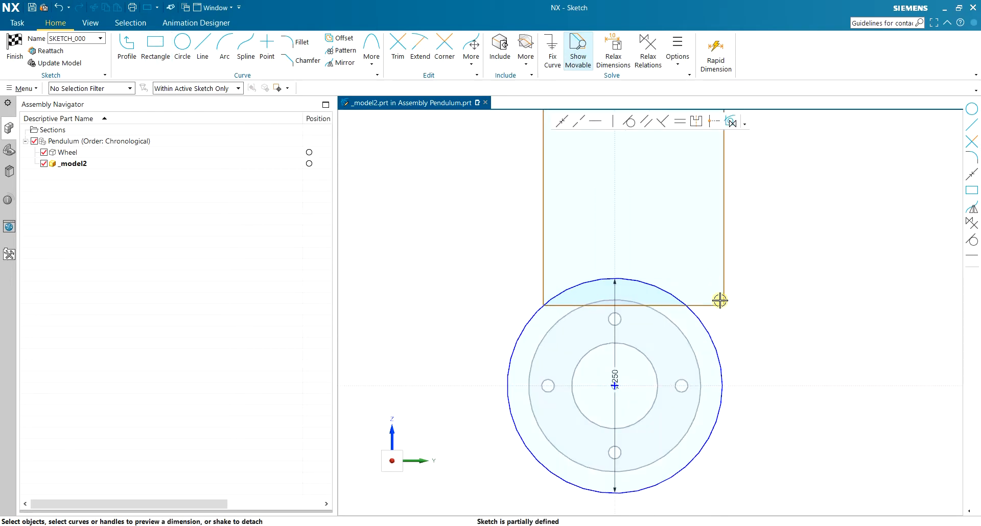
Step: Constrain the rectangle's lower-right corner to lie on the 250 mm circle and finish the sketch
{"action": "left_click", "coordinate": [722, 304]}
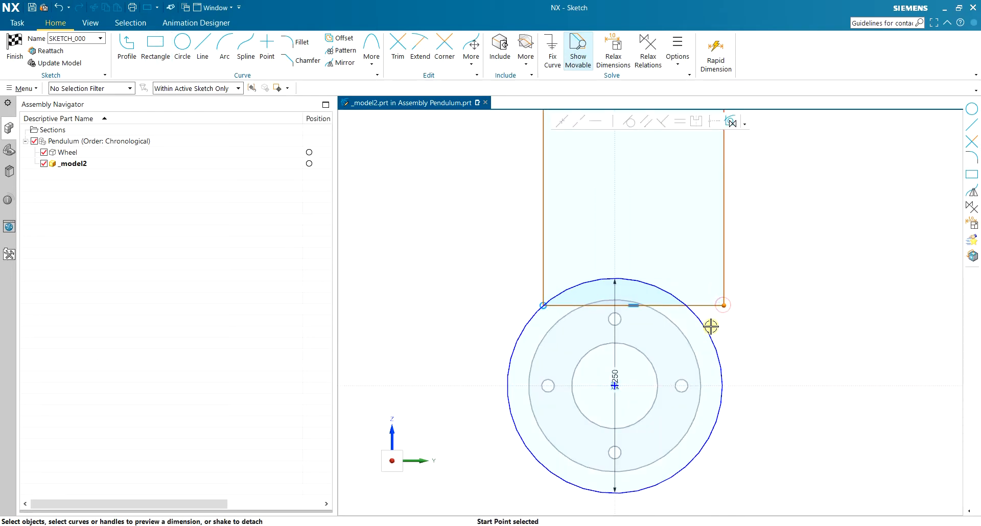
{"action": "left_click", "coordinate": [711, 327]}
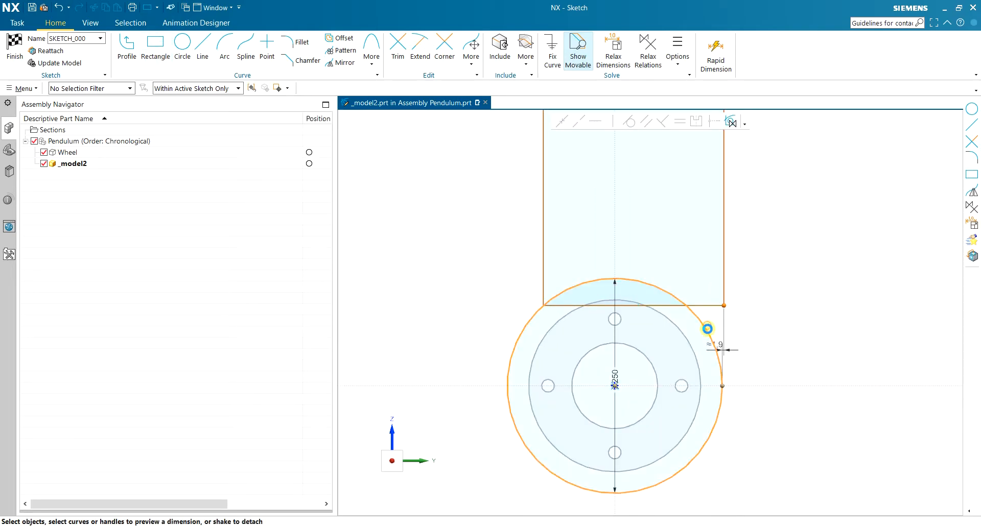
{"action": "left_click", "coordinate": [562, 126]}
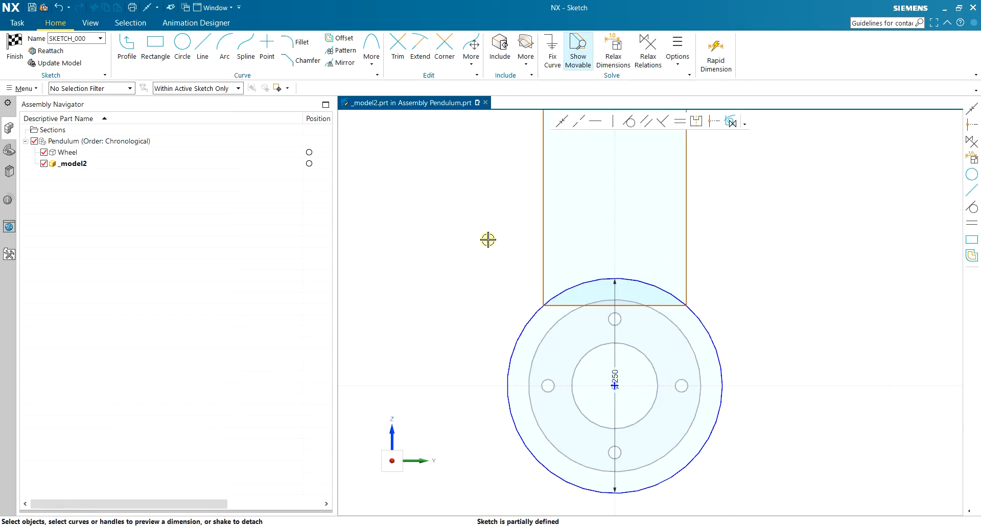
{"action": "scroll", "coordinate": [587, 306], "scroll_direction": "down", "scroll_amount": 7}
{"action": "scroll", "coordinate": [577, 189], "scroll_direction": "up", "scroll_amount": 3}
{"action": "scroll", "coordinate": [583, 321], "scroll_direction": "down", "scroll_amount": 2}
{"action": "scroll", "coordinate": [606, 328], "scroll_direction": "up", "scroll_amount": 2}
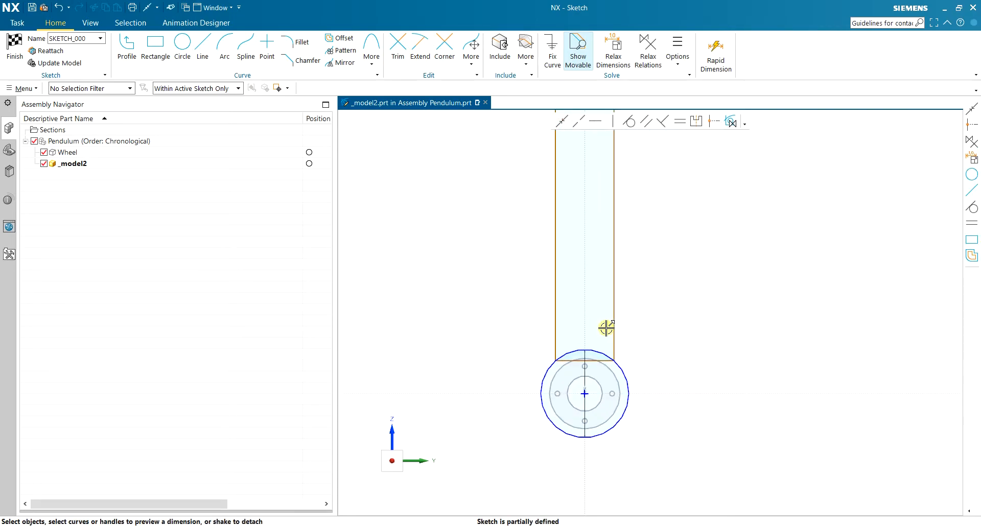
{"action": "left_click", "coordinate": [15, 47]}
{"action": "key", "text": "ctrl+q"}
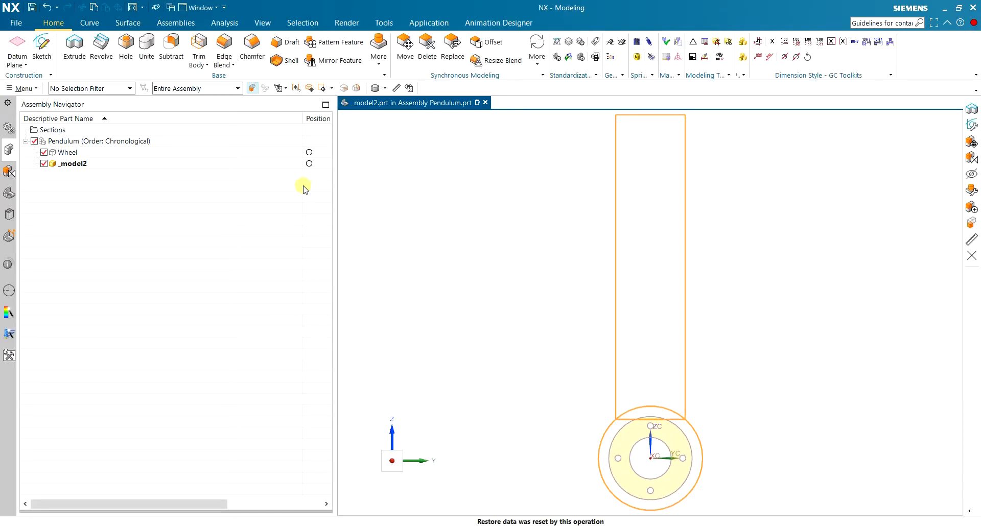
Step: Start an extrusion of the new sketch and deselect its whole preselected profile
{"action": "left_click", "coordinate": [74, 48]}
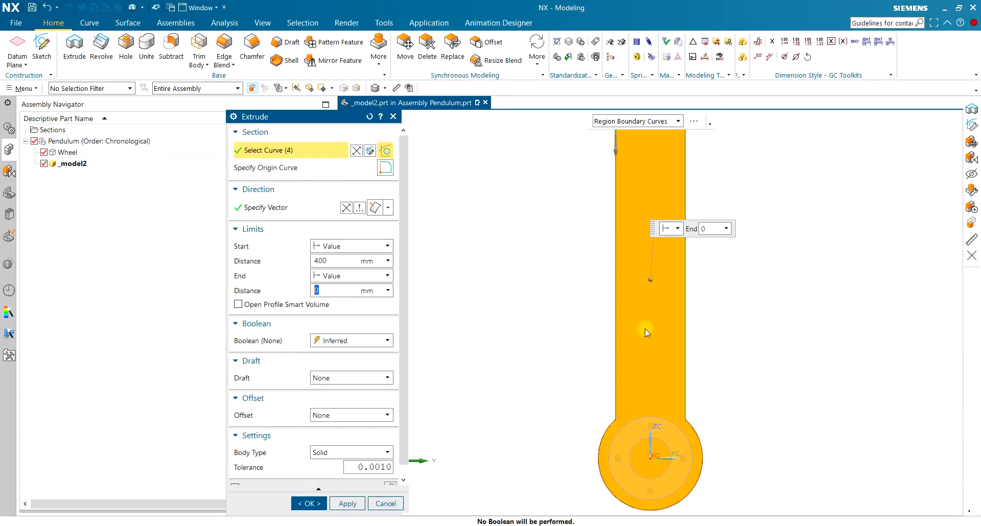
{"action": "middle_click_drag", "start_coordinate": [565, 304], "coordinate": [611, 328]}
{"action": "scroll", "coordinate": [612, 327], "scroll_direction": "down", "scroll_amount": 2}
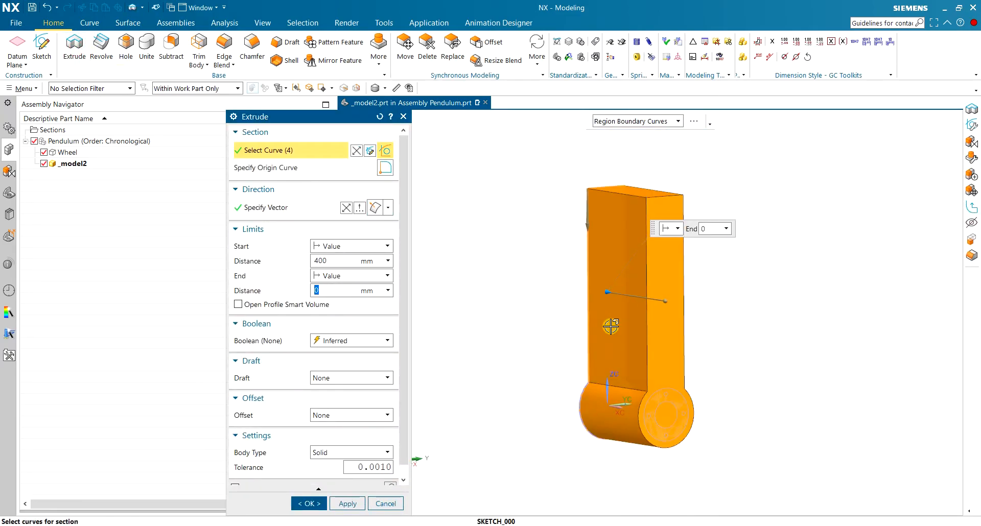
{"action": "scroll", "coordinate": [677, 329], "scroll_direction": "up", "scroll_amount": 1}
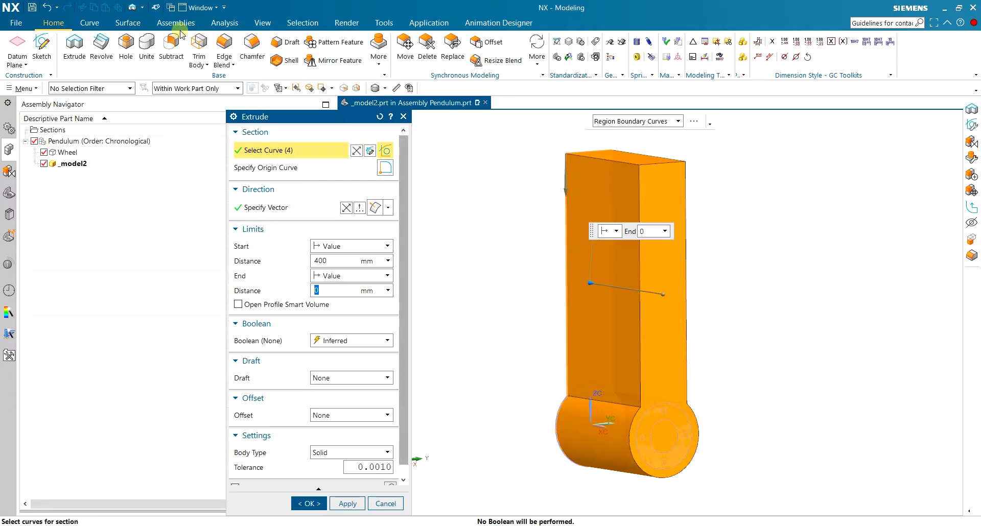
{"action": "left_click", "coordinate": [302, 26]}
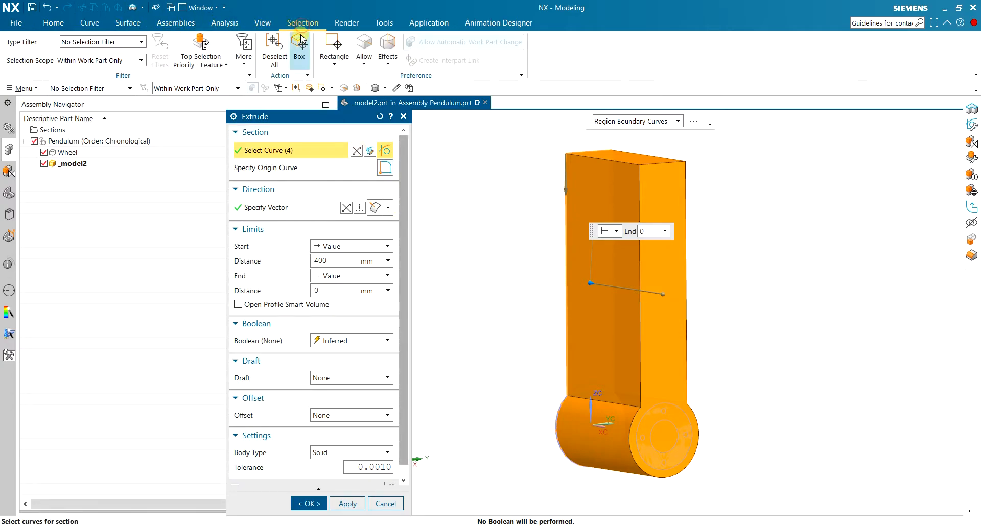
{"action": "left_click", "coordinate": [275, 49]}
{"action": "middle_click_drag", "start_coordinate": [493, 212], "coordinate": [556, 218]}
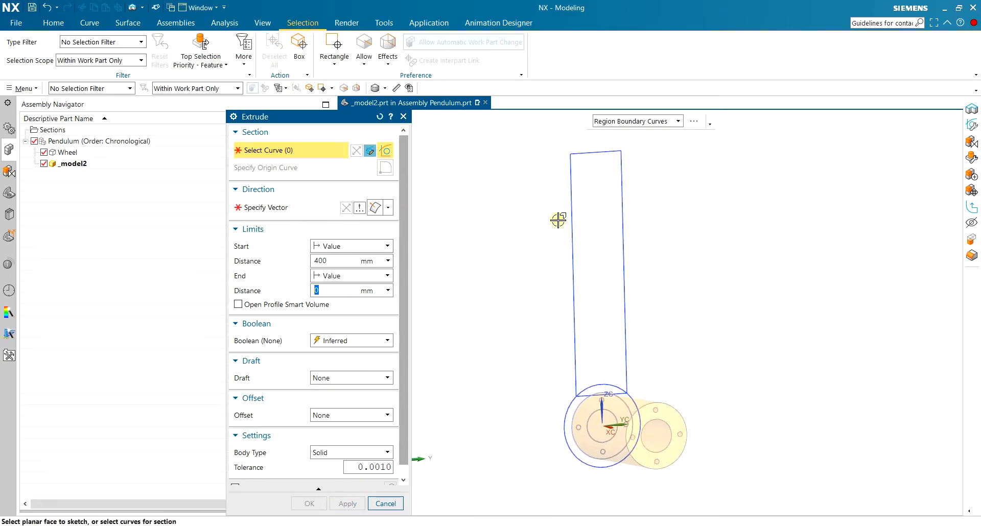
Step: Extrude only the rectangular region outside the circle, using Region Boundary Curves, with start distance 400 mm and end distance 0 mm
{"action": "left_click", "coordinate": [651, 122]}
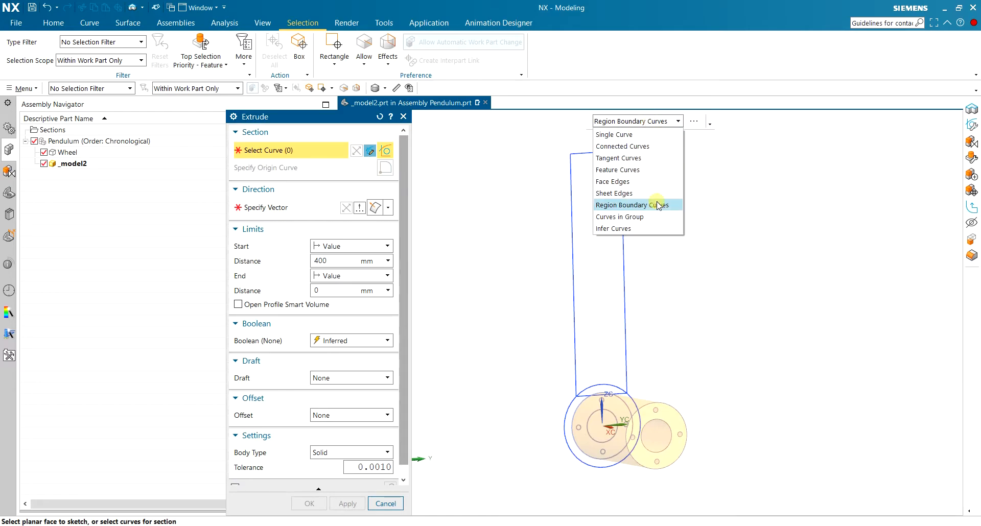
{"action": "left_click", "coordinate": [679, 121]}
{"action": "left_click", "coordinate": [621, 317]}
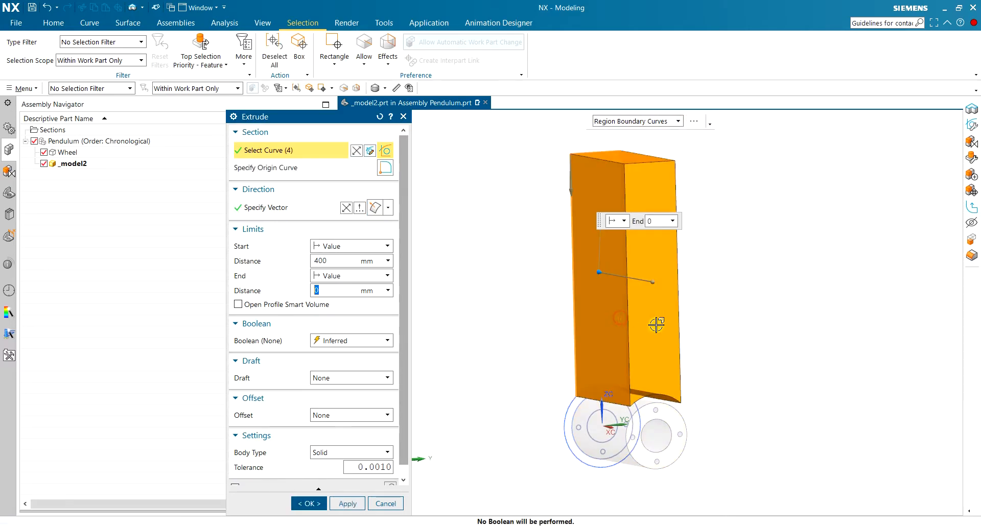
{"action": "middle_click_drag", "start_coordinate": [734, 346], "coordinate": [731, 348]}
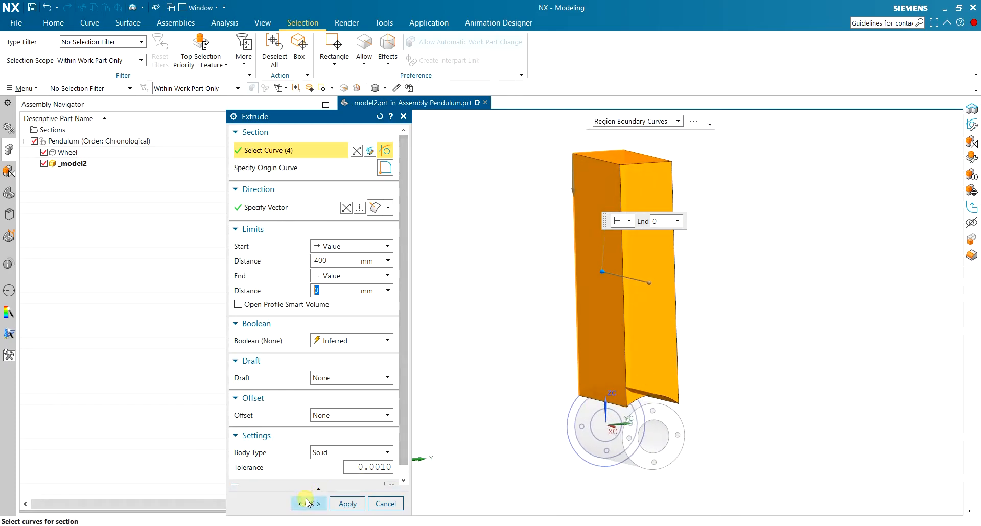
{"action": "middle_click_drag", "start_coordinate": [828, 279], "coordinate": [783, 290]}
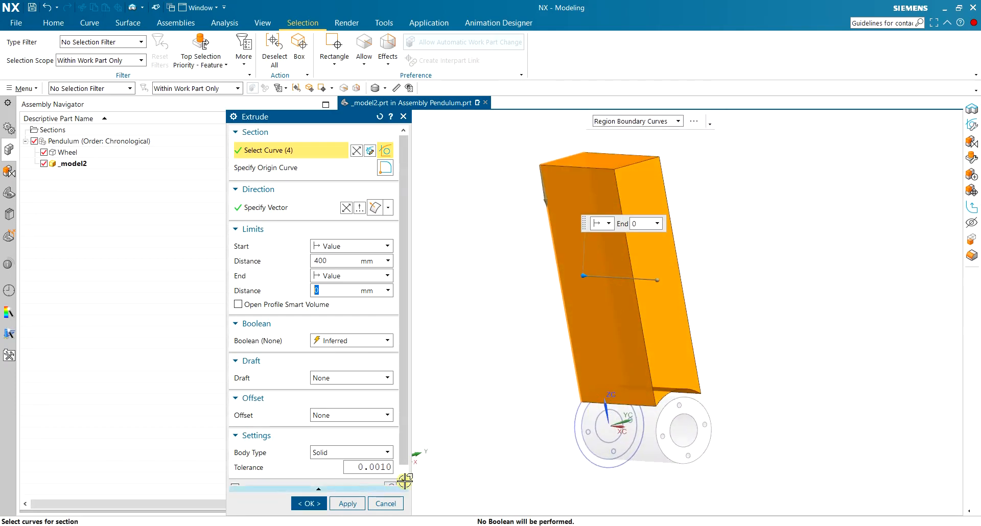
{"action": "left_click", "coordinate": [310, 504]}
{"action": "middle_click_drag", "start_coordinate": [742, 283], "coordinate": [708, 266]}
{"action": "left_click", "coordinate": [82, 164]}
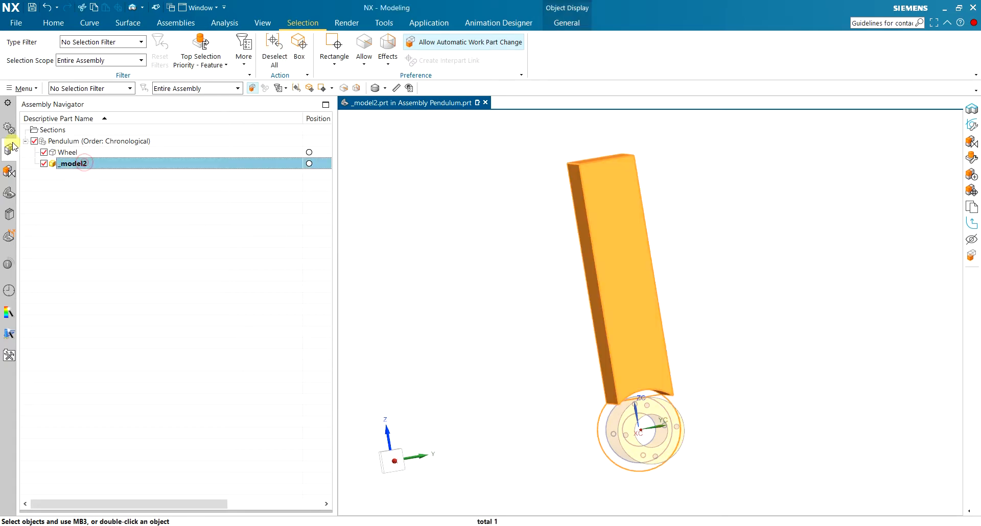
{"action": "left_click", "coordinate": [10, 193]}
{"action": "double_click", "coordinate": [93, 164]}
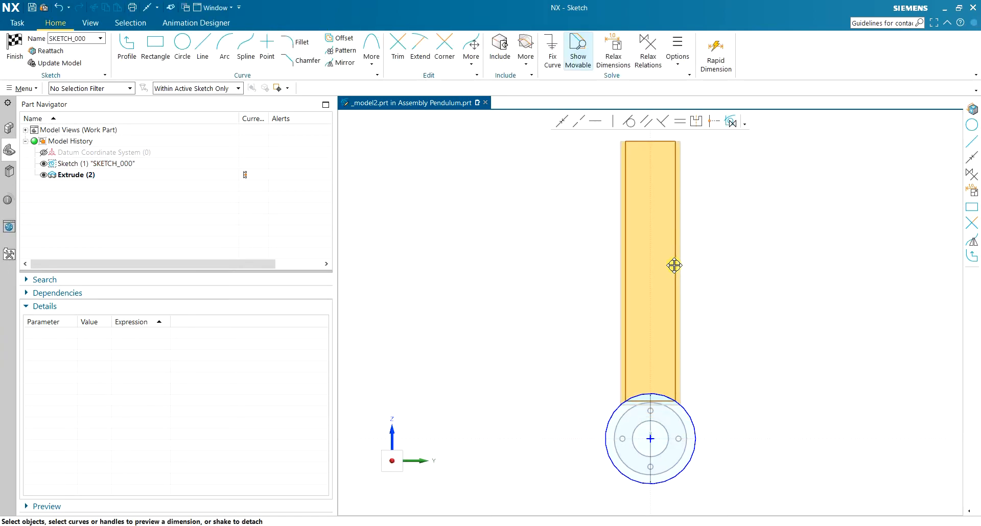
{"action": "left_click", "coordinate": [15, 51]}
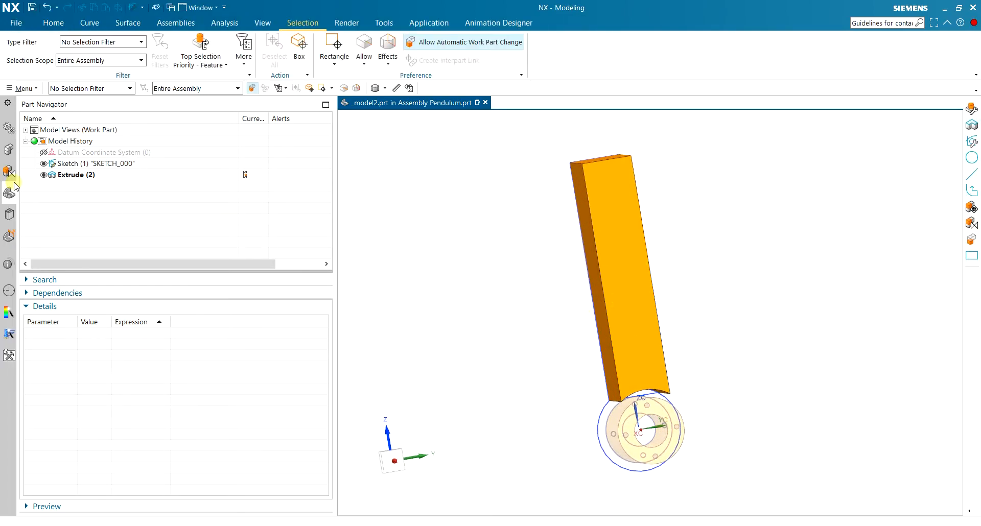
Step: Make the Pendulum assembly the work part and save it, naming the second component part Body in C:\temp
{"action": "left_click", "coordinate": [9, 150]}
{"action": "double_click", "coordinate": [112, 144]}
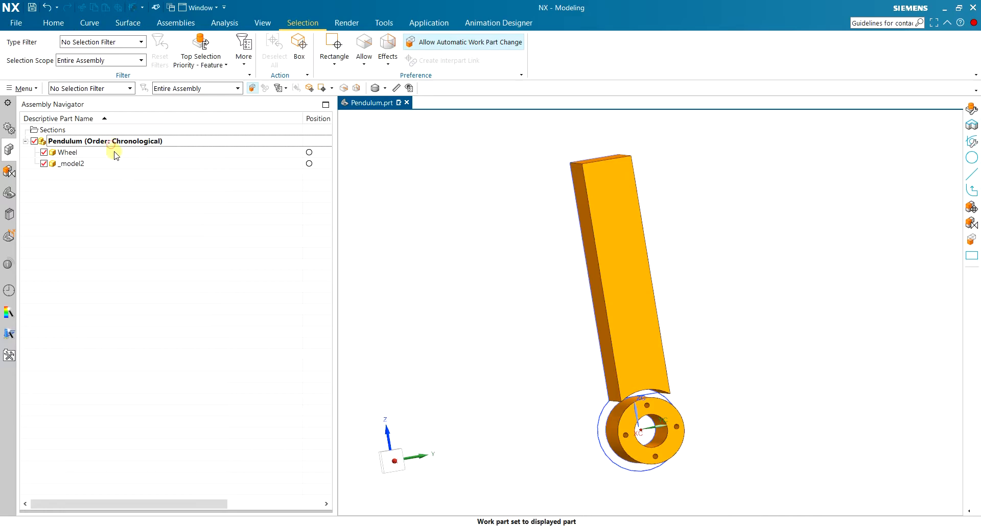
{"action": "key", "text": "ctrl+s"}
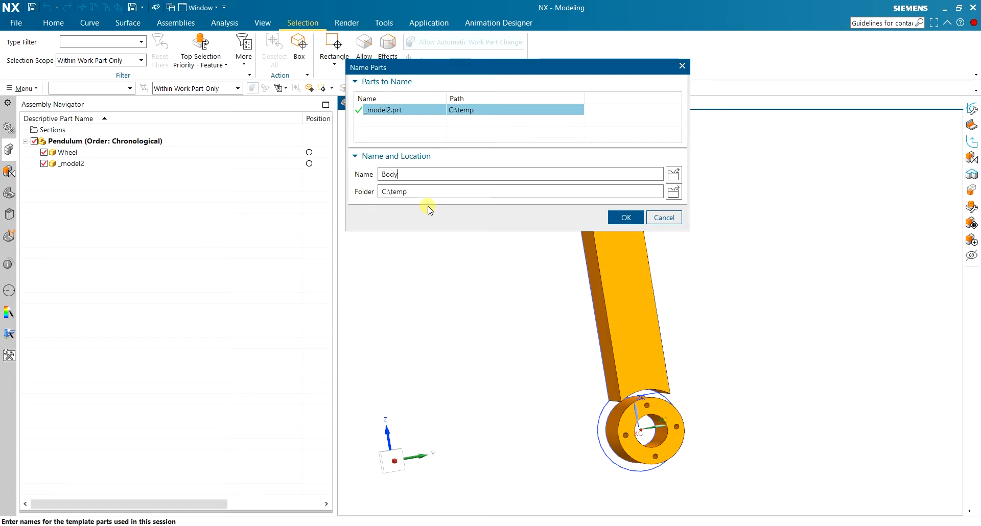
{"action": "left_click", "coordinate": [620, 217]}
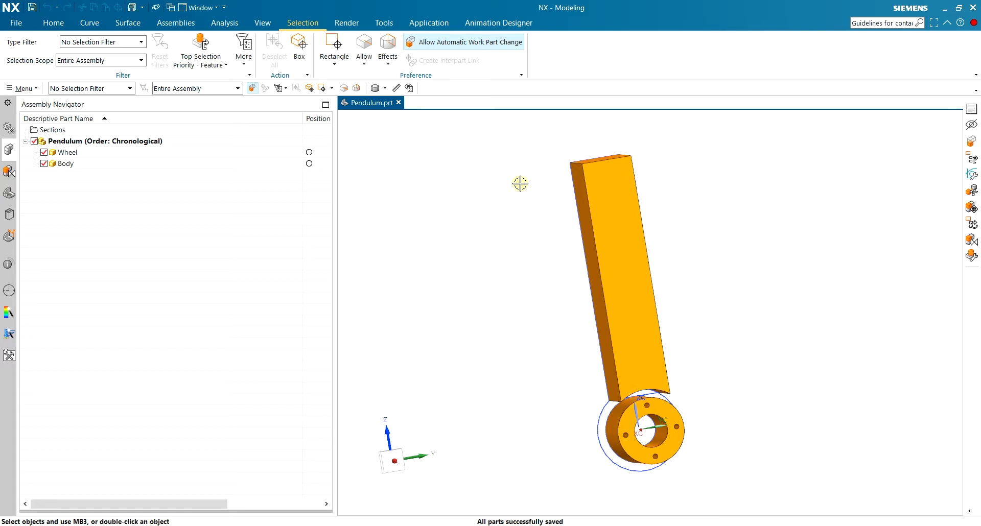
{"action": "middle_click_drag", "start_coordinate": [530, 250], "coordinate": [545, 231]}
{"action": "mouse_move", "coordinate": [710, 261]}
{"action": "middle_mouse_down"}
{"action": "mouse_move", "coordinate": [710, 248]}
{"action": "mouse_move", "coordinate": [692, 256]}
{"action": "middle_mouse_up"}
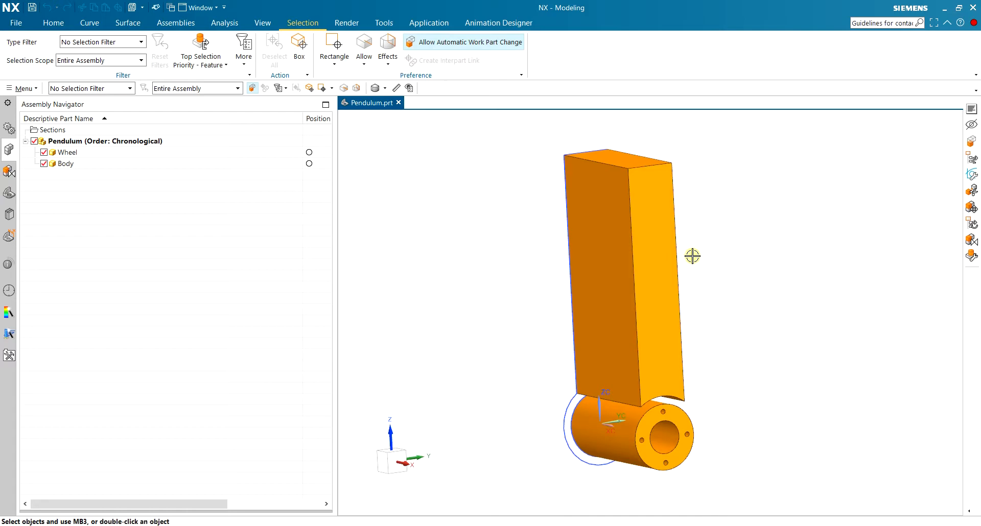
{"action": "left_click", "coordinate": [80, 143]}
{"action": "left_click", "coordinate": [77, 23]}
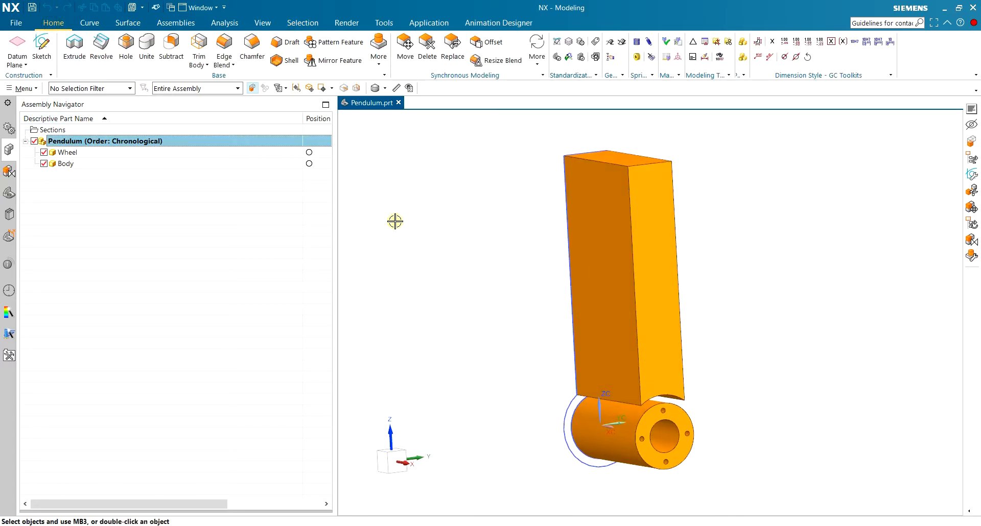
Step: Make the Wheel the work part and change the display color of its solid to dark olive brown
{"action": "double_click", "coordinate": [86, 154]}
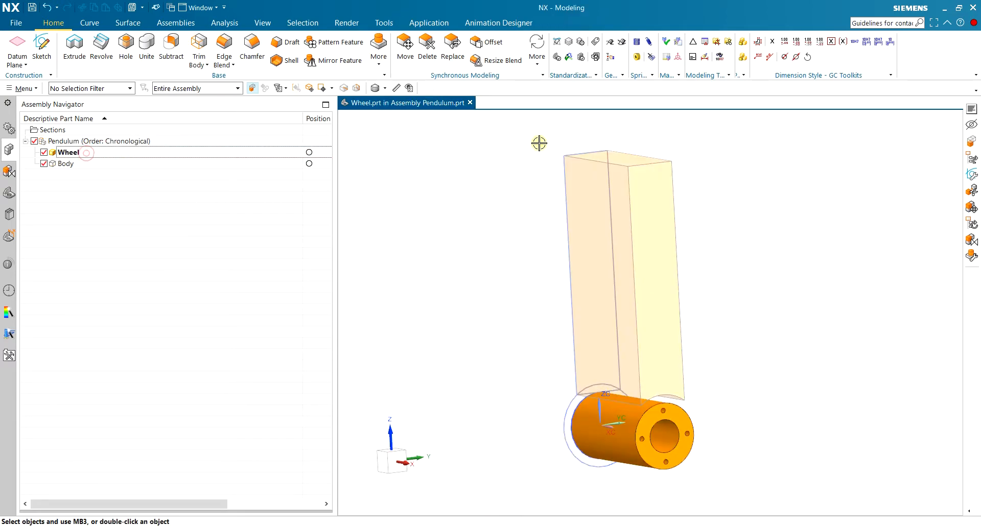
{"action": "left_click", "coordinate": [264, 23]}
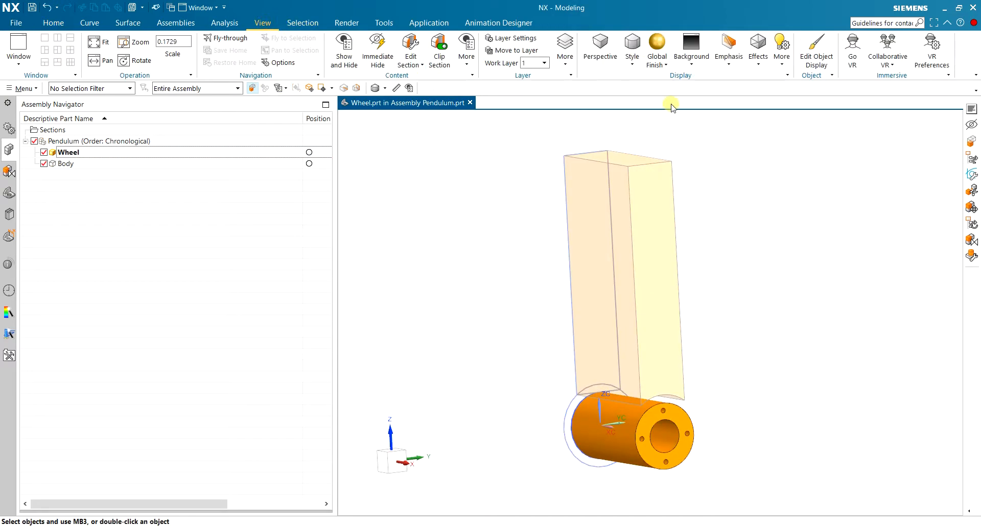
{"action": "left_click", "coordinate": [816, 49]}
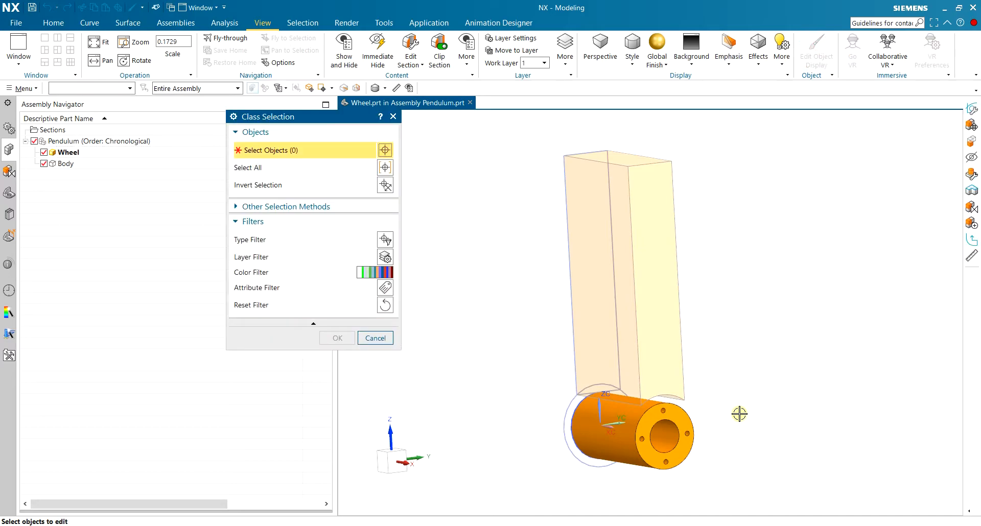
{"action": "scroll", "coordinate": [739, 414], "scroll_direction": "down", "scroll_amount": 2}
{"action": "left_click", "coordinate": [657, 411]}
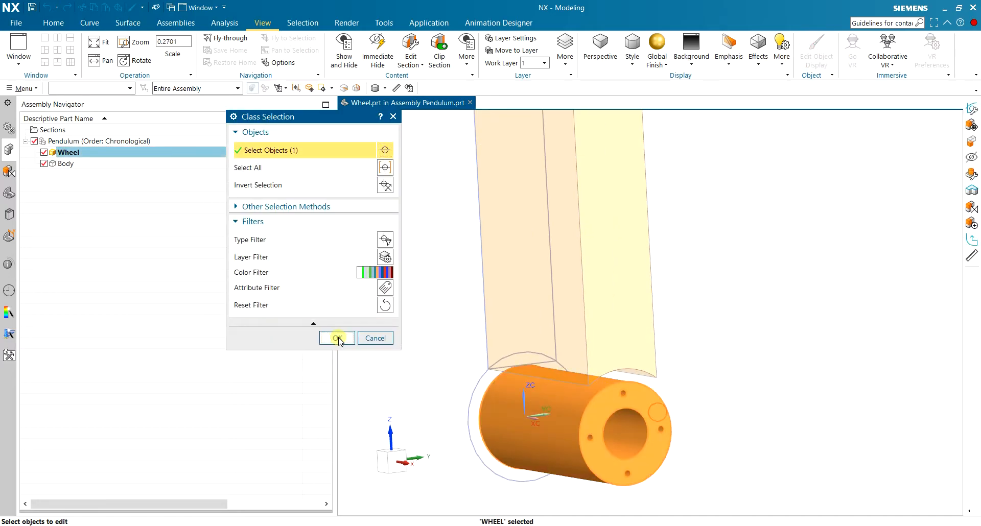
{"action": "left_click", "coordinate": [337, 338]}
{"action": "left_click", "coordinate": [371, 185]}
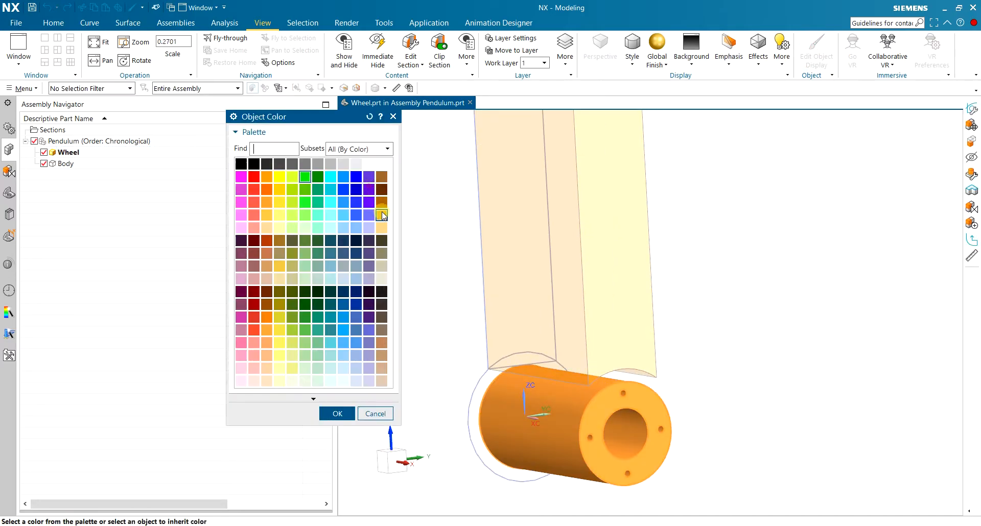
{"action": "left_click", "coordinate": [381, 241]}
{"action": "left_click", "coordinate": [337, 414]}
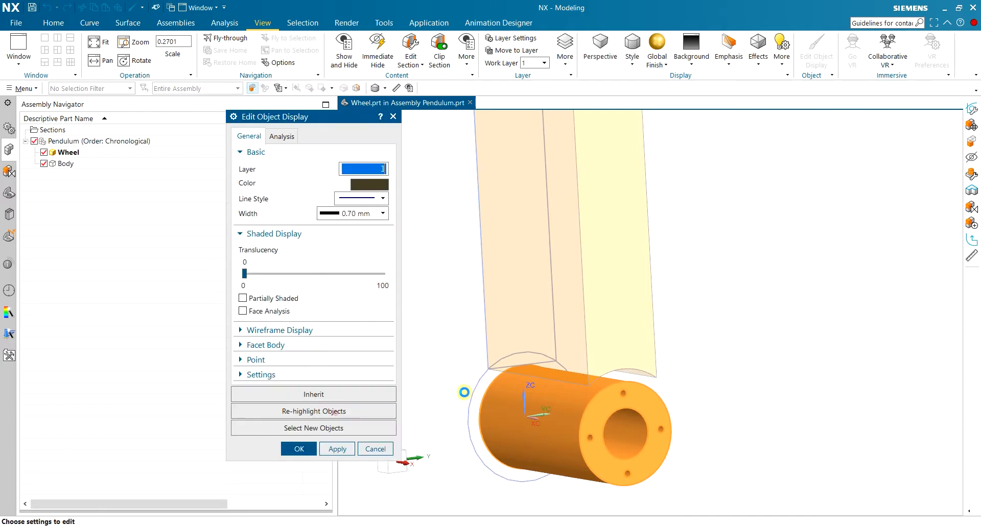
{"action": "left_click", "coordinate": [324, 448]}
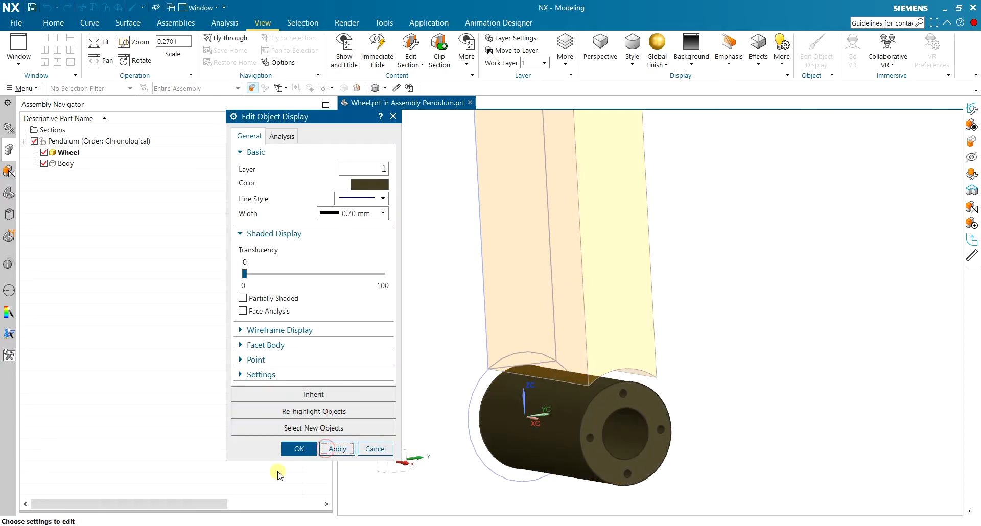
{"action": "left_click", "coordinate": [294, 450]}
Step: Make the Body the work part and change the display color of its solid to bright blue
{"action": "double_click", "coordinate": [192, 164]}
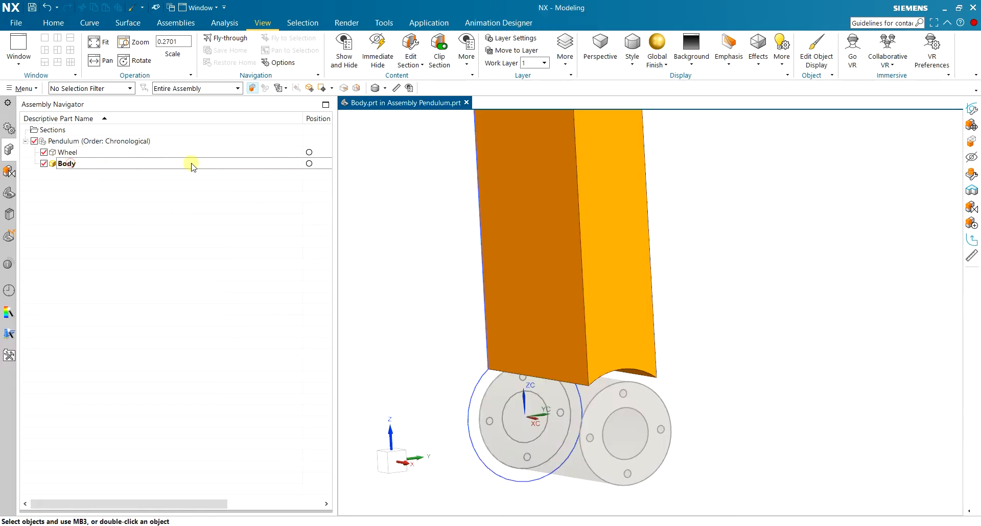
{"action": "left_click", "coordinate": [817, 49]}
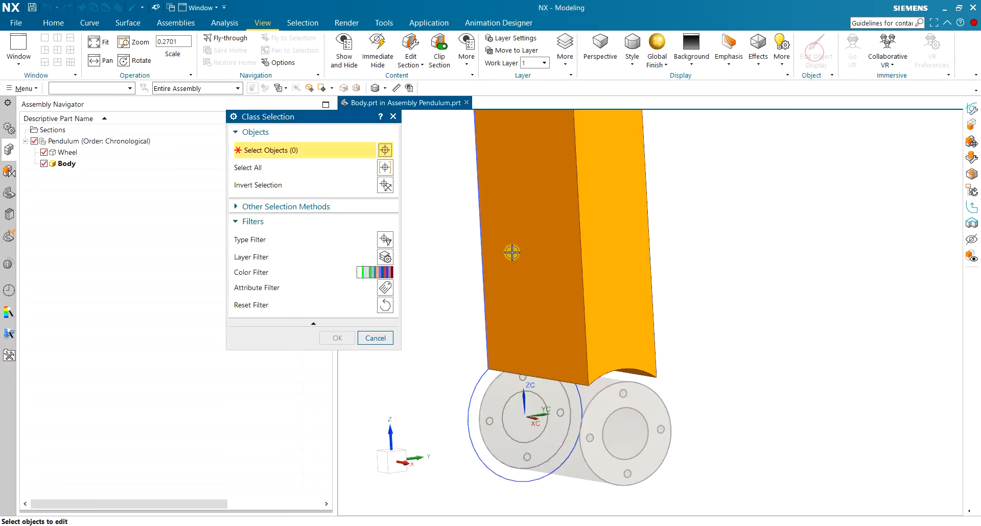
{"action": "left_click", "coordinate": [499, 221]}
{"action": "left_click", "coordinate": [338, 338]}
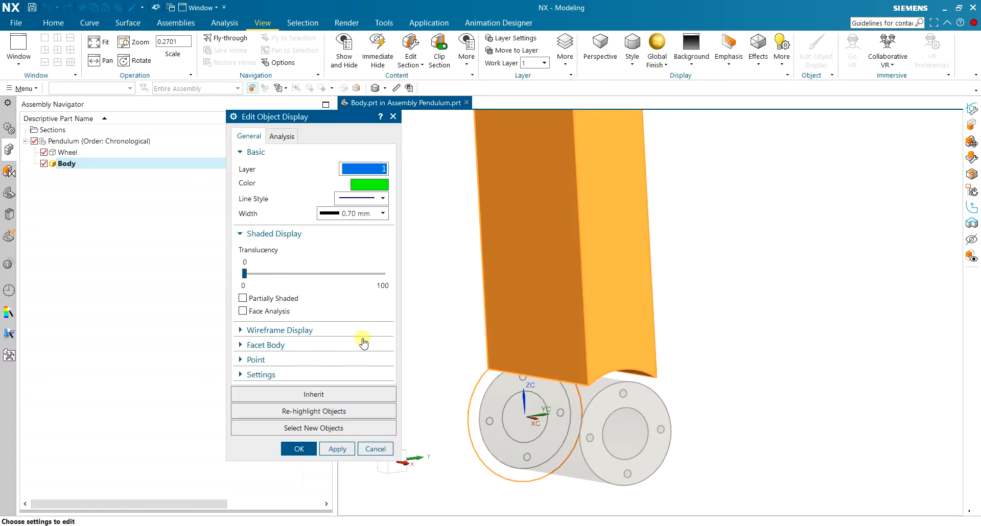
{"action": "left_click", "coordinate": [369, 185]}
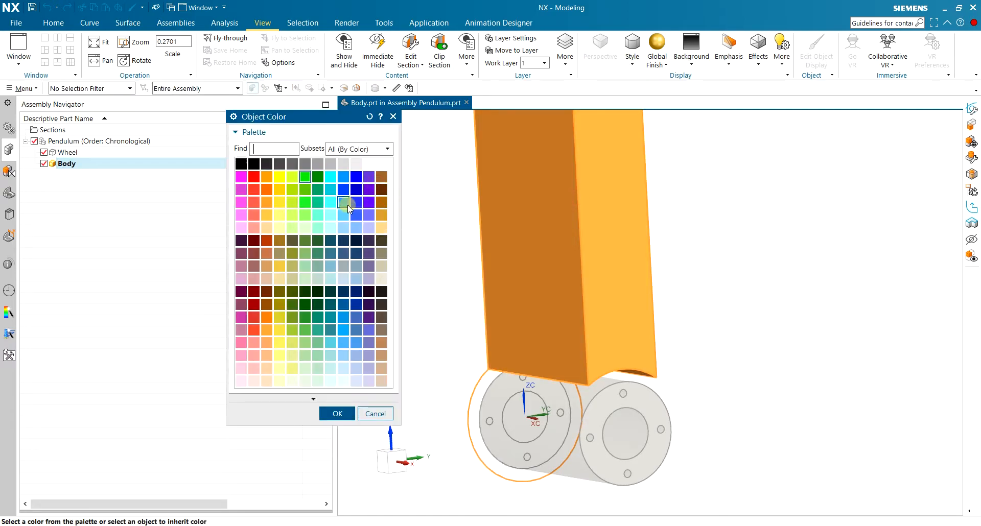
{"action": "left_click", "coordinate": [343, 176]}
{"action": "left_click", "coordinate": [337, 413]}
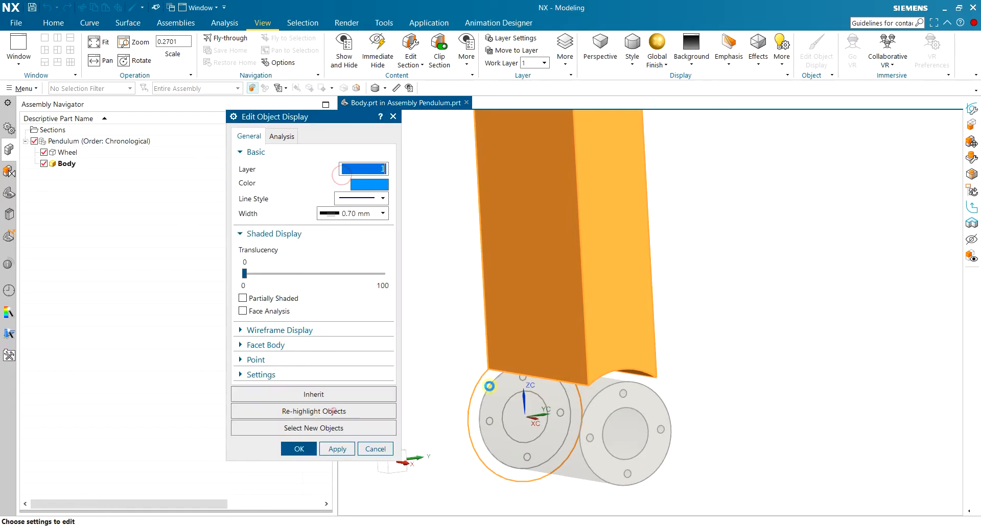
{"action": "left_click", "coordinate": [338, 443]}
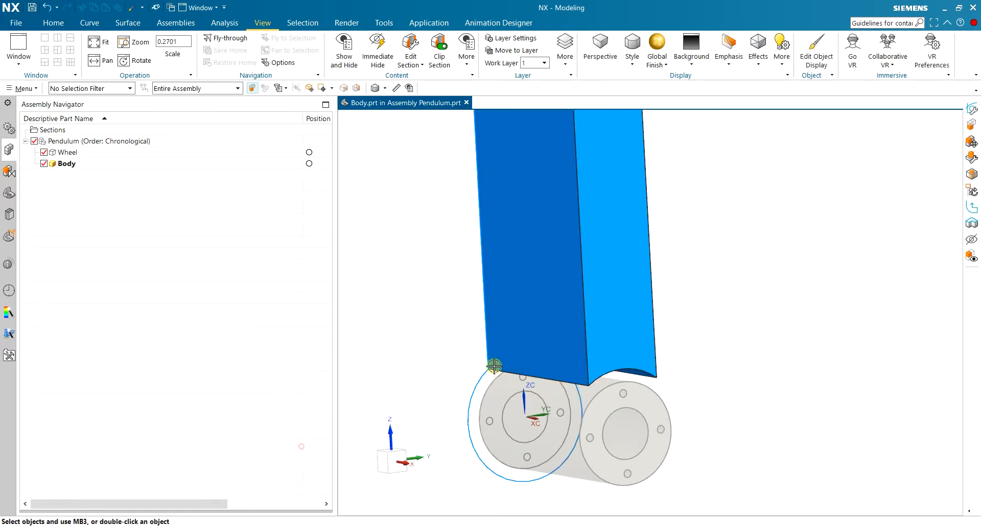
Step: Make the Pendulum assembly the work part and inspect the recolored Wheel and Body together
{"action": "double_click", "coordinate": [126, 146]}
{"action": "key", "text": "ctrl+f"}
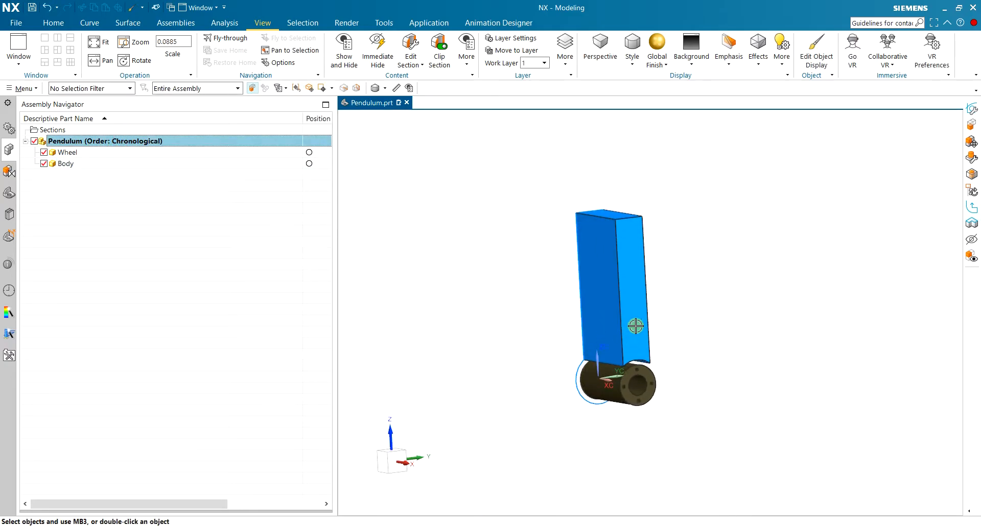
{"action": "key", "text": "ctrl+f"}
{"action": "middle_click_drag", "start_coordinate": [699, 312], "coordinate": [677, 305]}
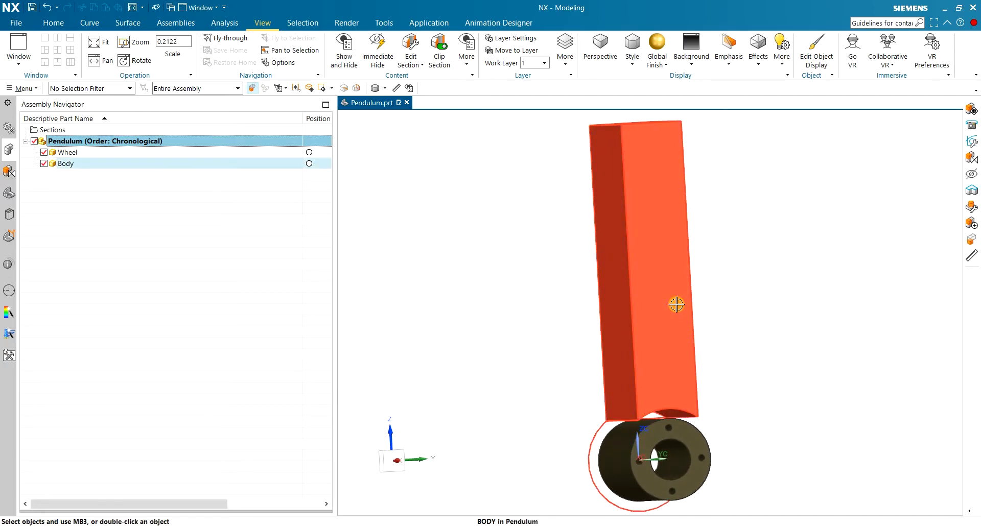
{"action": "key", "text": "F8"}
{"action": "scroll", "coordinate": [574, 346], "scroll_direction": "down", "scroll_amount": 3}
{"action": "middle_click_drag", "start_coordinate": [530, 332], "coordinate": [541, 344]}
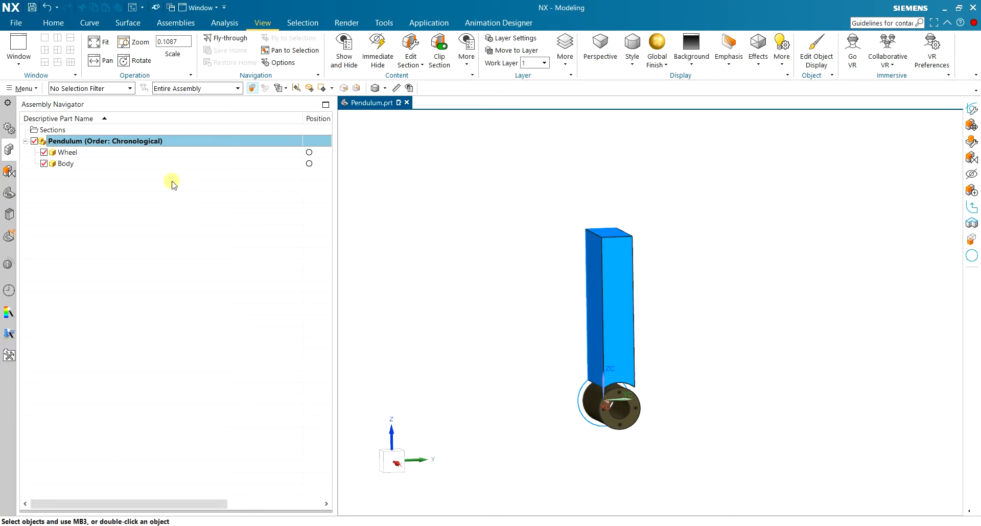
Step: Create a third new component in the Pendulum assembly and make it the work part
{"action": "left_click", "coordinate": [53, 24]}
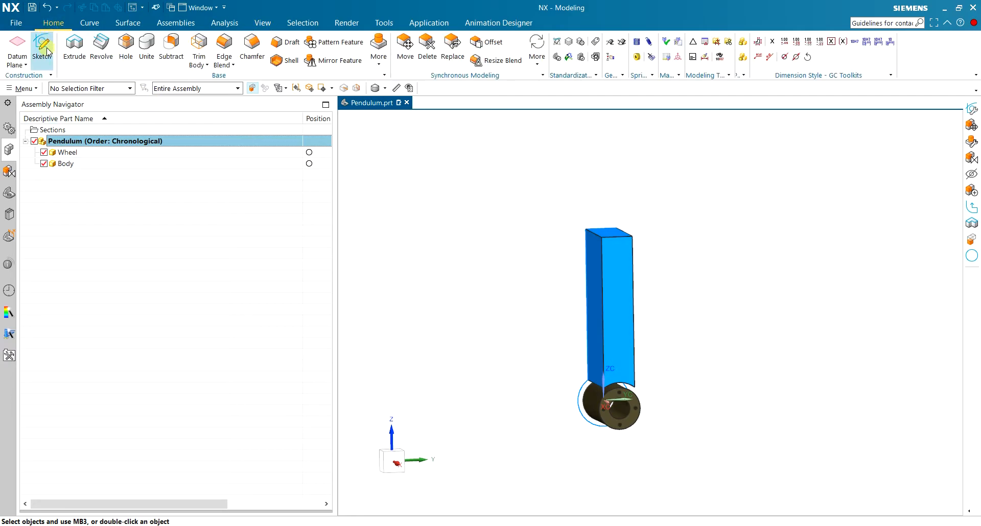
{"action": "left_click", "coordinate": [180, 23]}
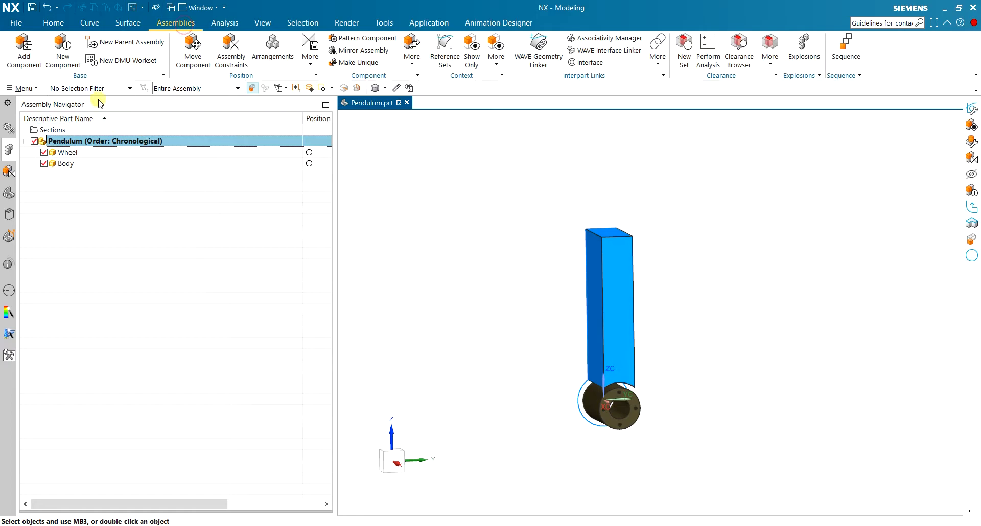
{"action": "left_click", "coordinate": [63, 51]}
{"action": "left_click", "coordinate": [339, 285]}
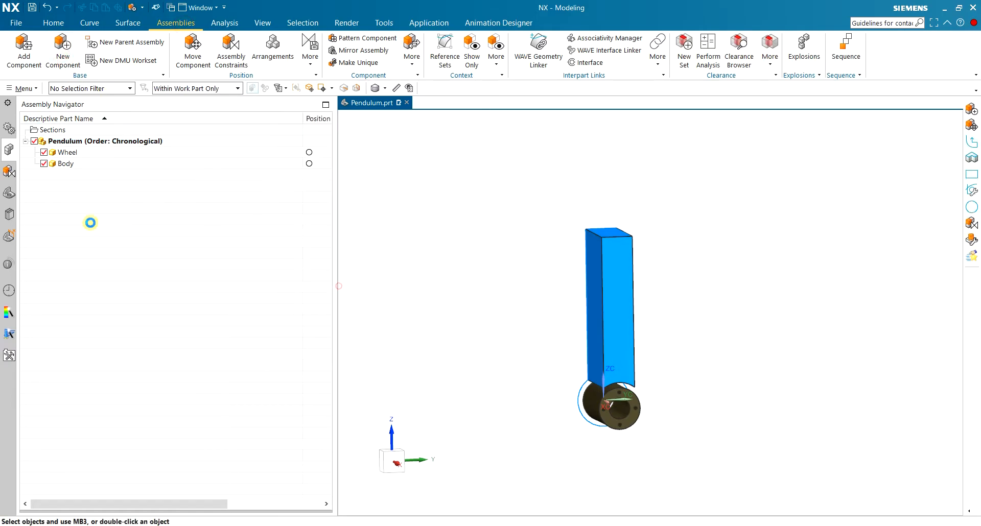
{"action": "double_click", "coordinate": [87, 176]}
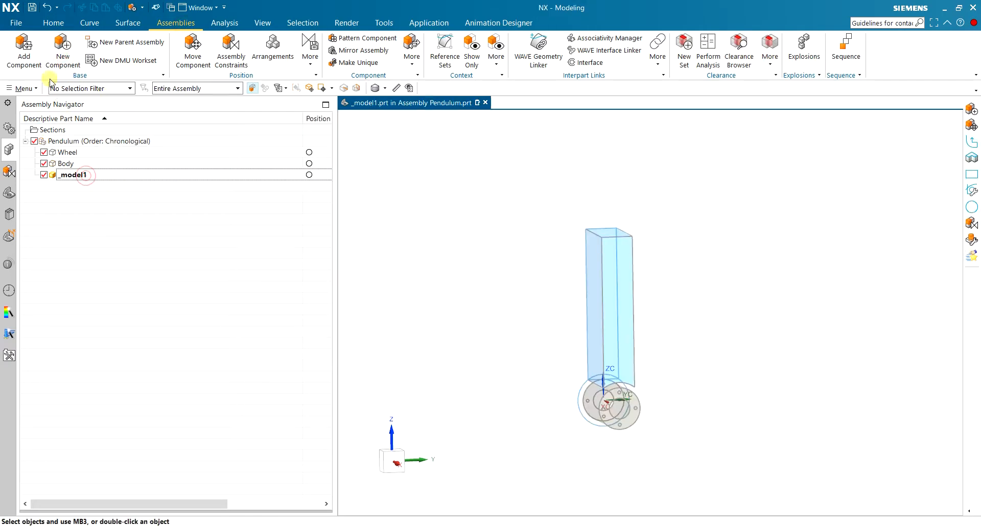
Step: Start a sketch in the new component on the Right principal plane
{"action": "left_click", "coordinate": [53, 22]}
{"action": "left_click", "coordinate": [41, 42]}
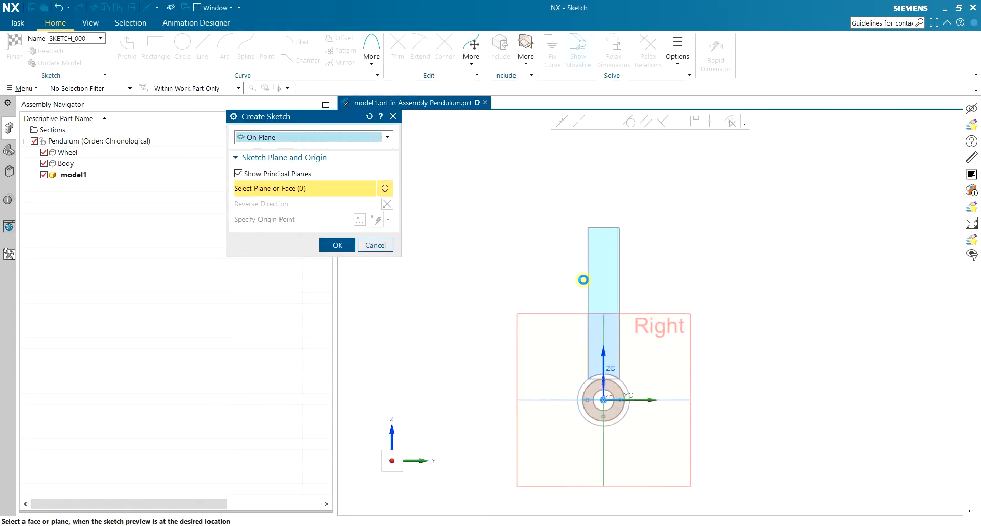
{"action": "left_click", "coordinate": [682, 318]}
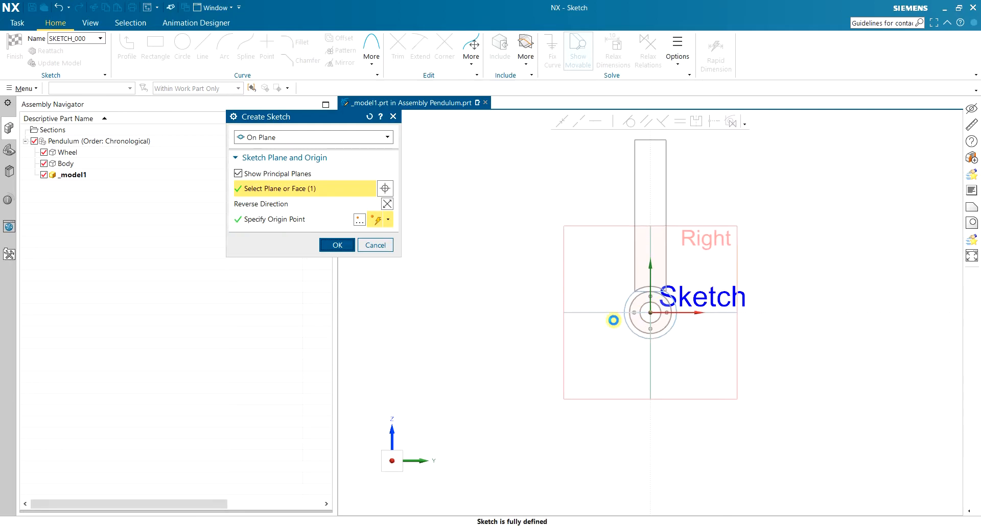
{"action": "middle_click", "coordinate": [620, 305]}
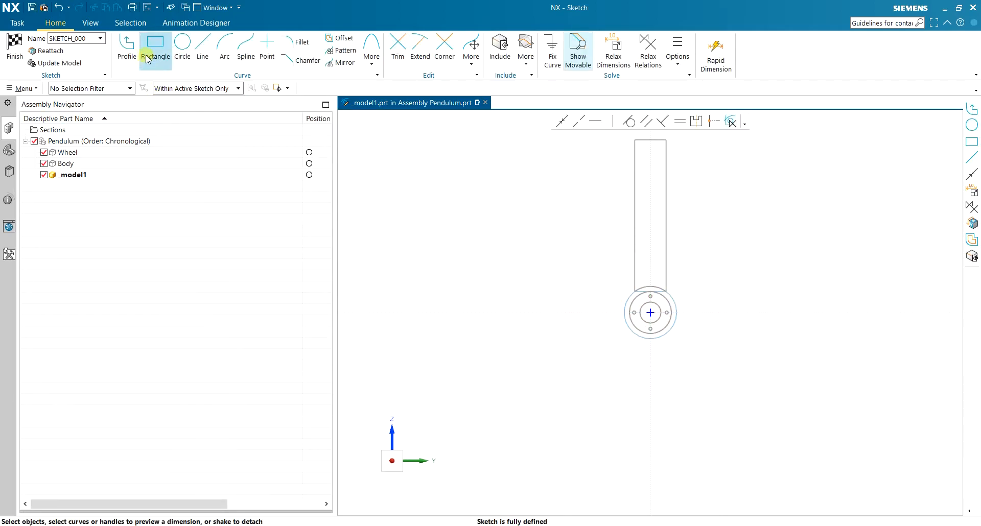
Step: Draw a long horizontal line along the sketch's horizontal axis, running through the origin and well past the wheel on both sides
{"action": "left_click", "coordinate": [203, 47]}
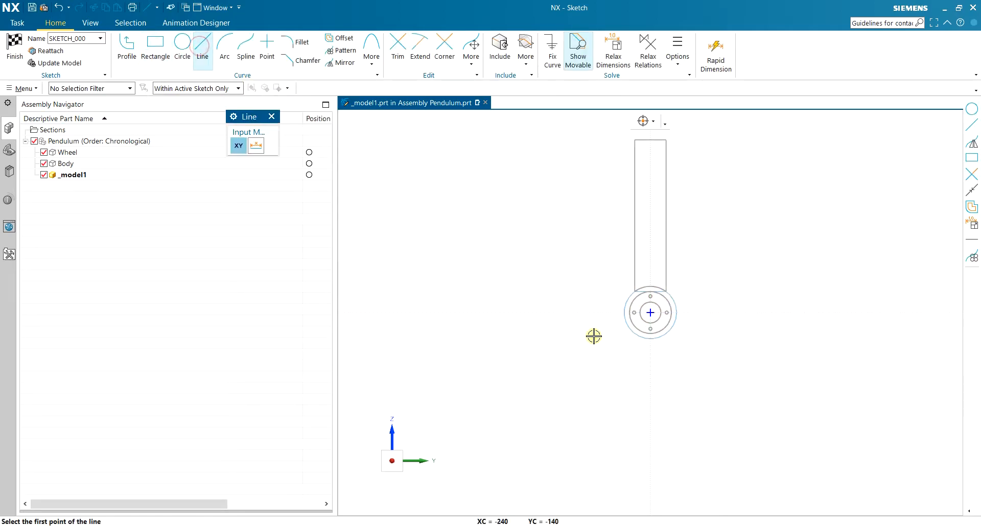
{"action": "scroll", "coordinate": [647, 350], "scroll_direction": "up", "scroll_amount": 2}
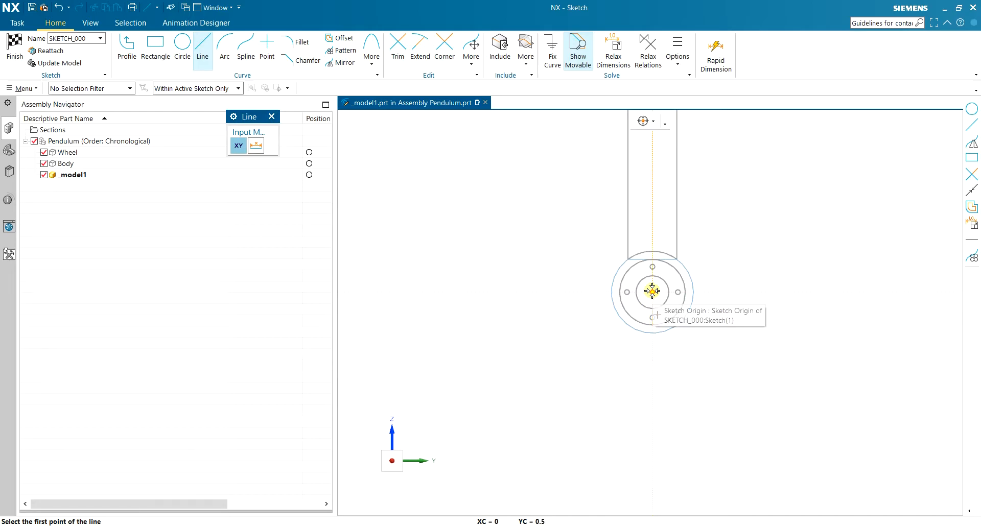
{"action": "scroll", "coordinate": [401, 292], "scroll_direction": "down", "scroll_amount": 2}
{"action": "scroll", "coordinate": [382, 289], "scroll_direction": "down", "scroll_amount": 1}
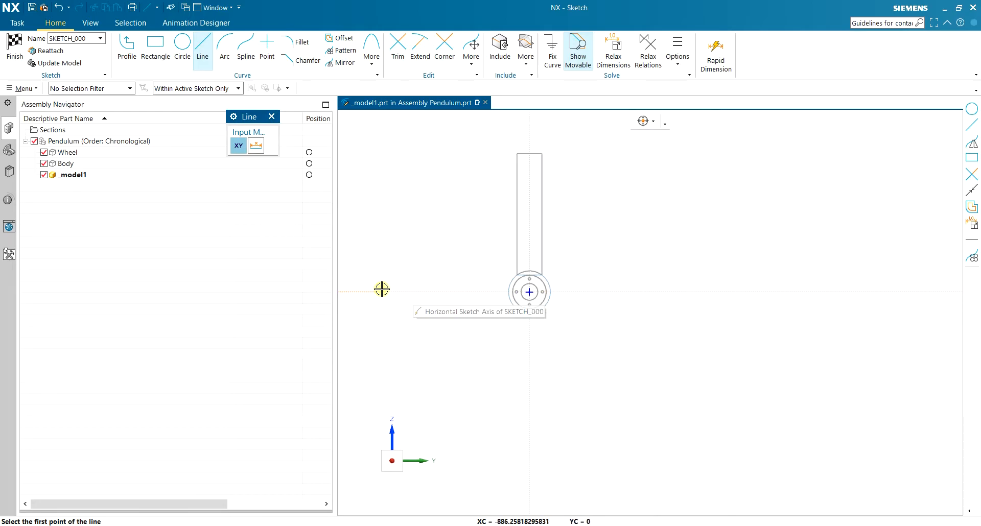
{"action": "left_click", "coordinate": [362, 293]}
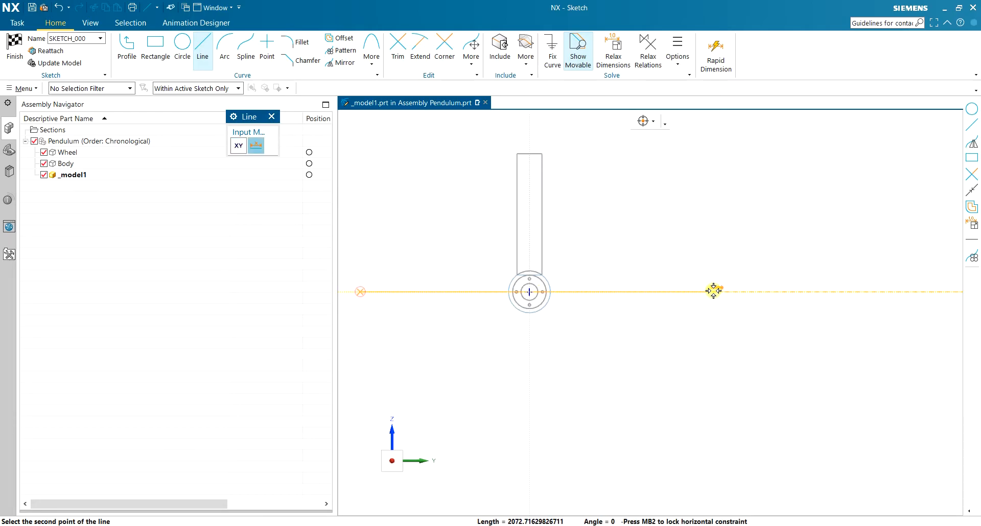
{"action": "left_click", "coordinate": [772, 290]}
{"action": "scroll", "coordinate": [772, 289], "scroll_direction": "down", "scroll_amount": 2}
{"action": "scroll", "coordinate": [909, 254], "scroll_direction": "up", "scroll_amount": 2}
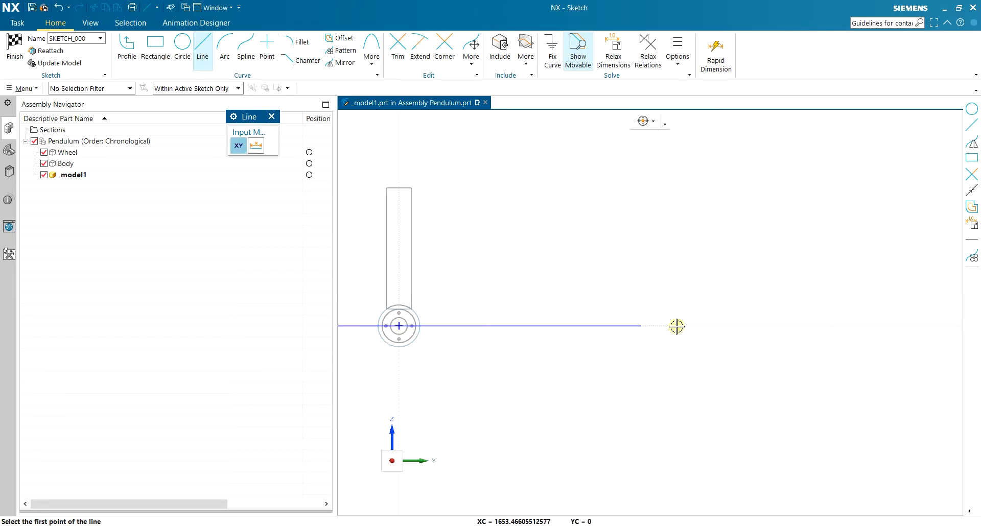
Step: Draw an inclined line rising outward from the right end of the horizontal line
{"action": "left_click", "coordinate": [637, 327]}
{"action": "scroll", "coordinate": [852, 215], "scroll_direction": "down", "scroll_amount": 2}
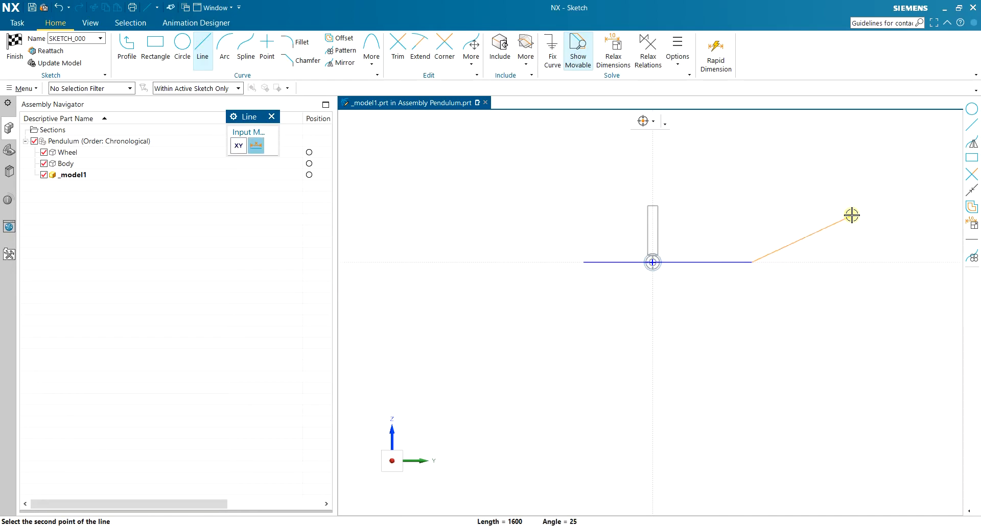
{"action": "left_click", "coordinate": [893, 191]}
{"action": "scroll", "coordinate": [896, 193], "scroll_direction": "up", "scroll_amount": 4}
{"action": "key", "text": "z"}
{"action": "scroll", "coordinate": [788, 281], "scroll_direction": "down", "scroll_amount": 2}
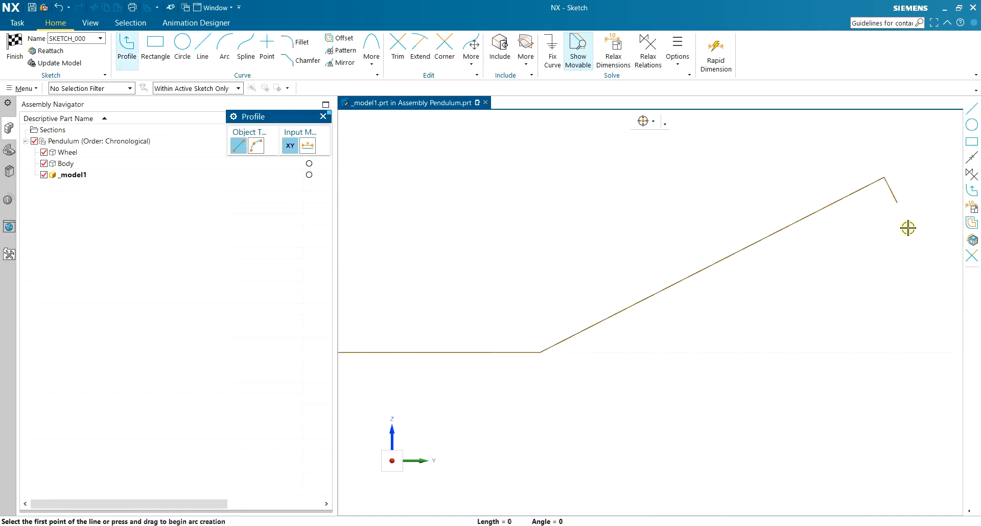
{"action": "scroll", "coordinate": [787, 281], "scroll_direction": "down", "scroll_amount": 3}
{"action": "scroll", "coordinate": [646, 264], "scroll_direction": "up", "scroll_amount": 4}
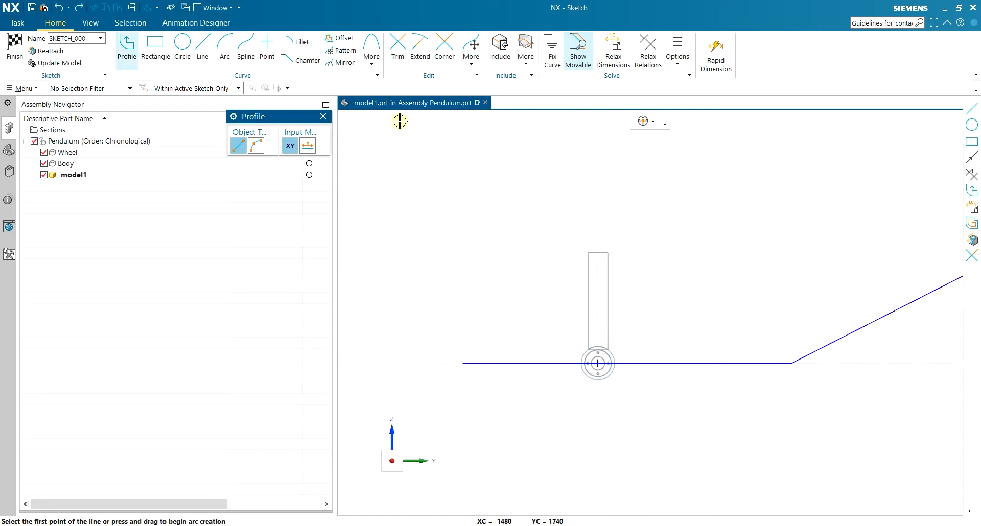
Step: Offset the connected horizontal and inclined lines by 100 mm toward the underside
{"action": "left_click", "coordinate": [339, 39]}
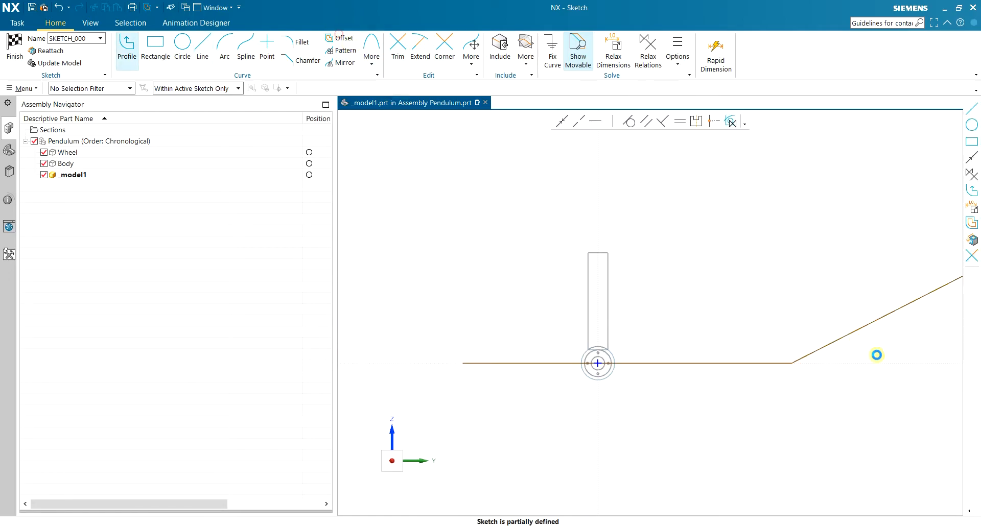
{"action": "left_click", "coordinate": [830, 340]}
{"action": "scroll", "coordinate": [757, 365], "scroll_direction": "down", "scroll_amount": 2}
{"action": "scroll", "coordinate": [869, 357], "scroll_direction": "up", "scroll_amount": 3}
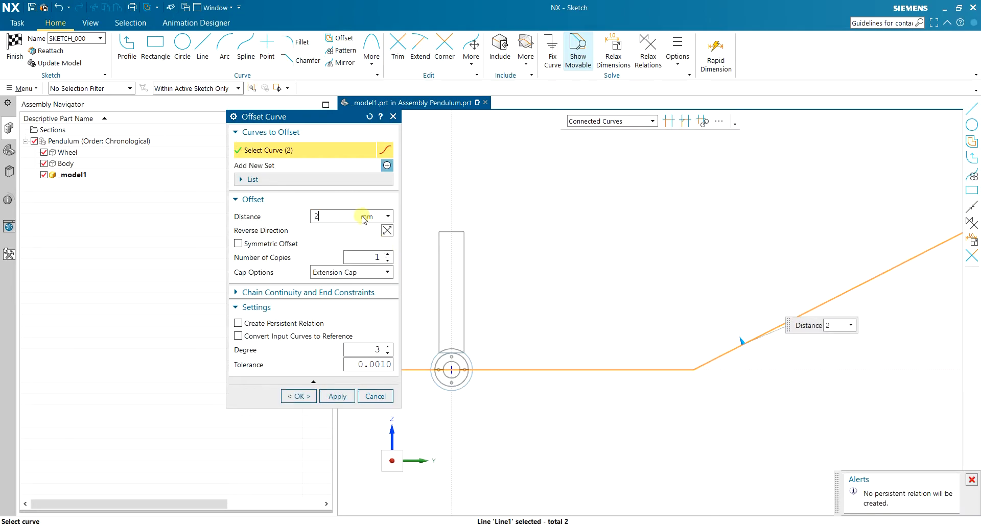
{"action": "key", "text": "Return"}
{"action": "left_click", "coordinate": [345, 215]}
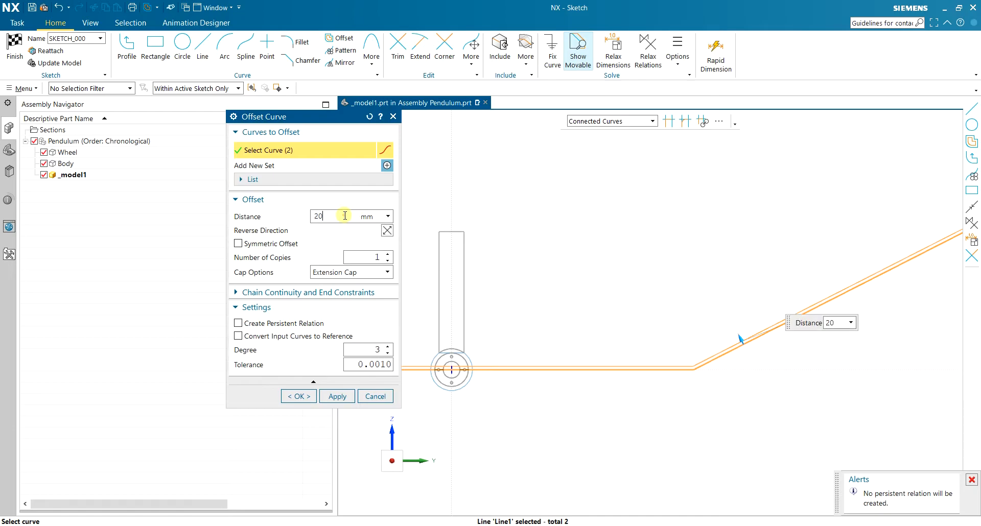
{"action": "key", "text": "Return"}
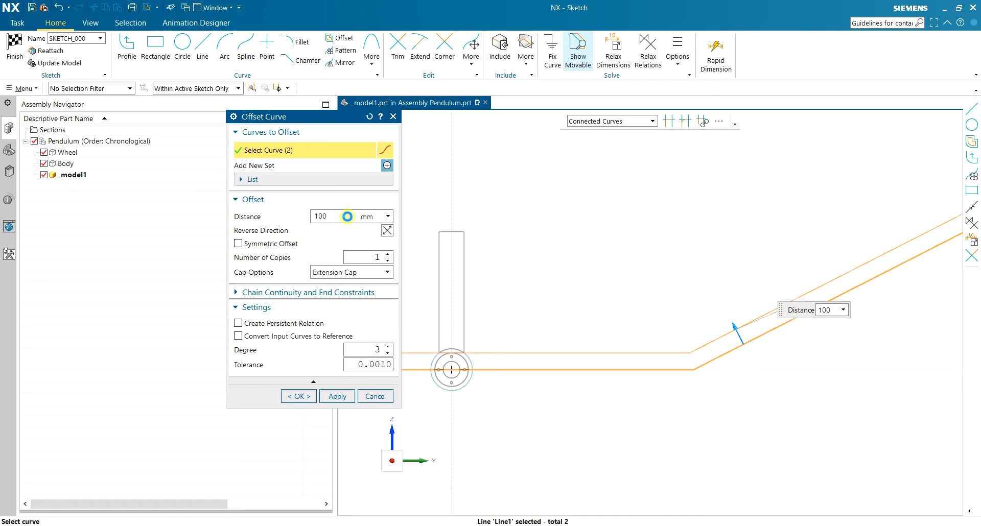
{"action": "left_click", "coordinate": [388, 231]}
{"action": "scroll", "coordinate": [602, 351], "scroll_direction": "down", "scroll_amount": 4}
{"action": "scroll", "coordinate": [769, 287], "scroll_direction": "up", "scroll_amount": 4}
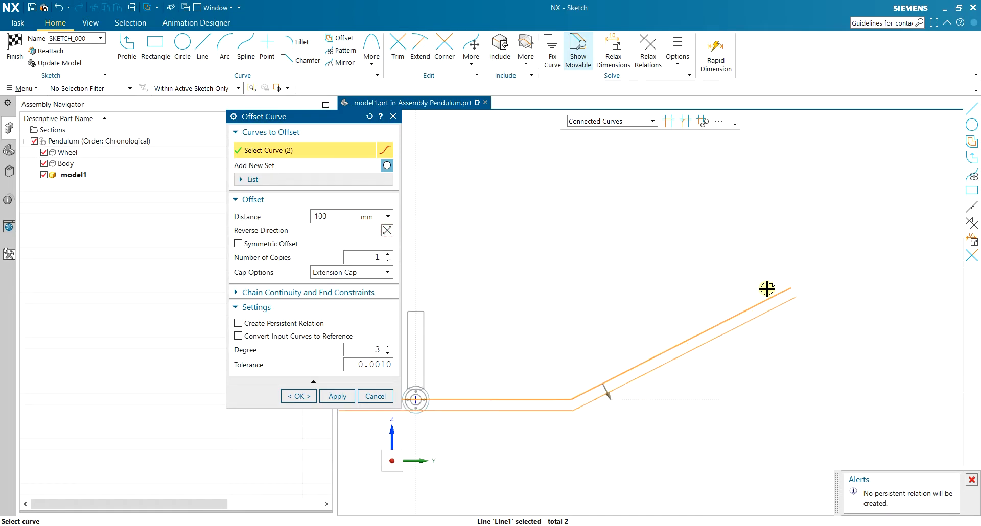
{"action": "left_click", "coordinate": [299, 397]}
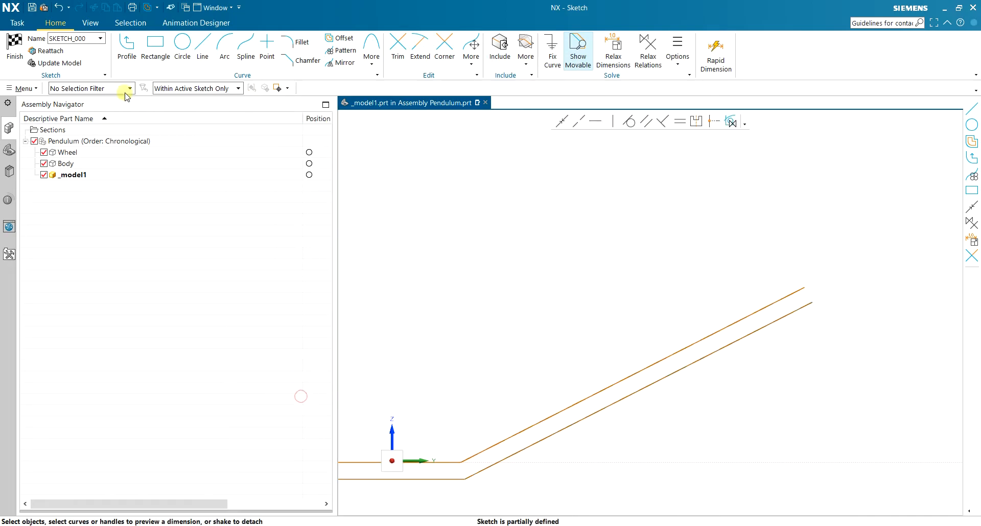
Step: Close both open ends of the offset track profile with short lines and finish the sketch
{"action": "left_click", "coordinate": [203, 50]}
{"action": "scroll", "coordinate": [791, 311], "scroll_direction": "up", "scroll_amount": 5}
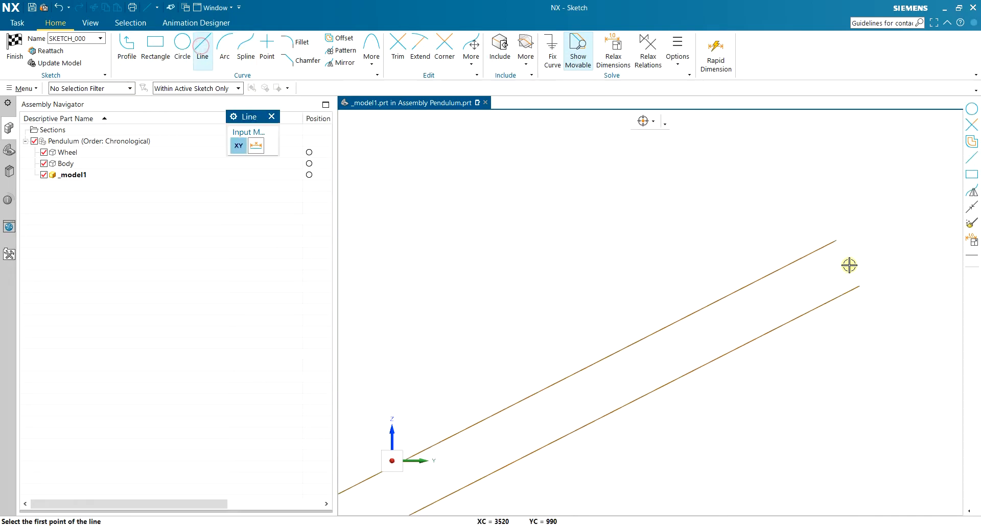
{"action": "left_click", "coordinate": [836, 239]}
{"action": "left_click", "coordinate": [860, 286]}
{"action": "scroll", "coordinate": [664, 406], "scroll_direction": "down", "scroll_amount": 4}
{"action": "scroll", "coordinate": [476, 415], "scroll_direction": "down", "scroll_amount": 3}
{"action": "scroll", "coordinate": [475, 415], "scroll_direction": "up", "scroll_amount": 5}
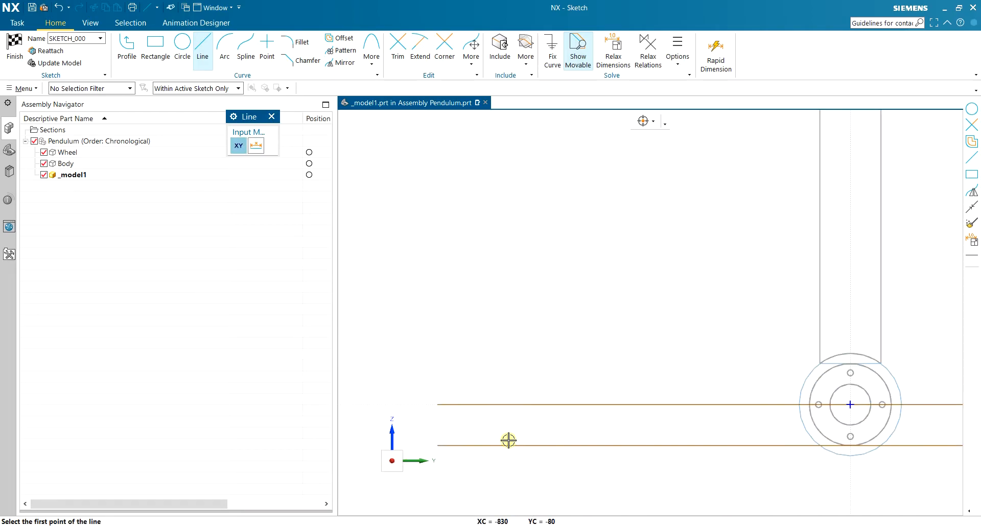
{"action": "left_click", "coordinate": [438, 407]}
{"action": "left_click", "coordinate": [432, 443]}
{"action": "scroll", "coordinate": [460, 400], "scroll_direction": "down", "scroll_amount": 5}
{"action": "mouse_move", "coordinate": [460, 401]}
{"action": "middle_mouse_down"}
{"action": "mouse_move", "coordinate": [703, 353]}
{"action": "mouse_move", "coordinate": [706, 368]}
{"action": "mouse_move", "coordinate": [628, 335]}
{"action": "middle_mouse_up"}
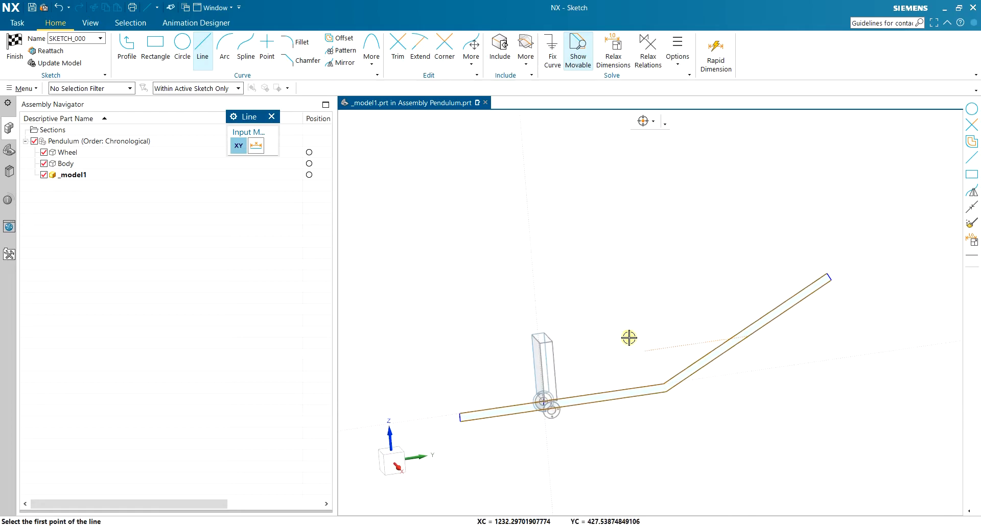
{"action": "left_click", "coordinate": [14, 45]}
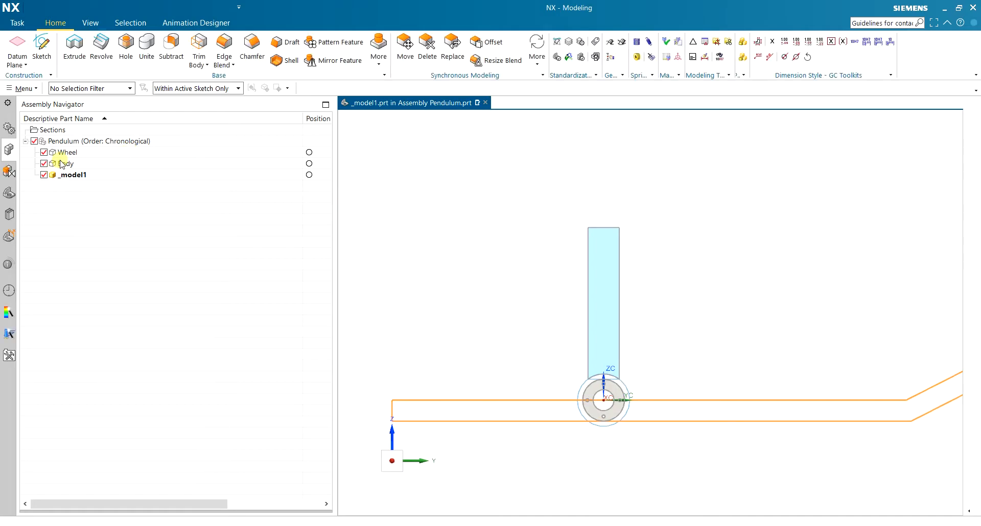
Step: Extrude the closed track profile as a solid with a start distance of 1000 mm and an end distance of 0 mm
{"action": "left_click", "coordinate": [65, 49]}
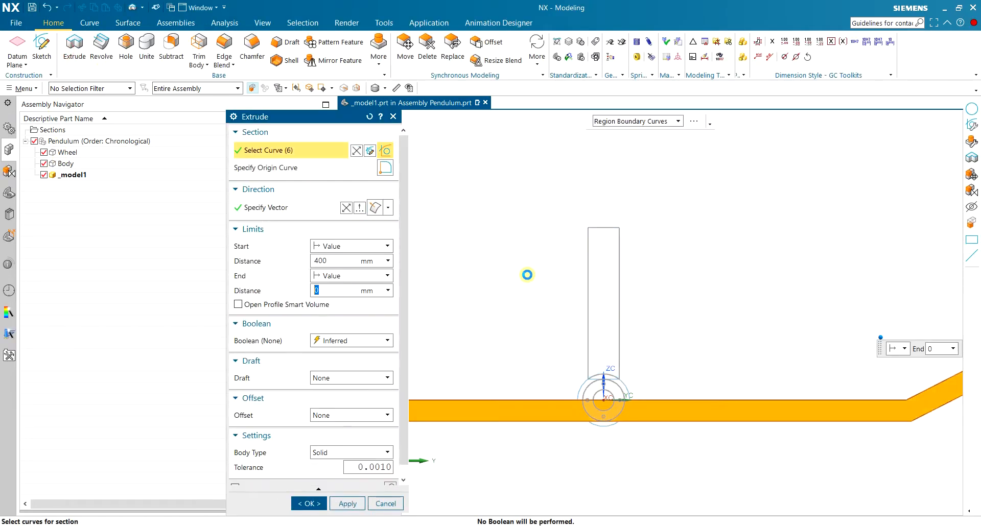
{"action": "middle_click_drag", "start_coordinate": [528, 274], "coordinate": [559, 301]}
{"action": "left_click", "coordinate": [337, 262]}
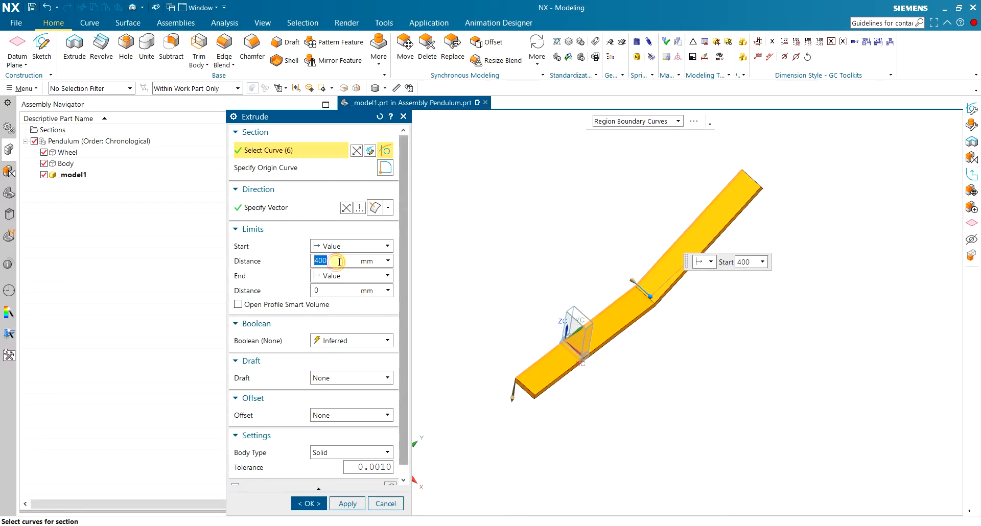
{"action": "type", "text": "800"}
{"action": "key", "text": "Tab"}
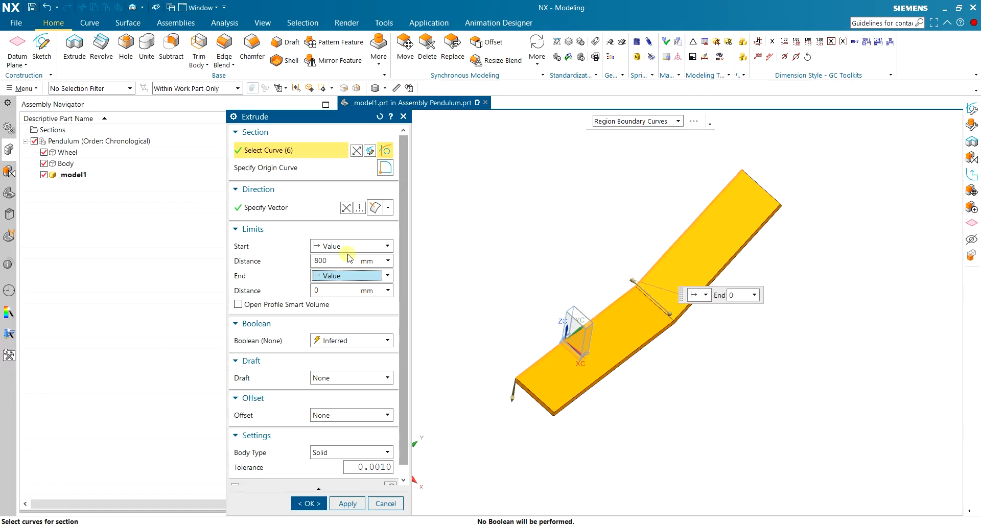
{"action": "left_click", "coordinate": [344, 257]}
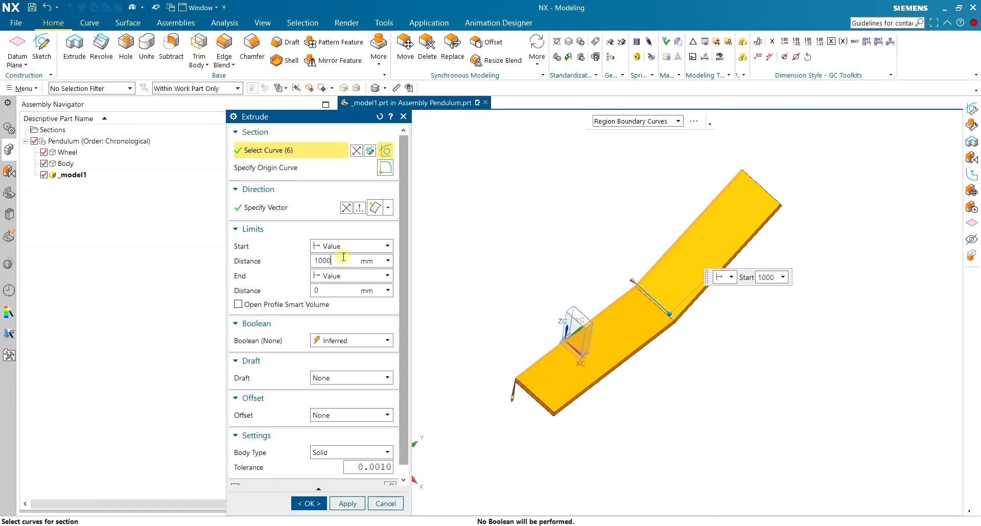
{"action": "left_click", "coordinate": [311, 504]}
Step: Make the top-level Pendulum assembly the work part
{"action": "middle_click_drag", "start_coordinate": [522, 314], "coordinate": [514, 302]}
{"action": "scroll", "coordinate": [619, 321], "scroll_direction": "up", "scroll_amount": 2}
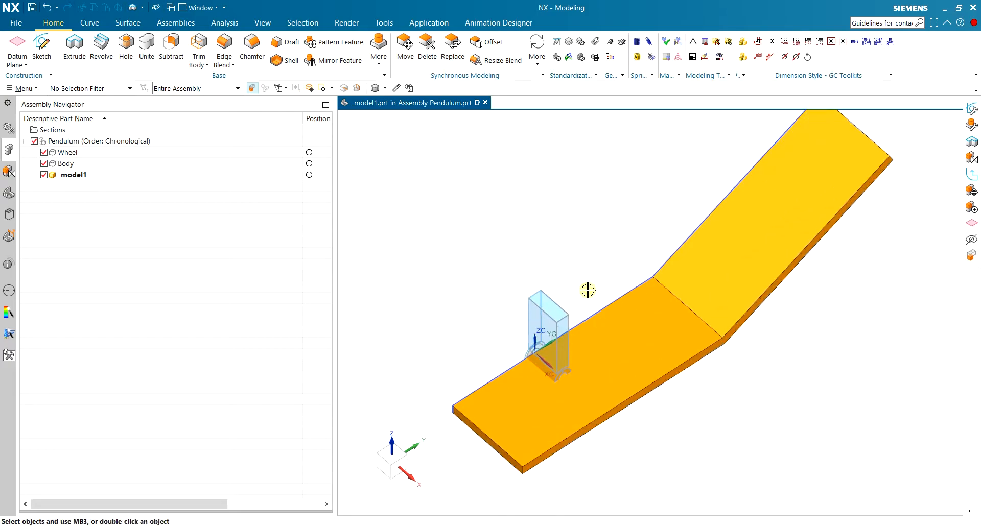
{"action": "double_click", "coordinate": [92, 141]}
{"action": "mouse_move", "coordinate": [506, 287]}
{"action": "middle_mouse_down"}
{"action": "mouse_move", "coordinate": [576, 259]}
{"action": "mouse_move", "coordinate": [662, 277]}
{"action": "mouse_move", "coordinate": [496, 283]}
{"action": "middle_mouse_up"}
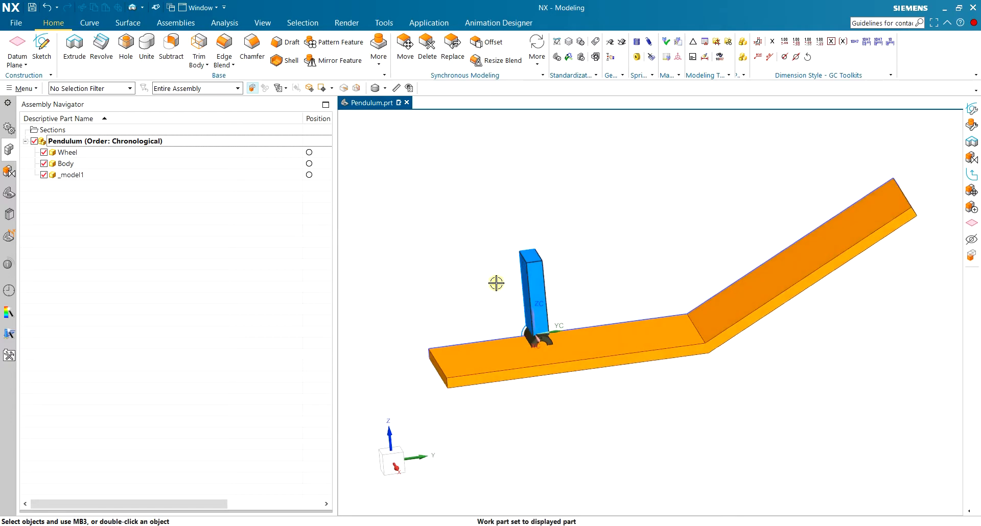
Step: Hide all objects in the assembly and show only the solid bodies
{"action": "left_click", "coordinate": [409, 89]}
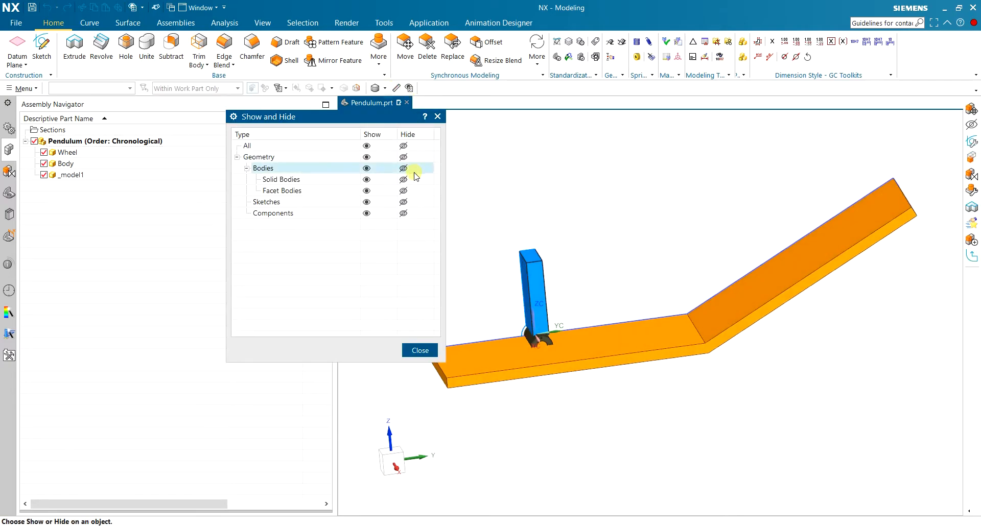
{"action": "left_click", "coordinate": [403, 146]}
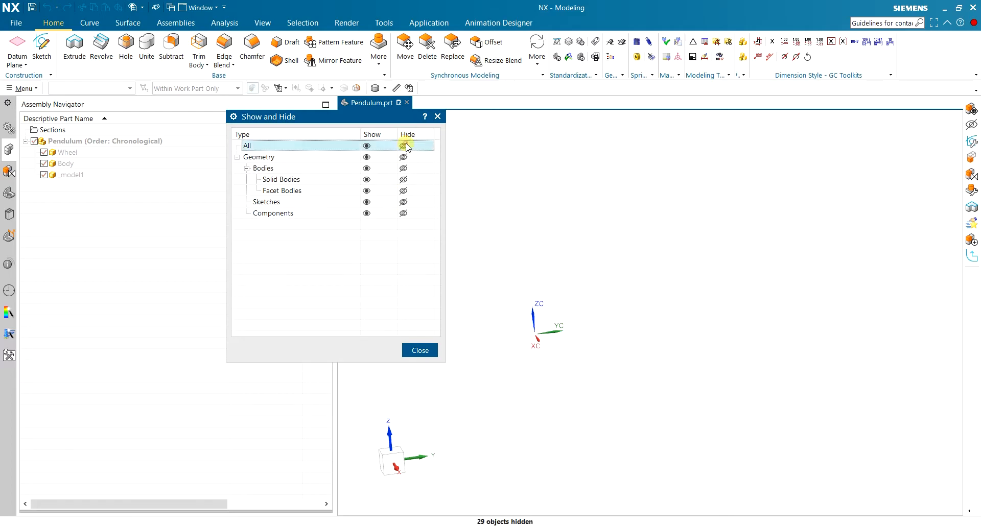
{"action": "left_click", "coordinate": [373, 173]}
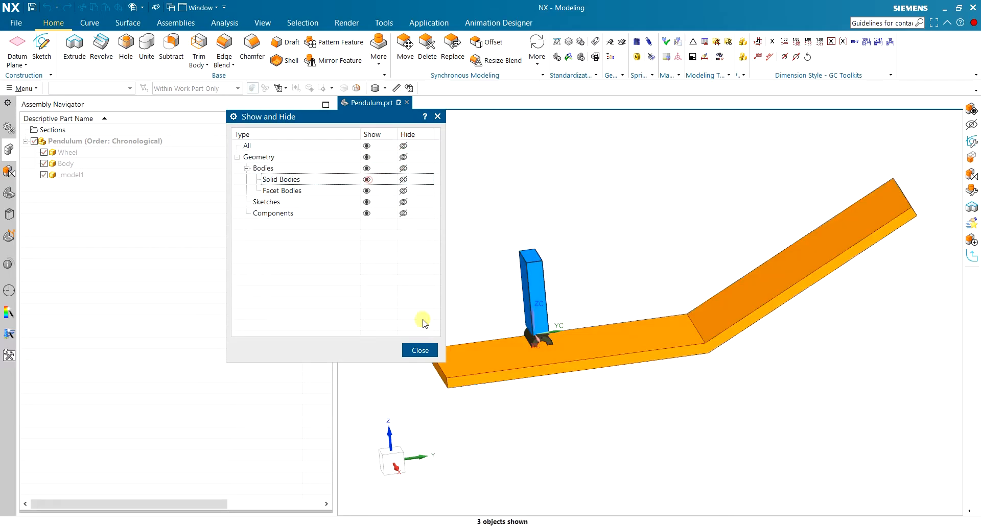
{"action": "left_click", "coordinate": [419, 351]}
{"action": "middle_click_drag", "start_coordinate": [462, 316], "coordinate": [505, 232]}
{"action": "scroll", "coordinate": [578, 379], "scroll_direction": "up", "scroll_amount": 4}
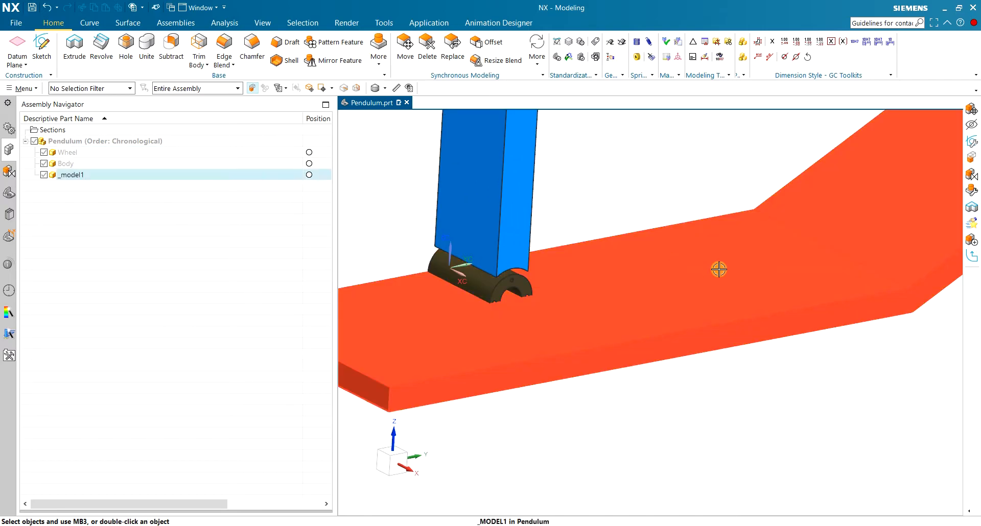
{"action": "scroll", "coordinate": [717, 268], "scroll_direction": "down", "scroll_amount": 3}
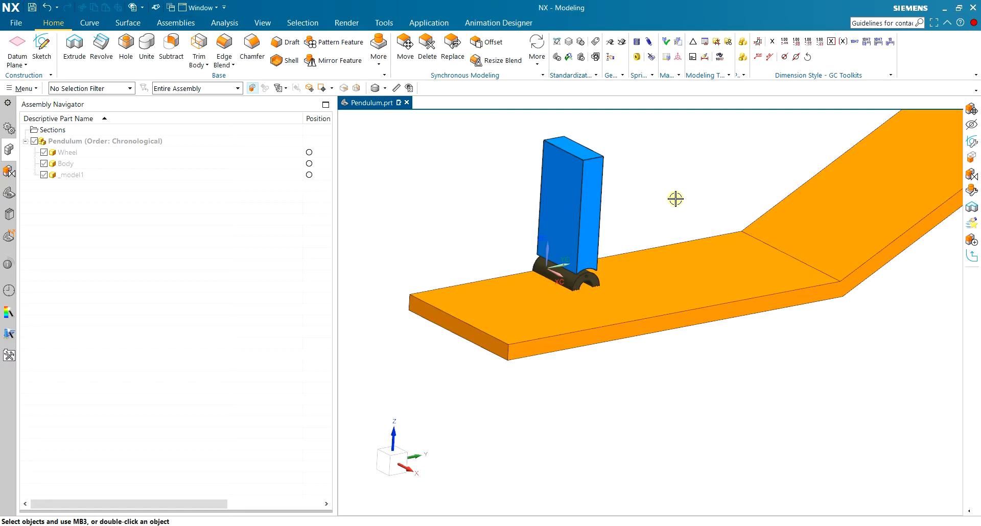
{"action": "left_click", "coordinate": [78, 142]}
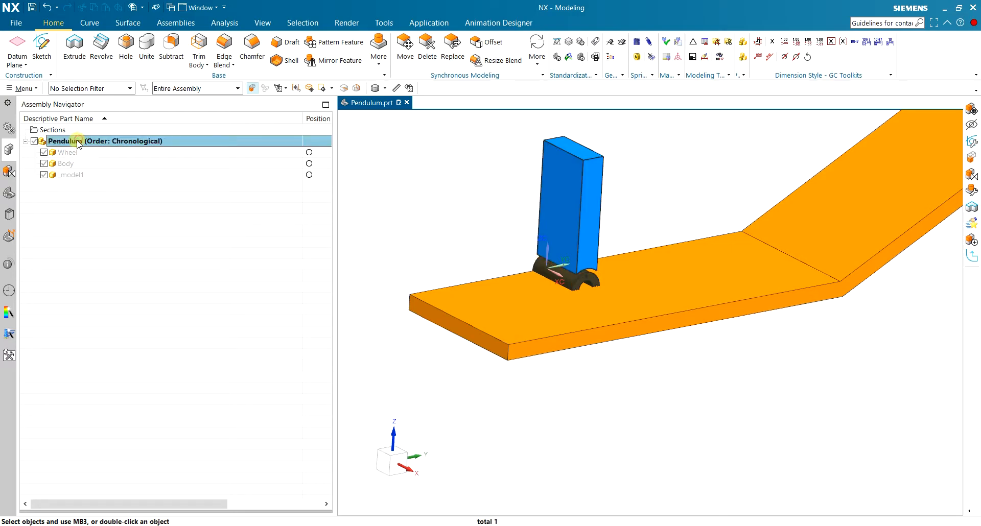
{"action": "left_click", "coordinate": [85, 151]}
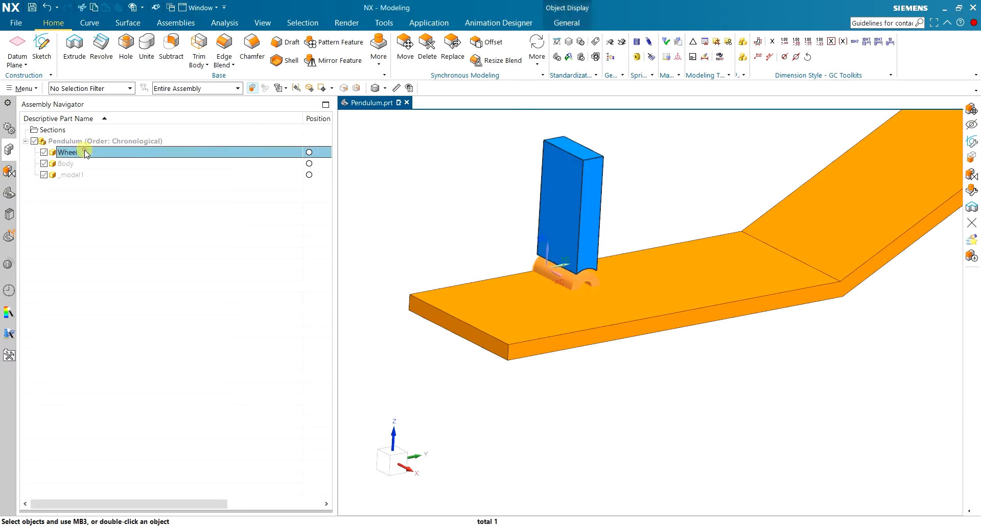
{"action": "scroll", "coordinate": [553, 242], "scroll_direction": "up", "scroll_amount": 2}
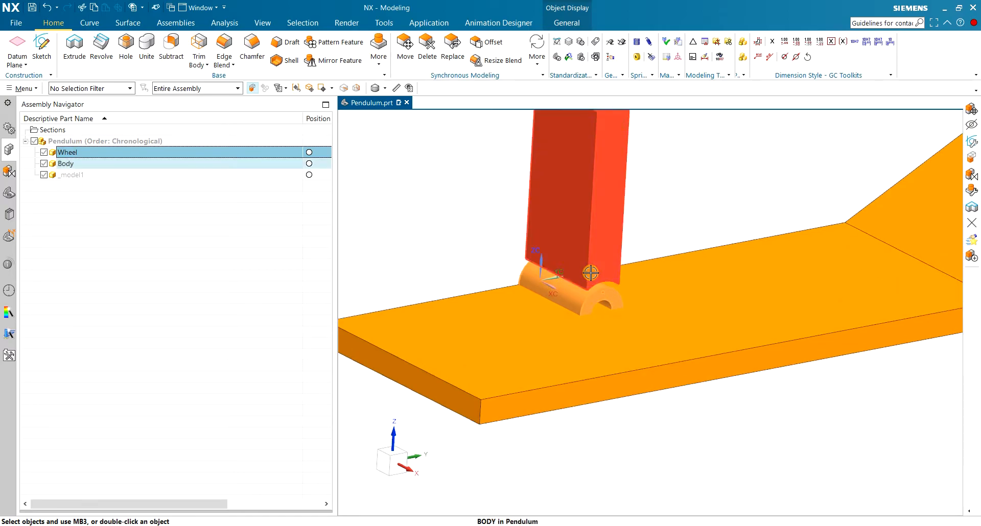
{"action": "left_click", "coordinate": [406, 203]}
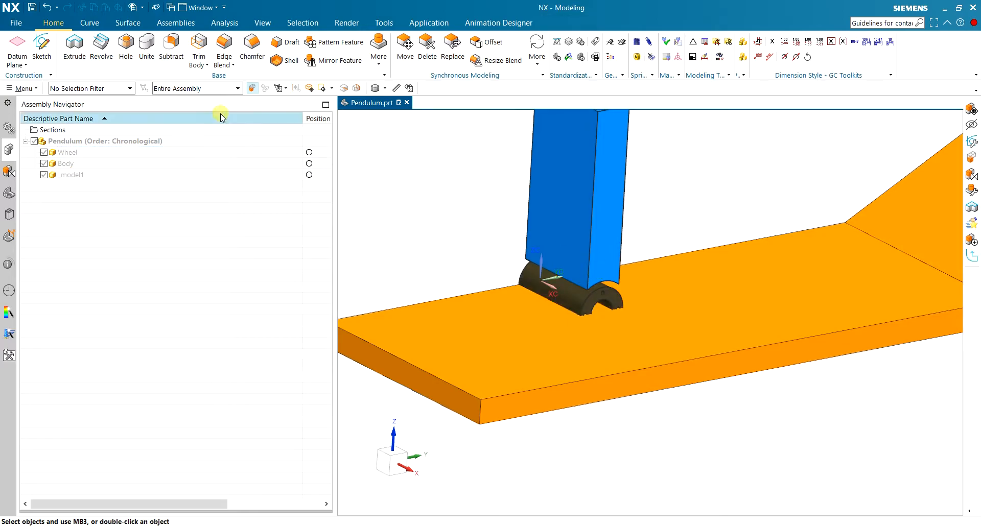
Step: Add a Concentric assembly constraint between the arc edge at the Body's lower end and the Wheel's circular edge
{"action": "left_click", "coordinate": [179, 24]}
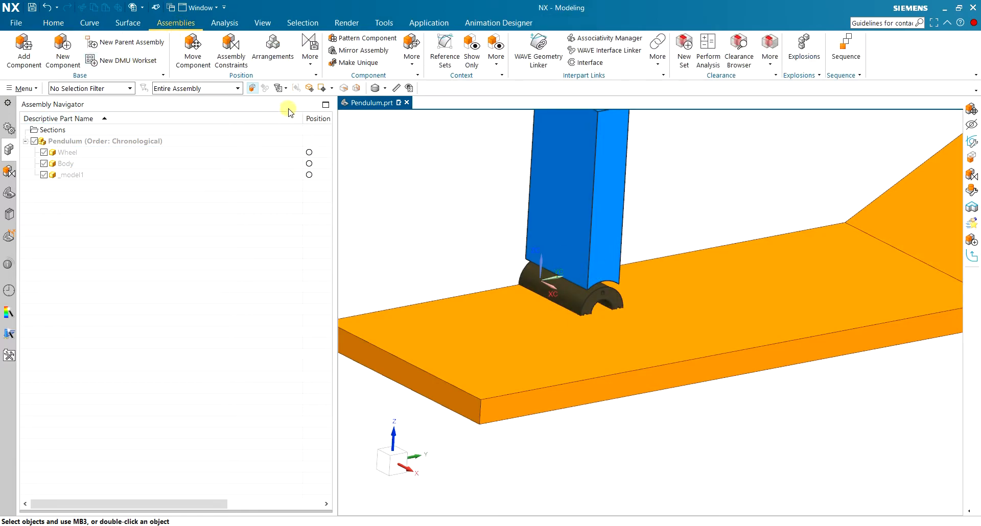
{"action": "left_click", "coordinate": [231, 51]}
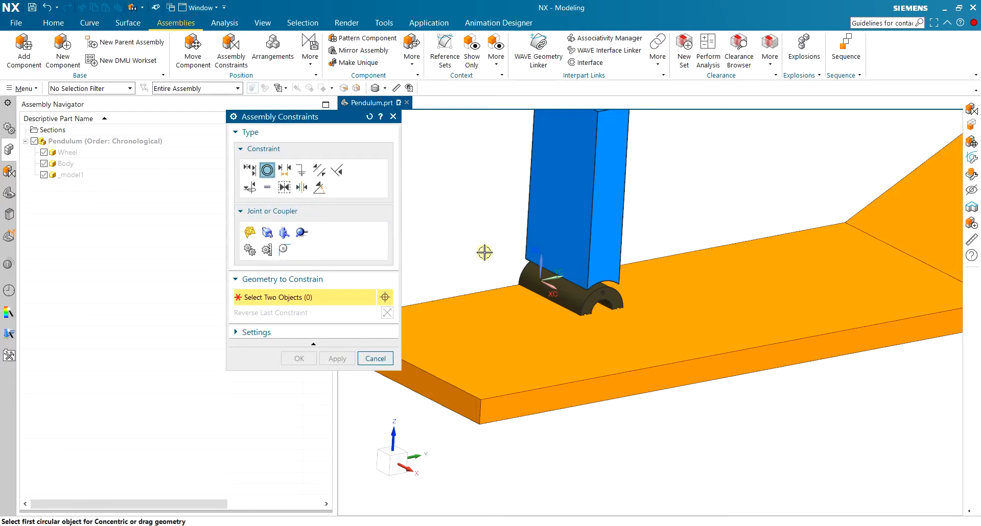
{"action": "scroll", "coordinate": [491, 251], "scroll_direction": "up", "scroll_amount": 4}
{"action": "left_click", "coordinate": [690, 295]}
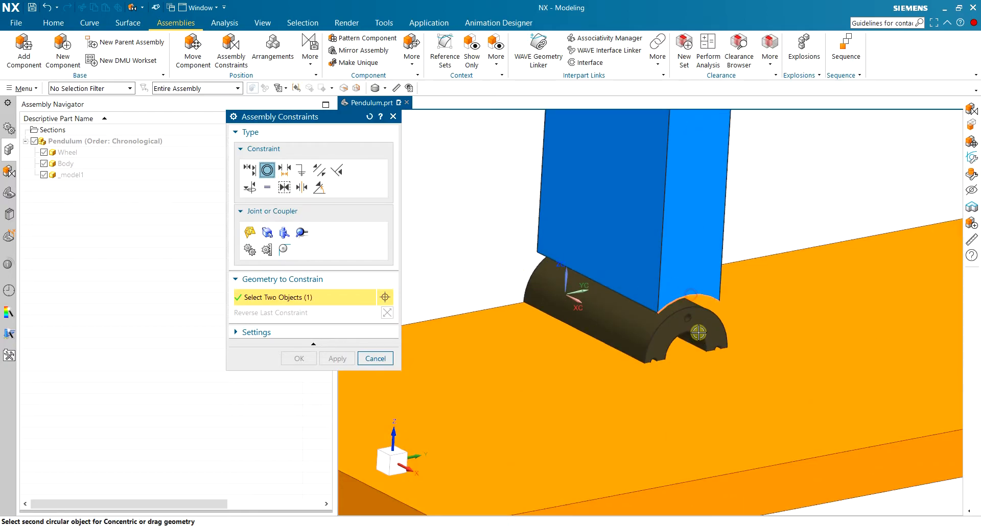
{"action": "left_click", "coordinate": [695, 332]}
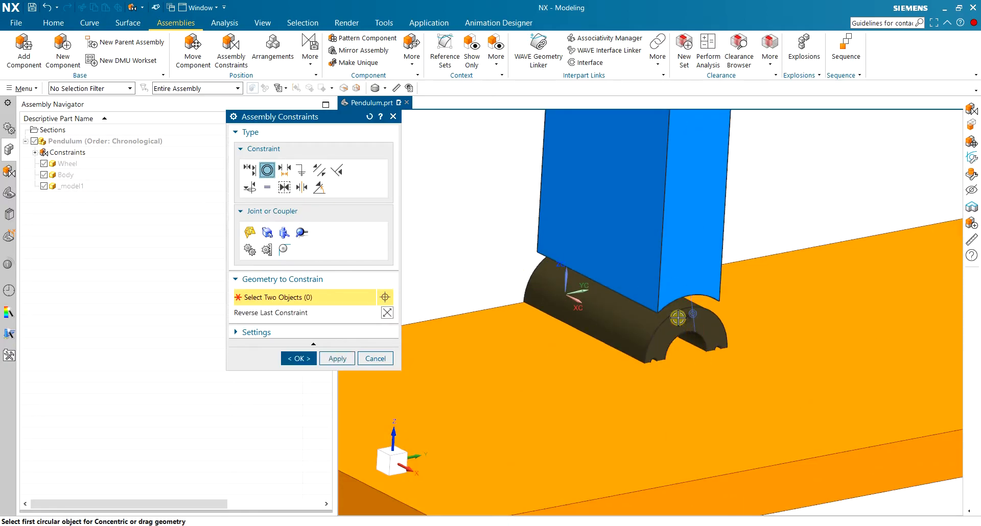
{"action": "left_click", "coordinate": [339, 359]}
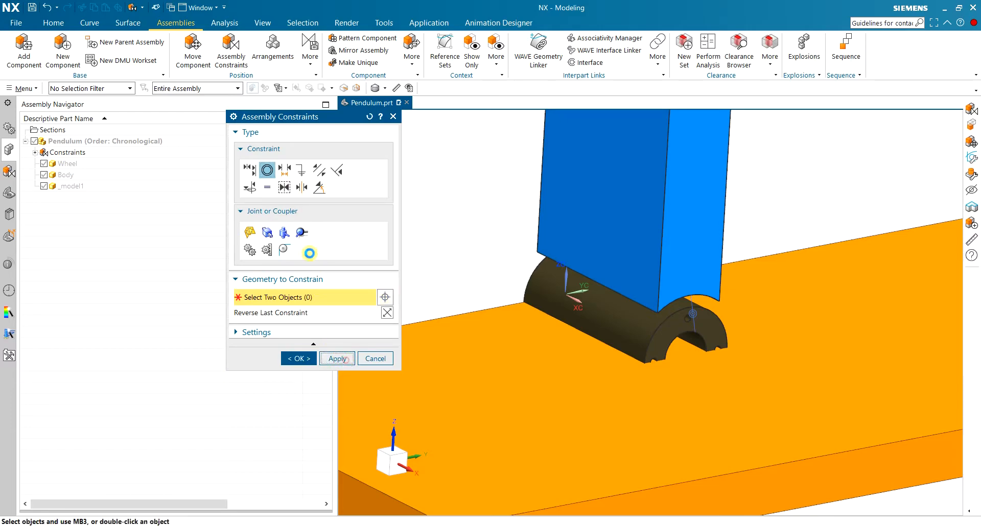
Step: Add a Touch constraint between the Wheel's outer cylindrical face and the upper face of the track's flat section
{"action": "left_click", "coordinate": [250, 172]}
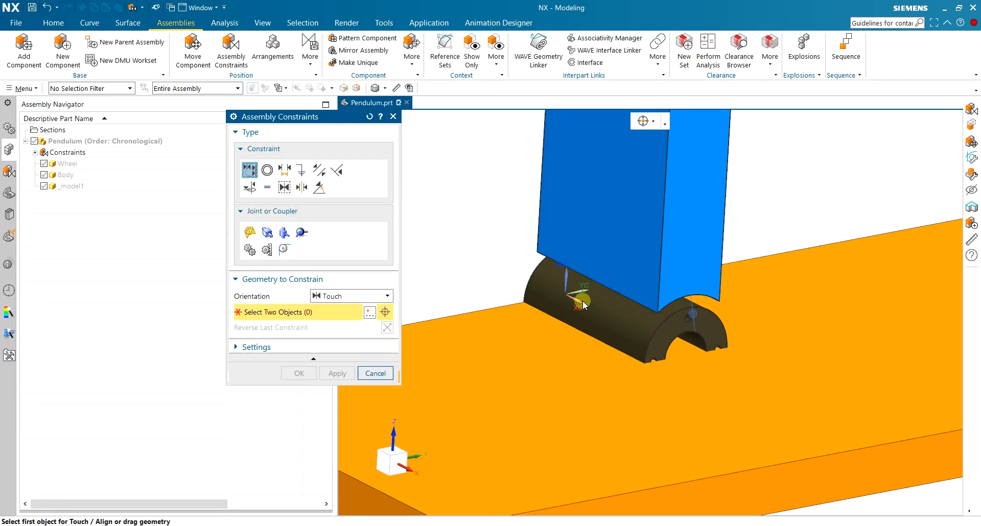
{"action": "left_click", "coordinate": [599, 331]}
{"action": "scroll", "coordinate": [664, 337], "scroll_direction": "down", "scroll_amount": 3}
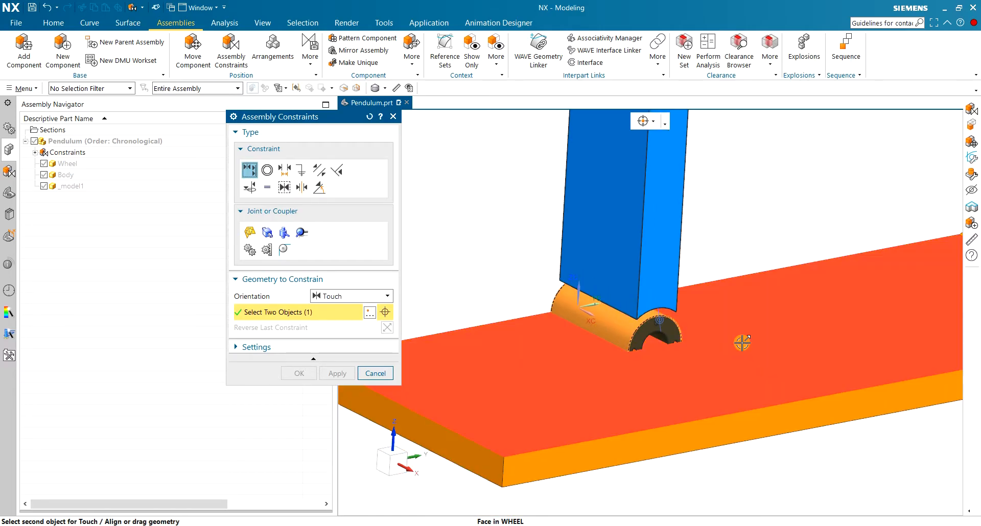
{"action": "left_click", "coordinate": [742, 342]}
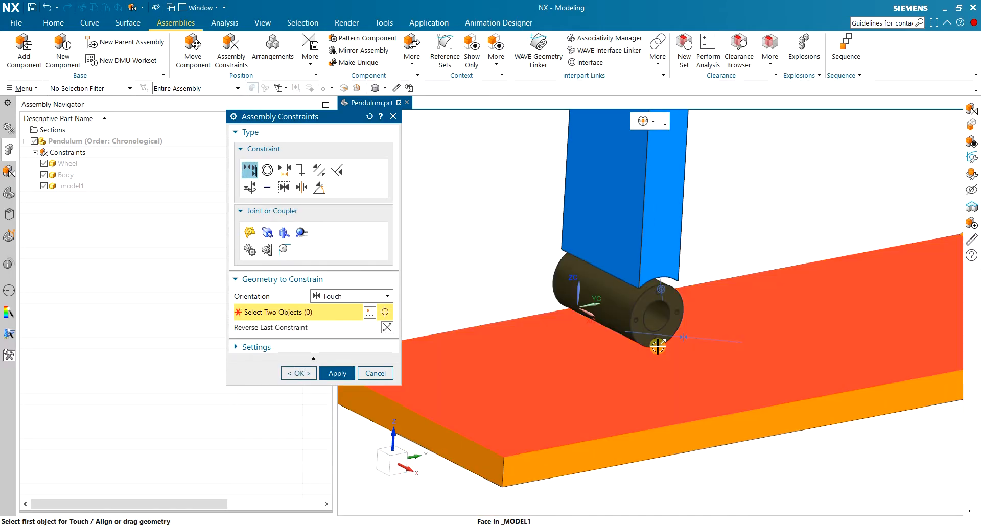
{"action": "scroll", "coordinate": [658, 347], "scroll_direction": "down", "scroll_amount": 2}
{"action": "middle_click_drag", "start_coordinate": [672, 344], "coordinate": [580, 366]}
{"action": "left_click", "coordinate": [339, 373]}
{"action": "key", "text": "ctrl+f"}
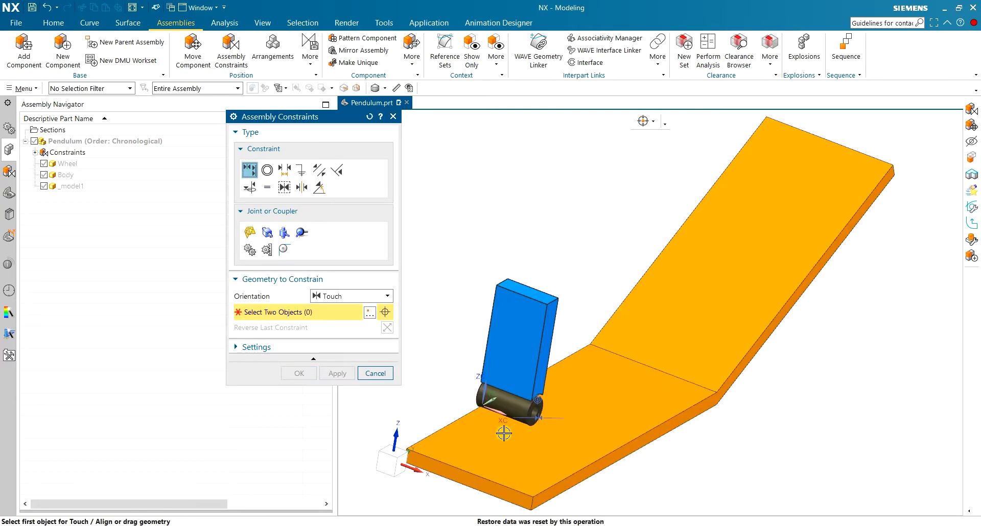
{"action": "scroll", "coordinate": [504, 433], "scroll_direction": "up", "scroll_amount": 2}
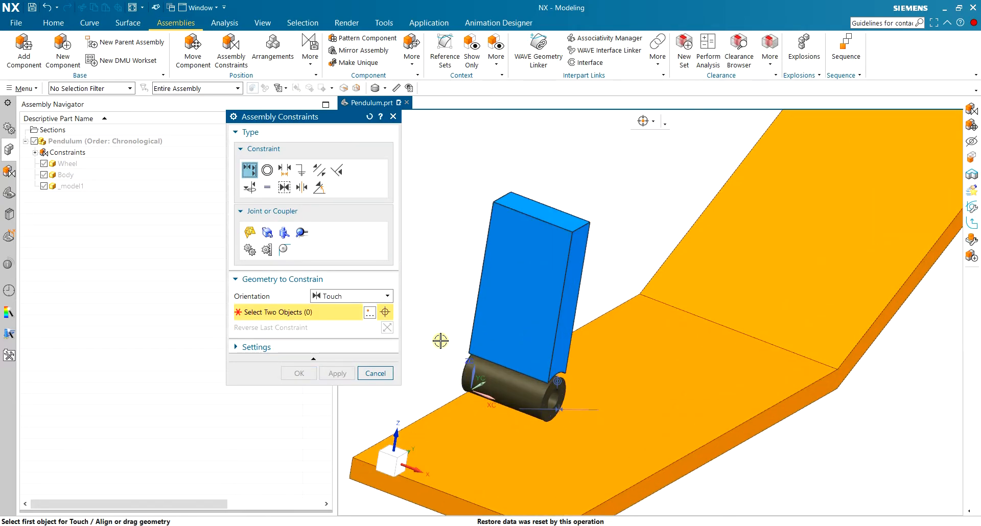
Step: Center the Wheel across the track with a 2 to 2 Center constraint between the Wheel's end faces and the track's side faces
{"action": "left_click", "coordinate": [301, 187]}
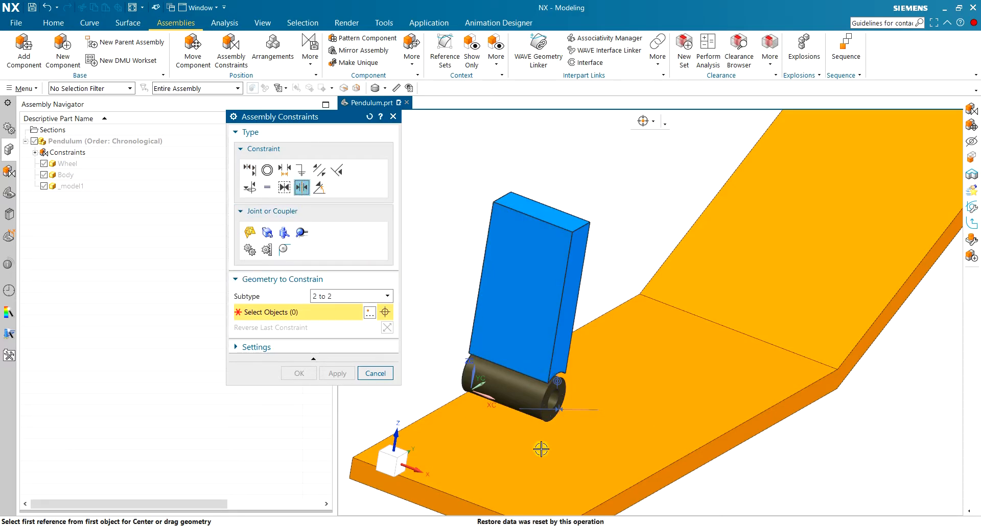
{"action": "scroll", "coordinate": [441, 395], "scroll_direction": "up", "scroll_amount": 2}
{"action": "scroll", "coordinate": [506, 394], "scroll_direction": "up", "scroll_amount": 2}
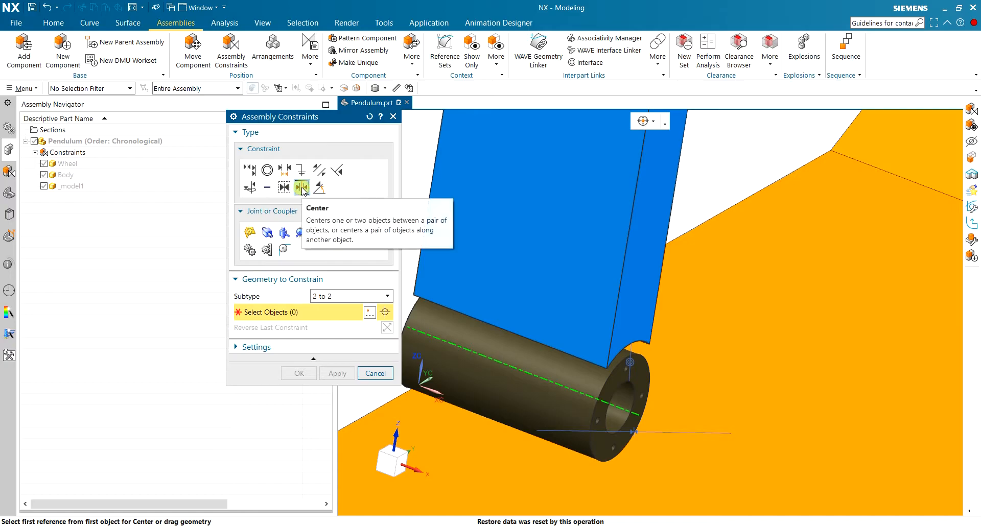
{"action": "left_click", "coordinate": [619, 381]}
{"action": "scroll", "coordinate": [618, 378], "scroll_direction": "down", "scroll_amount": 3}
{"action": "mouse_move", "coordinate": [618, 379]}
{"action": "middle_mouse_down"}
{"action": "mouse_move", "coordinate": [762, 261]}
{"action": "mouse_move", "coordinate": [615, 392]}
{"action": "middle_mouse_up"}
{"action": "scroll", "coordinate": [639, 358], "scroll_direction": "up", "scroll_amount": 3}
{"action": "left_click", "coordinate": [659, 331]}
{"action": "left_click", "coordinate": [596, 358]}
{"action": "scroll", "coordinate": [596, 358], "scroll_direction": "down", "scroll_amount": 3}
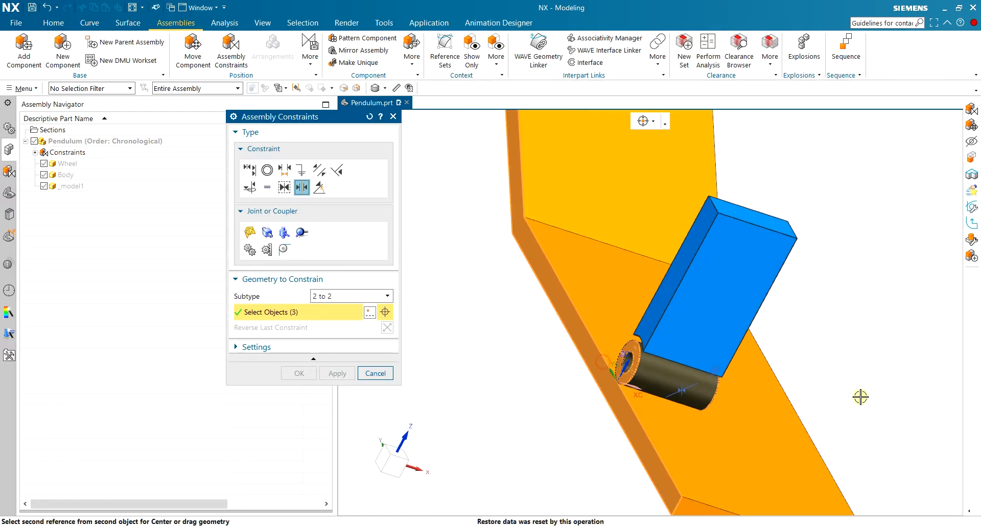
{"action": "middle_click_drag", "start_coordinate": [861, 397], "coordinate": [815, 368]}
{"action": "left_click", "coordinate": [664, 336]}
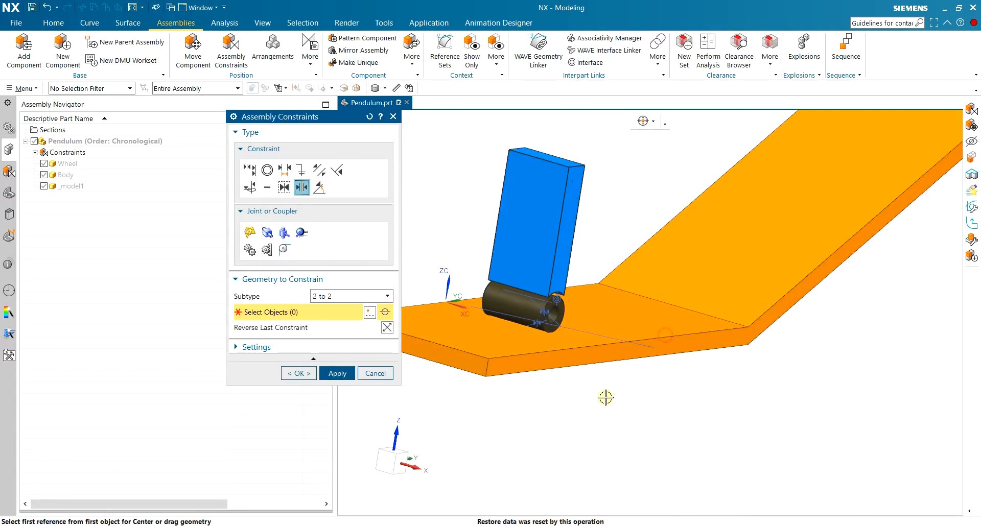
{"action": "scroll", "coordinate": [606, 398], "scroll_direction": "down", "scroll_amount": 3}
{"action": "left_click", "coordinate": [302, 371]}
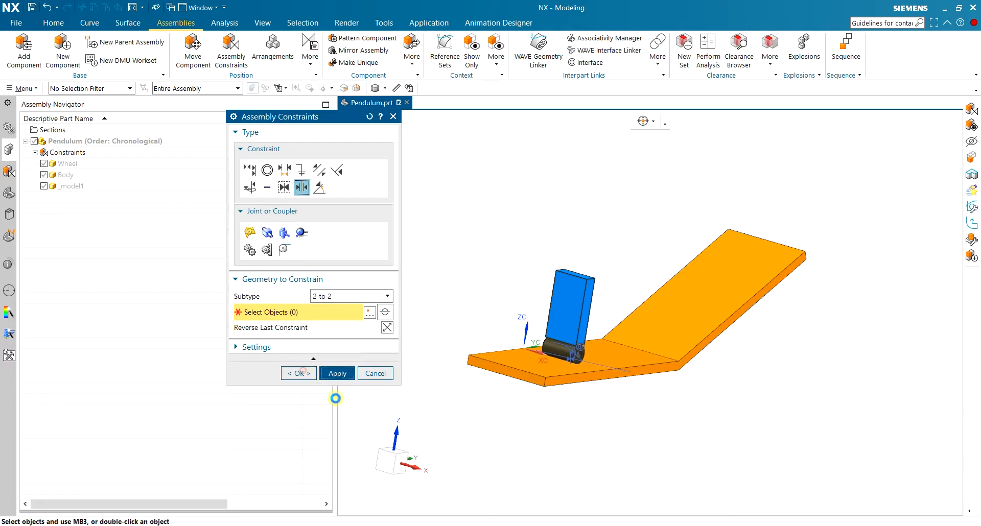
{"action": "left_click", "coordinate": [369, 373]}
Step: Switch to the Motion application and create a Simcenter 3D Motion simulation of the assembly, named Pendulum_motion1.sim, in C:\temp
{"action": "middle_click_drag", "start_coordinate": [580, 323], "coordinate": [682, 374]}
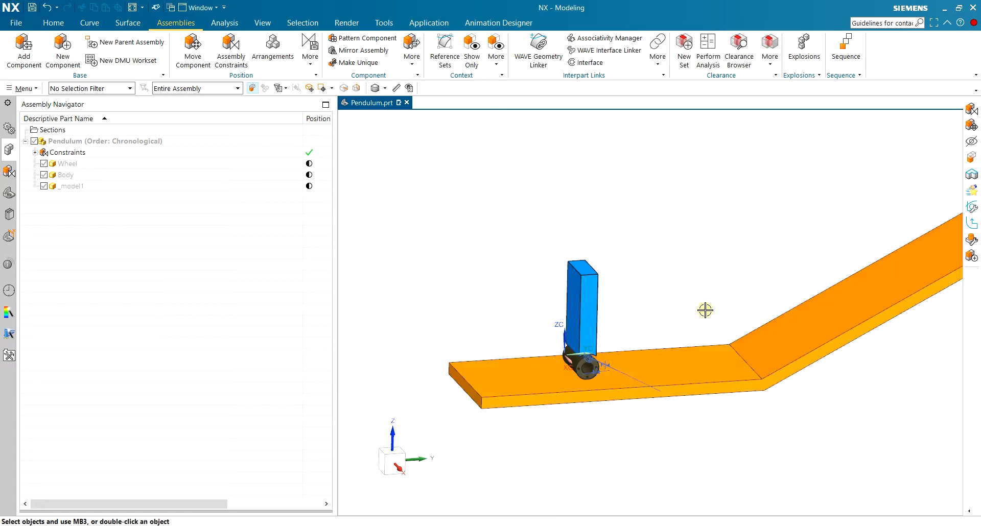
{"action": "key", "text": "ctrl+f"}
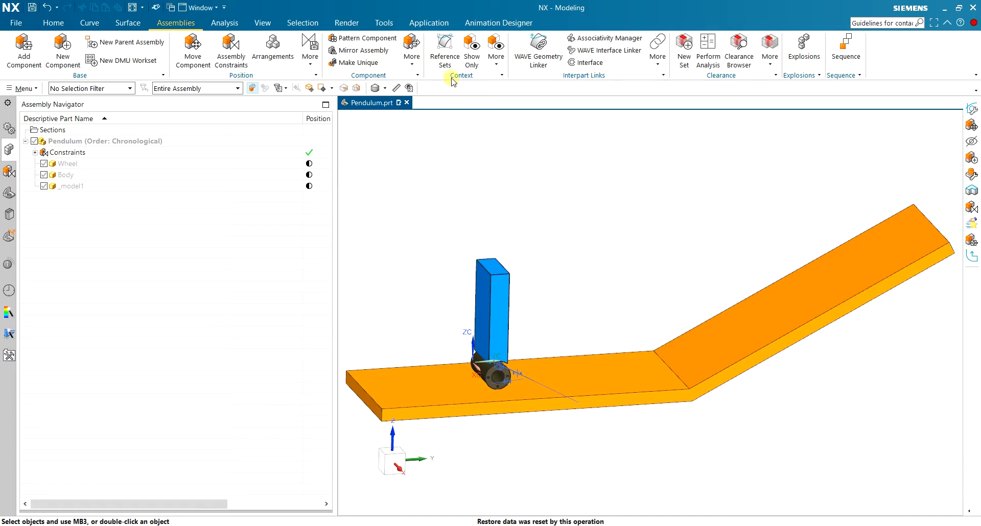
{"action": "left_click", "coordinate": [429, 22]}
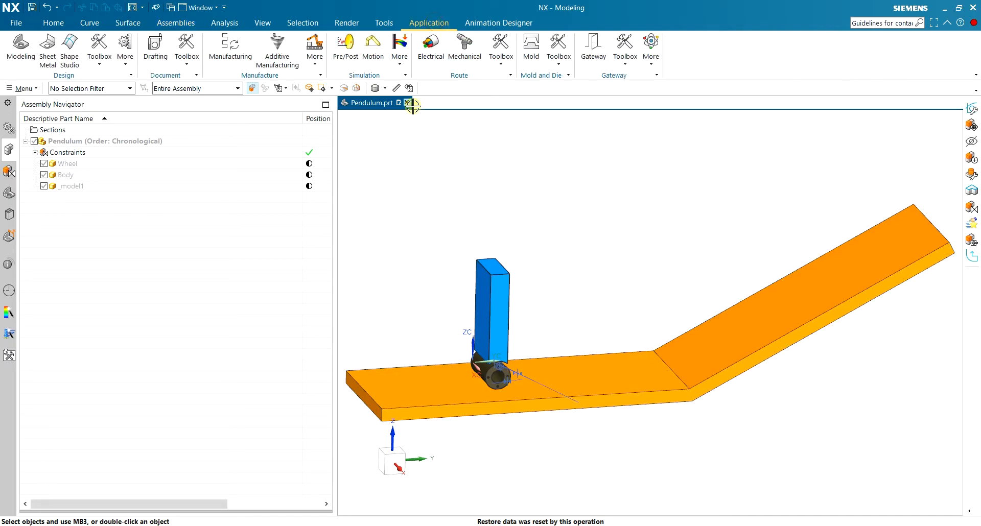
{"action": "left_click", "coordinate": [373, 47]}
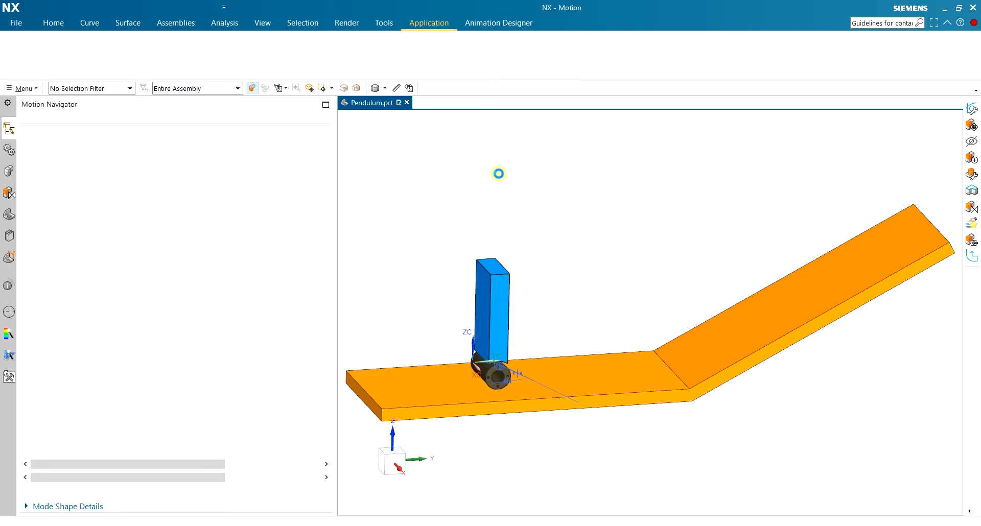
{"action": "left_click", "coordinate": [22, 48]}
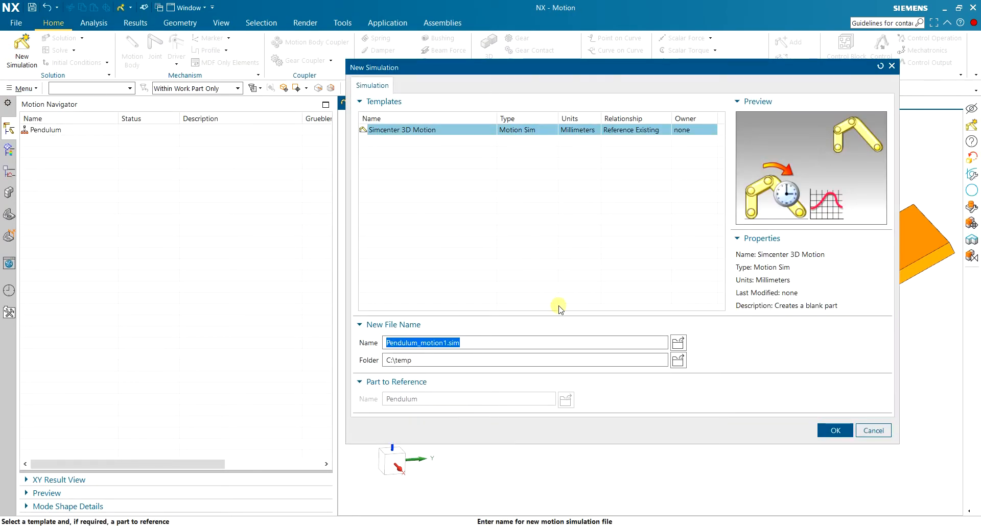
{"action": "left_click", "coordinate": [833, 431]}
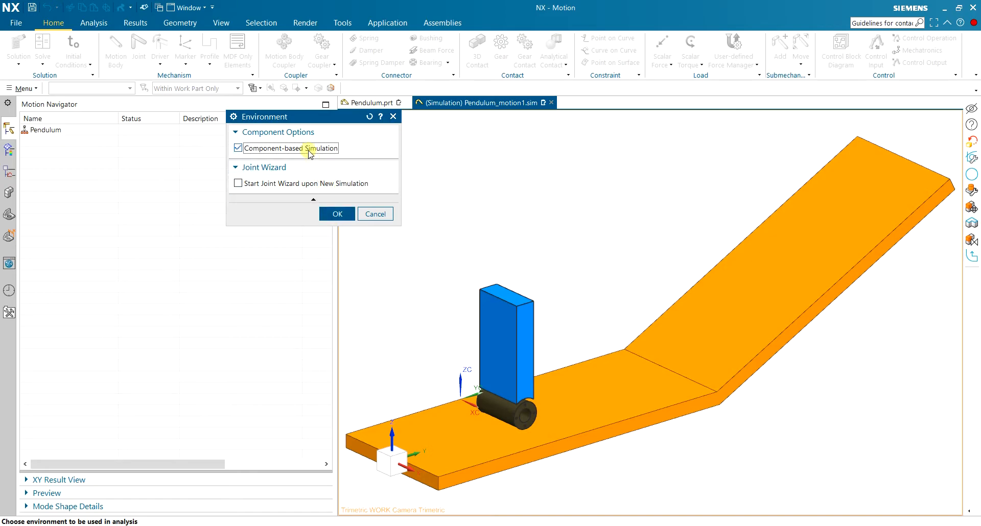
Step: Accept the simulation environment with Component-based Simulation enabled and the Joint Wizard not started upon new simulation
{"action": "left_click", "coordinate": [180, 22]}
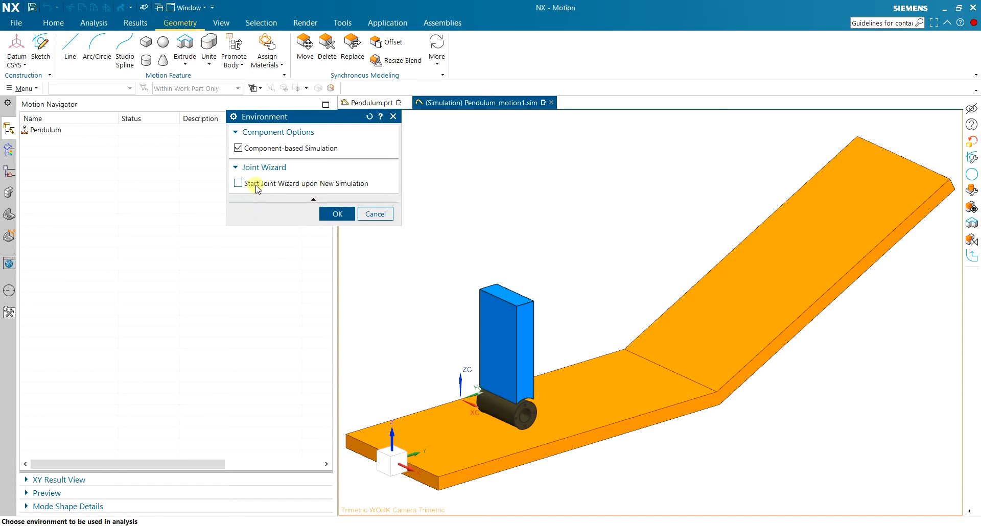
{"action": "scroll", "coordinate": [493, 407], "scroll_direction": "up", "scroll_amount": 3}
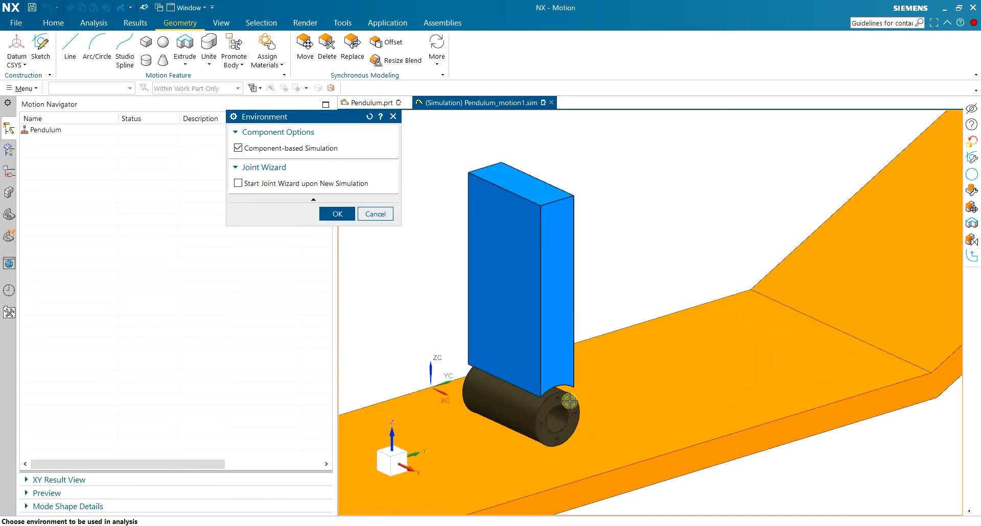
{"action": "scroll", "coordinate": [572, 413], "scroll_direction": "up", "scroll_amount": 2}
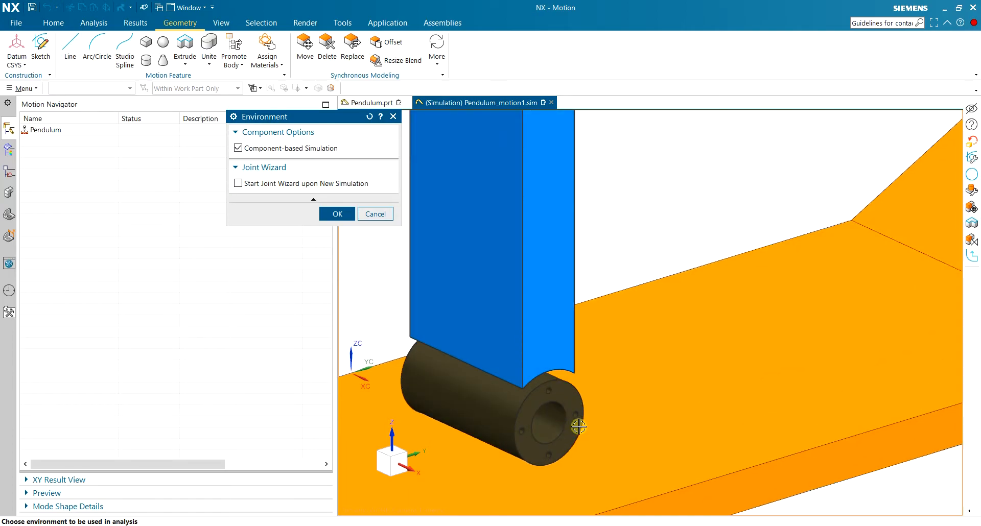
{"action": "scroll", "coordinate": [579, 427], "scroll_direction": "down", "scroll_amount": 4}
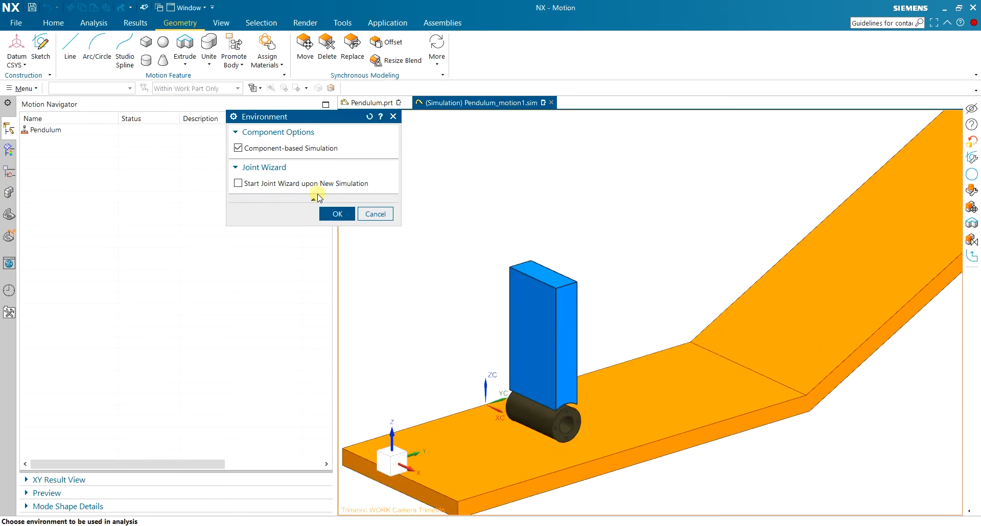
{"action": "left_click", "coordinate": [334, 213]}
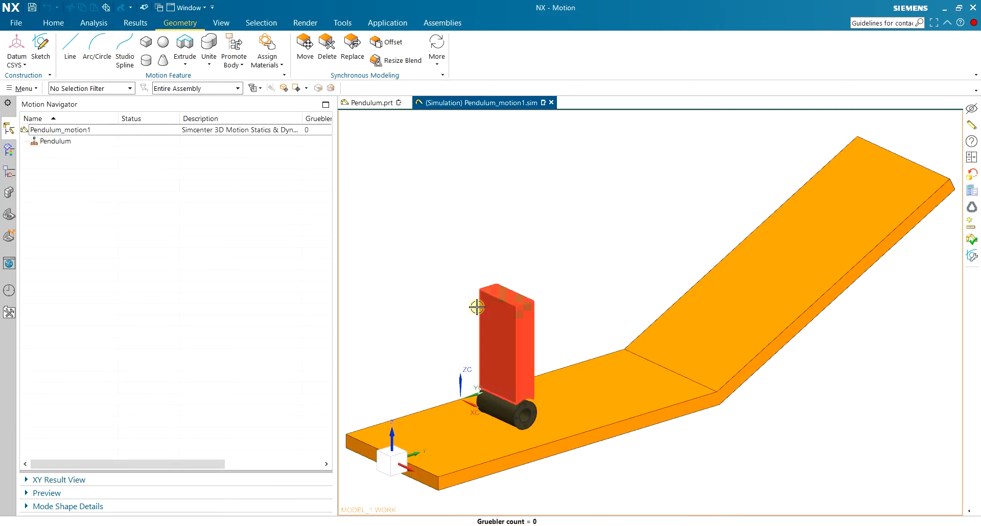
Step: Set the solver of the Pendulum_motion1 simulation to RecurDyn
{"action": "left_click", "coordinate": [53, 22]}
{"action": "scroll", "coordinate": [436, 299], "scroll_direction": "down", "scroll_amount": 1}
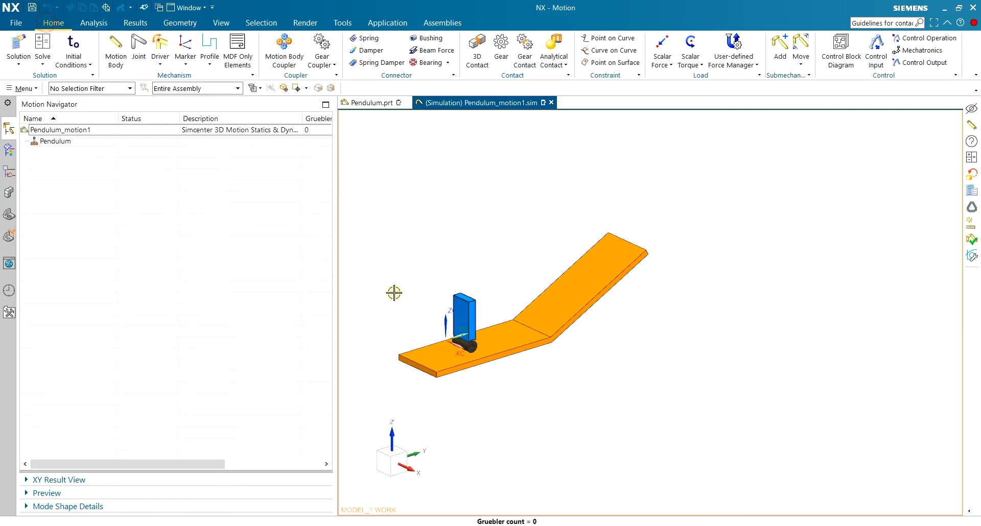
{"action": "scroll", "coordinate": [404, 298], "scroll_direction": "down", "scroll_amount": 1}
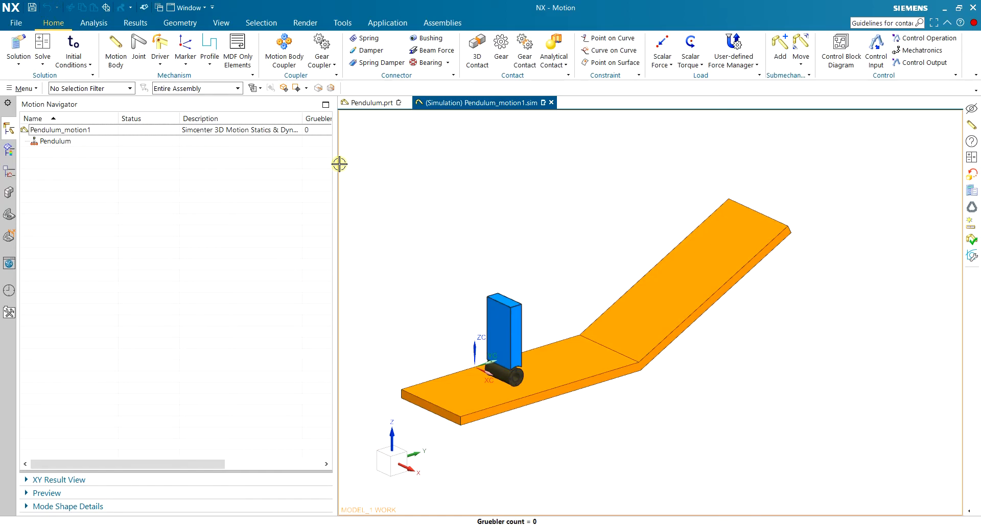
{"action": "left_click_drag", "start_coordinate": [338, 138], "coordinate": [351, 138]}
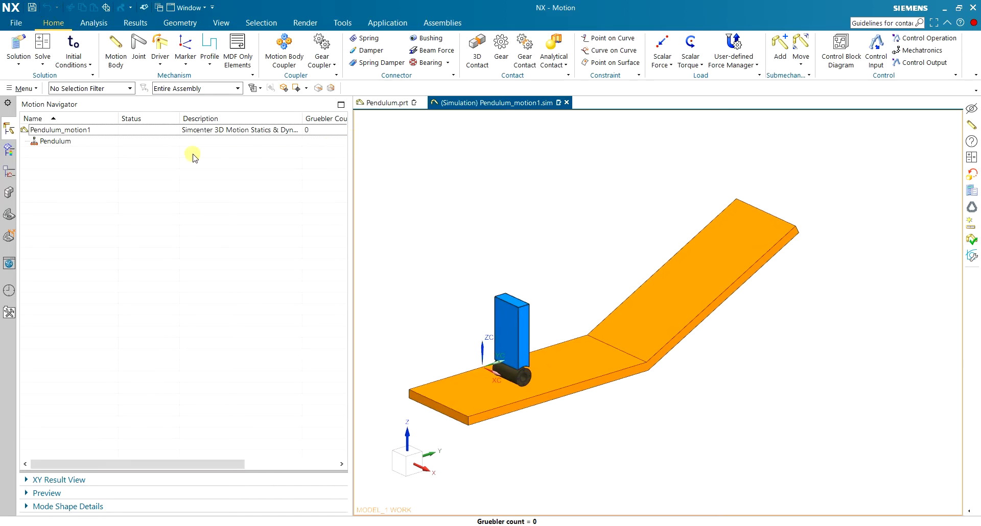
{"action": "right_click", "coordinate": [102, 132]}
{"action": "left_click", "coordinate": [240, 132]}
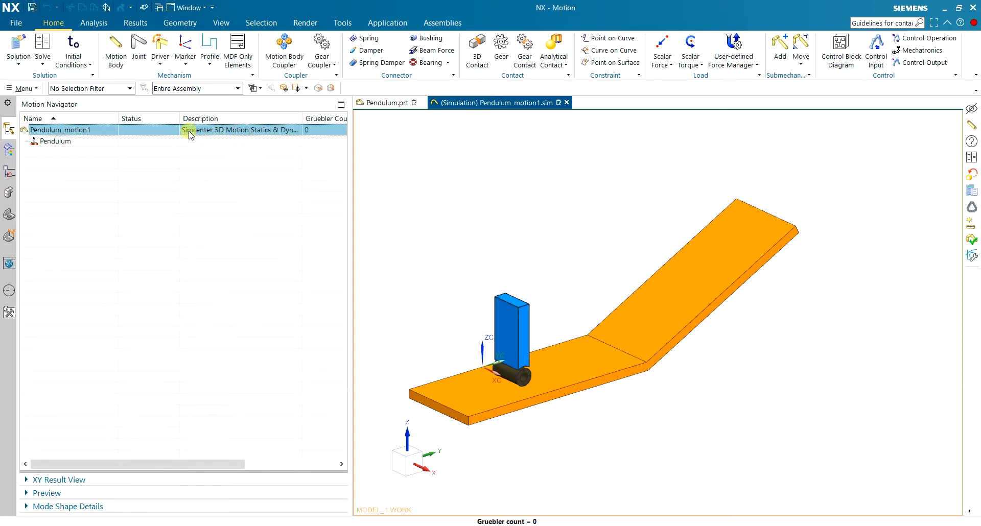
{"action": "right_click", "coordinate": [132, 129]}
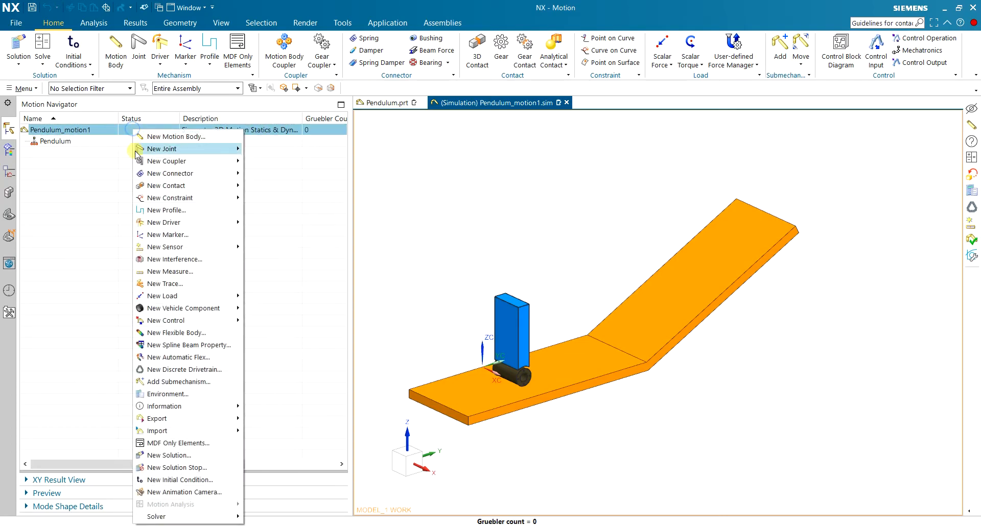
{"action": "mouse_move", "coordinate": [223, 517]}
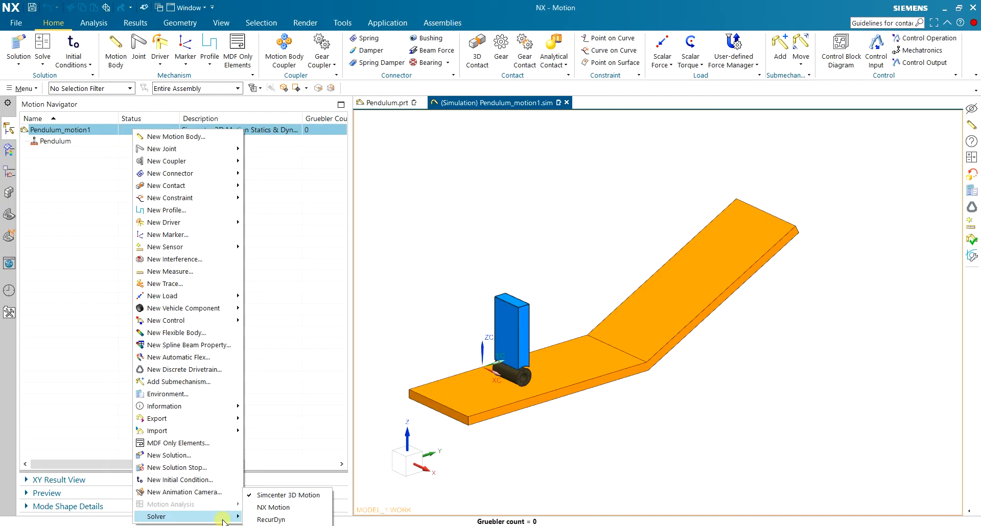
{"action": "left_click", "coordinate": [290, 520]}
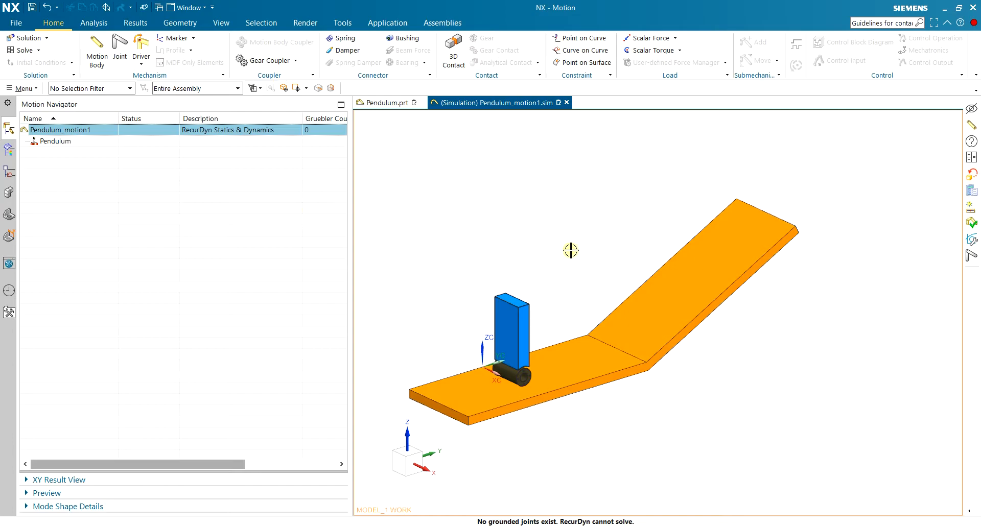
Step: Define the inclined track as a motion body with automatic mass properties and fix it
{"action": "middle_click_drag", "start_coordinate": [502, 264], "coordinate": [442, 328]}
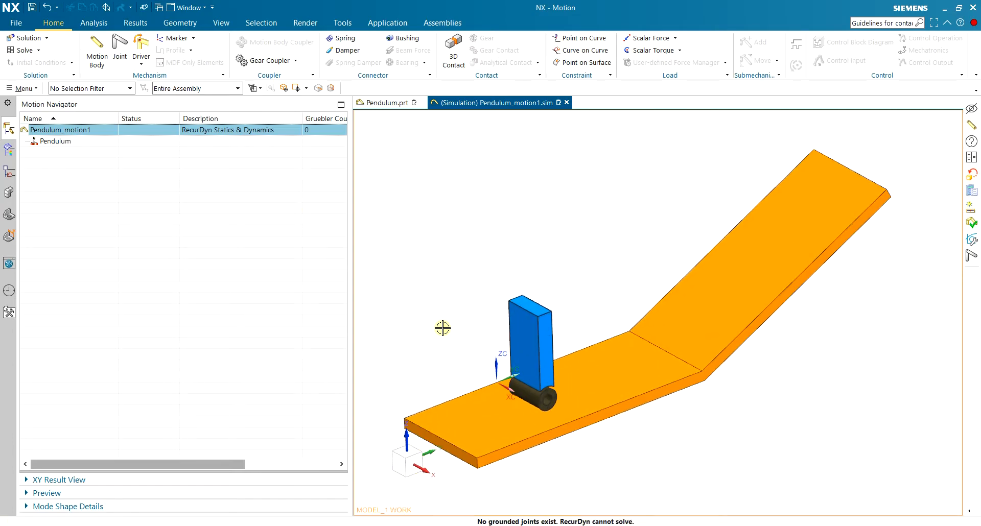
{"action": "left_click", "coordinate": [95, 47]}
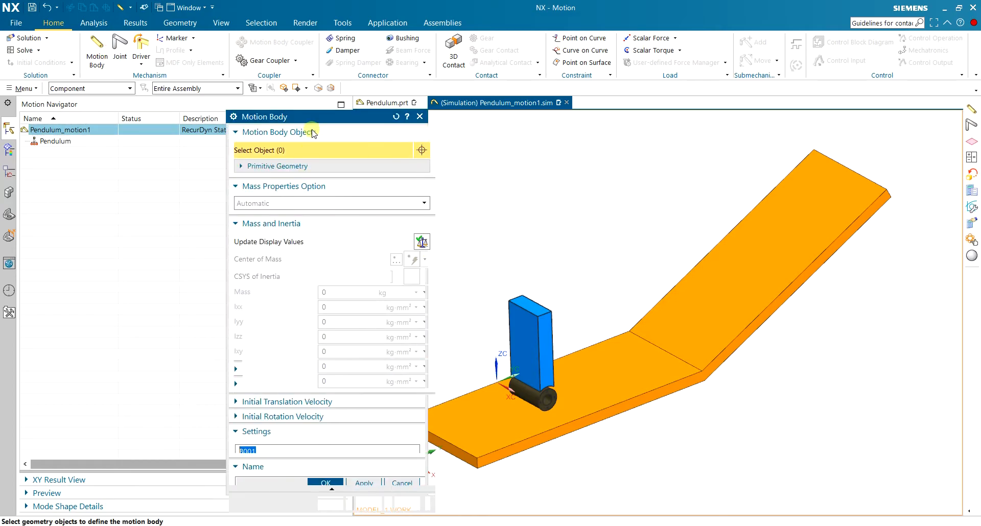
{"action": "scroll", "coordinate": [464, 354], "scroll_direction": "up", "scroll_amount": 2}
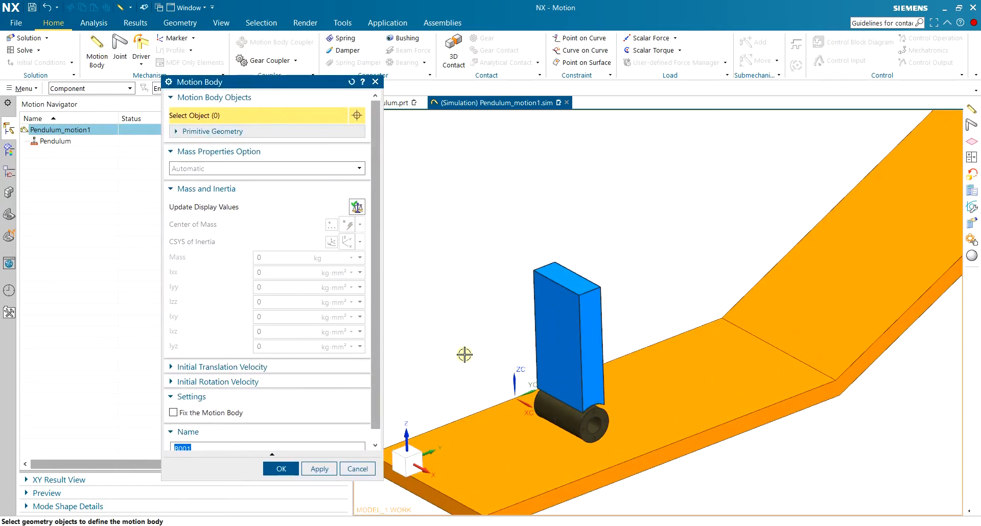
{"action": "scroll", "coordinate": [490, 342], "scroll_direction": "down", "scroll_amount": 1}
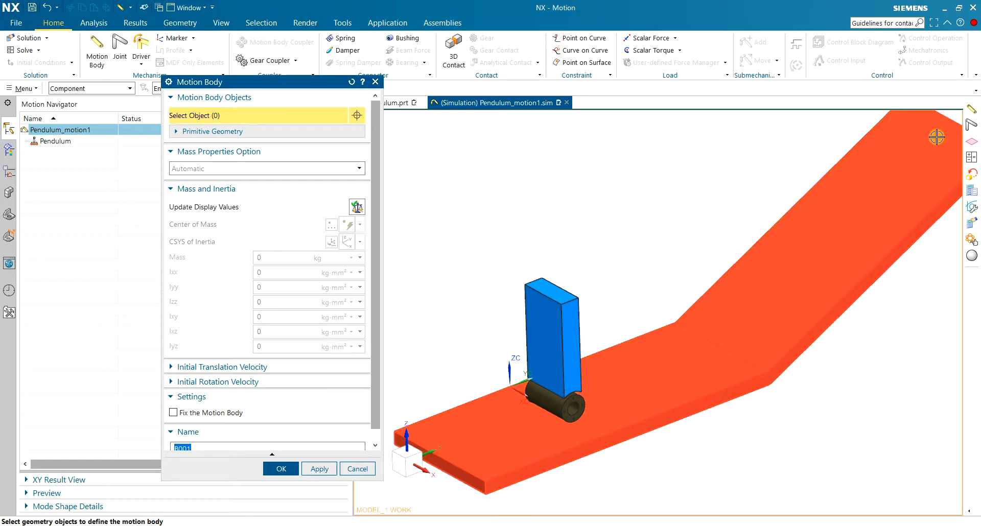
{"action": "left_click", "coordinate": [745, 315]}
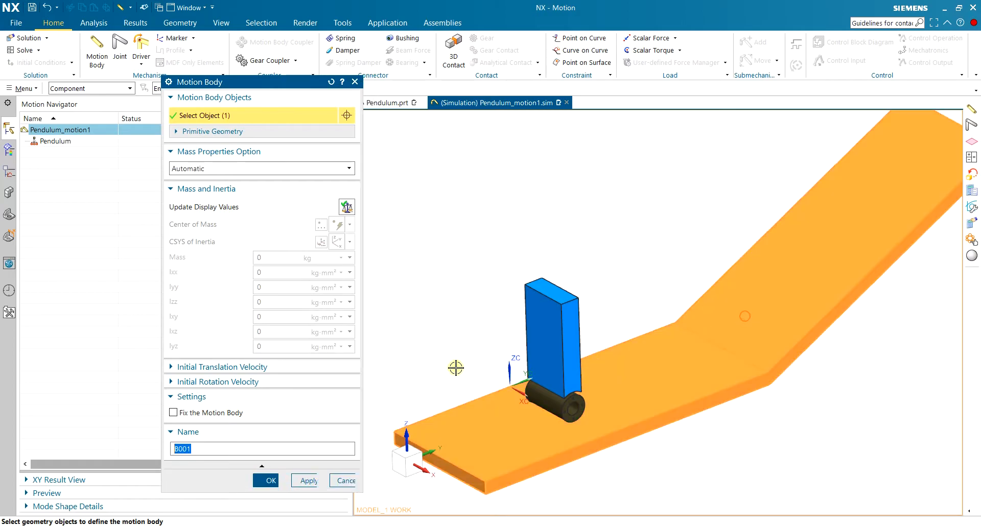
{"action": "left_click", "coordinate": [174, 414]}
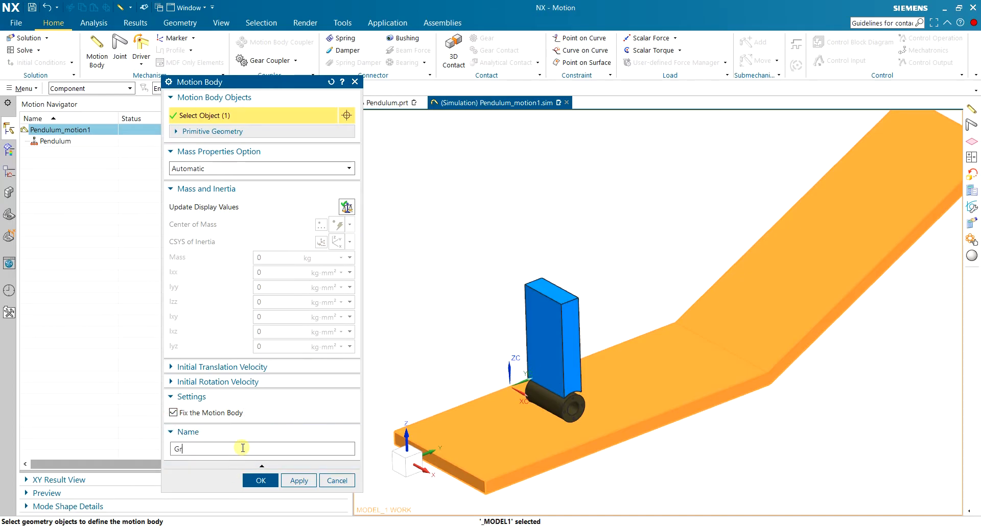
{"action": "left_click", "coordinate": [296, 480]}
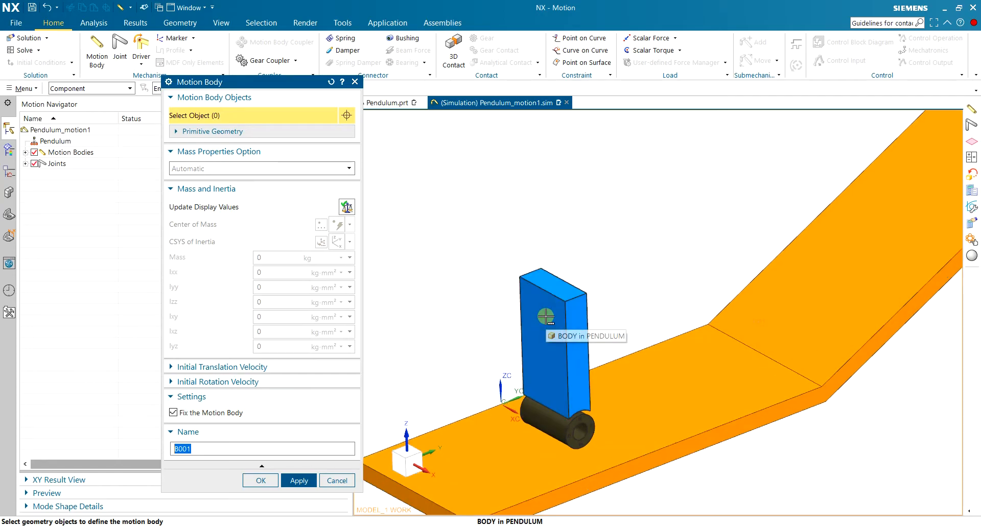
Step: Define the upright Body component as an unfixed motion body named Body
{"action": "scroll", "coordinate": [545, 317], "scroll_direction": "up", "scroll_amount": 2}
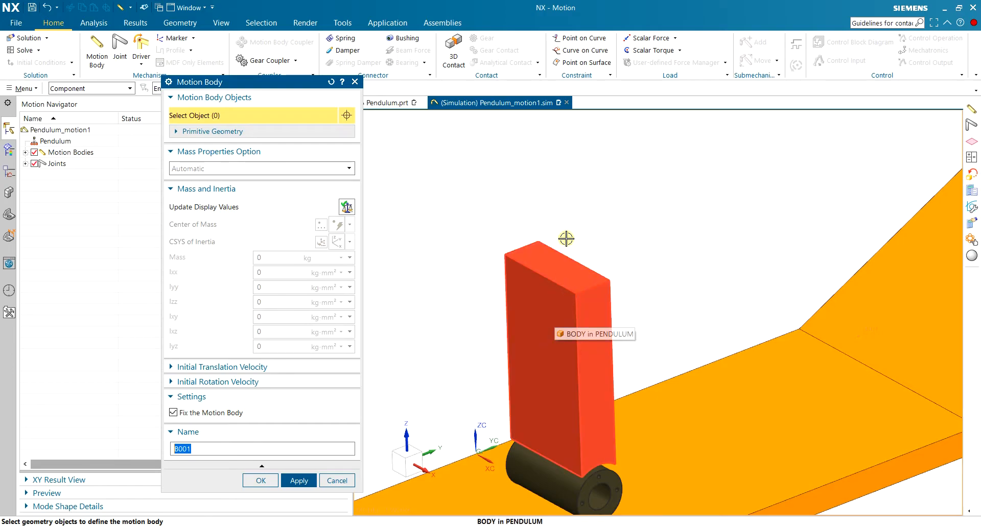
{"action": "left_click", "coordinate": [529, 353]}
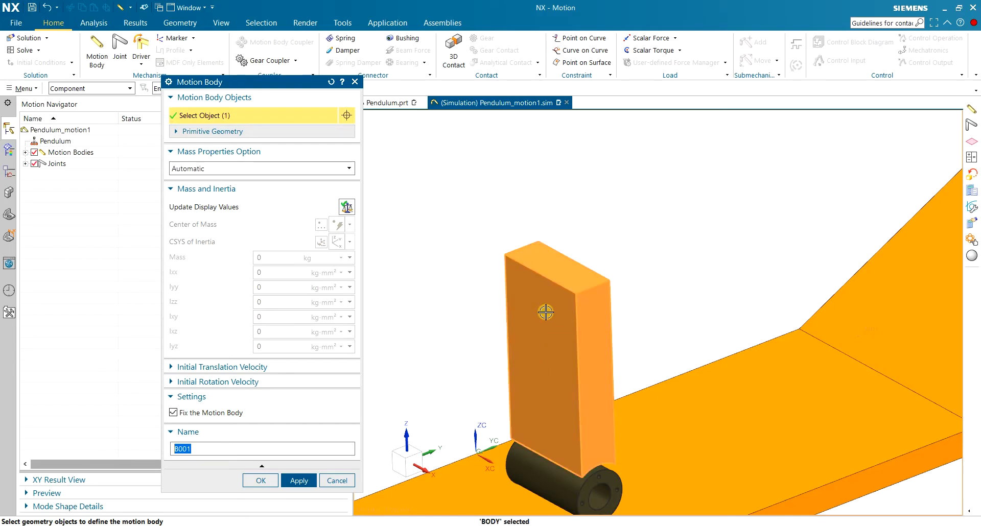
{"action": "scroll", "coordinate": [546, 312], "scroll_direction": "down", "scroll_amount": 2}
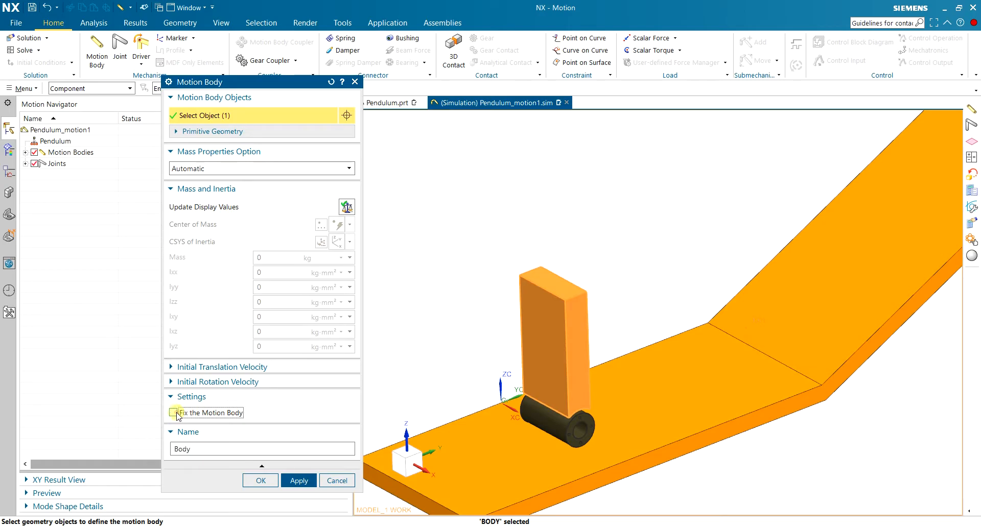
{"action": "left_click", "coordinate": [299, 480]}
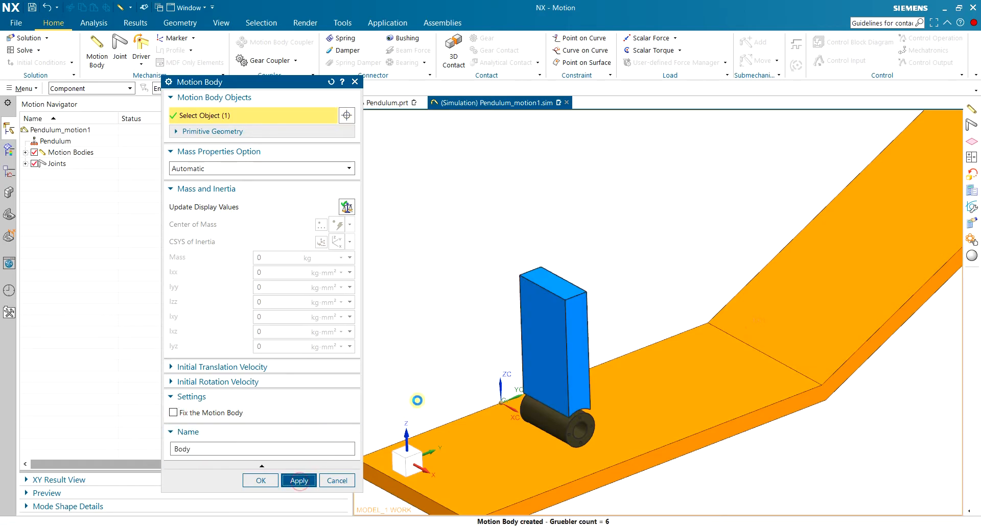
Step: Define the cylindrical wheel as an unfixed motion body with automatic mass properties, named Wheel
{"action": "left_click", "coordinate": [565, 423]}
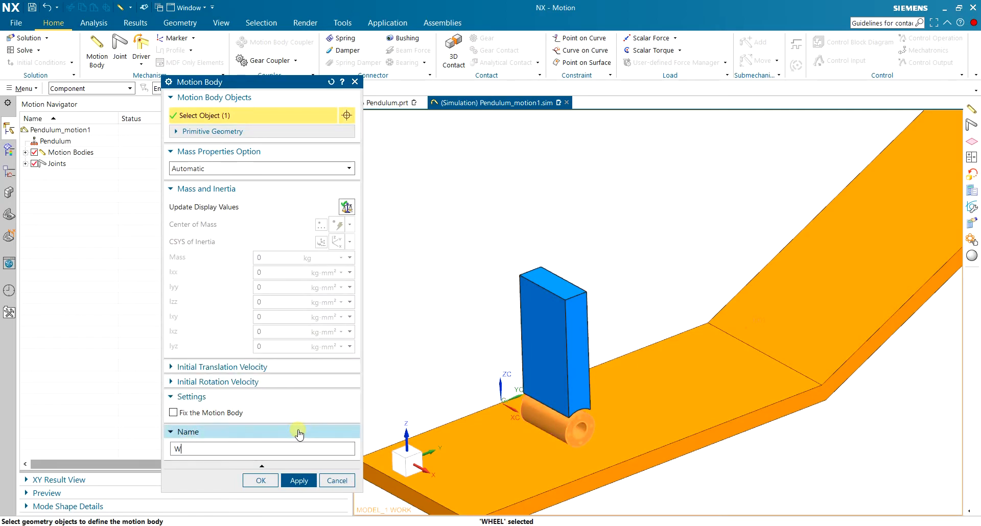
{"action": "left_click", "coordinate": [260, 481]}
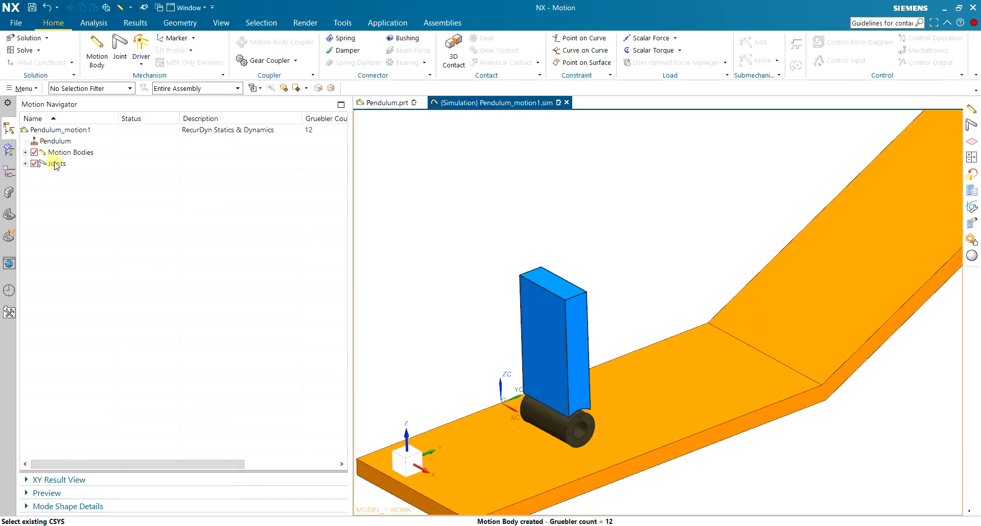
Step: Expand the motion bodies and joints and check which geometry Gr, Body and Wheel each refer to
{"action": "left_click", "coordinate": [25, 164]}
{"action": "left_click", "coordinate": [25, 153]}
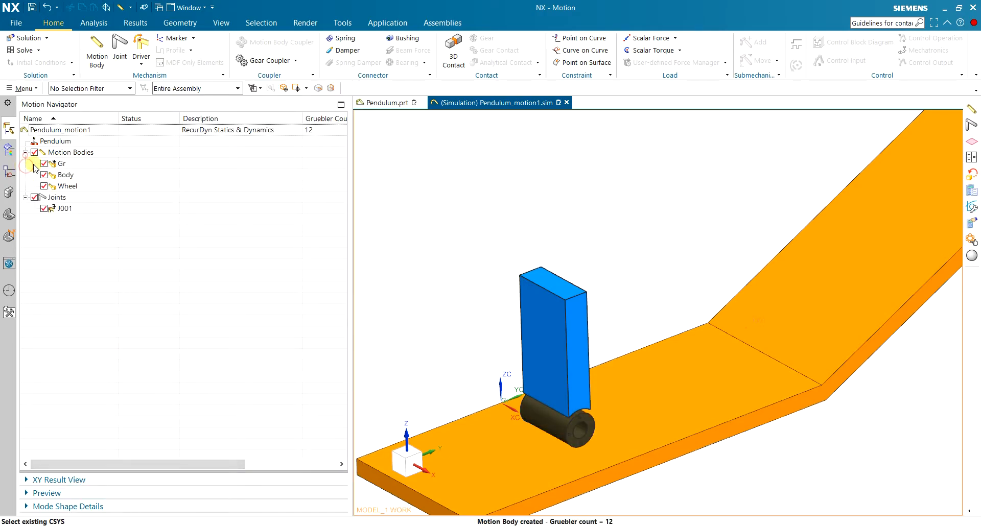
{"action": "left_click", "coordinate": [73, 164]}
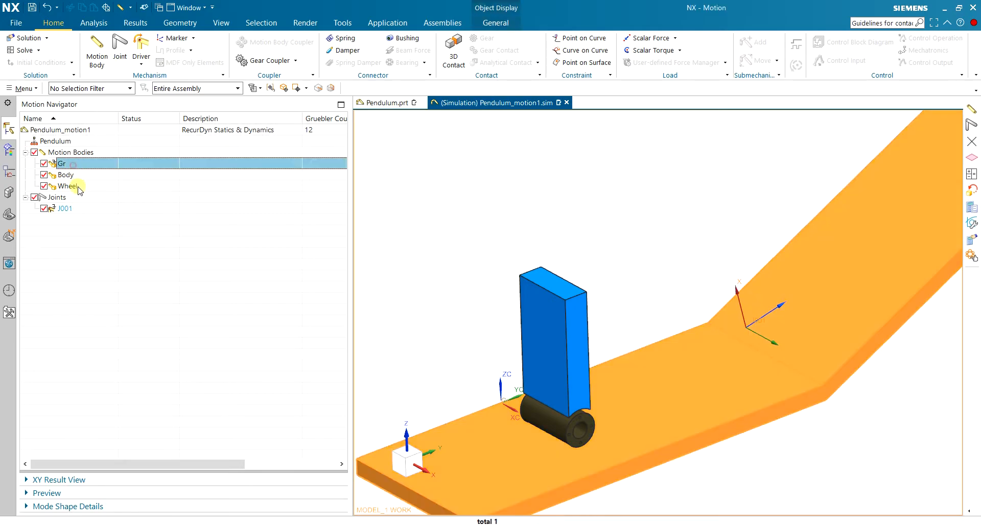
{"action": "left_click", "coordinate": [79, 176]}
{"action": "left_click", "coordinate": [78, 187]}
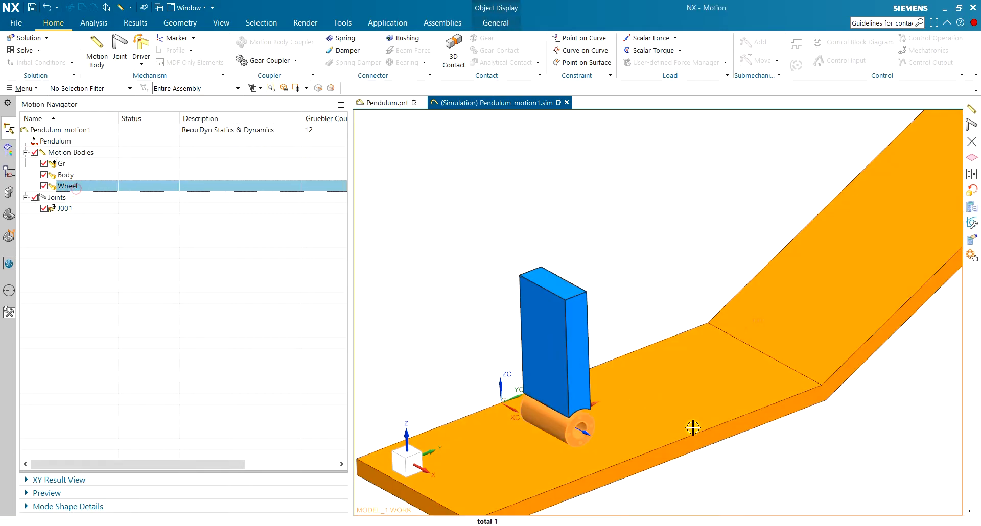
{"action": "scroll", "coordinate": [608, 317], "scroll_direction": "down", "scroll_amount": 3}
{"action": "scroll", "coordinate": [668, 259], "scroll_direction": "up", "scroll_amount": 1}
{"action": "key", "text": "ctrl+f"}
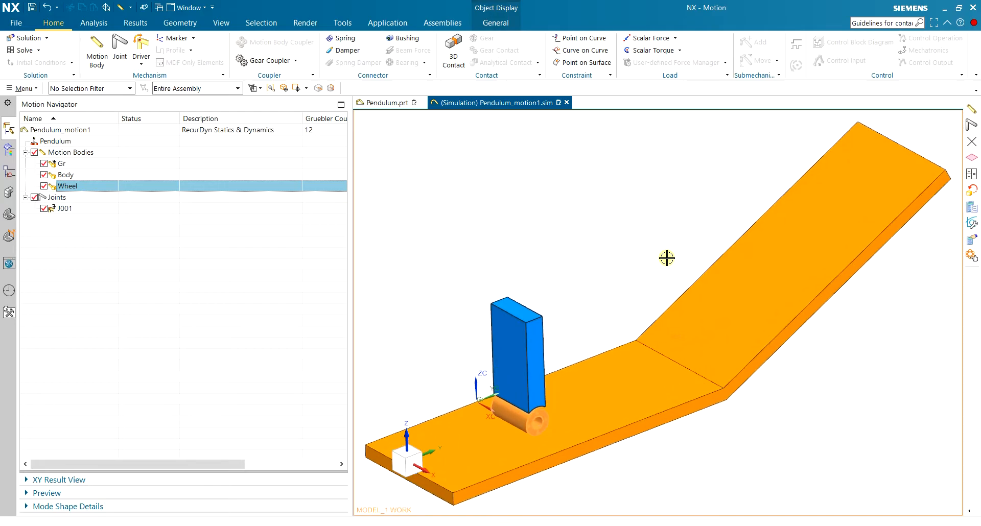
Step: Review the definition of joint J001 on the inclined track and close it without changes
{"action": "left_click", "coordinate": [61, 210]}
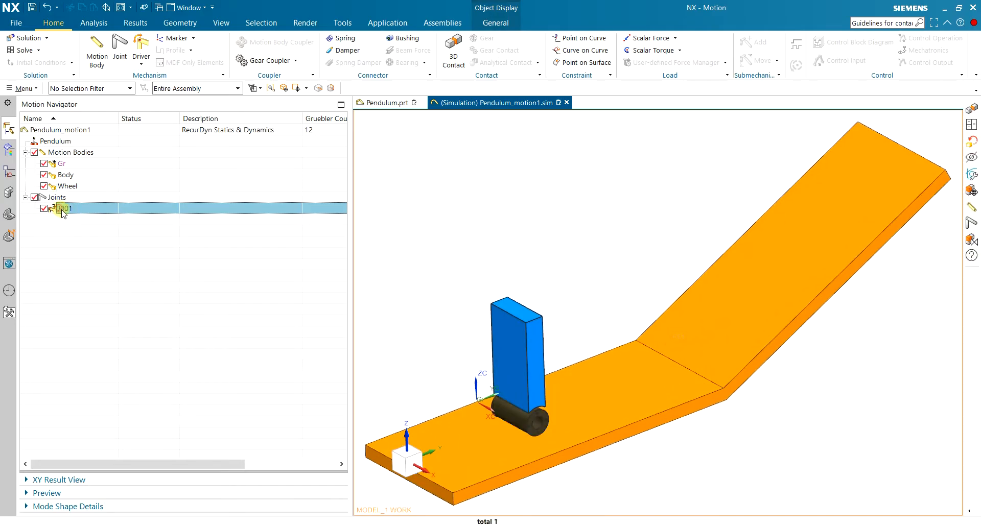
{"action": "scroll", "coordinate": [436, 365], "scroll_direction": "down", "scroll_amount": 2}
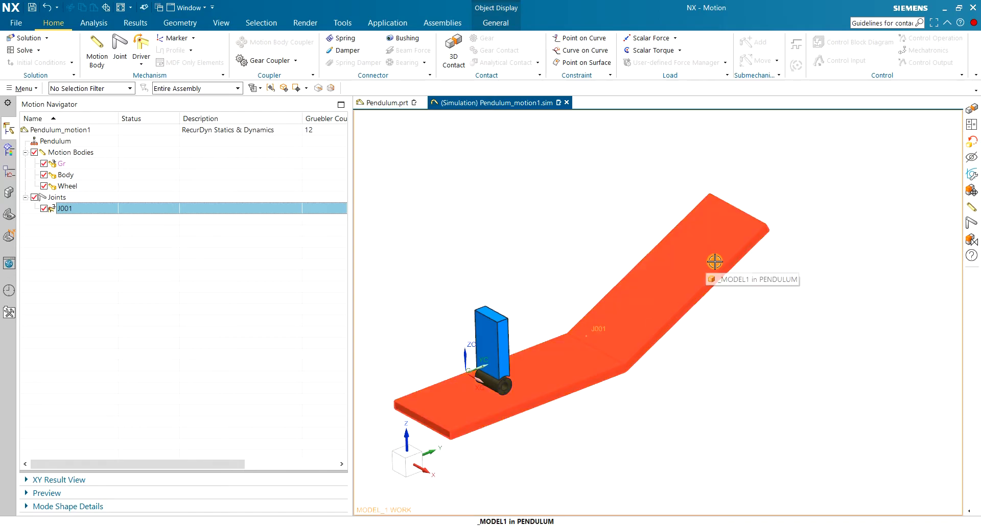
{"action": "double_click", "coordinate": [74, 210]}
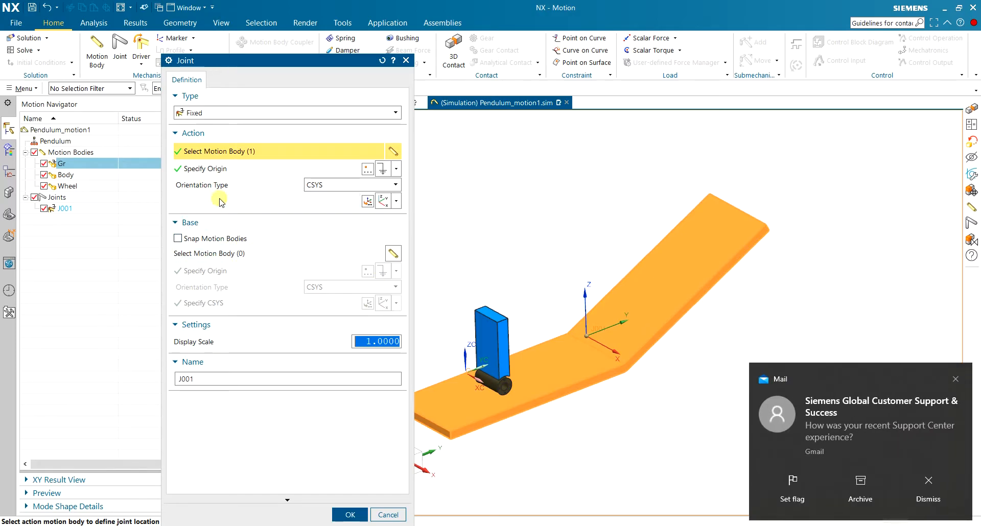
{"action": "left_click", "coordinate": [956, 379]}
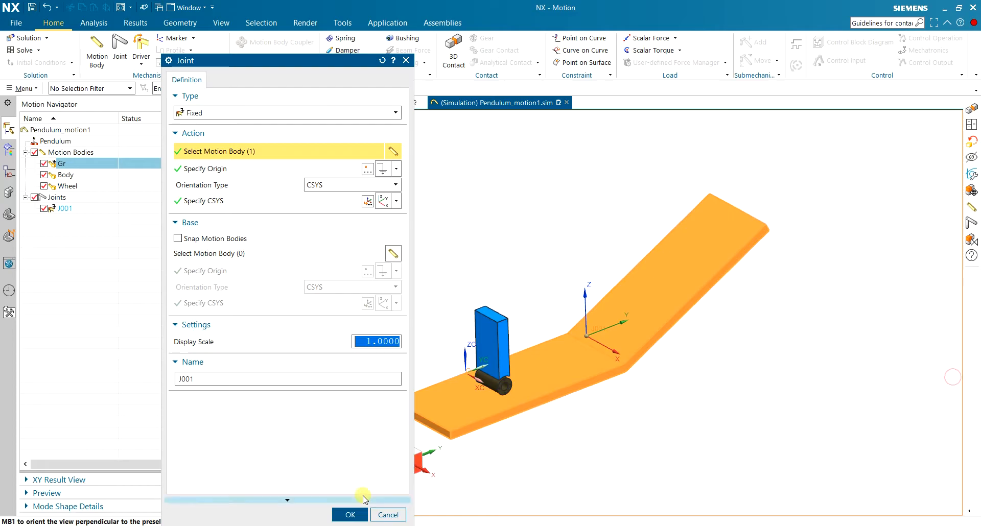
{"action": "left_click", "coordinate": [350, 515]}
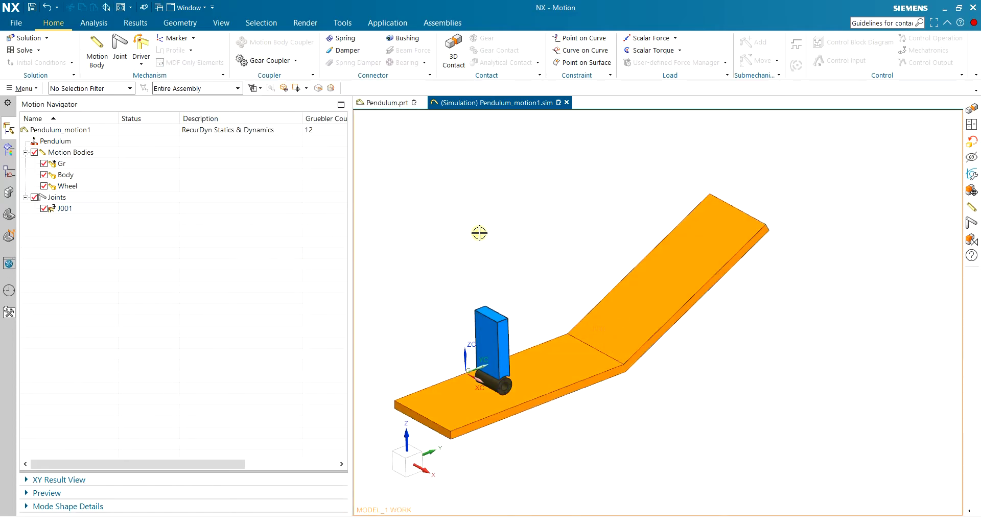
Step: Start a revolute joint with the wheel as its action motion body
{"action": "scroll", "coordinate": [436, 352], "scroll_direction": "up", "scroll_amount": 8}
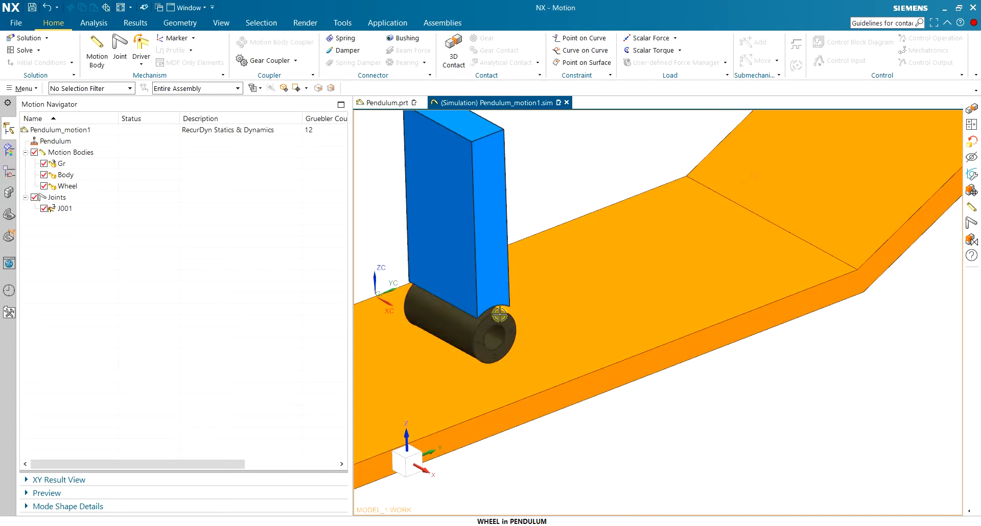
{"action": "left_click", "coordinate": [119, 49]}
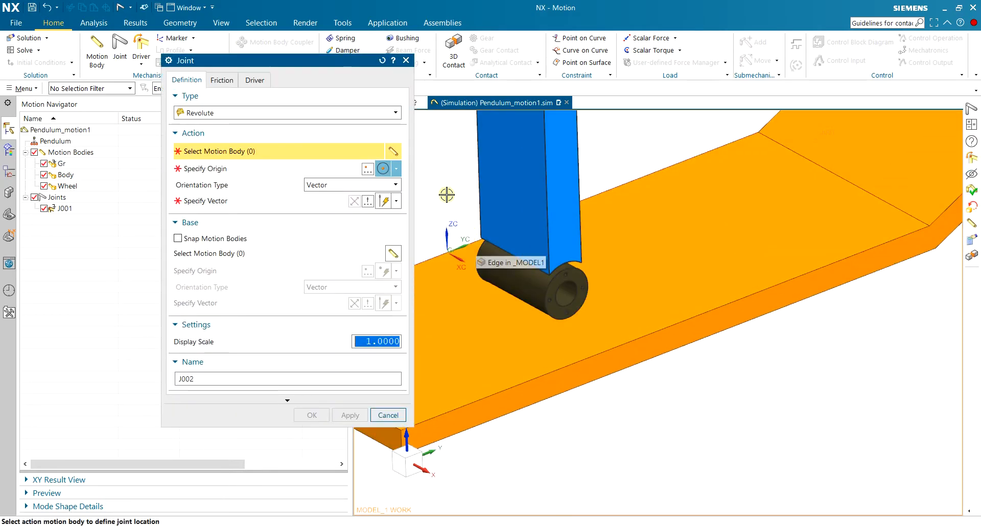
{"action": "scroll", "coordinate": [446, 191], "scroll_direction": "down", "scroll_amount": 3}
{"action": "scroll", "coordinate": [444, 186], "scroll_direction": "up", "scroll_amount": 2}
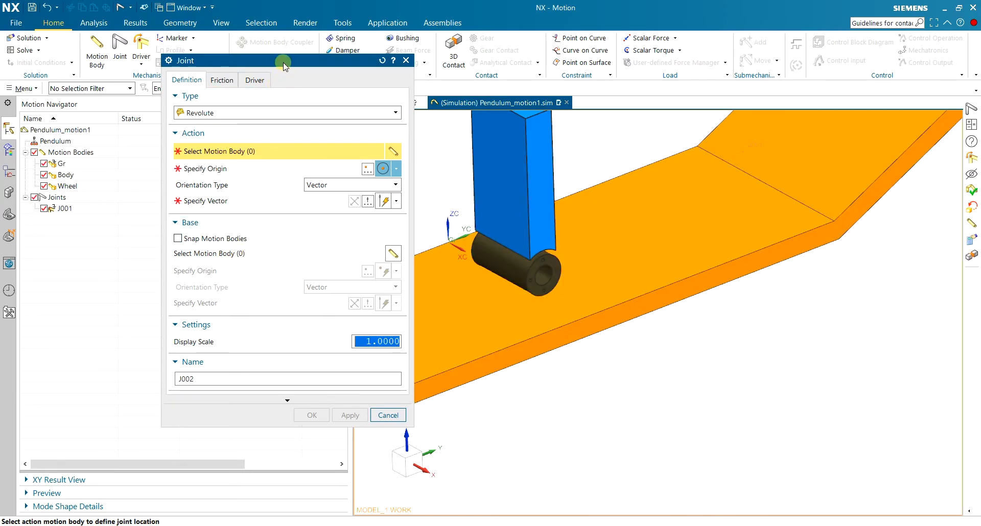
{"action": "left_click_drag", "start_coordinate": [295, 61], "coordinate": [235, 80]}
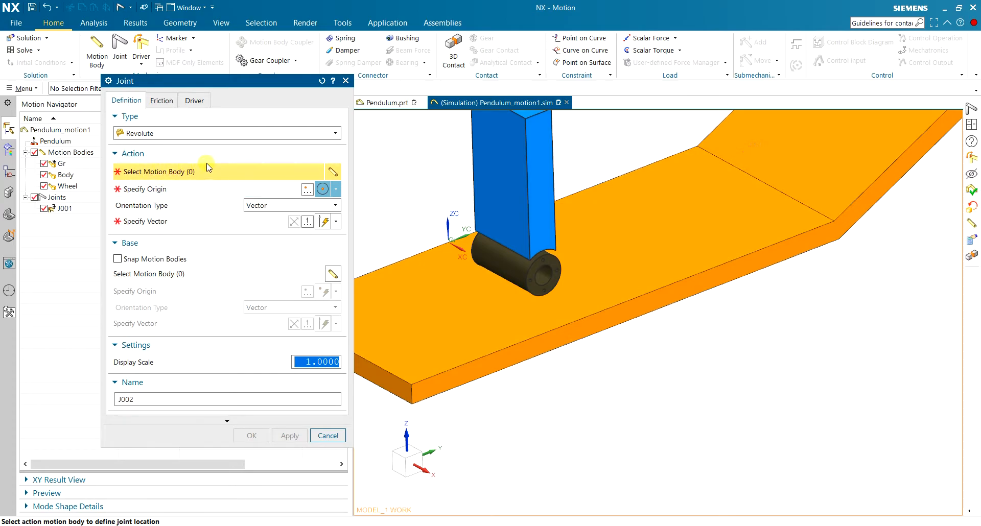
{"action": "scroll", "coordinate": [506, 236], "scroll_direction": "up", "scroll_amount": 2}
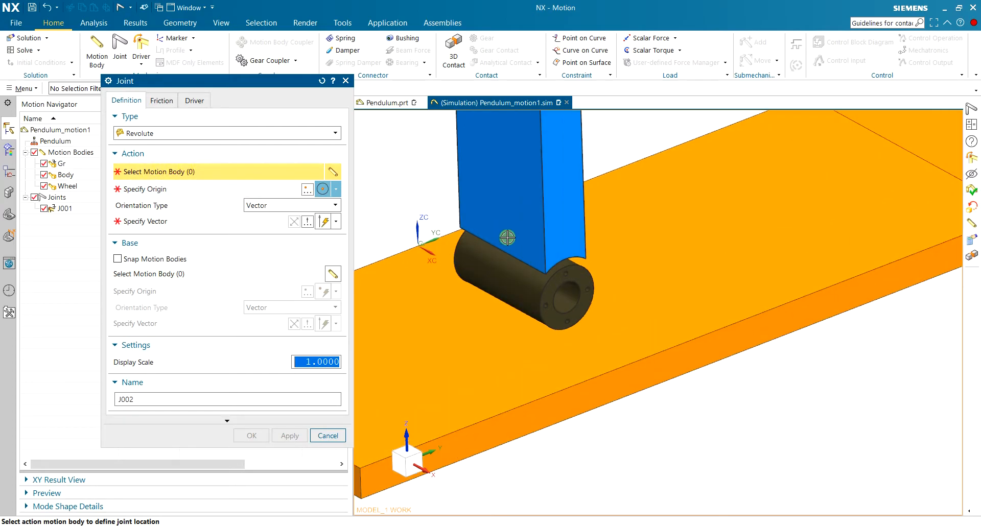
{"action": "left_click", "coordinate": [506, 275]}
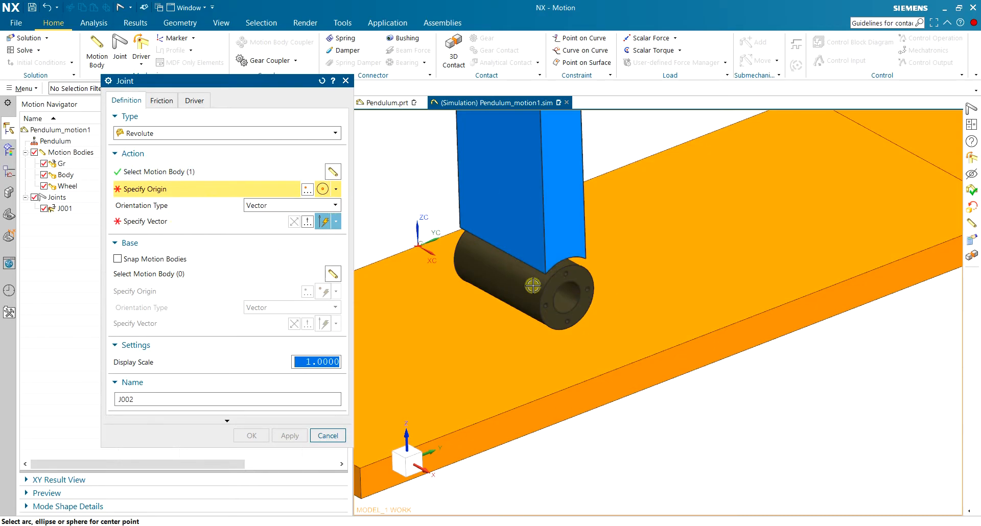
Step: Set the joint's action origin midway between the centres of the wheel's two end faces, at 50% location
{"action": "scroll", "coordinate": [562, 278], "scroll_direction": "up", "scroll_amount": 2}
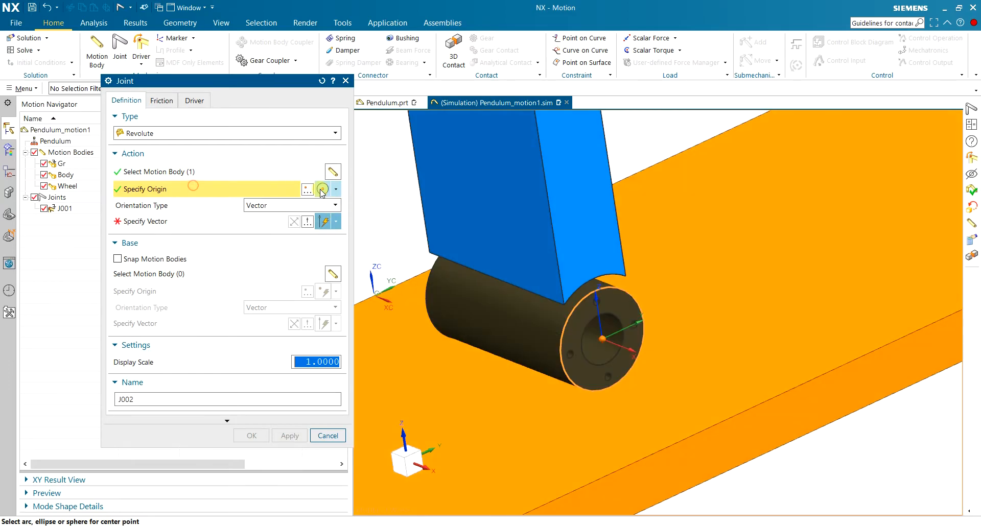
{"action": "left_click", "coordinate": [335, 189]}
{"action": "left_click", "coordinate": [307, 189]}
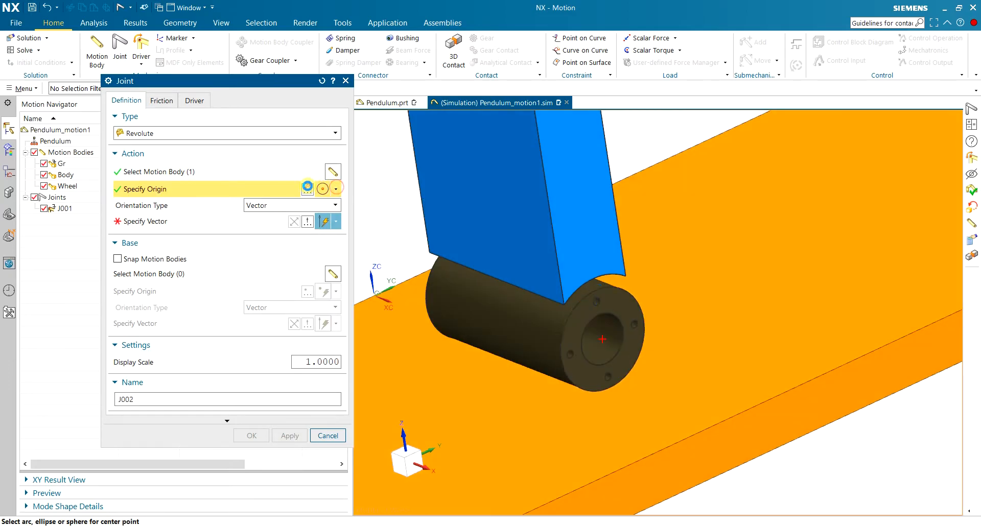
{"action": "left_click", "coordinate": [175, 101]}
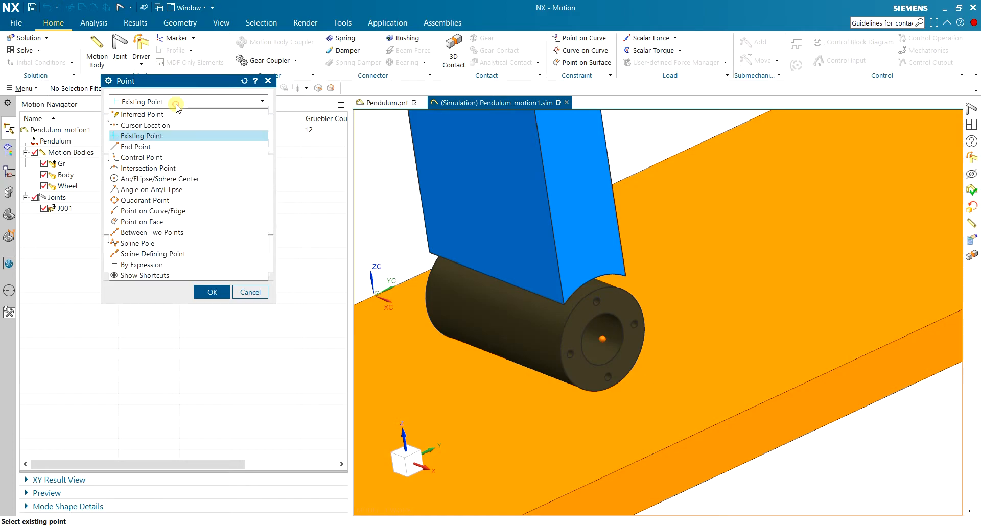
{"action": "left_click", "coordinate": [185, 232]}
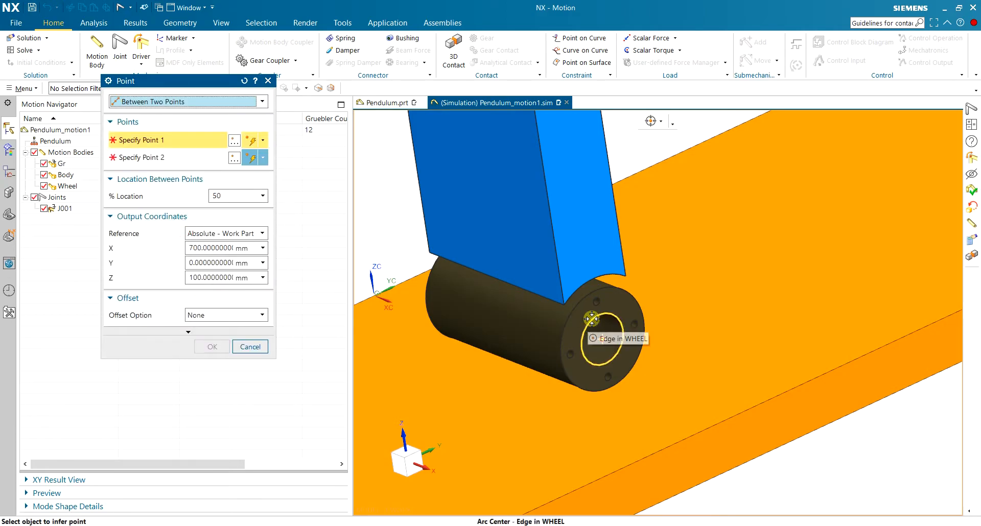
{"action": "left_click", "coordinate": [599, 336]}
{"action": "middle_click_drag", "start_coordinate": [535, 302], "coordinate": [715, 319]}
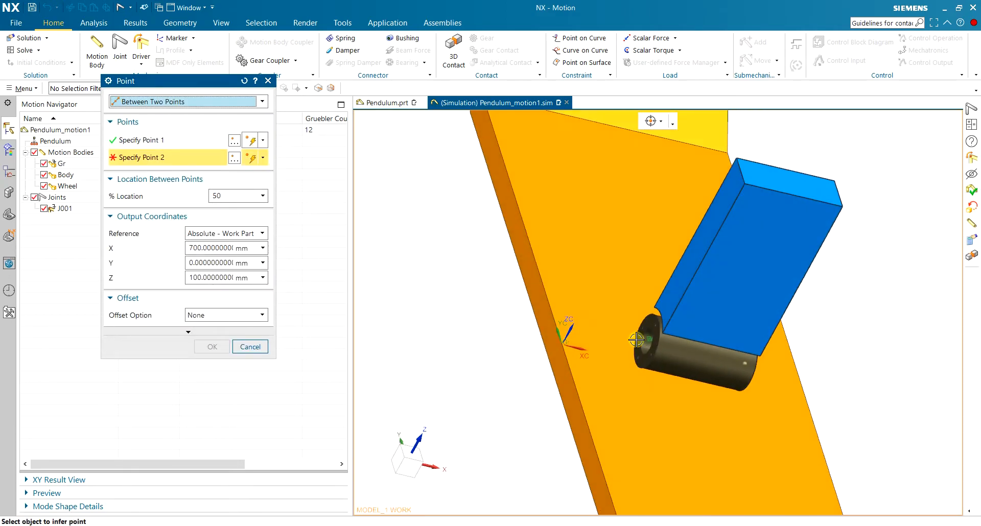
{"action": "scroll", "coordinate": [655, 339], "scroll_direction": "up", "scroll_amount": 4}
{"action": "left_click", "coordinate": [629, 316]}
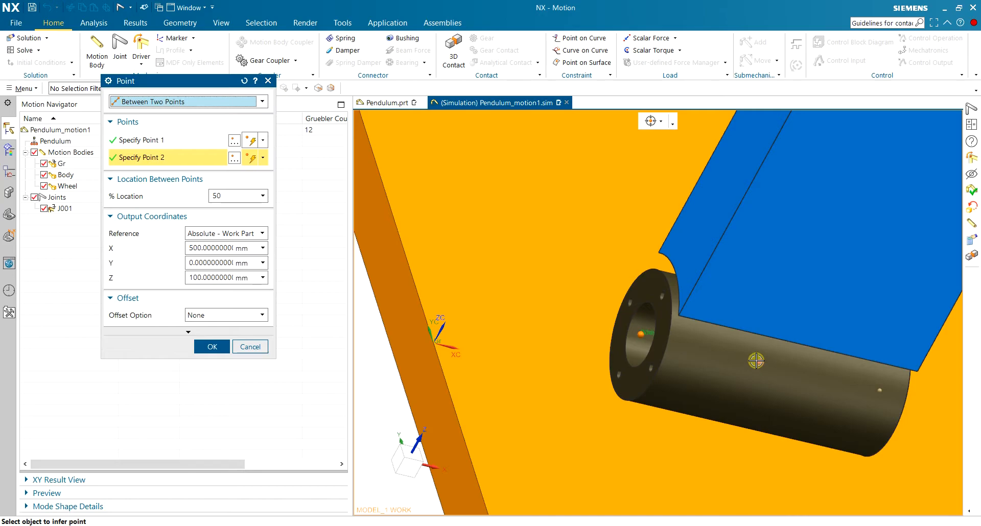
{"action": "left_click", "coordinate": [213, 347]}
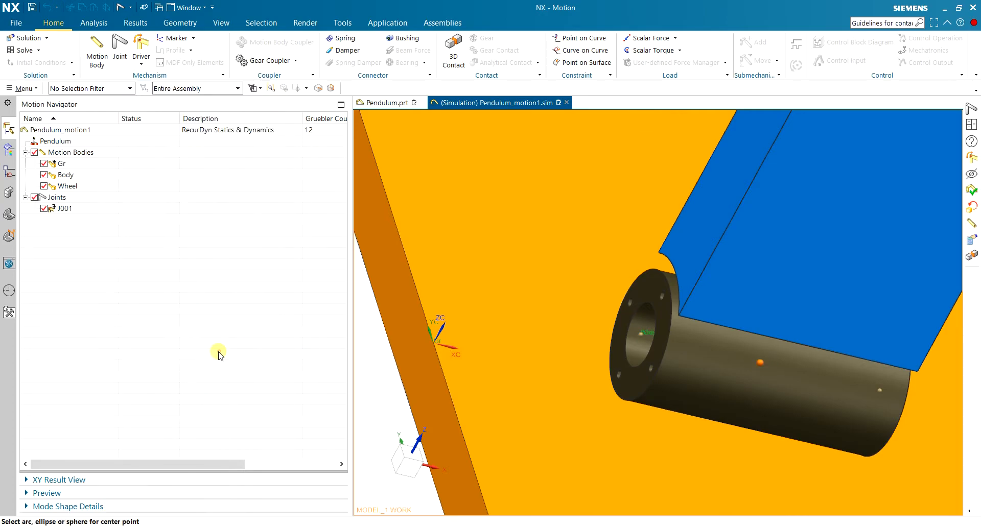
Step: Orient the revolute joint's action vector along the wheel's cylindrical axis
{"action": "left_click", "coordinate": [182, 223]}
{"action": "middle_click_drag", "start_coordinate": [681, 318], "coordinate": [662, 308]}
{"action": "scroll", "coordinate": [661, 309], "scroll_direction": "down", "scroll_amount": 4}
{"action": "scroll", "coordinate": [697, 342], "scroll_direction": "up", "scroll_amount": 4}
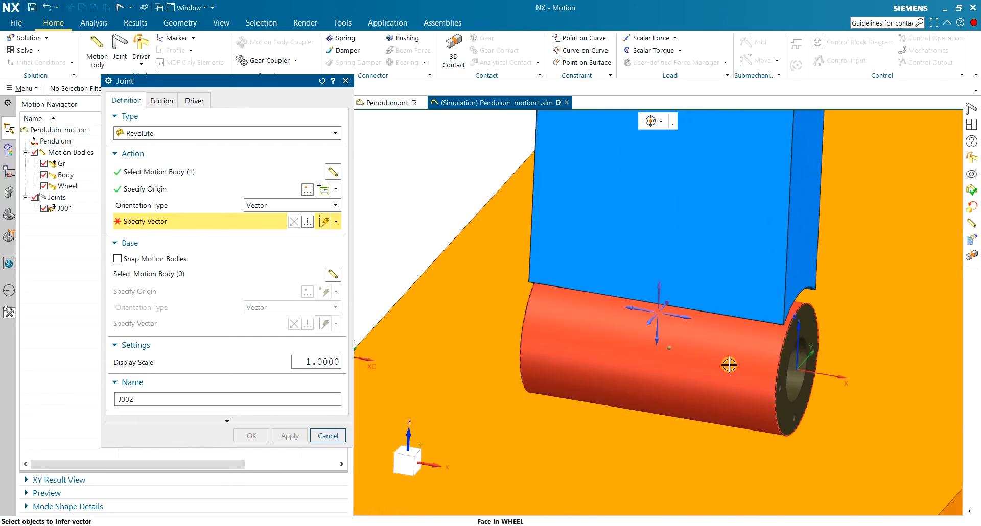
{"action": "left_click", "coordinate": [709, 358]}
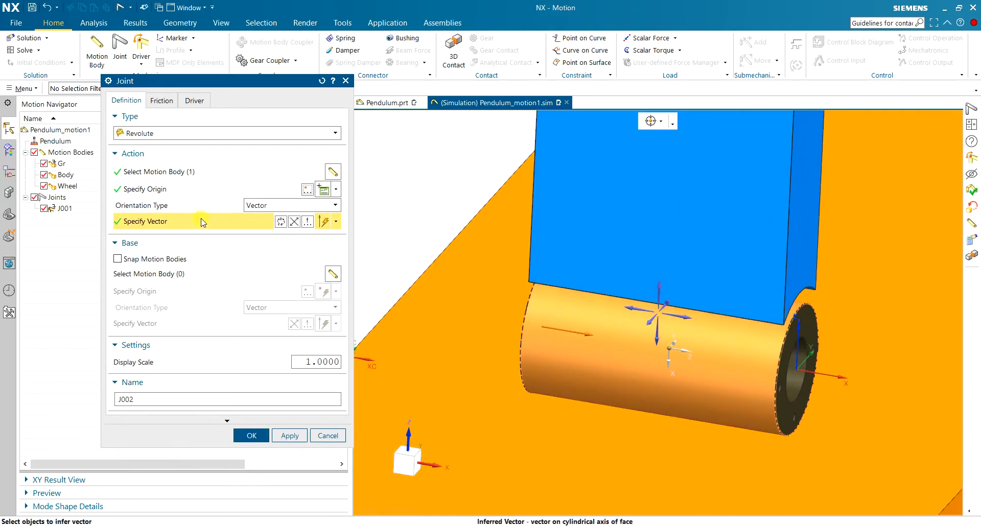
{"action": "scroll", "coordinate": [598, 348], "scroll_direction": "down", "scroll_amount": 2}
{"action": "scroll", "coordinate": [601, 344], "scroll_direction": "down", "scroll_amount": 2}
{"action": "scroll", "coordinate": [601, 343], "scroll_direction": "down", "scroll_amount": 3}
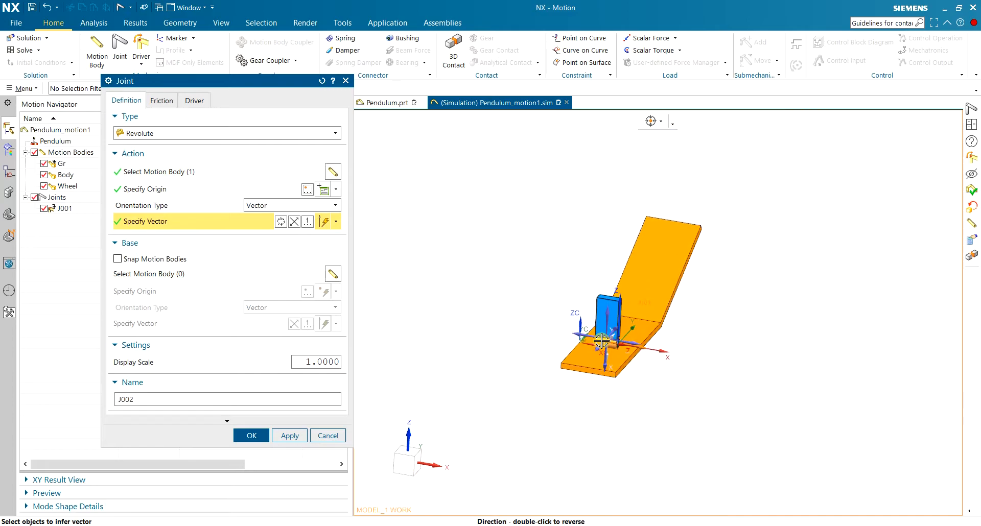
{"action": "scroll", "coordinate": [635, 351], "scroll_direction": "up", "scroll_amount": 3}
{"action": "middle_click_drag", "start_coordinate": [634, 352], "coordinate": [569, 371]}
{"action": "scroll", "coordinate": [562, 373], "scroll_direction": "up", "scroll_amount": 3}
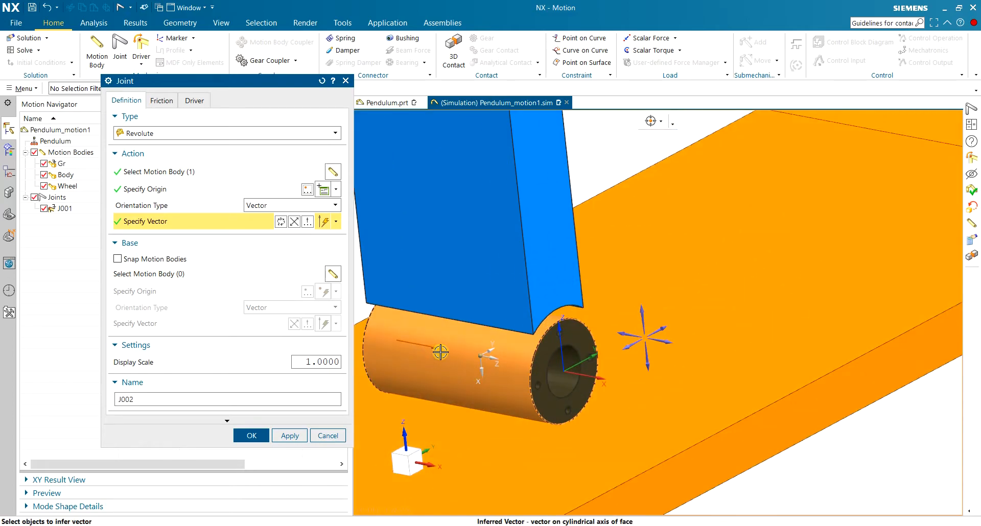
{"action": "left_click", "coordinate": [487, 360]}
{"action": "scroll", "coordinate": [500, 350], "scroll_direction": "down", "scroll_amount": 1}
Step: Choose the upright Body as the revolute joint's base motion body
{"action": "left_click", "coordinate": [200, 272]}
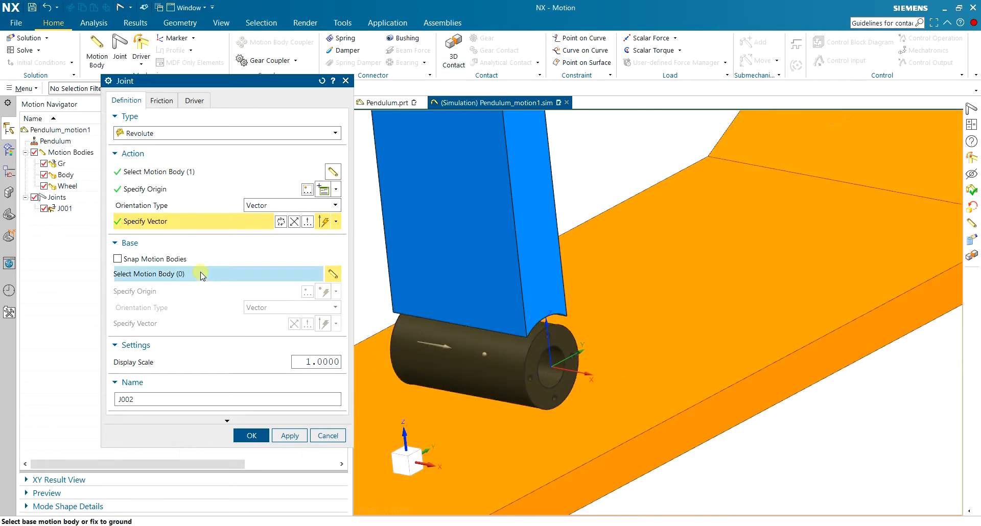
{"action": "left_click", "coordinate": [467, 192]}
{"action": "scroll", "coordinate": [450, 256], "scroll_direction": "down", "scroll_amount": 1}
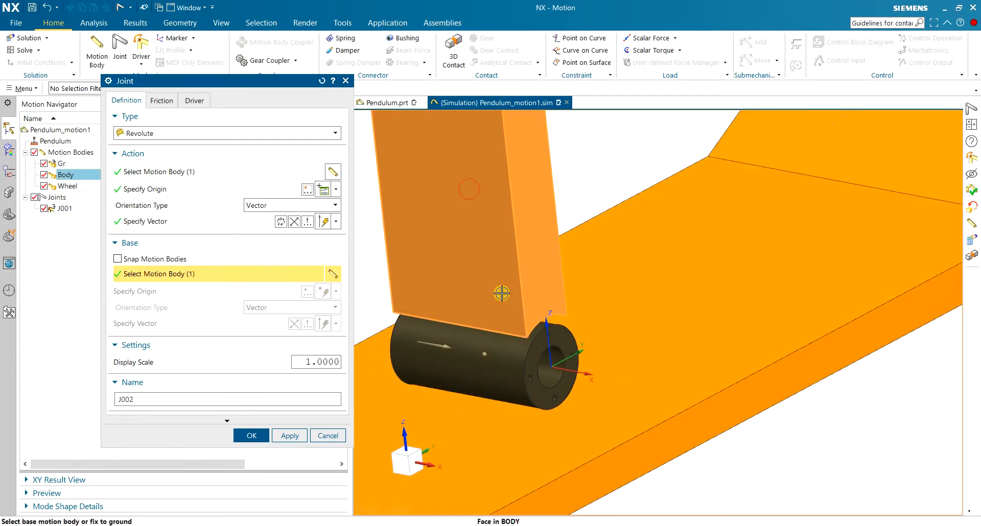
{"action": "scroll", "coordinate": [494, 271], "scroll_direction": "down", "scroll_amount": 2}
{"action": "scroll", "coordinate": [494, 272], "scroll_direction": "up", "scroll_amount": 3}
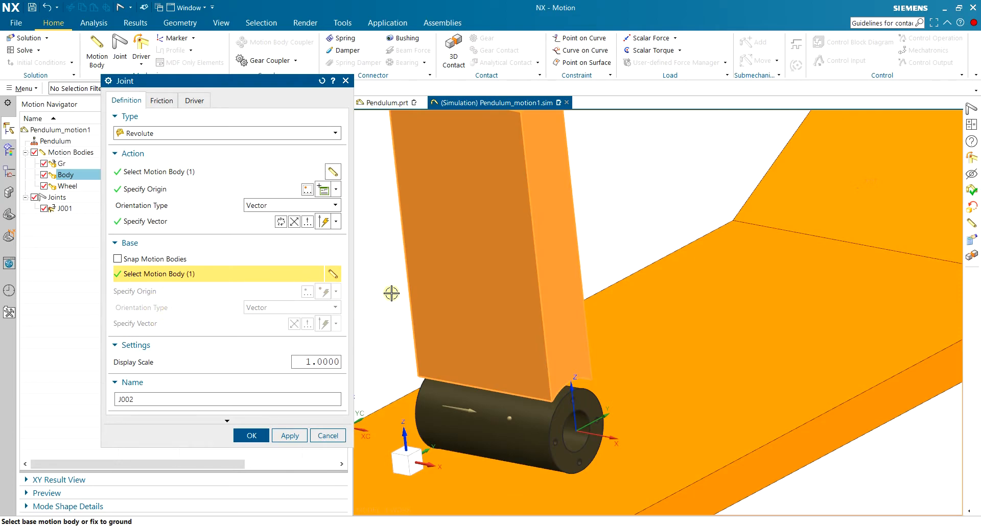
Step: Enable Snap Motion Bodies for the base of the revolute joint between the wheel and Body
{"action": "left_click", "coordinate": [118, 260]}
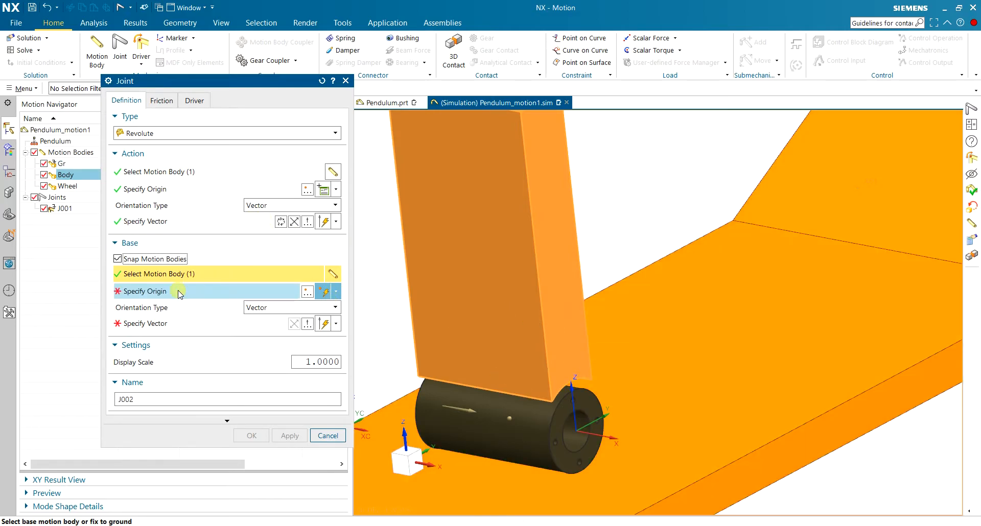
{"action": "scroll", "coordinate": [498, 378], "scroll_direction": "down", "scroll_amount": 3}
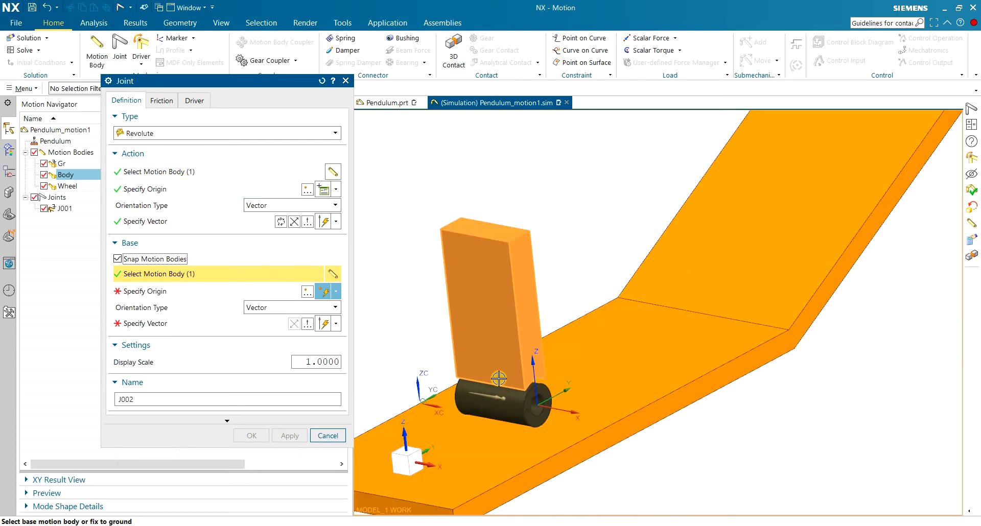
{"action": "scroll", "coordinate": [501, 389], "scroll_direction": "up", "scroll_amount": 3}
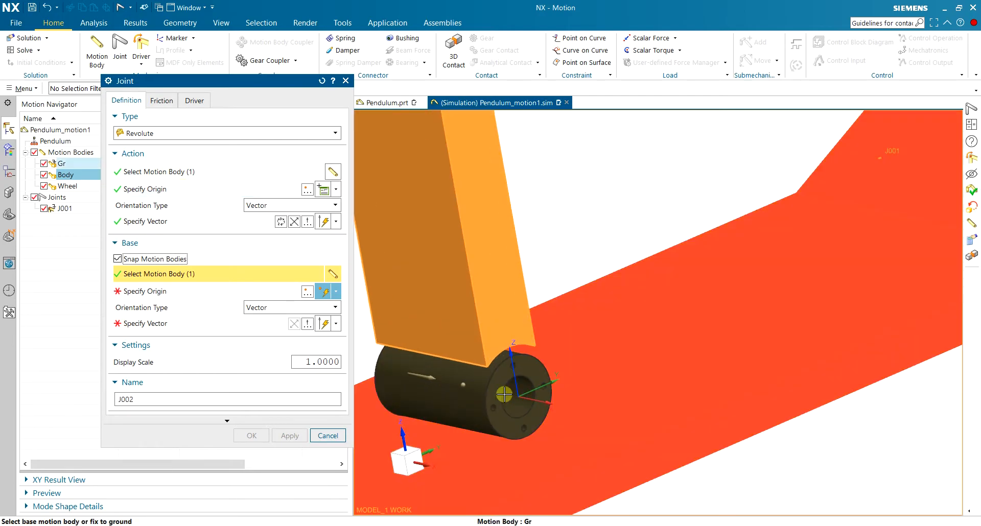
{"action": "scroll", "coordinate": [505, 395], "scroll_direction": "down", "scroll_amount": 3}
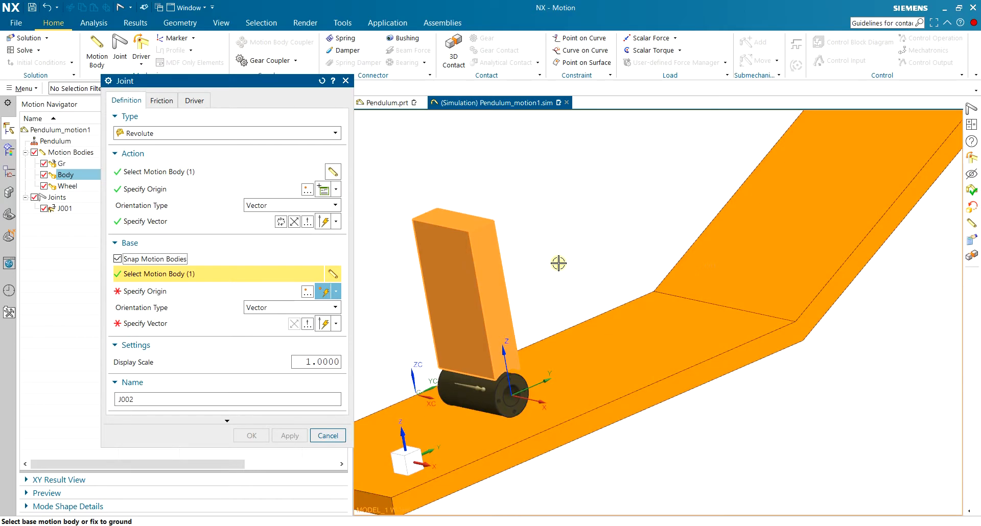
Step: Turn off Snap Motion Bodies for the base of the revolute joint between the wheel and Body
{"action": "scroll", "coordinate": [475, 389], "scroll_direction": "up", "scroll_amount": 3}
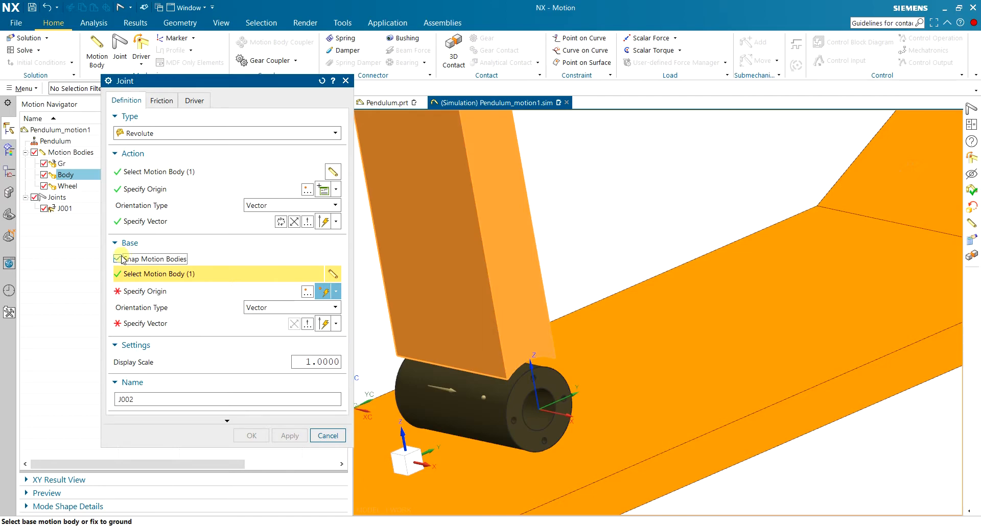
{"action": "left_click", "coordinate": [136, 290]}
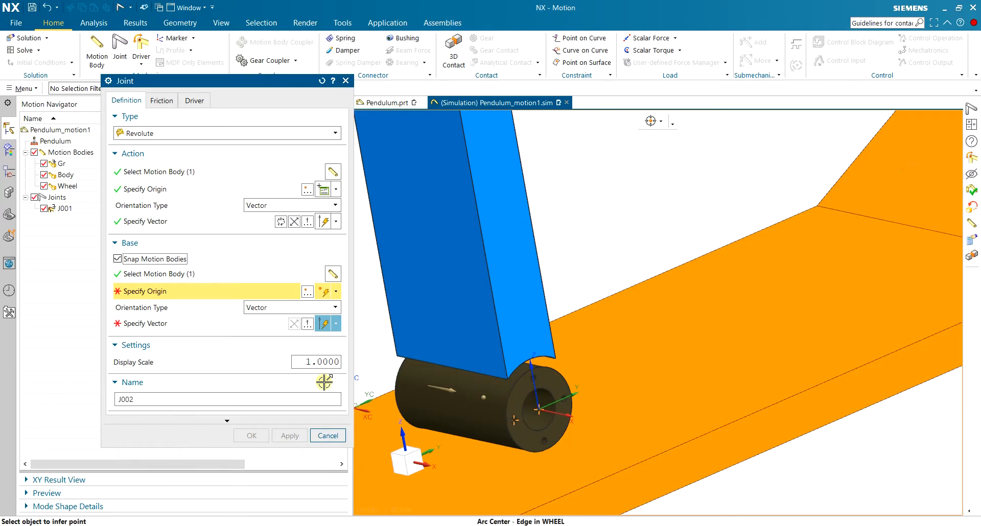
{"action": "left_click", "coordinate": [168, 325]}
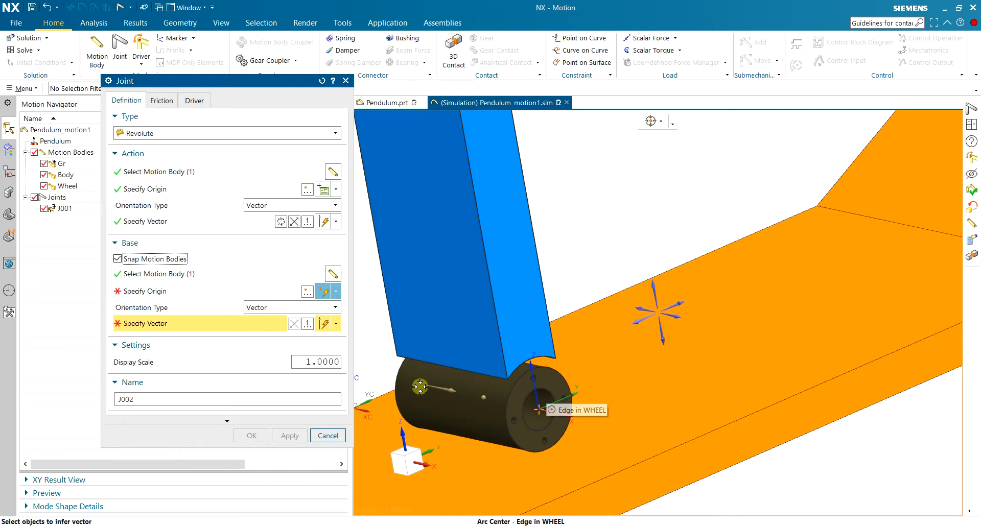
{"action": "left_click", "coordinate": [117, 259]}
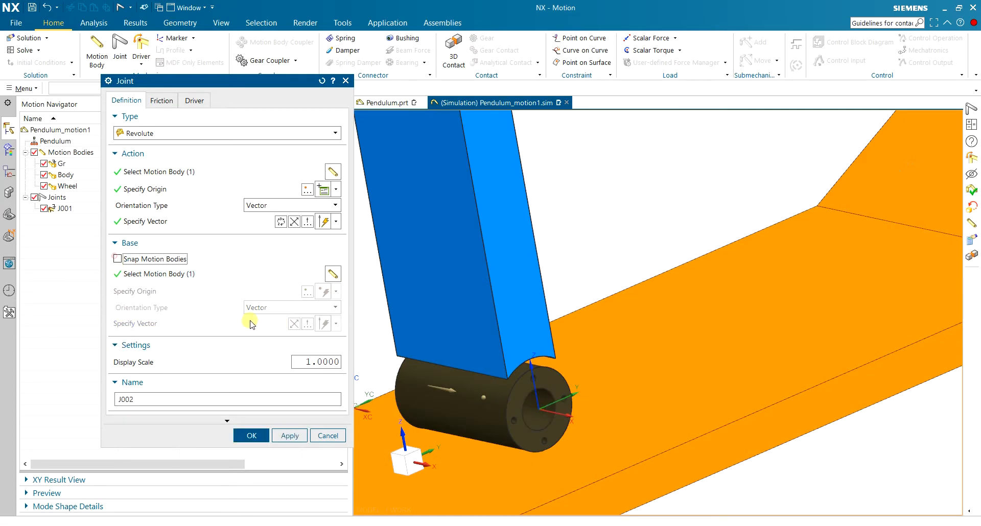
Step: Name the revolute joint Motor, keep its rotation driver at None, and create the joint
{"action": "scroll", "coordinate": [555, 309], "scroll_direction": "down", "scroll_amount": 2}
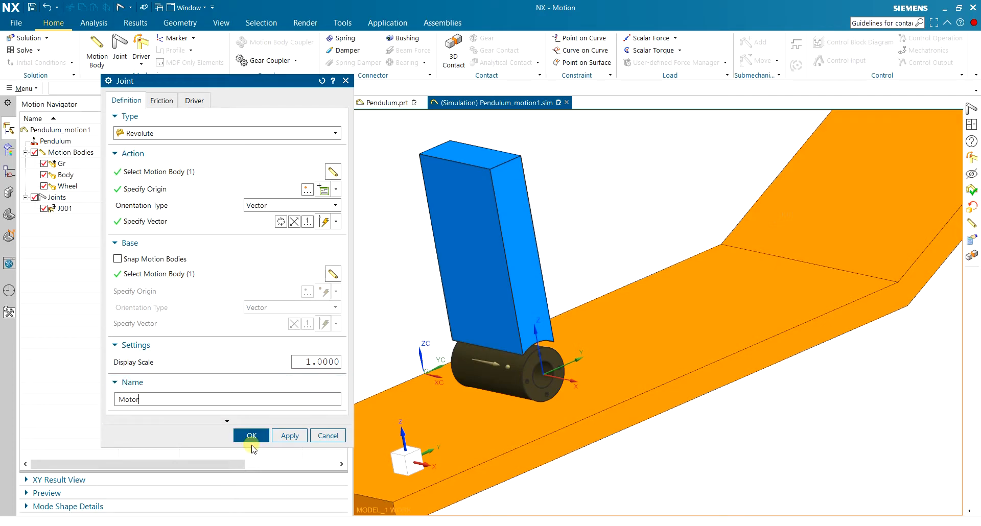
{"action": "left_click", "coordinate": [162, 102]}
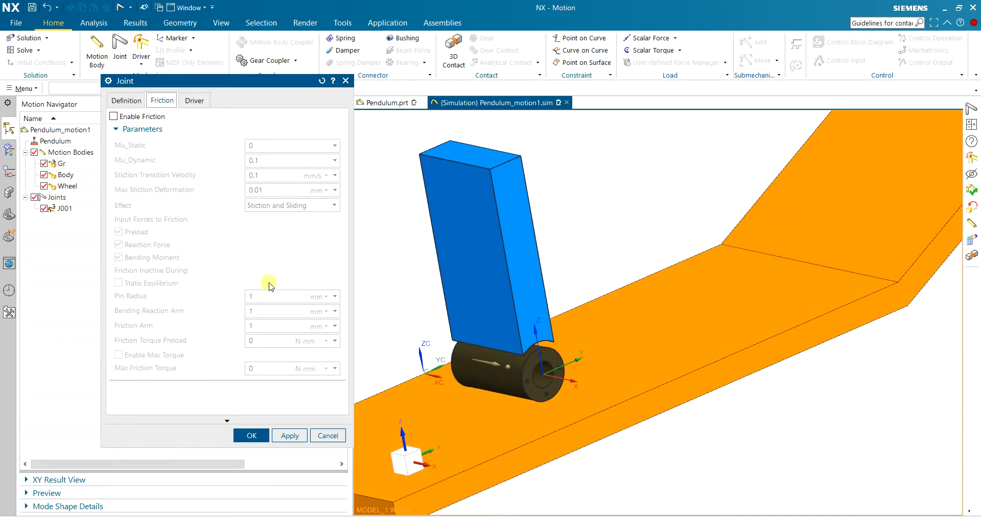
{"action": "left_click", "coordinate": [195, 100]}
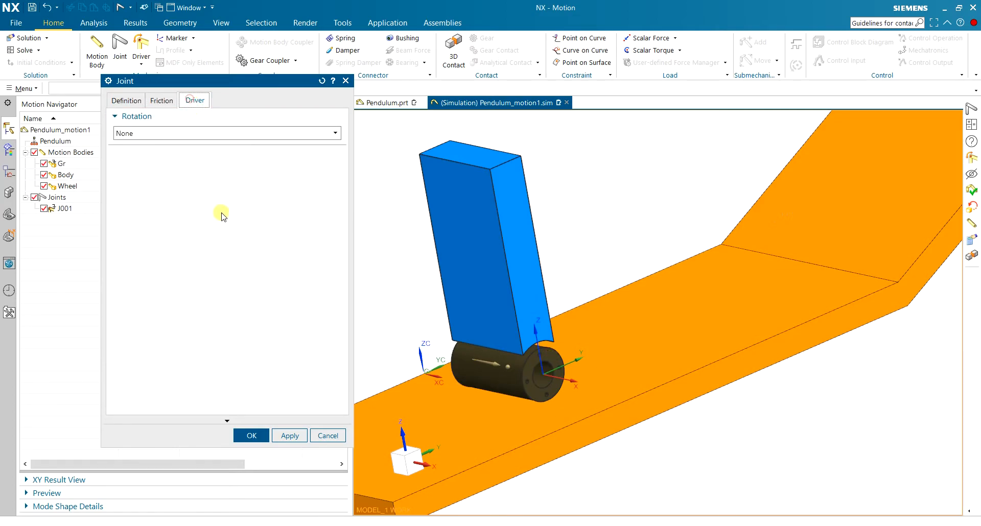
{"action": "left_click", "coordinate": [156, 133]}
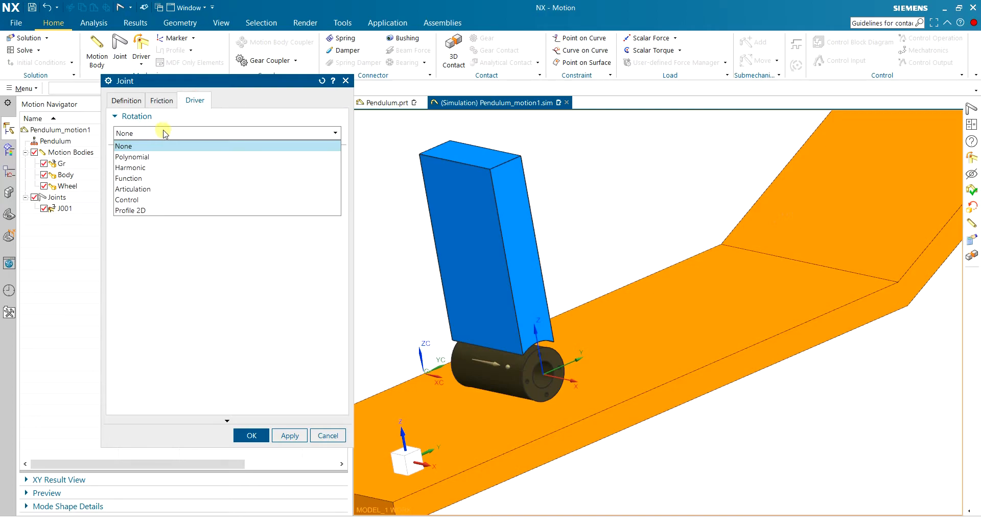
{"action": "left_click", "coordinate": [165, 133]}
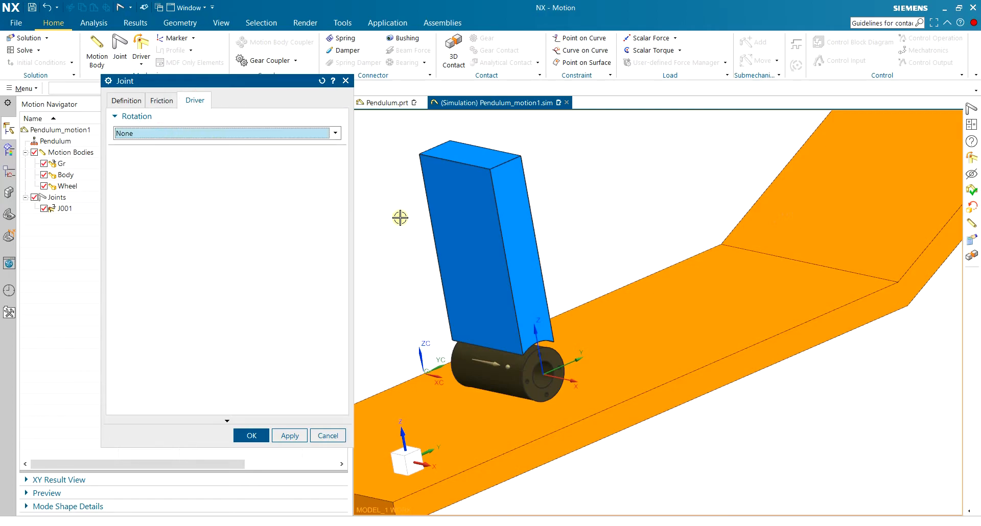
{"action": "left_click", "coordinate": [127, 100]}
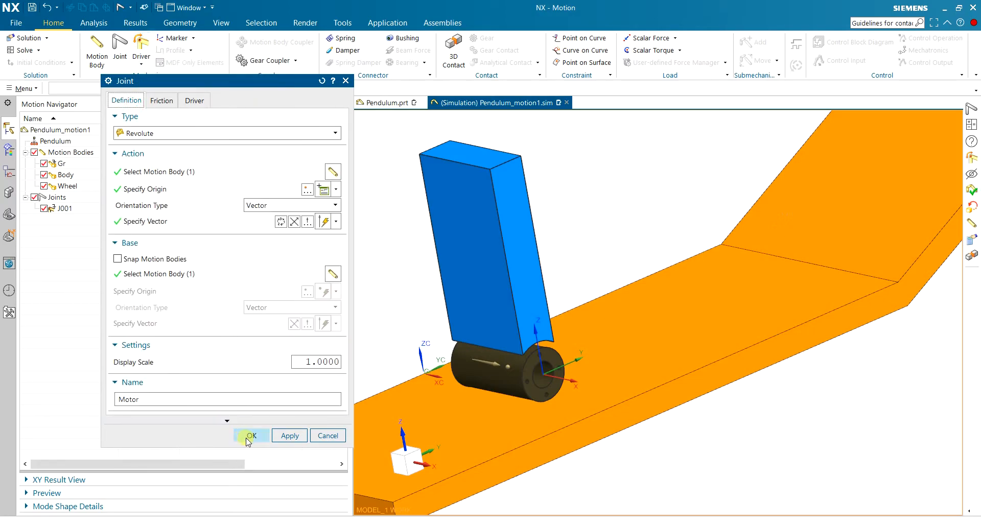
{"action": "left_click", "coordinate": [251, 435]}
Step: Start a 3D CAD Contact with the wheel as the action body and the track as the base body
{"action": "scroll", "coordinate": [460, 284], "scroll_direction": "down", "scroll_amount": 3}
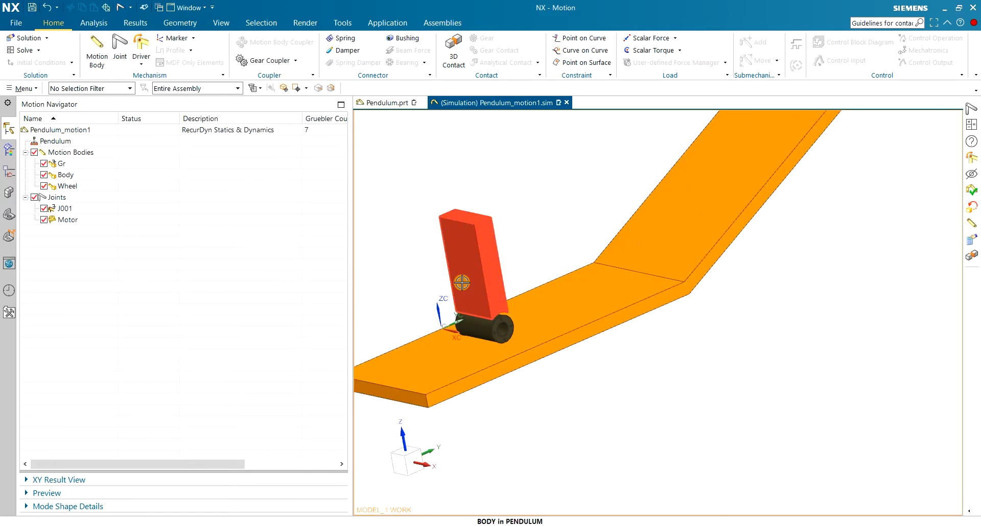
{"action": "key", "text": "ctrl+f"}
{"action": "middle_click_drag", "start_coordinate": [535, 263], "coordinate": [528, 246]}
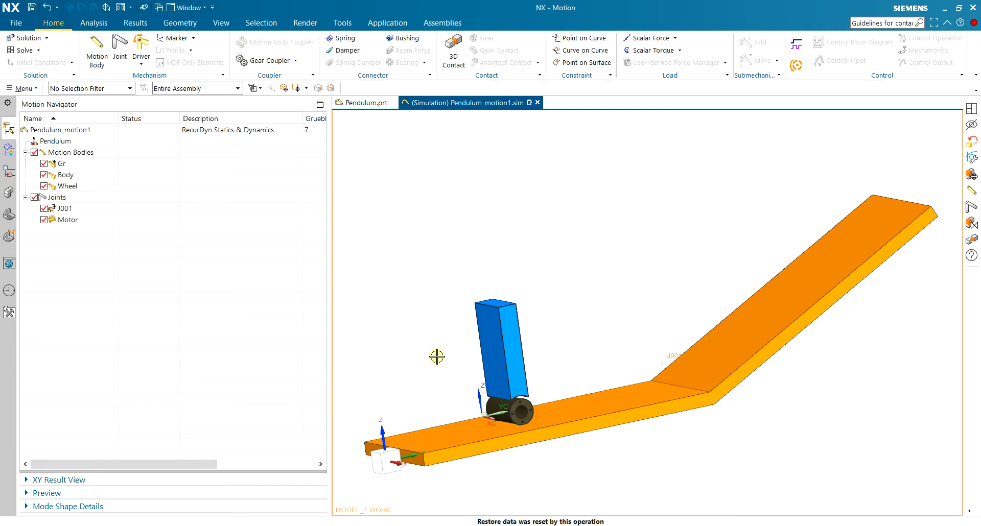
{"action": "left_click", "coordinate": [454, 54]}
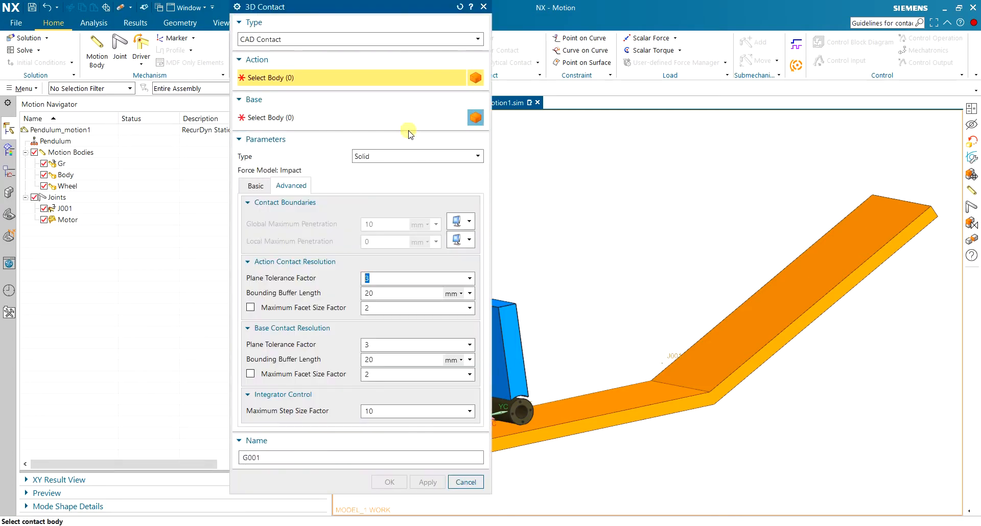
{"action": "left_click_drag", "start_coordinate": [388, 8], "coordinate": [347, 22]}
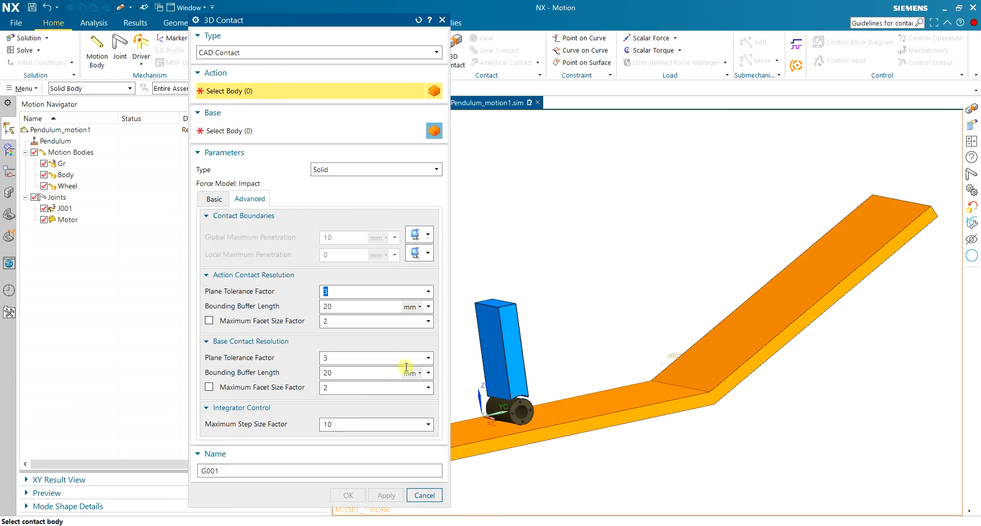
{"action": "scroll", "coordinate": [467, 397], "scroll_direction": "up", "scroll_amount": 5}
{"action": "left_click", "coordinate": [539, 420]}
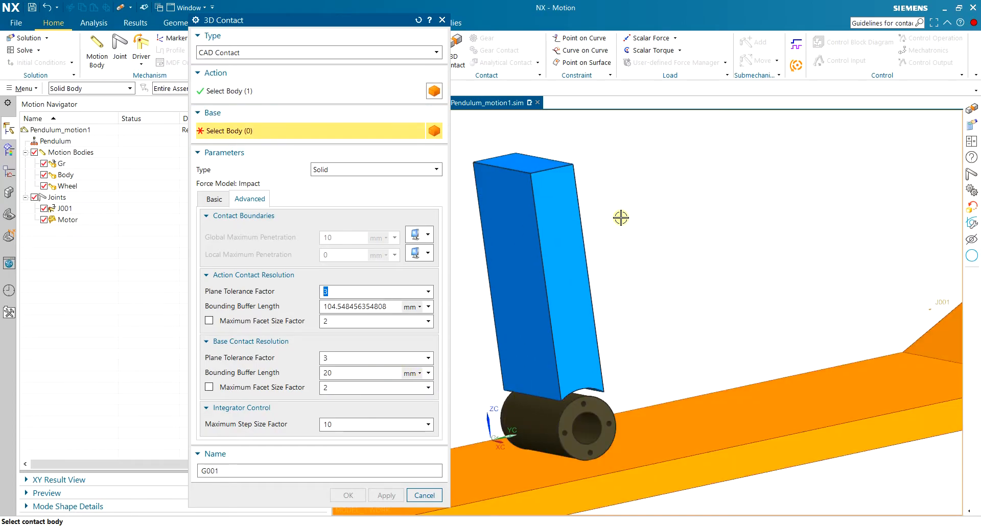
{"action": "scroll", "coordinate": [621, 217], "scroll_direction": "down", "scroll_amount": 4}
{"action": "left_click", "coordinate": [698, 303]}
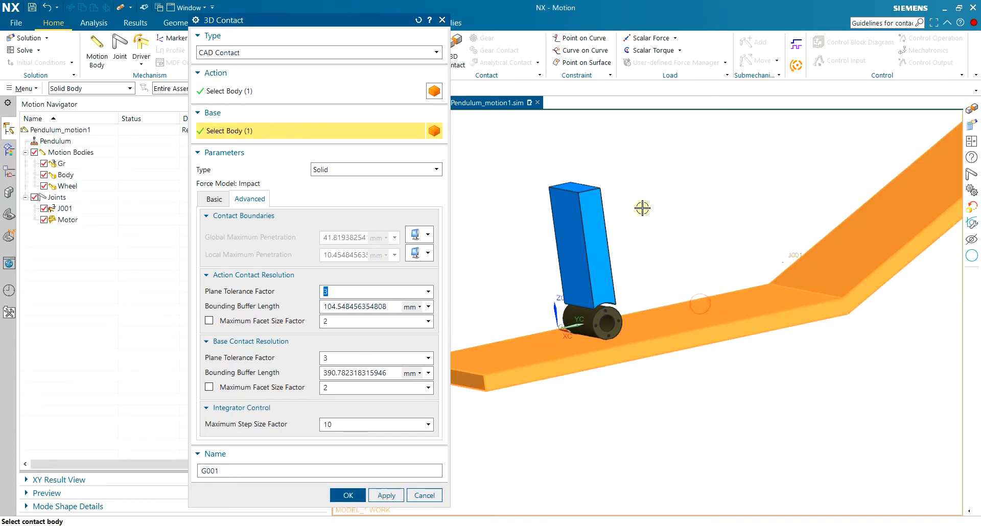
Step: Review the basic stiffness, damping and friction parameters of the contact between the wheel and track
{"action": "middle_click_drag", "start_coordinate": [645, 205], "coordinate": [647, 214]}
{"action": "scroll", "coordinate": [647, 213], "scroll_direction": "down", "scroll_amount": 3}
{"action": "scroll", "coordinate": [686, 157], "scroll_direction": "up", "scroll_amount": 2}
{"action": "scroll", "coordinate": [523, 322], "scroll_direction": "up", "scroll_amount": 1}
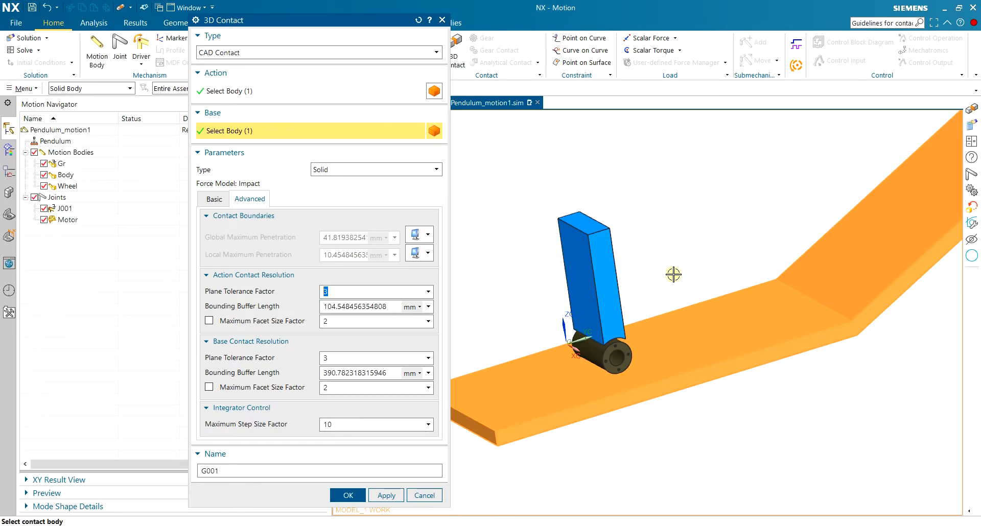
{"action": "left_click", "coordinate": [214, 199]}
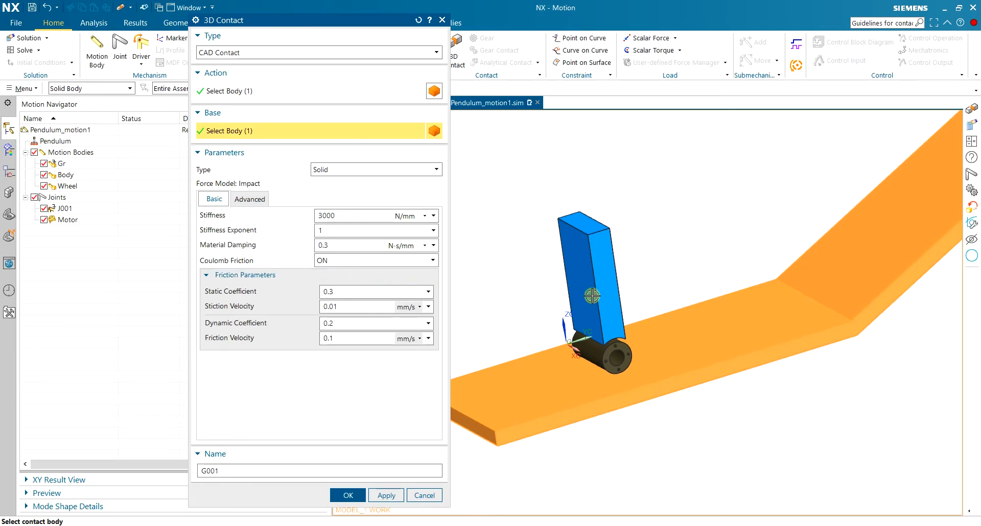
{"action": "scroll", "coordinate": [685, 184], "scroll_direction": "down", "scroll_amount": 2}
{"action": "scroll", "coordinate": [703, 149], "scroll_direction": "up", "scroll_amount": 4}
{"action": "scroll", "coordinate": [701, 156], "scroll_direction": "down", "scroll_amount": 1}
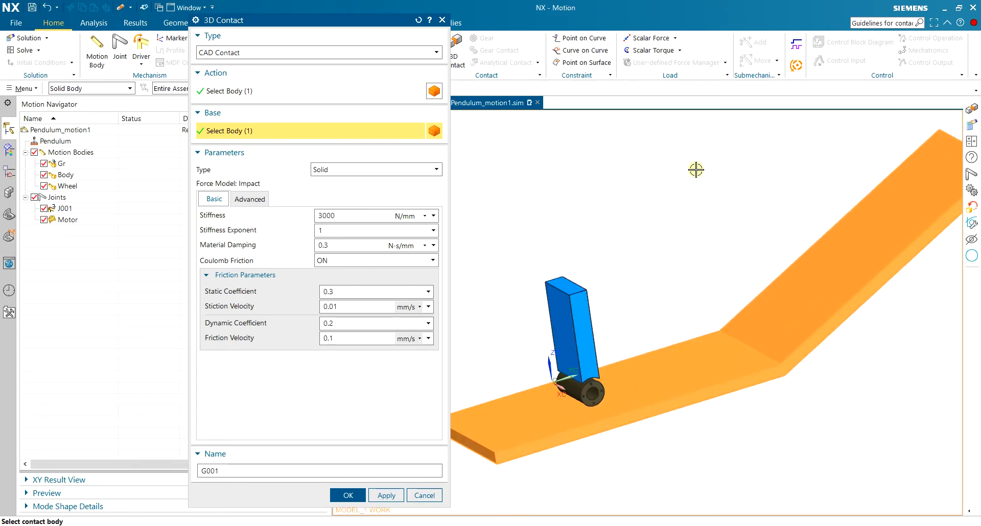
{"action": "middle_click_drag", "start_coordinate": [652, 285], "coordinate": [630, 269]}
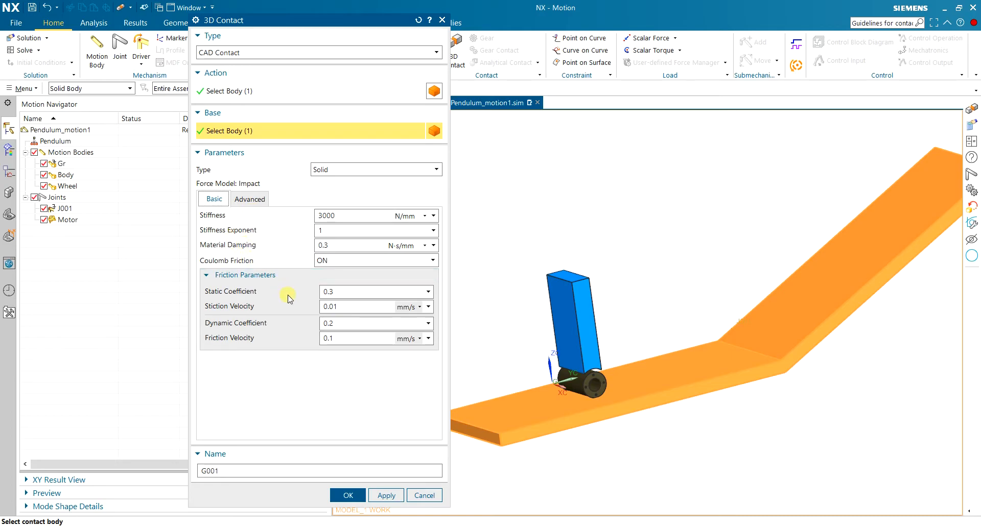
Step: Switch to the browser and examine the contact material guidelines for the Rubber (Dry) material ID and its coefficient table
{"action": "key", "text": "alt+Tab"}
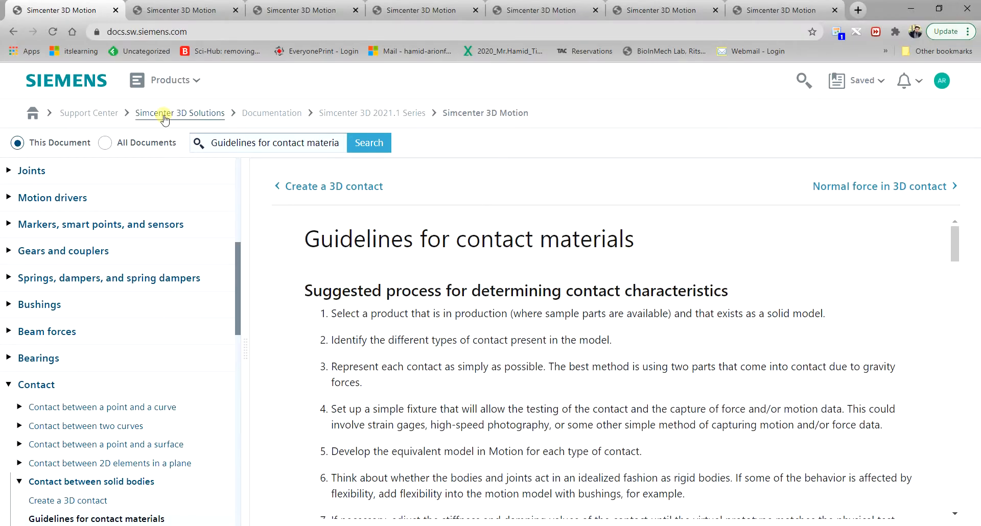
{"action": "scroll", "coordinate": [688, 244], "scroll_direction": "down", "scroll_amount": 10}
{"action": "scroll", "coordinate": [774, 272], "scroll_direction": "down", "scroll_amount": 5}
{"action": "scroll", "coordinate": [787, 286], "scroll_direction": "up", "scroll_amount": 4}
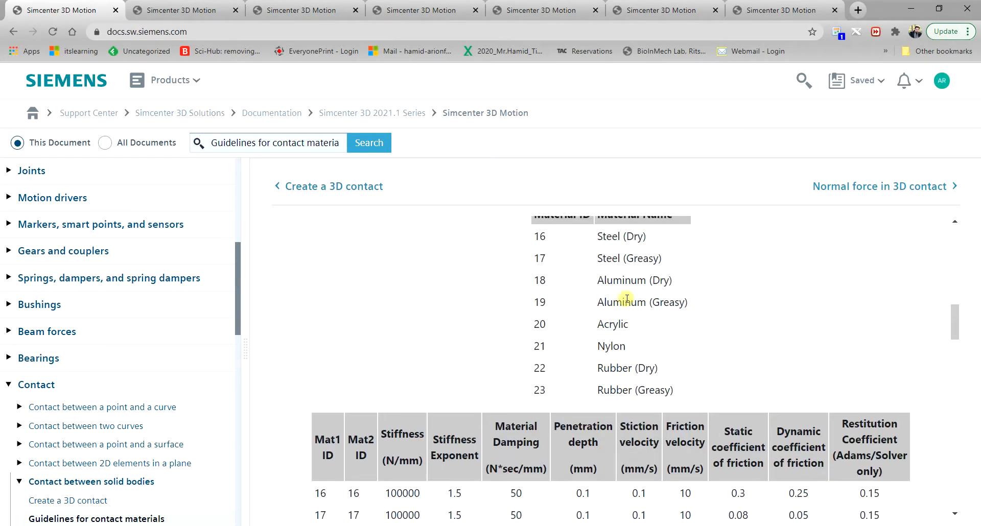
{"action": "left_click_drag", "start_coordinate": [535, 371], "coordinate": [675, 372]}
{"action": "scroll", "coordinate": [614, 330], "scroll_direction": "down", "scroll_amount": 5}
{"action": "scroll", "coordinate": [613, 330], "scroll_direction": "up", "scroll_amount": 5}
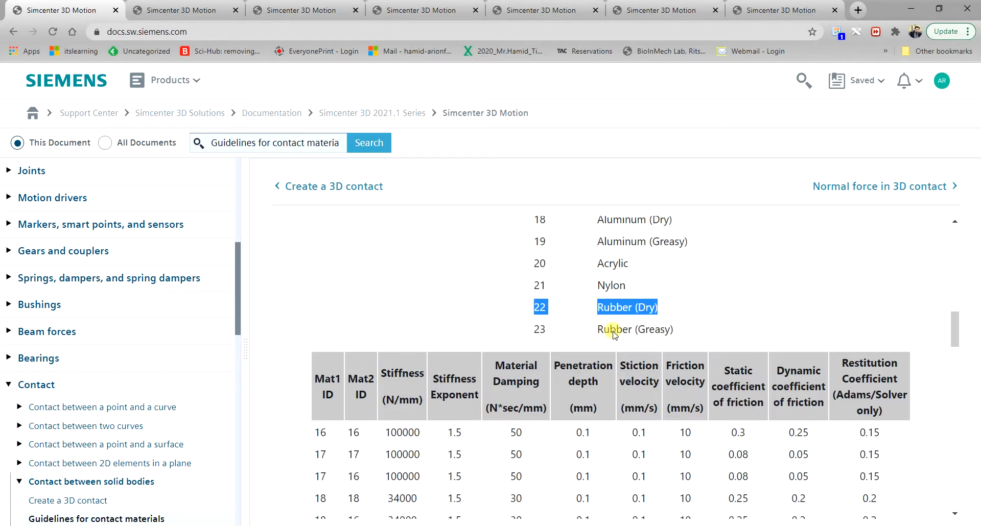
{"action": "scroll", "coordinate": [581, 312], "scroll_direction": "down", "scroll_amount": 5}
{"action": "scroll", "coordinate": [582, 319], "scroll_direction": "up", "scroll_amount": 5}
Step: Switch back to NX, set the contact's static coefficient to 0.4 and dynamic coefficient to 0.3, and create the wheel-track contact
{"action": "left_click", "coordinate": [470, 525]}
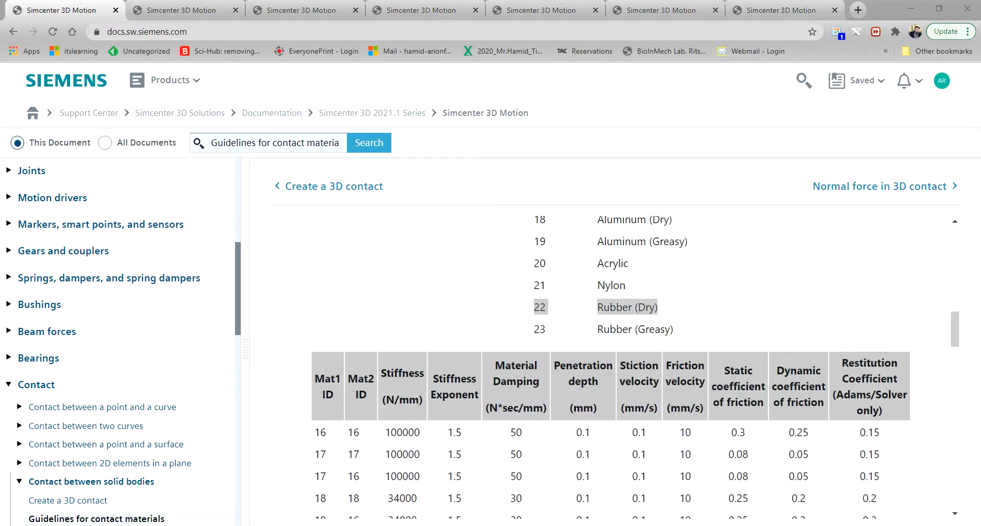
{"action": "left_click", "coordinate": [250, 199]}
{"action": "left_click", "coordinate": [214, 201]}
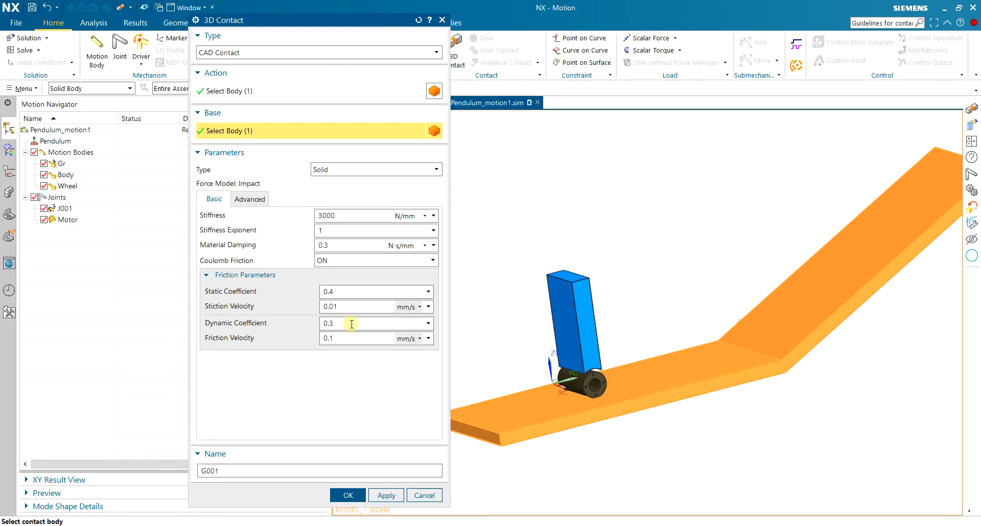
{"action": "left_click", "coordinate": [348, 496]}
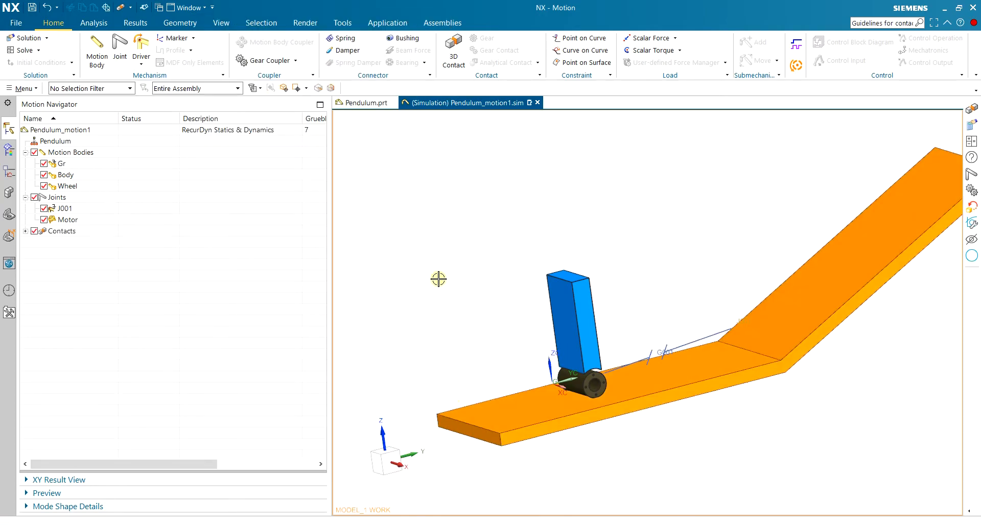
Step: Create a second 3D CAD Contact with the upright Body as action and the track as base, using the same friction coefficients
{"action": "left_click", "coordinate": [26, 231]}
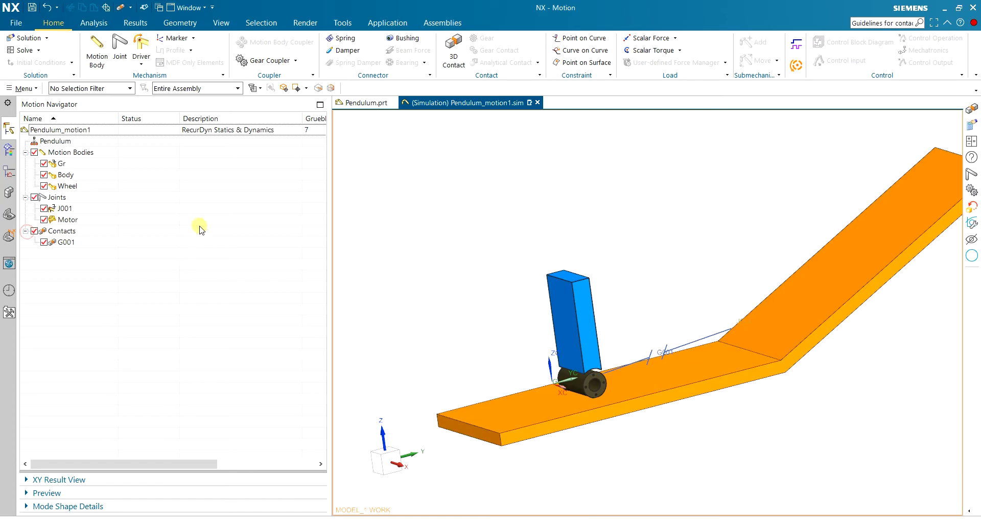
{"action": "left_click", "coordinate": [457, 51]}
{"action": "left_click", "coordinate": [573, 306]}
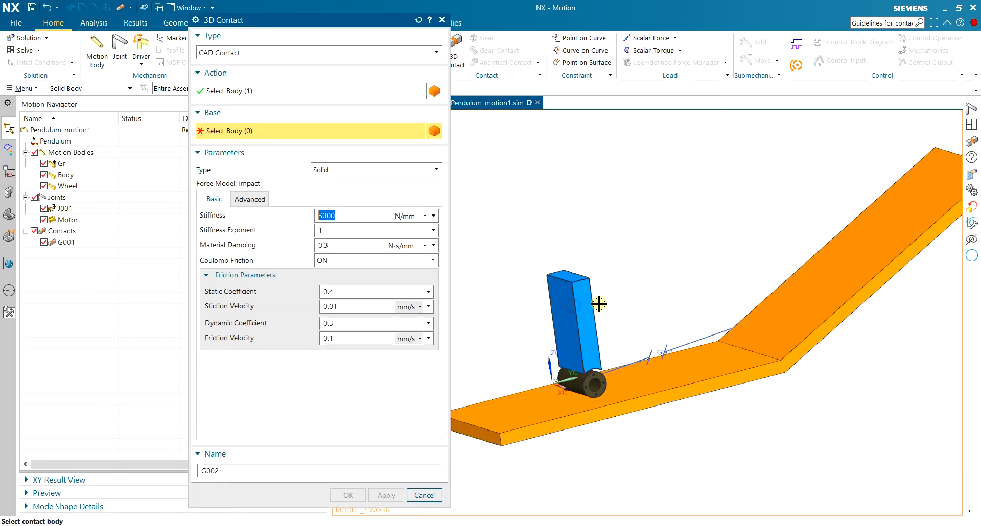
{"action": "left_click", "coordinate": [786, 326]}
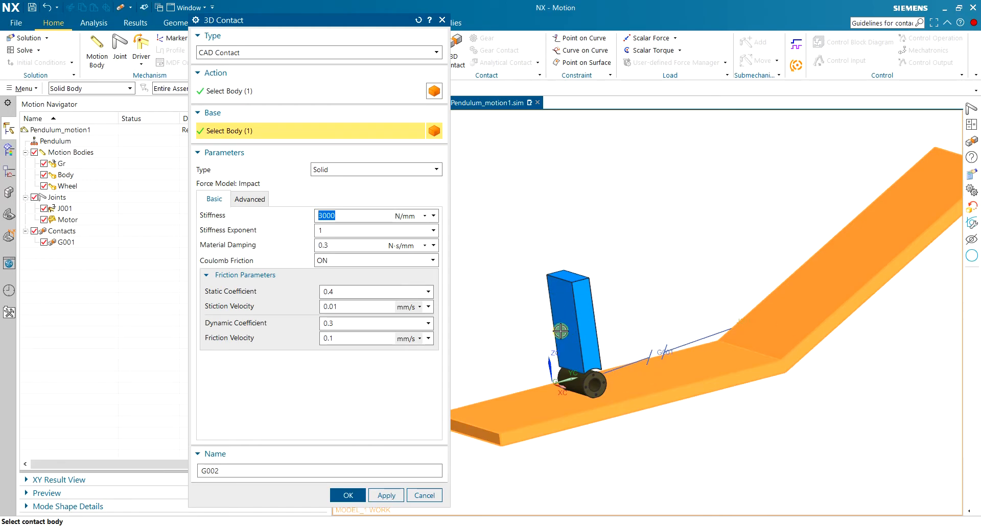
{"action": "left_click", "coordinate": [353, 495]}
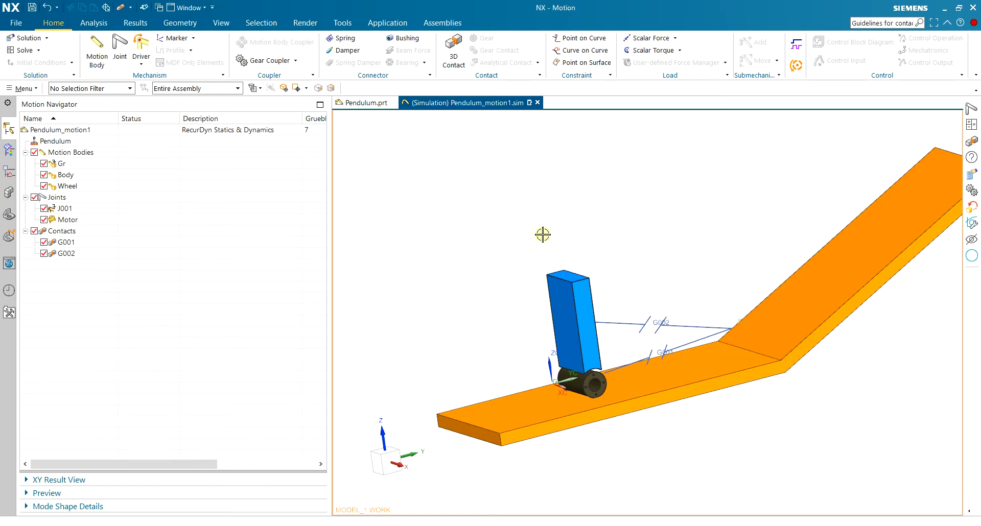
{"action": "left_click", "coordinate": [23, 37]}
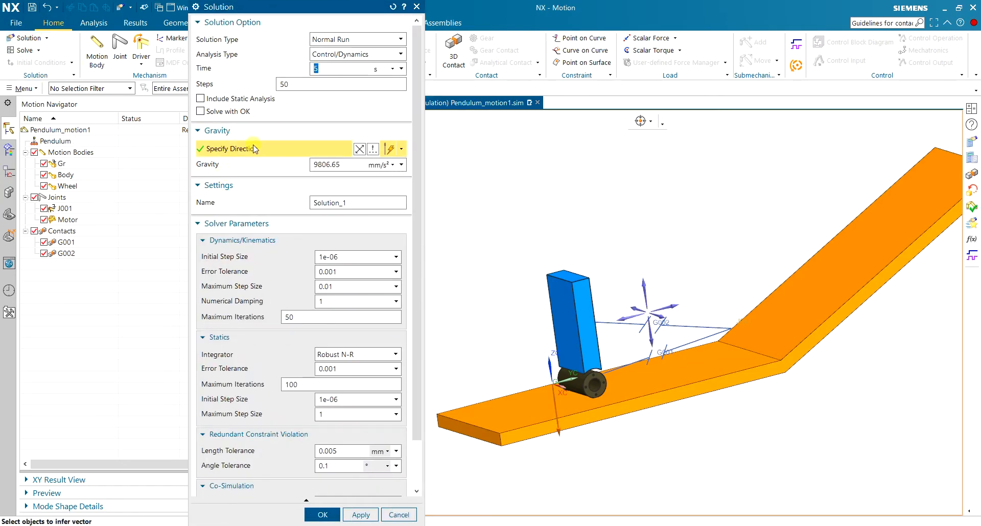
{"action": "left_click", "coordinate": [345, 39]}
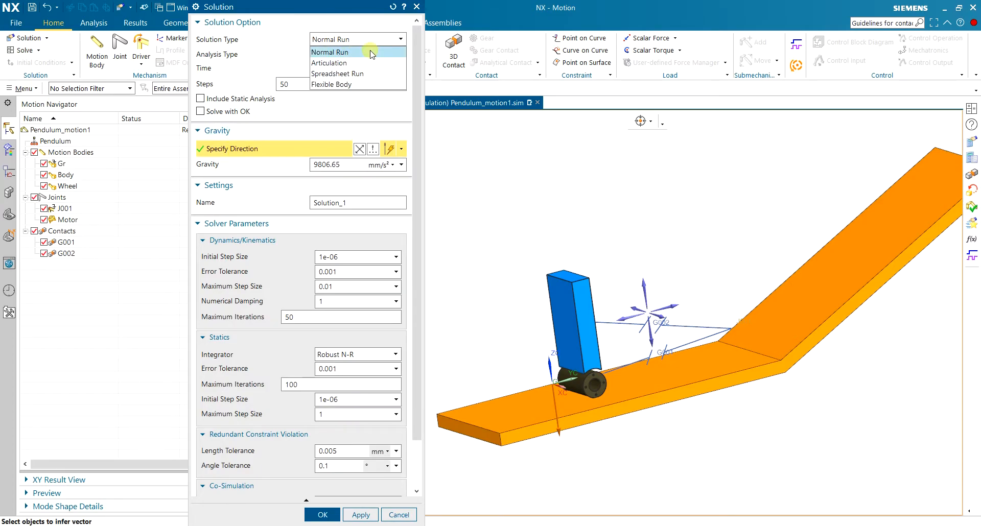
{"action": "left_click", "coordinate": [332, 52]}
{"action": "left_click", "coordinate": [332, 55]}
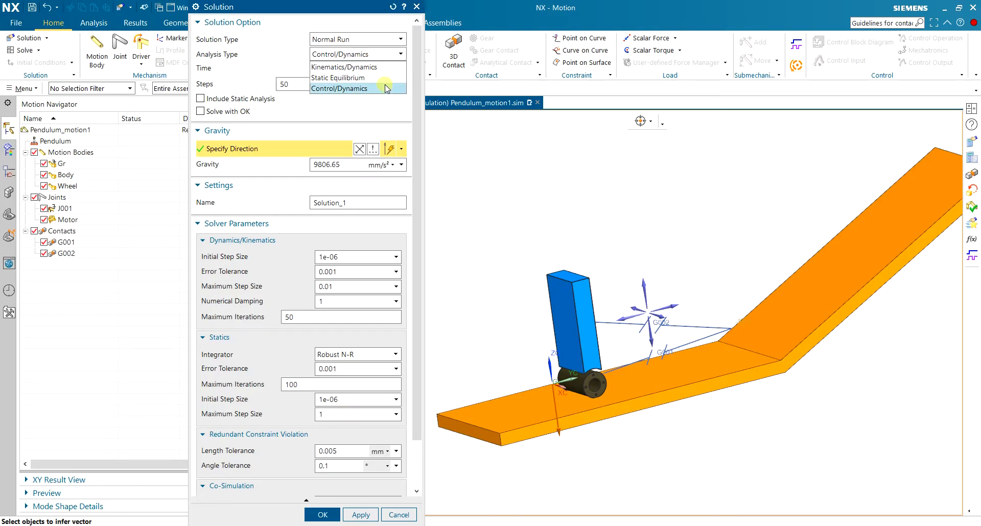
{"action": "left_click", "coordinate": [327, 90]}
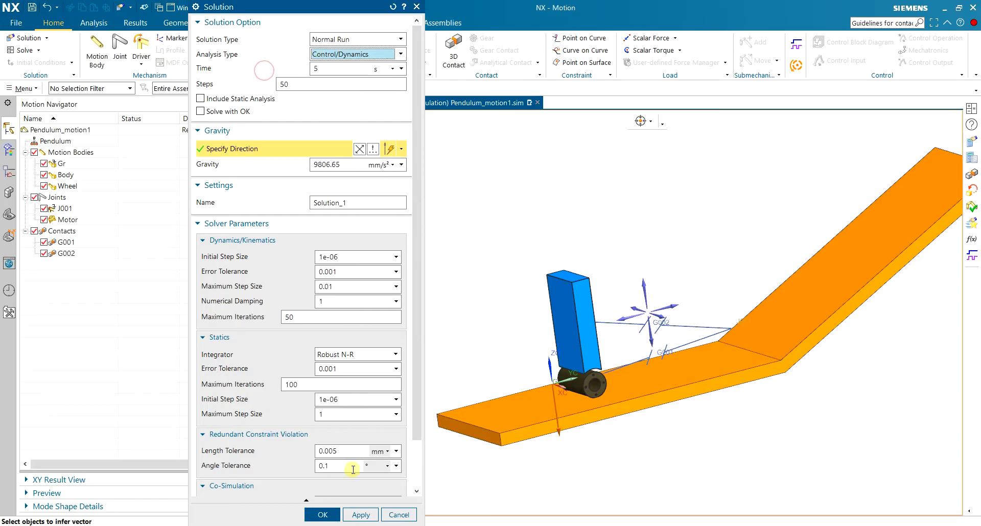
{"action": "left_click", "coordinate": [404, 516]}
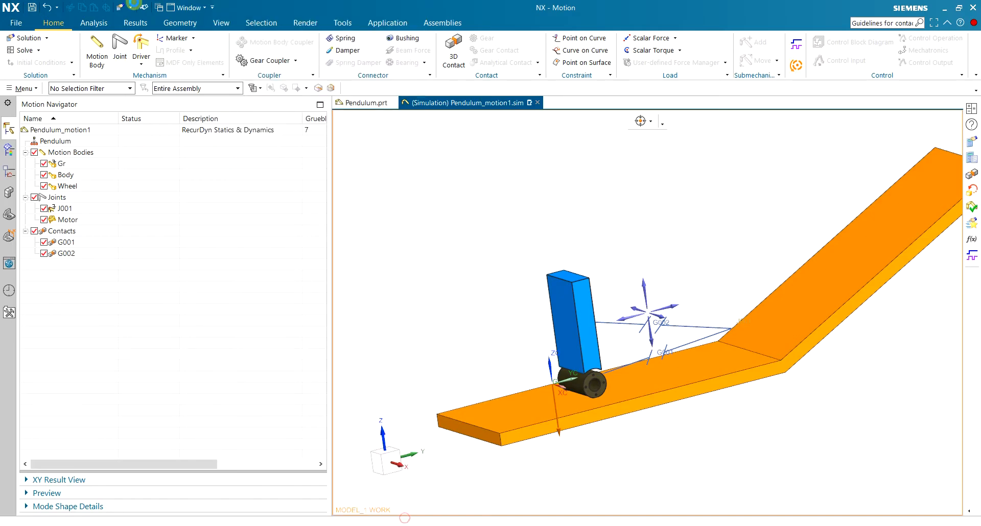
Step: Review the simulation environment's analysis types and RecurDyn solution options, keeping Dynamics with Motor Driver and Co-Simulation
{"action": "left_click", "coordinate": [48, 39]}
{"action": "left_click", "coordinate": [26, 60]}
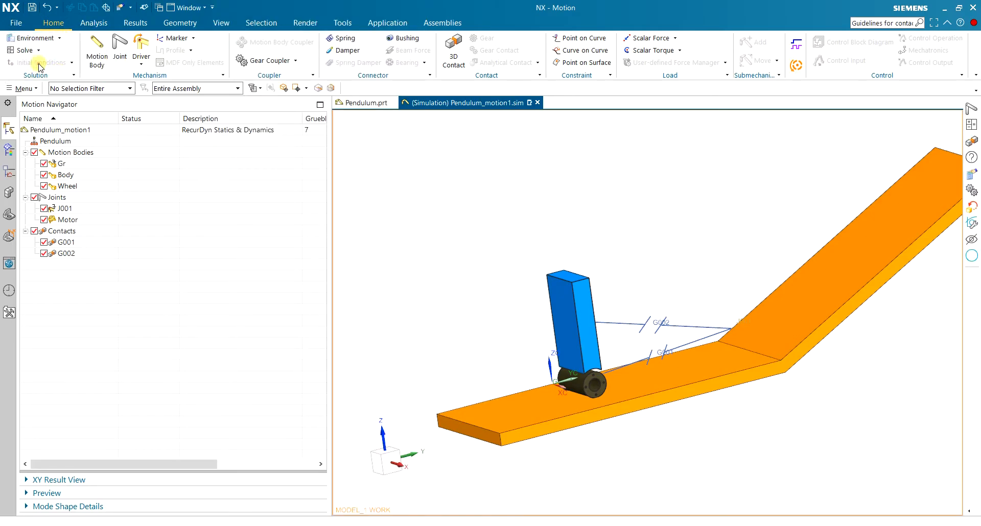
{"action": "left_click", "coordinate": [276, 168]}
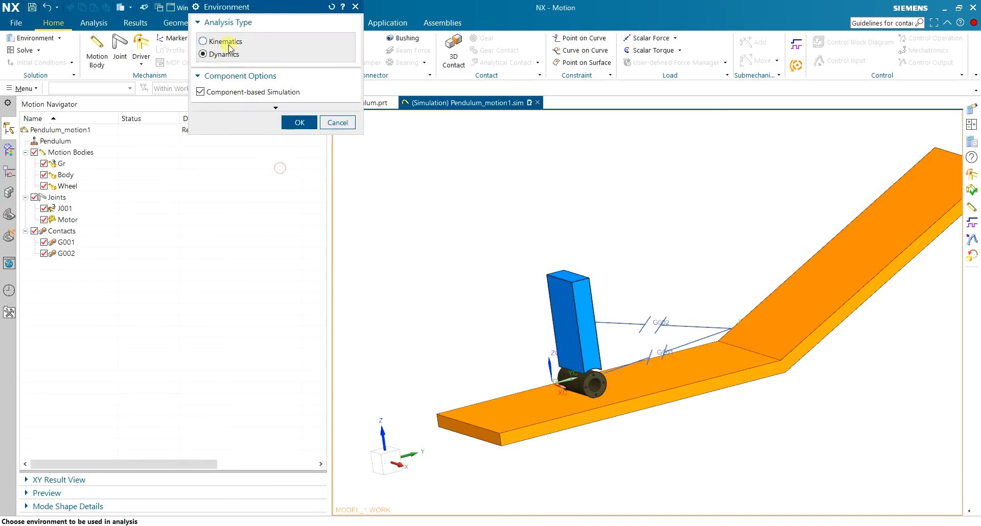
{"action": "left_click_drag", "start_coordinate": [237, 9], "coordinate": [258, 77]}
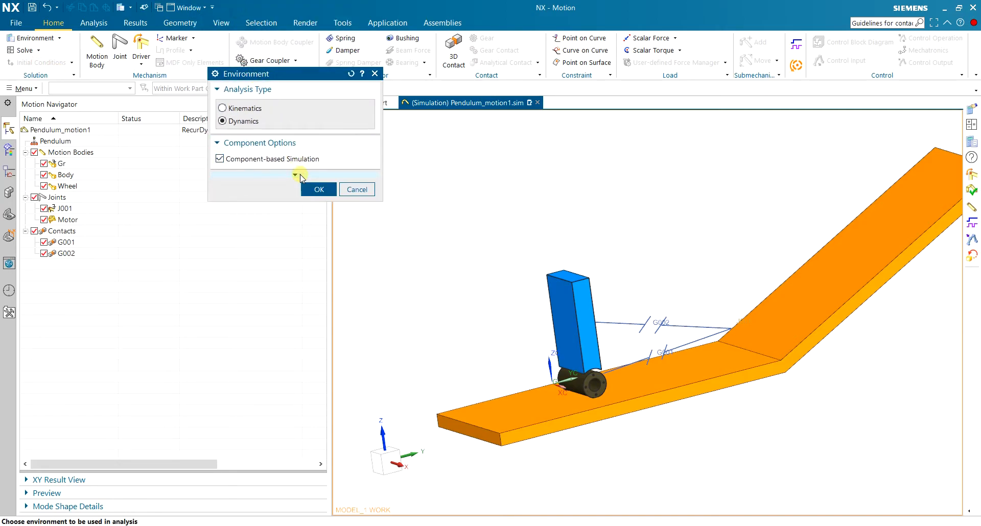
{"action": "left_click", "coordinate": [299, 175]}
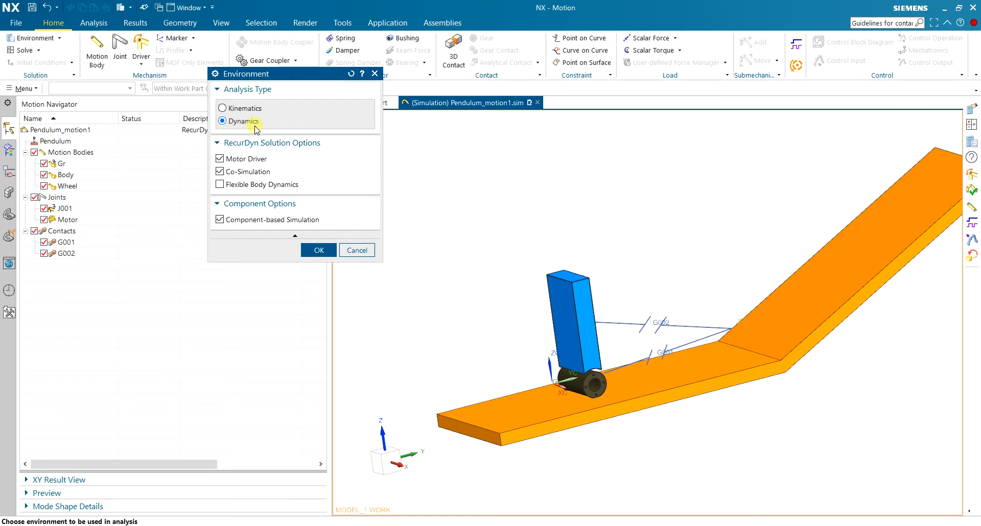
{"action": "left_click", "coordinate": [260, 109]}
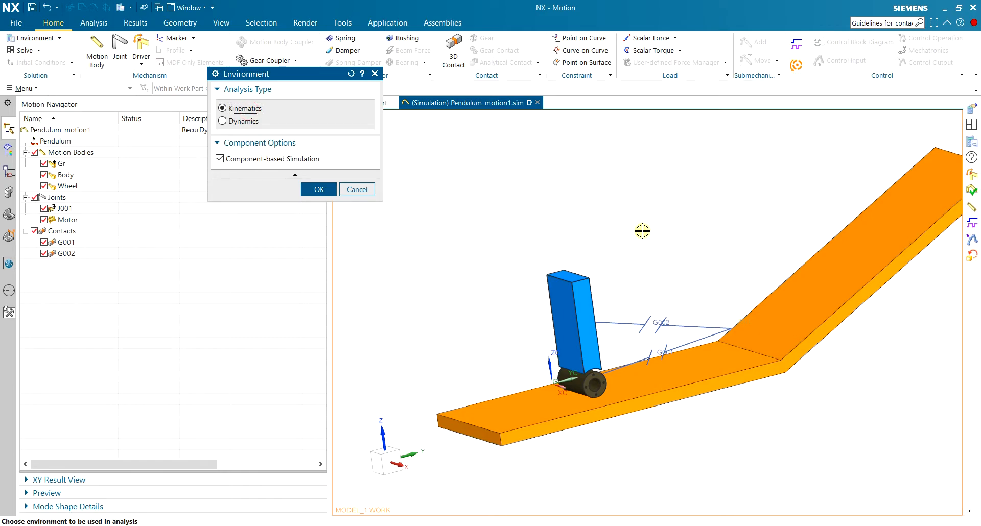
{"action": "left_click", "coordinate": [239, 124]}
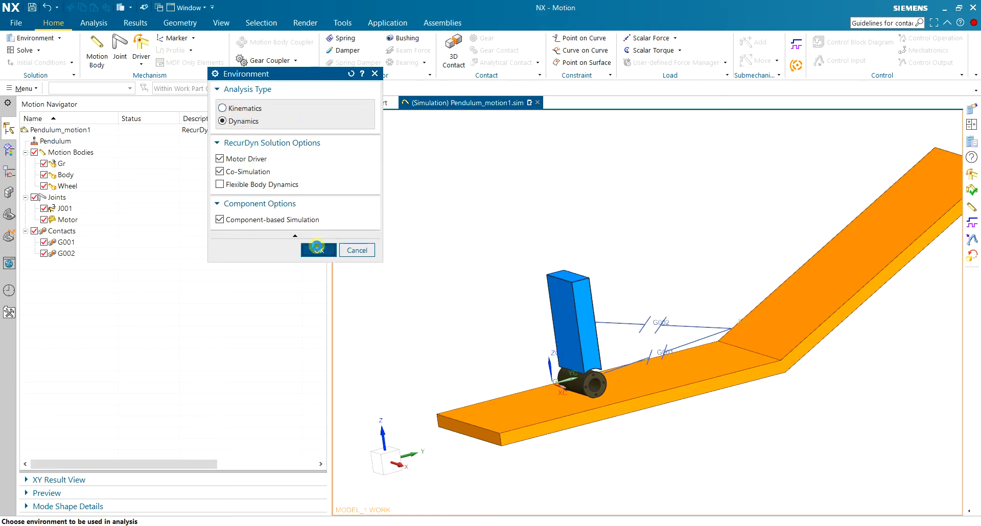
{"action": "left_click", "coordinate": [328, 249]}
Step: Set up a new Normal Run solution with Control/Dynamics analysis, a time of 5 s and 100 steps
{"action": "left_click", "coordinate": [60, 37]}
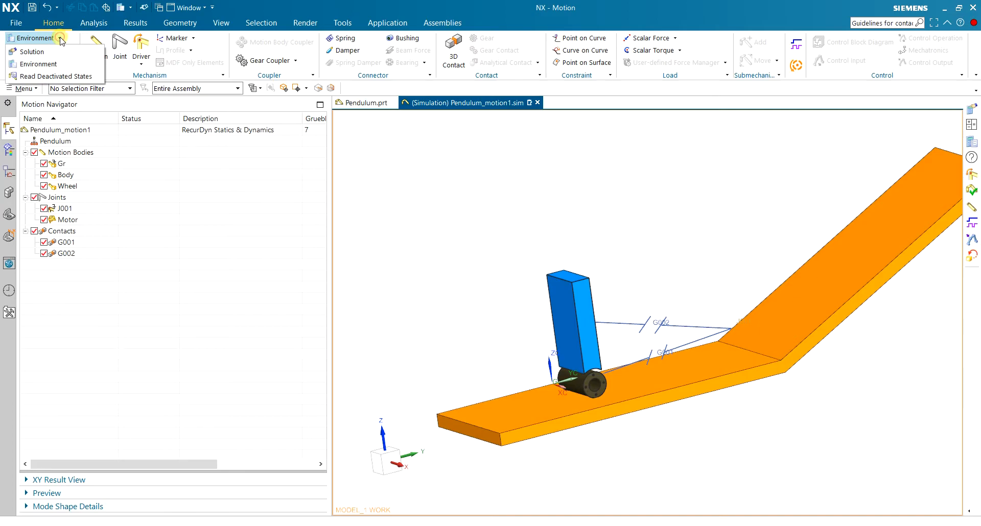
{"action": "left_click", "coordinate": [51, 51]}
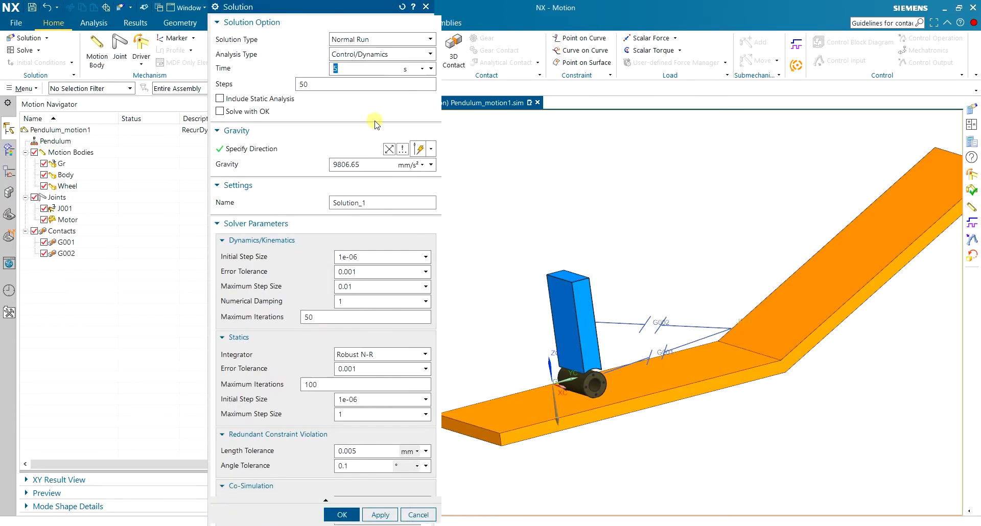
{"action": "left_click", "coordinate": [399, 54]}
{"action": "left_click", "coordinate": [399, 59]}
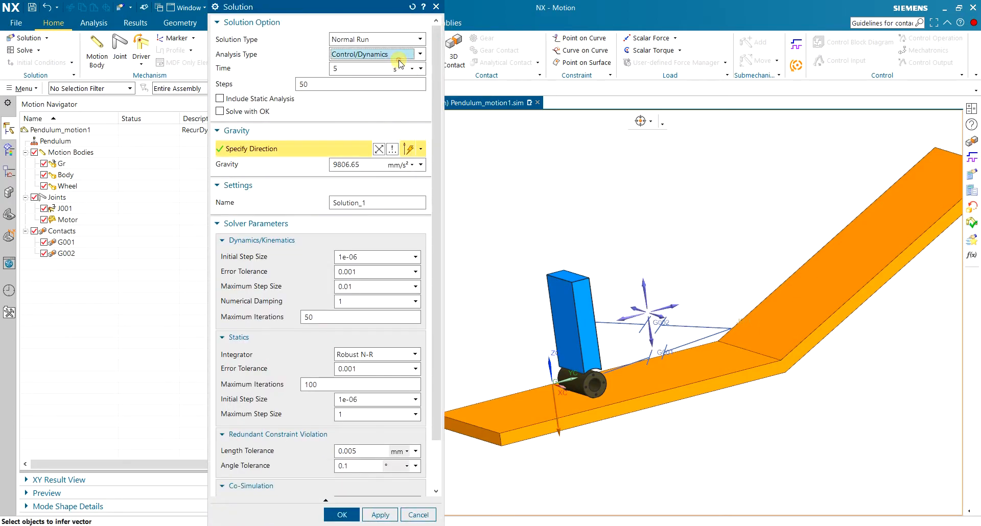
{"action": "left_click", "coordinate": [338, 68]}
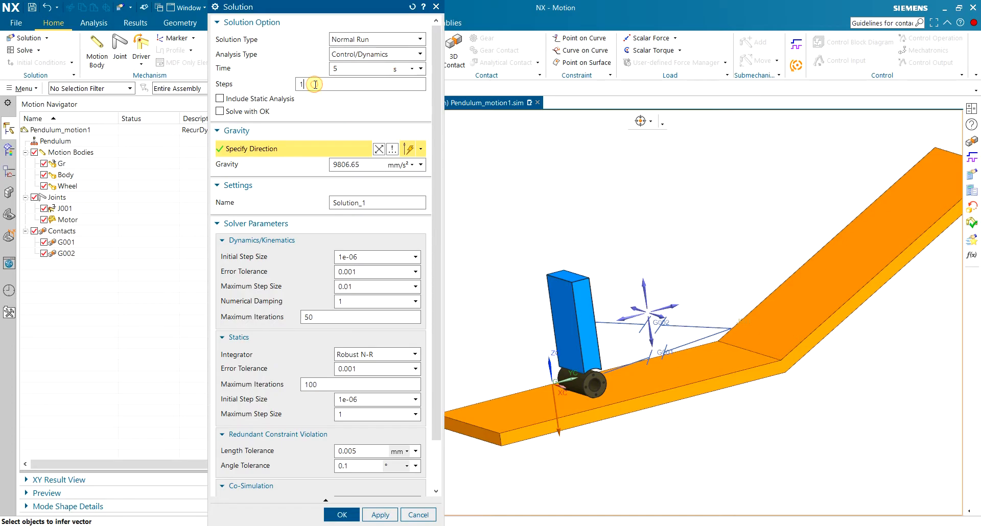
{"action": "key", "text": "Tab"}
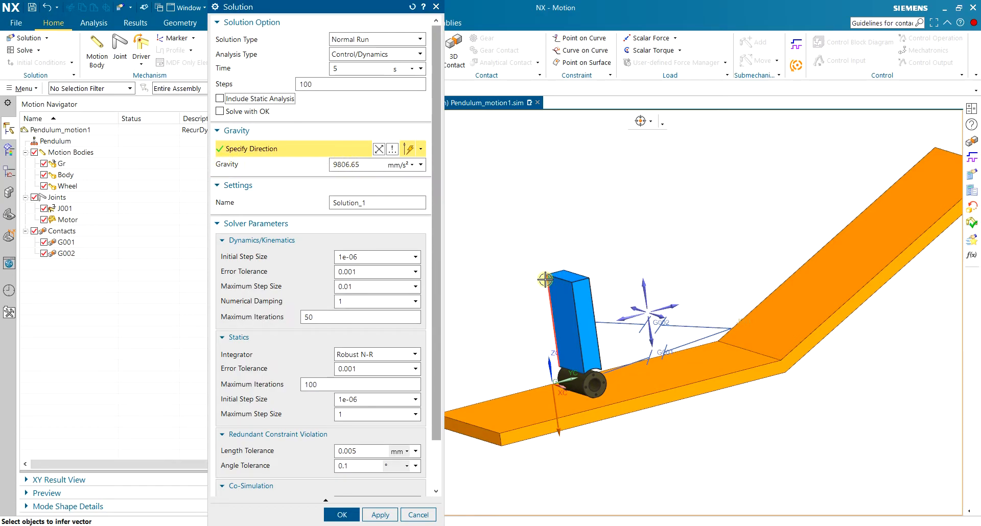
Step: Check the gravity direction and solver parameters, and create the solution with its remaining settings unchanged
{"action": "middle_click_drag", "start_coordinate": [521, 274], "coordinate": [548, 276]}
{"action": "scroll", "coordinate": [548, 276], "scroll_direction": "down", "scroll_amount": 2}
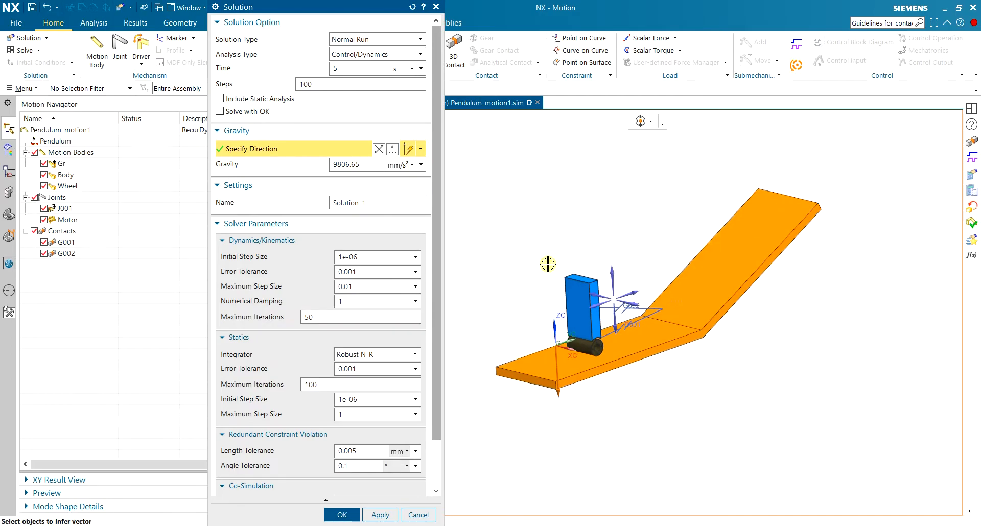
{"action": "scroll", "coordinate": [548, 259], "scroll_direction": "up", "scroll_amount": 2}
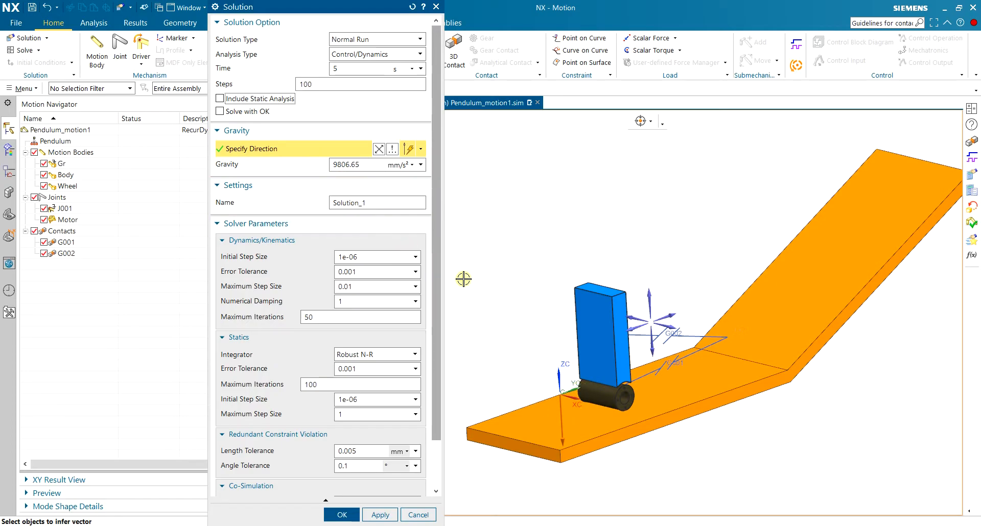
{"action": "scroll", "coordinate": [536, 278], "scroll_direction": "down", "scroll_amount": 5}
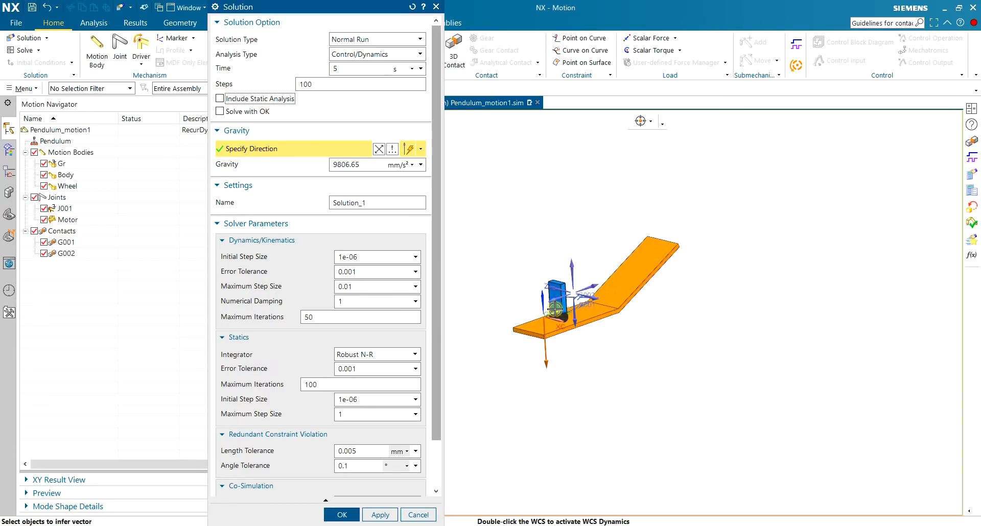
{"action": "scroll", "coordinate": [554, 310], "scroll_direction": "up", "scroll_amount": 5}
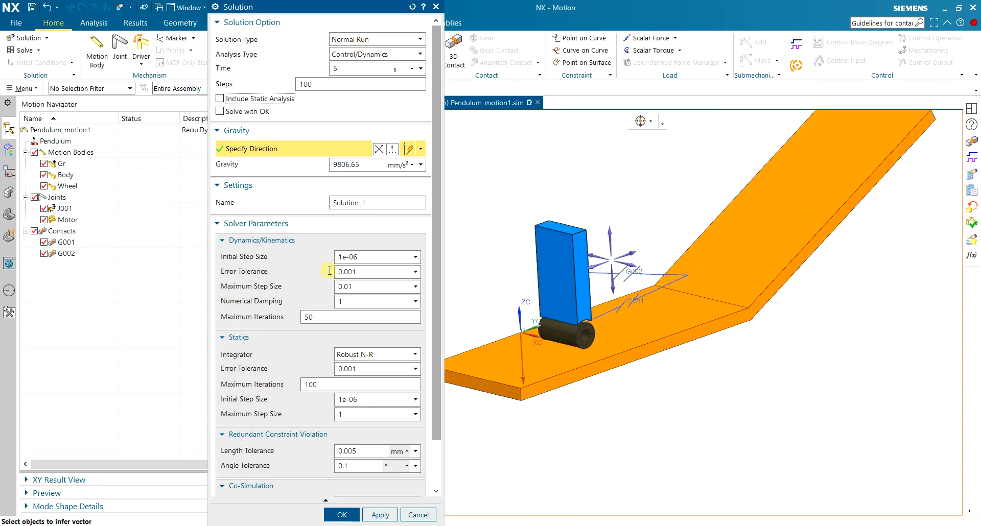
{"action": "scroll", "coordinate": [301, 251], "scroll_direction": "down", "scroll_amount": 3}
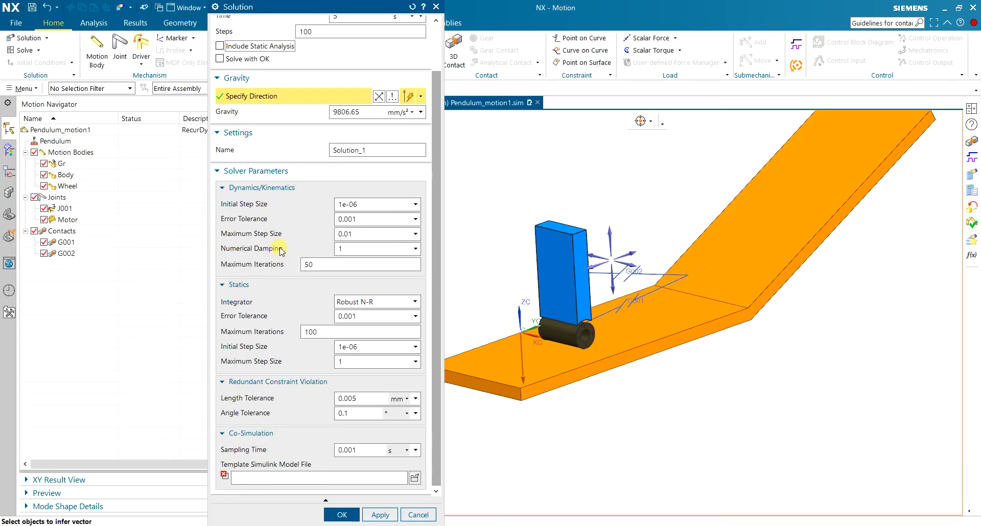
{"action": "scroll", "coordinate": [281, 250], "scroll_direction": "up", "scroll_amount": 3}
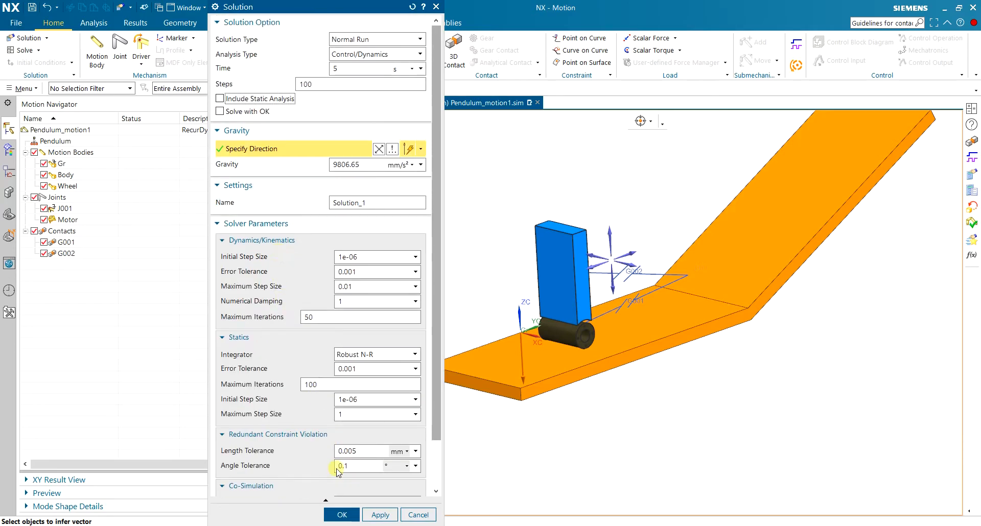
{"action": "left_click", "coordinate": [342, 514]}
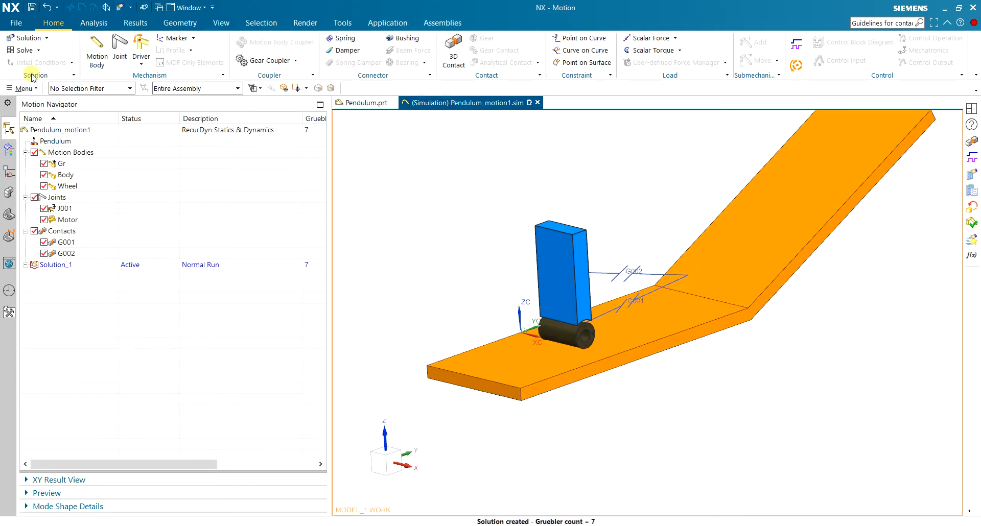
Step: Solve the new motion solution and play its result animation to the end
{"action": "left_click", "coordinate": [21, 50]}
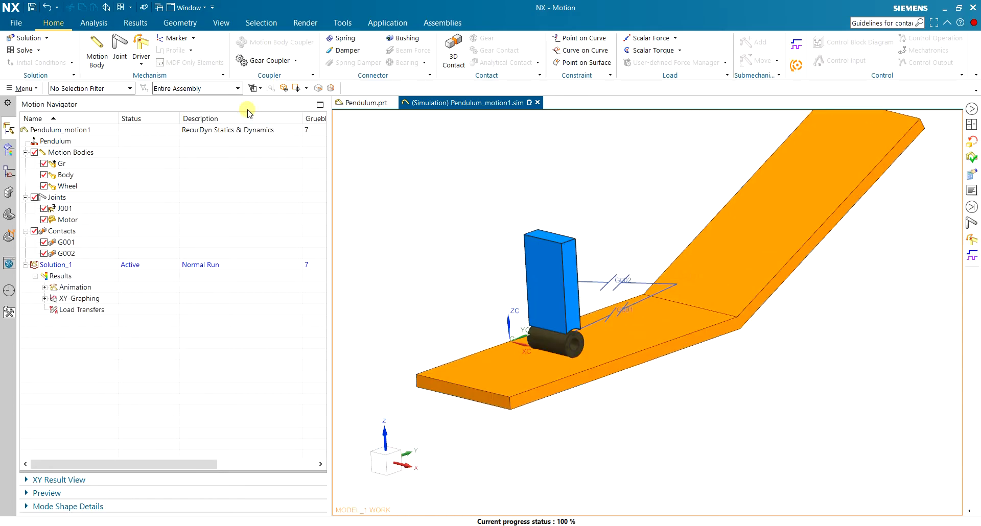
{"action": "left_click", "coordinate": [136, 23]}
{"action": "left_click", "coordinate": [152, 42]}
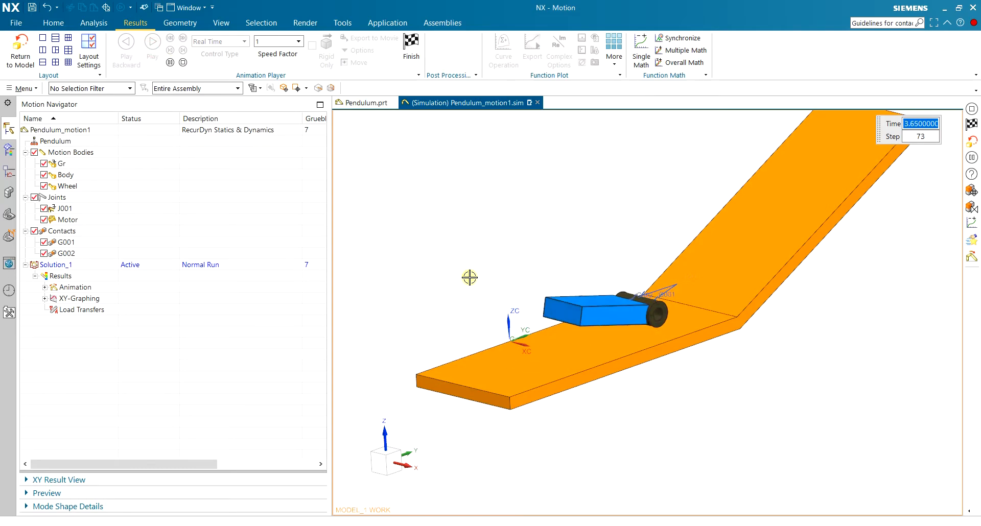
{"action": "mouse_move", "coordinate": [596, 252]}
{"action": "middle_mouse_down"}
{"action": "mouse_move", "coordinate": [600, 244]}
{"action": "mouse_move", "coordinate": [580, 241]}
{"action": "middle_mouse_up"}
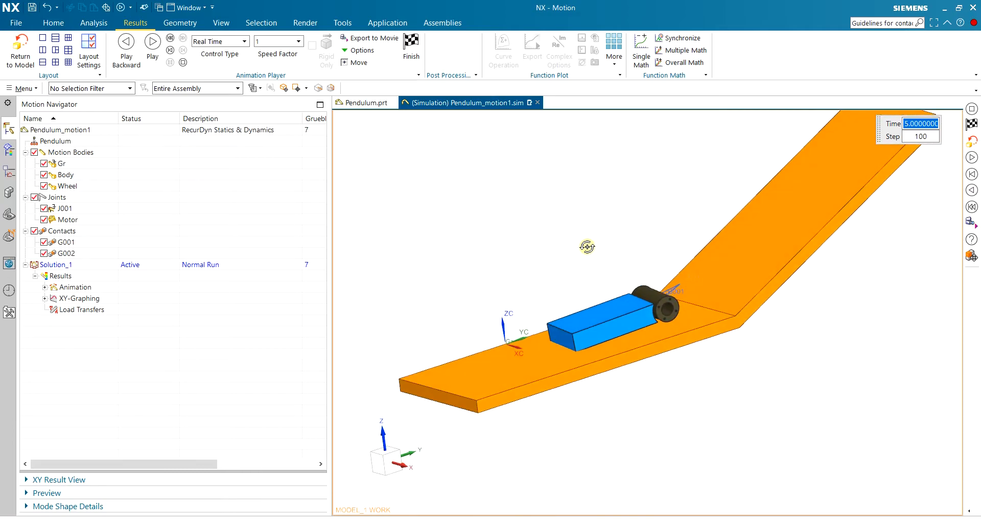
{"action": "scroll", "coordinate": [609, 227], "scroll_direction": "up", "scroll_amount": 3}
{"action": "scroll", "coordinate": [609, 227], "scroll_direction": "down", "scroll_amount": 2}
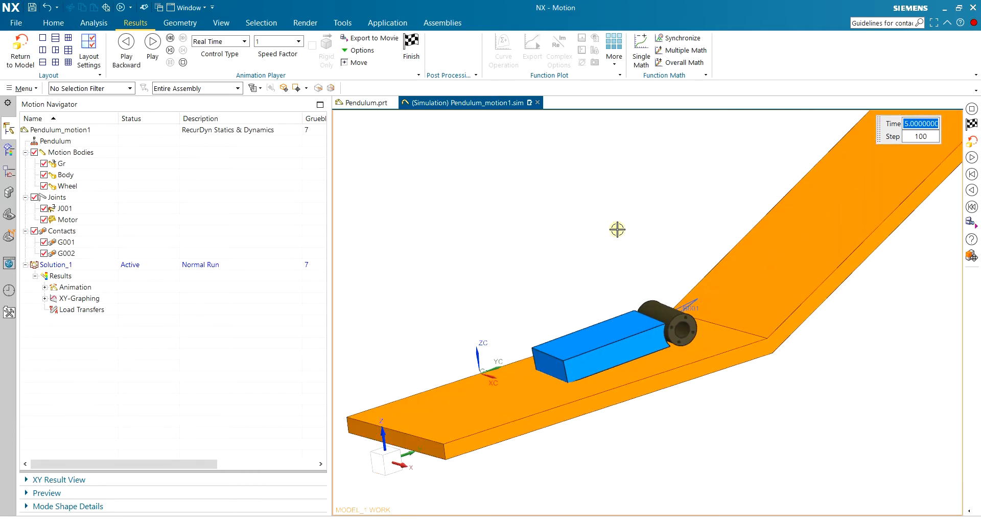
{"action": "middle_click_drag", "start_coordinate": [631, 228], "coordinate": [614, 224]}
Step: Replay the animation from its start in a straight side view, and finish the playback
{"action": "key", "text": "F8"}
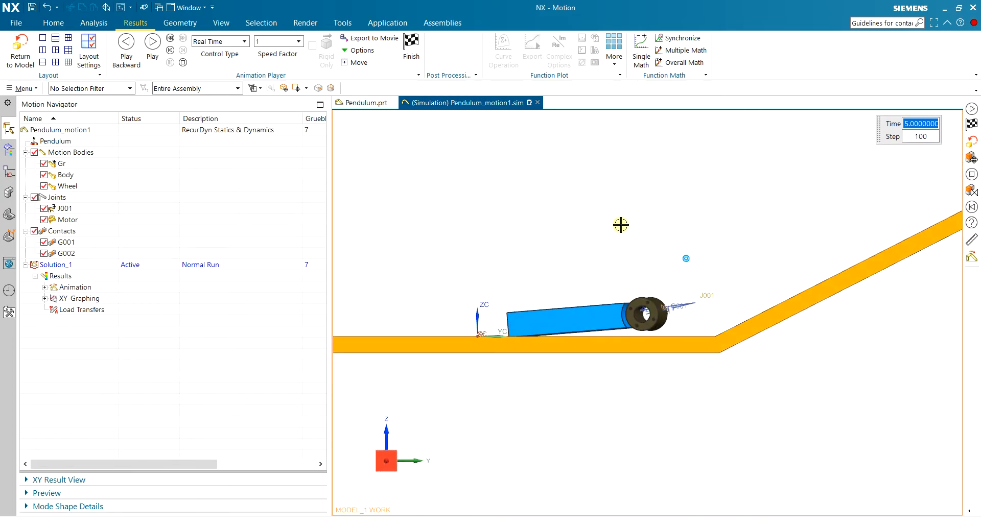
{"action": "left_click", "coordinate": [171, 39]}
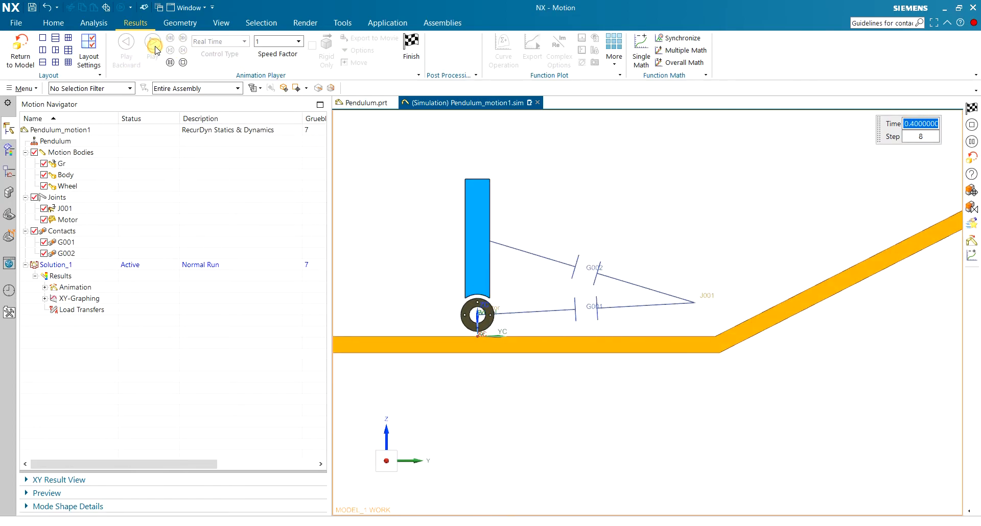
{"action": "scroll", "coordinate": [559, 333], "scroll_direction": "up", "scroll_amount": 2}
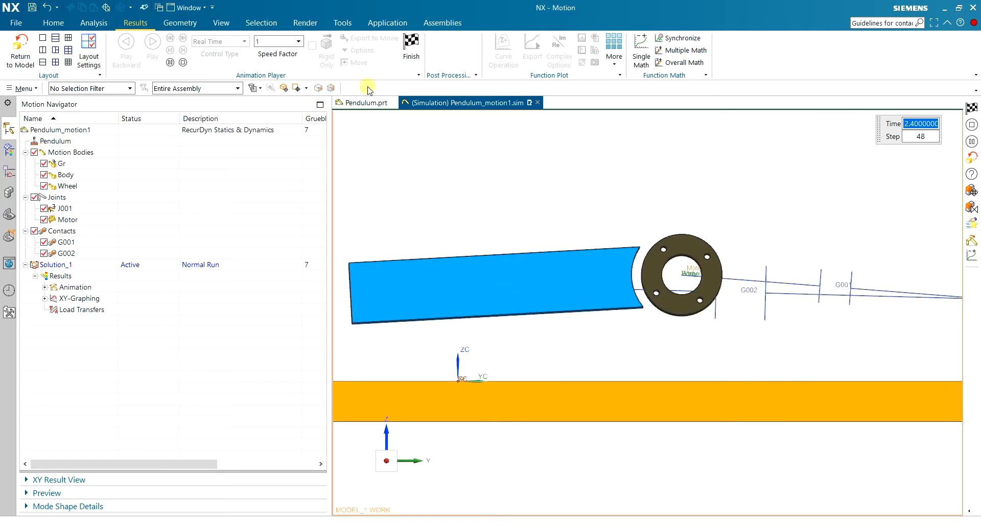
{"action": "left_click", "coordinate": [409, 52]}
Step: Step the animation back and forth from its start through step 3, examining the wheel's lower edge against the track
{"action": "scroll", "coordinate": [462, 376], "scroll_direction": "up", "scroll_amount": 10}
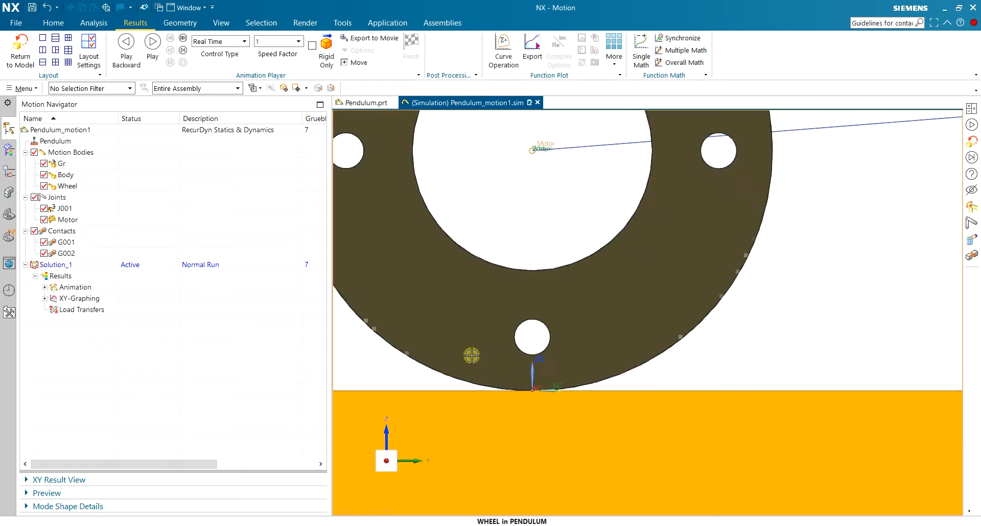
{"action": "scroll", "coordinate": [573, 383], "scroll_direction": "up", "scroll_amount": 2}
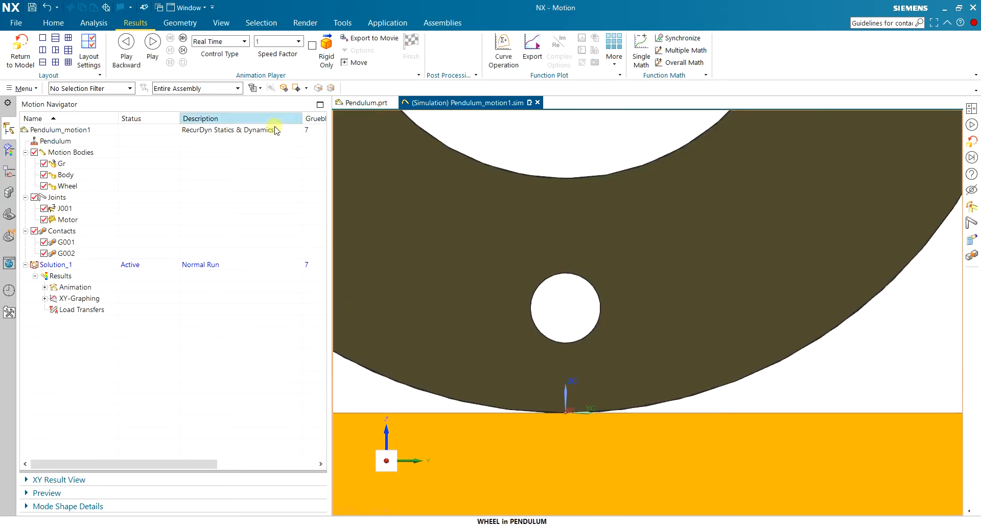
{"action": "left_click", "coordinate": [182, 50]}
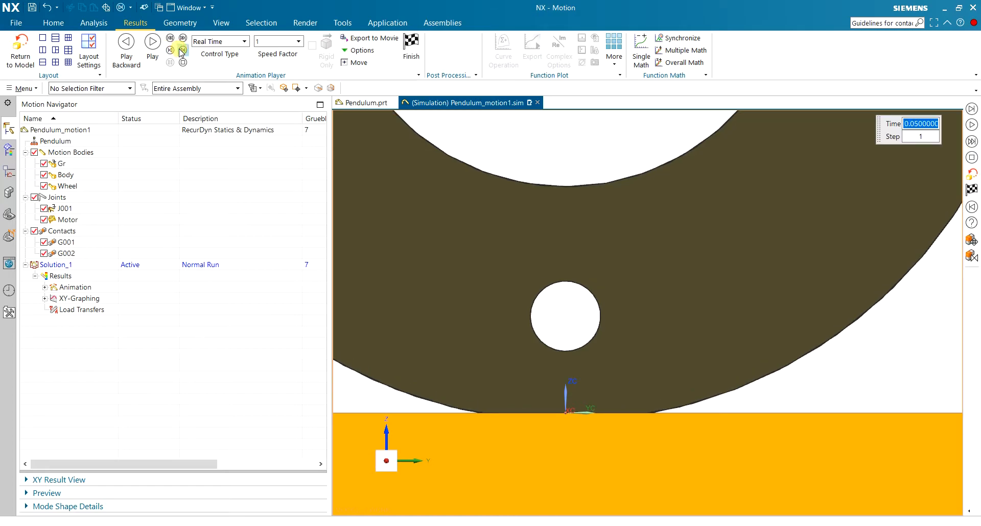
{"action": "left_click", "coordinate": [169, 50]}
{"action": "left_click", "coordinate": [182, 50]}
{"action": "left_click", "coordinate": [170, 50]}
{"action": "left_click", "coordinate": [182, 50]}
{"action": "left_click", "coordinate": [152, 43]}
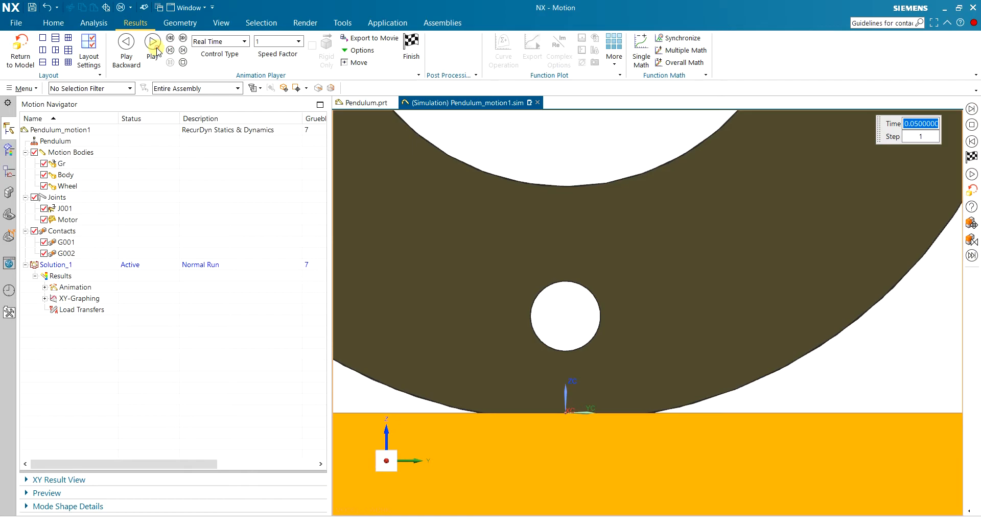
{"action": "left_click", "coordinate": [182, 62]}
{"action": "left_click", "coordinate": [183, 51]}
{"action": "left_click", "coordinate": [183, 51]}
{"action": "left_click", "coordinate": [183, 50]}
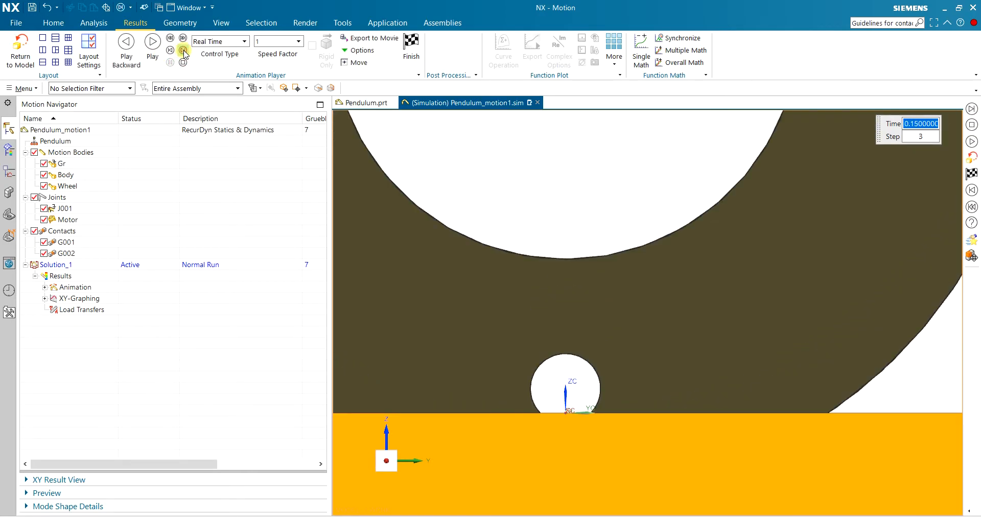
Step: Examine the contact between the wheel and the track at animation step 3 from angled and side views
{"action": "scroll", "coordinate": [574, 322], "scroll_direction": "down", "scroll_amount": 4}
{"action": "scroll", "coordinate": [554, 307], "scroll_direction": "up", "scroll_amount": 2}
{"action": "scroll", "coordinate": [545, 303], "scroll_direction": "down", "scroll_amount": 2}
{"action": "scroll", "coordinate": [545, 303], "scroll_direction": "down", "scroll_amount": 6}
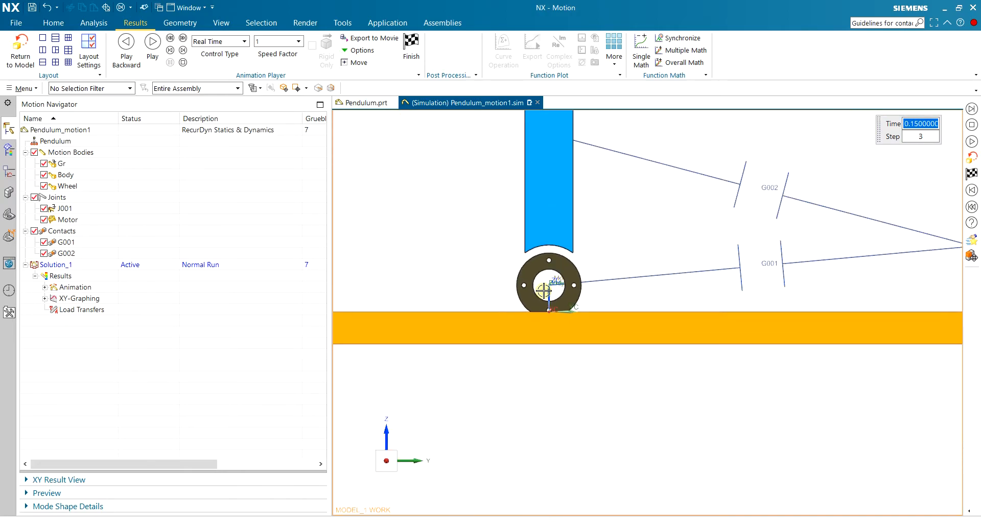
{"action": "middle_click_drag", "start_coordinate": [545, 281], "coordinate": [573, 286]}
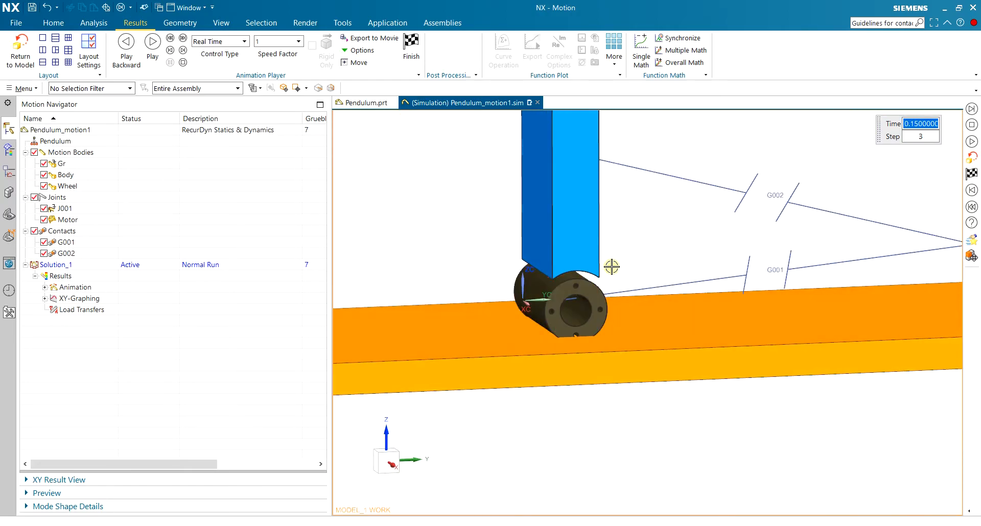
{"action": "scroll", "coordinate": [612, 267], "scroll_direction": "up", "scroll_amount": 2}
{"action": "scroll", "coordinate": [612, 267], "scroll_direction": "up", "scroll_amount": 1}
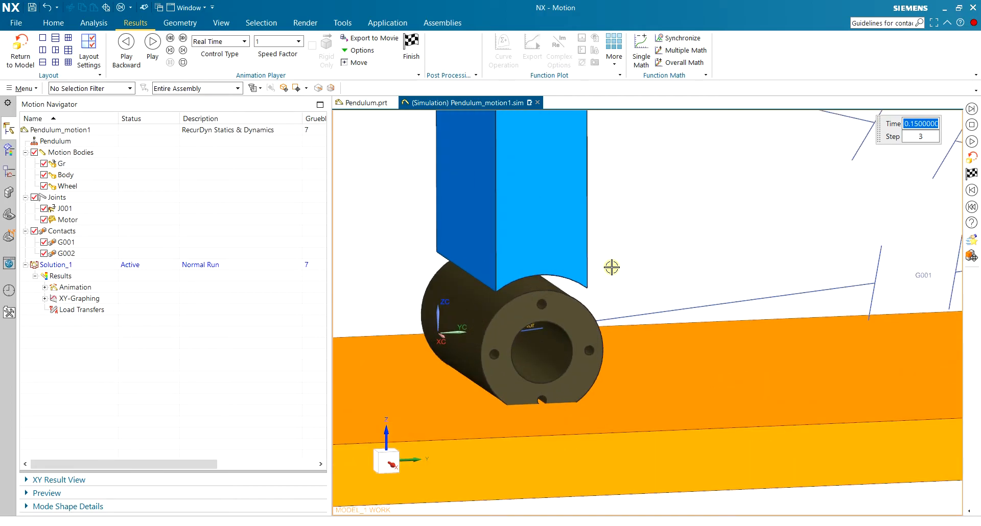
{"action": "middle_click_drag", "start_coordinate": [637, 282], "coordinate": [623, 268]}
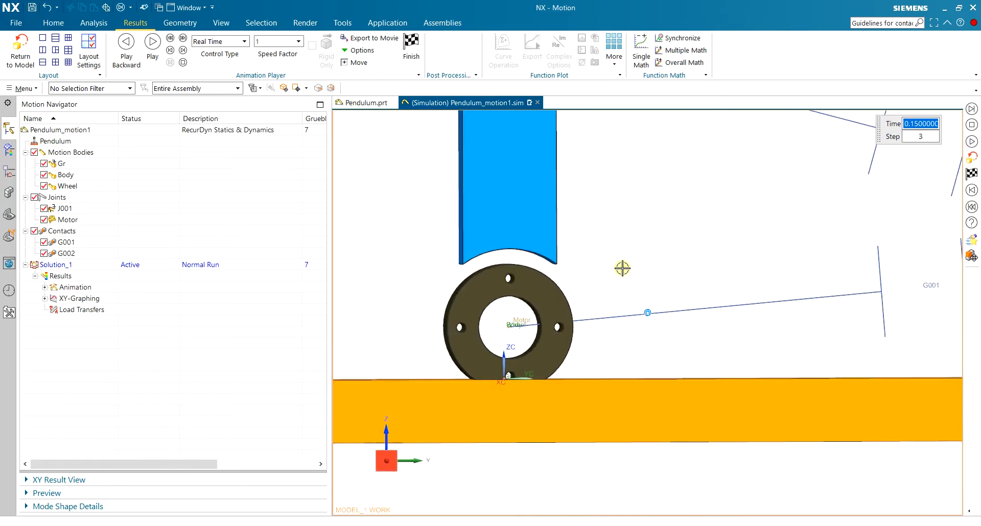
{"action": "scroll", "coordinate": [425, 340], "scroll_direction": "up", "scroll_amount": 1}
{"action": "scroll", "coordinate": [562, 430], "scroll_direction": "up", "scroll_amount": 2}
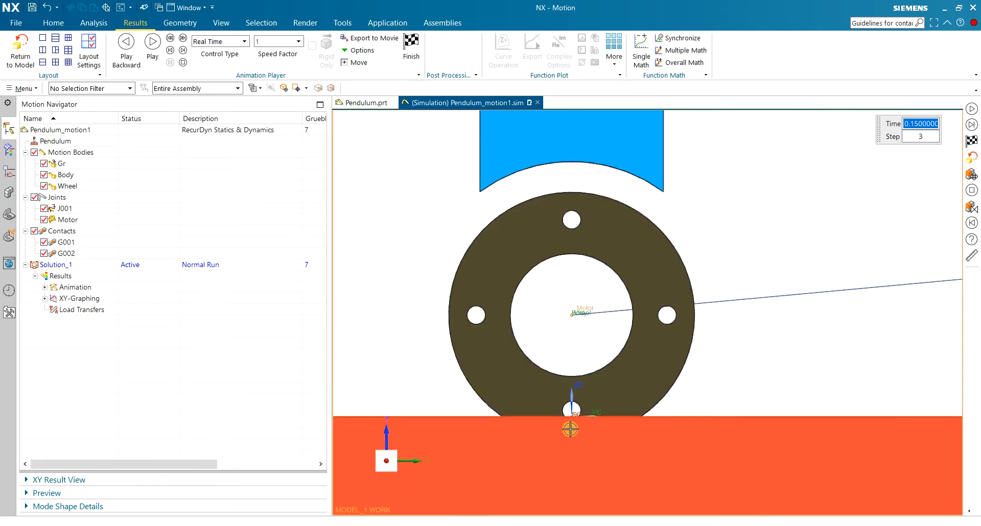
Step: Inspect the wheel's overlap with the track up close at animation step 3, and highlight the bodies joined by contact G001
{"action": "scroll", "coordinate": [571, 430], "scroll_direction": "up", "scroll_amount": 4}
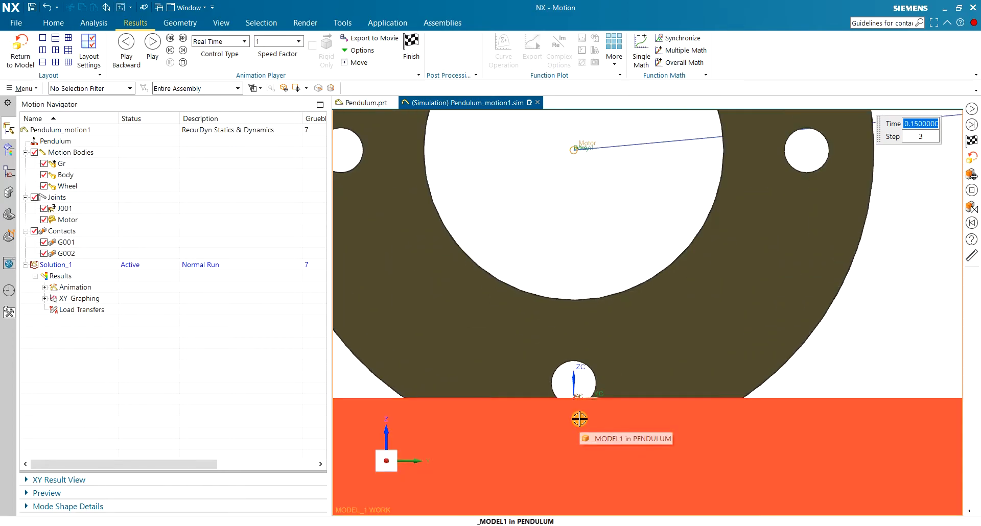
{"action": "scroll", "coordinate": [579, 419], "scroll_direction": "down", "scroll_amount": 4}
{"action": "middle_click_drag", "start_coordinate": [474, 393], "coordinate": [494, 400]}
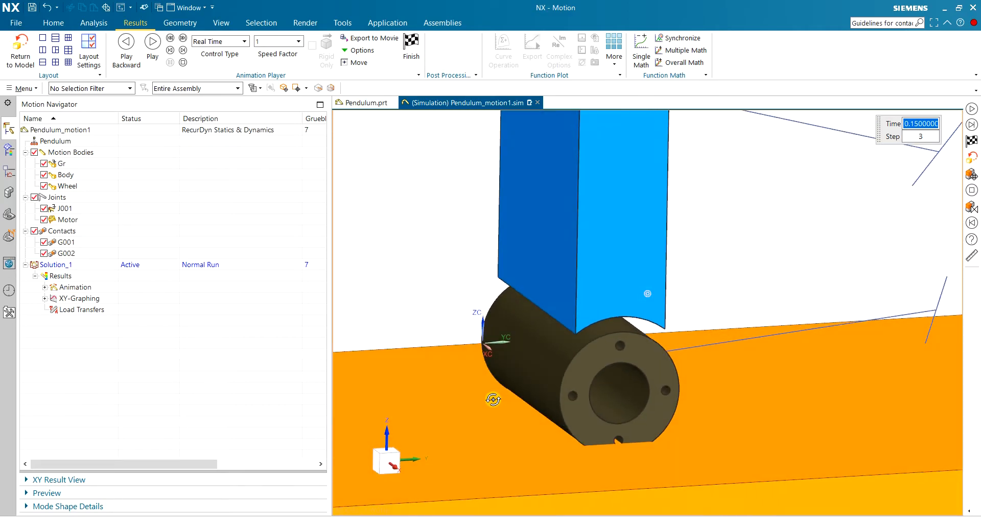
{"action": "scroll", "coordinate": [582, 411], "scroll_direction": "down", "scroll_amount": 3}
{"action": "scroll", "coordinate": [582, 413], "scroll_direction": "up", "scroll_amount": 3}
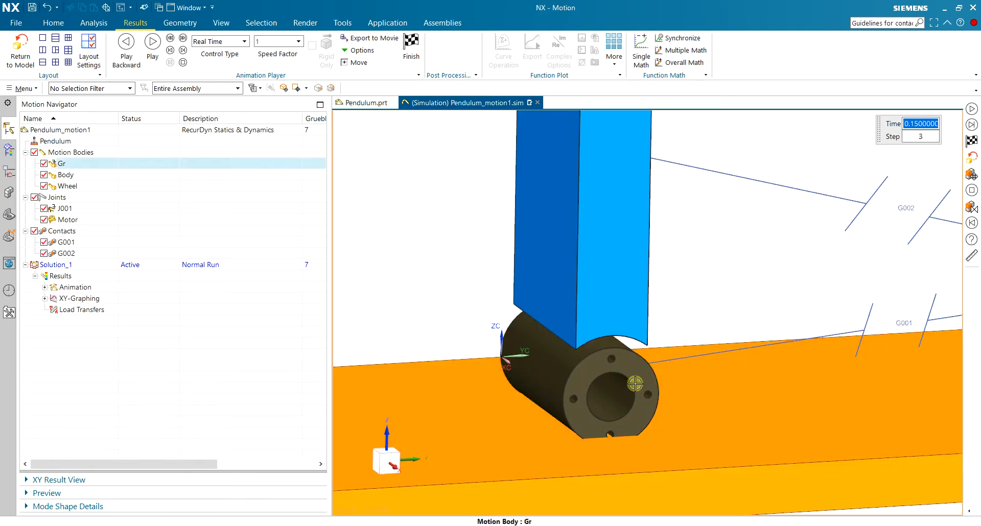
{"action": "key", "text": "F8"}
{"action": "scroll", "coordinate": [581, 403], "scroll_direction": "up", "scroll_amount": 2}
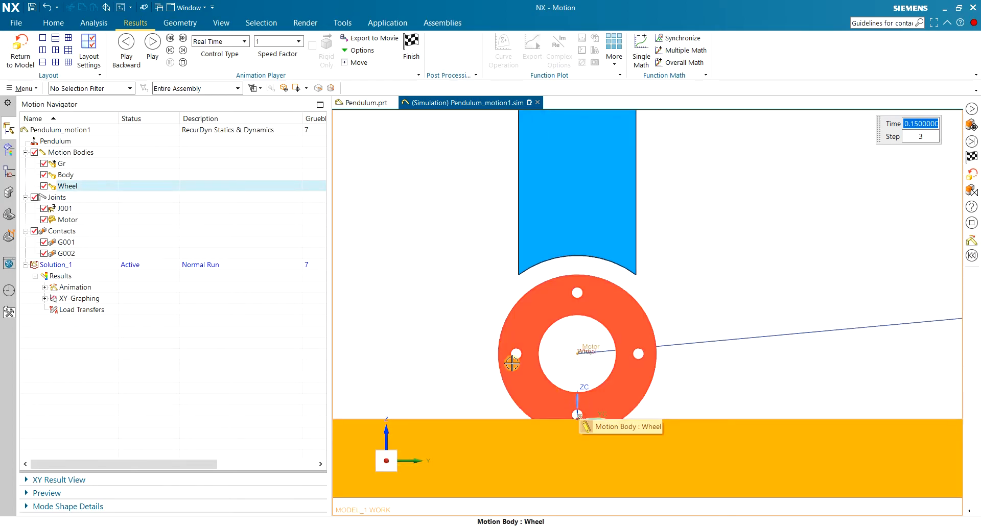
{"action": "left_click", "coordinate": [91, 239]}
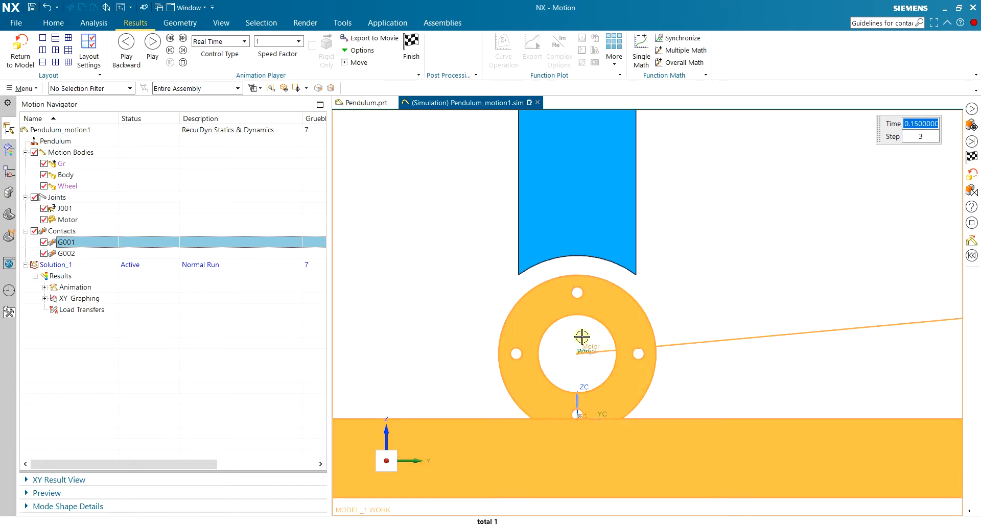
{"action": "left_click", "coordinate": [436, 323]}
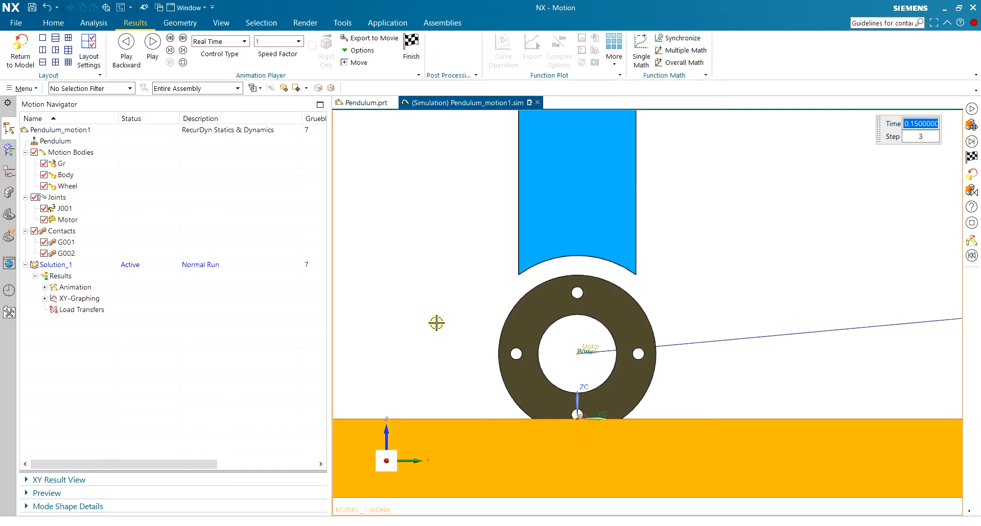
Step: Advance the animation to step 5, and finish the playback to return to the model in an angled view
{"action": "left_click", "coordinate": [183, 49]}
{"action": "left_click", "coordinate": [183, 50]}
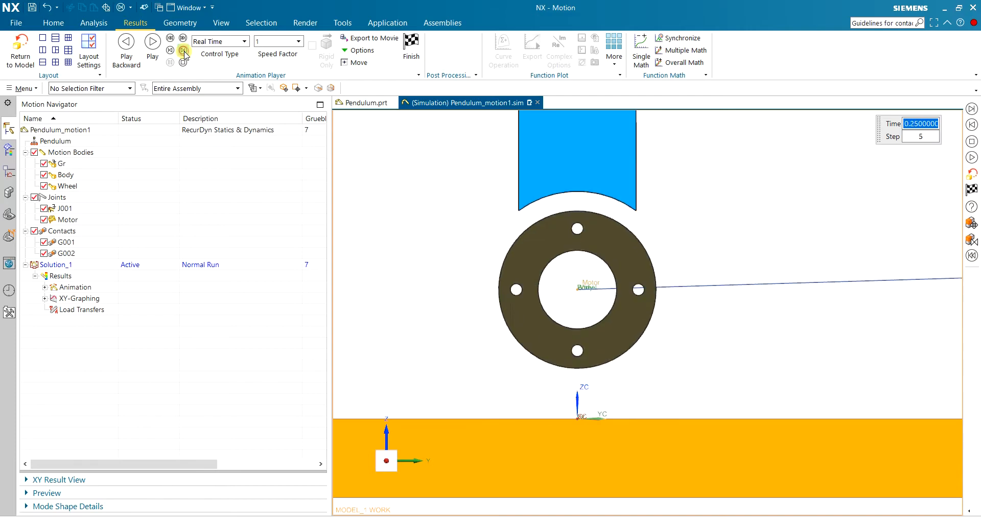
{"action": "left_click", "coordinate": [411, 47]}
{"action": "middle_click_drag", "start_coordinate": [485, 275], "coordinate": [505, 262]}
{"action": "scroll", "coordinate": [529, 213], "scroll_direction": "down", "scroll_amount": 2}
{"action": "scroll", "coordinate": [523, 210], "scroll_direction": "up", "scroll_amount": 3}
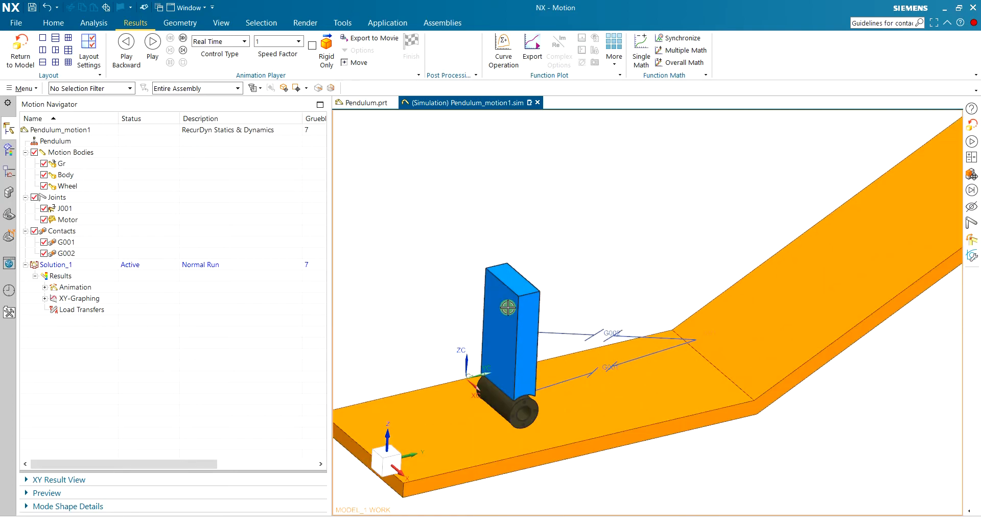
Step: Open the 3D contact G001 for editing, keeping its dialog clear of the model
{"action": "left_click", "coordinate": [74, 242]}
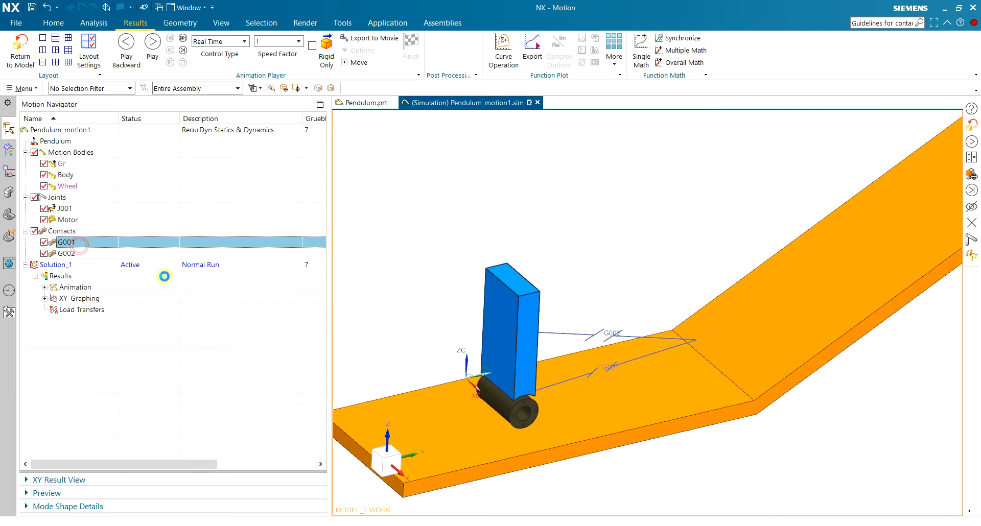
{"action": "left_click_drag", "start_coordinate": [333, 12], "coordinate": [310, 33]}
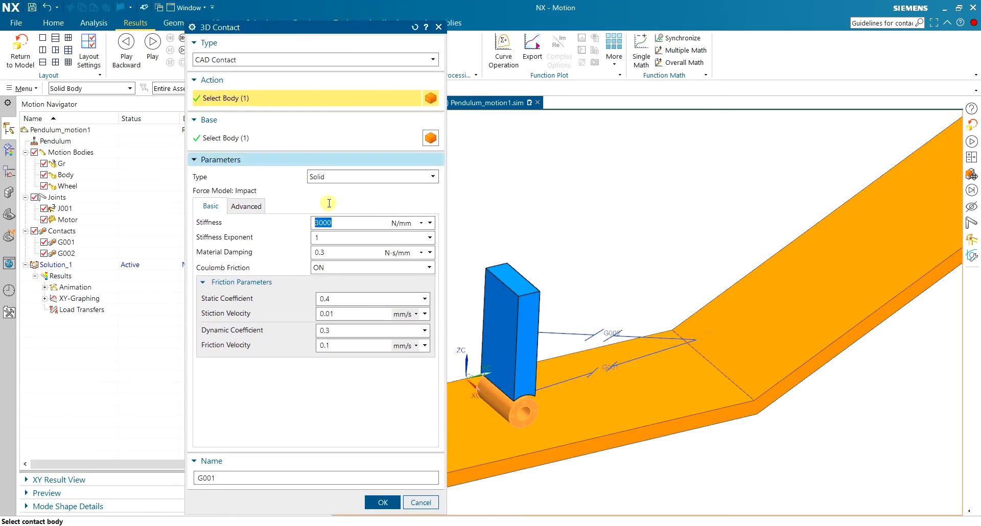
{"action": "left_click_drag", "start_coordinate": [295, 31], "coordinate": [288, 27]}
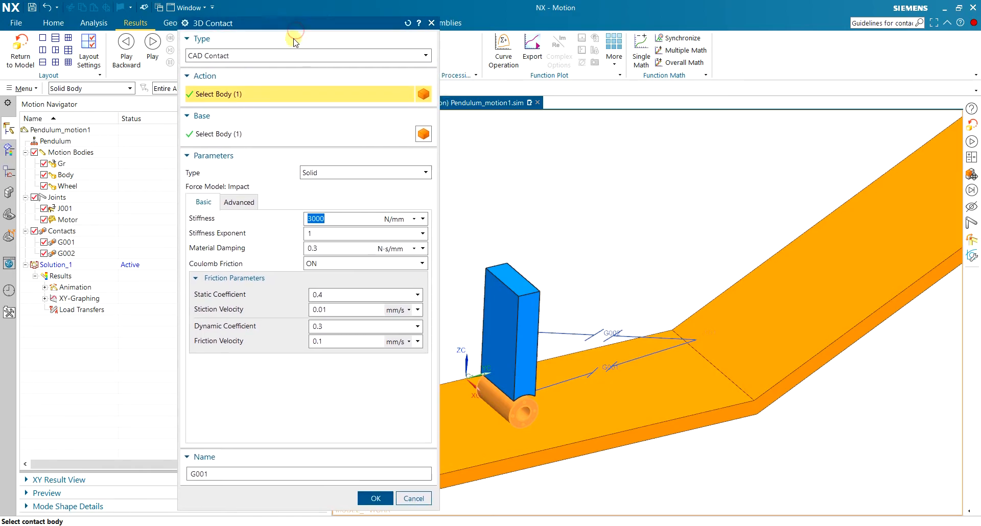
Step: Switch to the browser and read the "Troubleshooting RecurDyn Solid 3D contacts" page of the Simcenter 3D Motion documentation
{"action": "left_click", "coordinate": [481, 525]}
{"action": "left_click", "coordinate": [180, 10]}
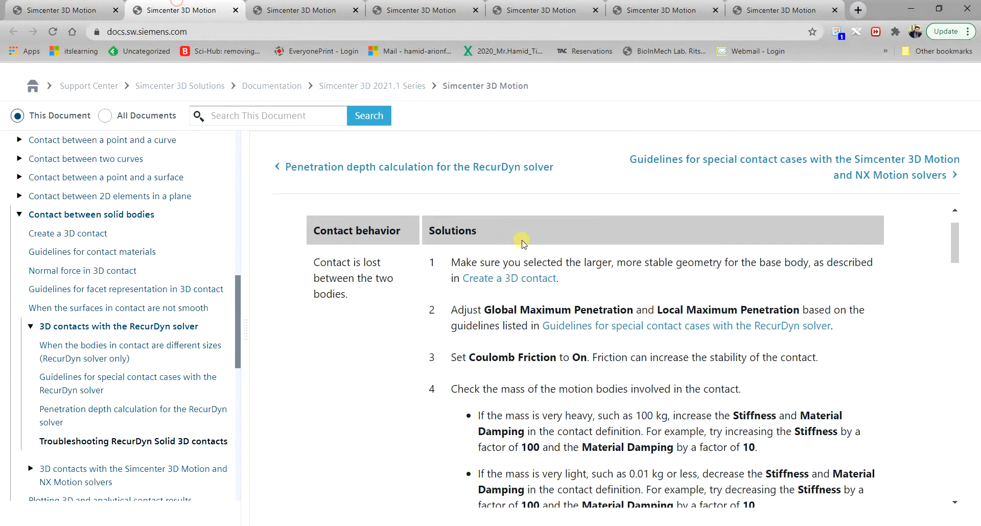
{"action": "scroll", "coordinate": [585, 246], "scroll_direction": "up", "scroll_amount": 1}
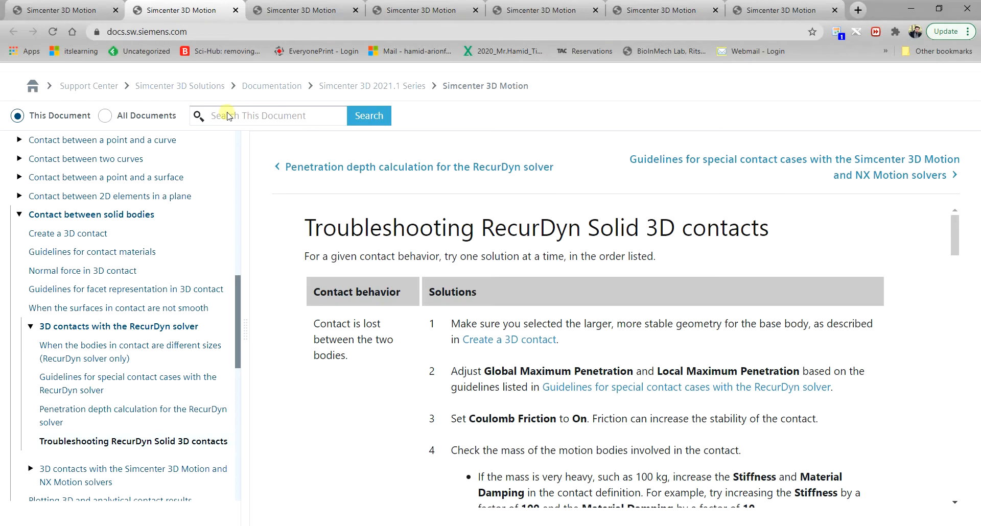
{"action": "scroll", "coordinate": [599, 228], "scroll_direction": "down", "scroll_amount": 5}
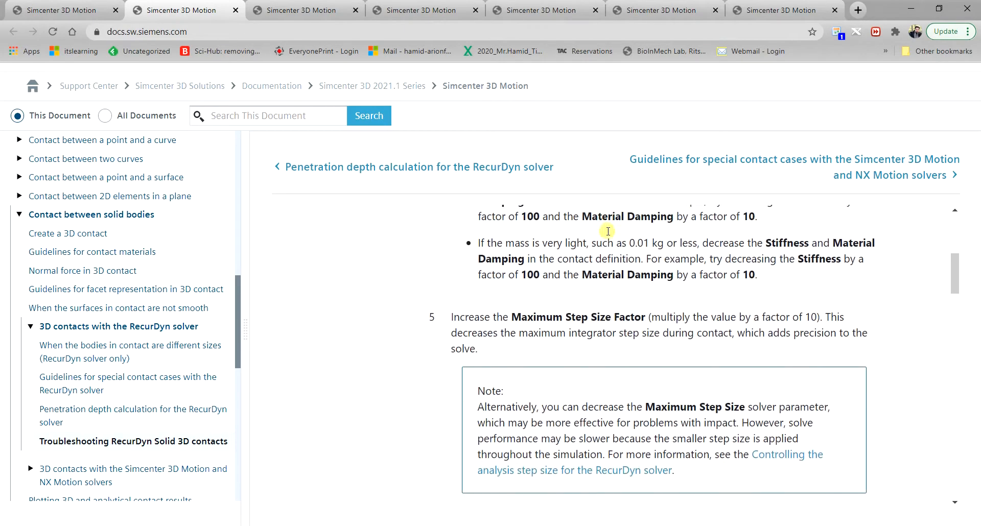
{"action": "scroll", "coordinate": [553, 266], "scroll_direction": "up", "scroll_amount": 4}
{"action": "scroll", "coordinate": [412, 276], "scroll_direction": "down", "scroll_amount": 5}
{"action": "scroll", "coordinate": [411, 276], "scroll_direction": "up", "scroll_amount": 5}
{"action": "scroll", "coordinate": [549, 295], "scroll_direction": "down", "scroll_amount": 8}
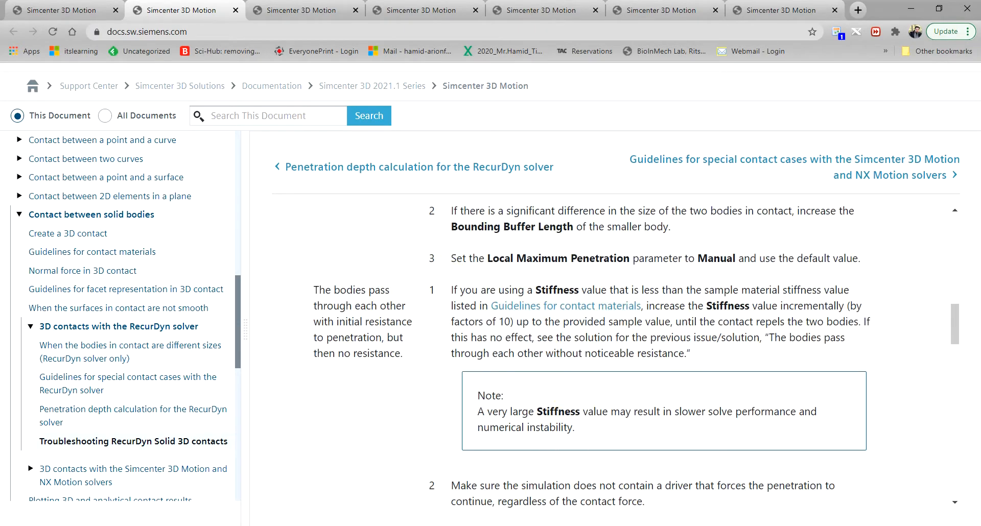
Step: Switch back to NX and set contact G001's Global and Local Maximum Penetration to manual definition with the default values
{"action": "key", "text": "alt+Tab"}
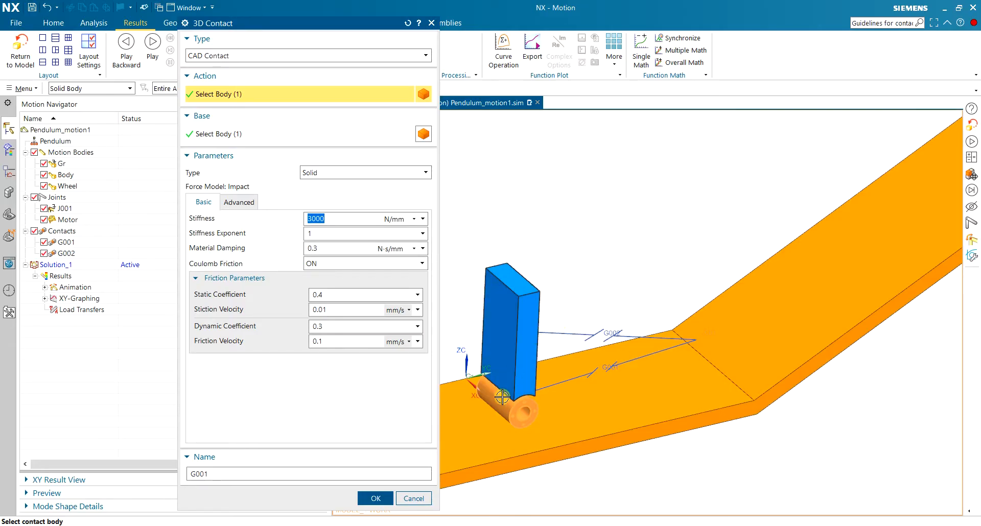
{"action": "scroll", "coordinate": [506, 404], "scroll_direction": "up", "scroll_amount": 1}
{"action": "left_click", "coordinate": [249, 204]}
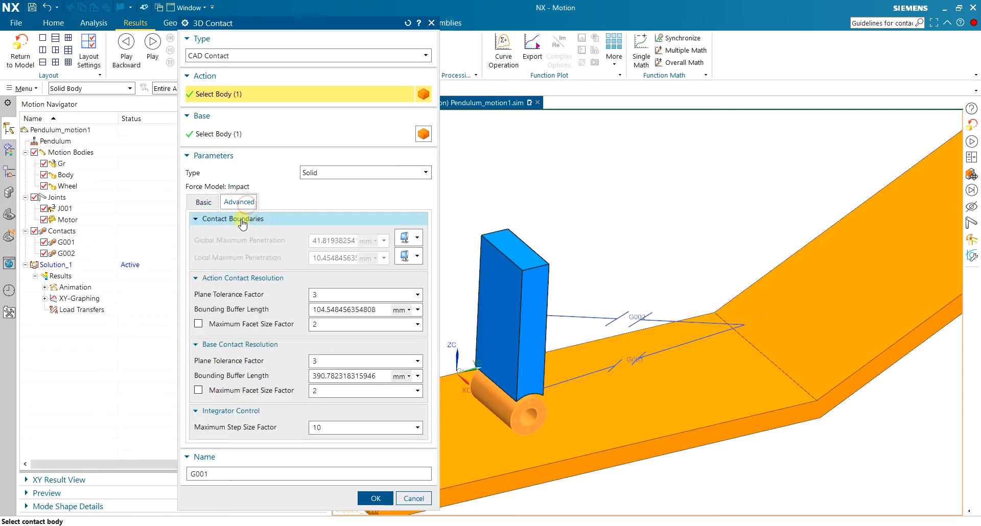
{"action": "left_click", "coordinate": [413, 238]}
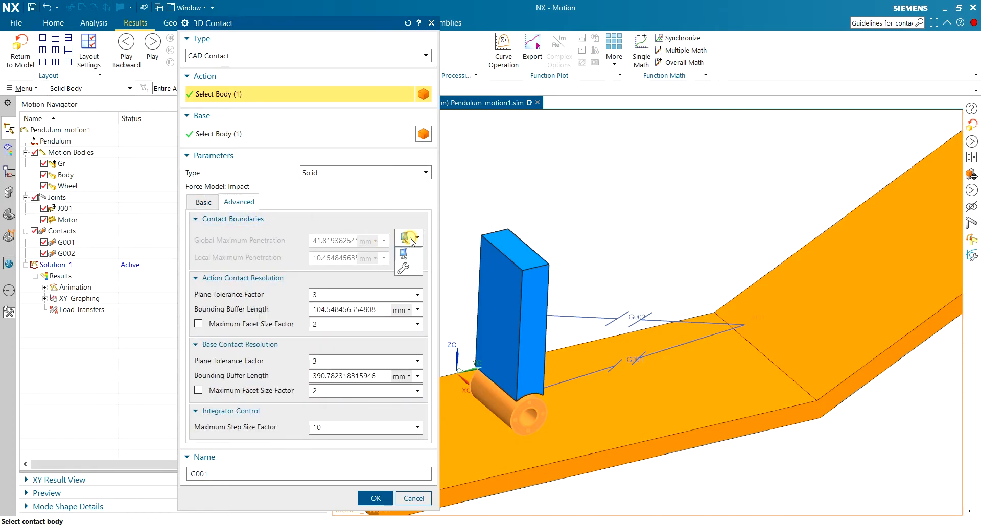
{"action": "left_click", "coordinate": [409, 270]}
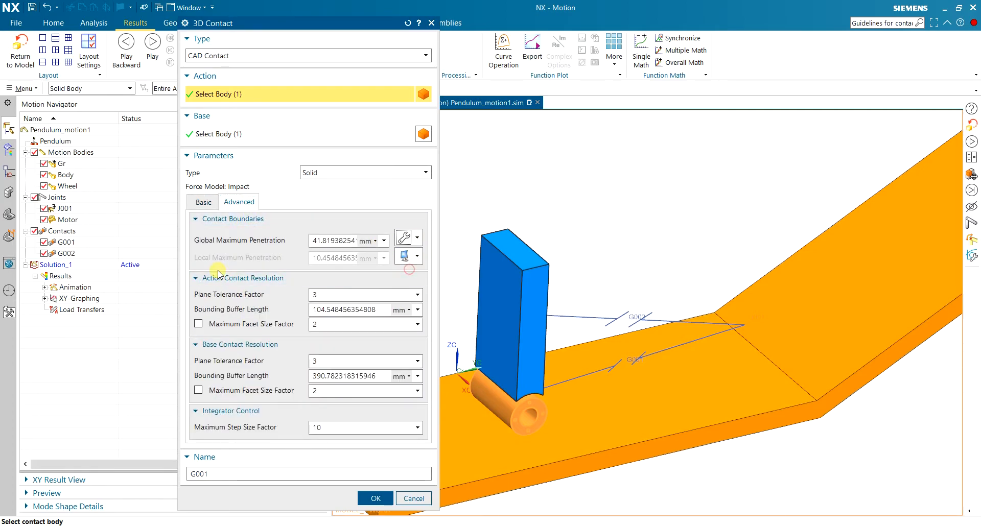
{"action": "left_click", "coordinate": [415, 256]}
{"action": "left_click", "coordinate": [412, 288]}
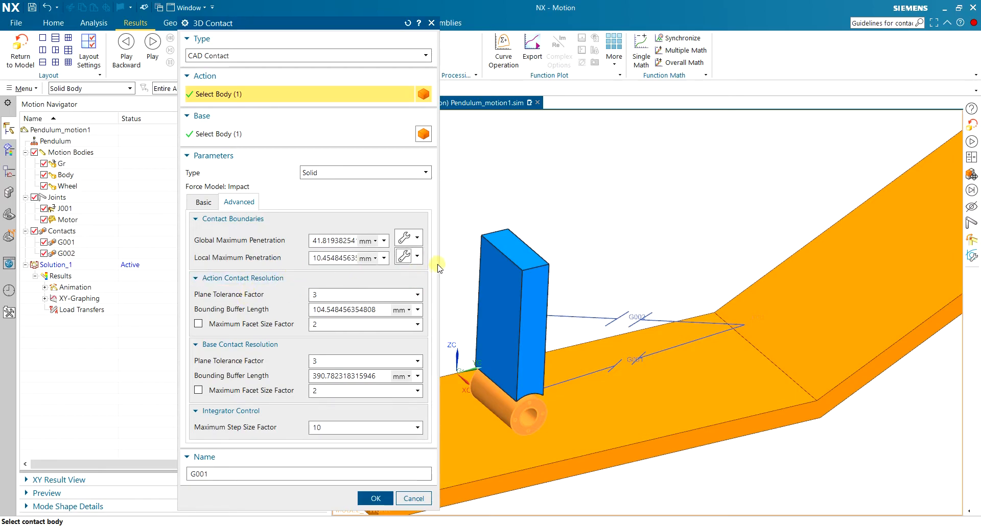
{"action": "scroll", "coordinate": [593, 358], "scroll_direction": "up", "scroll_amount": 5}
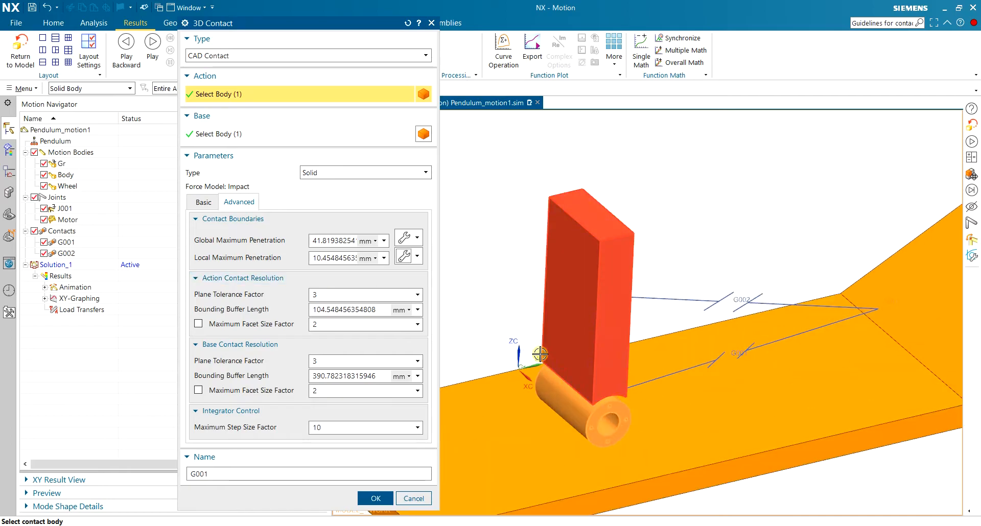
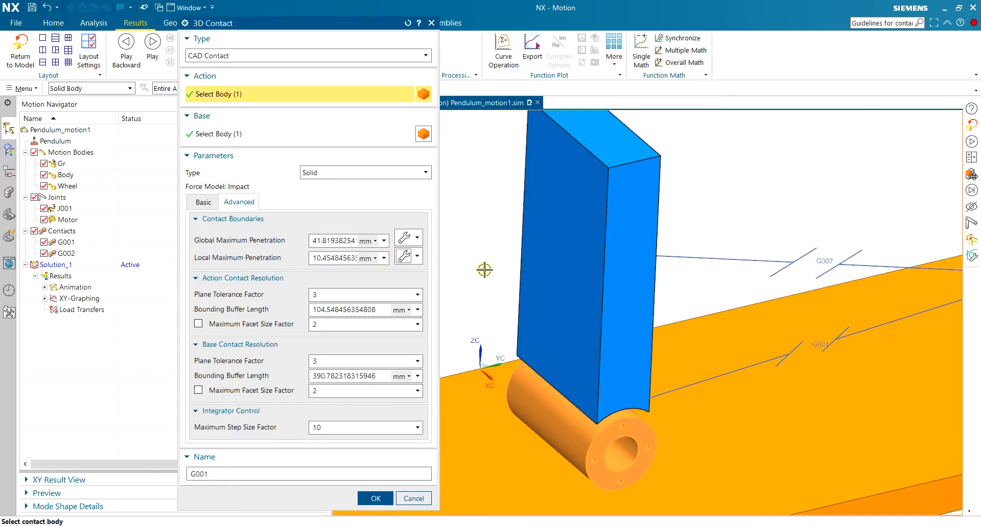
{"action": "scroll", "coordinate": [479, 267], "scroll_direction": "down", "scroll_amount": 5}
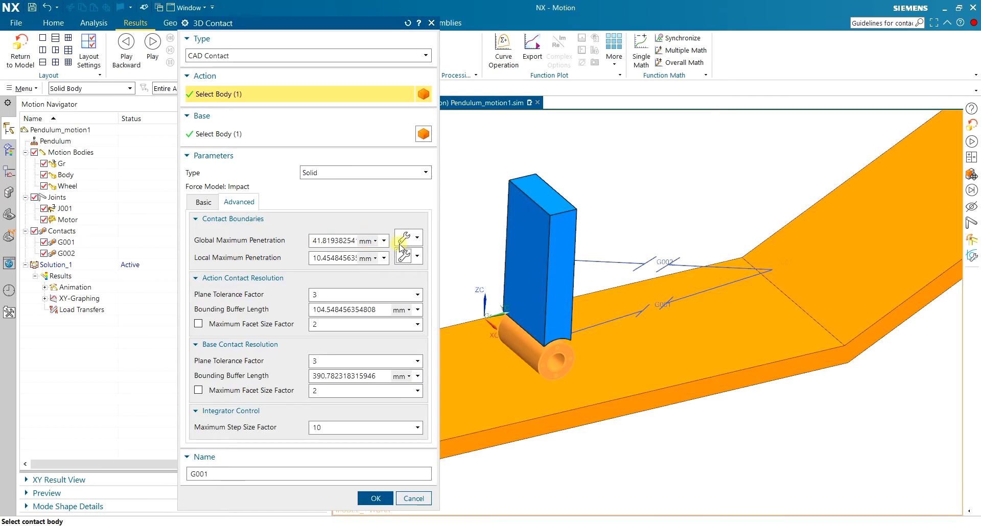
{"action": "left_click", "coordinate": [376, 498]}
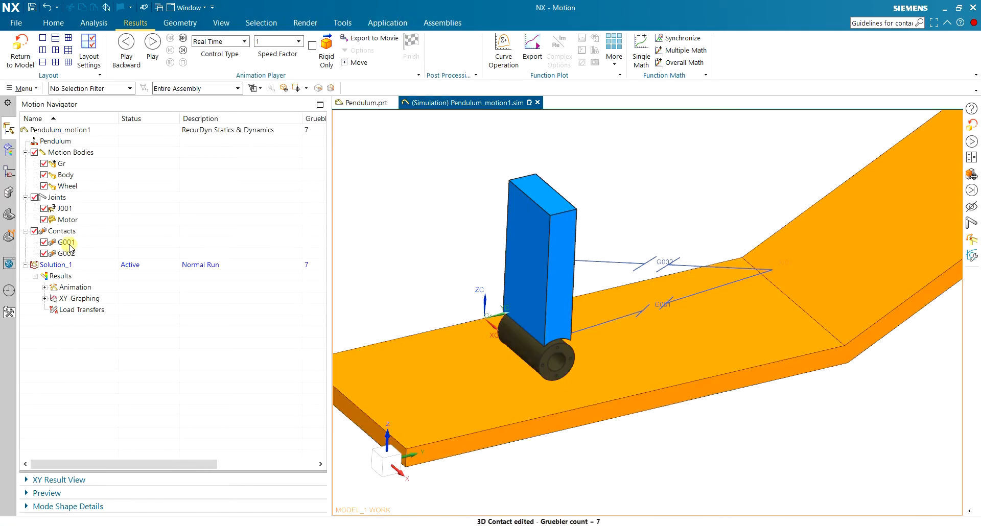
Step: Copy the parameters of contact G001 and paste them onto contact G002
{"action": "right_click", "coordinate": [70, 248]}
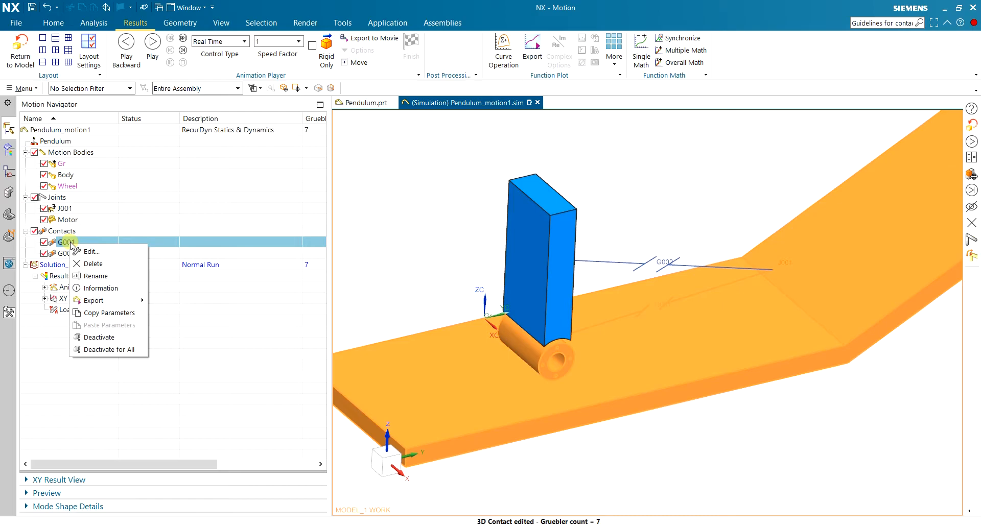
{"action": "left_click", "coordinate": [121, 313]}
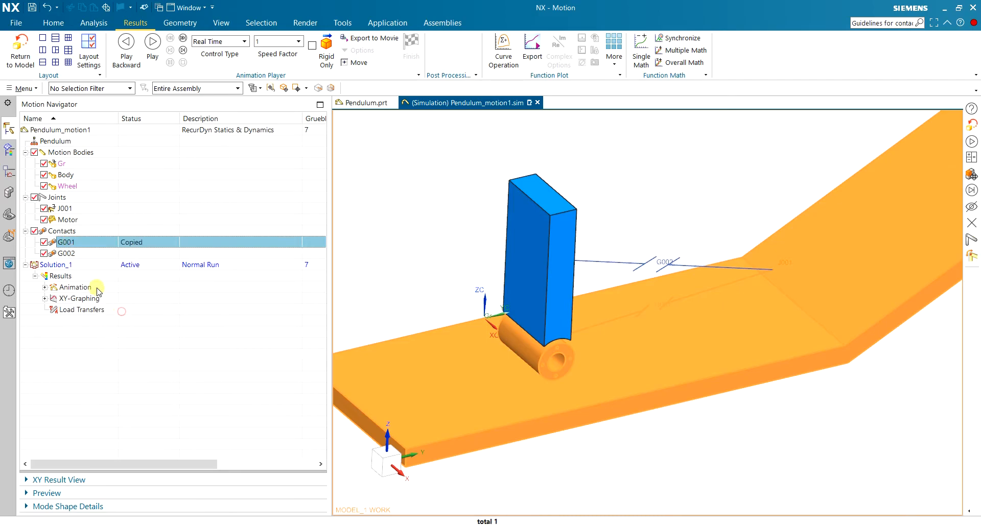
{"action": "right_click", "coordinate": [75, 256]}
{"action": "left_click", "coordinate": [121, 338]}
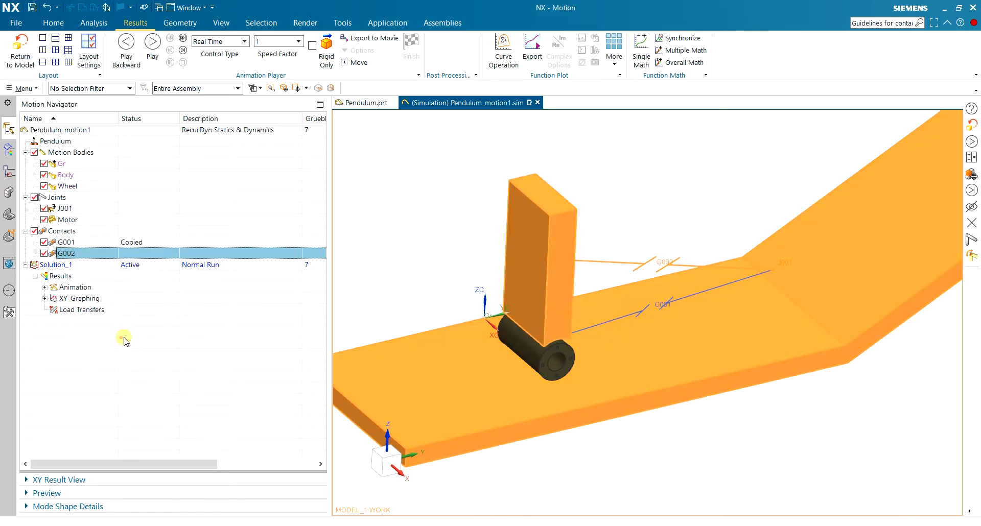
Step: Review the mass and inertia properties of the motion body named Body, leaving its definition as it is
{"action": "left_click", "coordinate": [100, 186]}
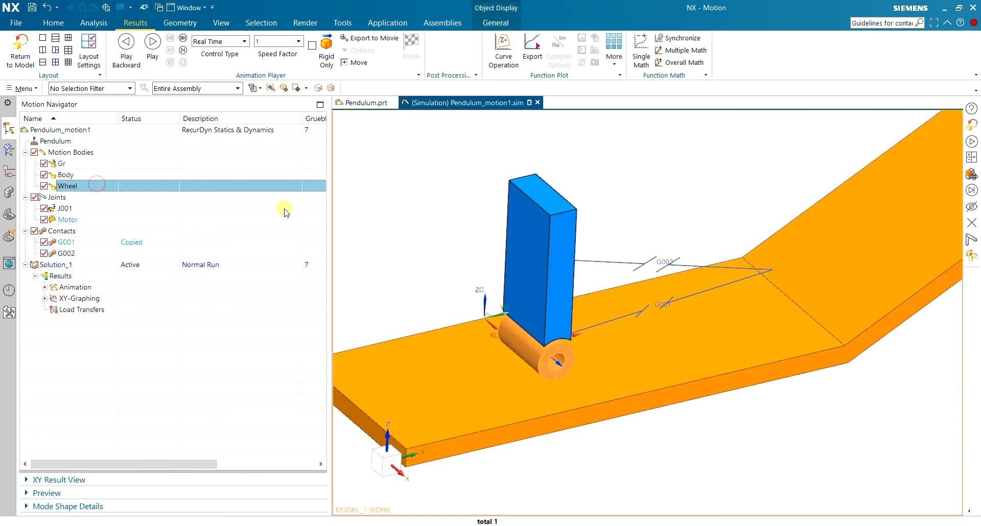
{"action": "double_click", "coordinate": [63, 175]}
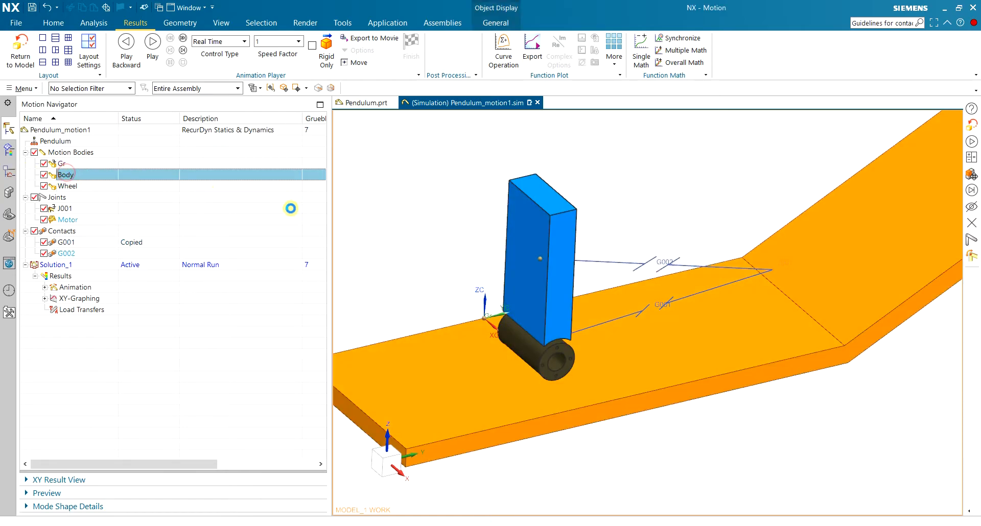
{"action": "left_click_drag", "start_coordinate": [276, 24], "coordinate": [254, 37]}
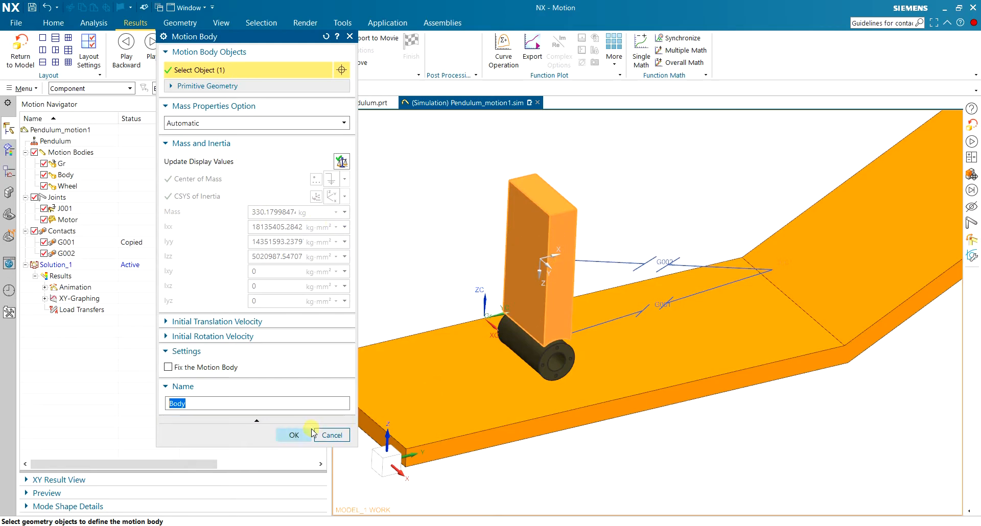
{"action": "left_click", "coordinate": [294, 435]}
Step: Solve Solution_1 again with the edited contact parameters
{"action": "mouse_move", "coordinate": [475, 245]}
{"action": "middle_mouse_down"}
{"action": "mouse_move", "coordinate": [500, 223]}
{"action": "mouse_move", "coordinate": [490, 242]}
{"action": "middle_mouse_up"}
{"action": "scroll", "coordinate": [490, 242], "scroll_direction": "down", "scroll_amount": 2}
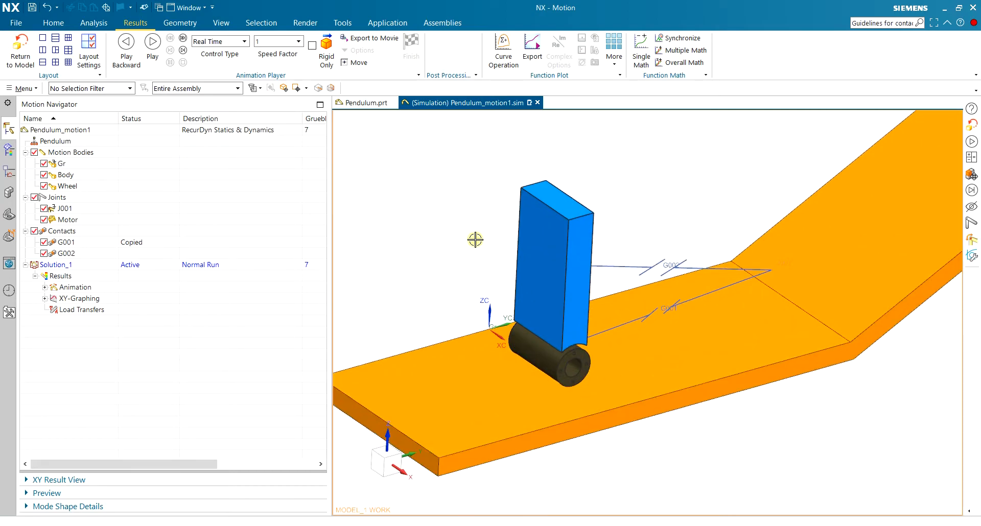
{"action": "left_click", "coordinate": [53, 23]}
{"action": "left_click", "coordinate": [38, 49]}
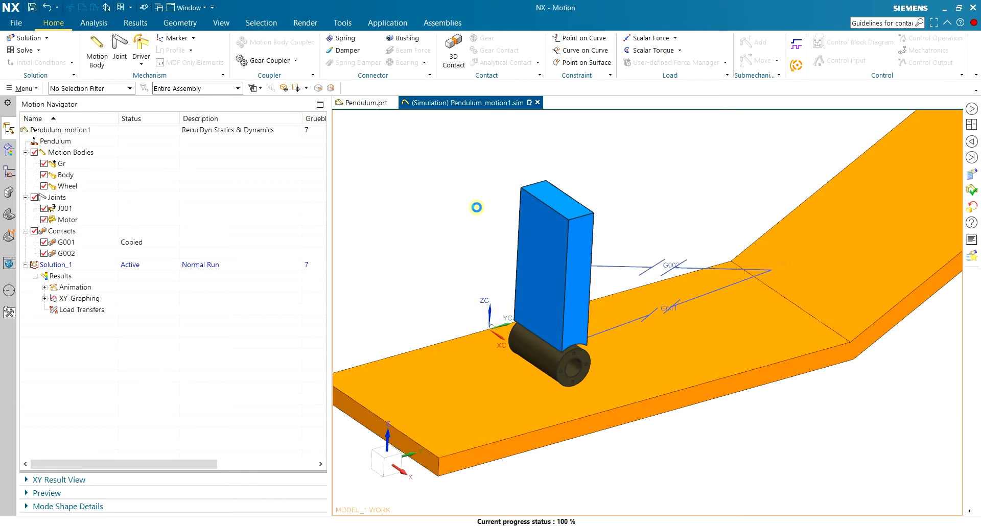
Step: Play the recomputed result animation to its end, inspect the wheel and body on the track, and replay it in side view
{"action": "left_click", "coordinate": [135, 23]}
{"action": "left_click", "coordinate": [152, 43]}
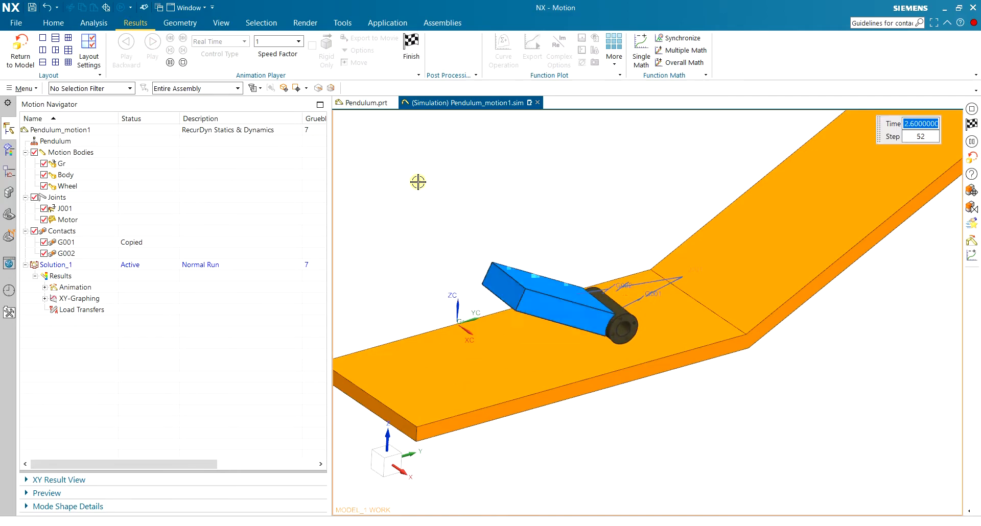
{"action": "middle_click_drag", "start_coordinate": [514, 206], "coordinate": [607, 281]}
{"action": "key", "text": "F8"}
{"action": "scroll", "coordinate": [641, 305], "scroll_direction": "up", "scroll_amount": 4}
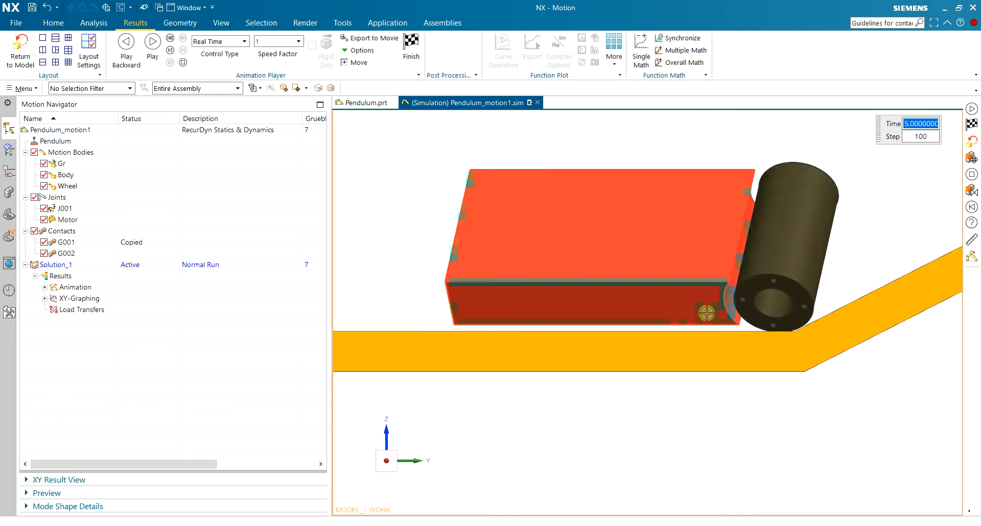
{"action": "scroll", "coordinate": [361, 161], "scroll_direction": "down", "scroll_amount": 4}
{"action": "left_click", "coordinate": [152, 42]}
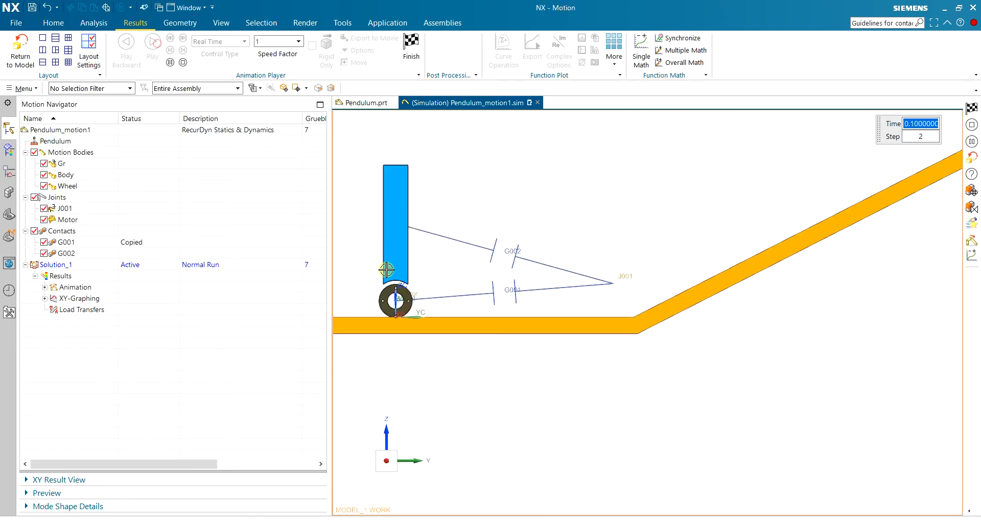
Step: Replay the result animation close up at the wheel-track contact, stop it, and return to an angled view of the model
{"action": "scroll", "coordinate": [357, 205], "scroll_direction": "up", "scroll_amount": 5}
{"action": "left_click", "coordinate": [411, 45]}
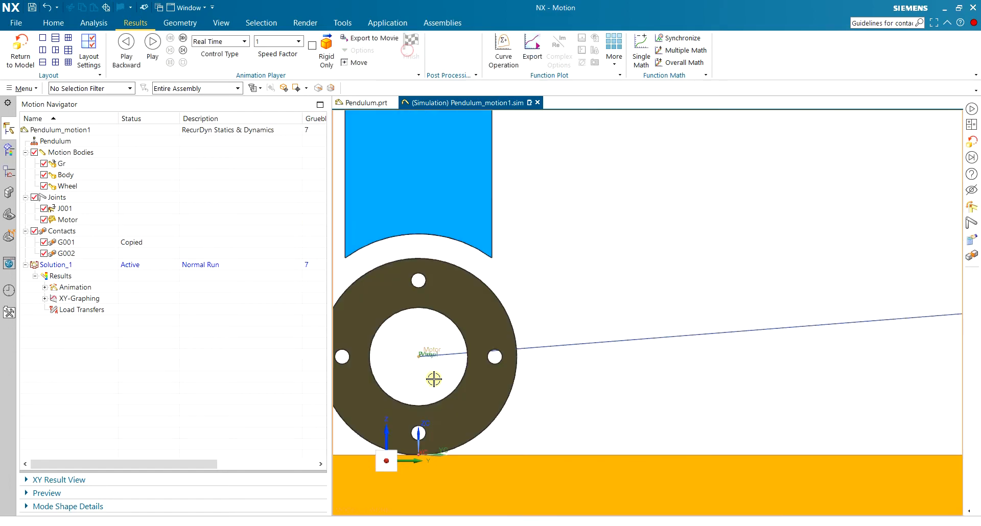
{"action": "scroll", "coordinate": [403, 460], "scroll_direction": "up", "scroll_amount": 7}
{"action": "scroll", "coordinate": [409, 460], "scroll_direction": "down", "scroll_amount": 3}
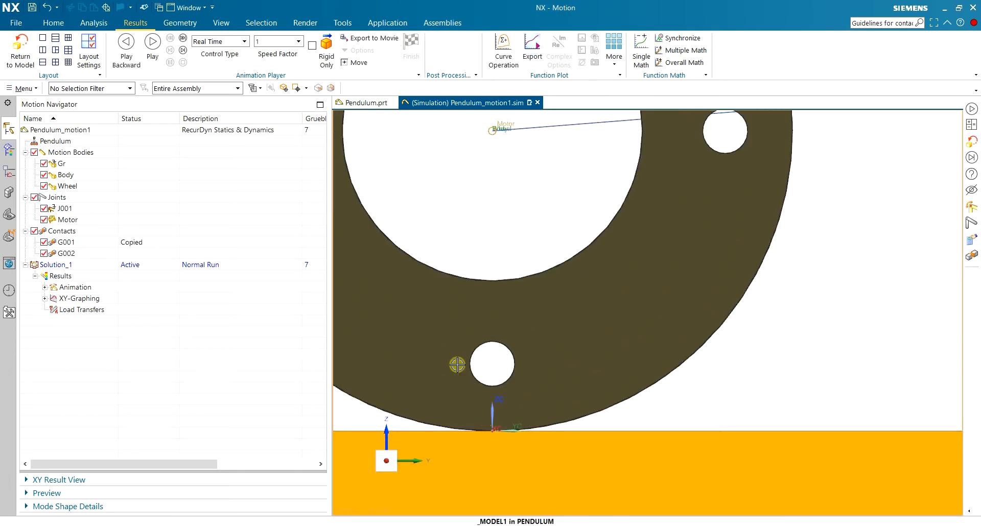
{"action": "left_click", "coordinate": [152, 49]}
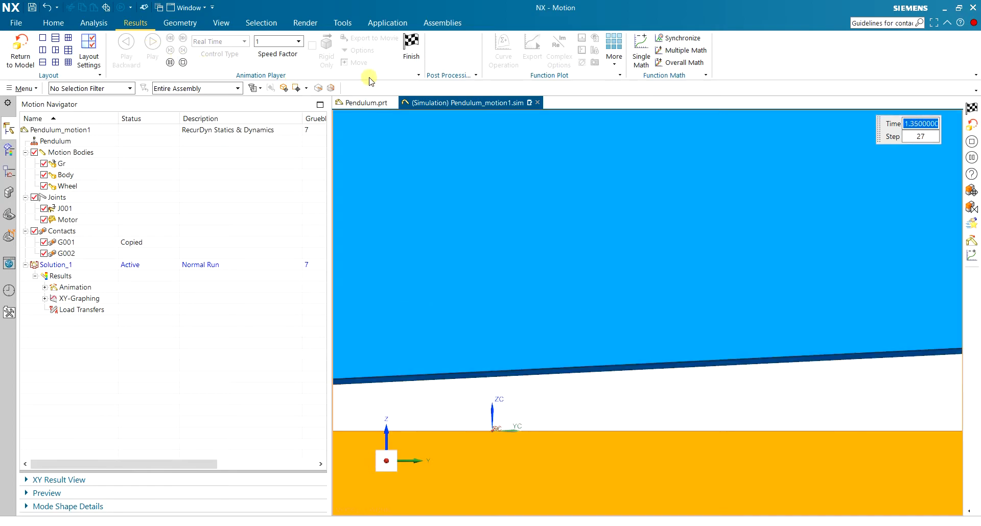
{"action": "left_click", "coordinate": [412, 45]}
{"action": "scroll", "coordinate": [499, 409], "scroll_direction": "down", "scroll_amount": 5}
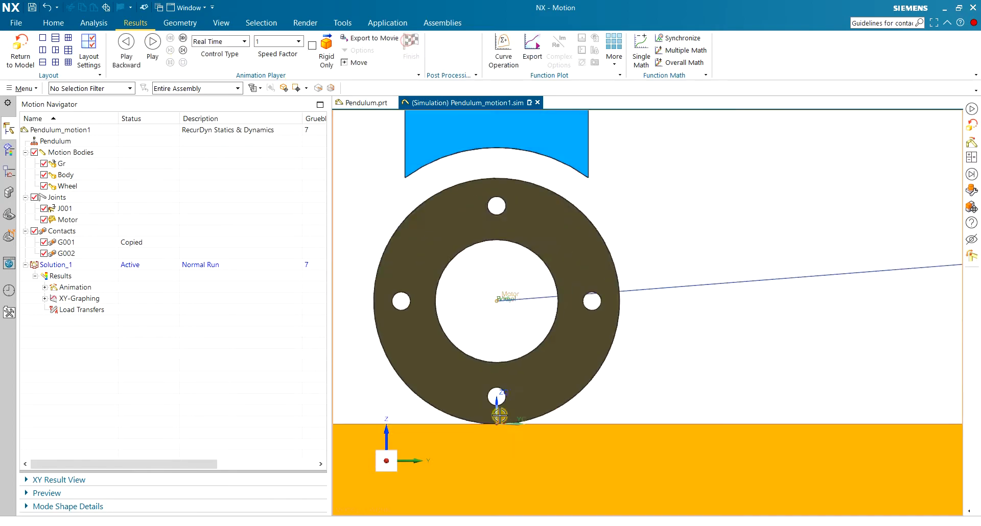
{"action": "scroll", "coordinate": [495, 397], "scroll_direction": "down", "scroll_amount": 2}
{"action": "middle_click_drag", "start_coordinate": [492, 390], "coordinate": [450, 364]}
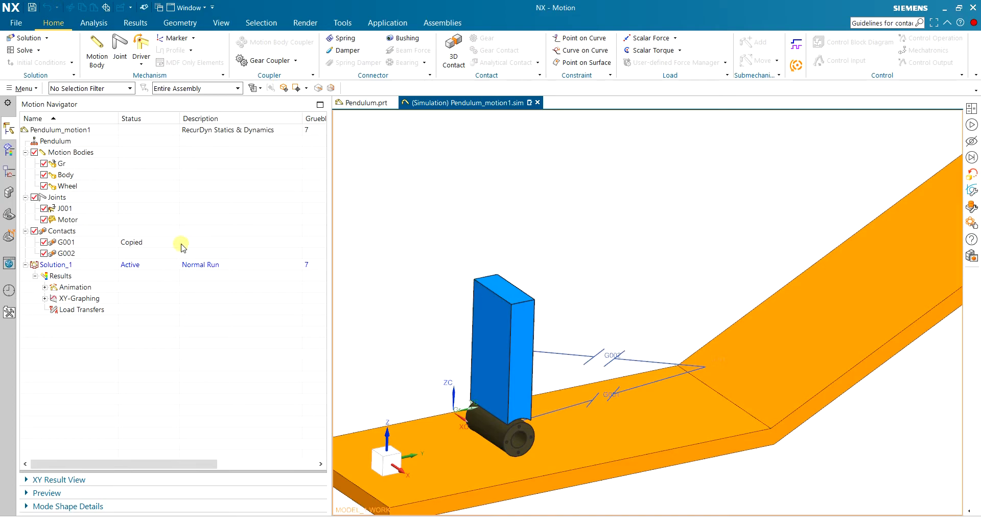
{"action": "double_click", "coordinate": [72, 220]}
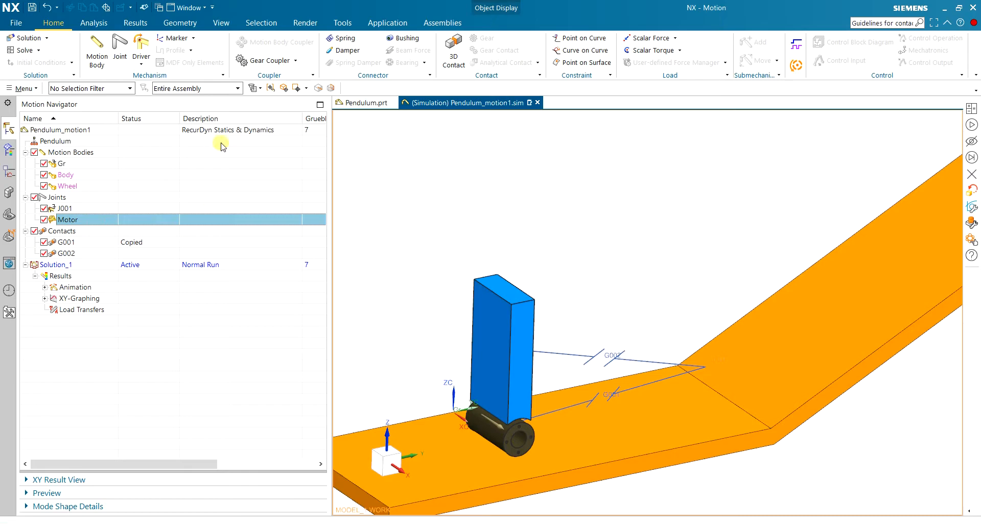
{"action": "left_click", "coordinate": [251, 58]}
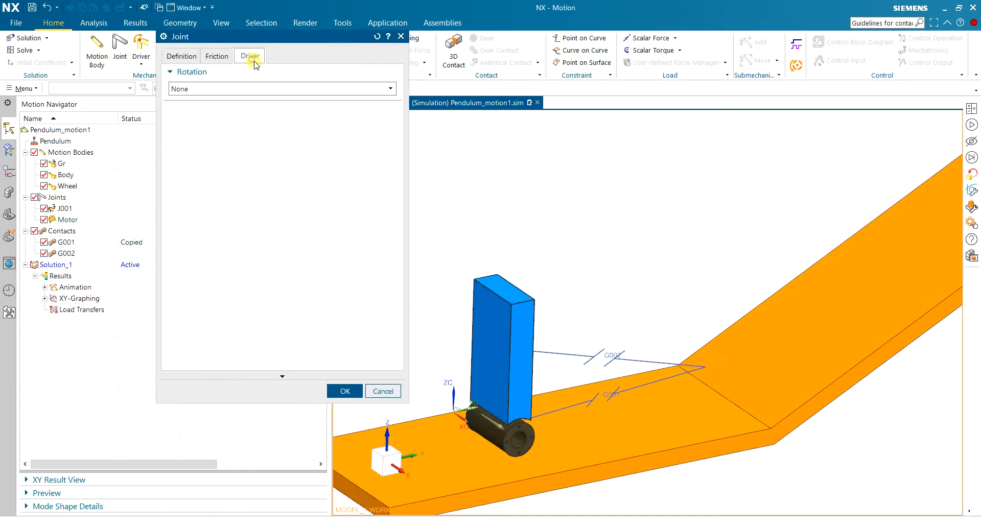
{"action": "left_click_drag", "start_coordinate": [270, 38], "coordinate": [317, 88]}
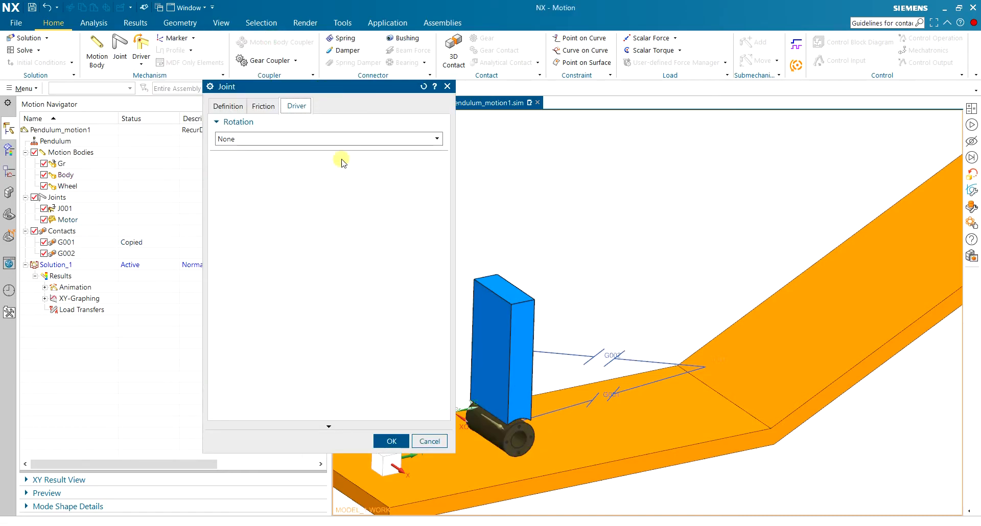
{"action": "left_click", "coordinate": [327, 139]}
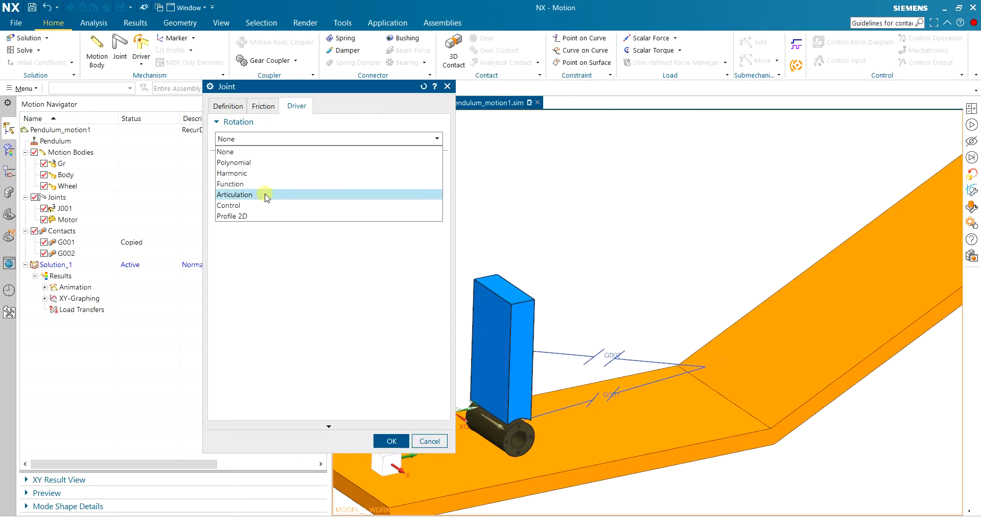
{"action": "left_click", "coordinate": [306, 278]}
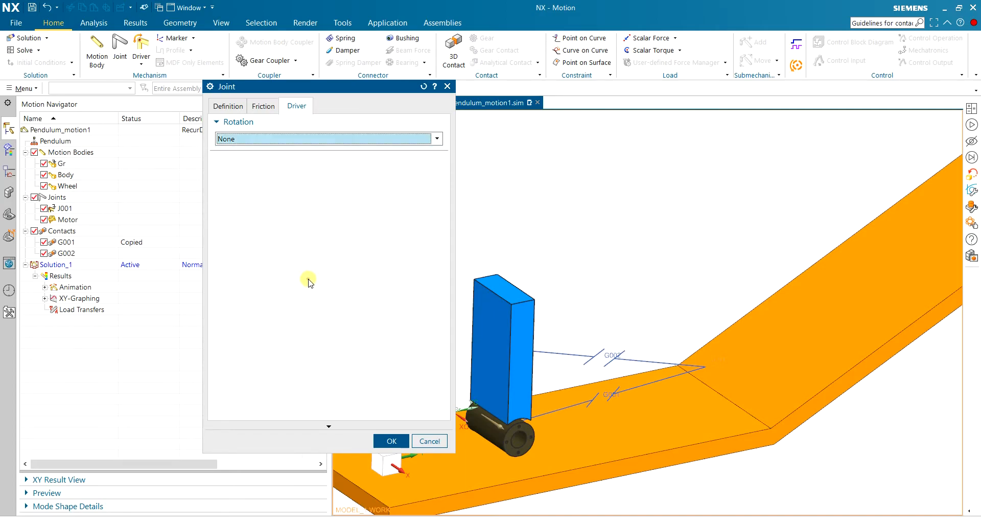
{"action": "left_click", "coordinate": [256, 141]}
{"action": "left_click", "coordinate": [253, 162]}
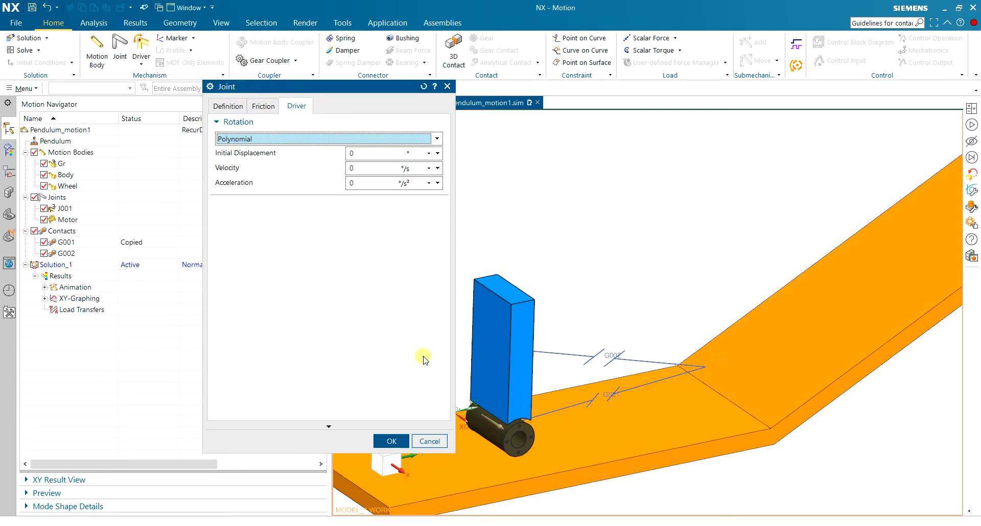
{"action": "left_click", "coordinate": [430, 442]}
Step: Create a joint driver on the Motor joint with polynomial rotation and a velocity of 100 rev/min
{"action": "left_click", "coordinate": [141, 46]}
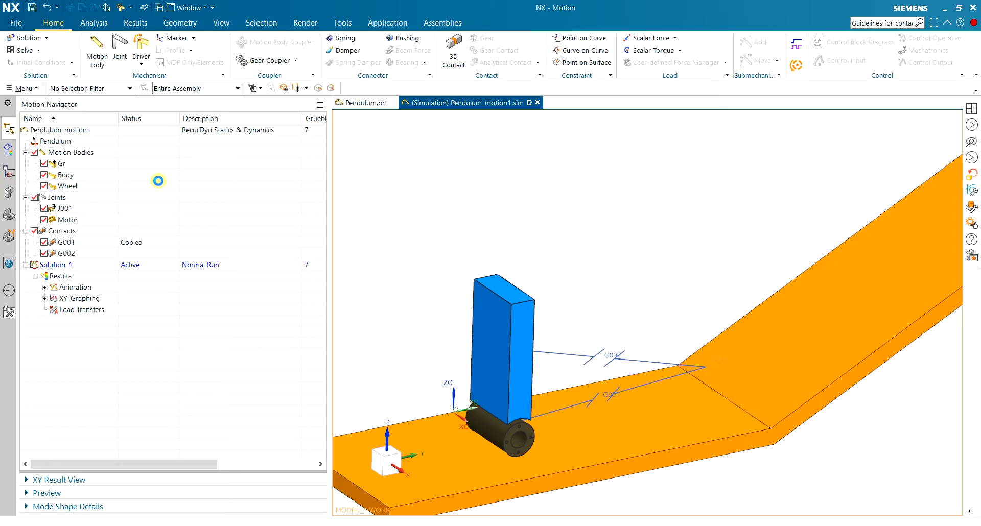
{"action": "left_click_drag", "start_coordinate": [262, 84], "coordinate": [263, 129]}
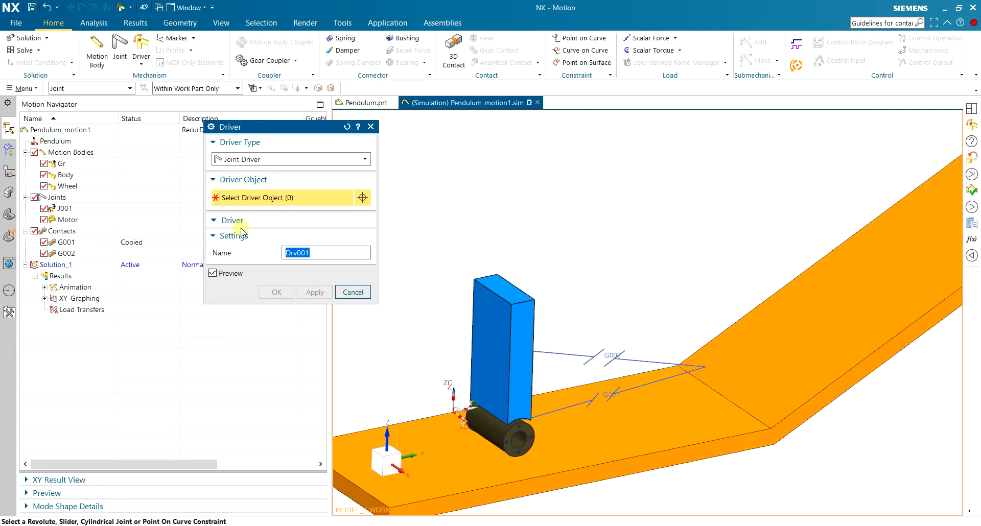
{"action": "left_click", "coordinate": [51, 223]}
{"action": "left_click", "coordinate": [266, 253]}
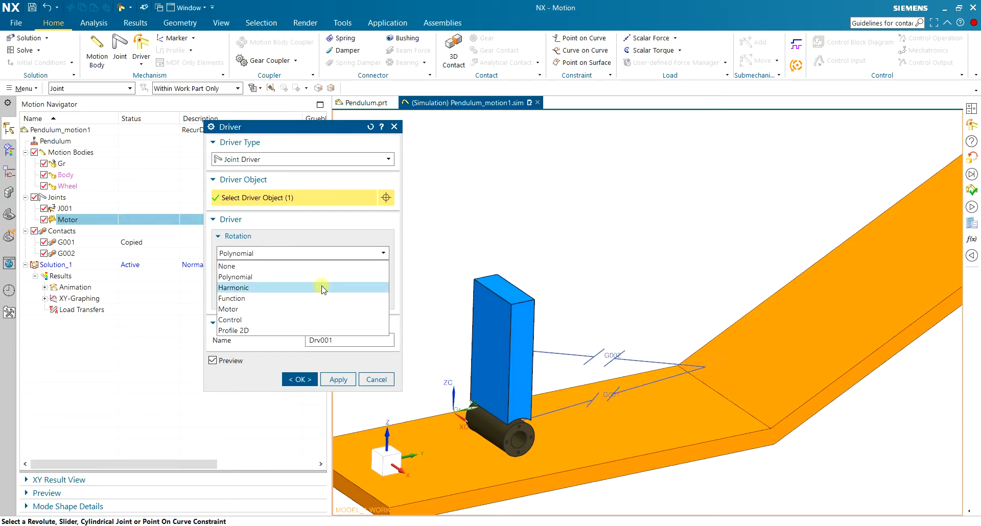
{"action": "left_click", "coordinate": [289, 136]}
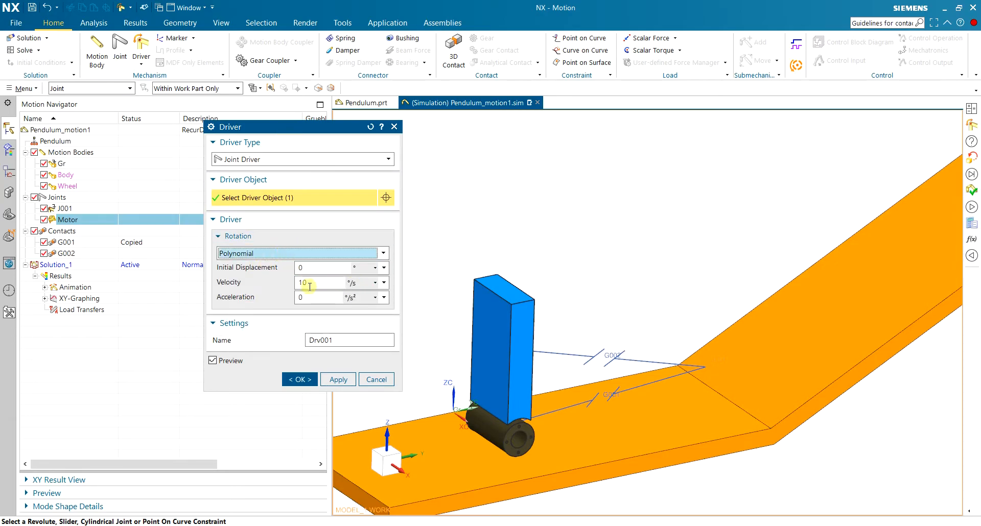
{"action": "left_click", "coordinate": [353, 283]}
{"action": "left_click", "coordinate": [367, 306]}
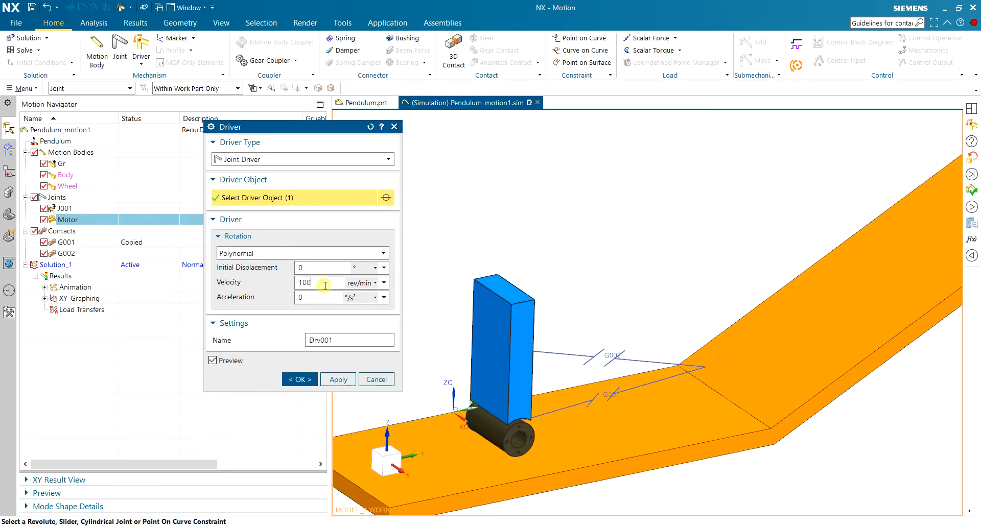
{"action": "left_click", "coordinate": [315, 378]}
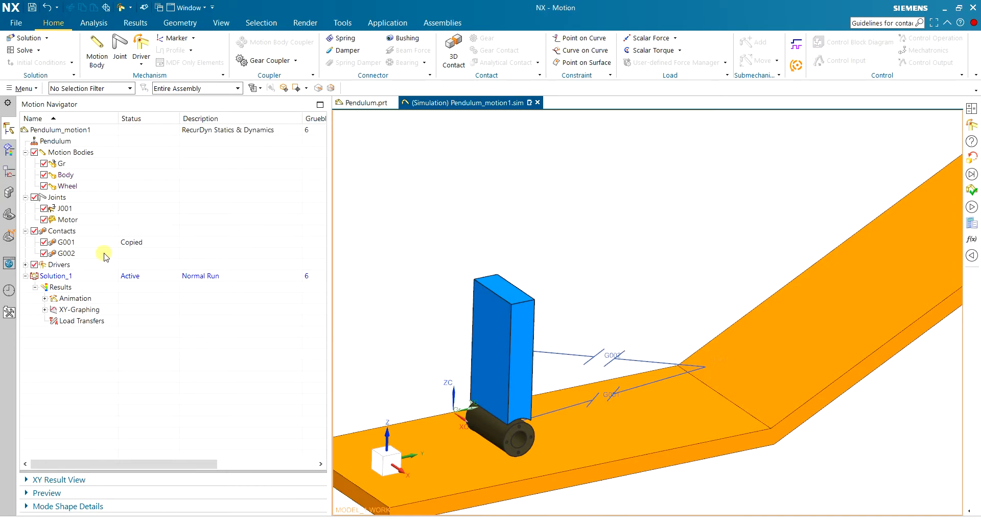
Step: Set the Motor joint's display scale to 100
{"action": "left_click", "coordinate": [71, 220]}
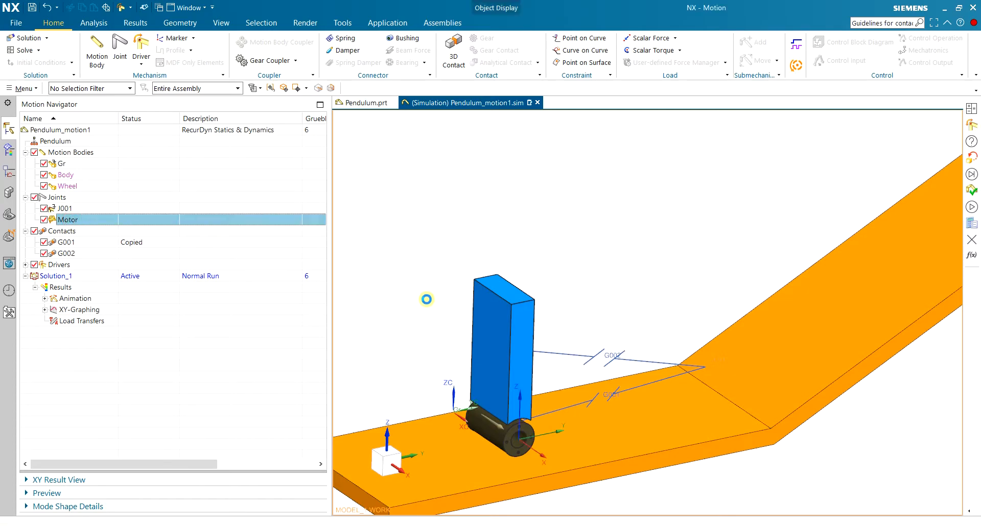
{"action": "double_click", "coordinate": [418, 408]}
{"action": "type", "text": "100"}
{"action": "double_click", "coordinate": [256, 445]}
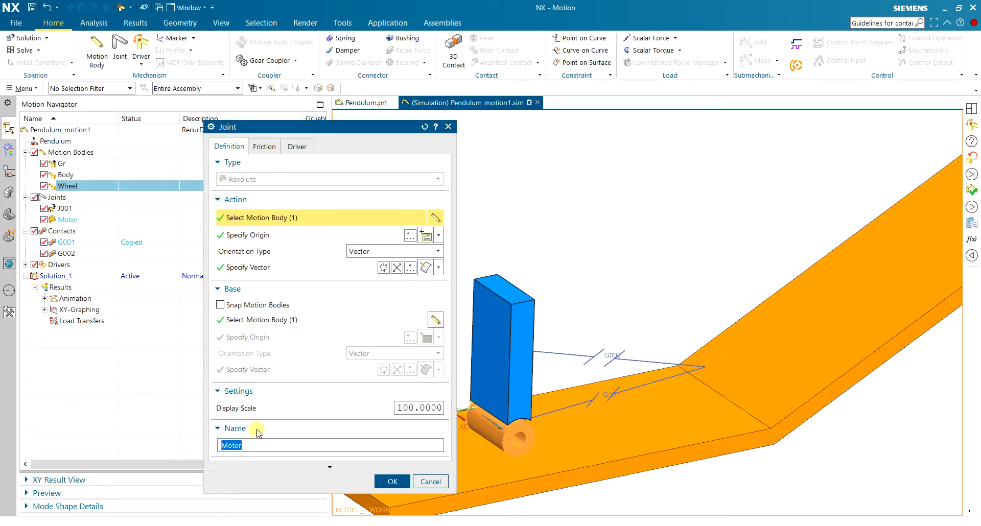
{"action": "left_click", "coordinate": [393, 481]}
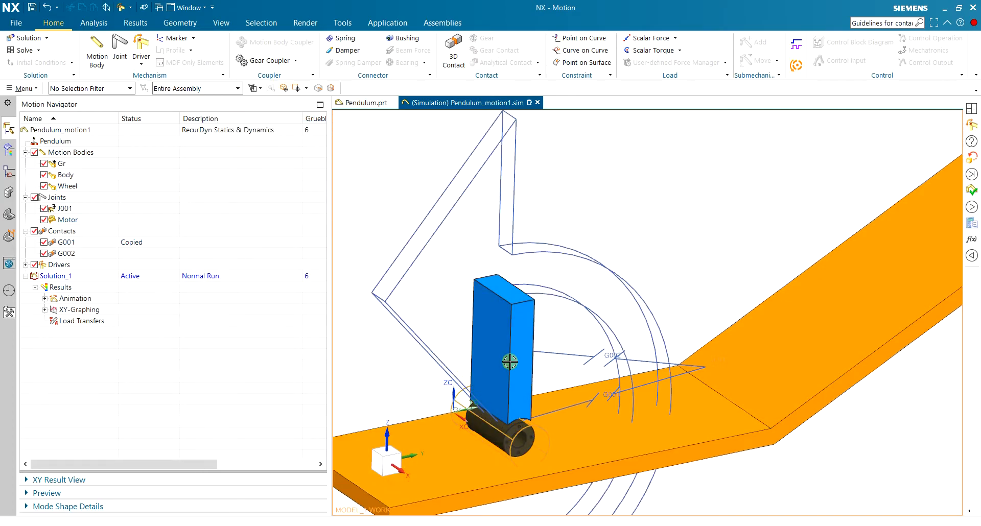
Step: Examine the enlarged Motor joint symbol around the wheel from several angles to judge its rotation direction
{"action": "middle_click_drag", "start_coordinate": [622, 488], "coordinate": [622, 461]}
{"action": "scroll", "coordinate": [456, 396], "scroll_direction": "up", "scroll_amount": 1}
{"action": "scroll", "coordinate": [455, 396], "scroll_direction": "up", "scroll_amount": 1}
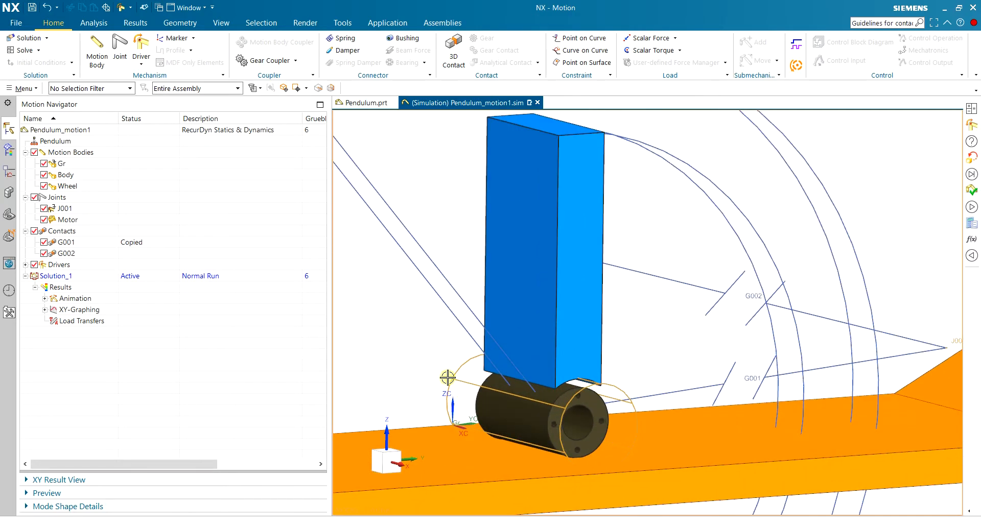
{"action": "scroll", "coordinate": [451, 382], "scroll_direction": "down", "scroll_amount": 3}
{"action": "middle_click_drag", "start_coordinate": [452, 381], "coordinate": [414, 368]}
{"action": "scroll", "coordinate": [432, 400], "scroll_direction": "up", "scroll_amount": 2}
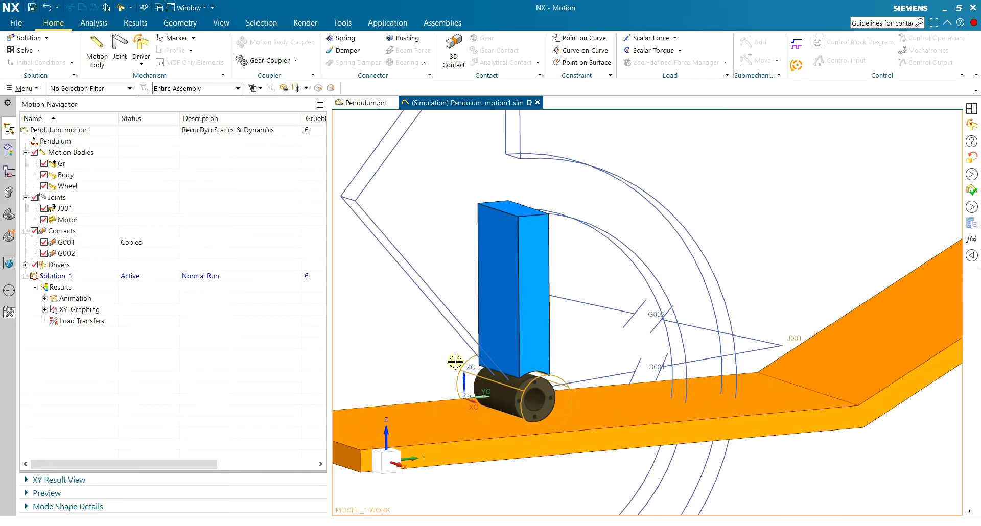
{"action": "scroll", "coordinate": [455, 362], "scroll_direction": "down", "scroll_amount": 3}
{"action": "middle_click_drag", "start_coordinate": [429, 348], "coordinate": [439, 374]}
{"action": "scroll", "coordinate": [478, 406], "scroll_direction": "up", "scroll_amount": 2}
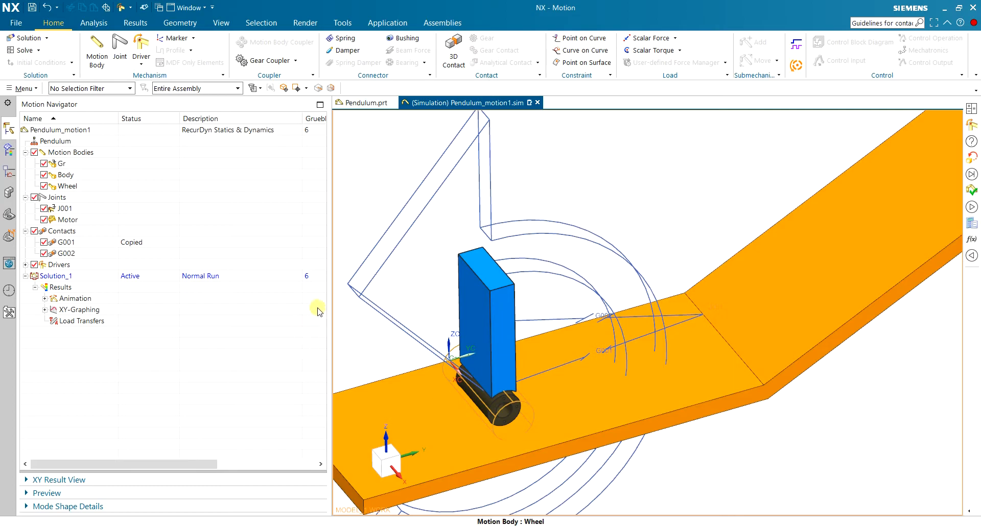
{"action": "middle_click_drag", "start_coordinate": [381, 327], "coordinate": [395, 319]}
{"action": "scroll", "coordinate": [400, 313], "scroll_direction": "down", "scroll_amount": 3}
{"action": "scroll", "coordinate": [401, 312], "scroll_direction": "up", "scroll_amount": 3}
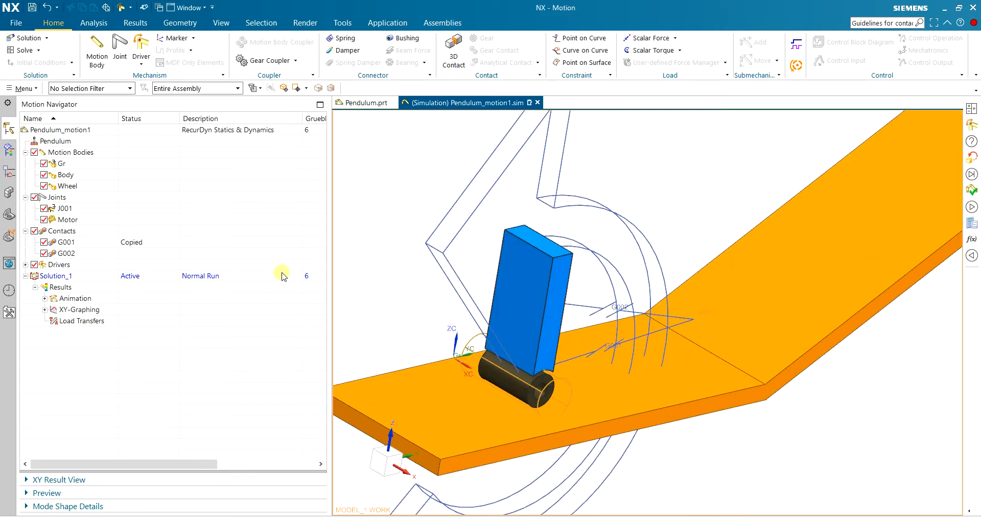
Step: Reverse the action vector of the Motor joint and check the new arrow direction around the wheel
{"action": "double_click", "coordinate": [91, 220]}
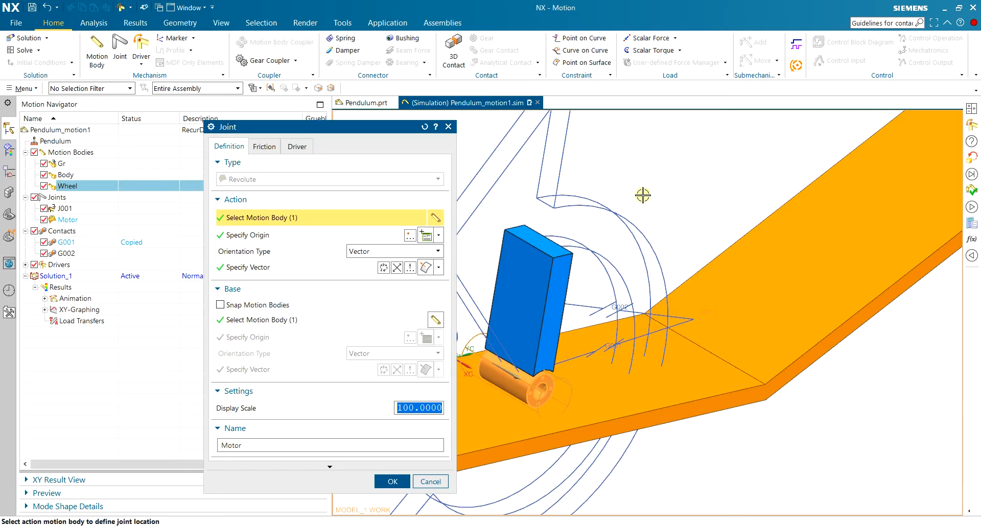
{"action": "scroll", "coordinate": [713, 260], "scroll_direction": "down", "scroll_amount": 1}
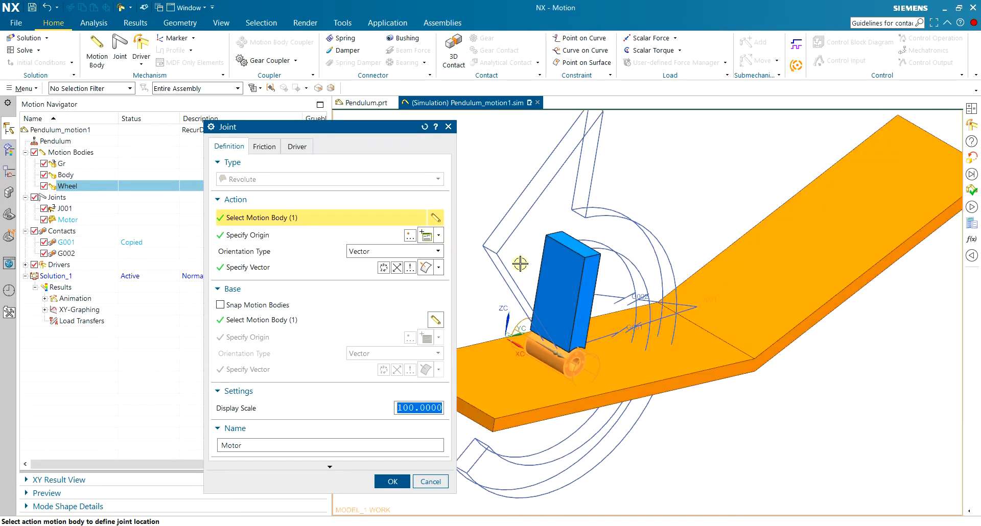
{"action": "scroll", "coordinate": [503, 307], "scroll_direction": "up", "scroll_amount": 1}
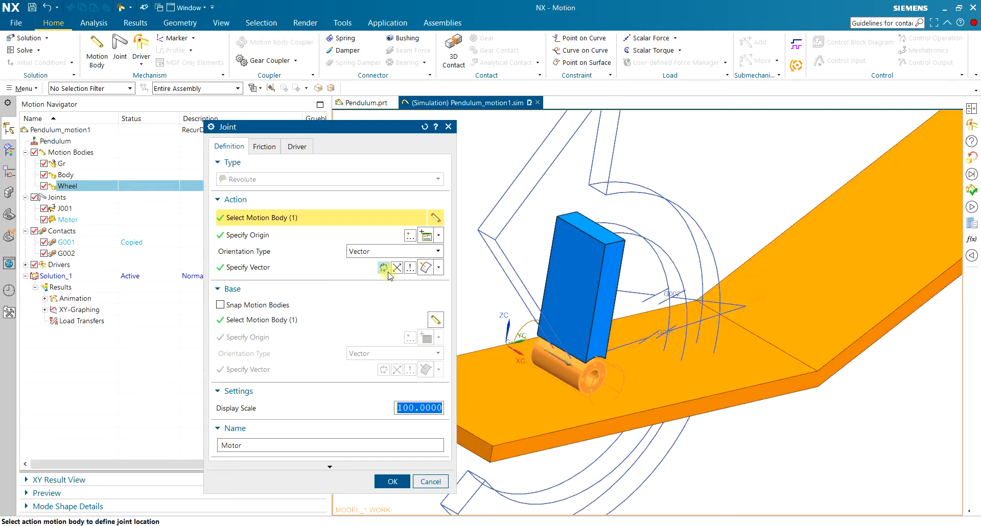
{"action": "left_click", "coordinate": [399, 270]}
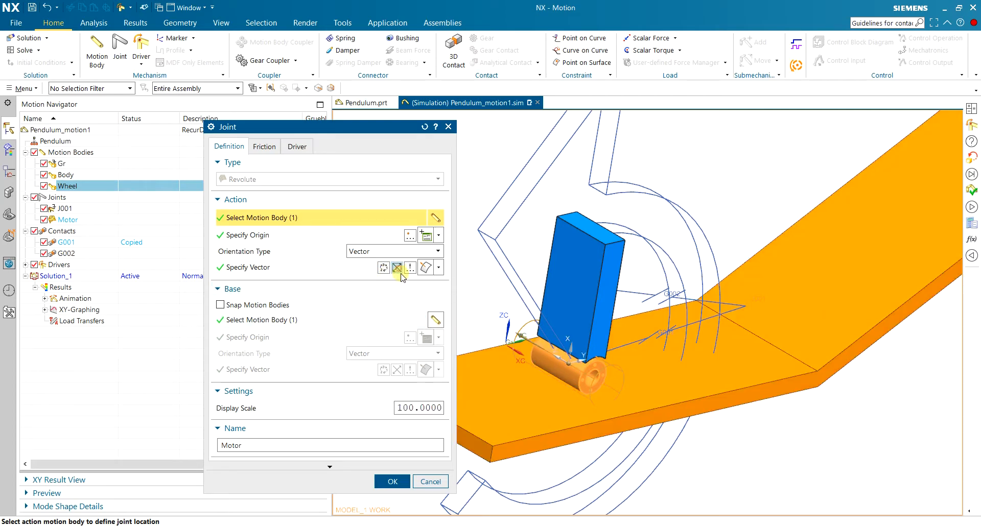
{"action": "left_click", "coordinate": [401, 482]}
{"action": "scroll", "coordinate": [477, 294], "scroll_direction": "down", "scroll_amount": 2}
{"action": "middle_click_drag", "start_coordinate": [565, 393], "coordinate": [547, 382]}
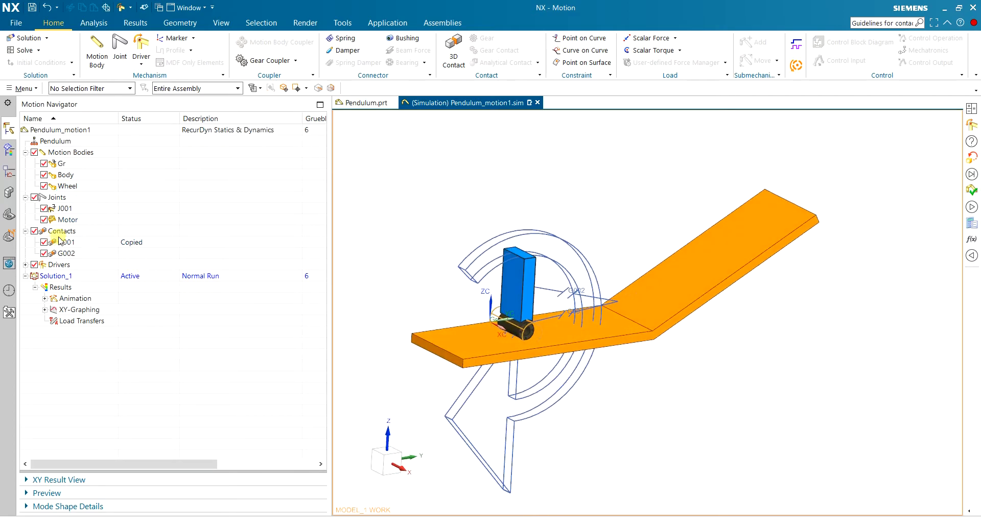
{"action": "scroll", "coordinate": [477, 341], "scroll_direction": "up", "scroll_amount": 4}
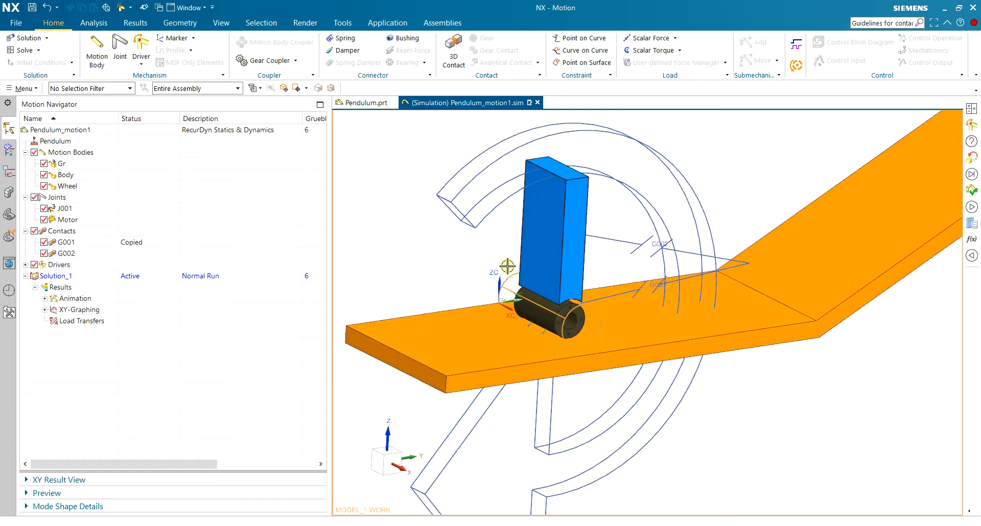
{"action": "middle_click_drag", "start_coordinate": [620, 382], "coordinate": [645, 397]}
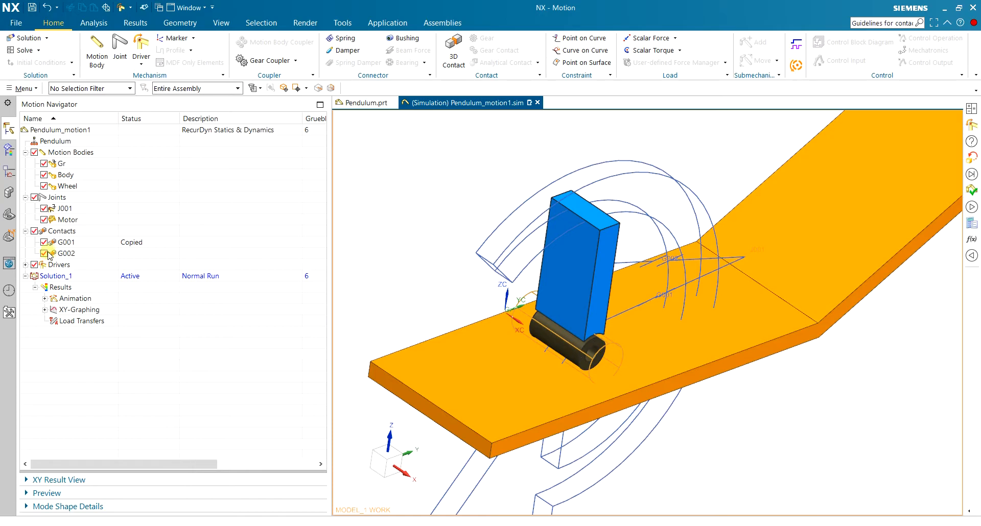
Step: Review the rotation settings of driver Drv001, accept them as they are, and look at the joint symbol again
{"action": "double_click", "coordinate": [67, 221]}
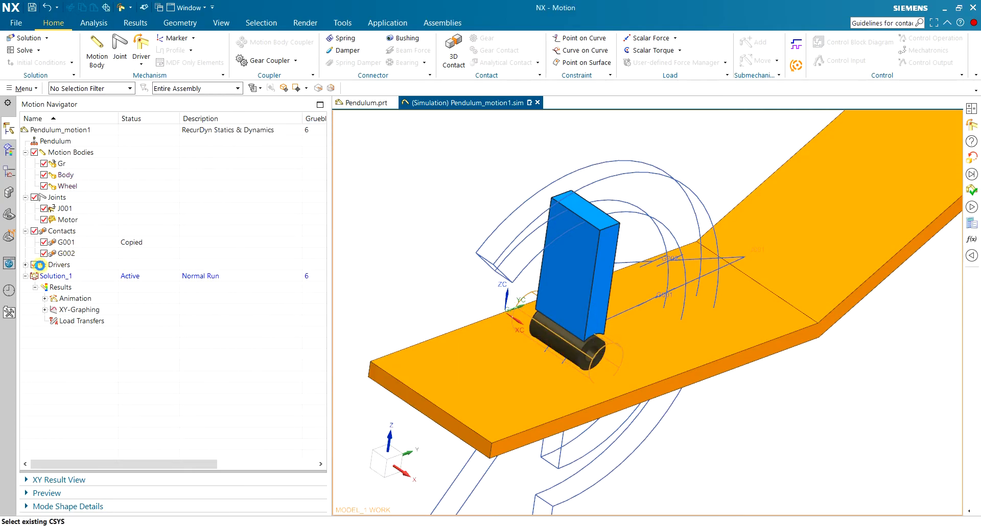
{"action": "left_click", "coordinate": [25, 265]}
{"action": "double_click", "coordinate": [64, 276]}
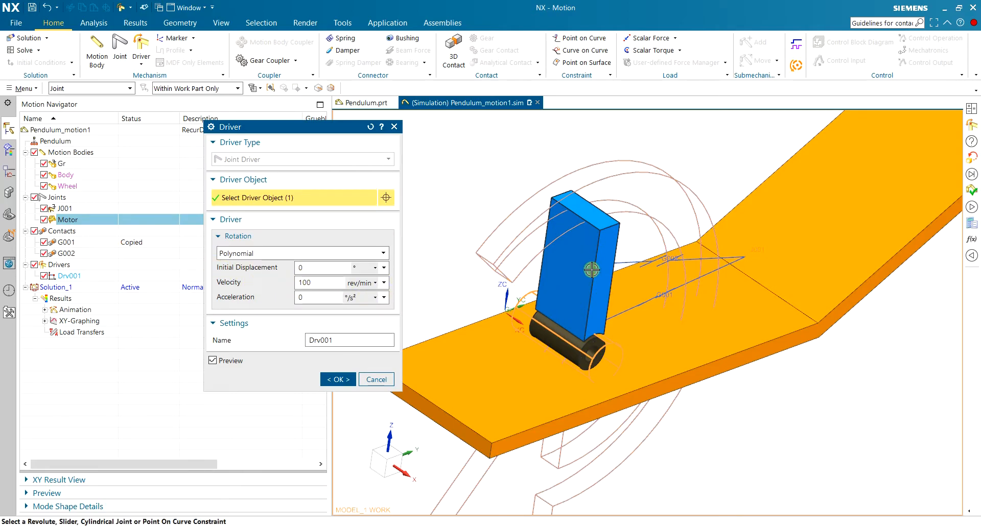
{"action": "left_click", "coordinate": [337, 380]}
{"action": "middle_click_drag", "start_coordinate": [448, 294], "coordinate": [373, 291]}
{"action": "scroll", "coordinate": [450, 265], "scroll_direction": "up", "scroll_amount": 2}
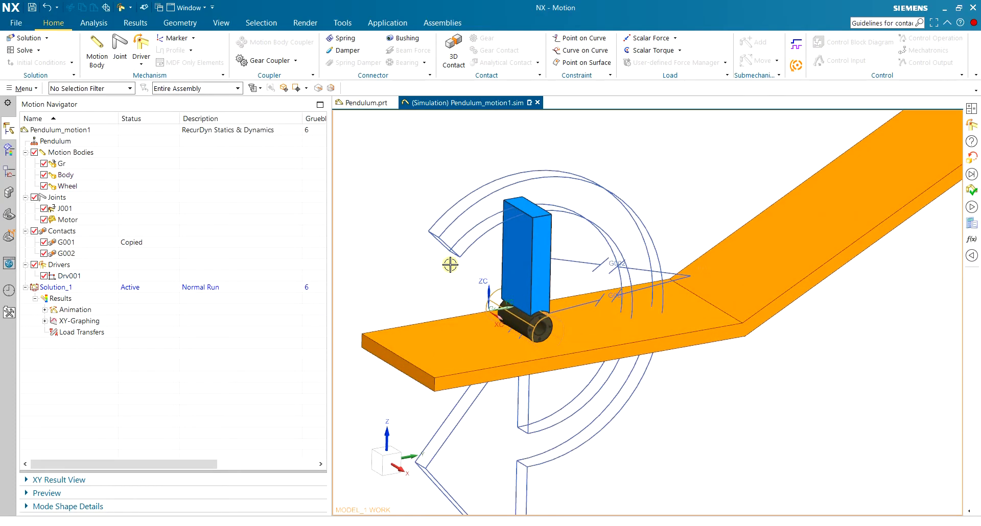
Step: Set the Motor joint's display scale to 20 and save the simulation
{"action": "double_click", "coordinate": [68, 219]}
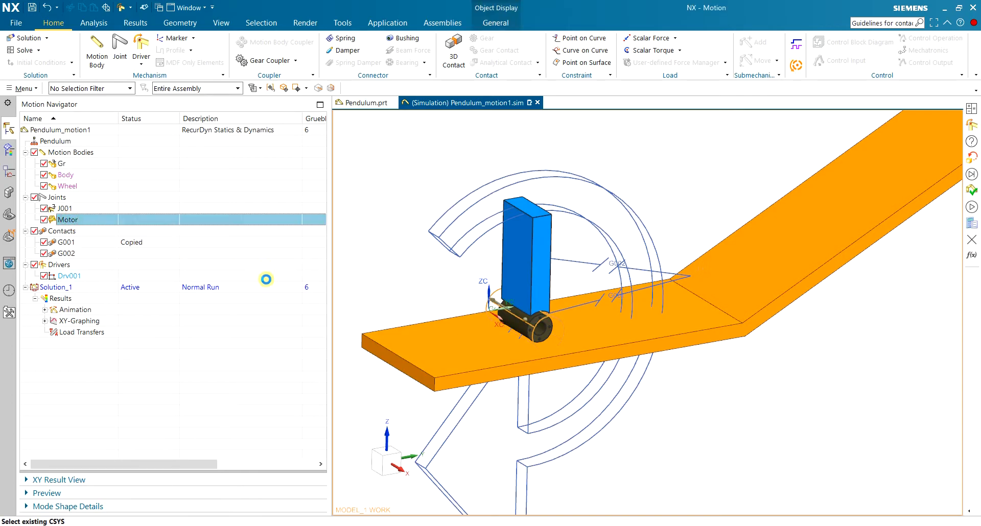
{"action": "left_click", "coordinate": [418, 407]}
{"action": "type", "text": "20"}
{"action": "left_click", "coordinate": [393, 482]}
{"action": "middle_click_drag", "start_coordinate": [569, 394], "coordinate": [607, 404]}
{"action": "key", "text": "ctrl+s"}
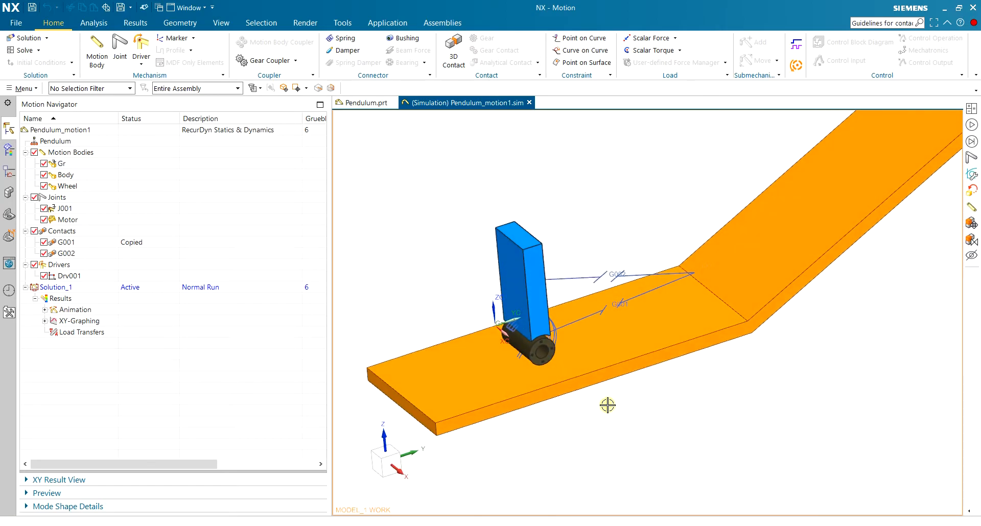
Step: Solve Solution_1 with the new motor driver
{"action": "scroll", "coordinate": [607, 404], "scroll_direction": "down", "scroll_amount": 2}
{"action": "scroll", "coordinate": [598, 344], "scroll_direction": "up", "scroll_amount": 2}
{"action": "left_click", "coordinate": [21, 50]}
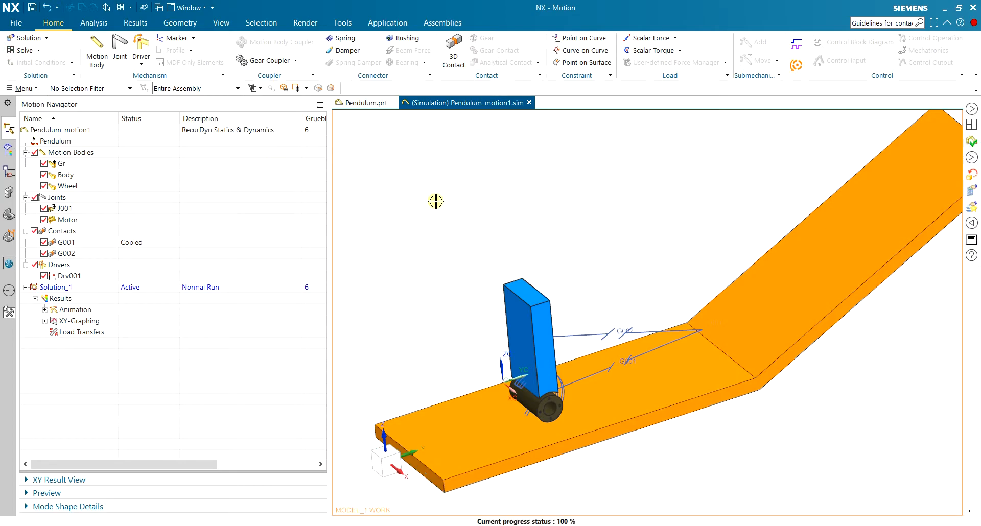
Step: Play the solved motion animation and inspect how the body and wheel move along the ground, finishing the playback
{"action": "left_click", "coordinate": [135, 23]}
{"action": "left_click", "coordinate": [153, 42]}
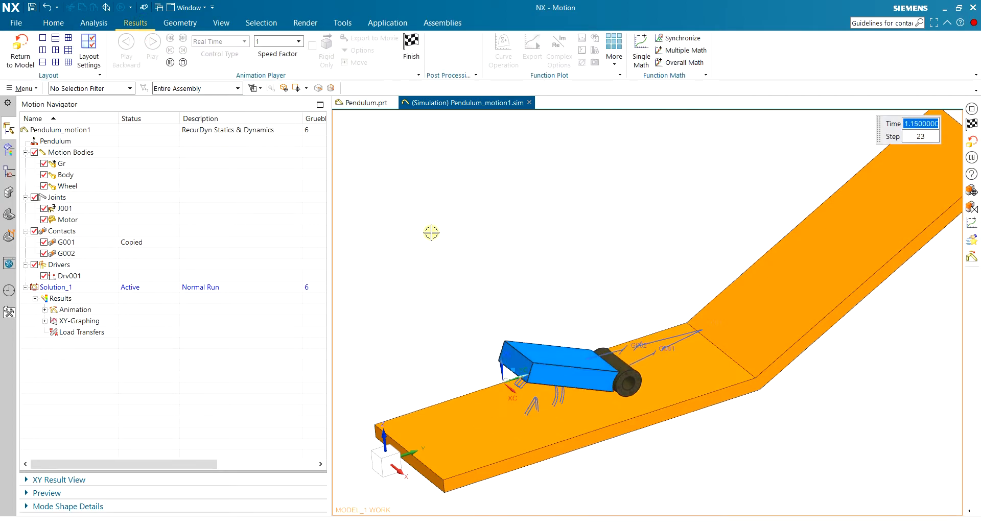
{"action": "scroll", "coordinate": [775, 383], "scroll_direction": "down", "scroll_amount": 4}
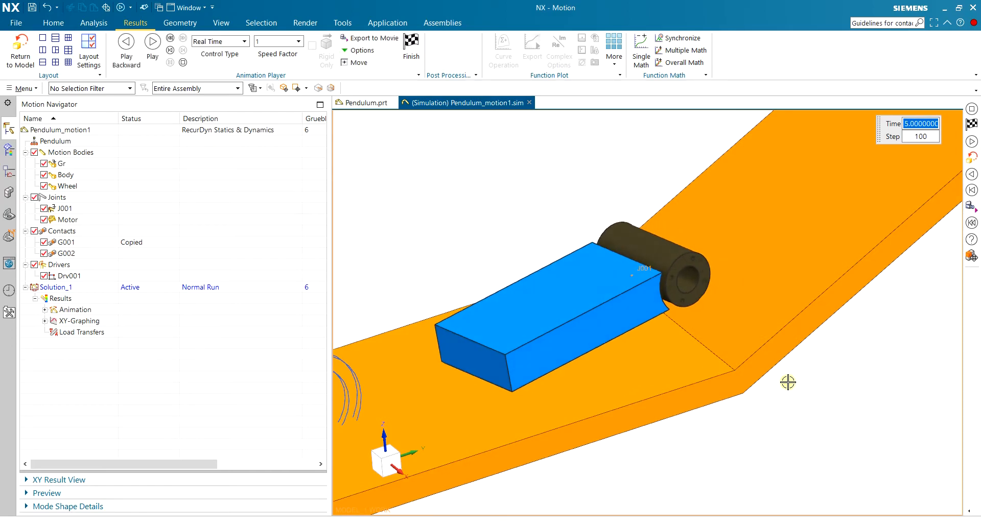
{"action": "middle_click_drag", "start_coordinate": [796, 364], "coordinate": [748, 344]}
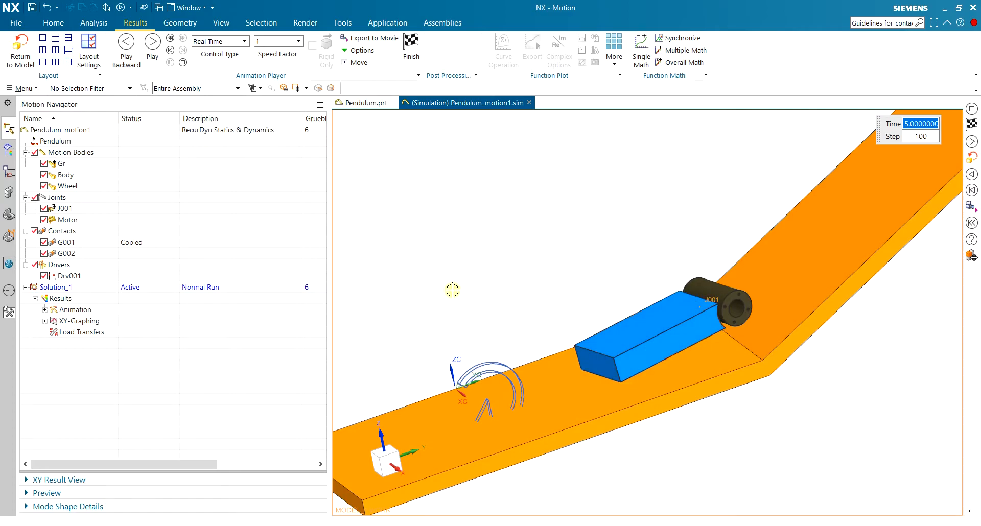
{"action": "middle_click_drag", "start_coordinate": [546, 293], "coordinate": [564, 314]}
{"action": "scroll", "coordinate": [671, 329], "scroll_direction": "up", "scroll_amount": 3}
{"action": "scroll", "coordinate": [634, 313], "scroll_direction": "down", "scroll_amount": 1}
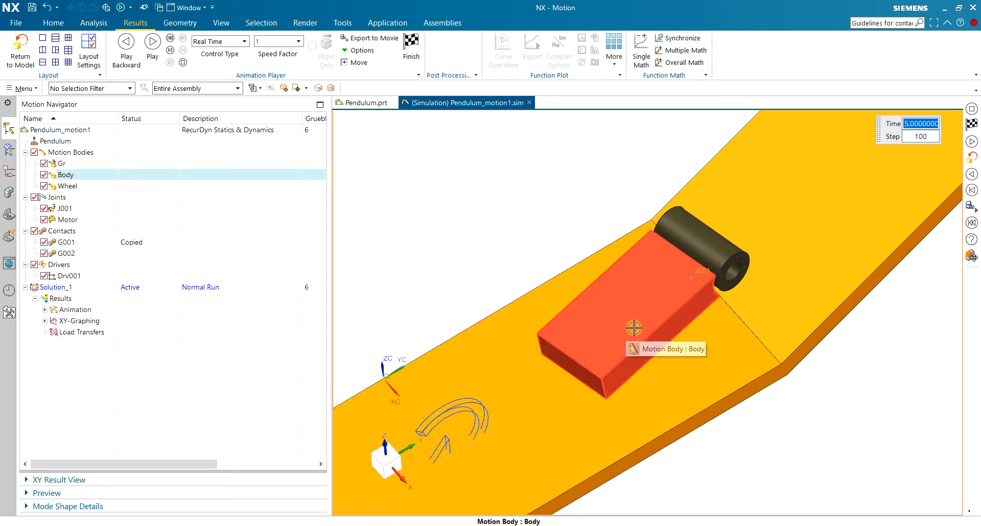
{"action": "scroll", "coordinate": [634, 328], "scroll_direction": "down", "scroll_amount": 3}
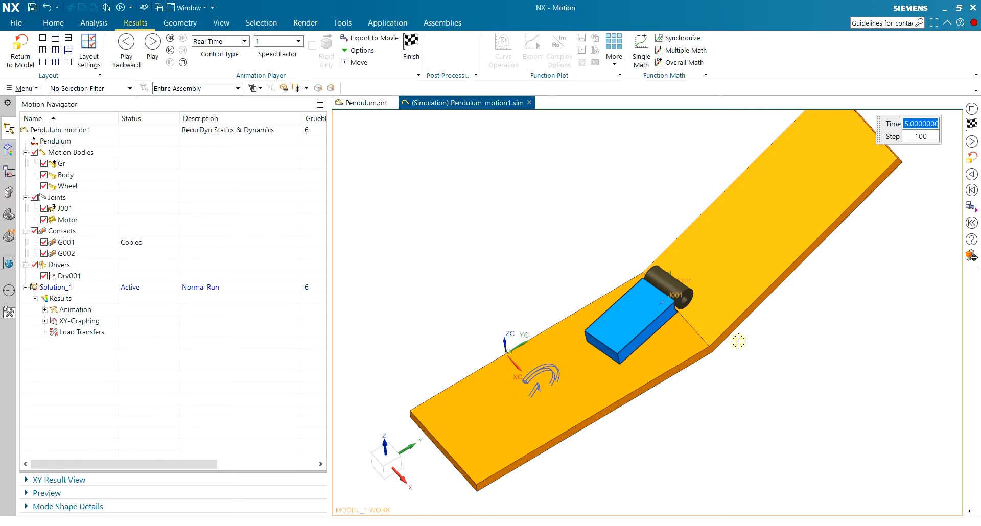
{"action": "left_click", "coordinate": [412, 46]}
Step: Replay the motion animation from a closer view of the pendulum and wheel and end the playback
{"action": "middle_click_drag", "start_coordinate": [530, 223], "coordinate": [596, 364]}
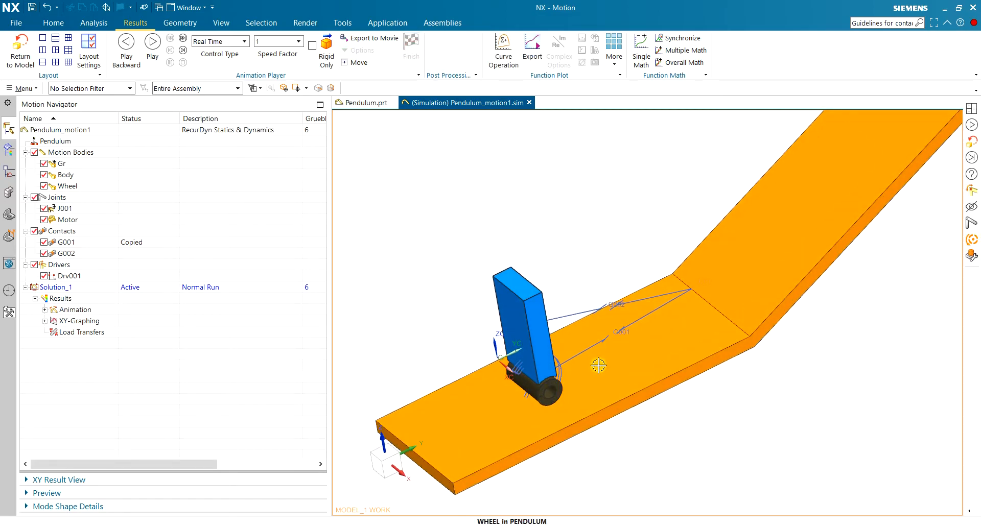
{"action": "left_click", "coordinate": [153, 43]}
{"action": "scroll", "coordinate": [639, 424], "scroll_direction": "up", "scroll_amount": 2}
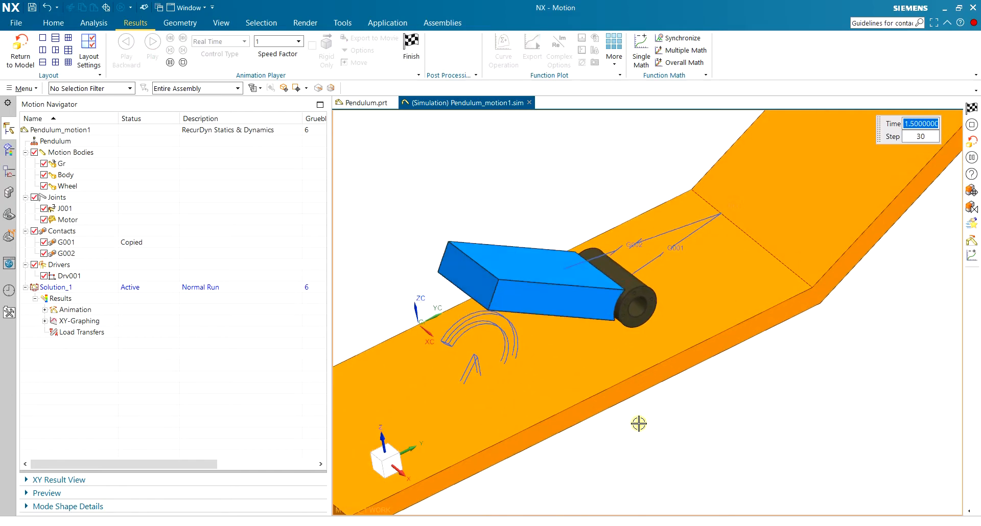
{"action": "left_click", "coordinate": [411, 48]}
Step: Review the Motor joint's definition without changing it and play the pendulum's motion animation again
{"action": "double_click", "coordinate": [68, 221]}
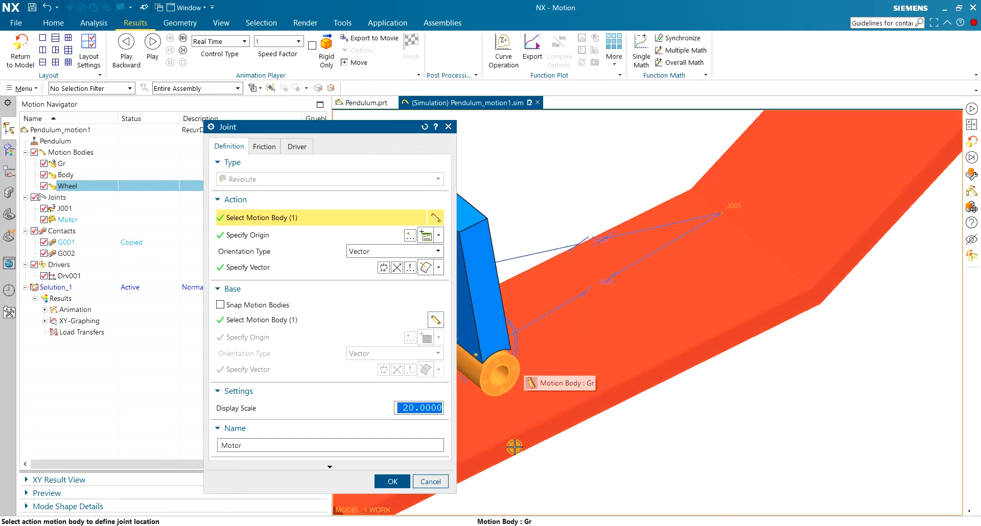
{"action": "left_click", "coordinate": [432, 481]}
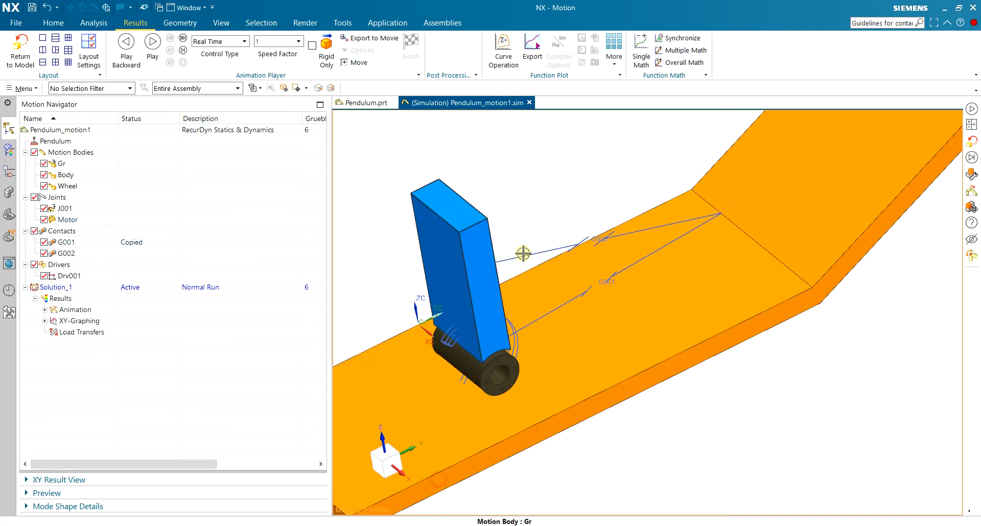
{"action": "middle_click_drag", "start_coordinate": [528, 202], "coordinate": [527, 196]}
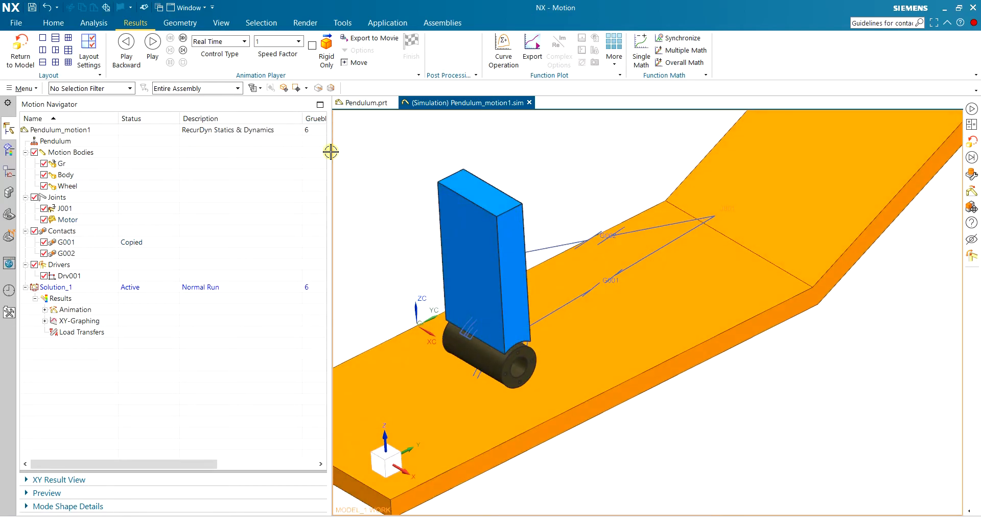
{"action": "left_click", "coordinate": [155, 50]}
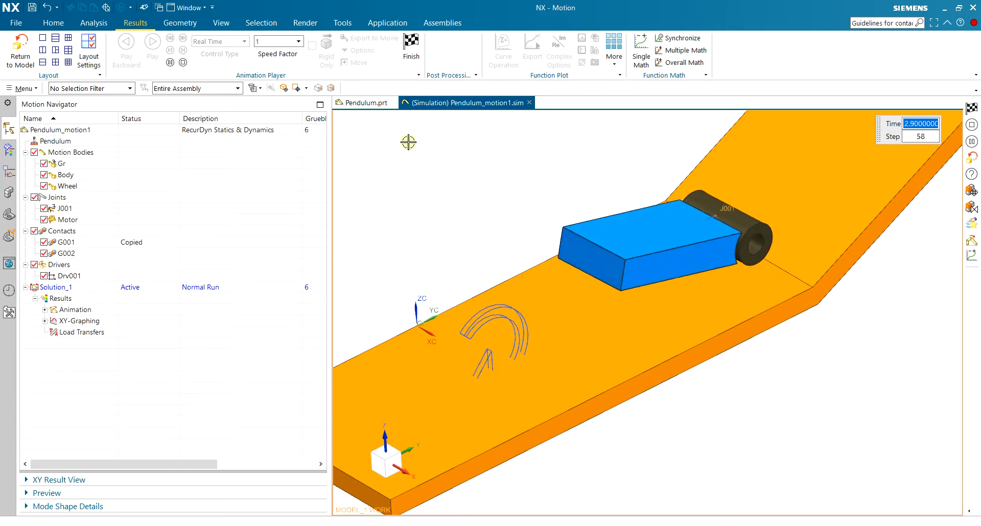
{"action": "left_click", "coordinate": [414, 56]}
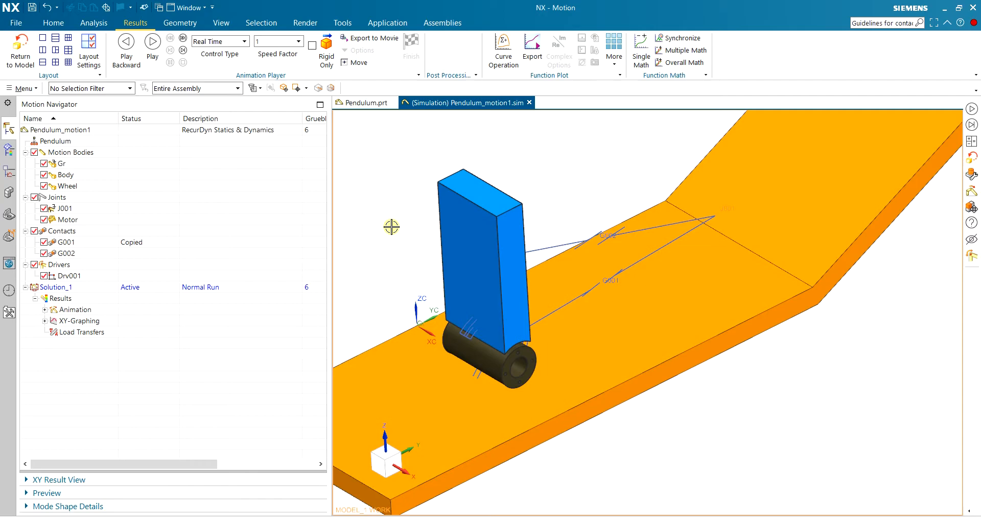
Step: Save the Pendulum_motion1 simulation
{"action": "key", "text": "ctrl+s"}
{"action": "middle_click_drag", "start_coordinate": [358, 204], "coordinate": [379, 216], "text": "shift"}
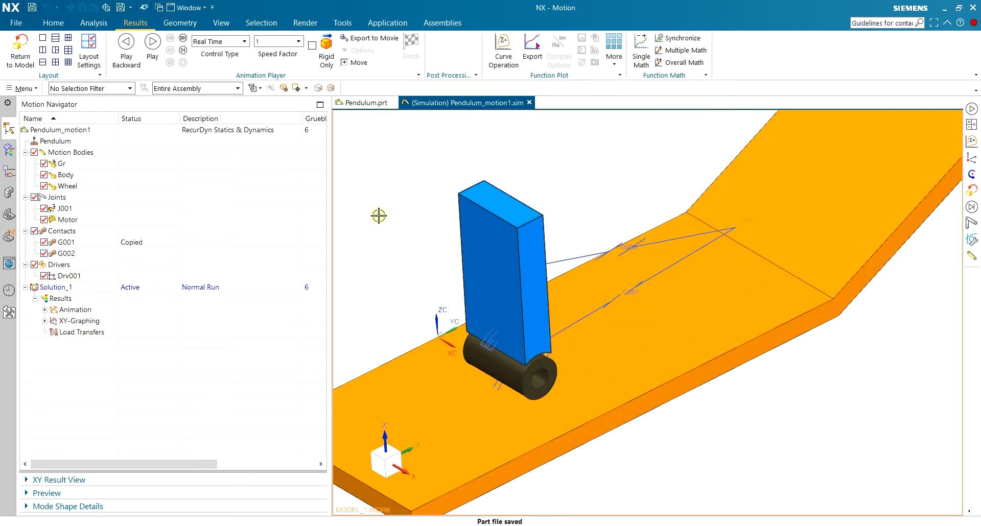
{"action": "mouse_move", "coordinate": [574, 168]}
{"action": "middle_mouse_down"}
{"action": "mouse_move", "coordinate": [554, 158]}
{"action": "mouse_move", "coordinate": [516, 168]}
{"action": "mouse_move", "coordinate": [526, 179]}
{"action": "mouse_move", "coordinate": [512, 142]}
{"action": "mouse_move", "coordinate": [562, 159]}
{"action": "middle_mouse_up"}
{"action": "scroll", "coordinate": [512, 143], "scroll_direction": "up", "scroll_amount": 3}
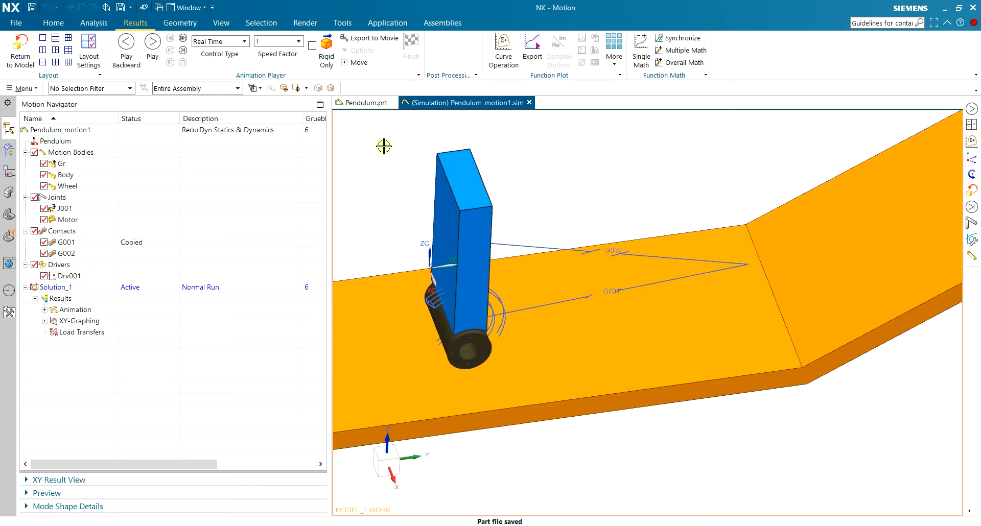
Step: Examine the sensor types, components and reference frames offered for a new sensor, leaving without creating one
{"action": "left_click", "coordinate": [53, 22]}
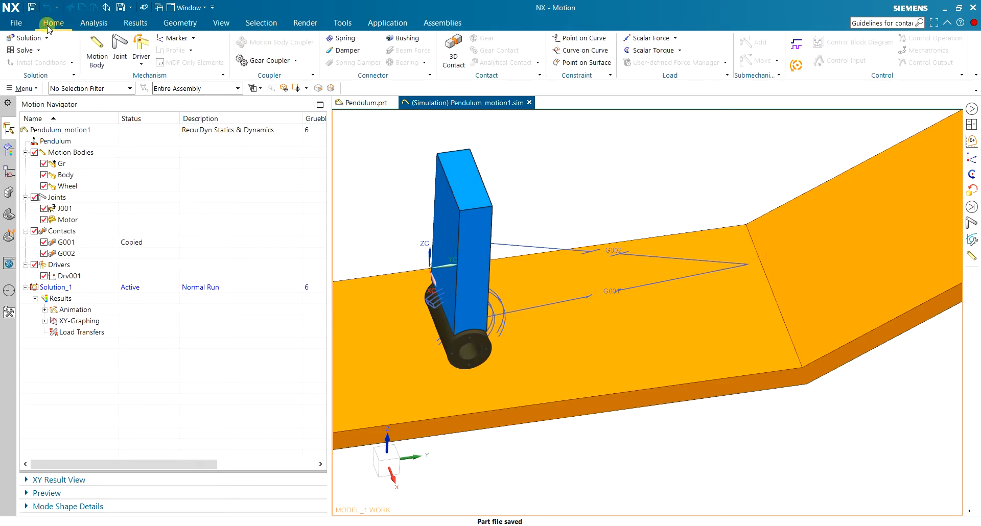
{"action": "left_click", "coordinate": [193, 40]}
{"action": "left_click", "coordinate": [179, 64]}
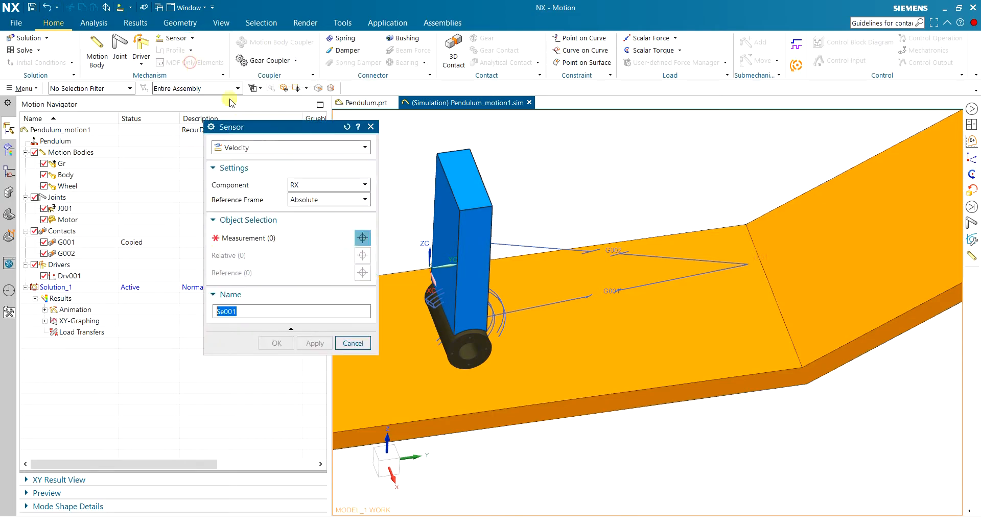
{"action": "left_click", "coordinate": [288, 148]}
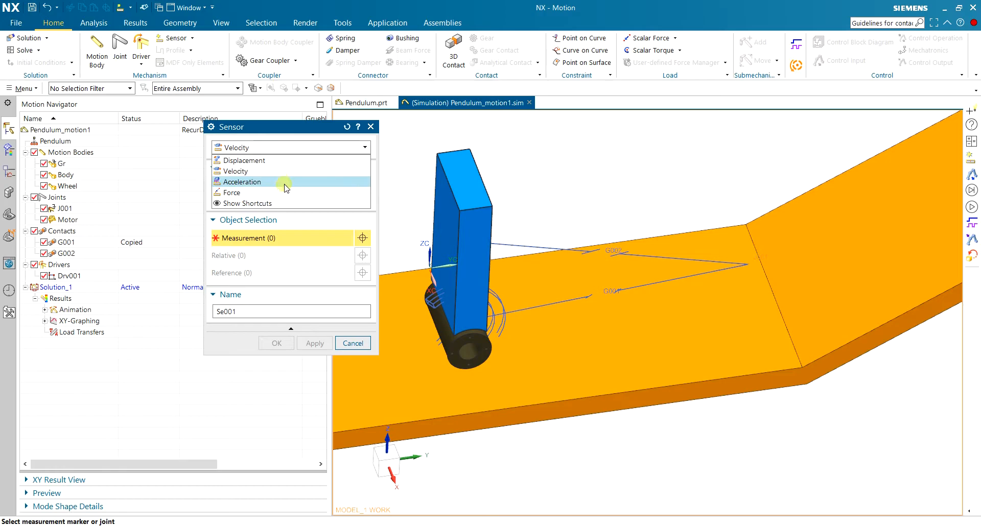
{"action": "left_click", "coordinate": [304, 136]}
{"action": "left_click", "coordinate": [333, 185]}
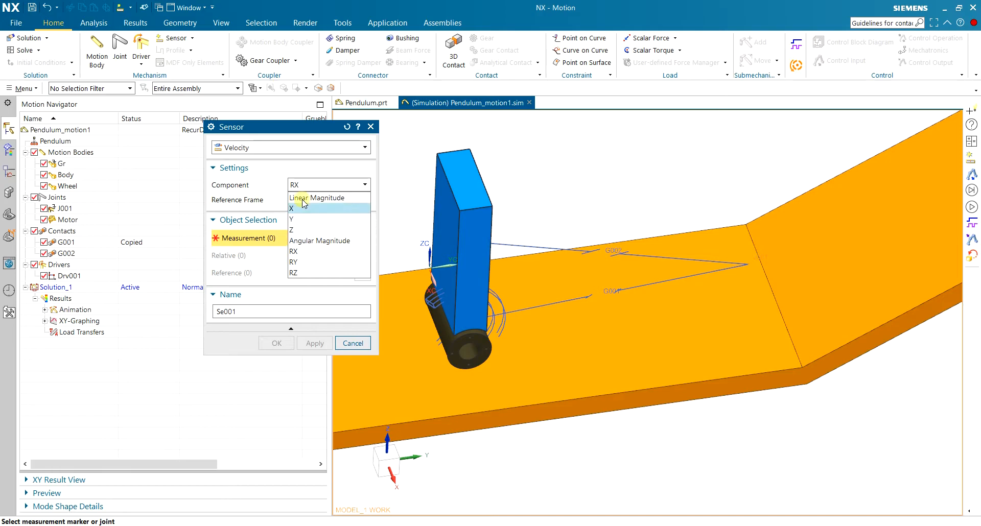
{"action": "left_click", "coordinate": [260, 176]}
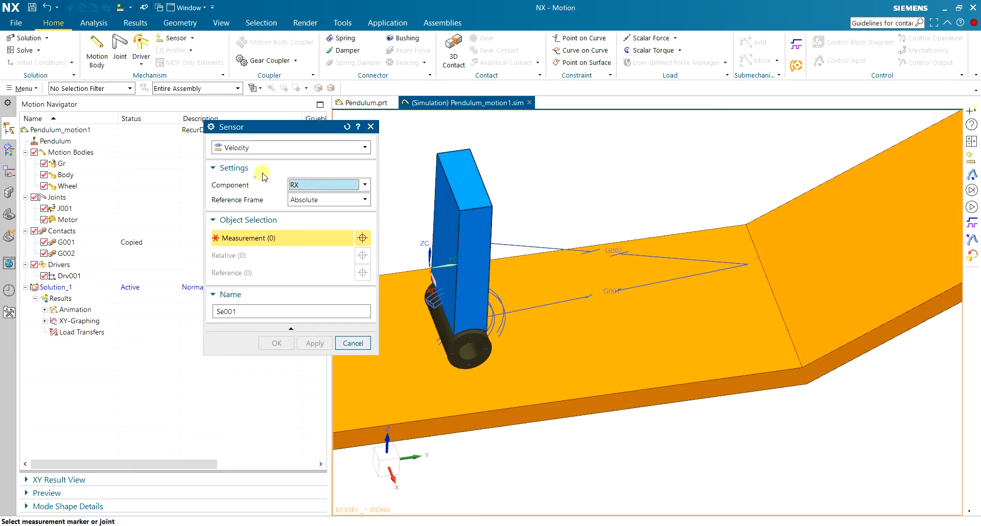
{"action": "left_click", "coordinate": [321, 202]}
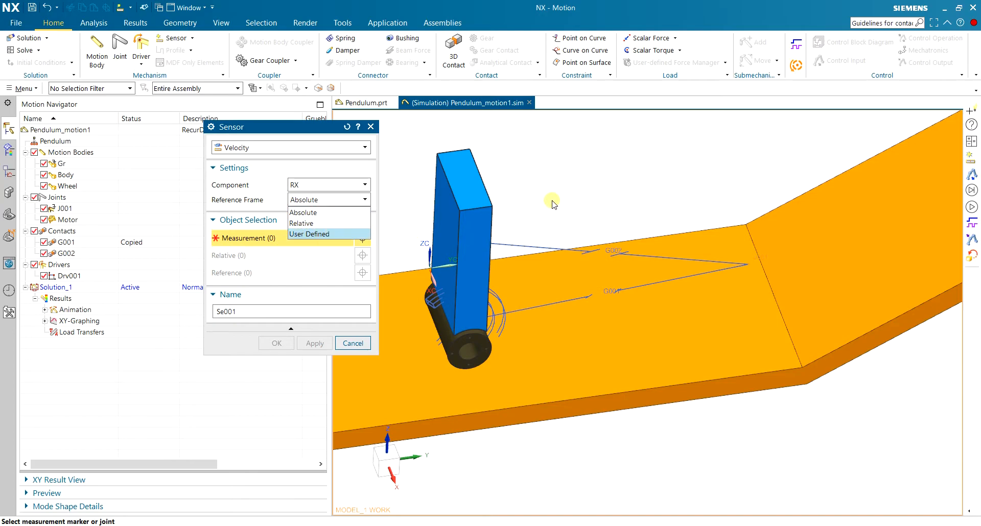
{"action": "left_click", "coordinate": [299, 276]}
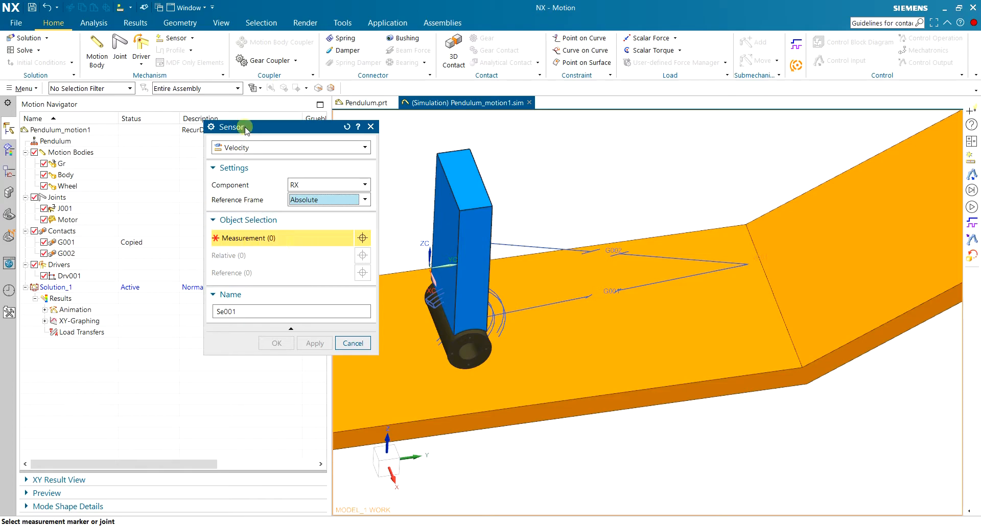
{"action": "left_click_drag", "start_coordinate": [258, 131], "coordinate": [271, 122]}
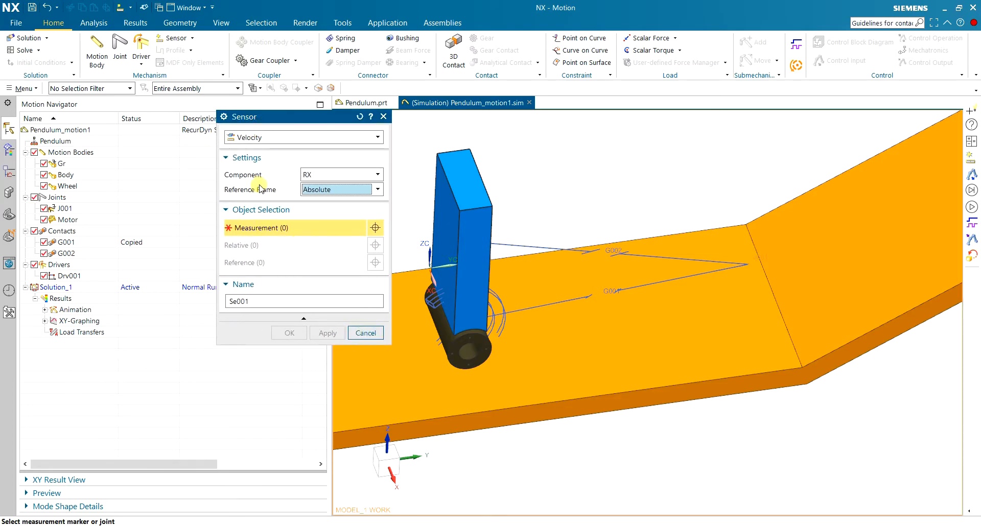
{"action": "left_click", "coordinate": [365, 333]}
Step: Begin a new marker A001 and associate it with the Body motion body
{"action": "left_click", "coordinate": [193, 39]}
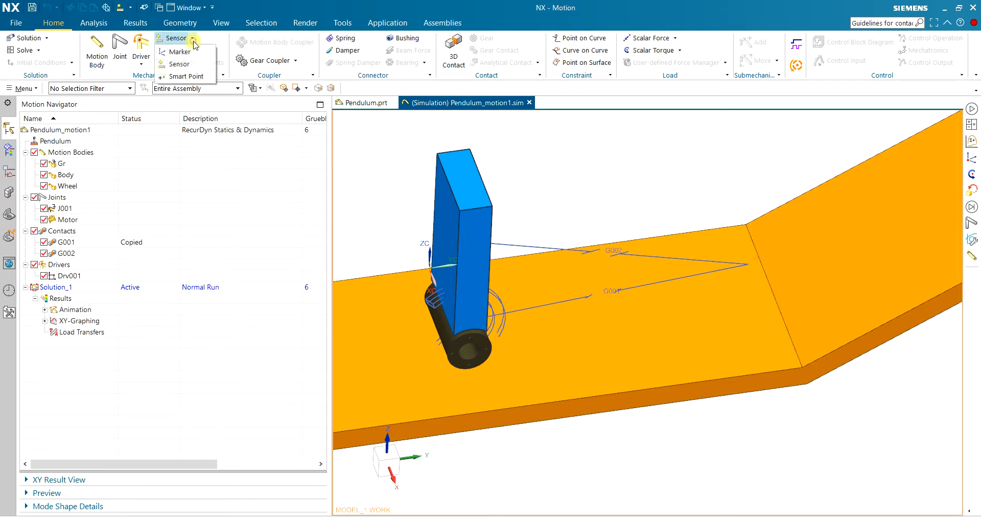
{"action": "left_click", "coordinate": [178, 51]}
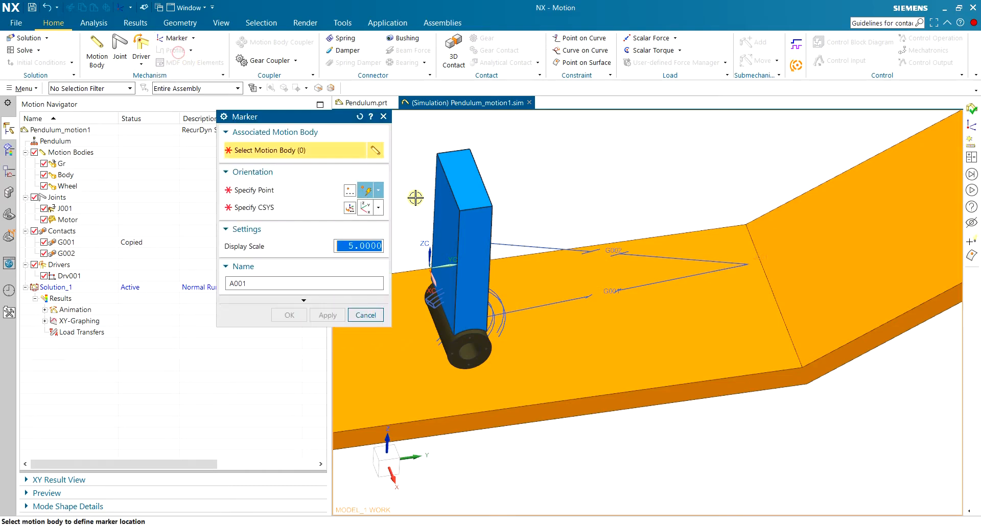
{"action": "left_click_drag", "start_coordinate": [306, 118], "coordinate": [283, 149]}
{"action": "mouse_move", "coordinate": [593, 178]}
{"action": "middle_mouse_down"}
{"action": "mouse_move", "coordinate": [571, 164]}
{"action": "mouse_move", "coordinate": [546, 175]}
{"action": "middle_mouse_up"}
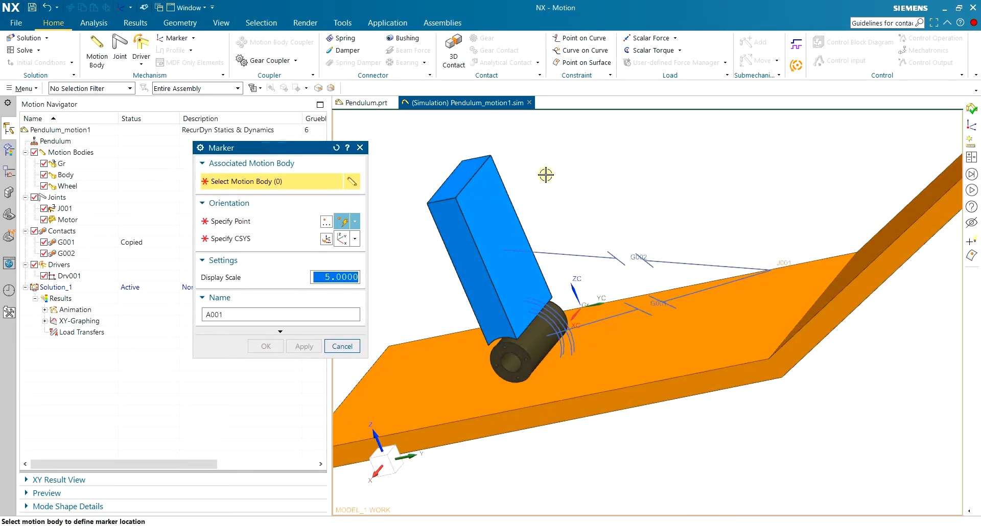
{"action": "left_click", "coordinate": [481, 209]}
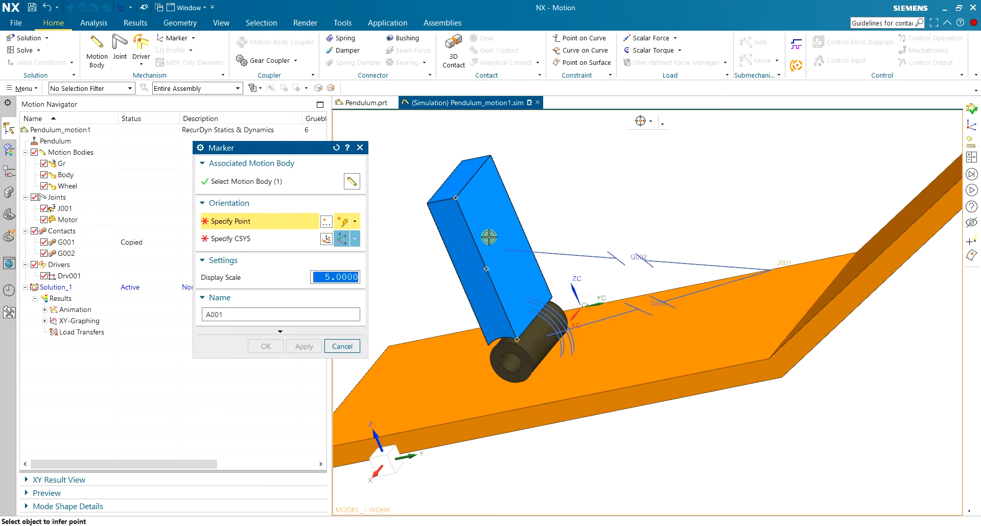
Step: Locate the marker's point at 50% between the midpoints of the two opposite long edges of the Body's top face
{"action": "scroll", "coordinate": [492, 231], "scroll_direction": "up", "scroll_amount": 1}
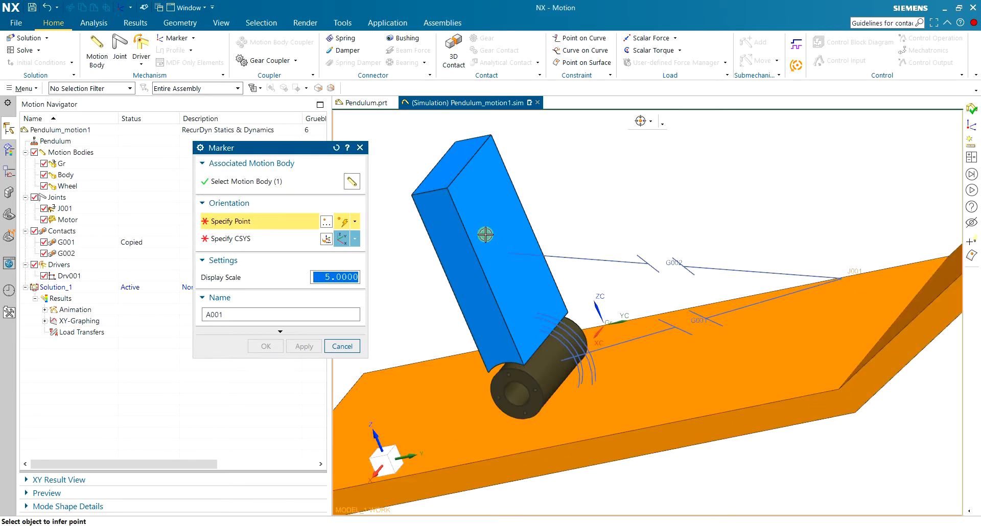
{"action": "middle_click_drag", "start_coordinate": [568, 209], "coordinate": [588, 218]}
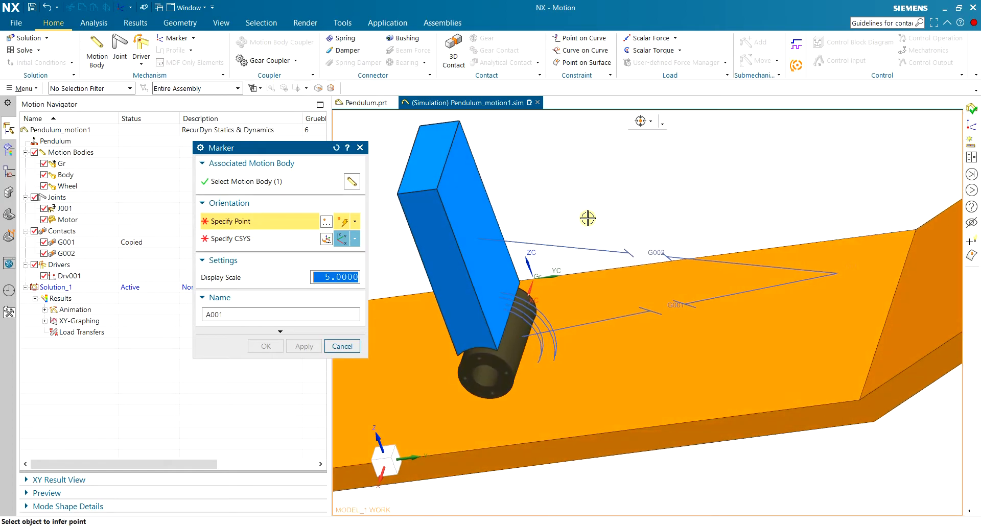
{"action": "scroll", "coordinate": [567, 210], "scroll_direction": "down", "scroll_amount": 3}
{"action": "scroll", "coordinate": [519, 160], "scroll_direction": "up", "scroll_amount": 4}
{"action": "left_click", "coordinate": [326, 221]}
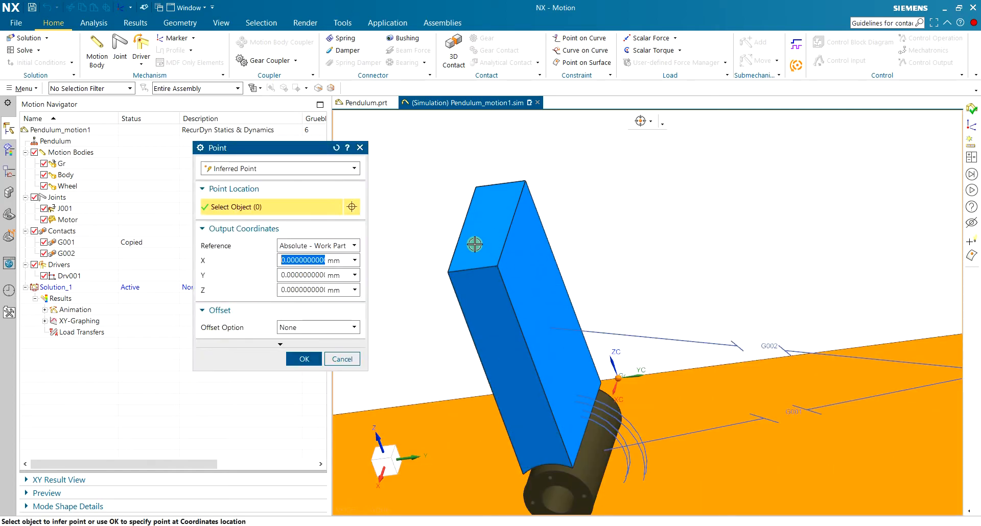
{"action": "left_click", "coordinate": [258, 169]}
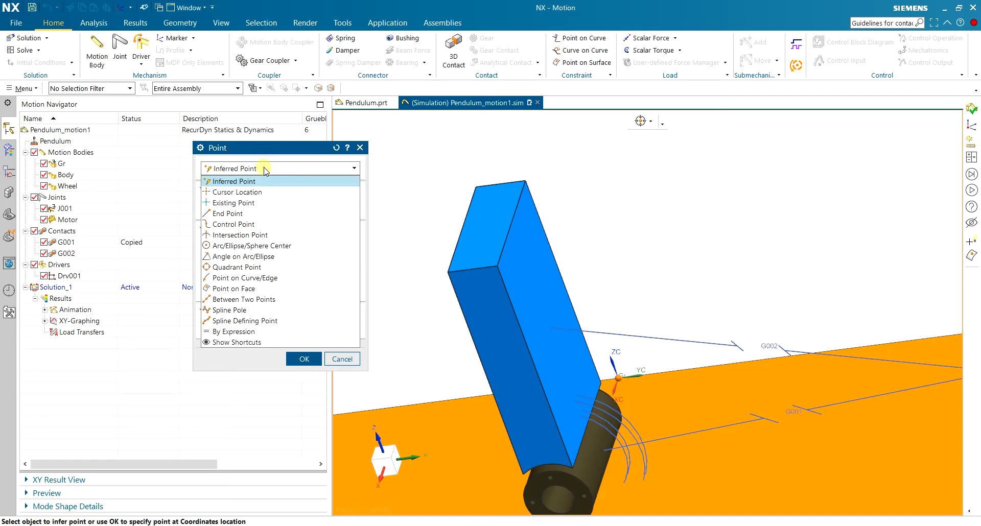
{"action": "left_click", "coordinate": [276, 299]}
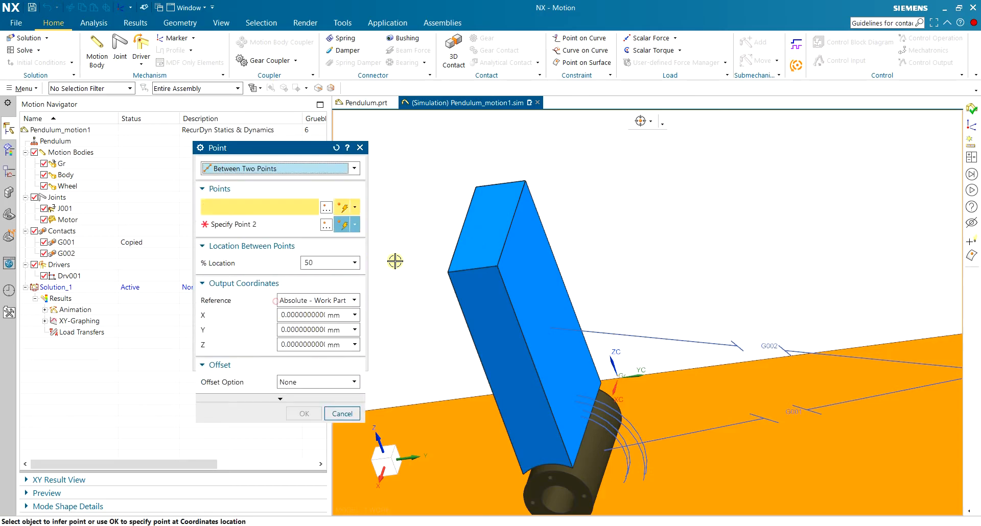
{"action": "left_click", "coordinate": [510, 226]}
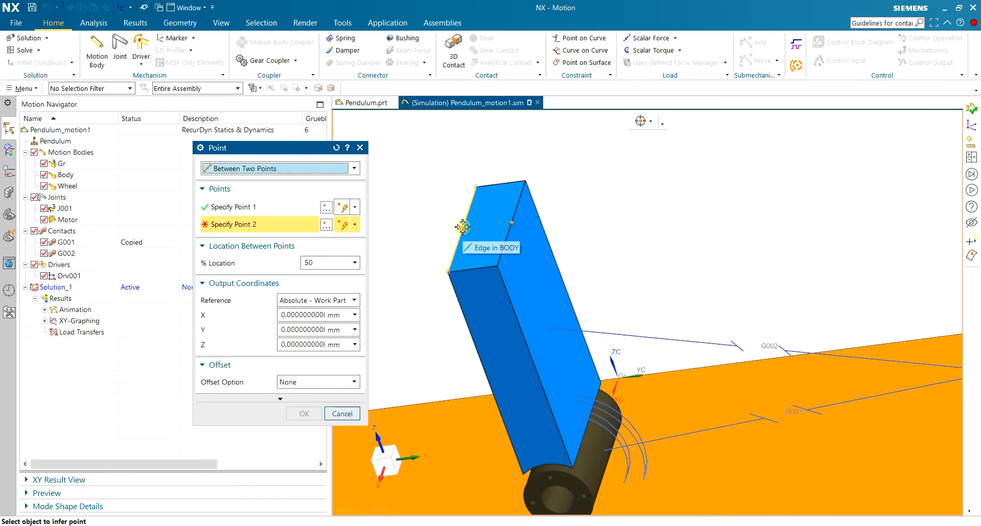
{"action": "left_click", "coordinate": [462, 227]}
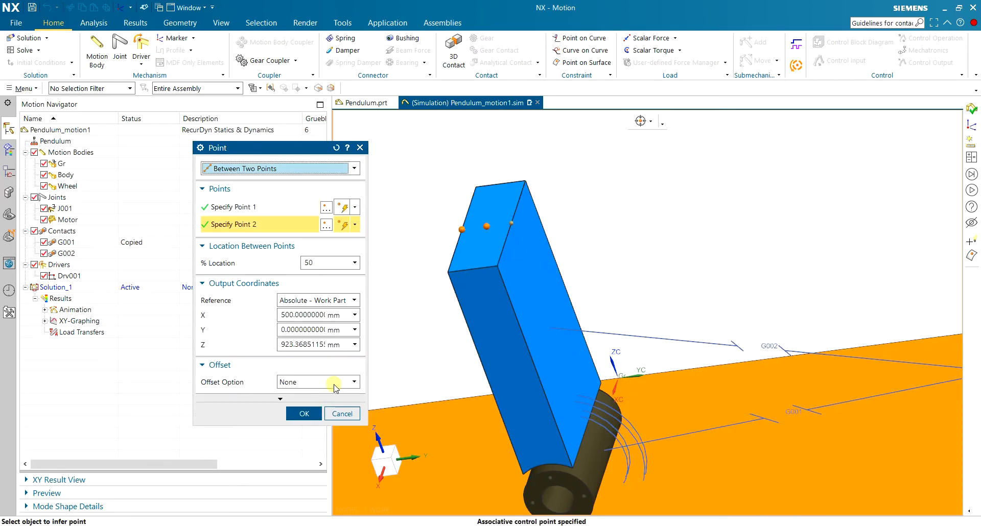
{"action": "left_click", "coordinate": [304, 413]}
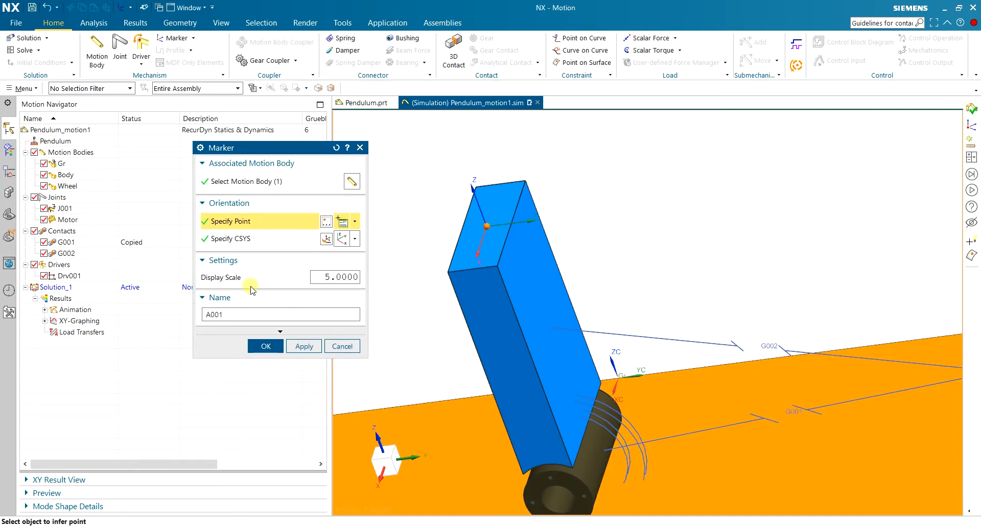
Step: Check the orientation of the marker's coordinate system on the Body's top face and create marker A001
{"action": "left_click", "coordinate": [251, 239]}
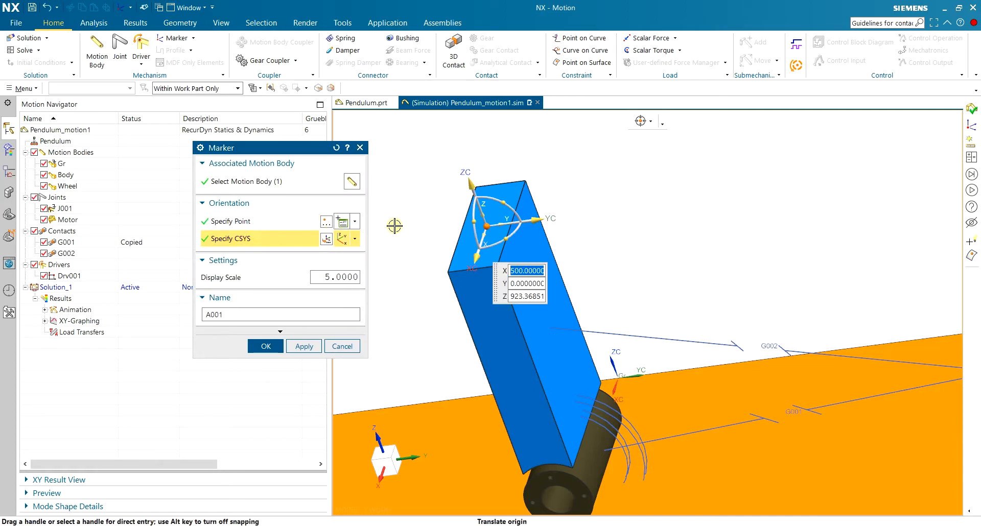
{"action": "middle_click_drag", "start_coordinate": [434, 229], "coordinate": [607, 253]}
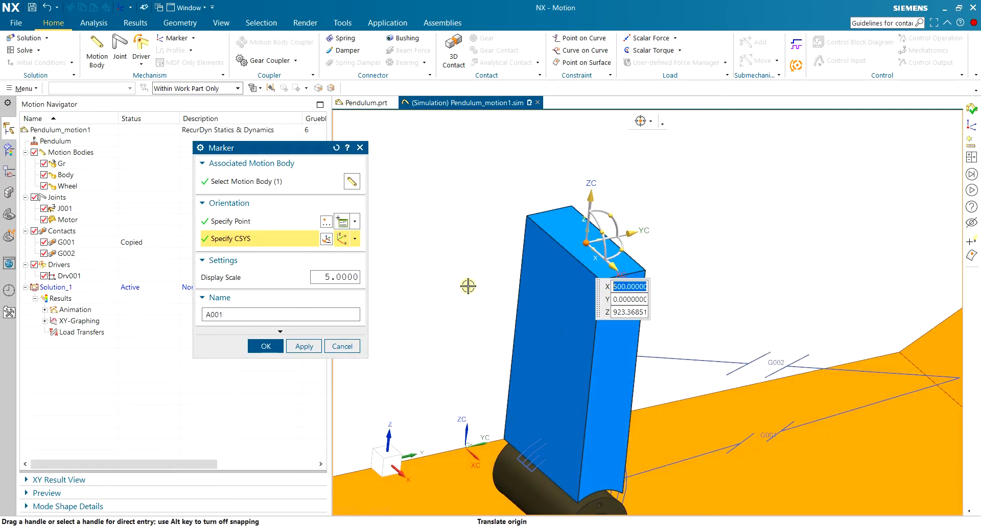
{"action": "middle_click_drag", "start_coordinate": [705, 259], "coordinate": [664, 256]}
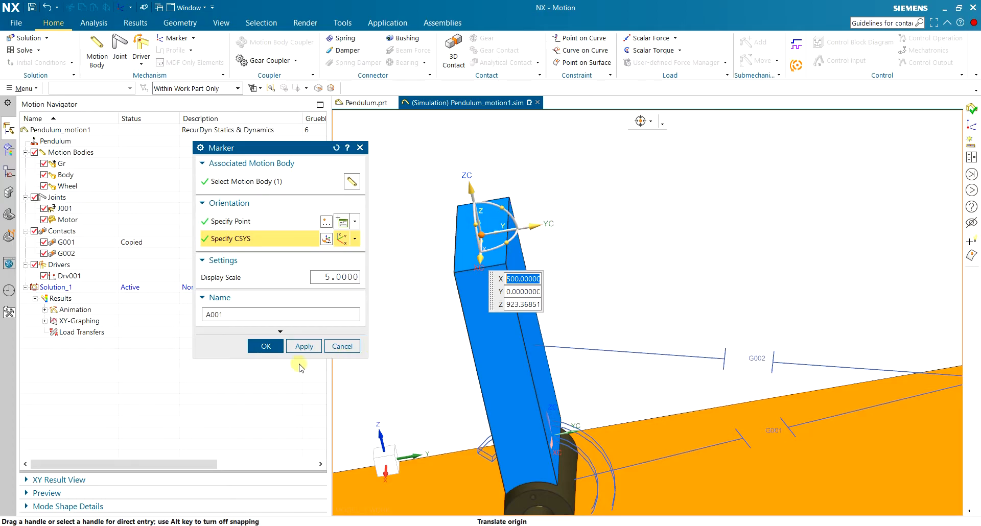
{"action": "left_click", "coordinate": [266, 347]}
{"action": "middle_click_drag", "start_coordinate": [574, 252], "coordinate": [566, 250]}
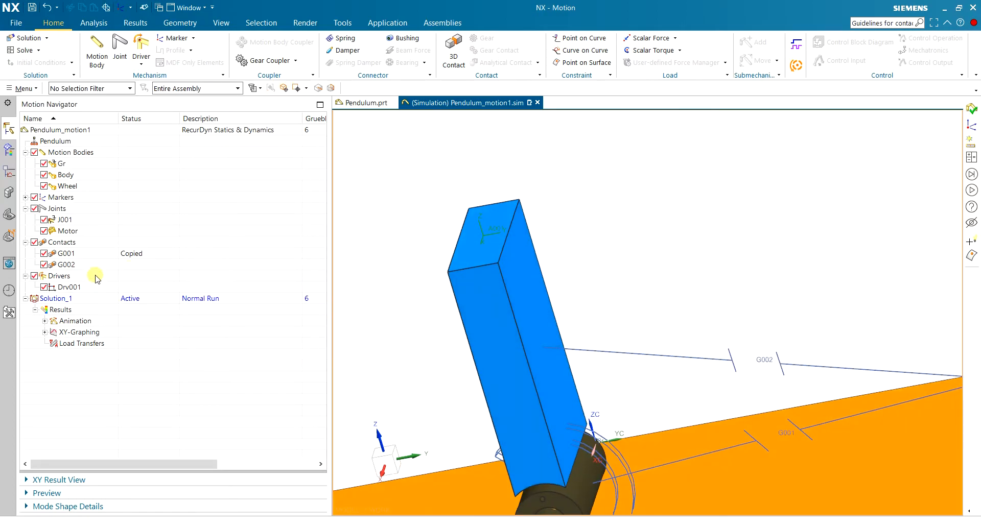
Step: Set the display scale of marker A001 to 10
{"action": "left_click", "coordinate": [25, 198]}
{"action": "double_click", "coordinate": [66, 208]}
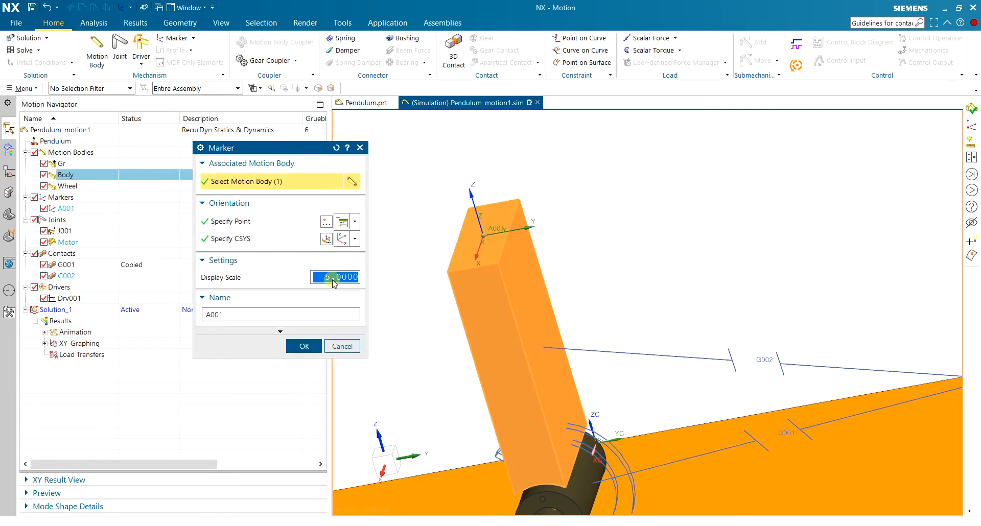
{"action": "type", "text": "10"}
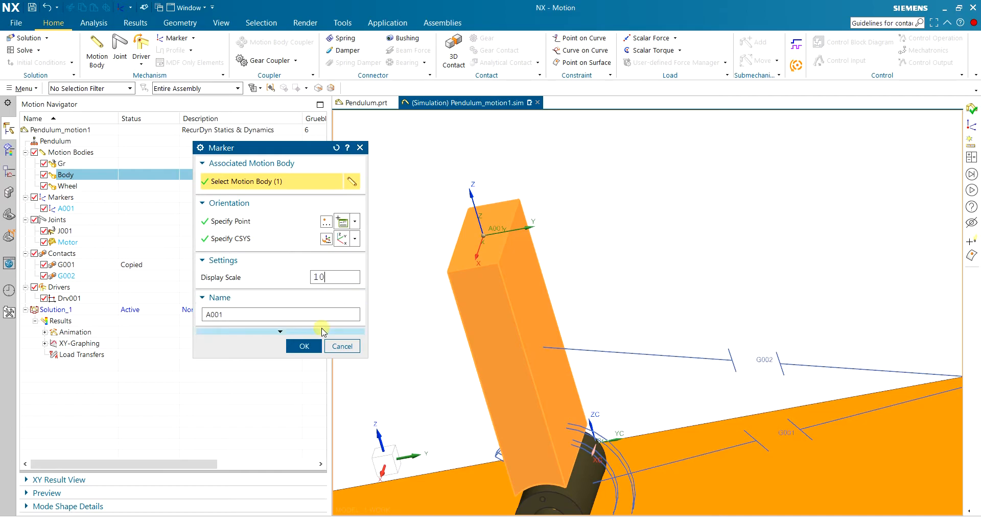
{"action": "left_click", "coordinate": [304, 346]}
{"action": "mouse_move", "coordinate": [455, 252]}
{"action": "middle_mouse_down"}
{"action": "mouse_move", "coordinate": [466, 216]}
{"action": "mouse_move", "coordinate": [450, 240]}
{"action": "middle_mouse_up"}
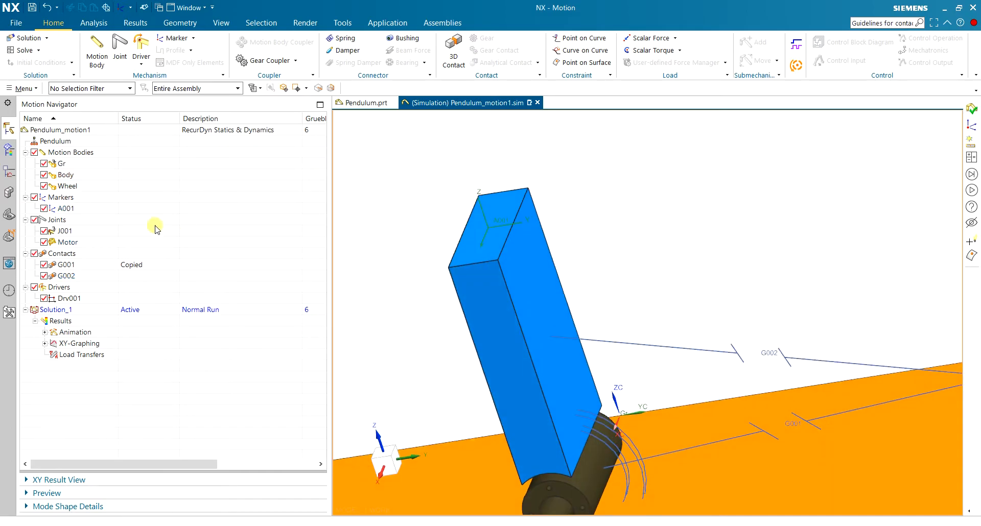
Step: Set the display scale of marker A001 to 50
{"action": "double_click", "coordinate": [66, 209]}
{"action": "triple_click", "coordinate": [336, 277]}
{"action": "type", "text": "50"}
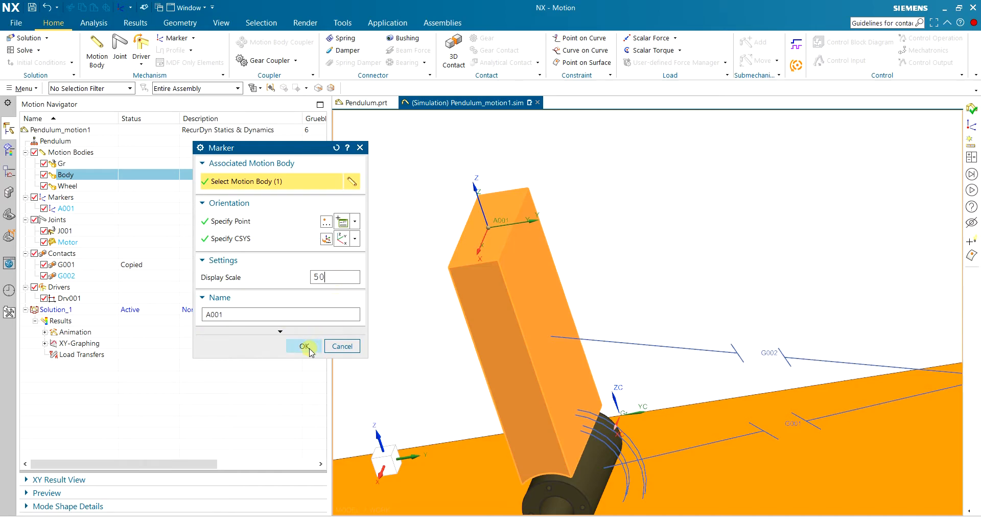
{"action": "left_click", "coordinate": [309, 348]}
{"action": "scroll", "coordinate": [416, 285], "scroll_direction": "down", "scroll_amount": 2}
{"action": "mouse_move", "coordinate": [641, 233]}
{"action": "middle_mouse_down"}
{"action": "mouse_move", "coordinate": [691, 230]}
{"action": "mouse_move", "coordinate": [637, 226]}
{"action": "middle_mouse_up"}
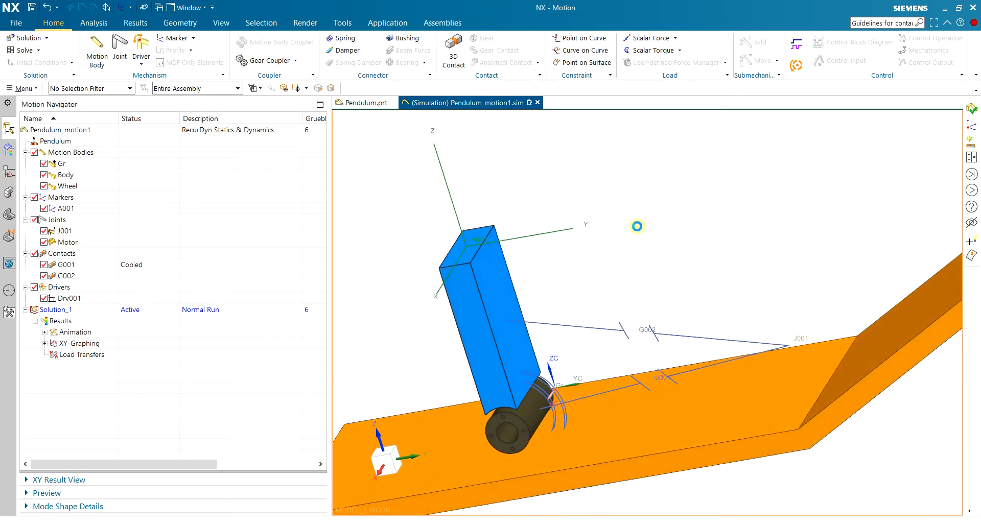
{"action": "left_click", "coordinate": [194, 39]}
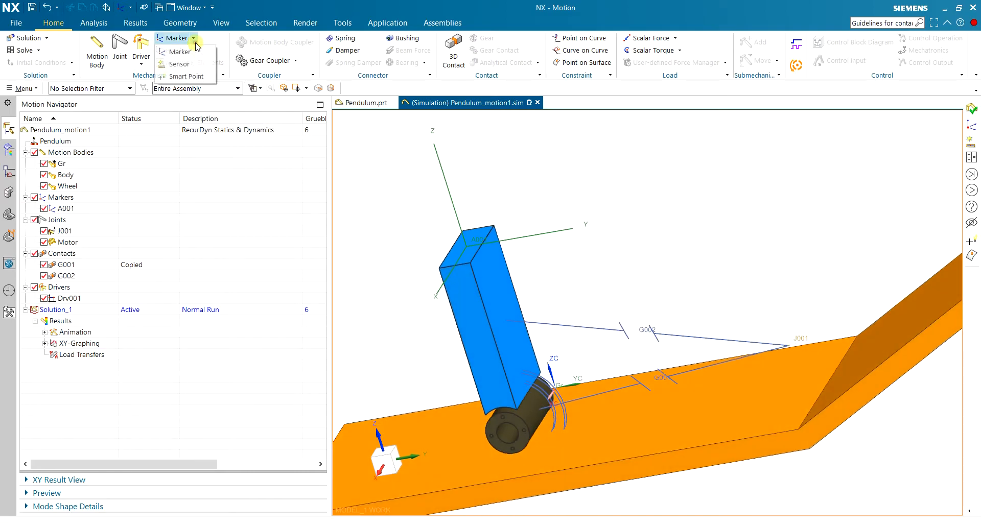
{"action": "left_click", "coordinate": [184, 65]}
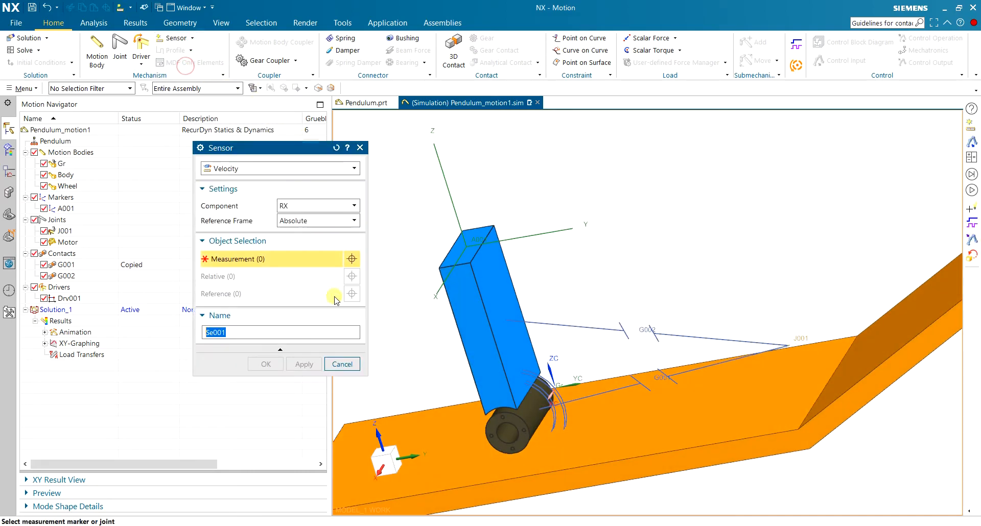
{"action": "left_click", "coordinate": [342, 364]}
Step: Examine the point types offered for a new smart point, leaving without creating one
{"action": "left_click", "coordinate": [190, 38]}
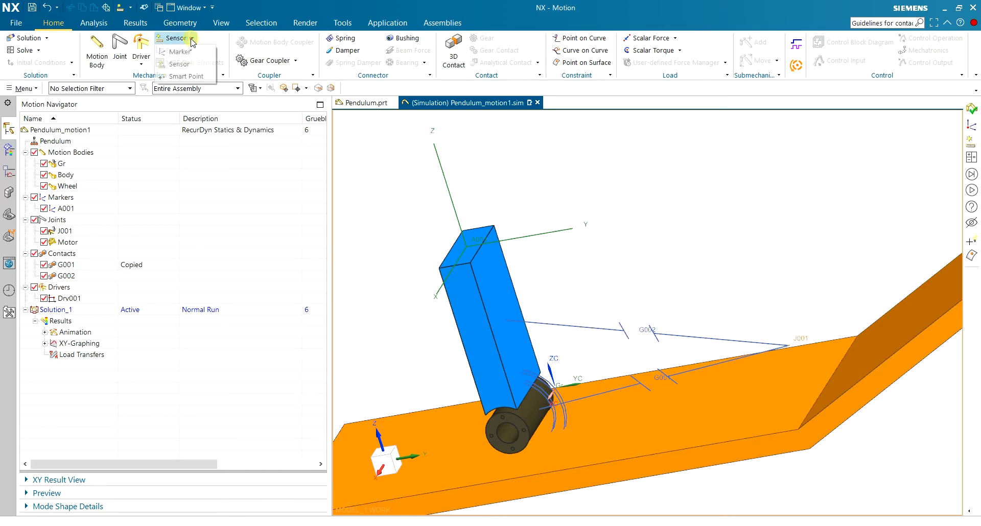
{"action": "left_click", "coordinate": [189, 77]}
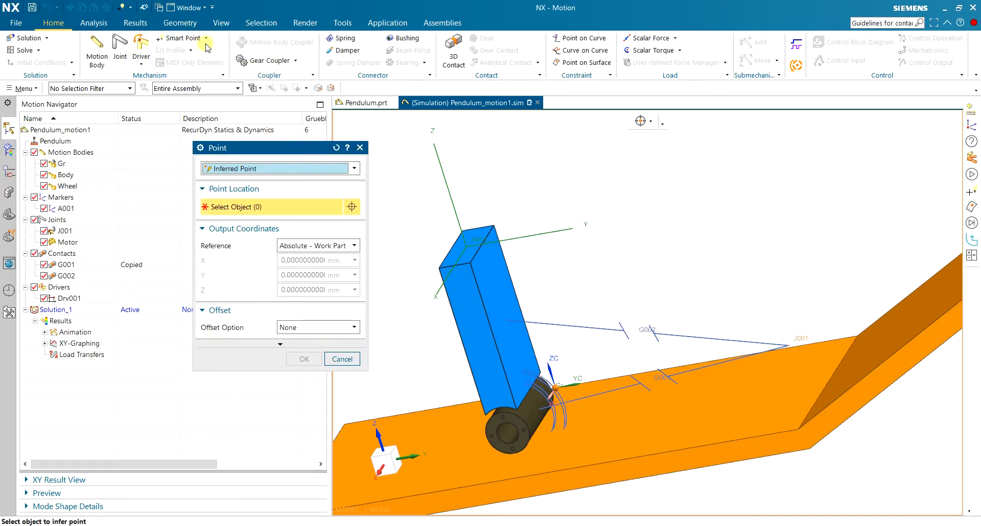
{"action": "scroll", "coordinate": [460, 161], "scroll_direction": "down", "scroll_amount": 3}
{"action": "scroll", "coordinate": [469, 160], "scroll_direction": "up", "scroll_amount": 2}
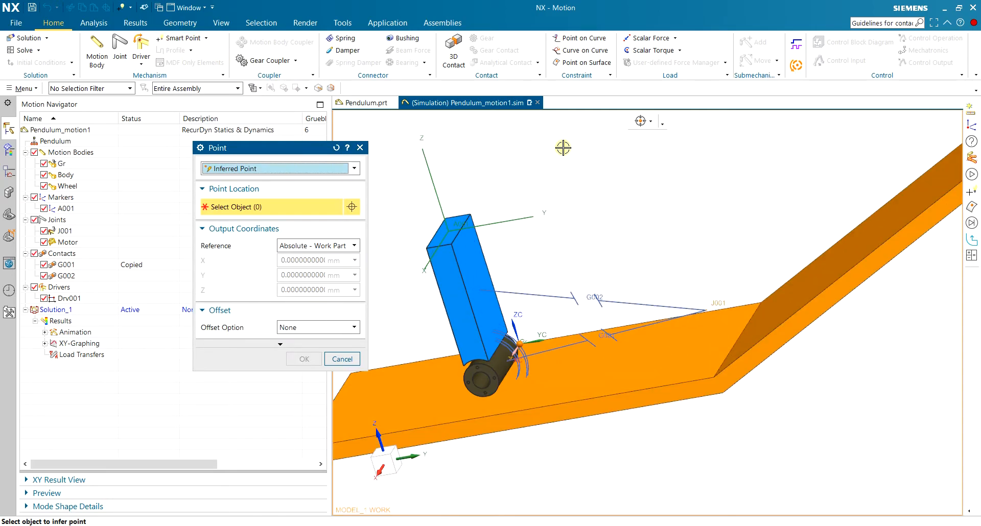
{"action": "left_click", "coordinate": [294, 169]}
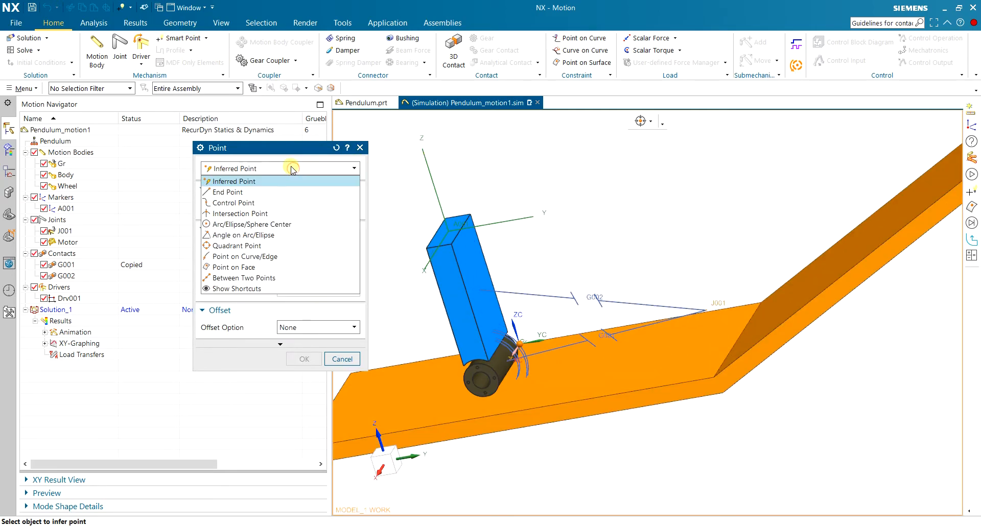
{"action": "left_click", "coordinate": [294, 169]}
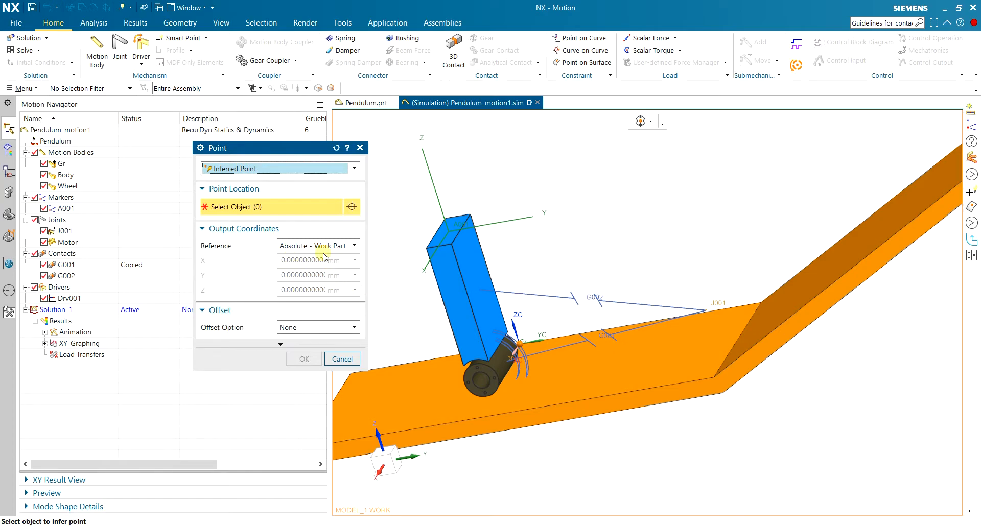
{"action": "left_click", "coordinate": [342, 359]}
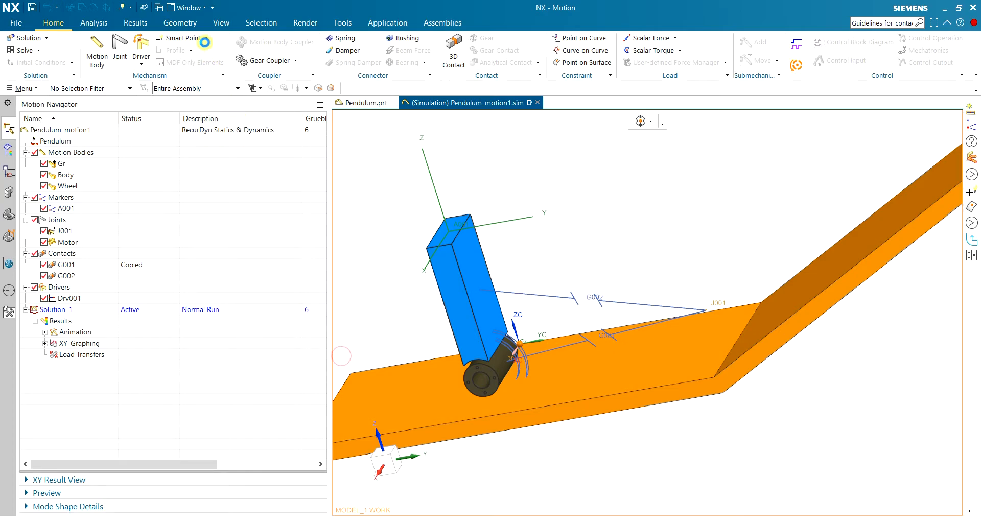
Step: Begin a new sensor and select marker A001 as its measurement object
{"action": "left_click", "coordinate": [205, 42]}
{"action": "left_click", "coordinate": [185, 62]}
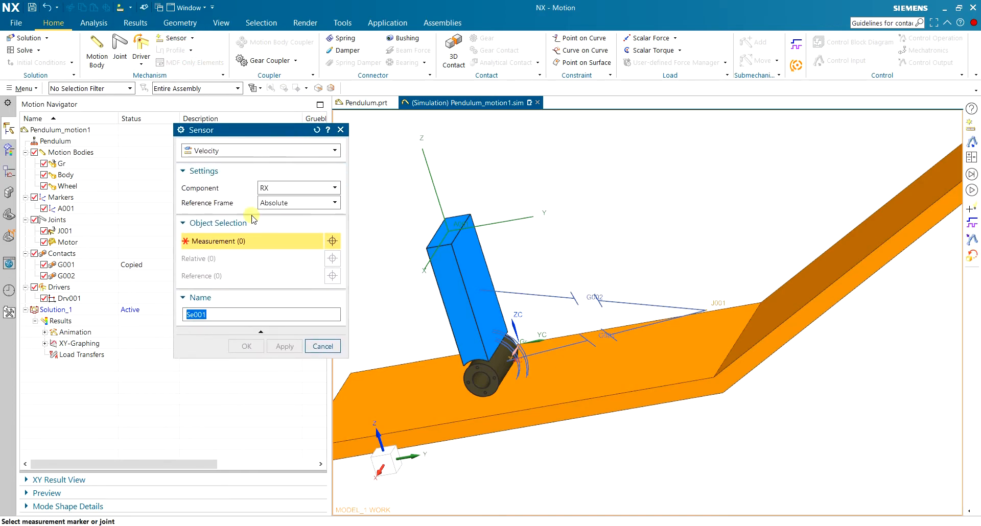
{"action": "left_click", "coordinate": [65, 208]}
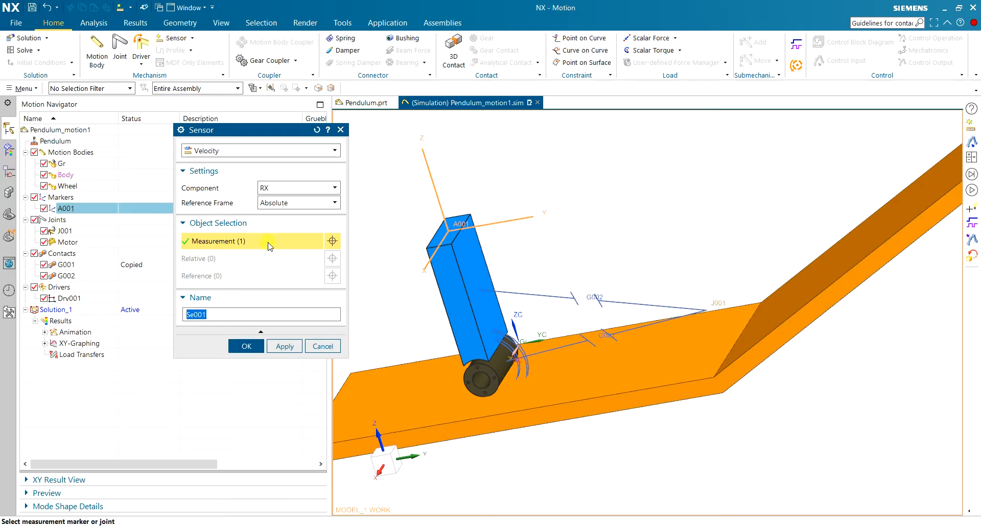
{"action": "middle_click_drag", "start_coordinate": [425, 196], "coordinate": [429, 226]}
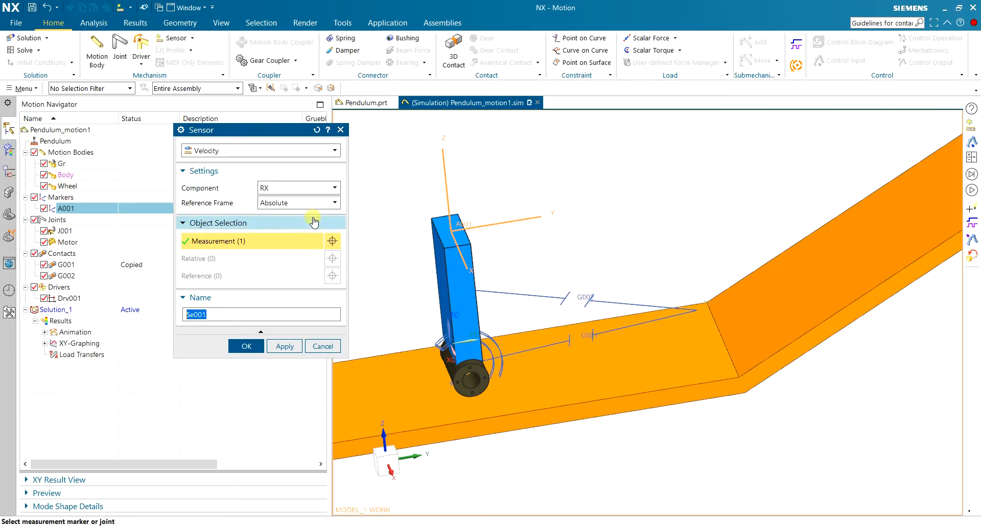
Step: Set the sensor type to Acceleration and the component to X, name it X_acc and create it
{"action": "left_click", "coordinate": [247, 151]}
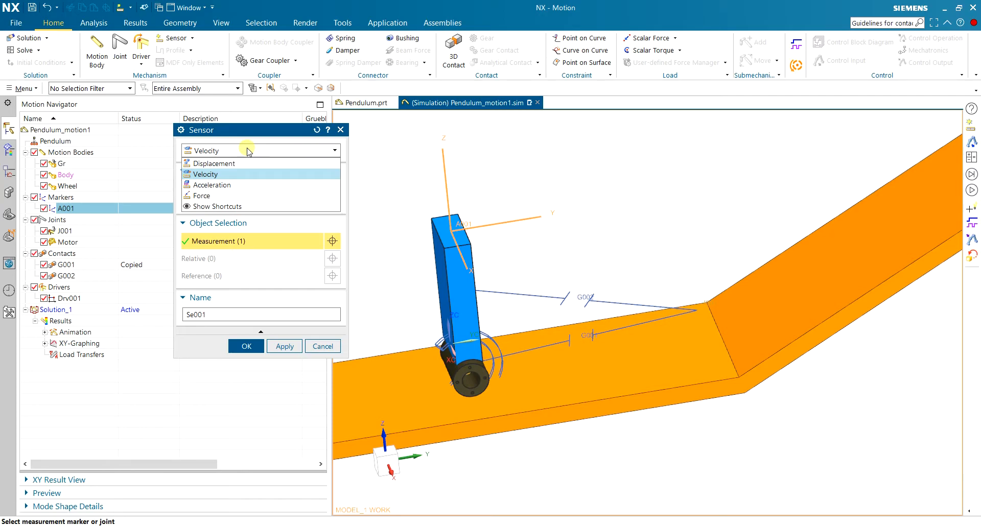
{"action": "left_click", "coordinate": [244, 185]}
{"action": "left_click", "coordinate": [297, 188]}
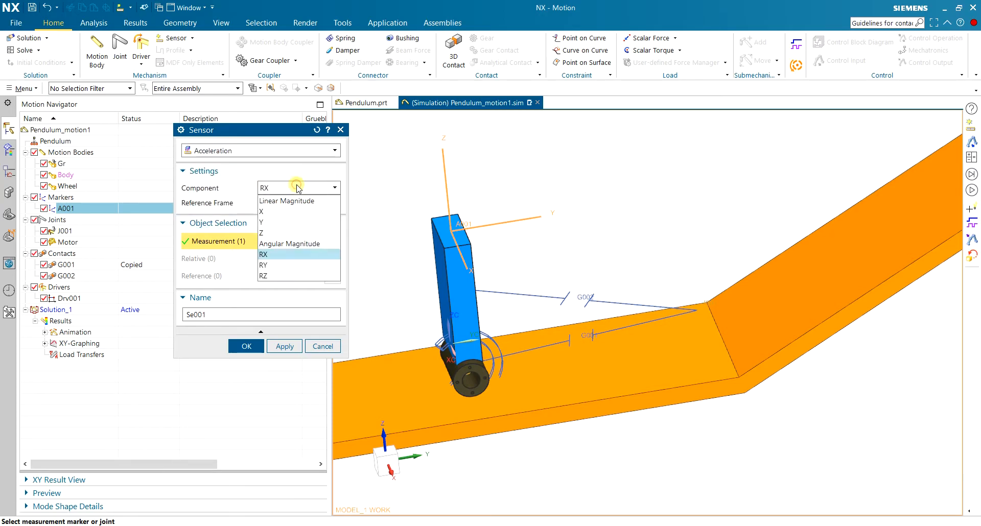
{"action": "left_click", "coordinate": [308, 211]}
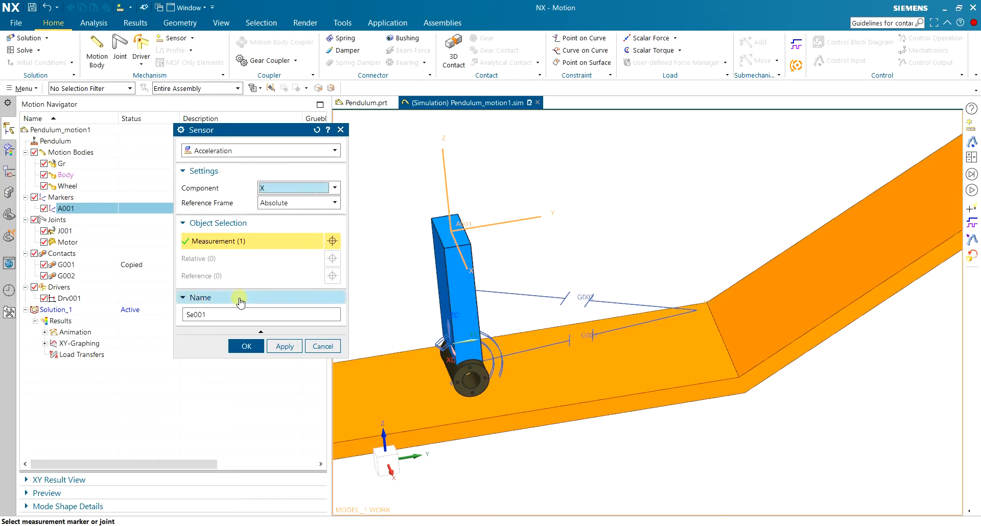
{"action": "left_click", "coordinate": [232, 310]}
{"action": "type", "text": "X_acc"}
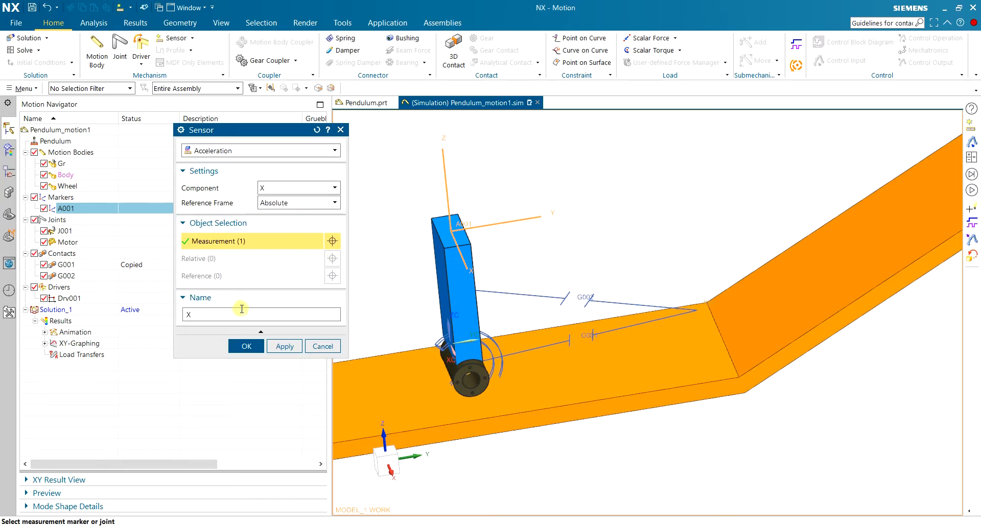
{"action": "left_click", "coordinate": [284, 347]}
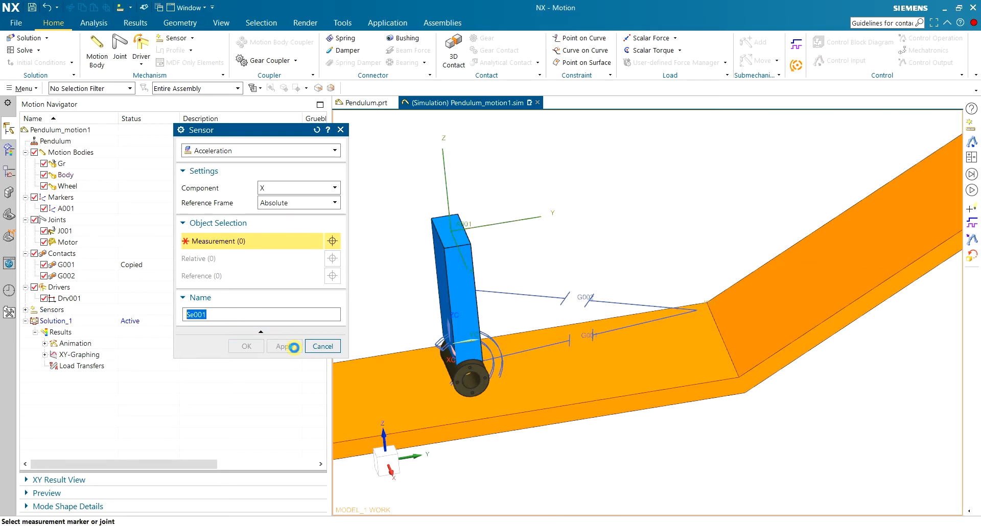
Step: Create an absolute acceleration sensor named Y_acc on marker A001, measuring the Y component
{"action": "left_click", "coordinate": [74, 208]}
{"action": "left_click", "coordinate": [285, 182]}
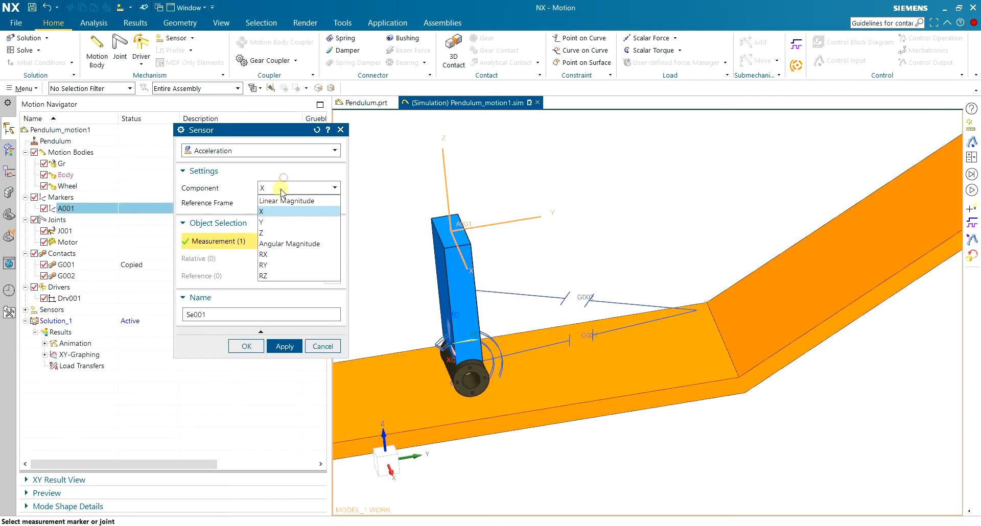
{"action": "left_click", "coordinate": [280, 220]}
{"action": "double_click", "coordinate": [245, 314]}
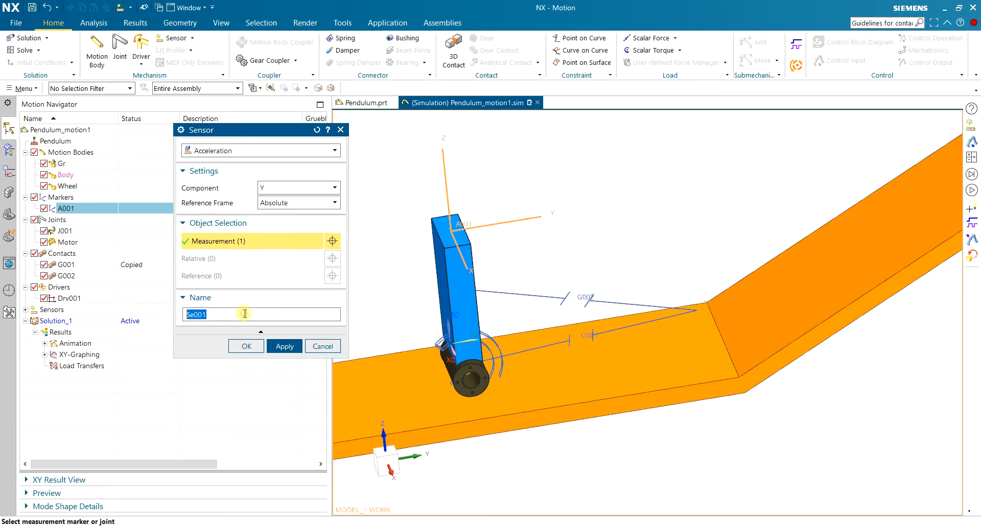
{"action": "type", "text": "Y_acc"}
{"action": "left_click", "coordinate": [284, 346]}
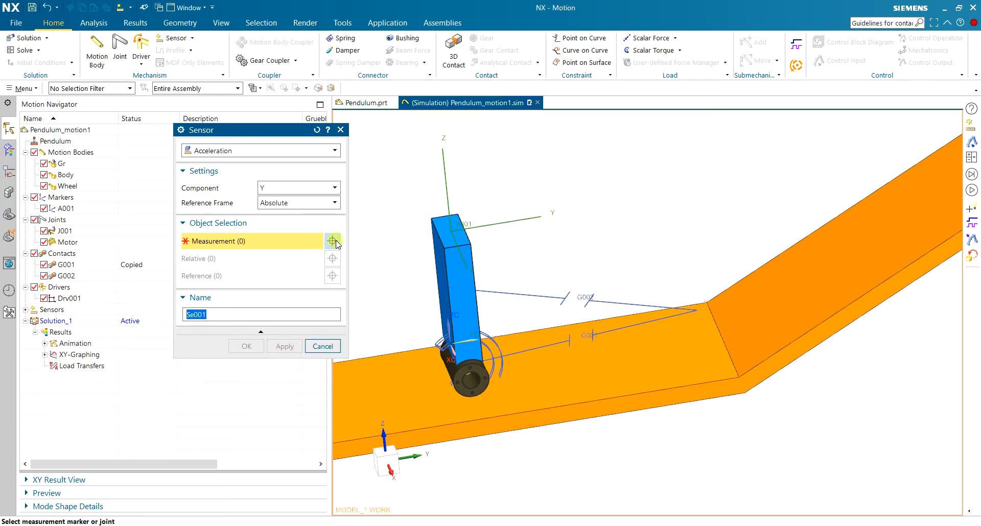
Step: Create an acceleration sensor named Z_acc on marker A001 with component Z and the Absolute reference frame
{"action": "left_click", "coordinate": [295, 204]}
{"action": "left_click", "coordinate": [296, 213]}
{"action": "left_click", "coordinate": [298, 188]}
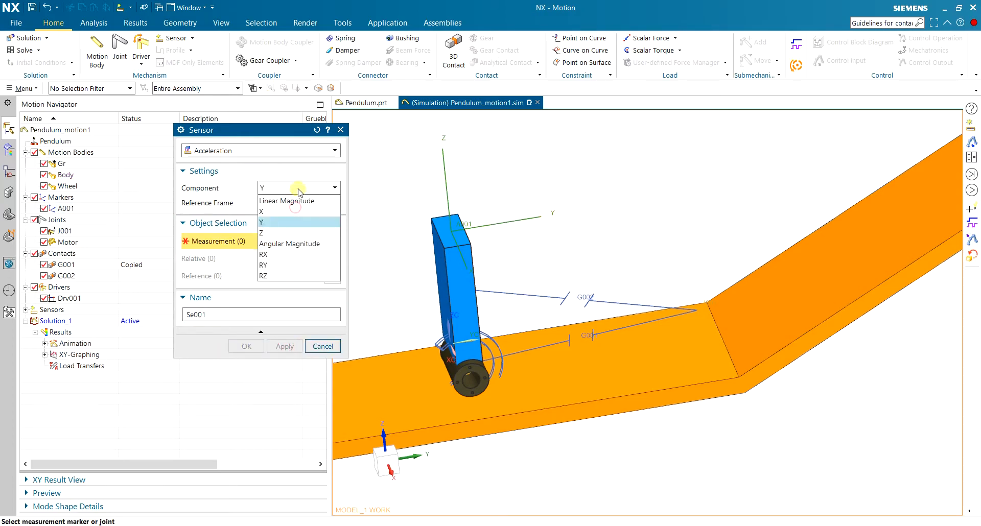
{"action": "left_click", "coordinate": [305, 236]}
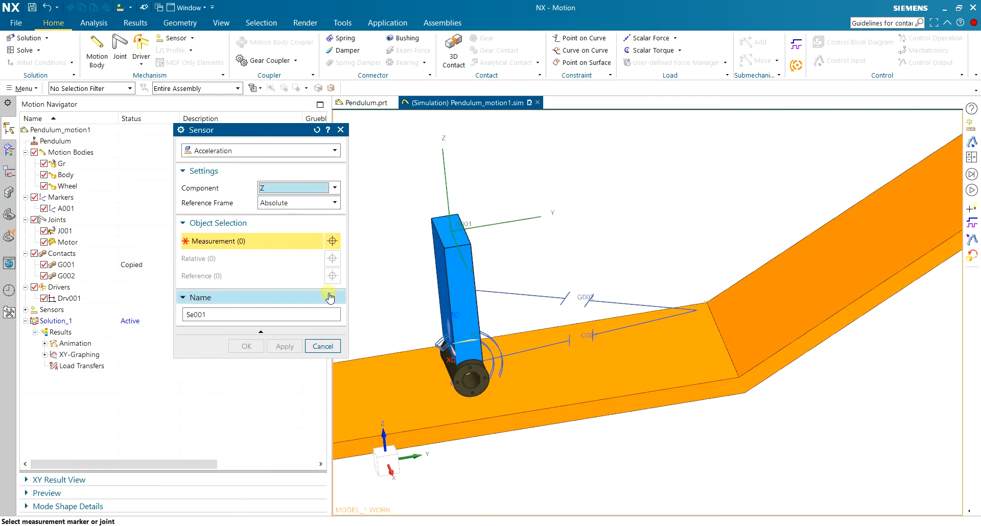
{"action": "left_click", "coordinate": [300, 204]}
{"action": "left_click", "coordinate": [300, 203]}
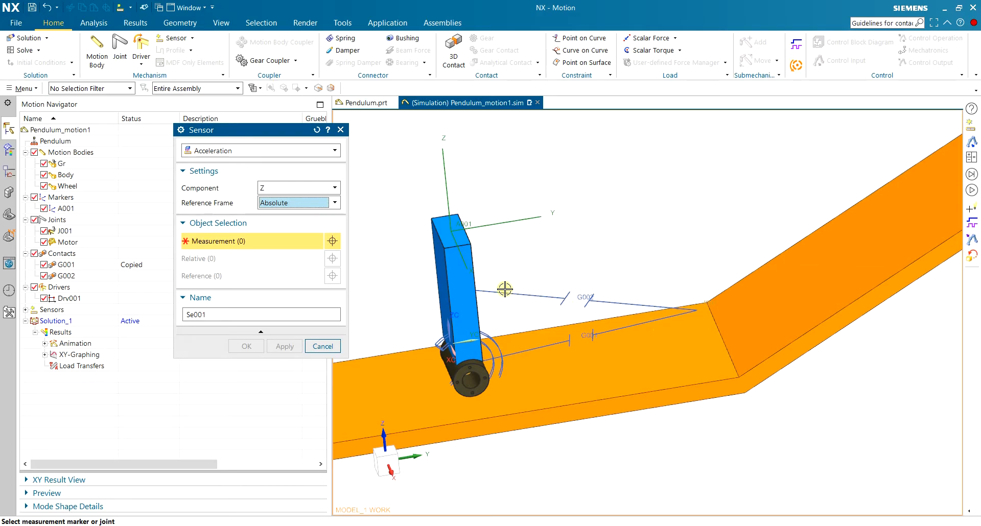
{"action": "double_click", "coordinate": [242, 314]}
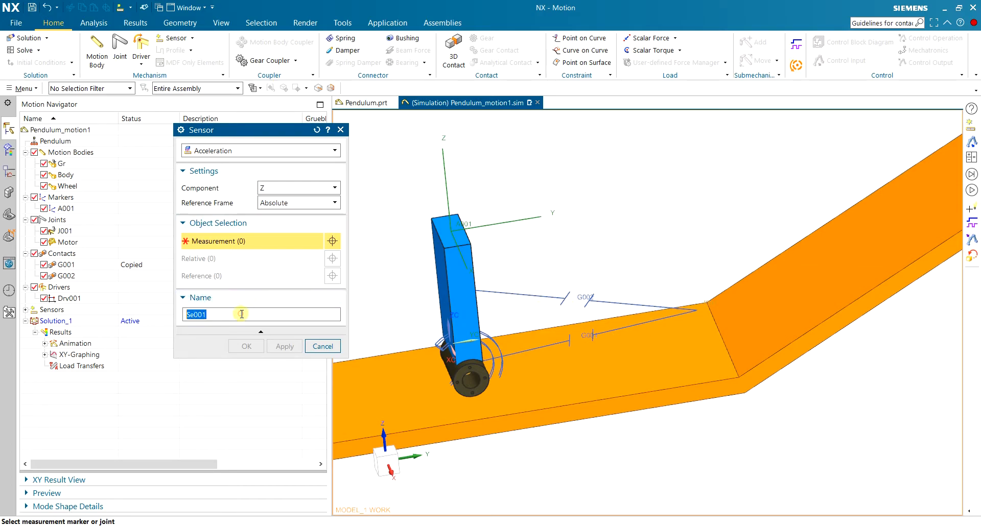
{"action": "type", "text": "Z_acc"}
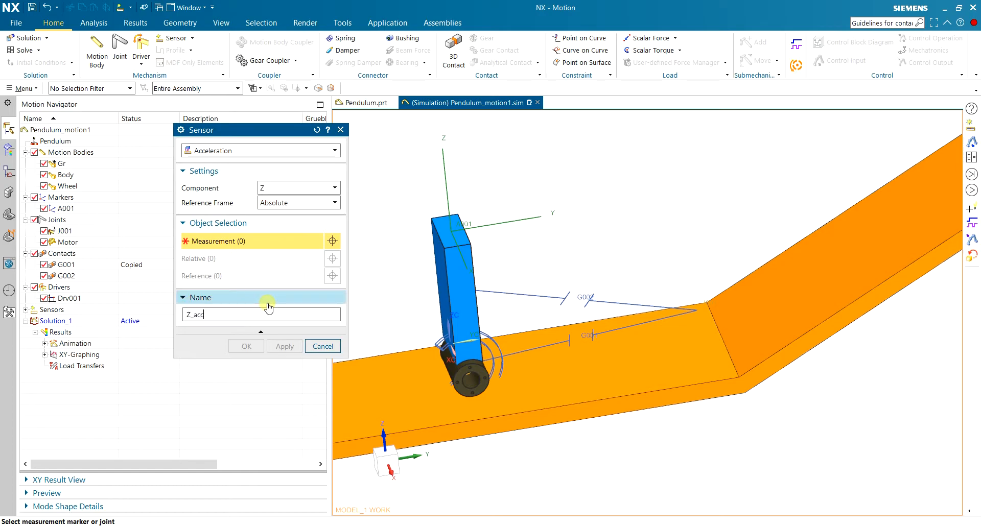
{"action": "left_click", "coordinate": [78, 210]}
{"action": "left_click", "coordinate": [285, 346]}
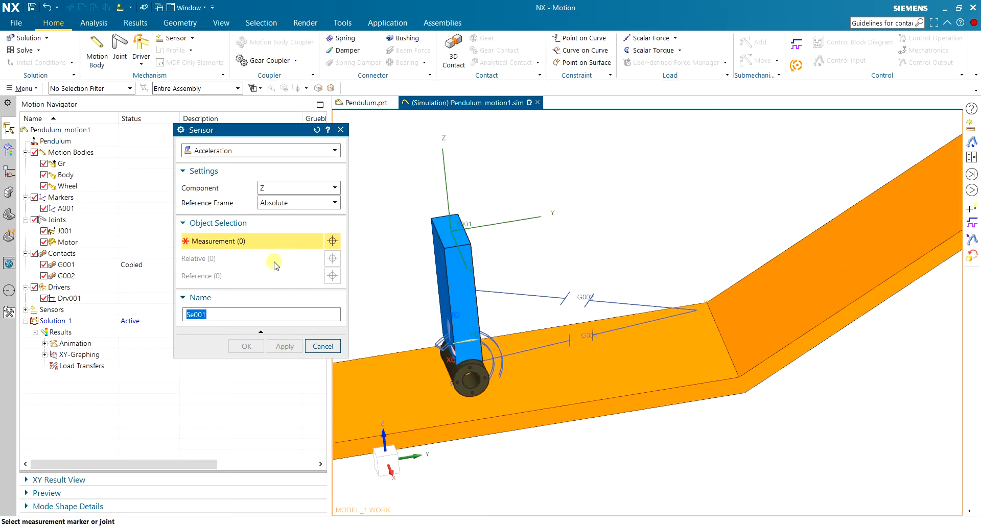
Step: Set the new acceleration sensor's component to RX and select marker A001 as its measurement object
{"action": "left_click", "coordinate": [298, 188]}
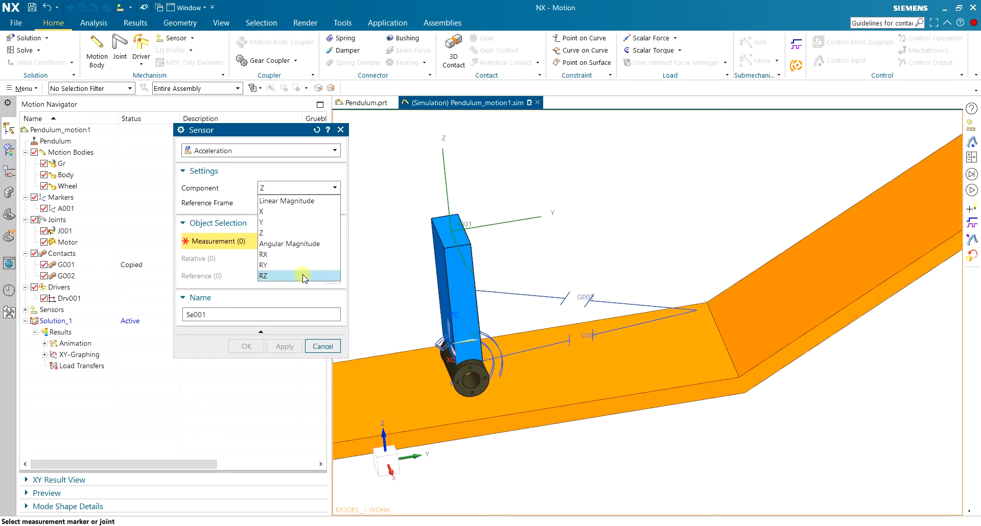
{"action": "left_click", "coordinate": [302, 255]}
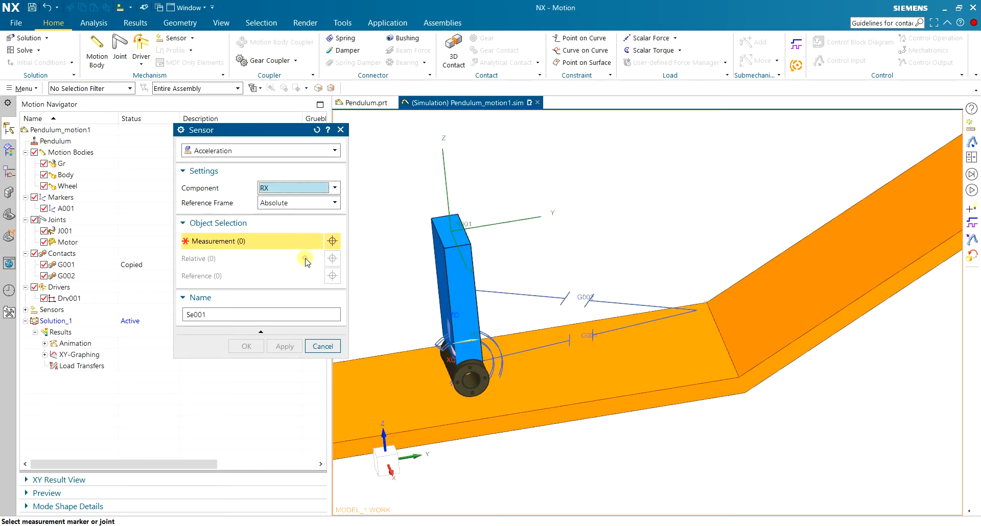
{"action": "mouse_move", "coordinate": [402, 224]}
{"action": "middle_mouse_down"}
{"action": "mouse_move", "coordinate": [436, 218]}
{"action": "mouse_move", "coordinate": [449, 232]}
{"action": "mouse_move", "coordinate": [438, 213]}
{"action": "middle_mouse_up"}
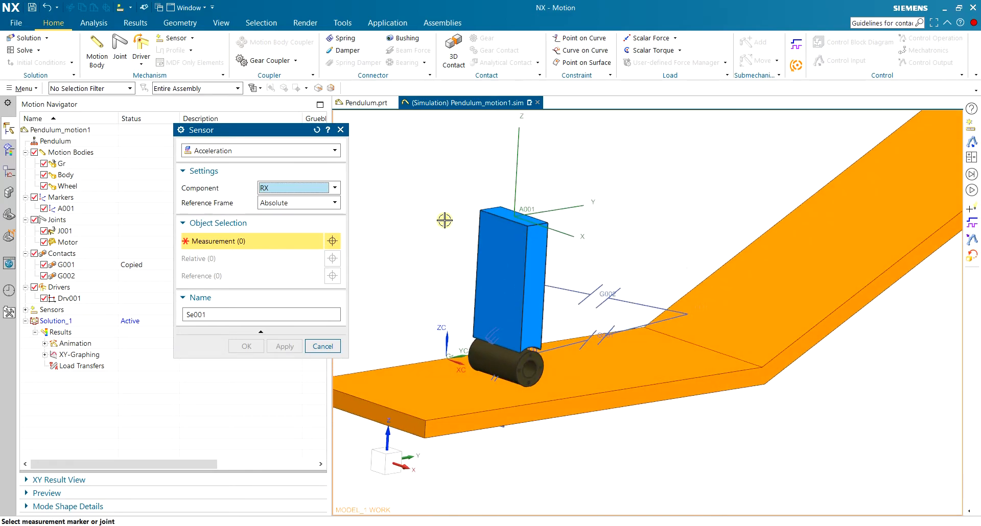
{"action": "scroll", "coordinate": [582, 244], "scroll_direction": "up", "scroll_amount": 2}
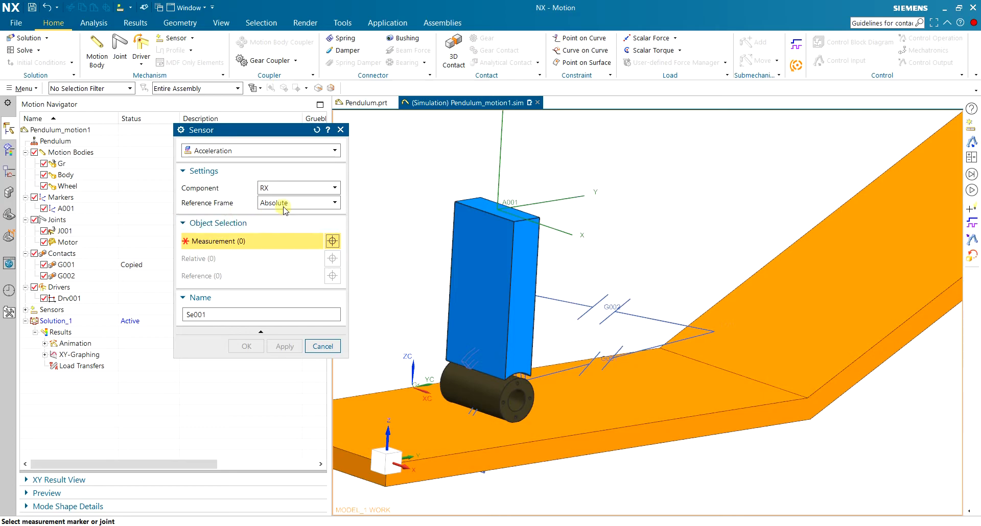
{"action": "middle_click_drag", "start_coordinate": [602, 279], "coordinate": [574, 289]}
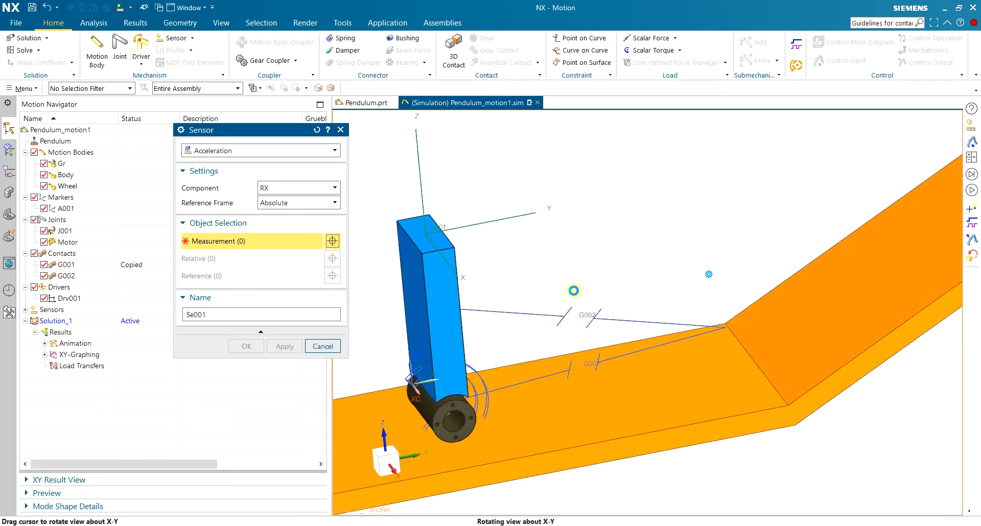
{"action": "scroll", "coordinate": [466, 294], "scroll_direction": "down", "scroll_amount": 2}
{"action": "scroll", "coordinate": [423, 292], "scroll_direction": "up", "scroll_amount": 1}
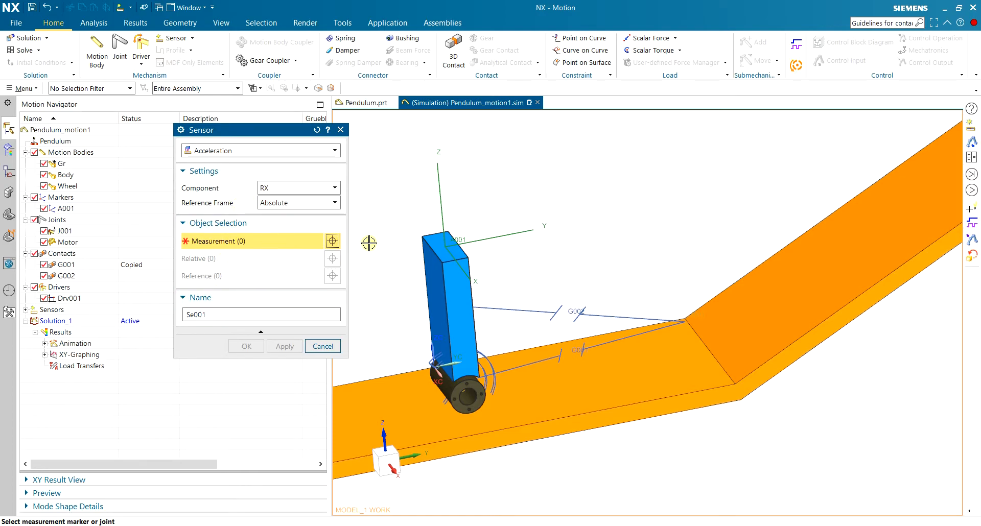
{"action": "left_click", "coordinate": [57, 208]}
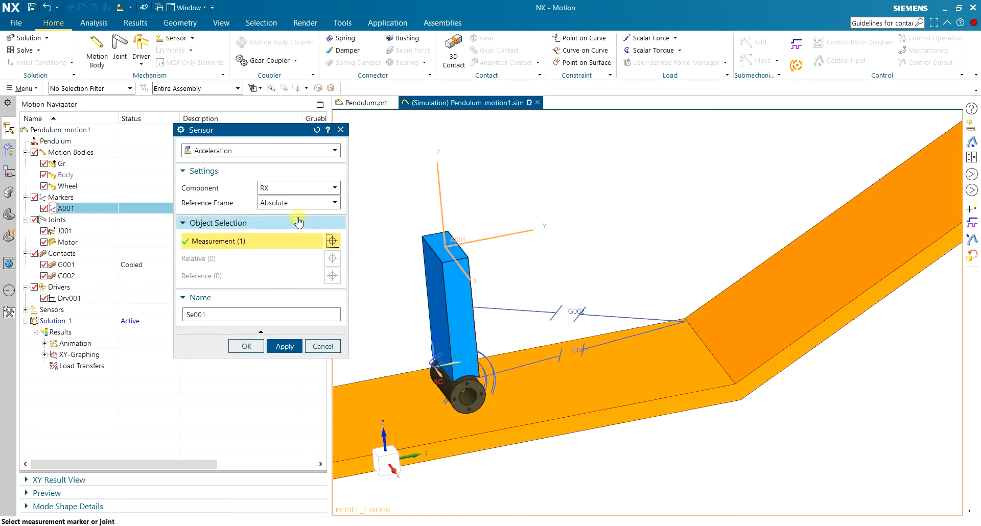
Step: Name the RX acceleration sensor X_rot, create it and expand the list of sensors
{"action": "left_click", "coordinate": [283, 188]}
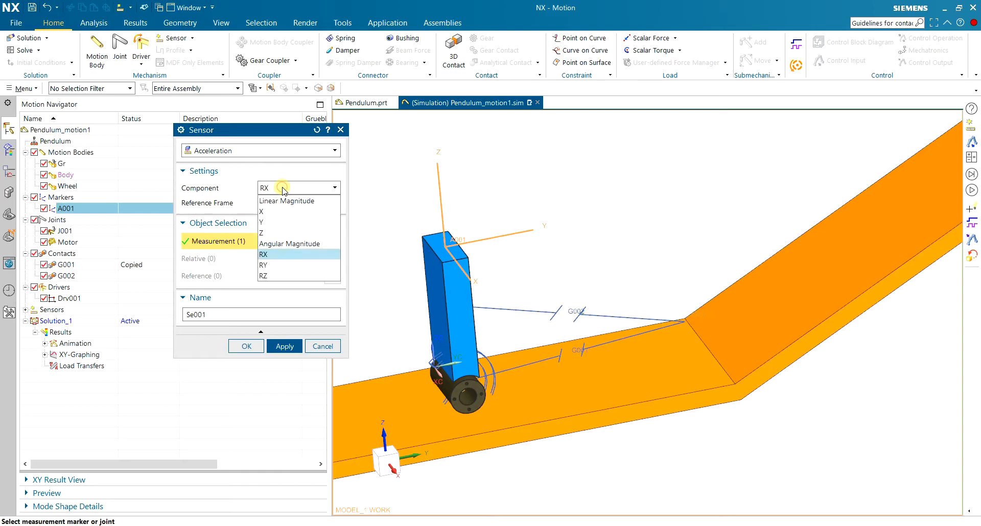
{"action": "left_click", "coordinate": [283, 188]}
{"action": "double_click", "coordinate": [226, 314]}
{"action": "type", "text": "X_rot"}
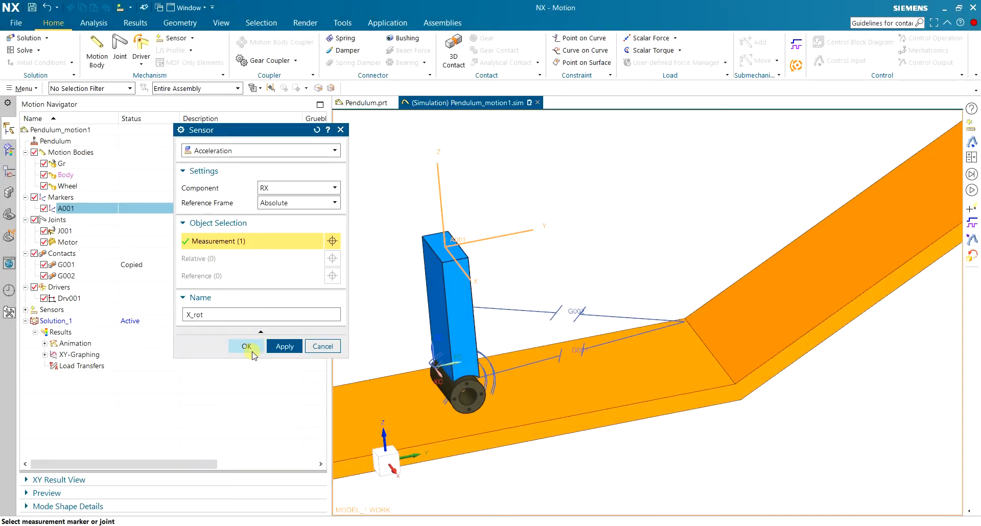
{"action": "left_click", "coordinate": [249, 344]}
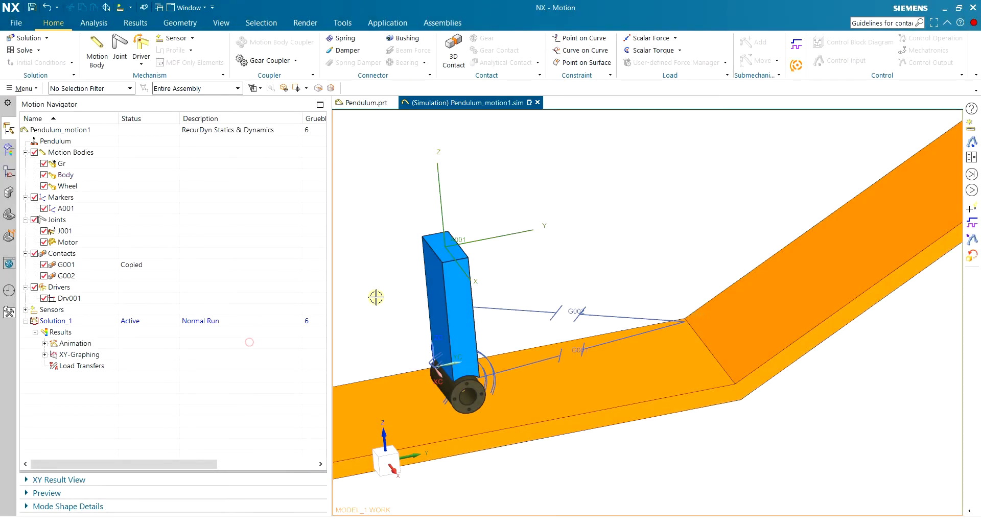
{"action": "left_click", "coordinate": [25, 310]}
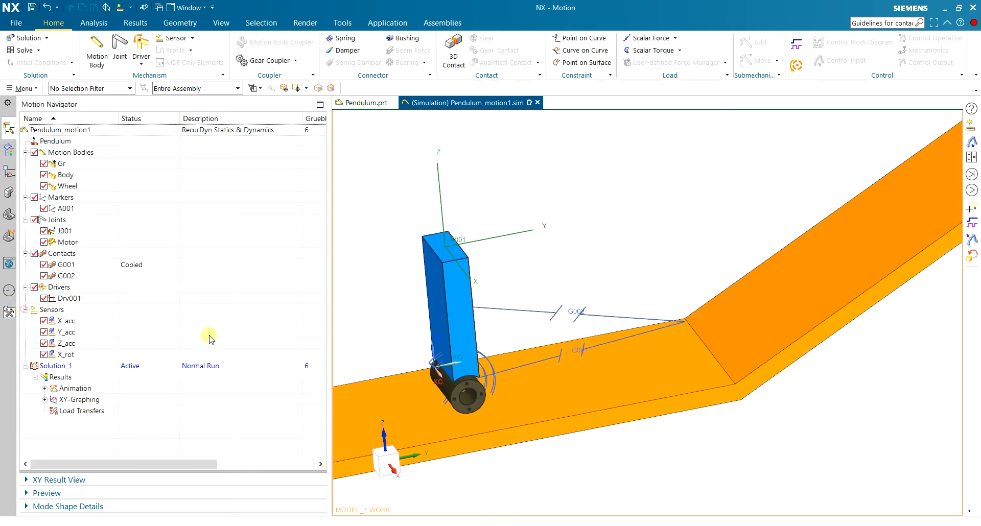
Step: Create a force sensor named Motor_torque on the Motor joint, measuring the TX component in the Absolute reference frame
{"action": "mouse_move", "coordinate": [423, 305]}
{"action": "middle_mouse_down"}
{"action": "mouse_move", "coordinate": [416, 284]}
{"action": "mouse_move", "coordinate": [412, 341]}
{"action": "mouse_move", "coordinate": [434, 295]}
{"action": "middle_mouse_up"}
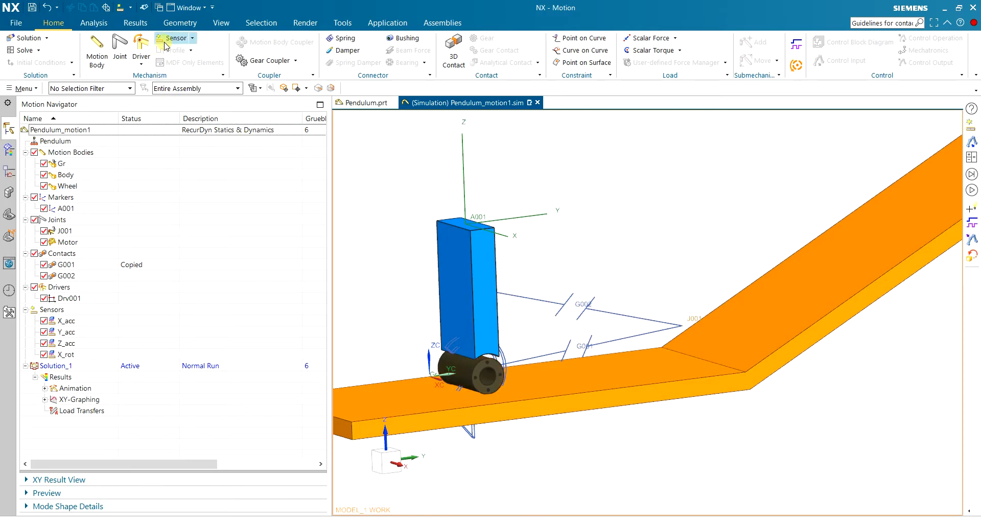
{"action": "left_click_drag", "start_coordinate": [265, 136], "coordinate": [287, 136]}
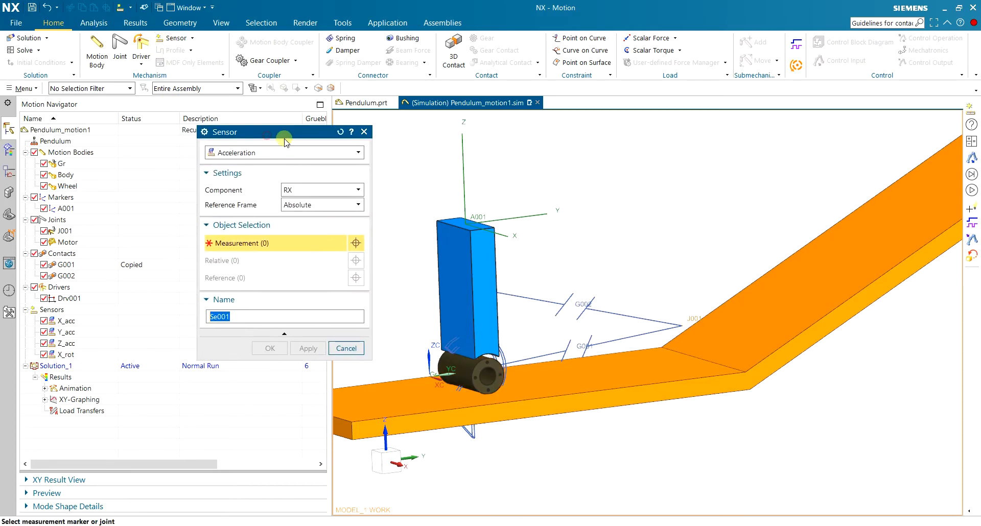
{"action": "left_click", "coordinate": [117, 245]}
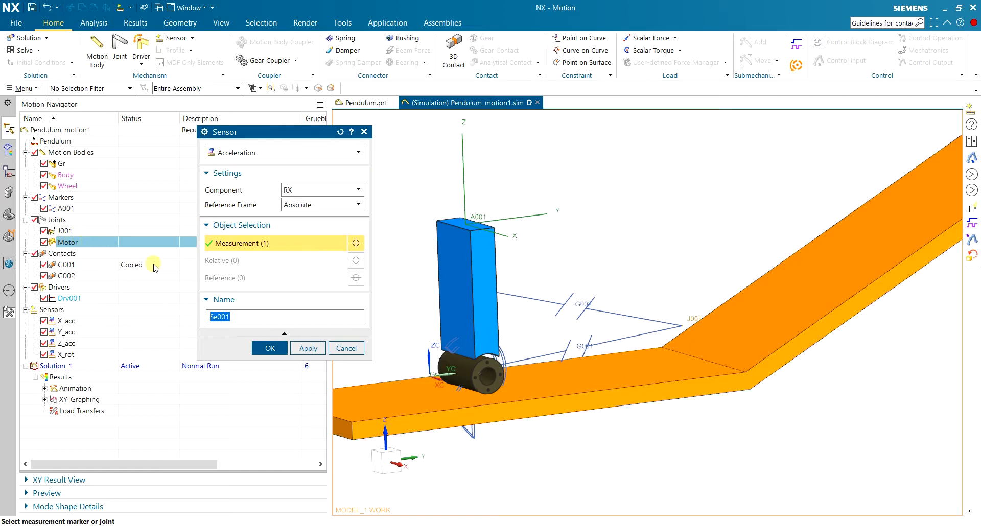
{"action": "left_click", "coordinate": [283, 153]}
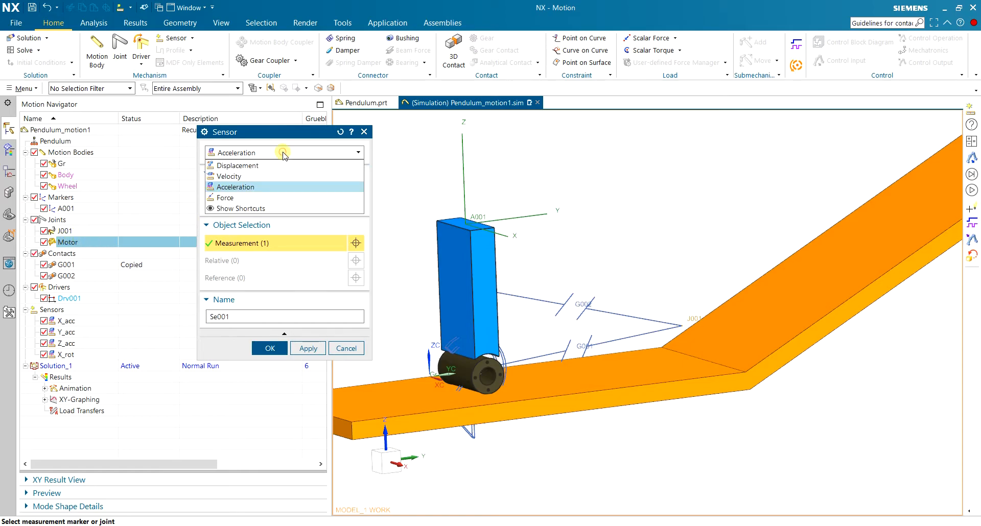
{"action": "left_click", "coordinate": [269, 202]}
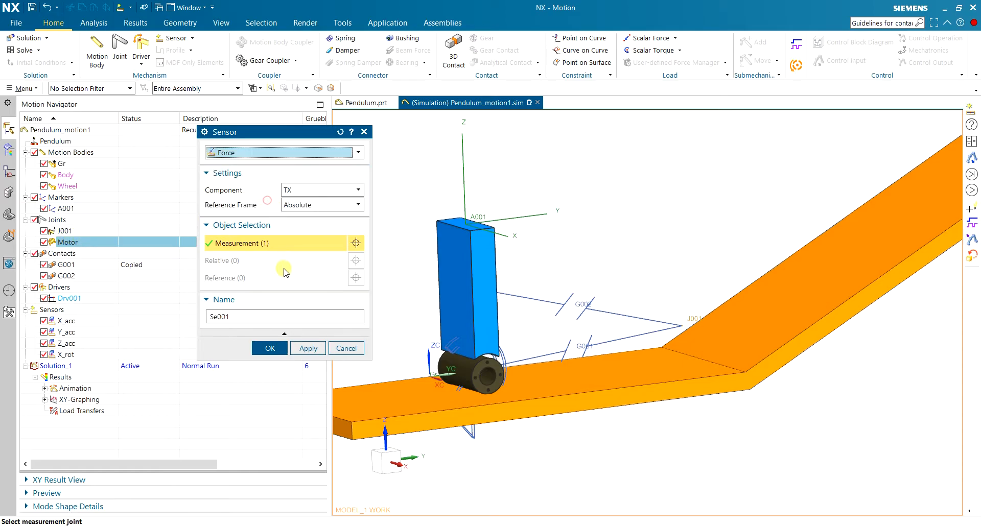
{"action": "left_click", "coordinate": [317, 191]}
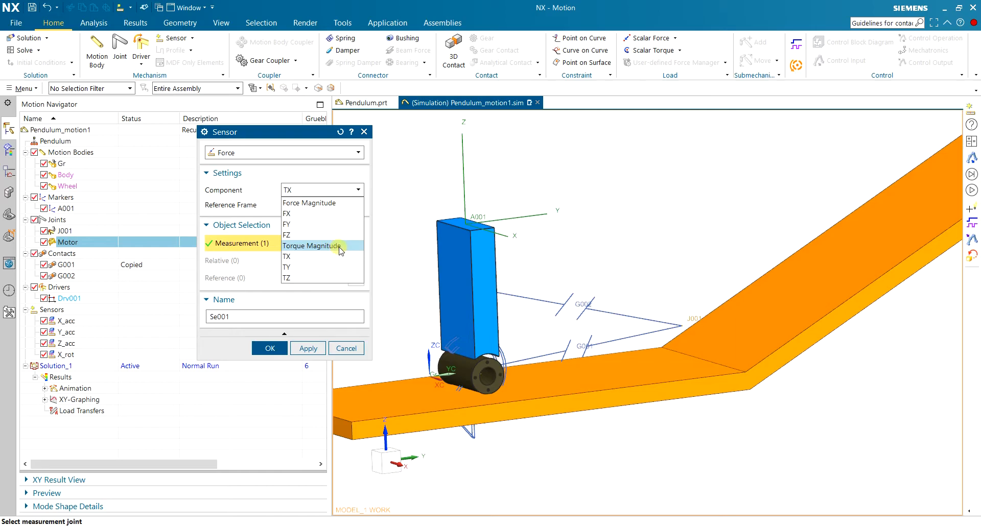
{"action": "left_click", "coordinate": [352, 257]}
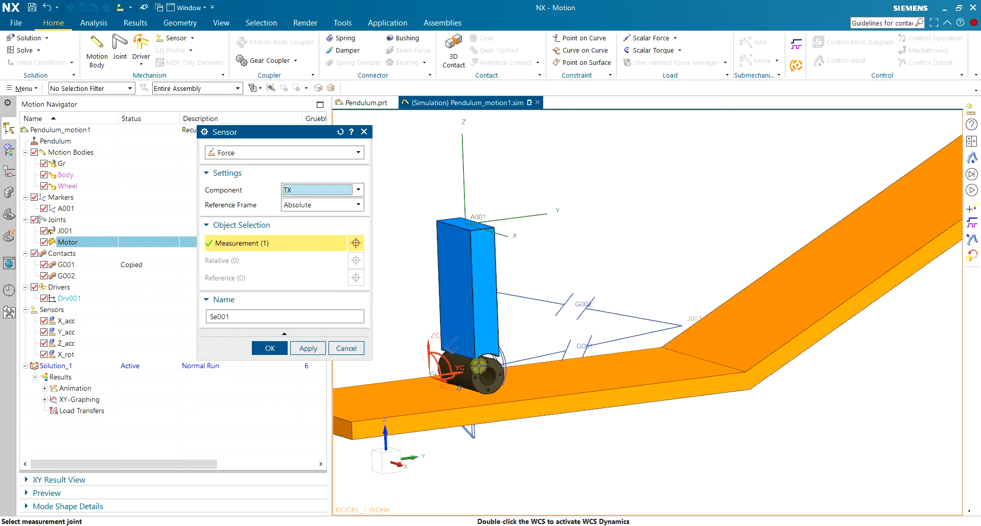
{"action": "left_click", "coordinate": [261, 318]}
{"action": "type", "text": "T"}
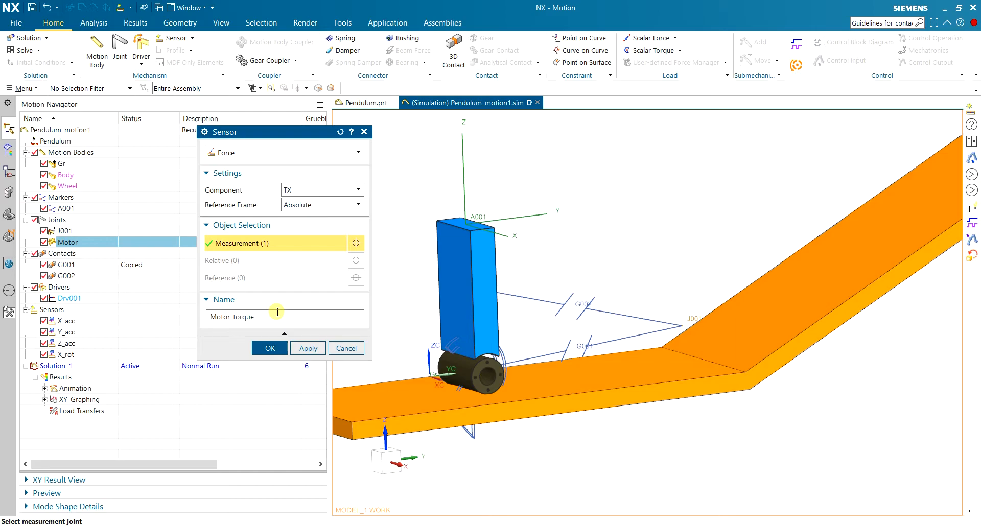
{"action": "left_click", "coordinate": [270, 349]}
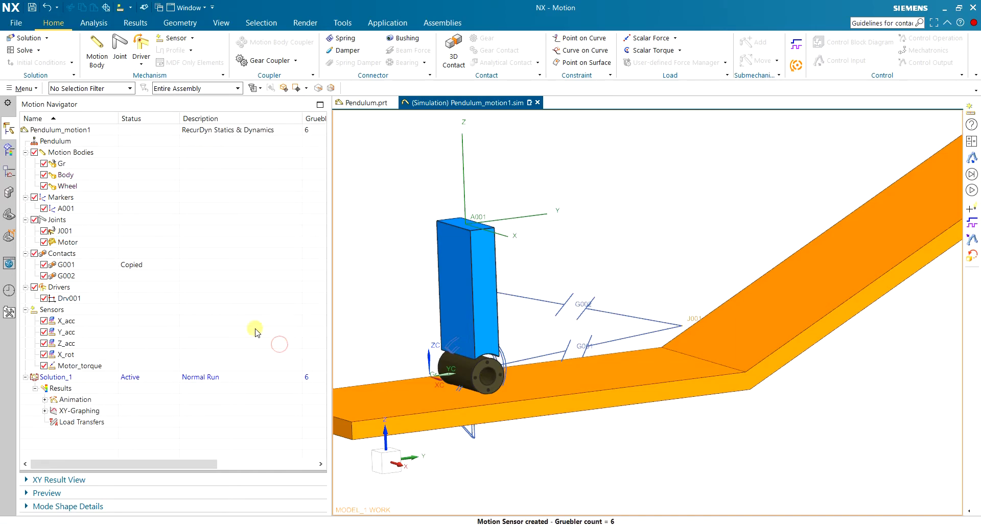
Step: Save the motion simulation with its new sensors
{"action": "key", "text": "ctrl+s"}
{"action": "middle_click_drag", "start_coordinate": [396, 272], "coordinate": [455, 309]}
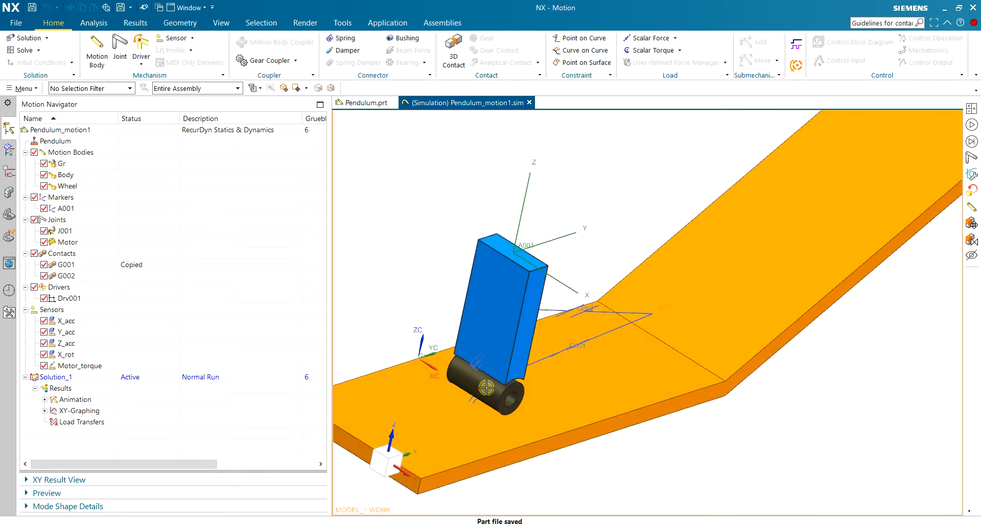
{"action": "key", "text": "ctrl+s"}
Step: Create a plant input named Motor_velocity
{"action": "left_click", "coordinate": [23, 89]}
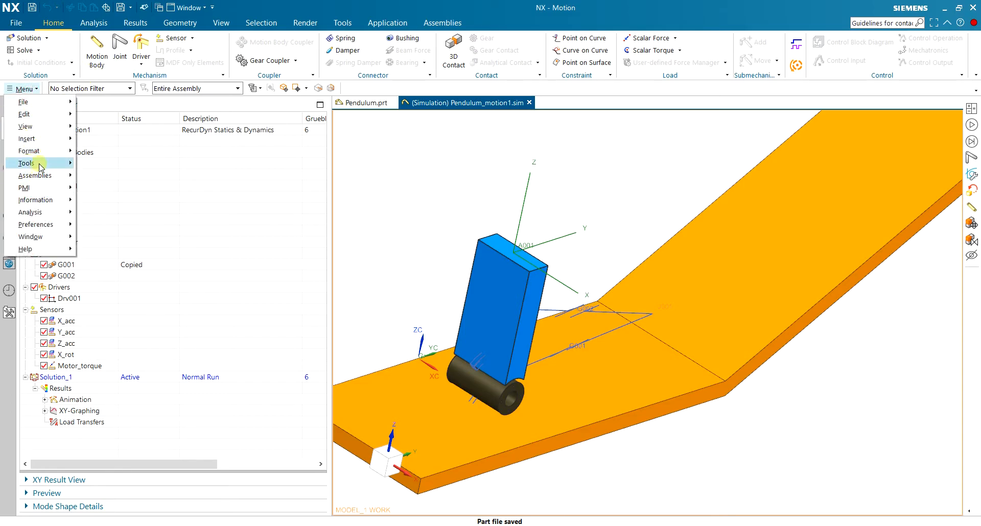
{"action": "left_click", "coordinate": [41, 138]}
{"action": "mouse_move", "coordinate": [139, 469]}
{"action": "left_click", "coordinate": [191, 470]}
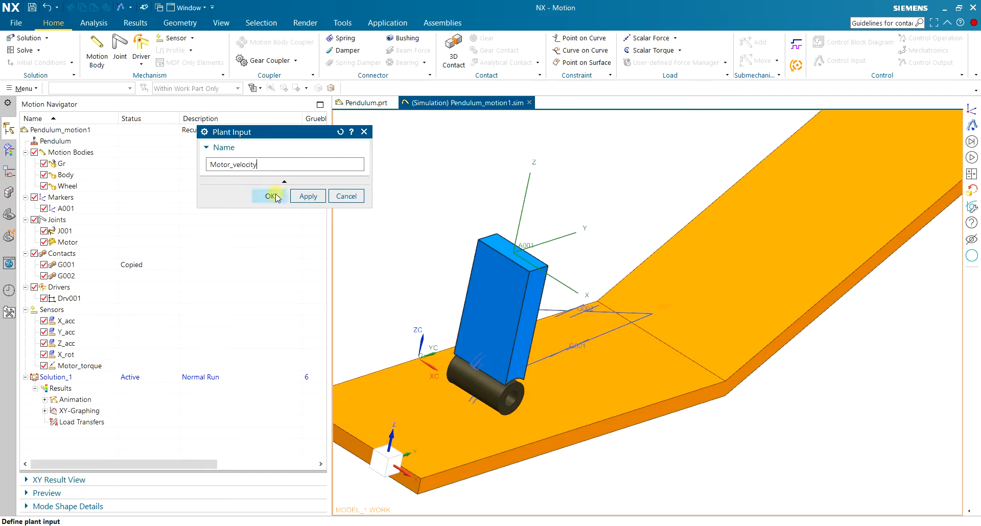
{"action": "left_click", "coordinate": [271, 197]}
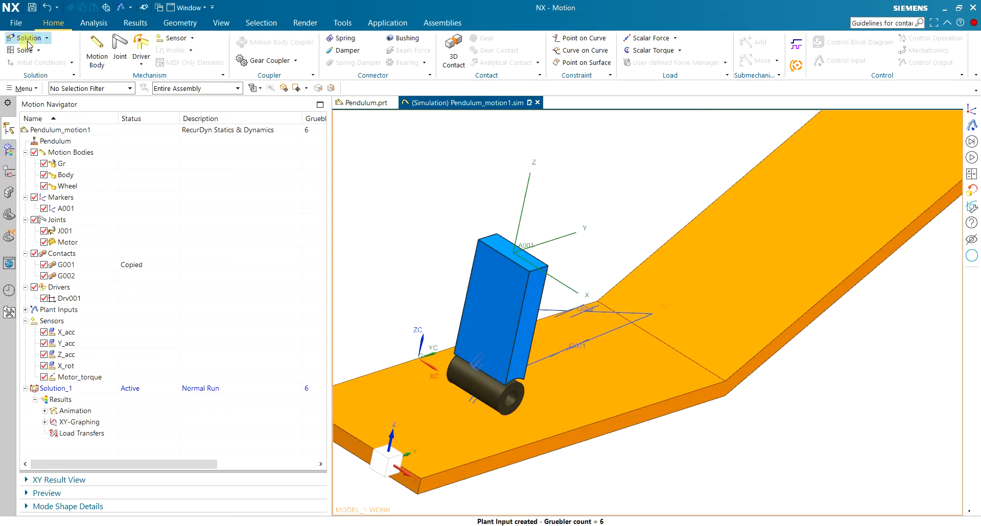
Step: Begin a sensor-type plant output and select the X_acc sensor as its source
{"action": "left_click", "coordinate": [23, 89]}
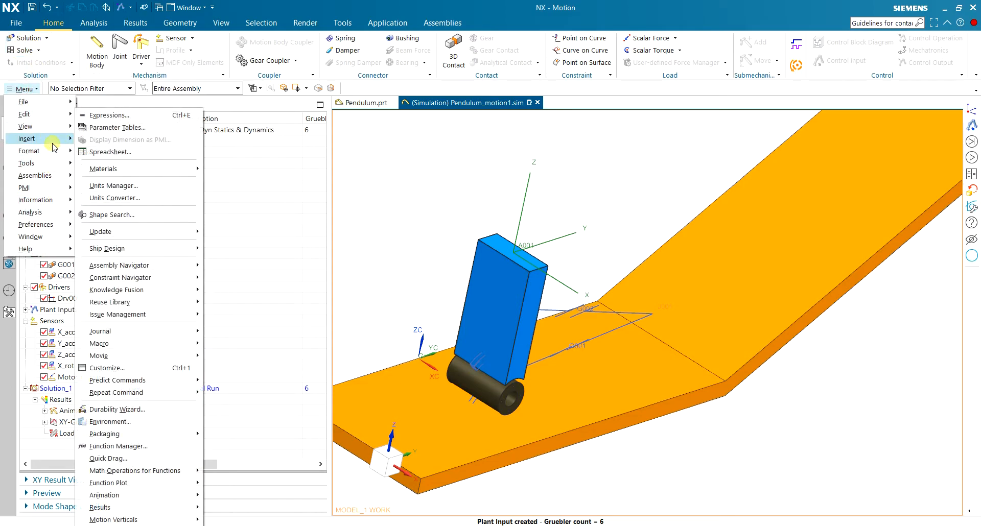
{"action": "left_click", "coordinate": [52, 143]}
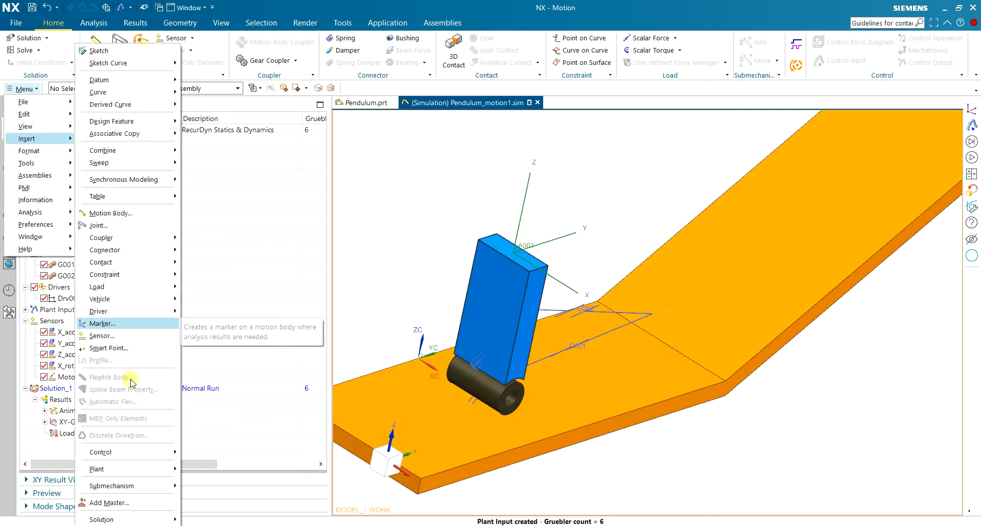
{"action": "mouse_move", "coordinate": [140, 471]}
{"action": "left_click", "coordinate": [207, 483]}
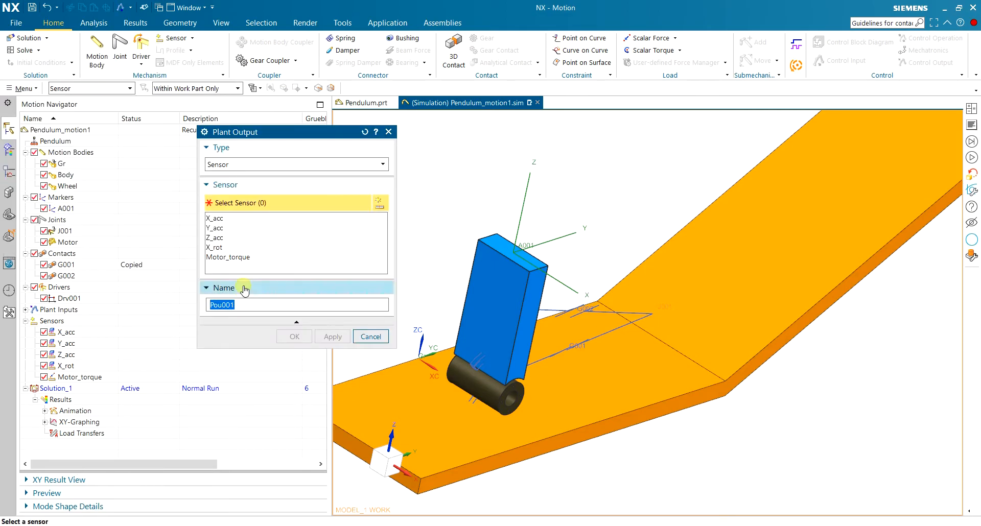
{"action": "left_click", "coordinate": [217, 219]}
{"action": "left_click", "coordinate": [235, 259]}
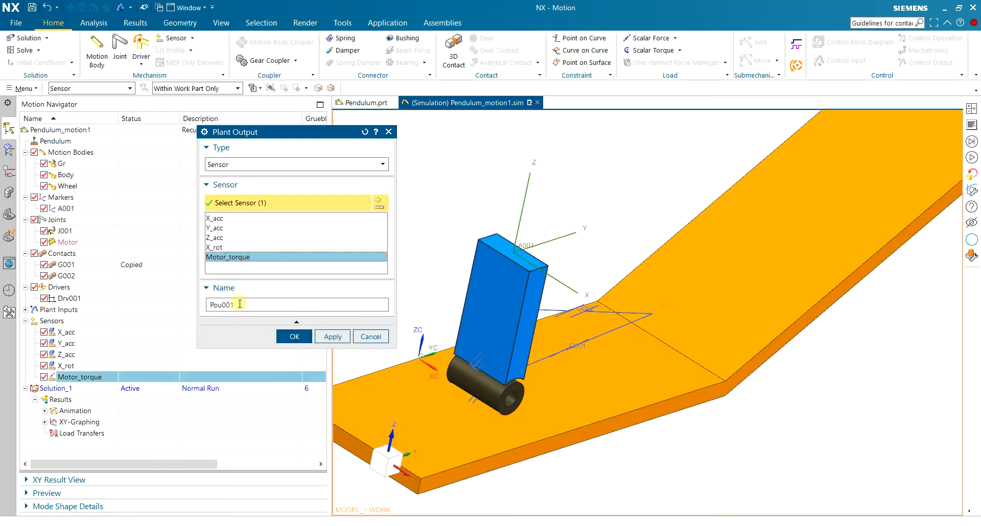
{"action": "left_click", "coordinate": [224, 220]}
Step: Name the plant output X__acc with a double underscore and create it
{"action": "double_click", "coordinate": [238, 305]}
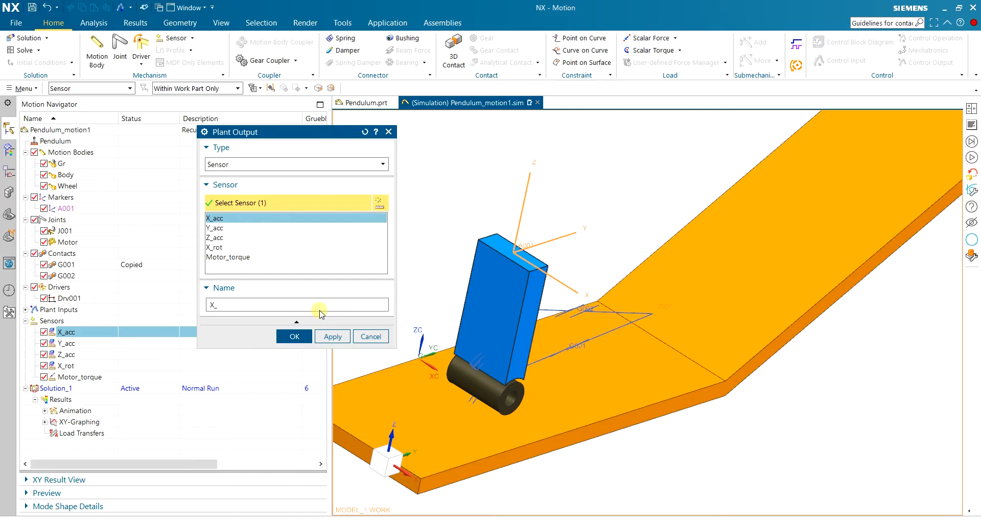
{"action": "type", "text": "X_acc"}
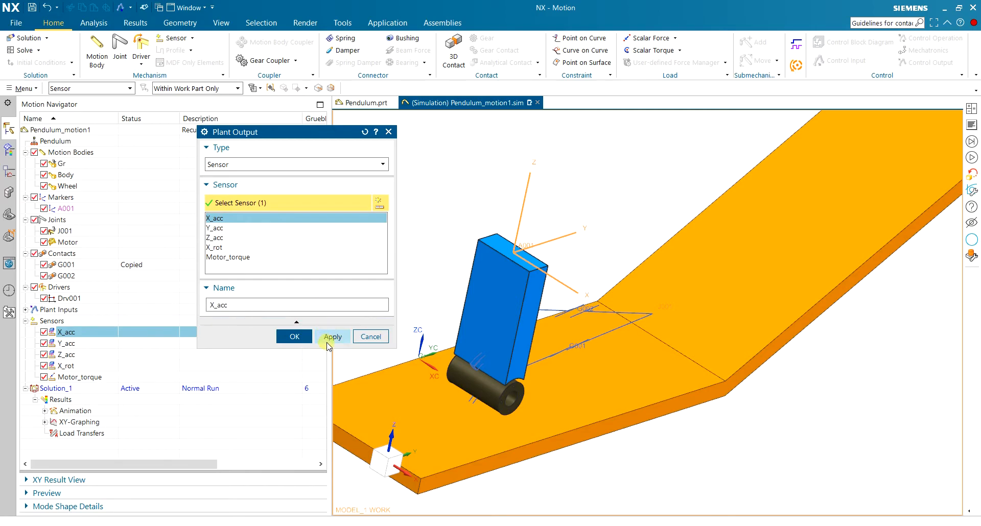
{"action": "left_click", "coordinate": [333, 337]}
{"action": "left_click", "coordinate": [488, 285]}
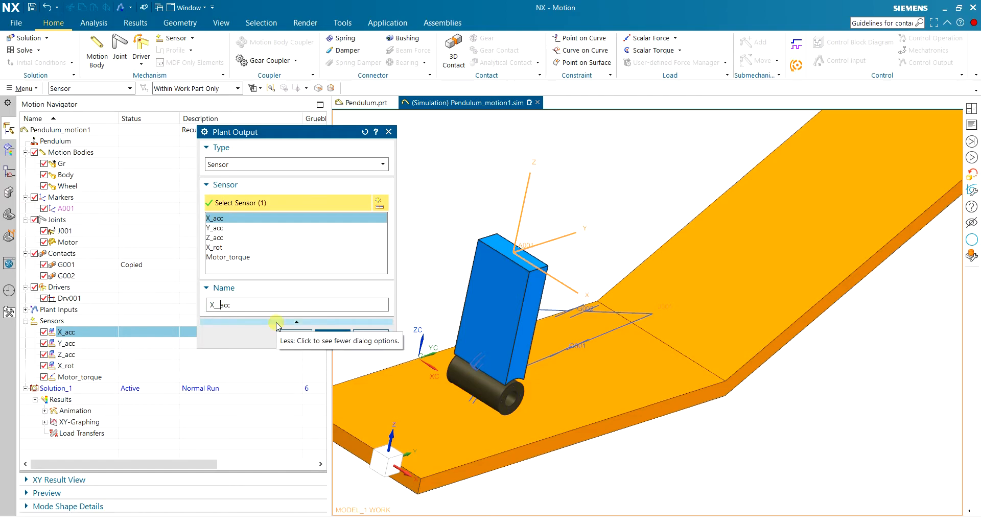
{"action": "left_click", "coordinate": [333, 337]}
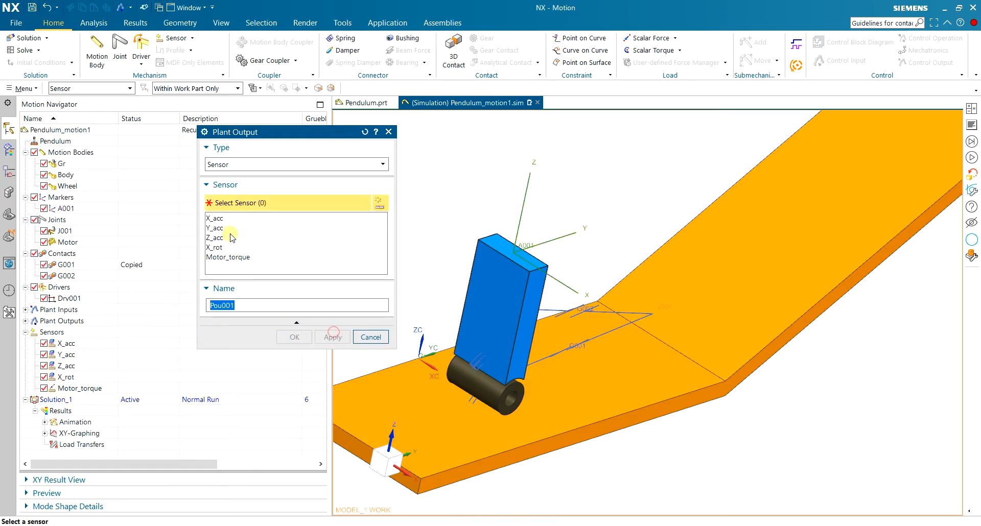
Step: Create a plant output named Y__acc from the Y_acc sensor
{"action": "left_click", "coordinate": [225, 229]}
{"action": "left_click", "coordinate": [244, 304]}
{"action": "type", "text": "Y__acc"}
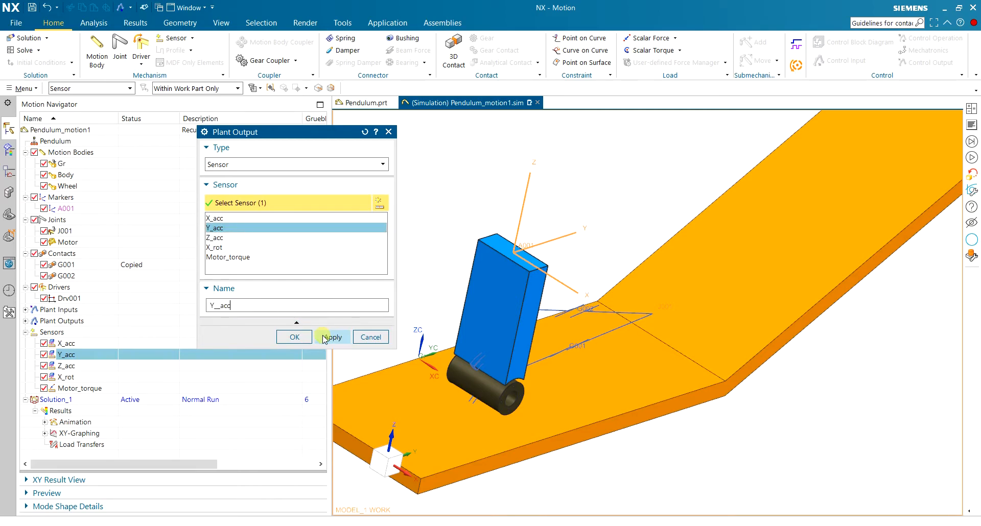
{"action": "left_click", "coordinate": [333, 337]}
Step: Create a plant output named Z__acc from the Z_acc sensor
{"action": "left_click", "coordinate": [220, 238]}
{"action": "double_click", "coordinate": [249, 304]}
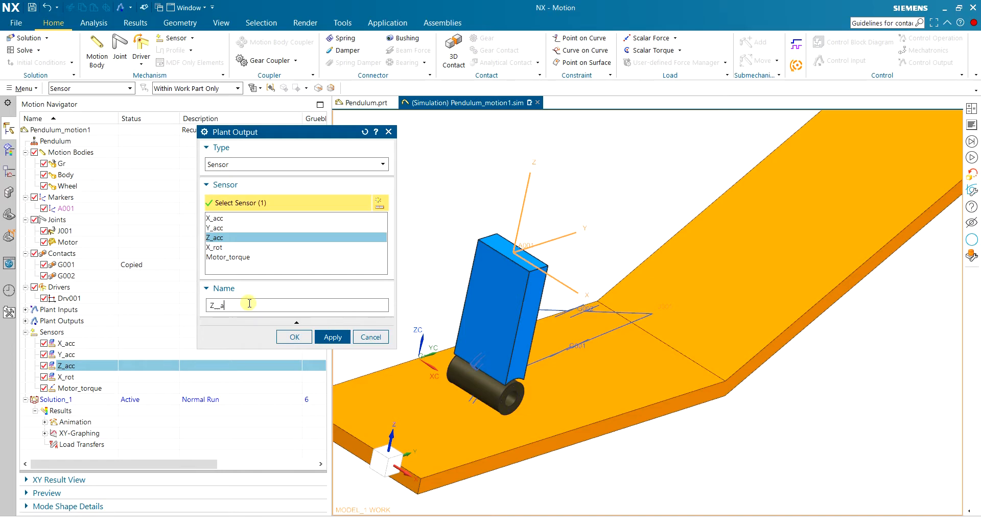
{"action": "left_click", "coordinate": [330, 336]}
Step: Create a plant output named X__rot from the X_rot sensor
{"action": "left_click", "coordinate": [220, 248]}
{"action": "double_click", "coordinate": [260, 308]}
{"action": "type", "text": "X"}
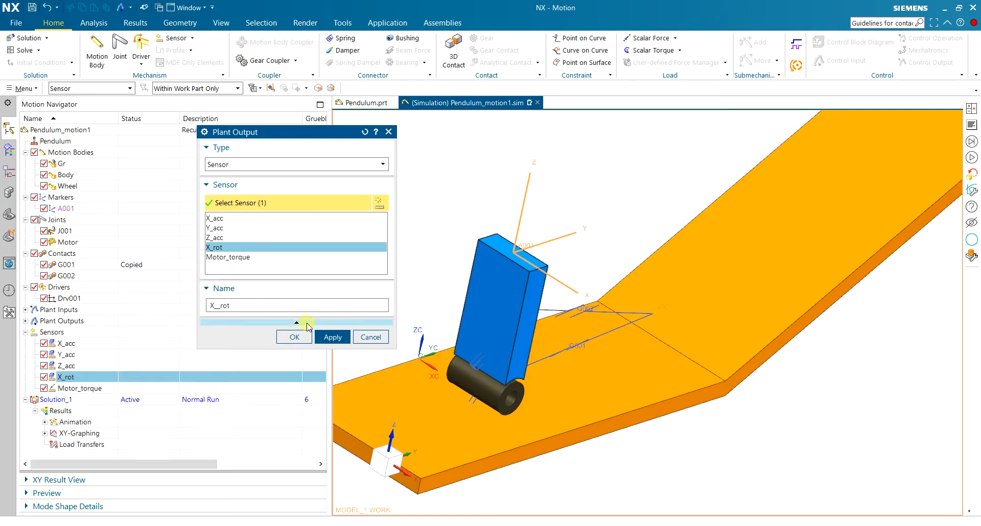
{"action": "left_click", "coordinate": [332, 338]}
Step: Create a plant output named Motor__torque from the Motor_torque sensor and finish defining plant outputs
{"action": "left_click", "coordinate": [255, 257]}
{"action": "double_click", "coordinate": [254, 306]}
{"action": "type", "text": "Motor"}
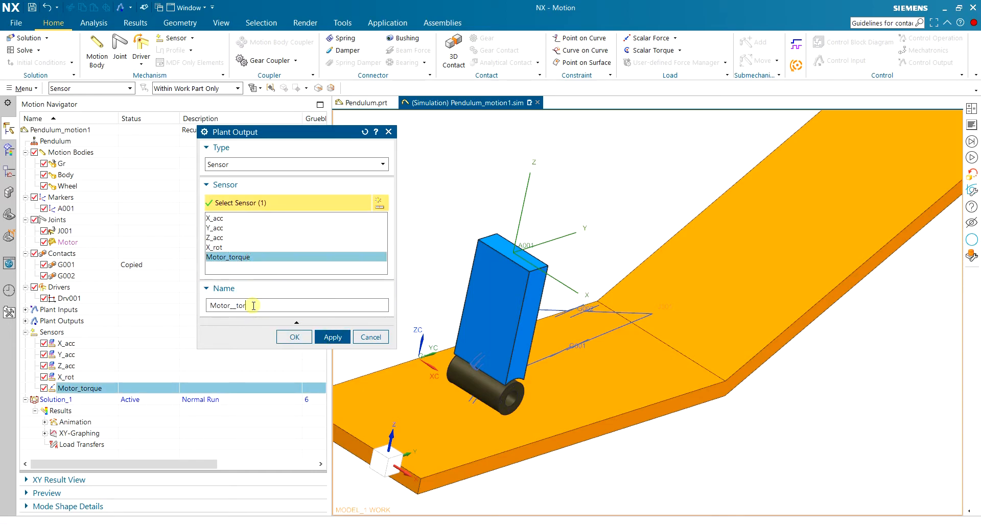
{"action": "left_click", "coordinate": [291, 338]}
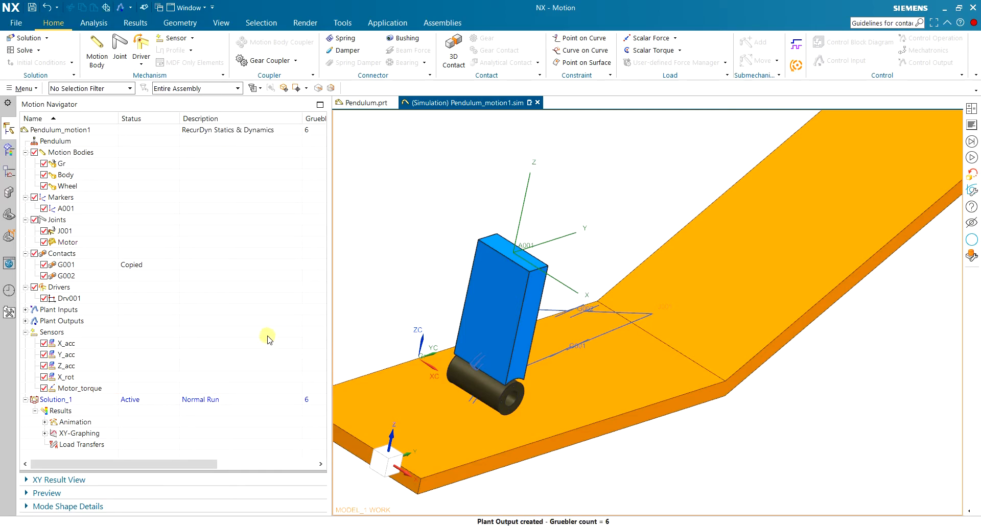
Step: Collapse the sensors and expand the plant inputs in the model tree to inspect Motor_velocity
{"action": "left_click", "coordinate": [25, 333]}
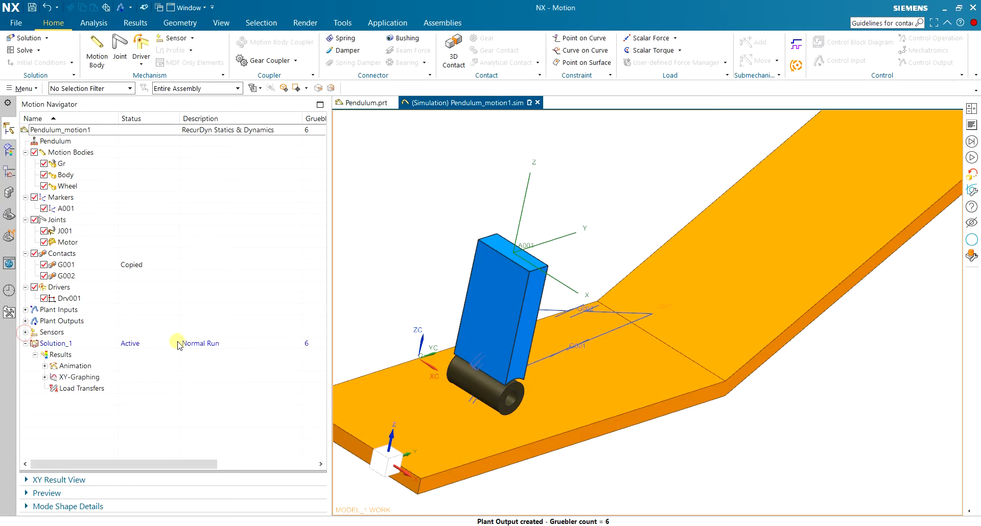
{"action": "left_click", "coordinate": [25, 310]}
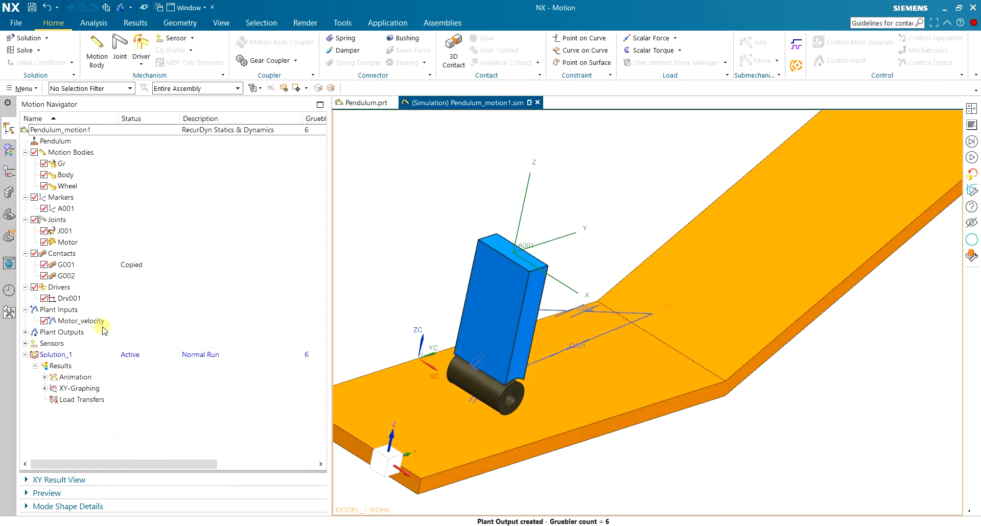
{"action": "left_click", "coordinate": [97, 322]}
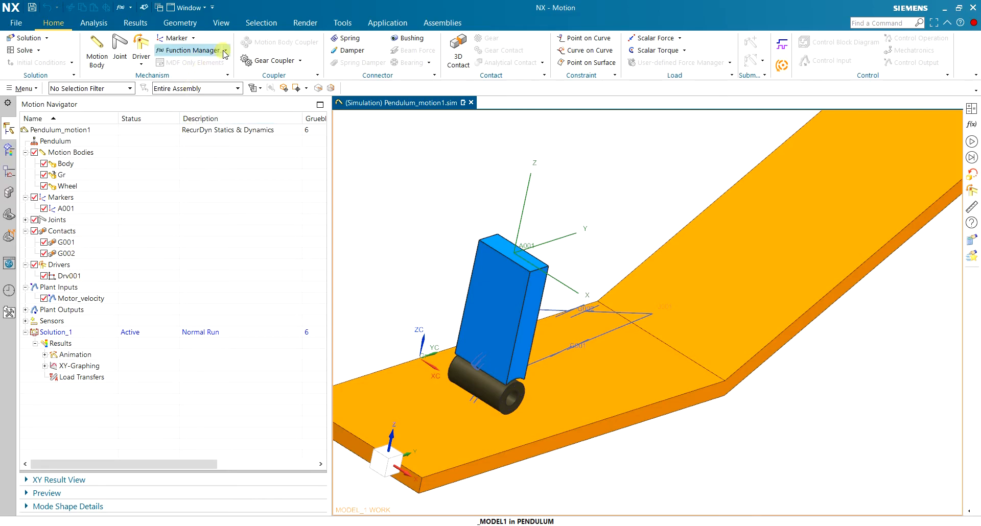
Step: Try to create a math function named S1 with the formula 1 and Angular Displacement as its Y type
{"action": "left_click", "coordinate": [194, 50]}
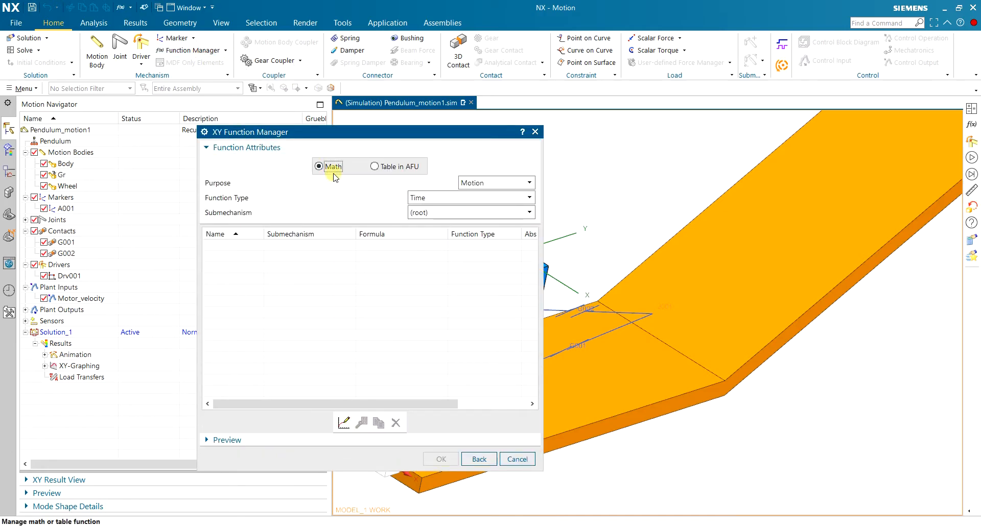
{"action": "left_click", "coordinate": [343, 420]}
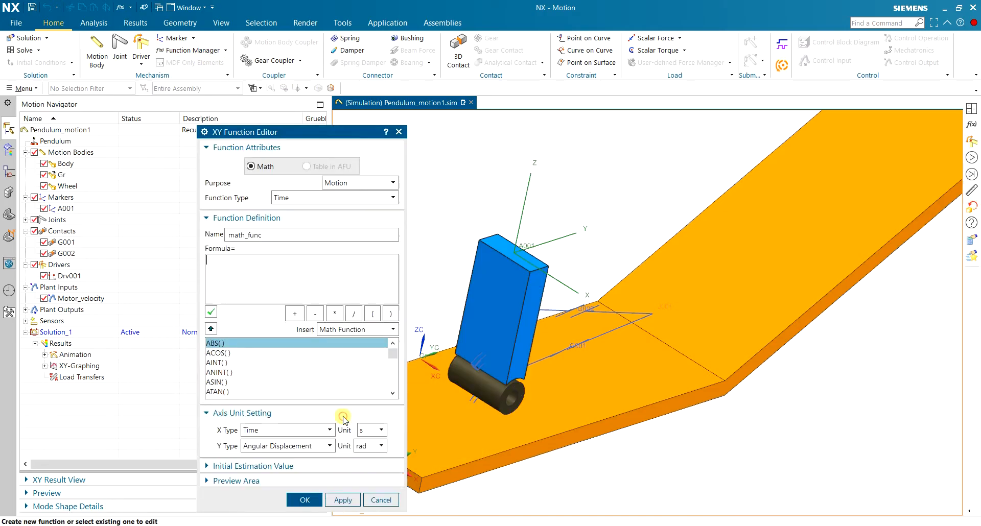
{"action": "left_click_drag", "start_coordinate": [278, 241], "coordinate": [233, 251]}
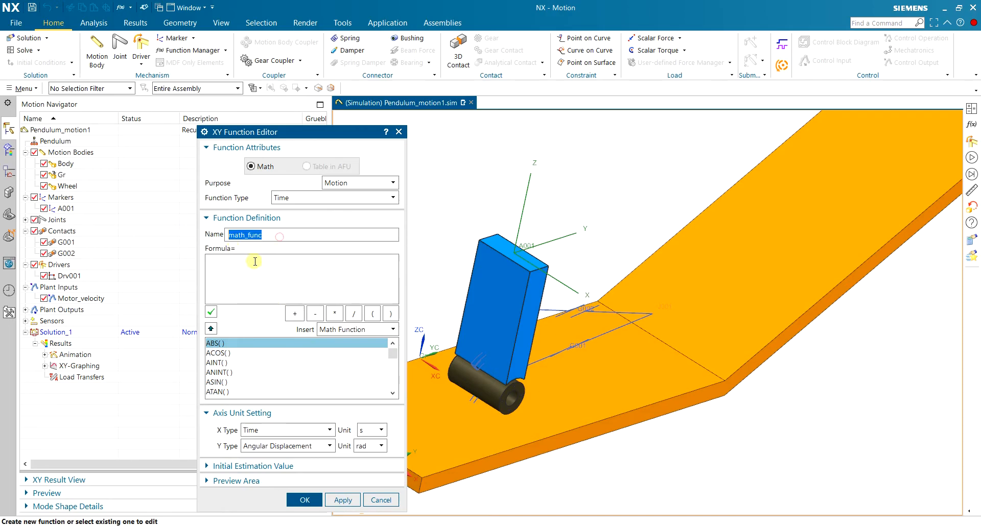
{"action": "type", "text": "S1"}
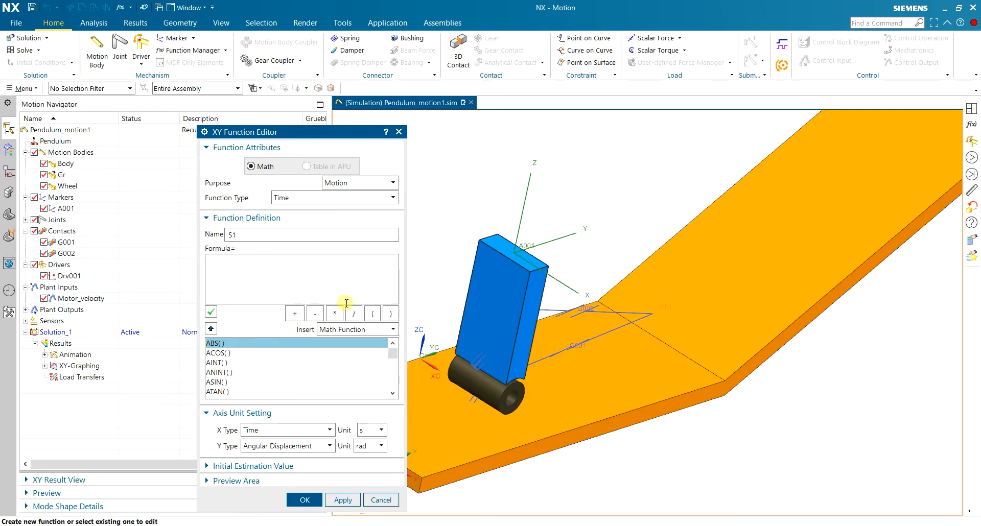
{"action": "left_click", "coordinate": [248, 275]}
{"action": "type", "text": "1"}
{"action": "left_click", "coordinate": [341, 501]}
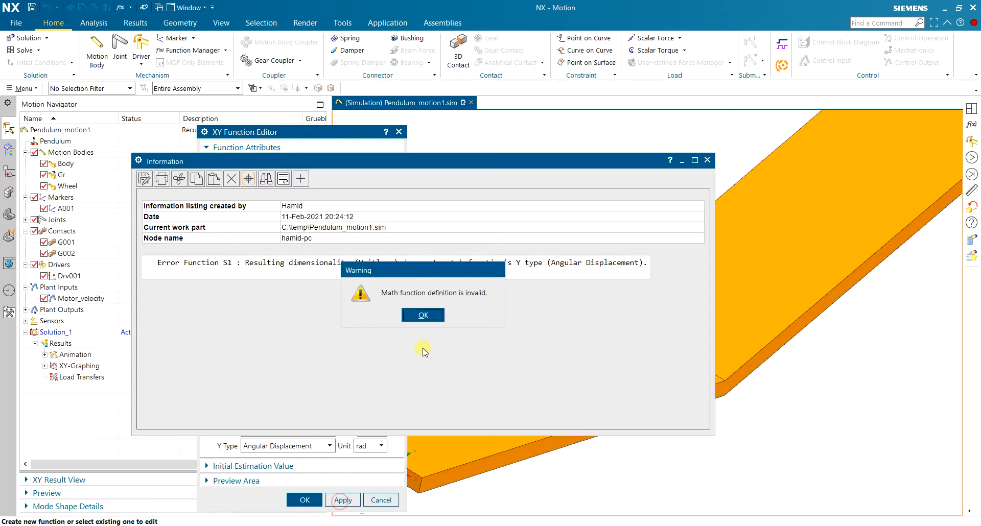
Step: Close the error report and leave the function editor and function manager without keeping S1
{"action": "left_click_drag", "start_coordinate": [453, 269], "coordinate": [452, 305]}
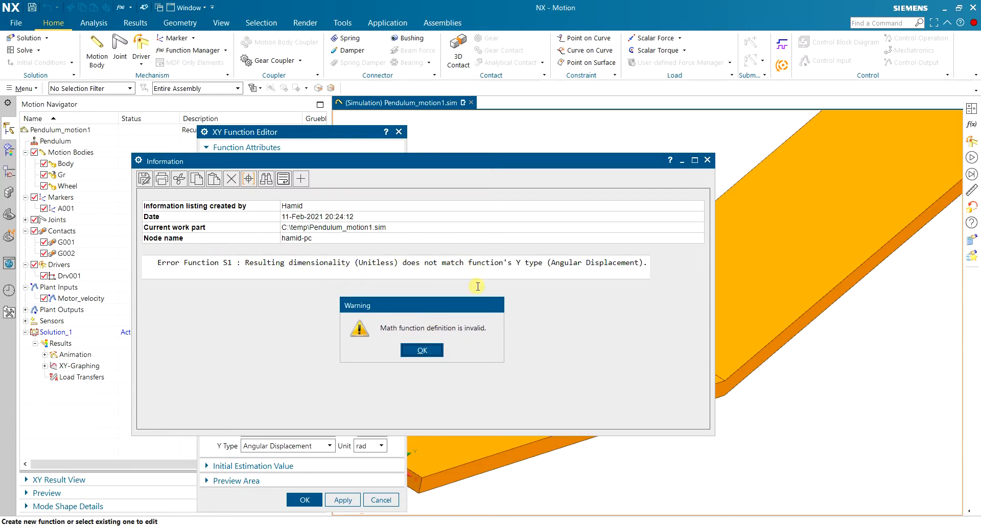
{"action": "left_click", "coordinate": [430, 350]}
{"action": "left_click", "coordinate": [708, 160]}
{"action": "left_click_drag", "start_coordinate": [337, 134], "coordinate": [557, 119]}
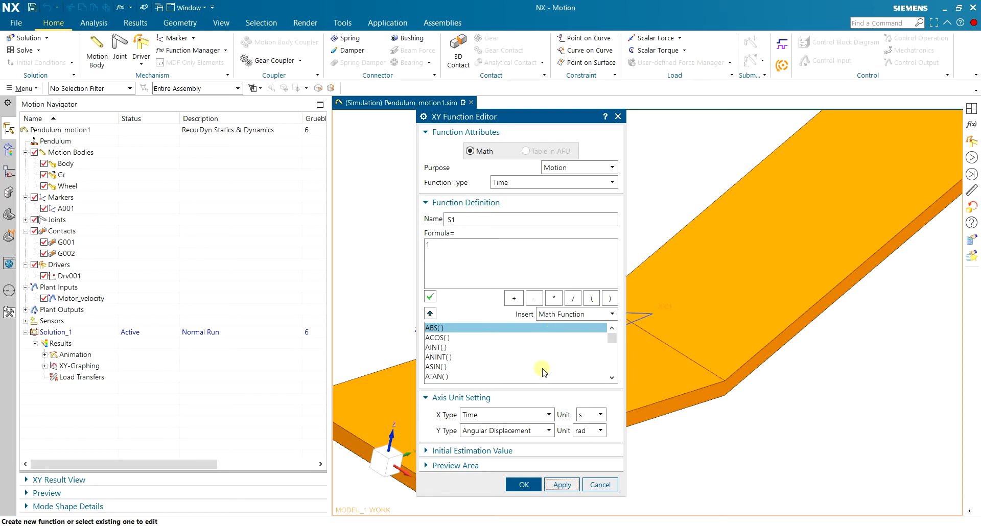
{"action": "left_click", "coordinate": [596, 484]}
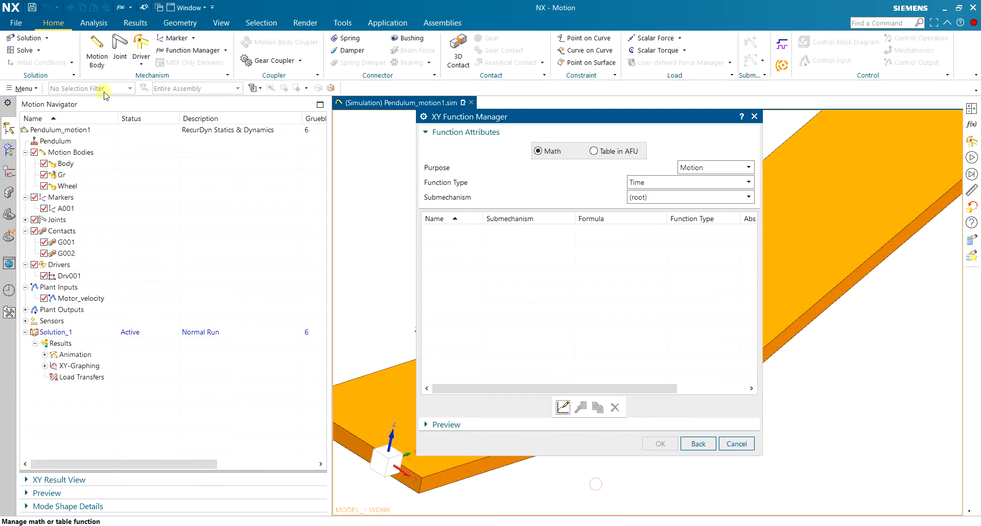
{"action": "left_click", "coordinate": [729, 444]}
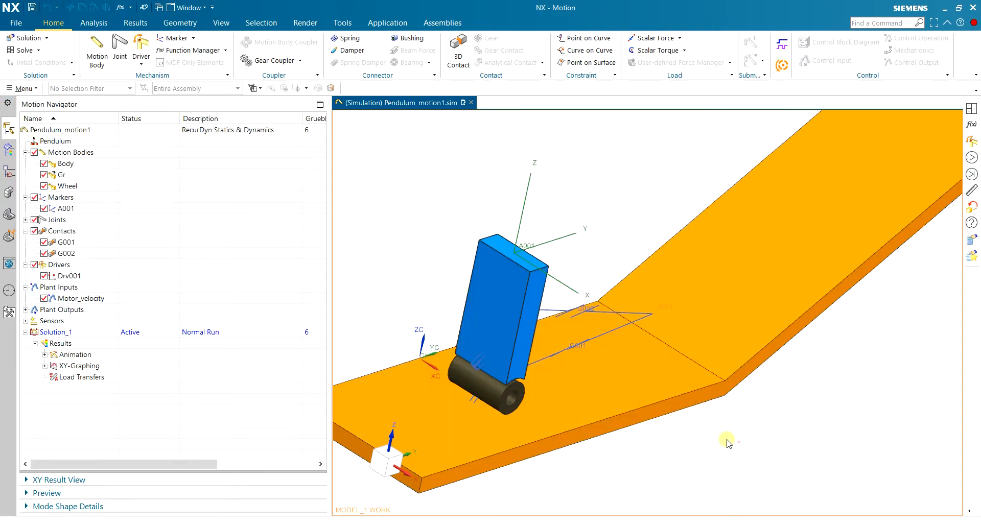
Step: Set the Math Functions Unit Policy in the Motion preferences to Ignore Units
{"action": "left_click", "coordinate": [12, 23]}
{"action": "mouse_move", "coordinate": [35, 105]}
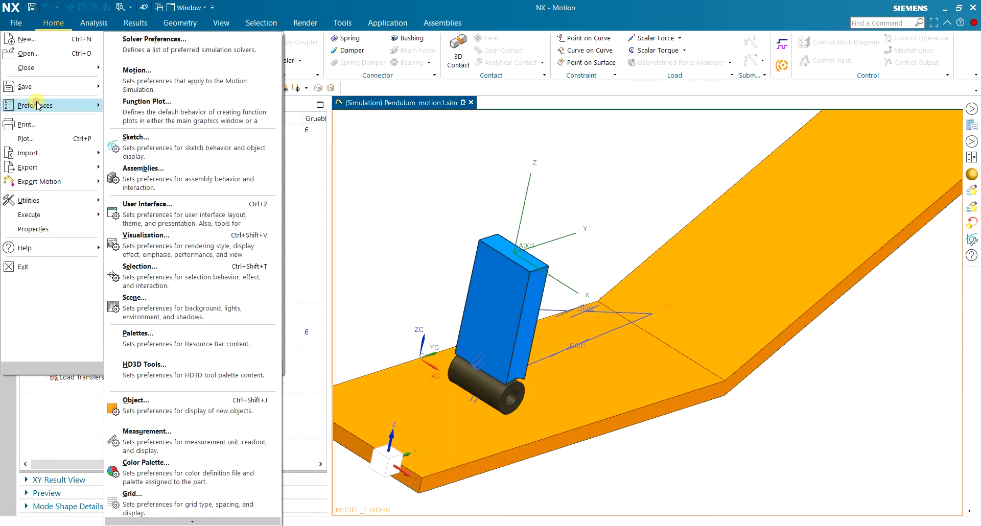
{"action": "left_click", "coordinate": [195, 82]}
{"action": "scroll", "coordinate": [575, 371], "scroll_direction": "down", "scroll_amount": 3}
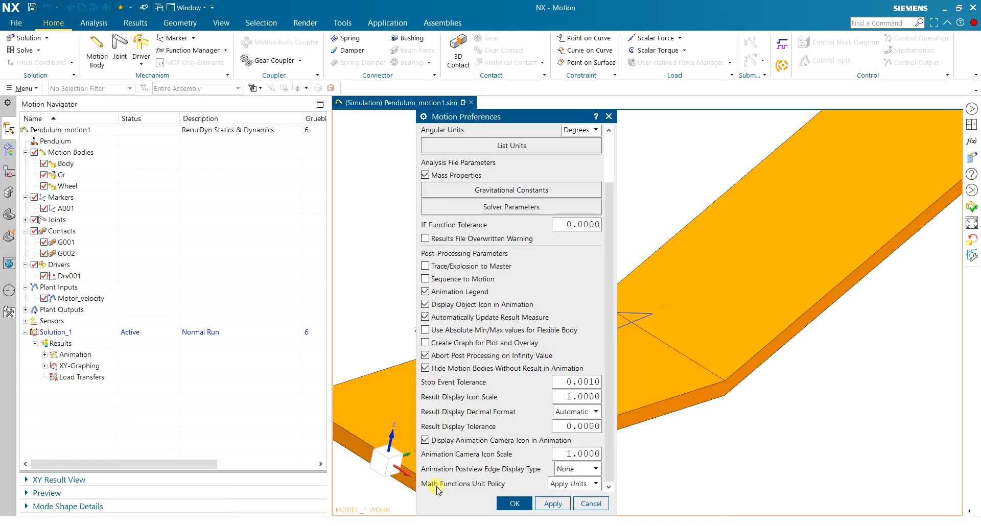
{"action": "left_click", "coordinate": [593, 491]}
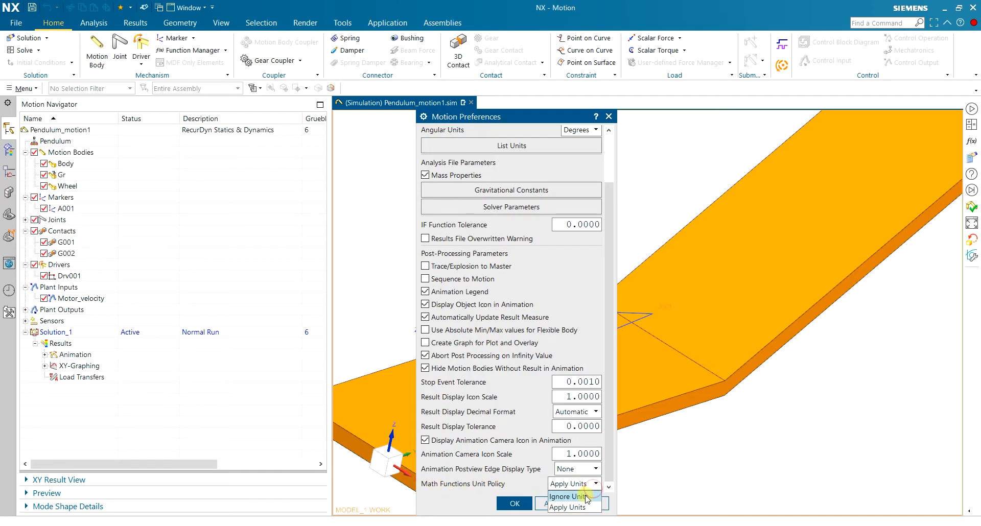
{"action": "left_click", "coordinate": [585, 495]}
{"action": "left_click", "coordinate": [515, 505]}
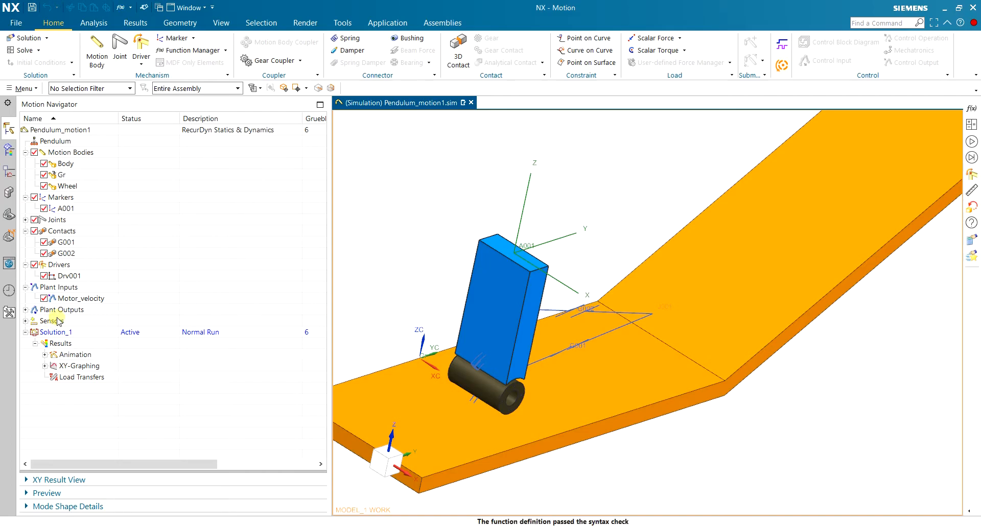
Step: Edit driver Drv001 and change its rotation type to Function
{"action": "left_click", "coordinate": [61, 277]}
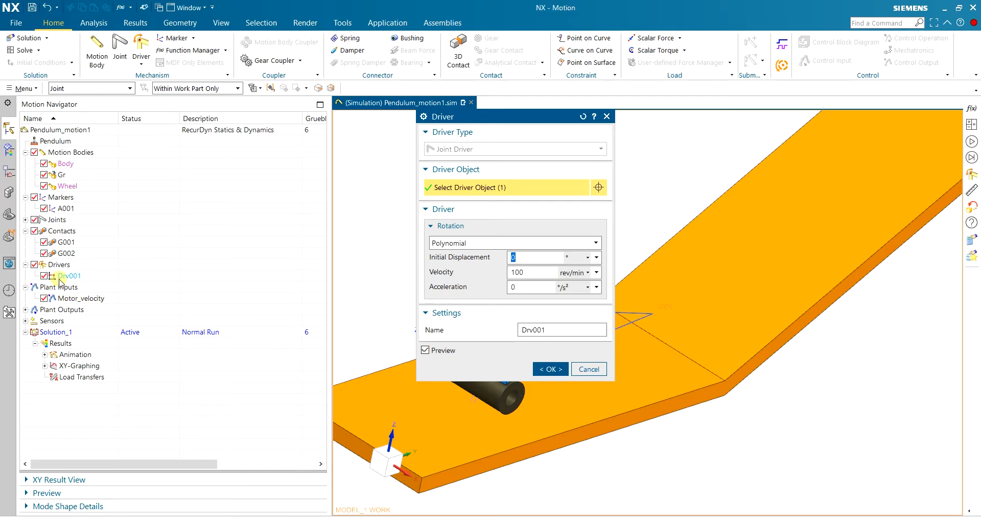
{"action": "left_click", "coordinate": [458, 248]}
{"action": "left_click", "coordinate": [455, 287]}
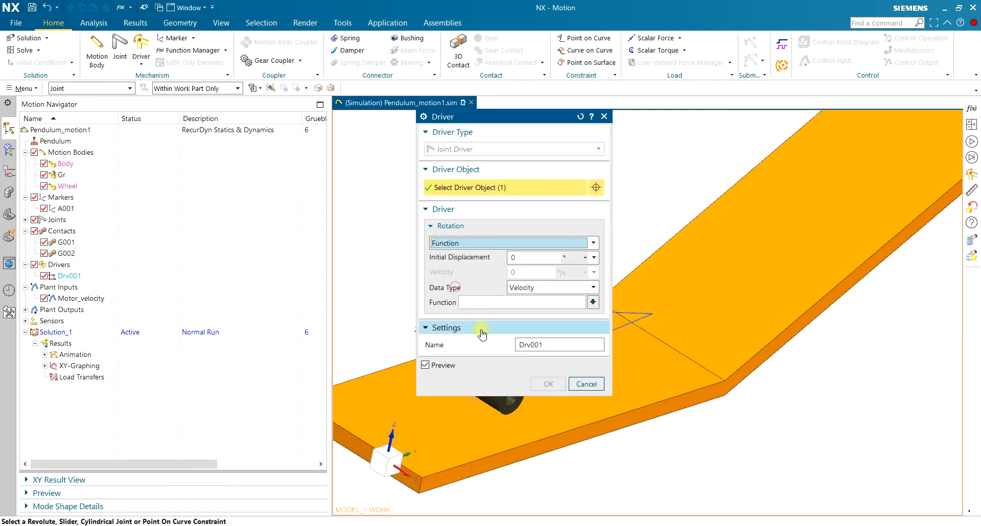
Step: Start a new math function for the driver's velocity and name it Signal1
{"action": "left_click", "coordinate": [593, 302]}
{"action": "left_click", "coordinate": [602, 321]}
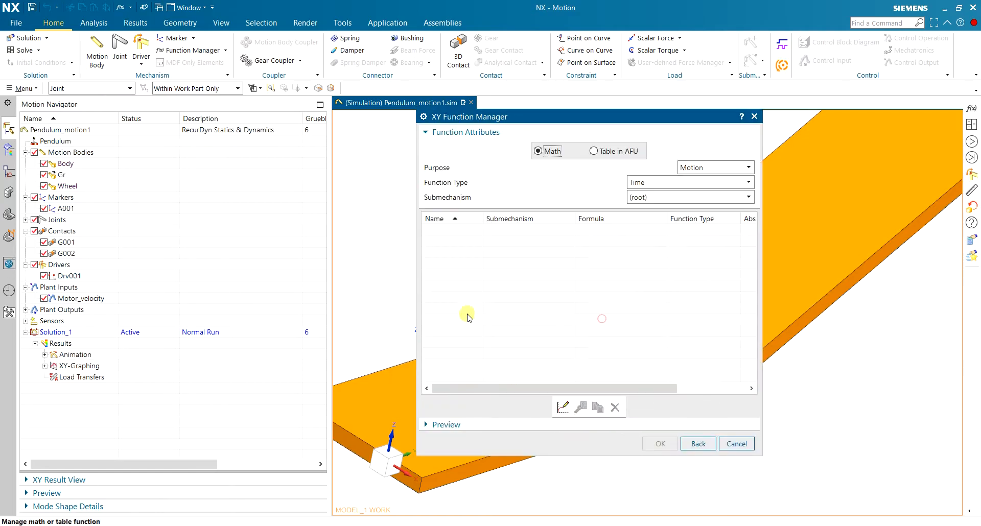
{"action": "left_click", "coordinate": [564, 407]}
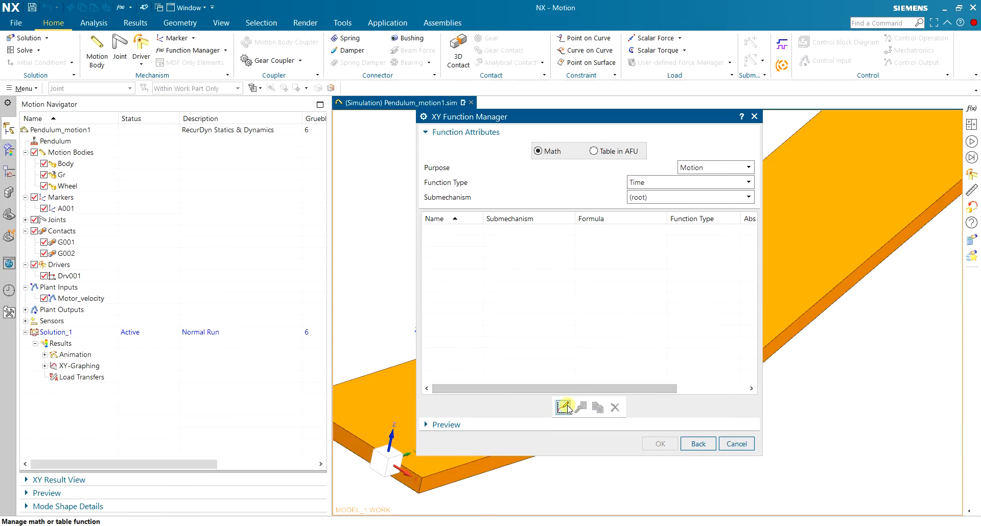
{"action": "double_click", "coordinate": [500, 218]}
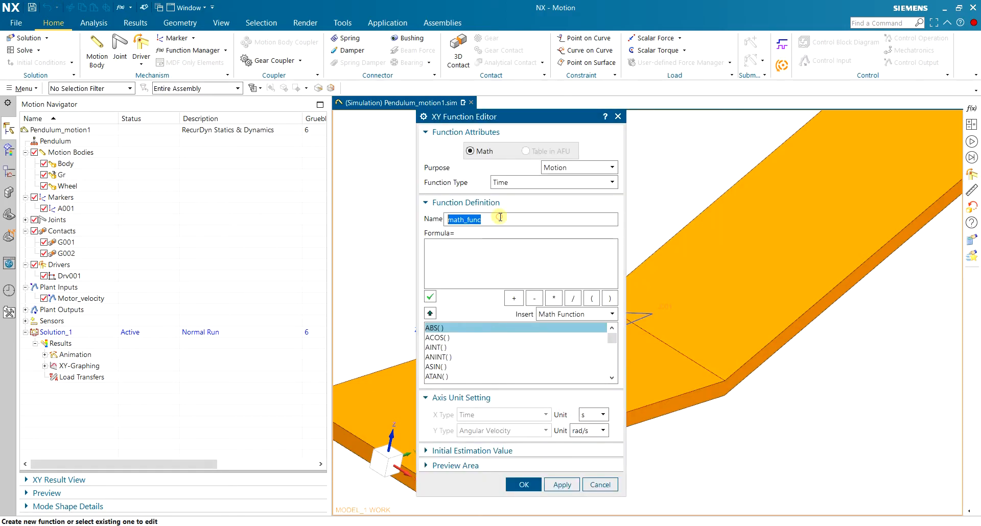
{"action": "type", "text": "Signal1"}
Step: Insert the Motor_velocity plant input as the formula of Signal1
{"action": "left_click", "coordinate": [547, 255]}
{"action": "left_click", "coordinate": [568, 313]}
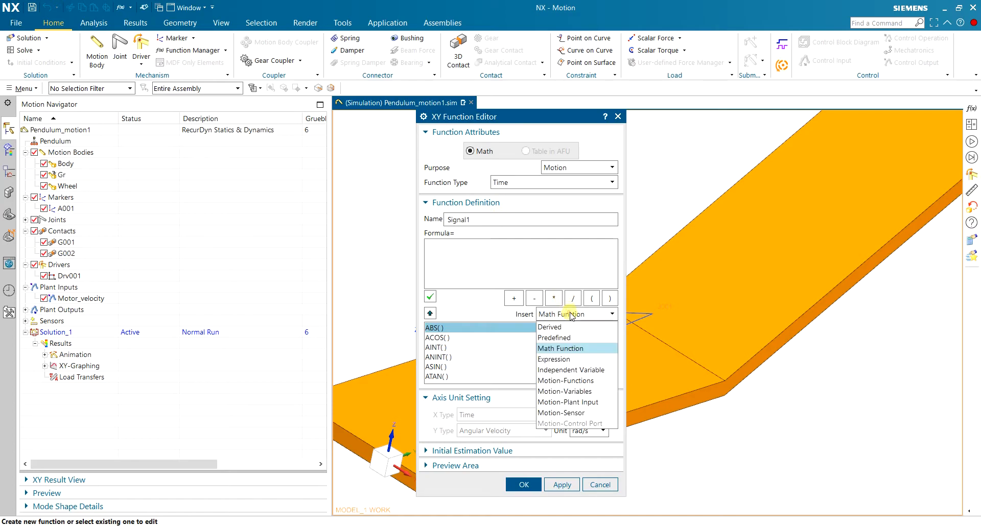
{"action": "left_click", "coordinate": [598, 403]}
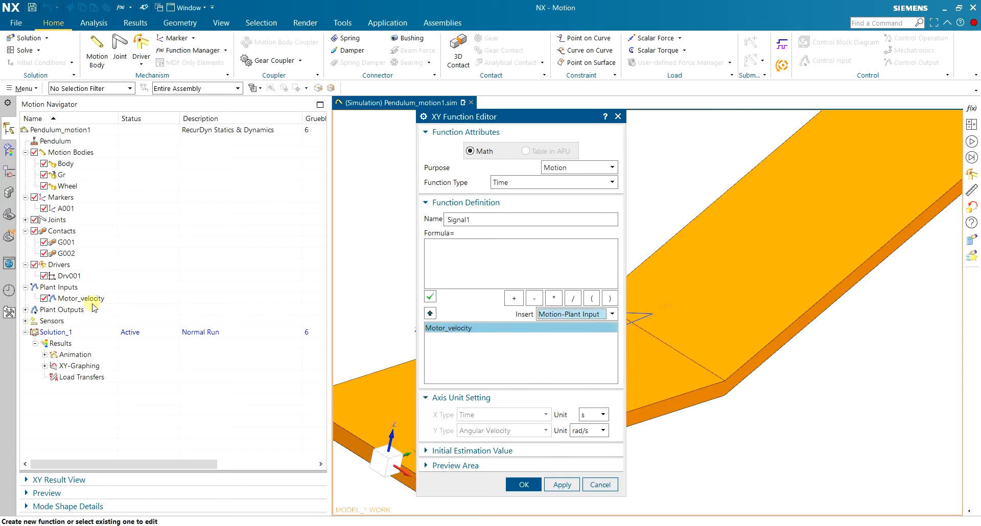
{"action": "left_click", "coordinate": [430, 313]}
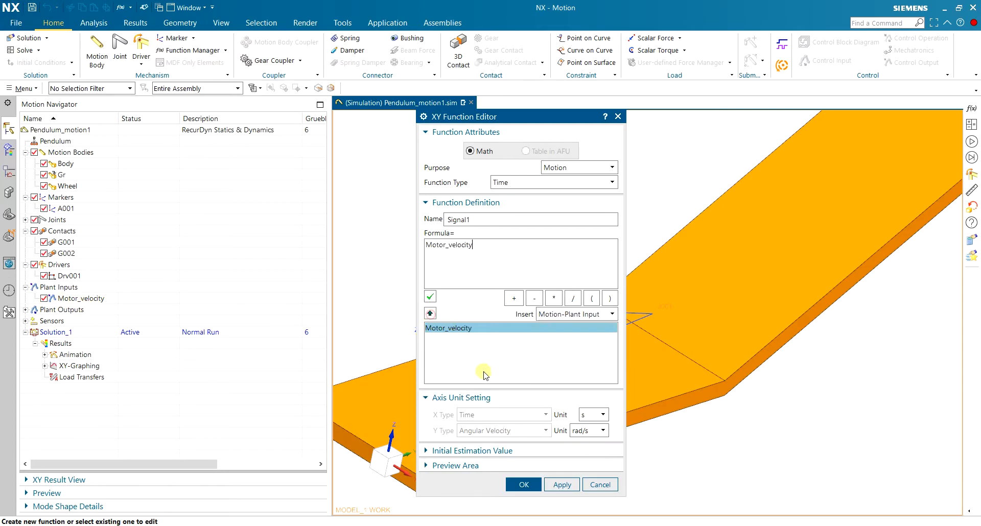
Step: Check the formula's syntax, save Signal1 and apply it as the function of driver Drv001
{"action": "left_click", "coordinate": [430, 297]}
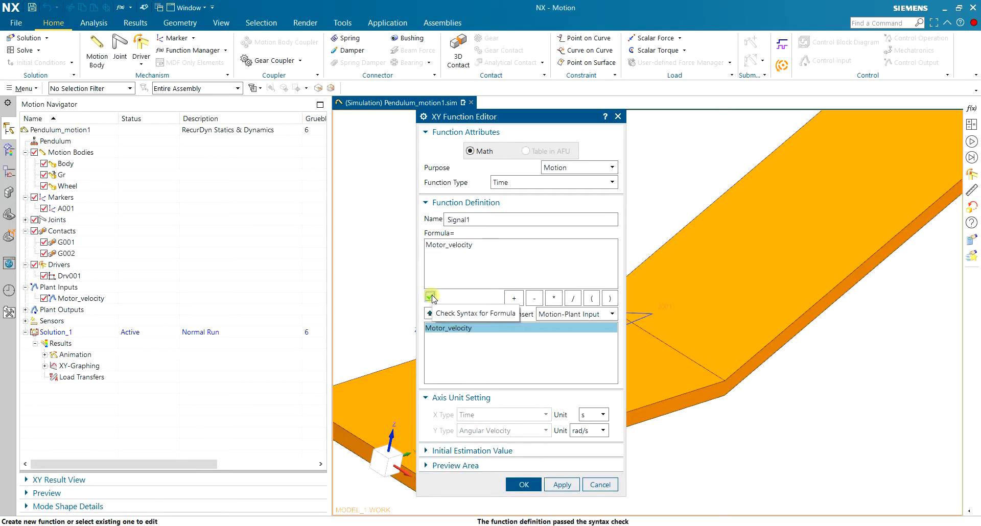
{"action": "left_click", "coordinate": [523, 485]}
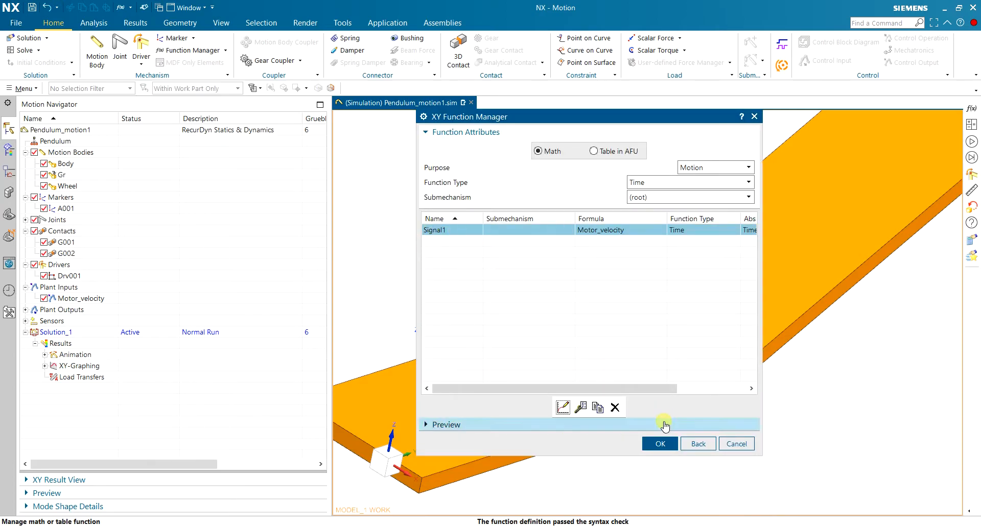
{"action": "left_click", "coordinate": [661, 444]}
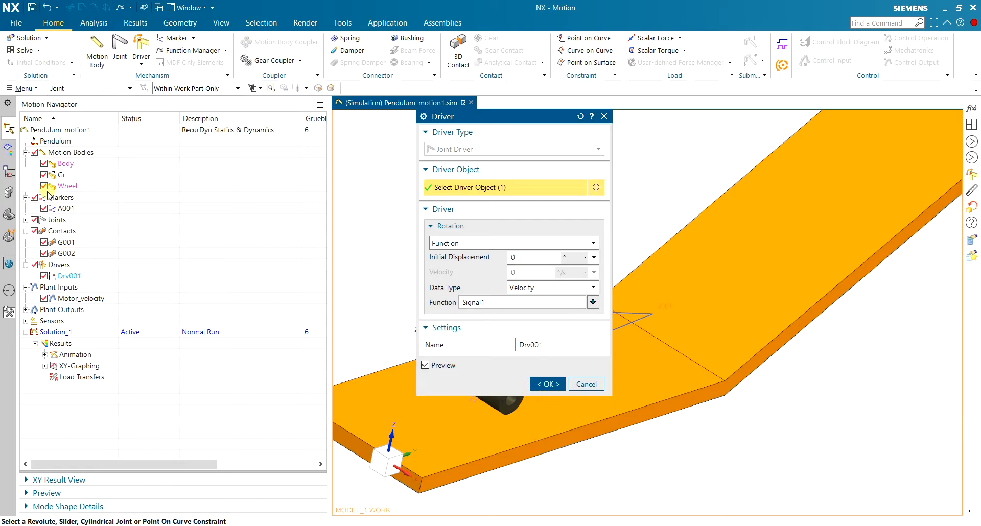
{"action": "left_click", "coordinate": [542, 384]}
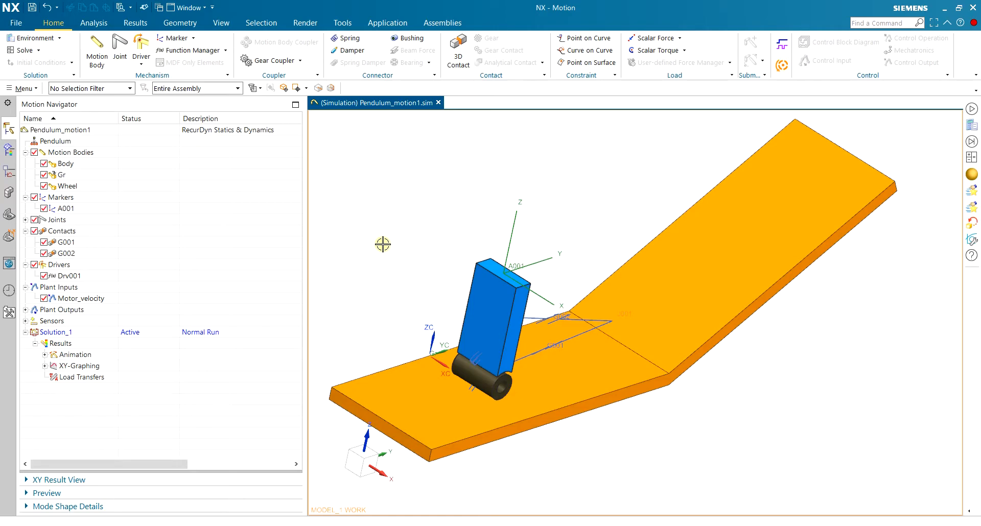
Step: Examine the Simulink executable path under Control/Dynamics in the RecurDyn customer defaults for Motion analysis
{"action": "scroll", "coordinate": [383, 244], "scroll_direction": "up", "scroll_amount": 2}
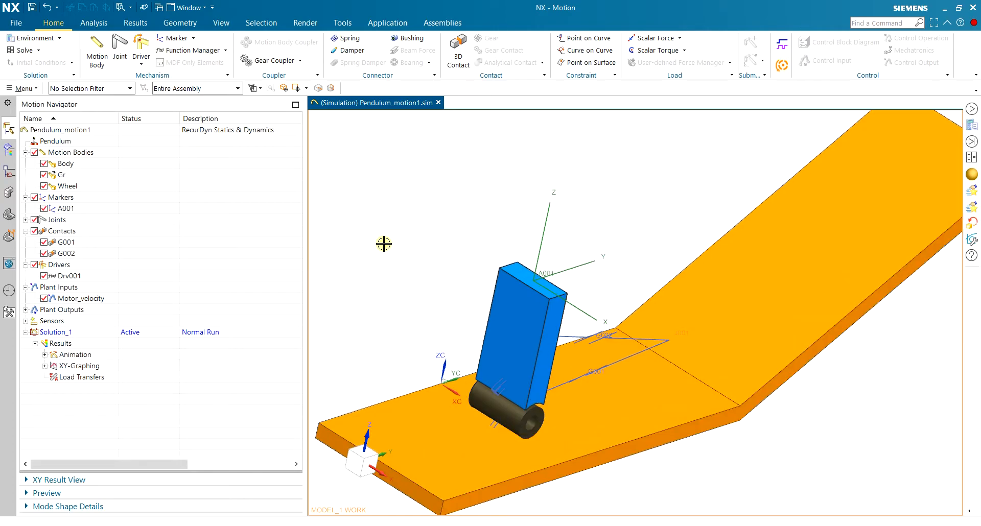
{"action": "left_click", "coordinate": [23, 22]}
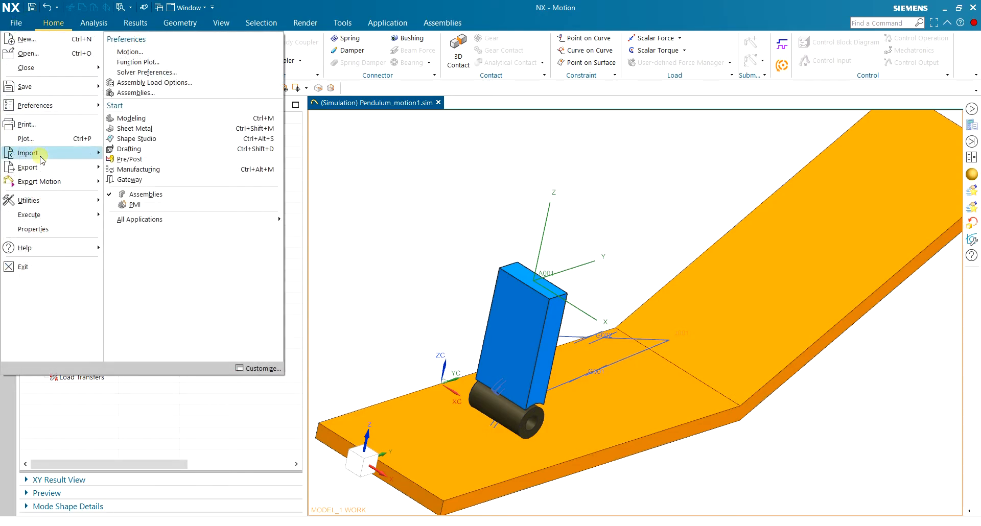
{"action": "mouse_move", "coordinate": [39, 200]}
{"action": "left_click", "coordinate": [182, 50]}
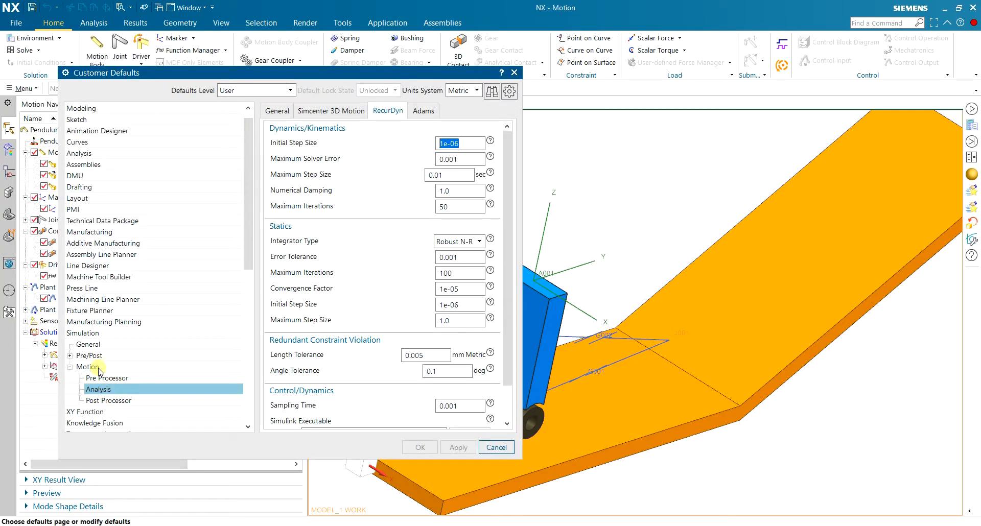
{"action": "left_click", "coordinate": [101, 390]}
{"action": "left_click", "coordinate": [386, 110]}
{"action": "scroll", "coordinate": [508, 199], "scroll_direction": "down", "scroll_amount": 2}
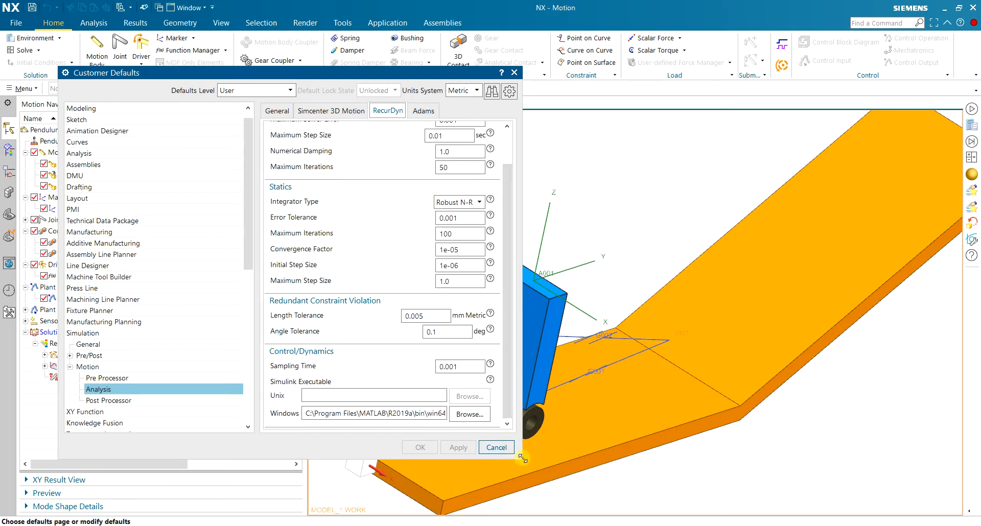
Step: Set the Windows Simulink executable to MATLAB.exe from C:\Program Files\MATLAB\R2019a\bin\win64 and save the customer defaults
{"action": "left_click_drag", "start_coordinate": [522, 459], "coordinate": [845, 481]}
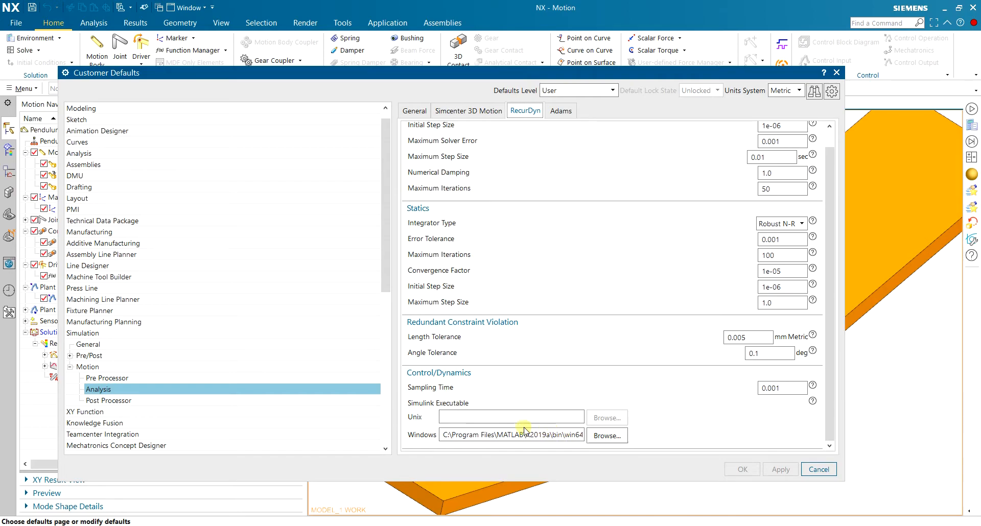
{"action": "left_click", "coordinate": [549, 431]}
{"action": "left_click_drag", "start_coordinate": [565, 435], "coordinate": [408, 432]}
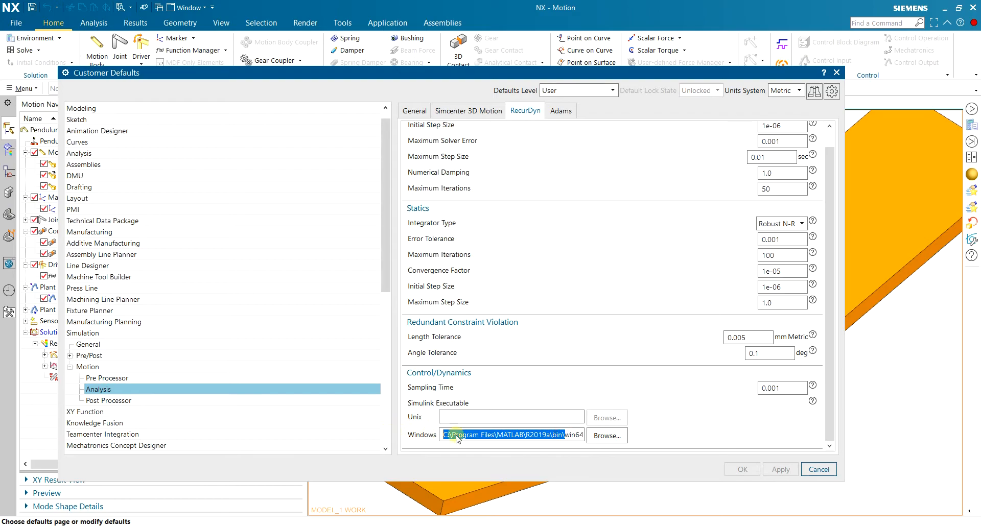
{"action": "left_click", "coordinate": [614, 441]}
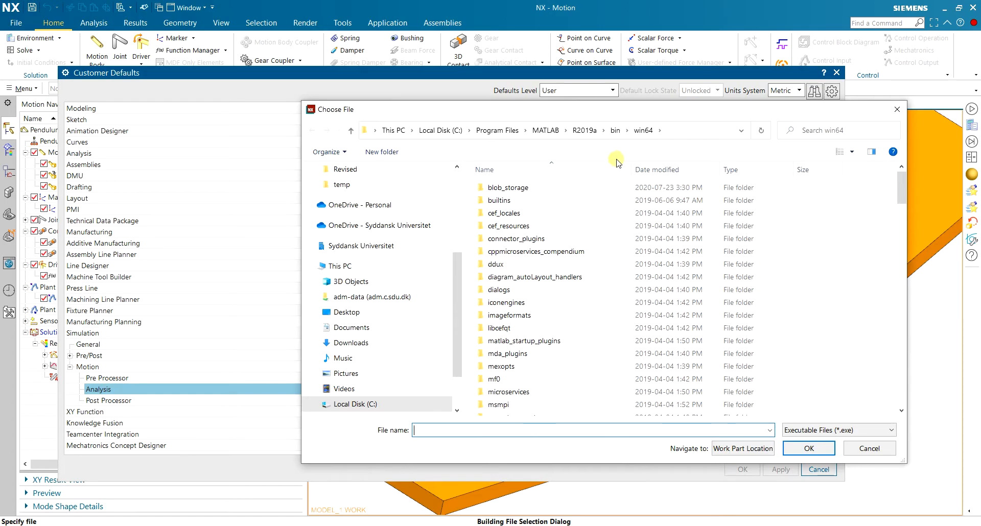
{"action": "left_click", "coordinate": [616, 130]}
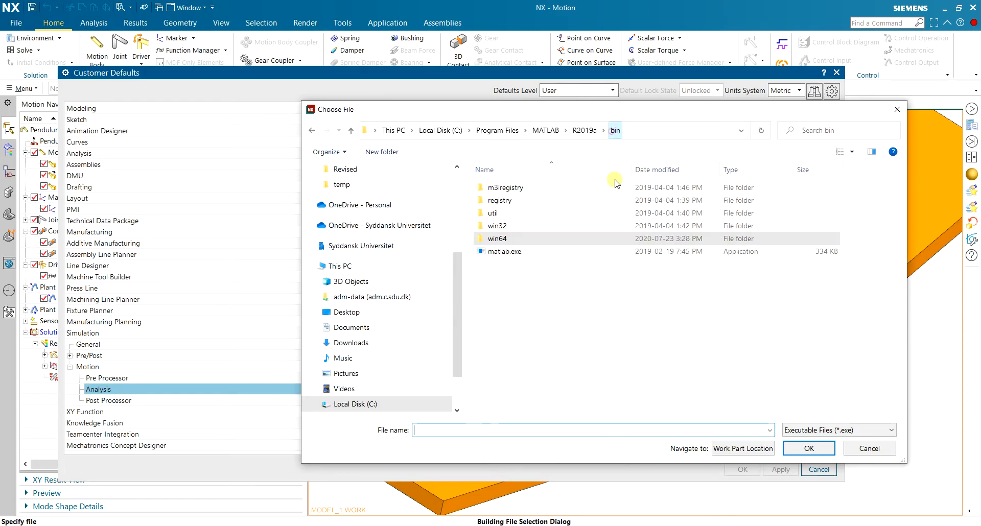
{"action": "left_click", "coordinate": [543, 253]}
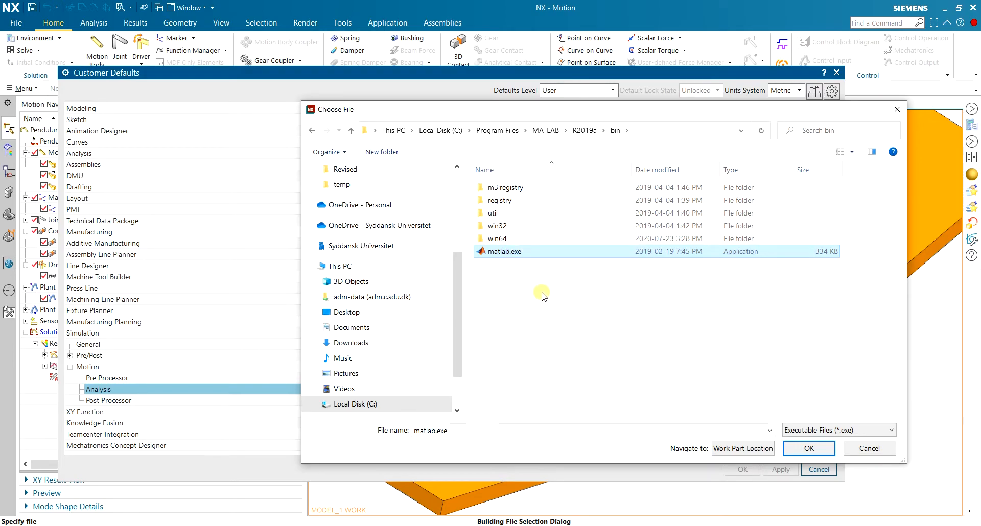
{"action": "double_click", "coordinate": [511, 238]}
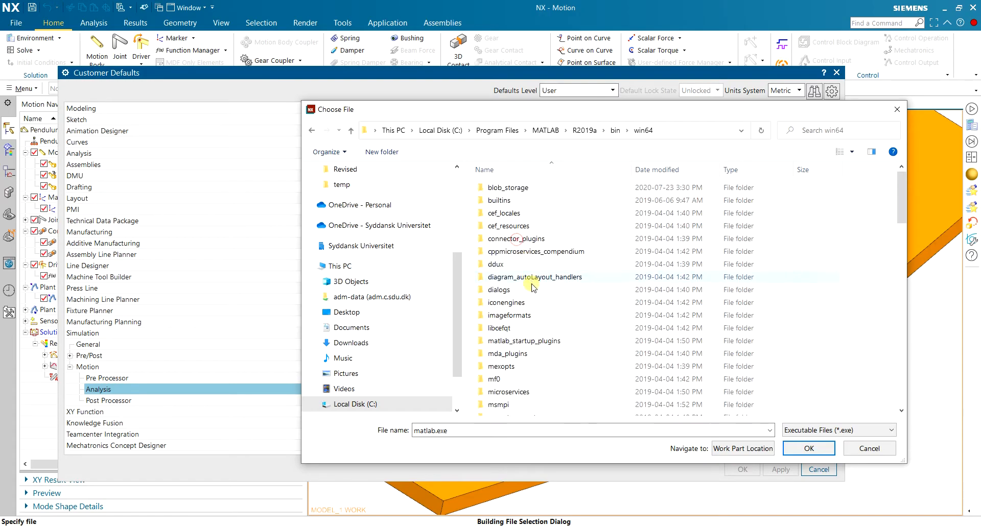
{"action": "left_click", "coordinate": [639, 250]}
{"action": "key", "text": "m"}
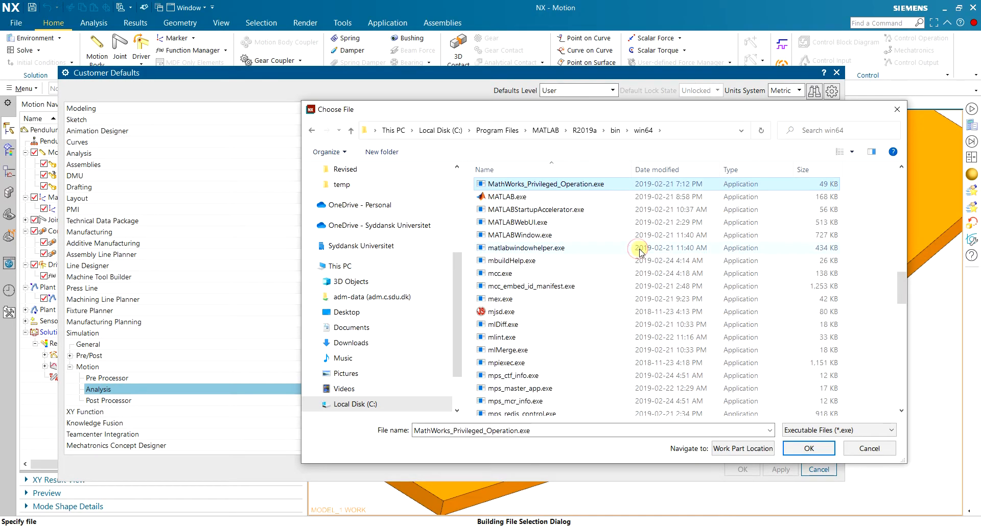
{"action": "double_click", "coordinate": [543, 198]}
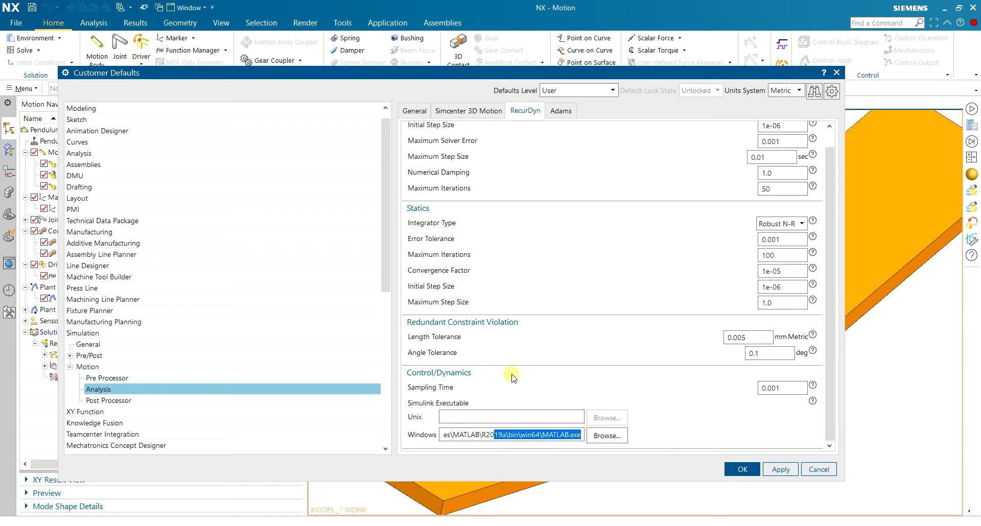
{"action": "left_click", "coordinate": [741, 469]}
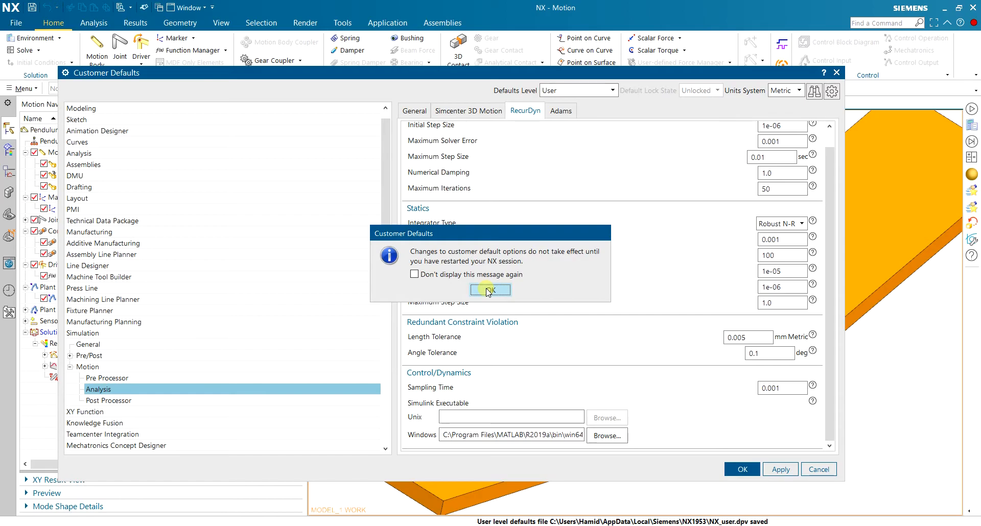
{"action": "left_click", "coordinate": [488, 290]}
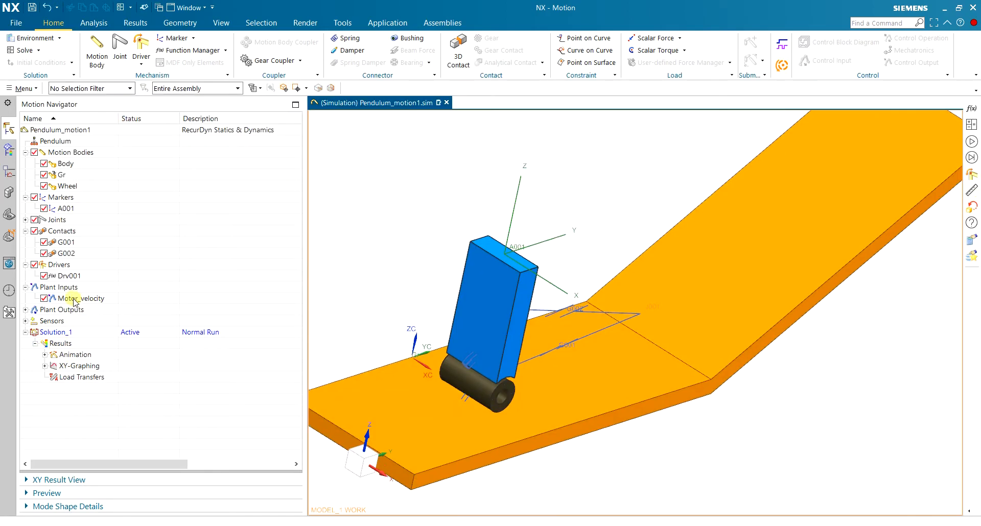
Step: Open the co-simulation solve settings and examine the submit options offered with Simcenter 3D Motion as the host program
{"action": "left_click", "coordinate": [21, 50]}
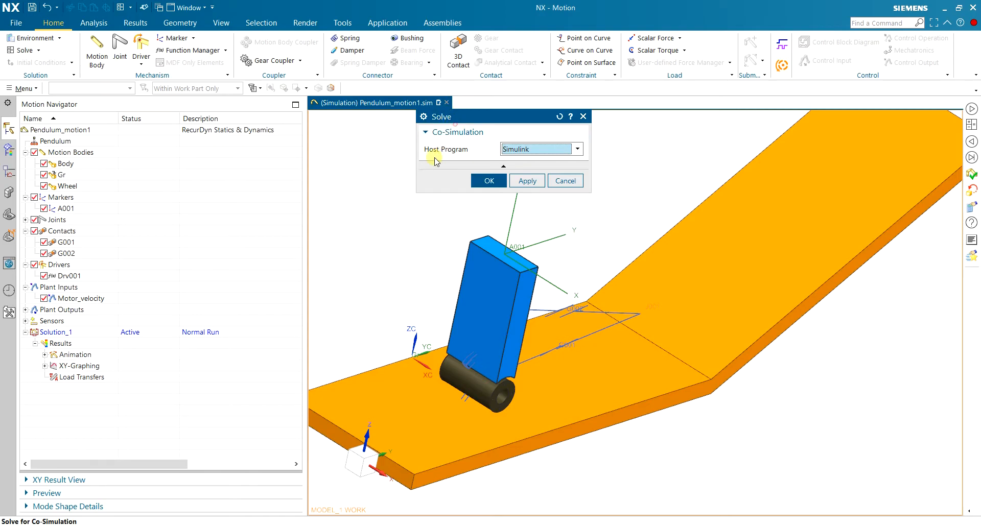
{"action": "left_click_drag", "start_coordinate": [475, 121], "coordinate": [455, 159]}
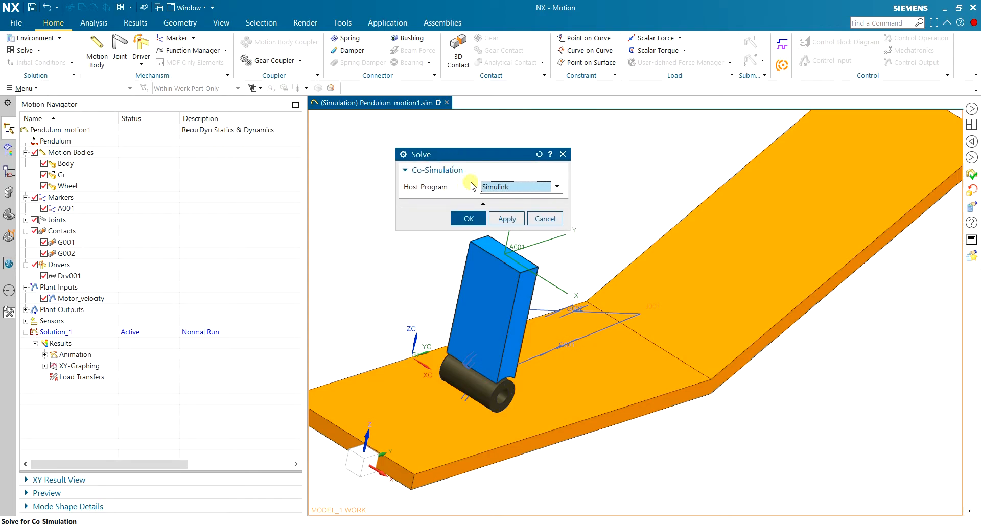
{"action": "left_click", "coordinate": [521, 187]}
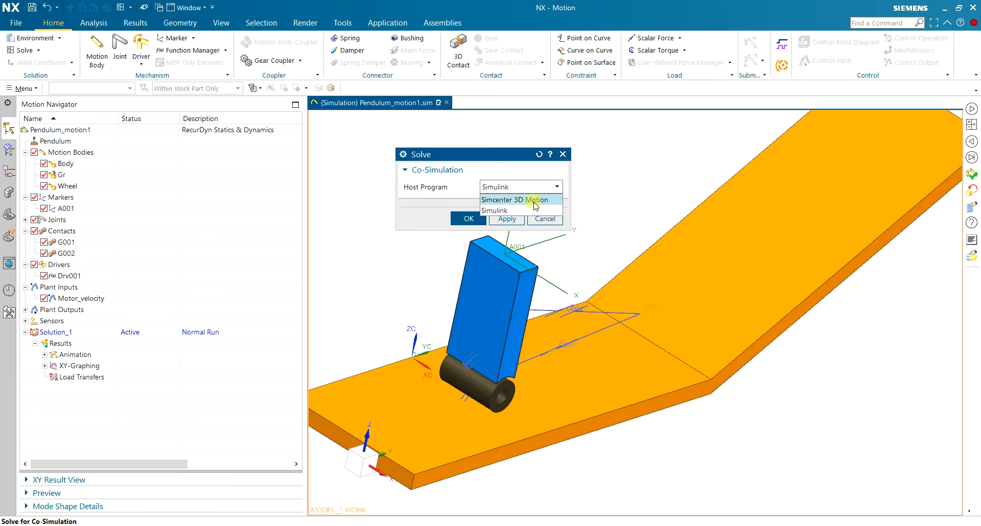
{"action": "left_click", "coordinate": [536, 200]}
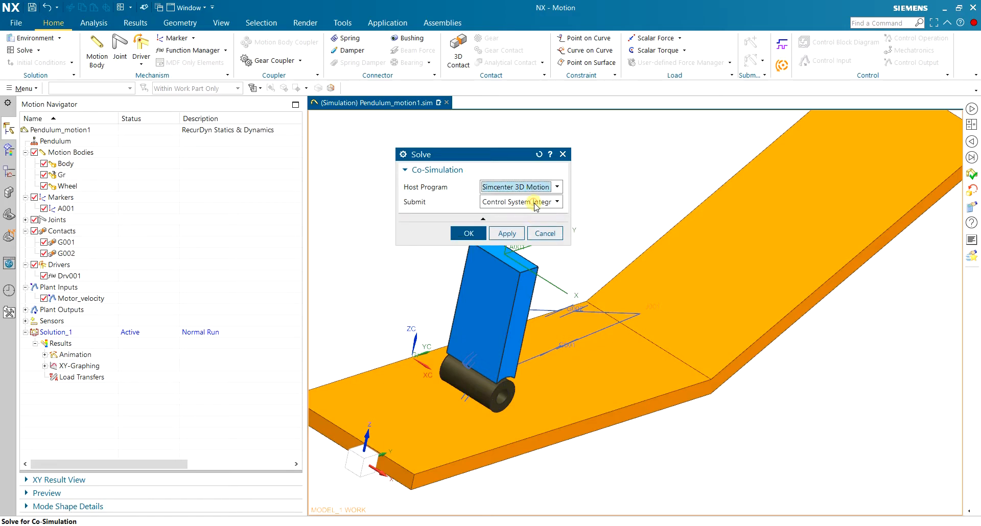
{"action": "left_click", "coordinate": [503, 203]}
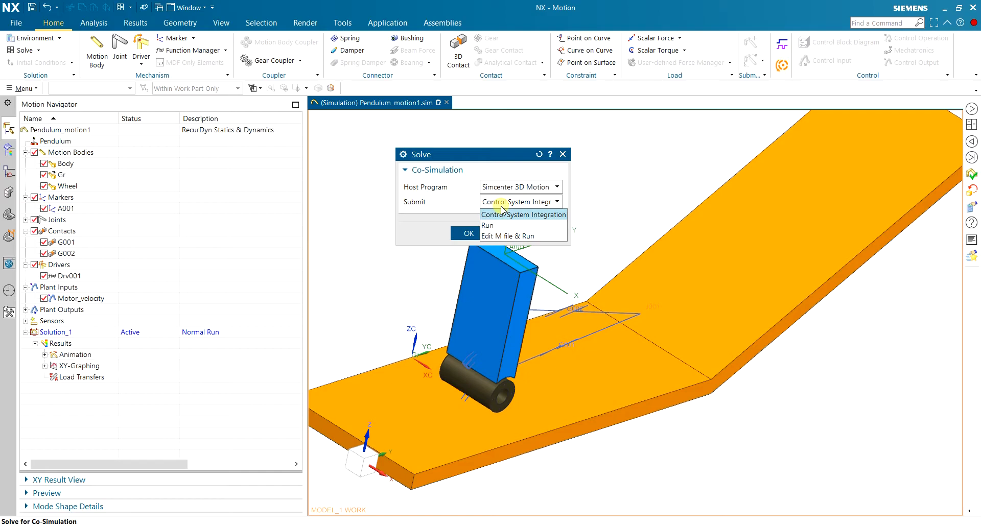
{"action": "left_click", "coordinate": [501, 207]}
Step: Set the co-simulation host program to Simulink and apply the solve to launch MATLAB
{"action": "left_click", "coordinate": [516, 188]}
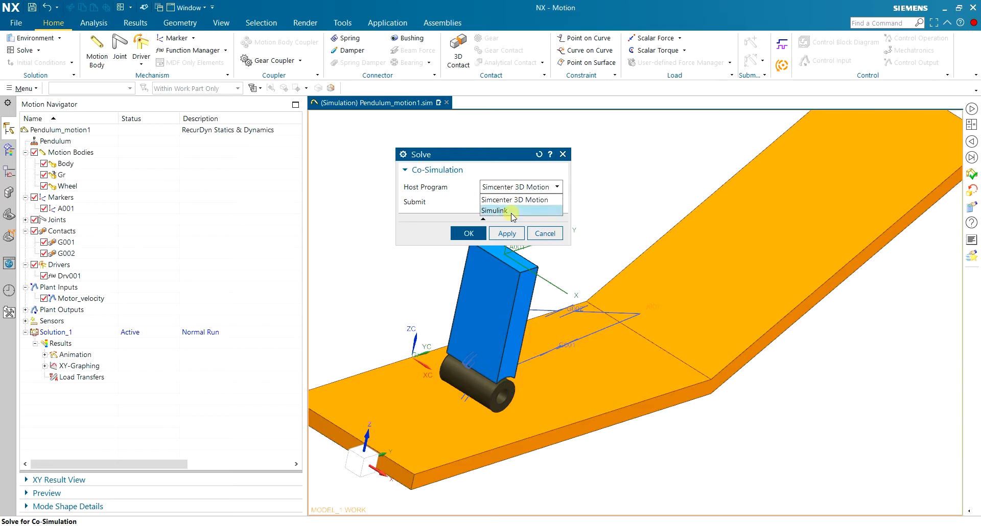
{"action": "left_click", "coordinate": [511, 211]}
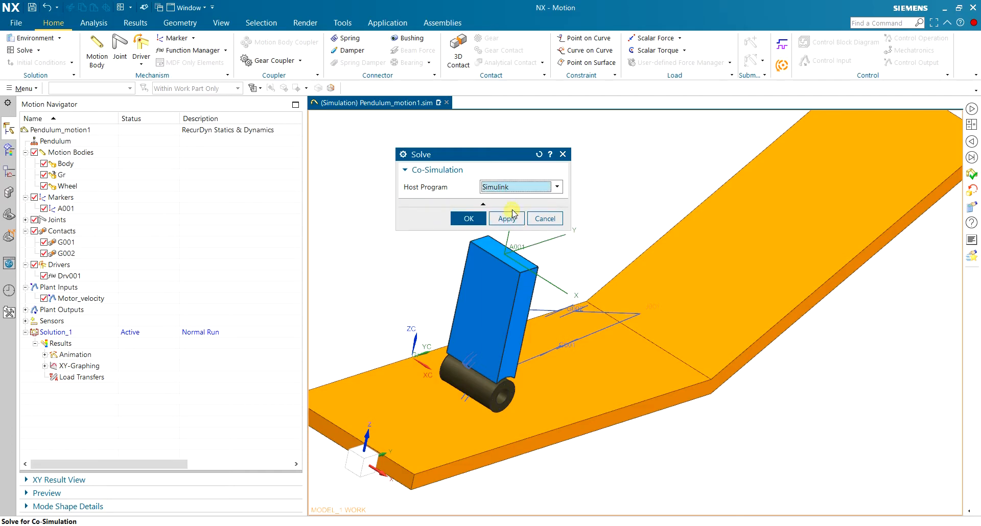
{"action": "left_click_drag", "start_coordinate": [504, 156], "coordinate": [427, 127]}
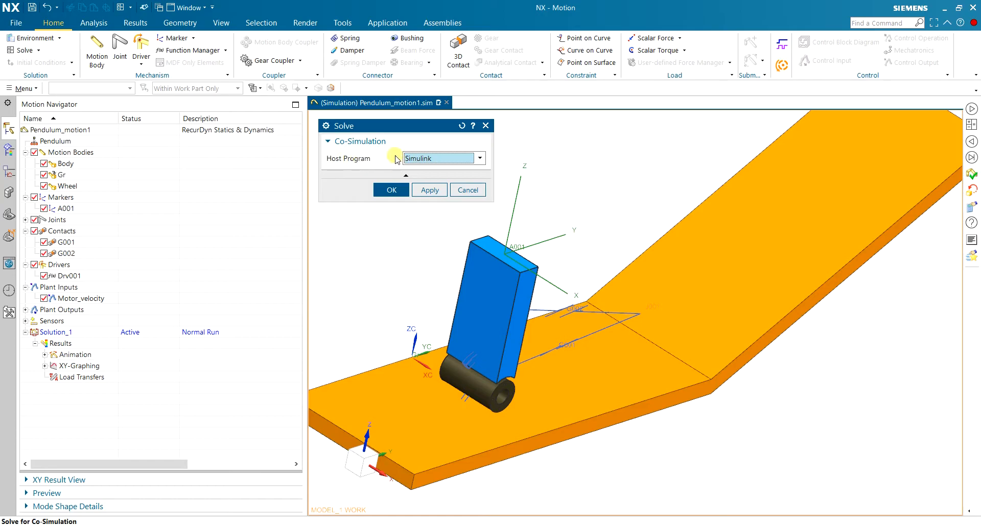
{"action": "left_click", "coordinate": [429, 191]}
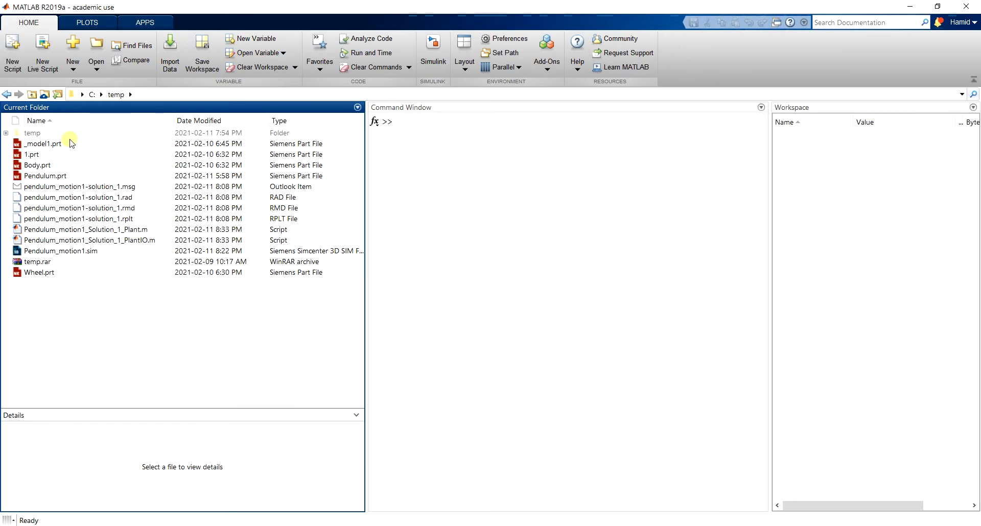
Step: In MATLAB, sort the current folder by newest modification date and locate the generated PlantIO and Plant scripts
{"action": "left_click", "coordinate": [214, 120]}
{"action": "left_click", "coordinate": [114, 240]}
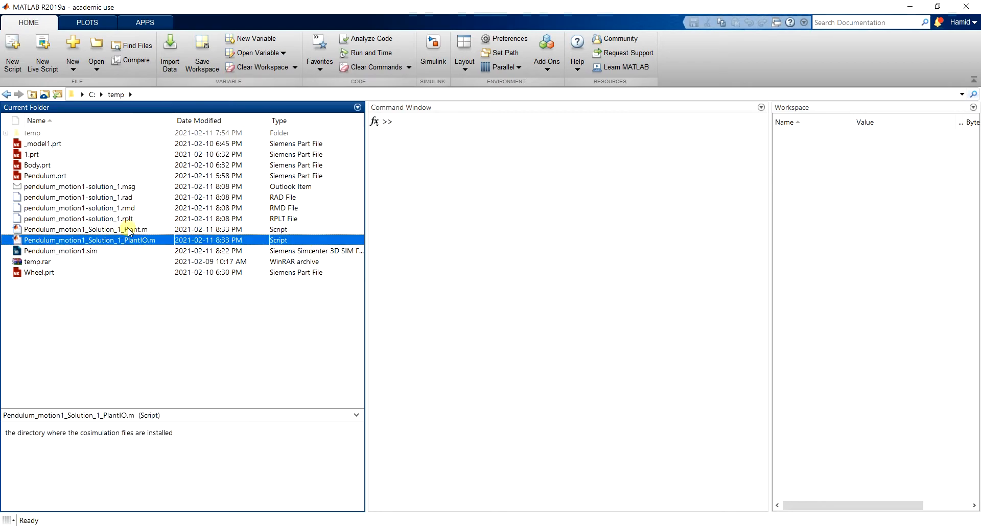
{"action": "left_click", "coordinate": [127, 231], "text": "ctrl"}
{"action": "left_click", "coordinate": [207, 120]}
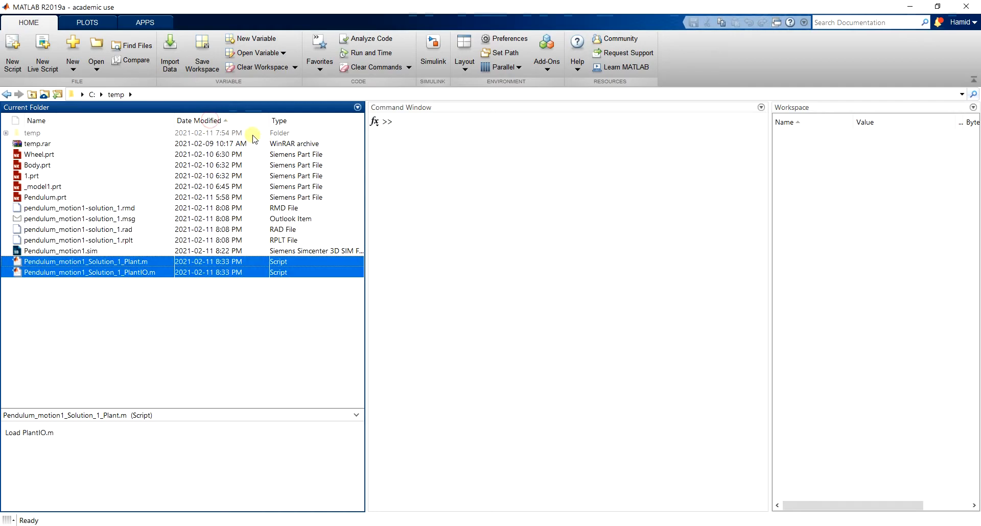
{"action": "left_click", "coordinate": [224, 120]}
{"action": "left_click", "coordinate": [157, 176]}
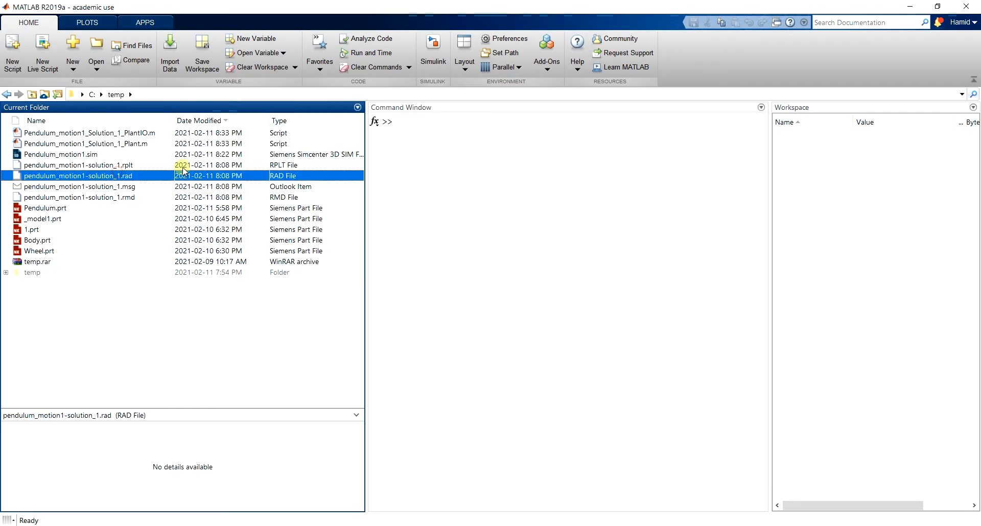
{"action": "left_click", "coordinate": [147, 133]}
{"action": "left_click", "coordinate": [143, 144]}
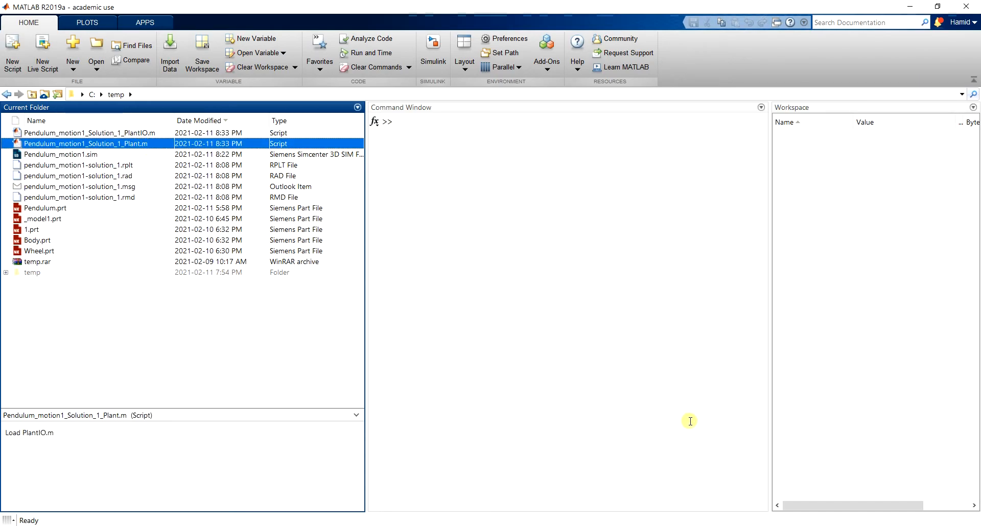
{"action": "left_click", "coordinate": [142, 134]}
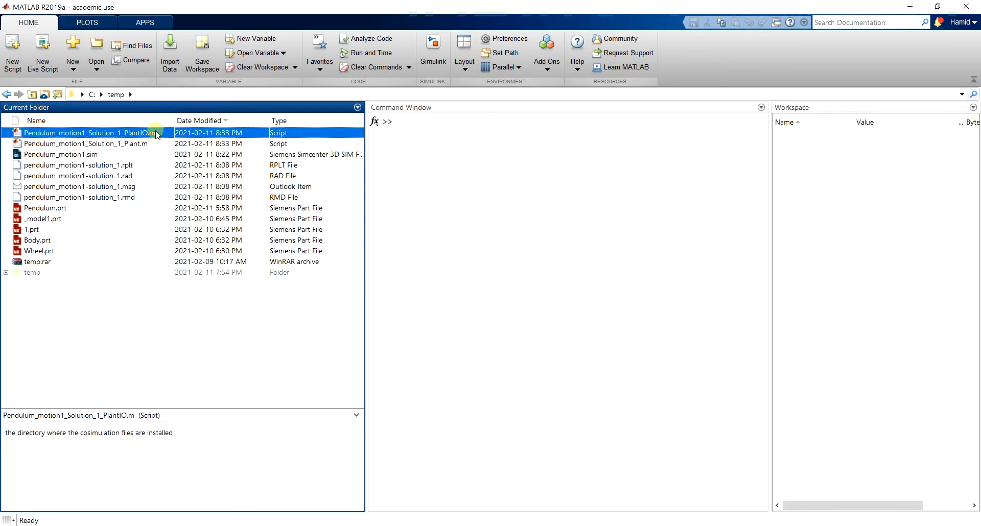
Step: Open Pendulum_motion1_Solution_1_PlantIO.m and examine its plant inputs, plant outputs and control time step
{"action": "double_click", "coordinate": [149, 133]}
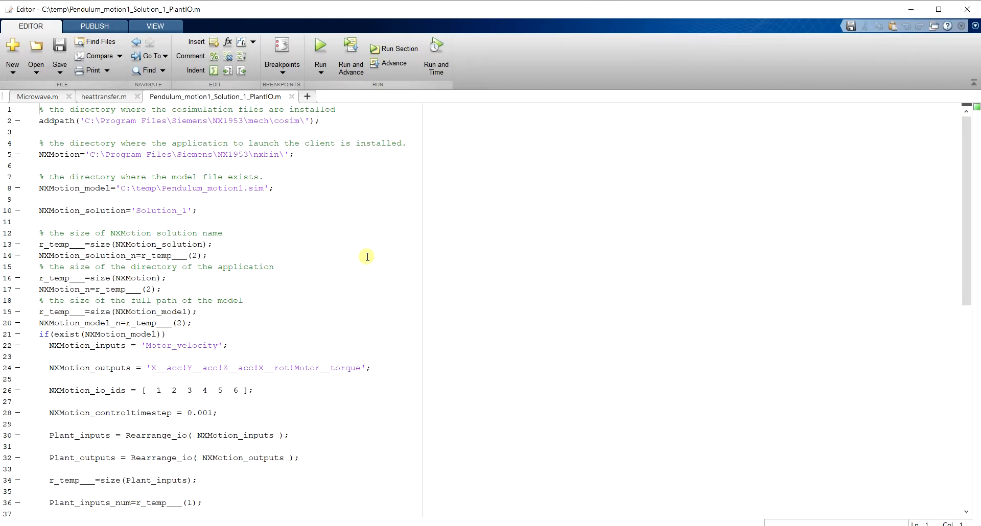
{"action": "scroll", "coordinate": [368, 244], "scroll_direction": "down", "scroll_amount": 4}
{"action": "scroll", "coordinate": [403, 247], "scroll_direction": "down", "scroll_amount": 1}
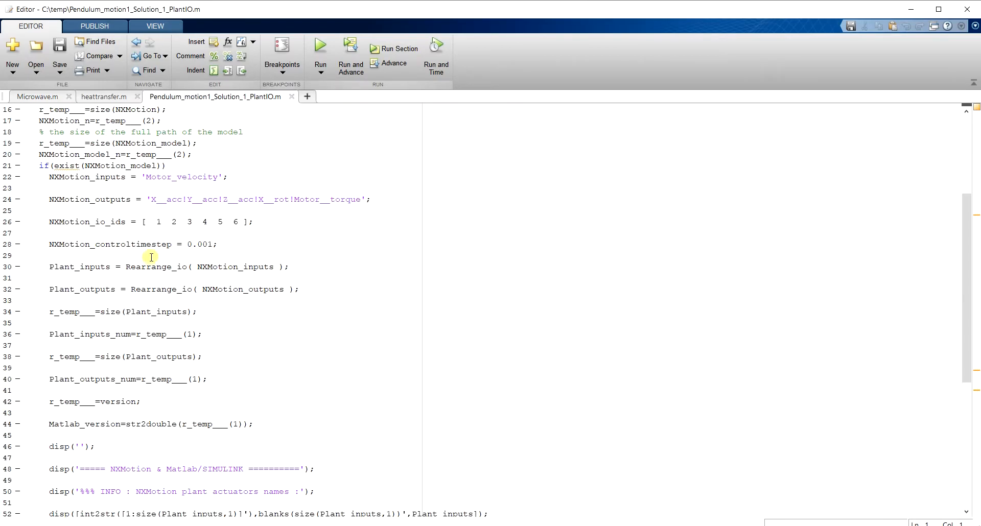
{"action": "left_click_drag", "start_coordinate": [192, 246], "coordinate": [219, 245]}
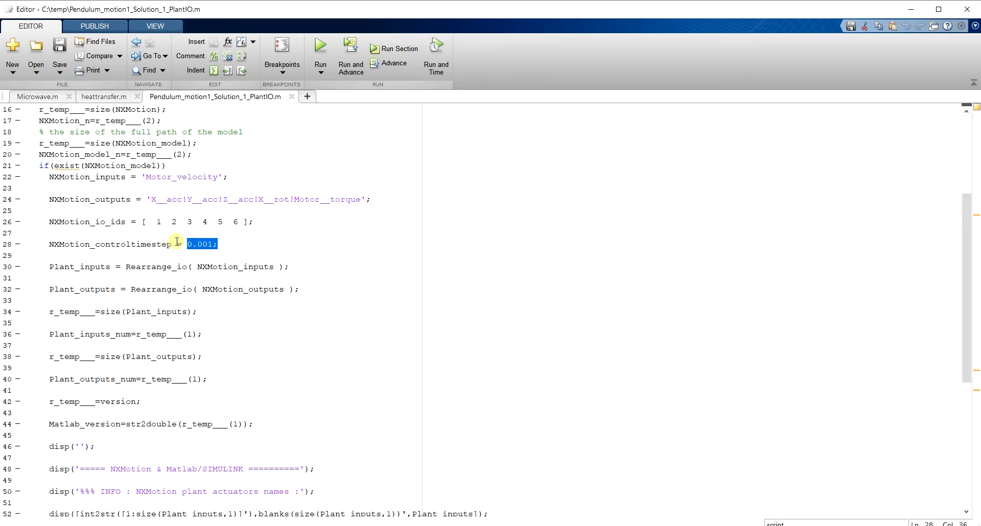
{"action": "left_click_drag", "start_coordinate": [149, 200], "coordinate": [364, 200]}
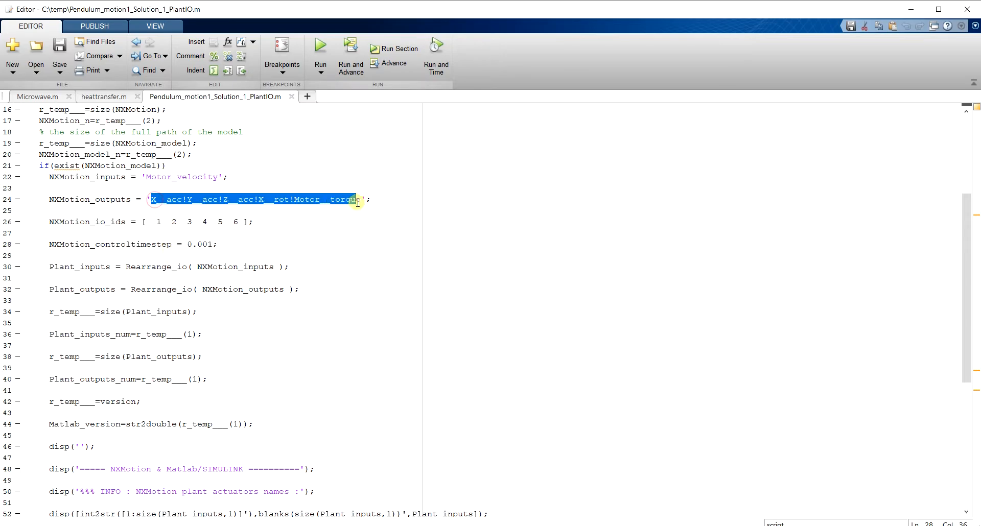
{"action": "left_click", "coordinate": [262, 251]}
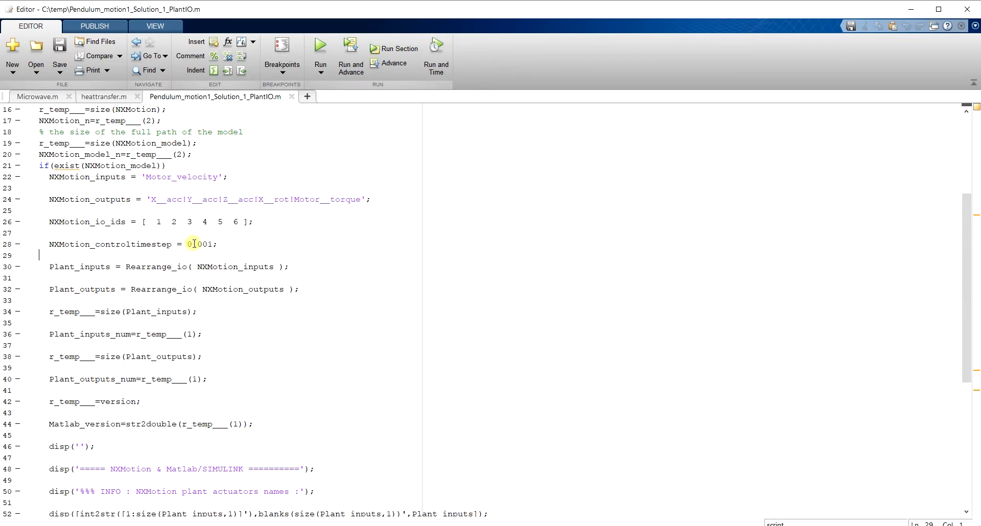
{"action": "double_click", "coordinate": [192, 244]}
{"action": "scroll", "coordinate": [258, 271], "scroll_direction": "down", "scroll_amount": 4}
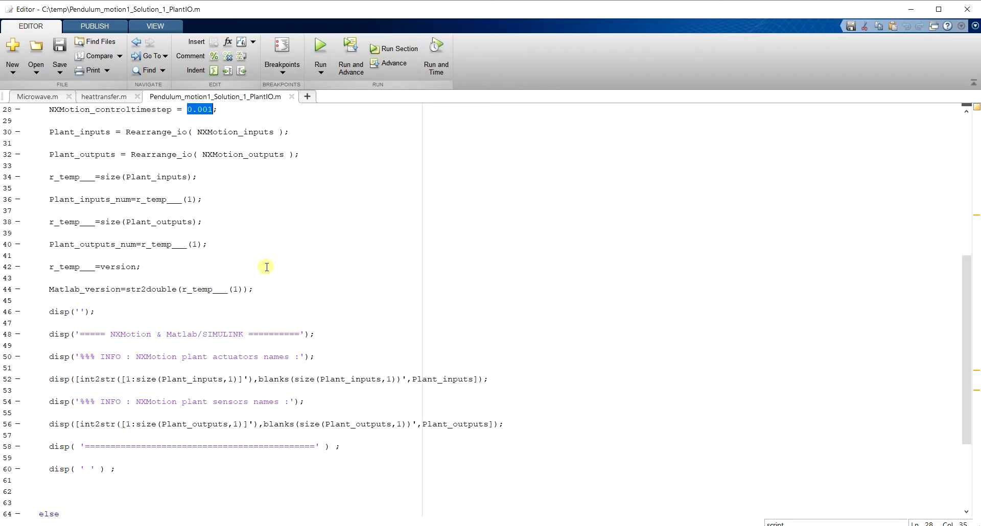
{"action": "scroll", "coordinate": [250, 268], "scroll_direction": "up", "scroll_amount": 9}
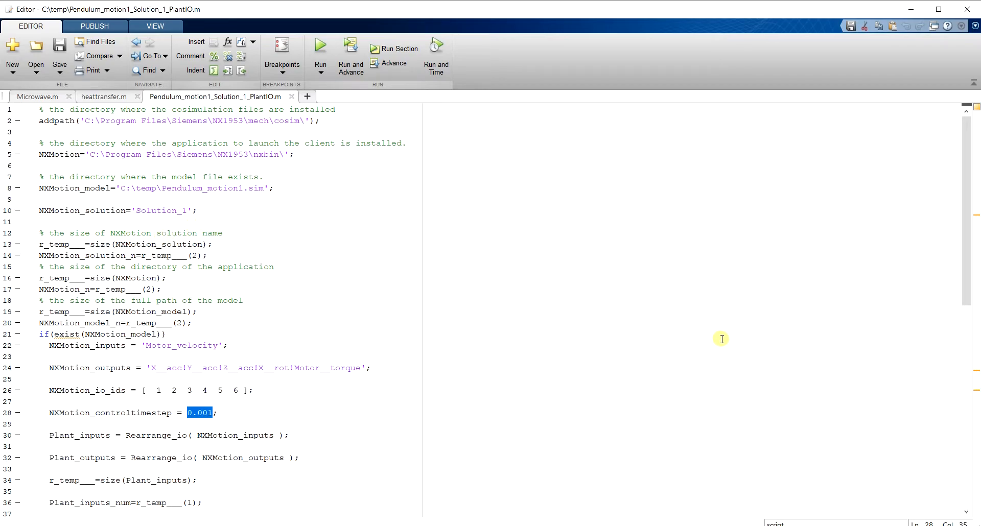
Step: Open Pendulum_motion1_Solution_1_Plant.m and uncomment the set_param MaskInitialization line so the workspace variables load automatically
{"action": "key", "text": "alt+Tab"}
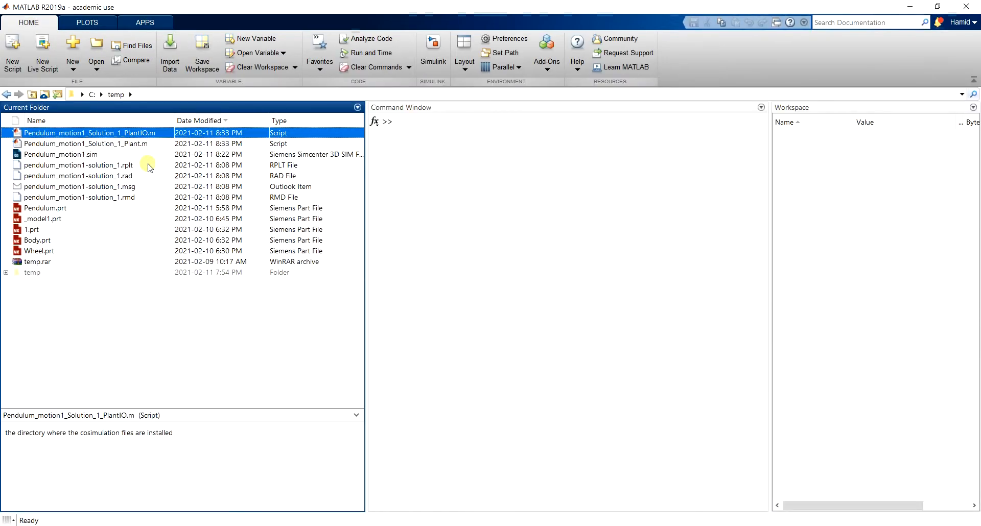
{"action": "double_click", "coordinate": [132, 144]}
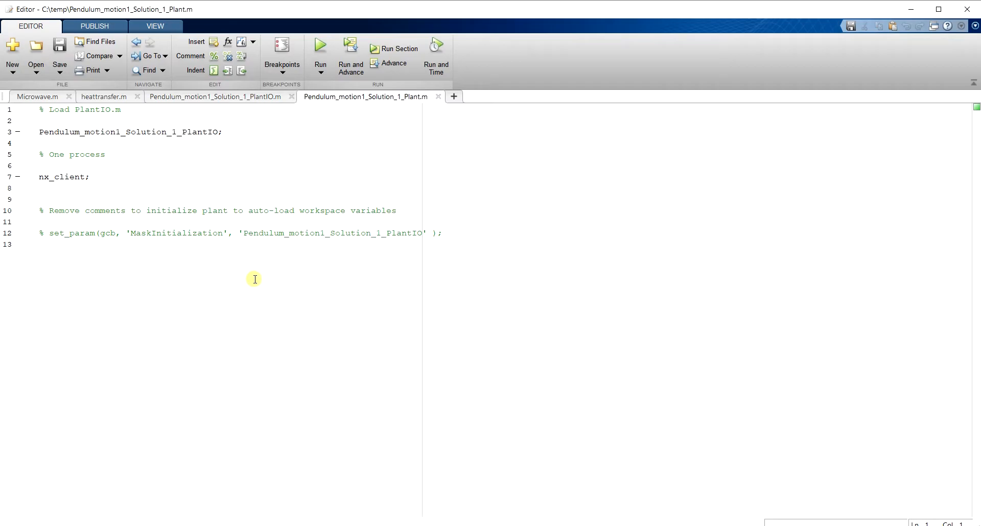
{"action": "left_click", "coordinate": [109, 132]}
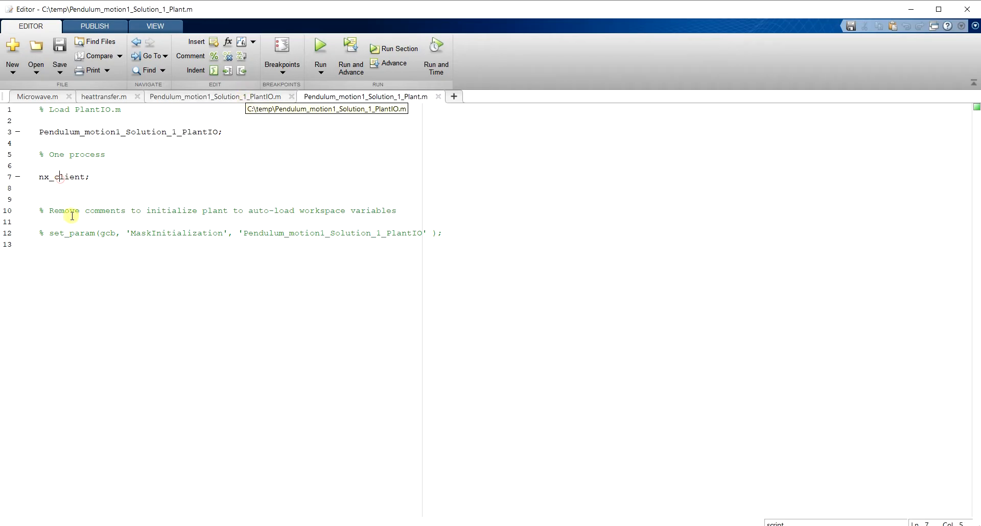
{"action": "left_click_drag", "start_coordinate": [46, 236], "coordinate": [39, 233]}
{"action": "key", "text": "Delete"}
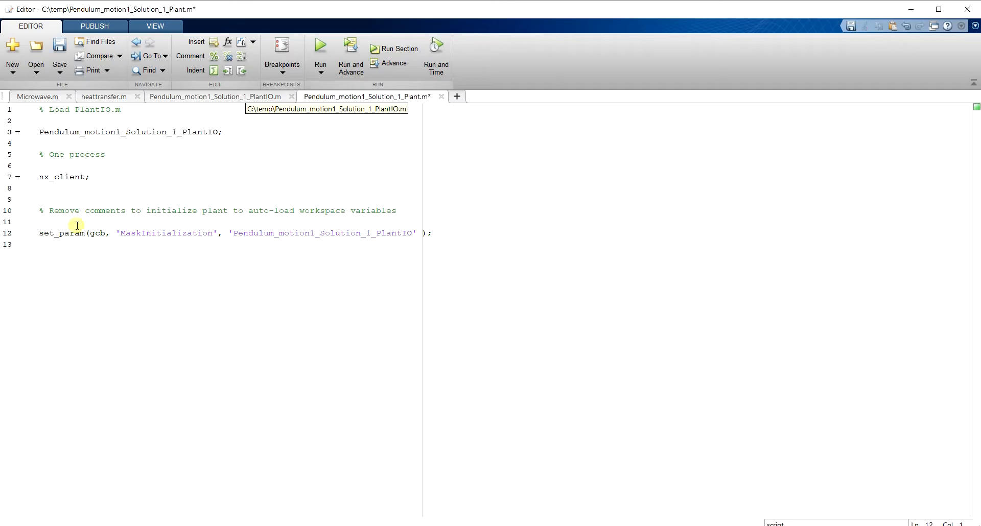
Step: Run the Pendulum_motion1_Solution_1_Plant.m script to generate the NXMotion plant library and enlarge its model window
{"action": "left_click_drag", "start_coordinate": [50, 210], "coordinate": [350, 211]}
{"action": "left_click", "coordinate": [371, 213]}
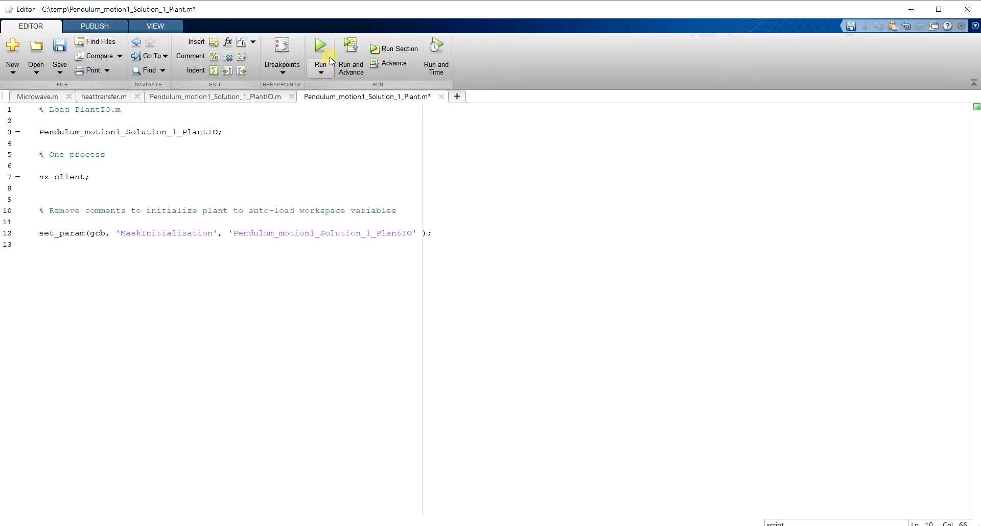
{"action": "left_click", "coordinate": [322, 43]}
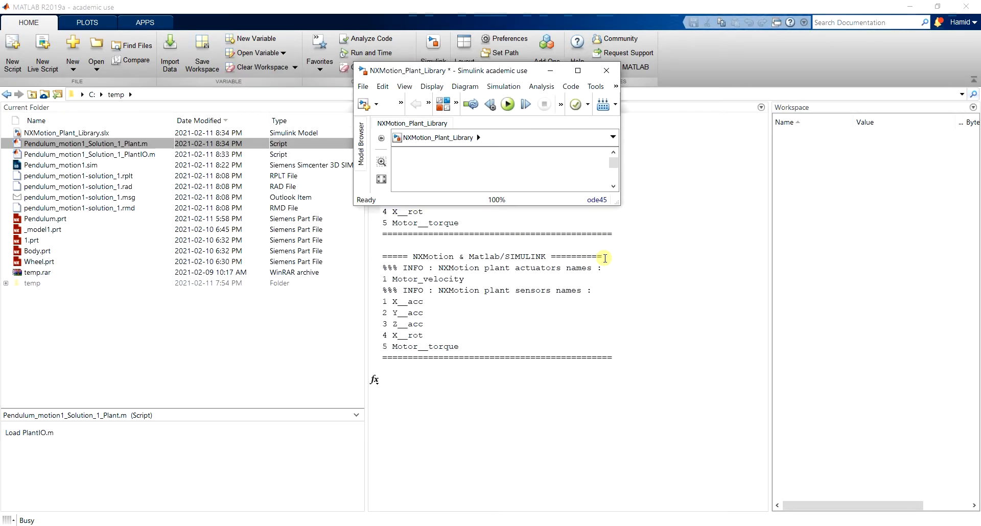
{"action": "left_click_drag", "start_coordinate": [616, 206], "coordinate": [692, 270]}
{"action": "scroll", "coordinate": [607, 216], "scroll_direction": "up", "scroll_amount": 1}
{"action": "scroll", "coordinate": [607, 217], "scroll_direction": "down", "scroll_amount": 1}
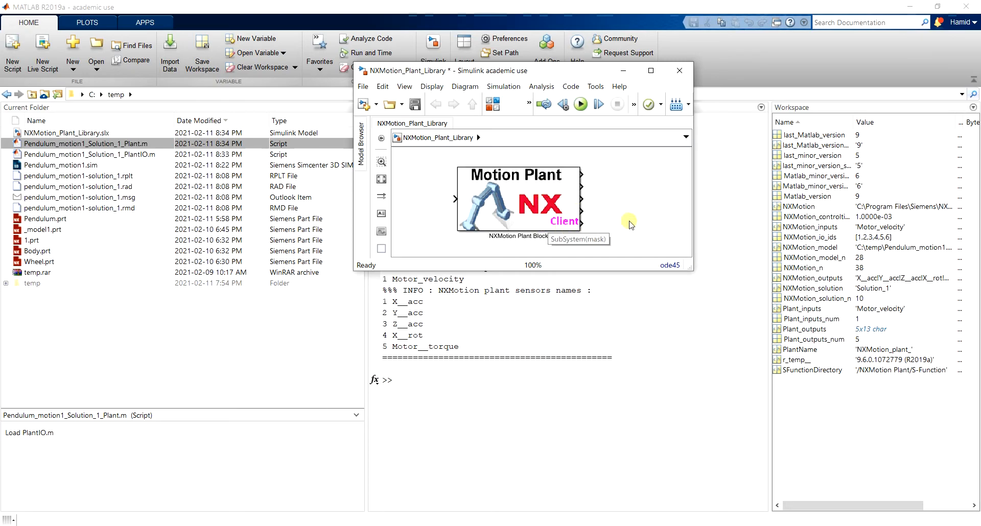
Step: Open the NXMotion Plant Block, examine its internal inputs, dynamic model and outputs, and return to the library's top level
{"action": "left_click", "coordinate": [529, 194]}
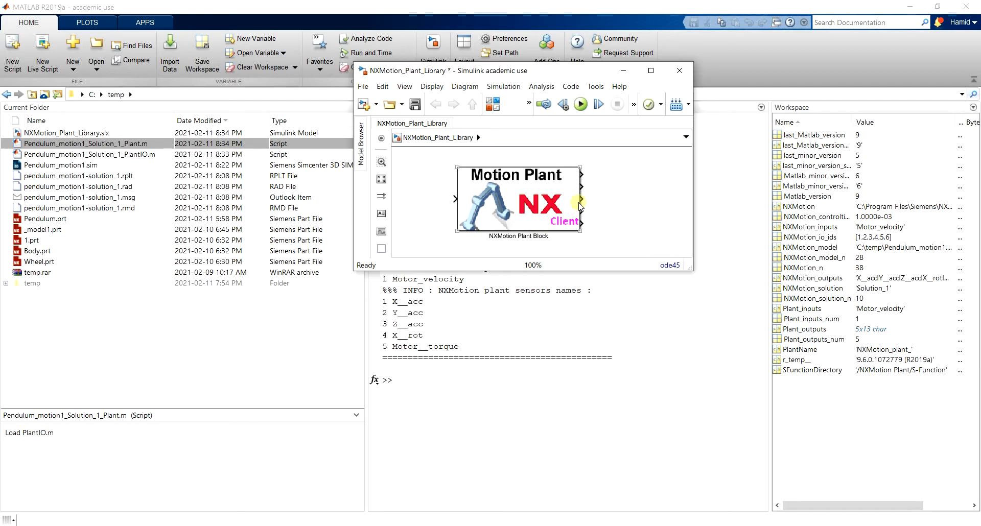
{"action": "double_click", "coordinate": [556, 193]}
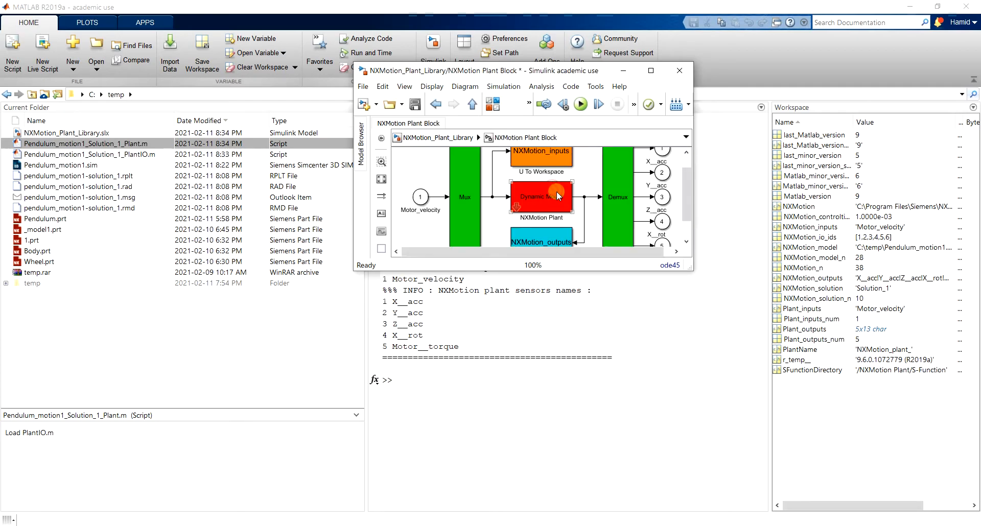
{"action": "left_click_drag", "start_coordinate": [690, 268], "coordinate": [861, 430]}
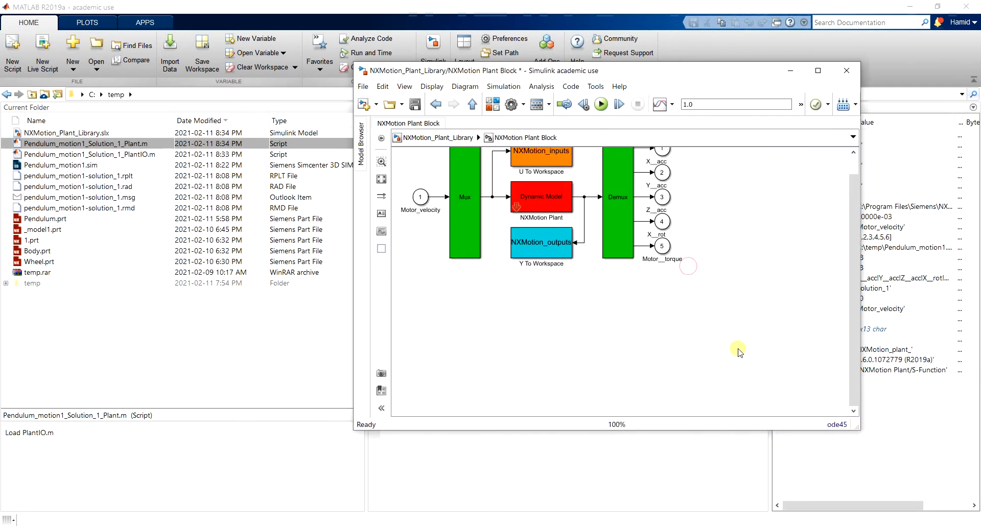
{"action": "scroll", "coordinate": [737, 334], "scroll_direction": "up", "scroll_amount": 2}
{"action": "scroll", "coordinate": [735, 327], "scroll_direction": "down", "scroll_amount": 5}
{"action": "scroll", "coordinate": [650, 221], "scroll_direction": "up", "scroll_amount": 3}
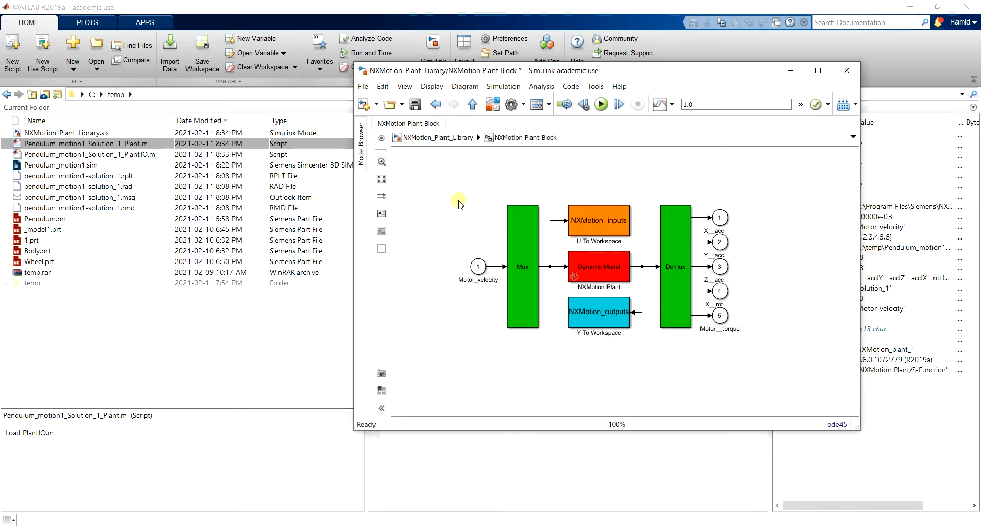
{"action": "left_click", "coordinate": [472, 105]}
{"action": "scroll", "coordinate": [618, 257], "scroll_direction": "down", "scroll_amount": 3}
{"action": "scroll", "coordinate": [549, 214], "scroll_direction": "up", "scroll_amount": 3}
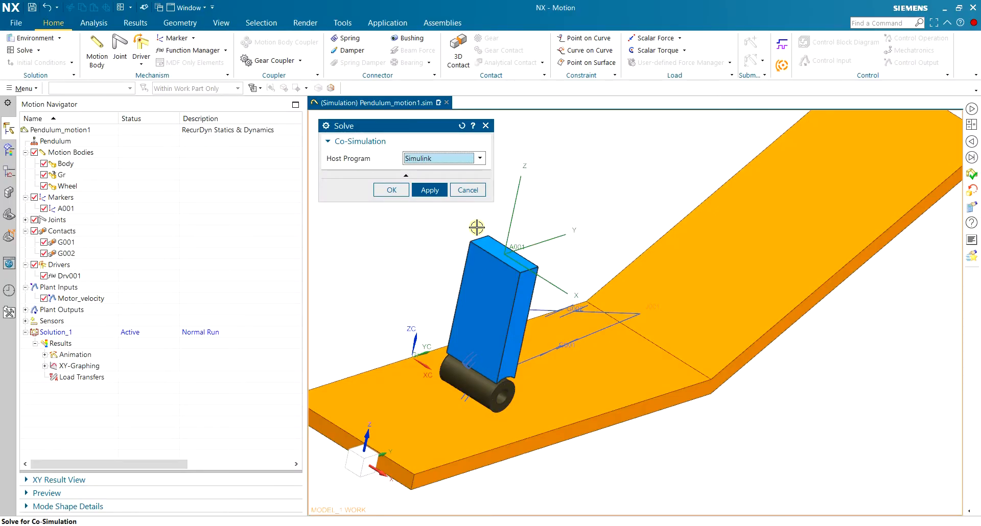
Step: Close the co-simulation Solve dialog in NX and return to the NXMotion_Plant_Library model in Simulink
{"action": "left_click", "coordinate": [468, 189]}
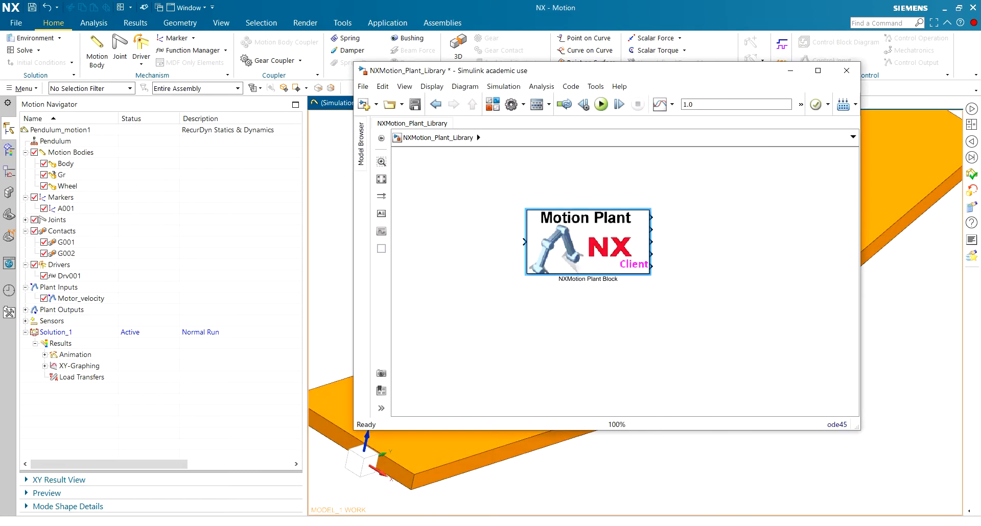
{"action": "left_click", "coordinate": [639, 260]}
{"action": "left_click", "coordinate": [597, 249]}
{"action": "left_click", "coordinate": [649, 279]}
{"action": "left_click", "coordinate": [687, 525]}
{"action": "left_click", "coordinate": [687, 525]}
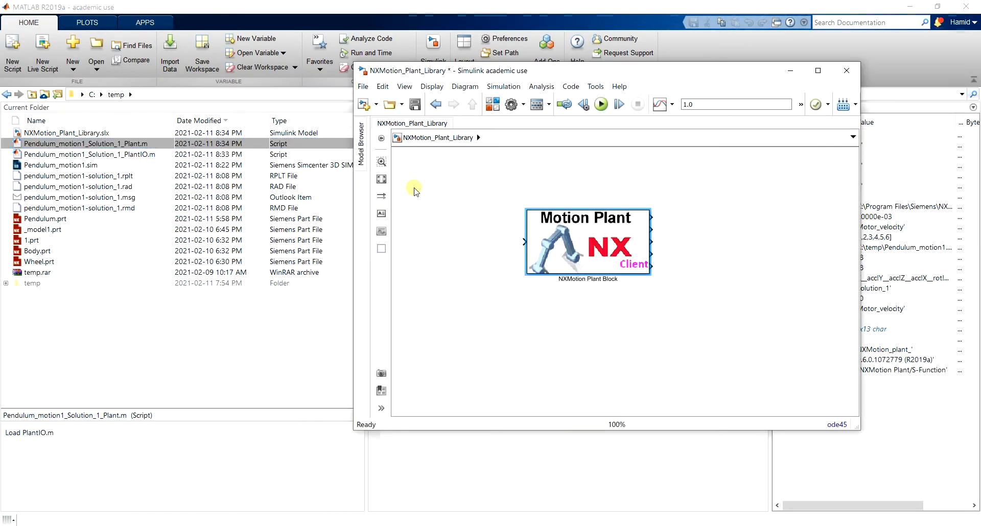
Step: Create a new blank Simulink model and copy the NXMotion Plant Block into it from the library
{"action": "left_click", "coordinate": [365, 87]}
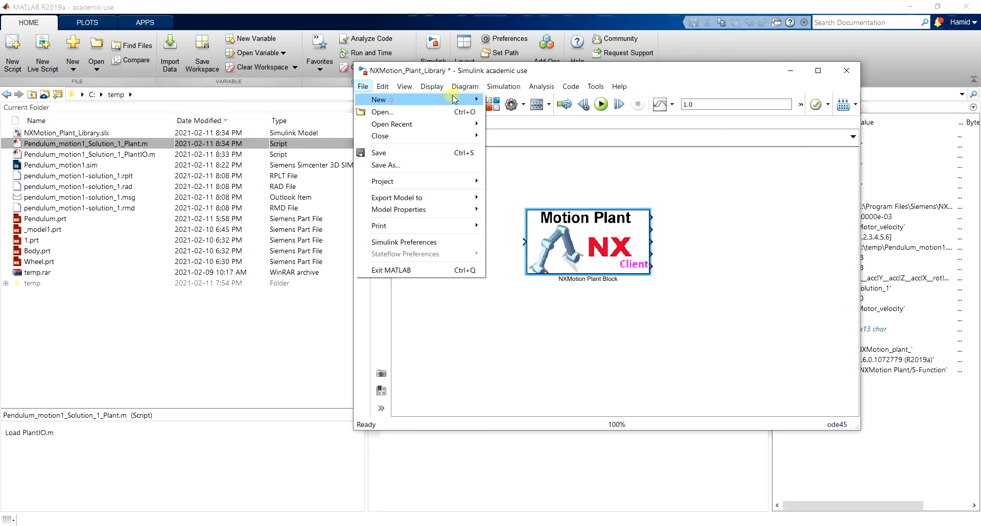
{"action": "mouse_move", "coordinate": [406, 99]}
{"action": "left_click", "coordinate": [571, 98]}
{"action": "left_click", "coordinate": [365, 88]}
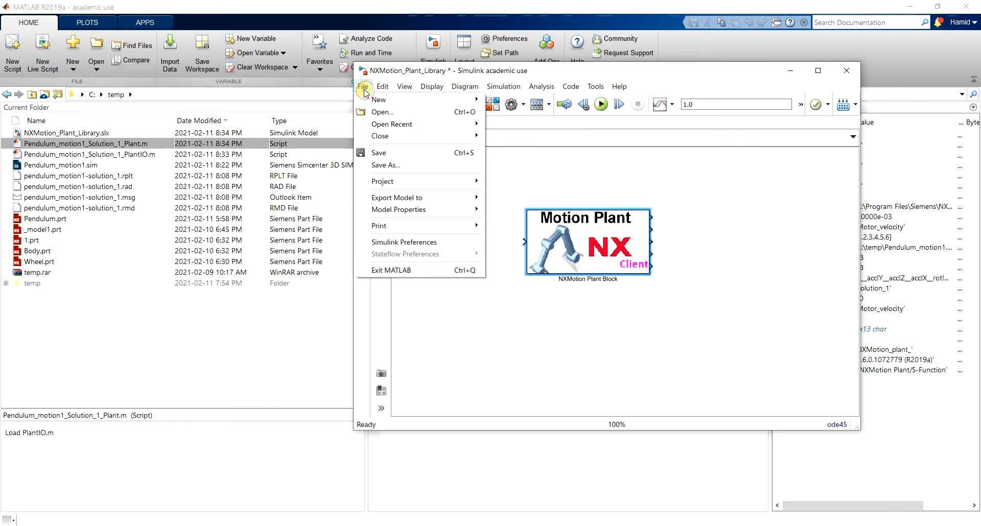
{"action": "left_click", "coordinate": [367, 99]}
{"action": "left_click", "coordinate": [514, 102]}
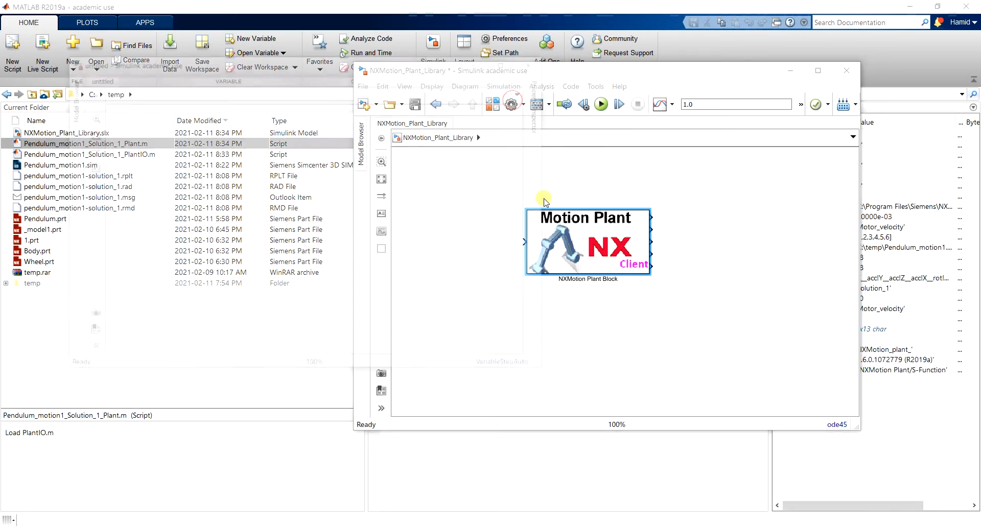
{"action": "left_click_drag", "start_coordinate": [582, 71], "coordinate": [634, 59]}
{"action": "left_click_drag", "start_coordinate": [640, 215], "coordinate": [253, 202]}
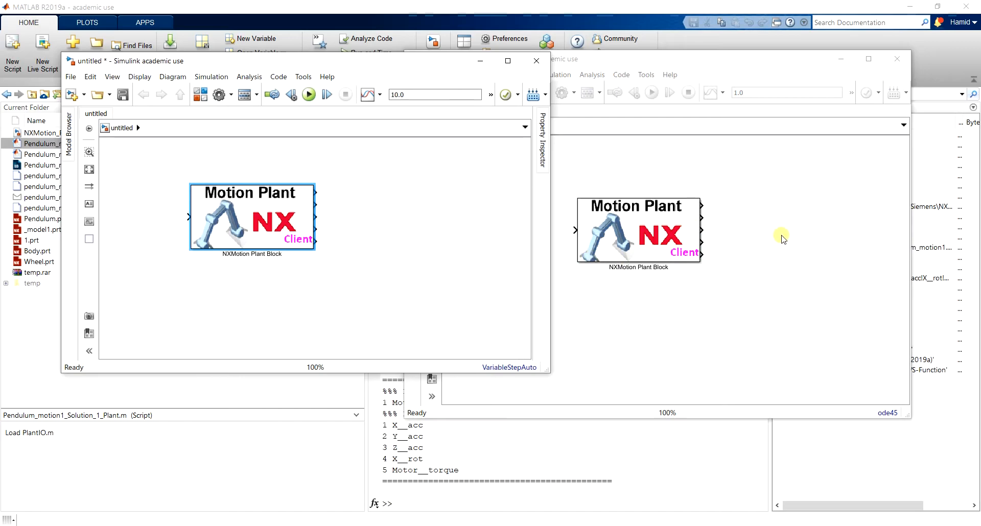
Step: Close NXMotion_Plant_Library without saving and reposition the plant block in the new model, leaving room before its input
{"action": "left_click", "coordinate": [864, 217]}
{"action": "left_click", "coordinate": [897, 58]}
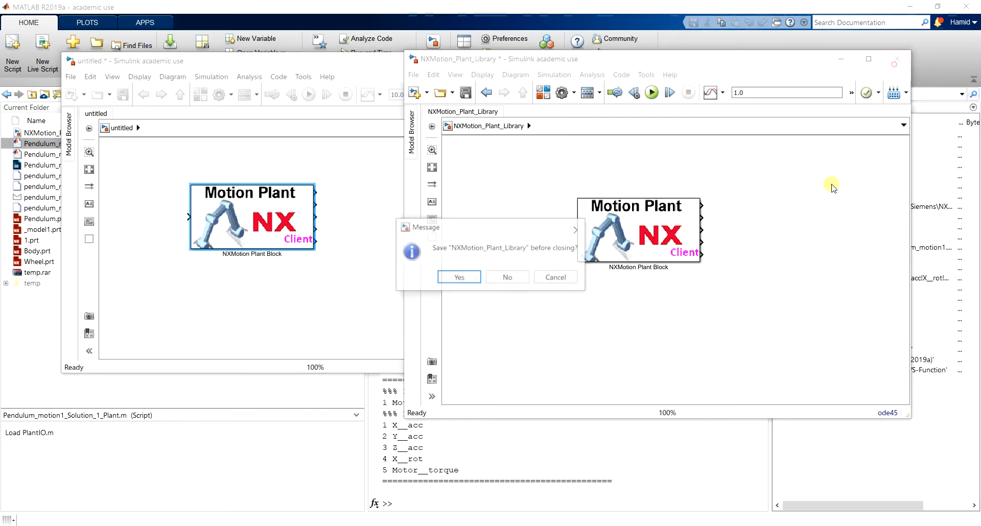
{"action": "left_click", "coordinate": [509, 277]}
{"action": "left_click_drag", "start_coordinate": [379, 63], "coordinate": [718, 115]}
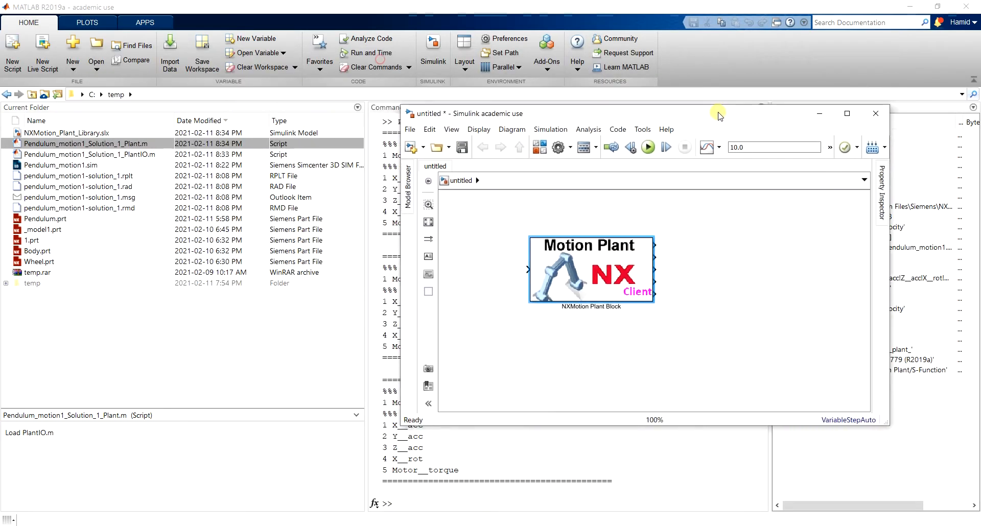
{"action": "left_click_drag", "start_coordinate": [617, 247], "coordinate": [636, 268]}
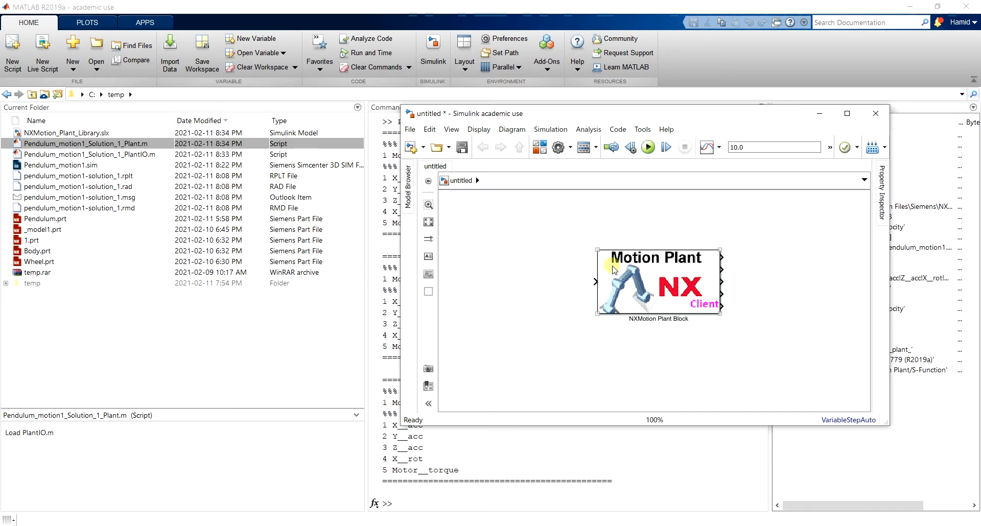
{"action": "left_click", "coordinate": [582, 261]}
{"action": "left_click_drag", "start_coordinate": [579, 113], "coordinate": [559, 113]}
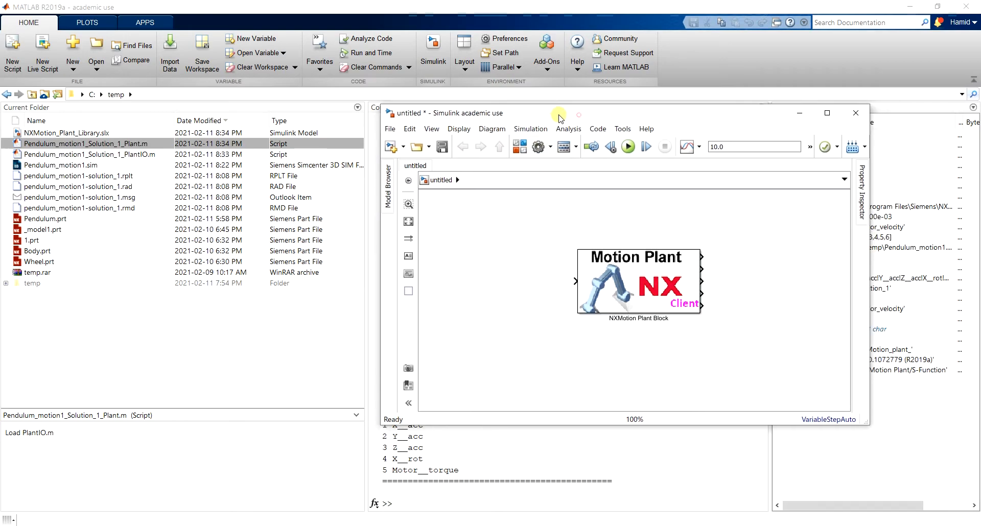
Step: Add a Constant block from Simulink/Sources and align it with the plant block's input port
{"action": "double_click", "coordinate": [537, 294]}
{"action": "type", "text": "con"}
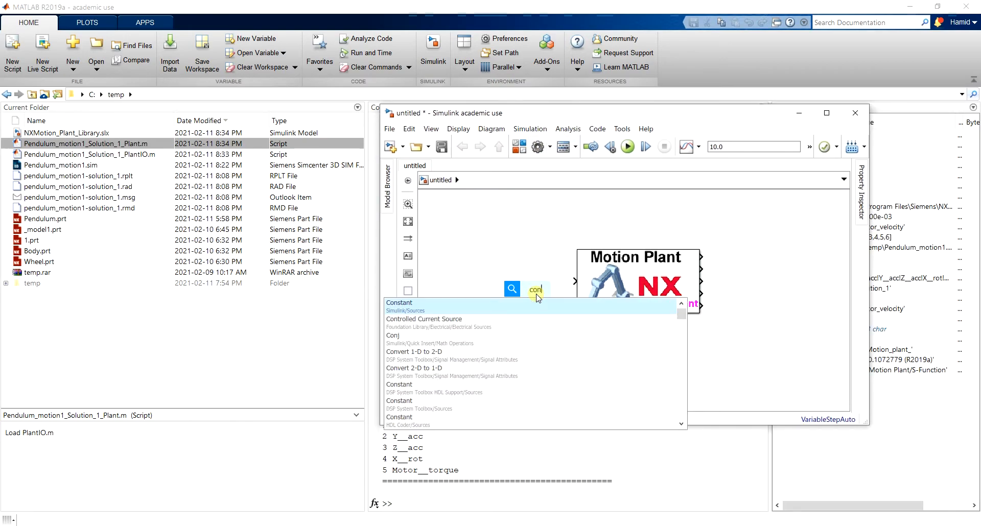
{"action": "left_click", "coordinate": [509, 307]}
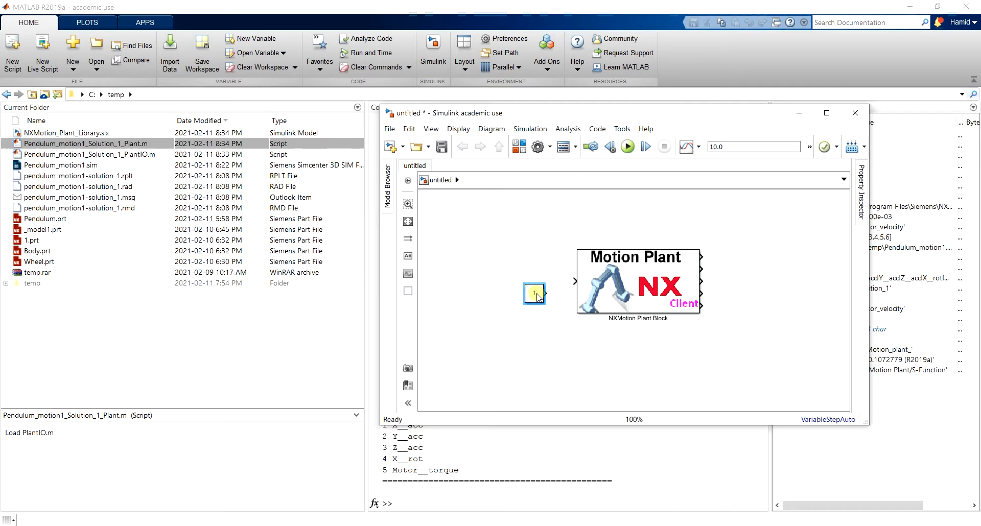
{"action": "left_click_drag", "start_coordinate": [532, 302], "coordinate": [502, 284]}
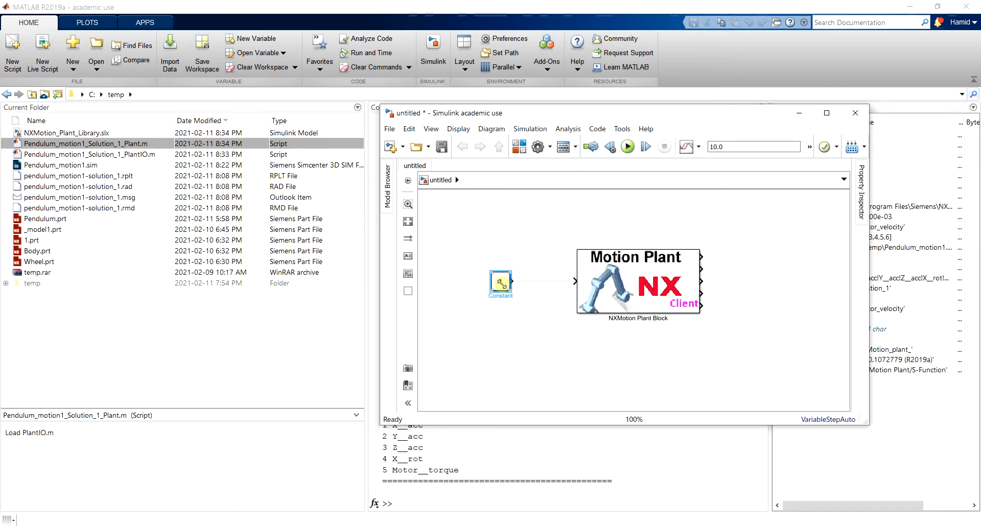
Step: Set the Constant block's value to 500 and connect its output to the plant block's input
{"action": "double_click", "coordinate": [501, 283]}
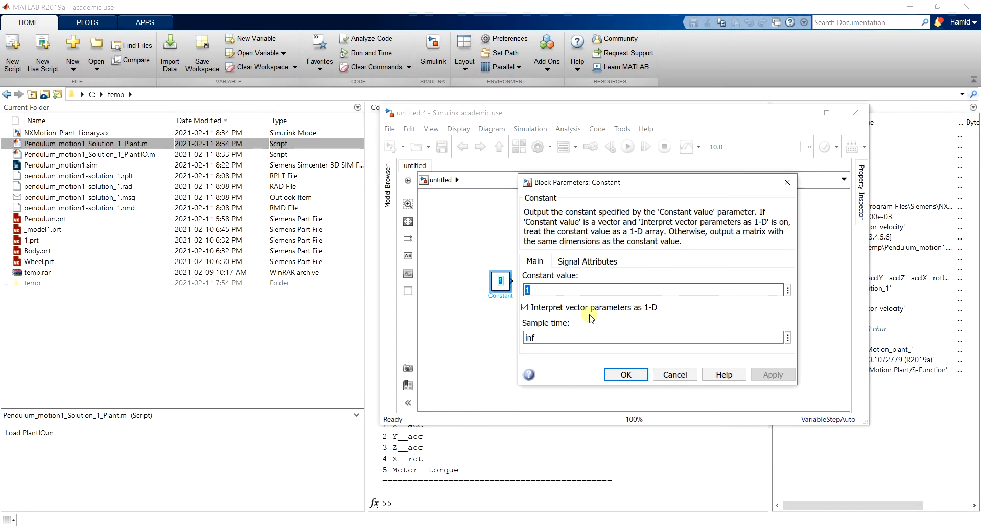
{"action": "type", "text": "500"}
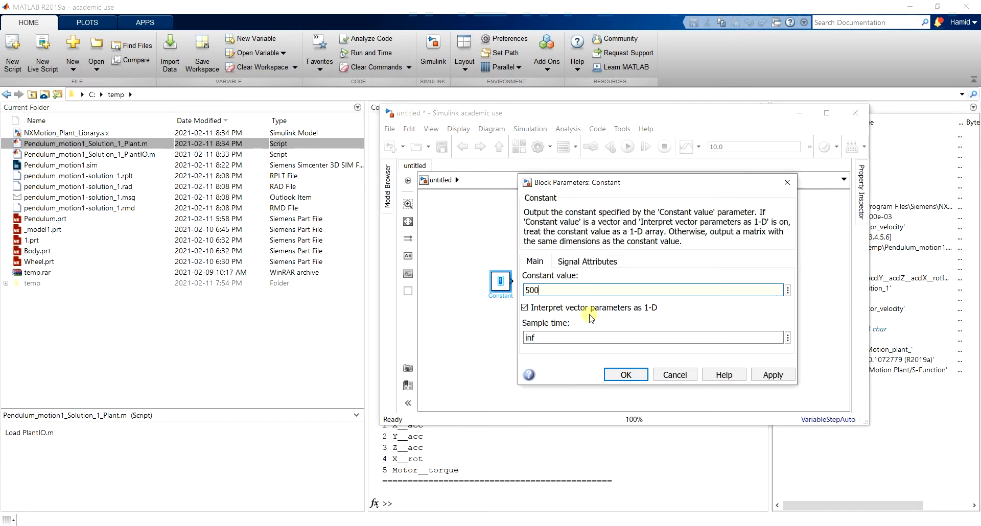
{"action": "left_click", "coordinate": [626, 375]}
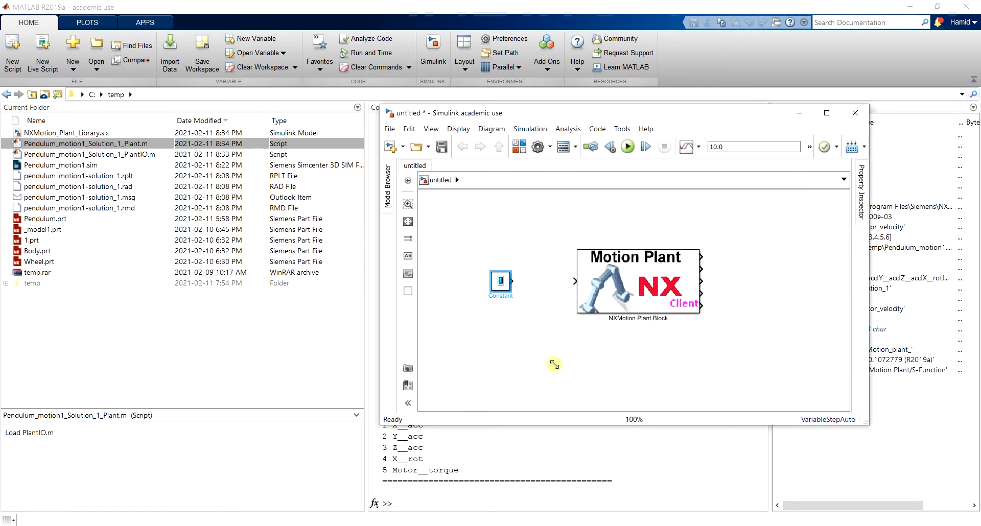
{"action": "left_click_drag", "start_coordinate": [513, 280], "coordinate": [577, 280]}
{"action": "left_click", "coordinate": [796, 268]}
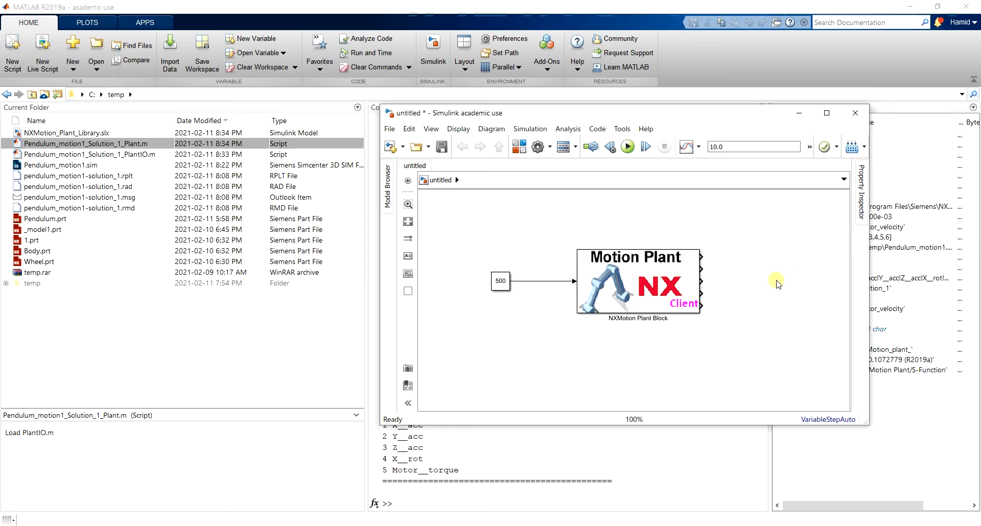
Step: Add a Scope block with 5 input ports and place it beside the plant block's outputs
{"action": "double_click", "coordinate": [777, 283]}
{"action": "type", "text": "scope"}
{"action": "key", "text": "Return"}
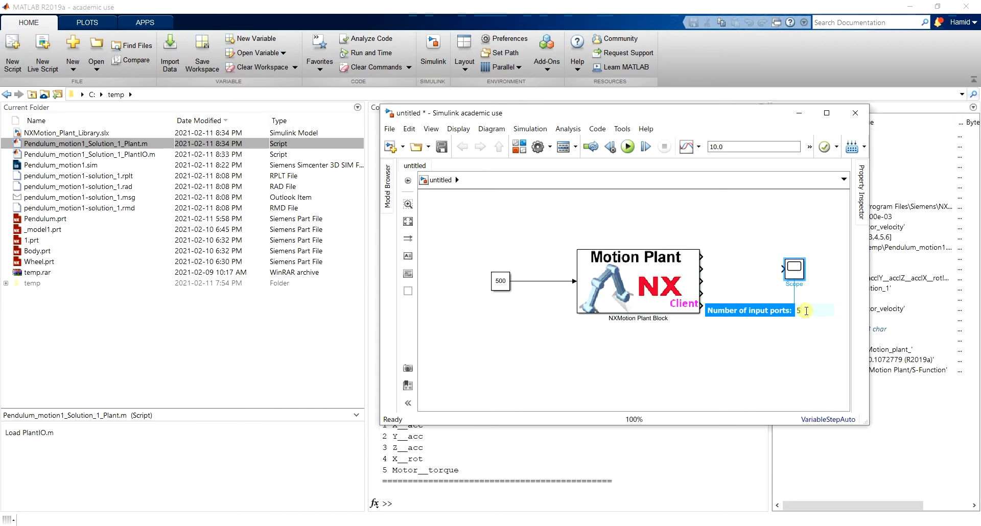
{"action": "type", "text": "5"}
{"action": "key", "text": "Return"}
{"action": "left_click_drag", "start_coordinate": [790, 268], "coordinate": [764, 280]}
Step: Connect the plant block's five outputs to the five Scope inputs in order
{"action": "scroll", "coordinate": [764, 280], "scroll_direction": "up", "scroll_amount": 4}
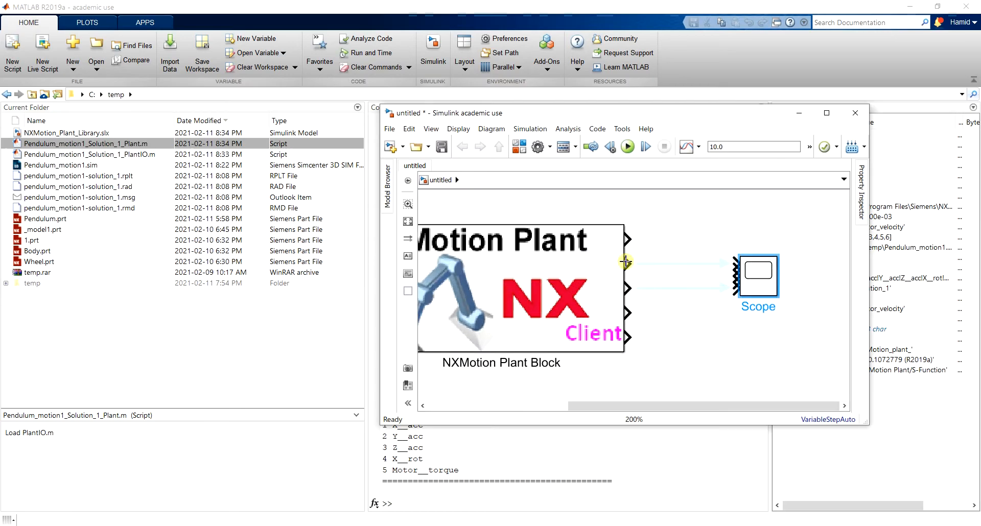
{"action": "left_click_drag", "start_coordinate": [629, 240], "coordinate": [734, 263]}
{"action": "left_click_drag", "start_coordinate": [628, 264], "coordinate": [734, 270]}
{"action": "left_click_drag", "start_coordinate": [628, 287], "coordinate": [735, 279]}
{"action": "left_click_drag", "start_coordinate": [630, 311], "coordinate": [735, 282]}
{"action": "left_click_drag", "start_coordinate": [634, 335], "coordinate": [735, 292]}
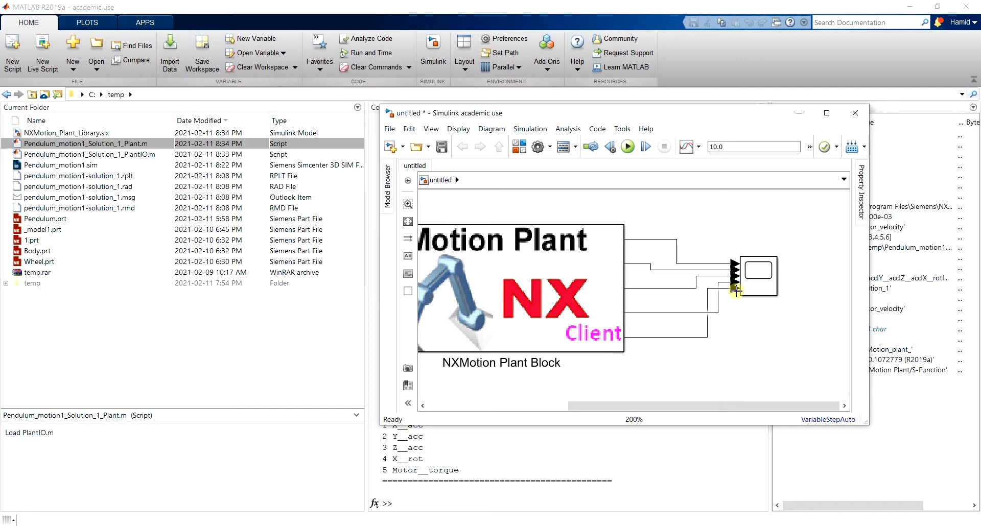
{"action": "key", "text": "space"}
{"action": "scroll", "coordinate": [612, 358], "scroll_direction": "up", "scroll_amount": 3}
{"action": "scroll", "coordinate": [648, 344], "scroll_direction": "down", "scroll_amount": 2}
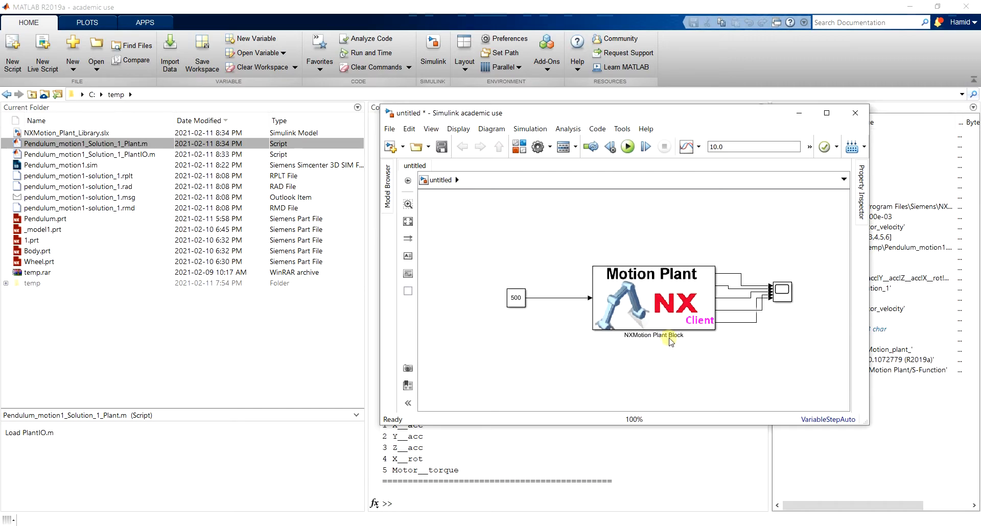
{"action": "scroll", "coordinate": [682, 332], "scroll_direction": "up", "scroll_amount": 1}
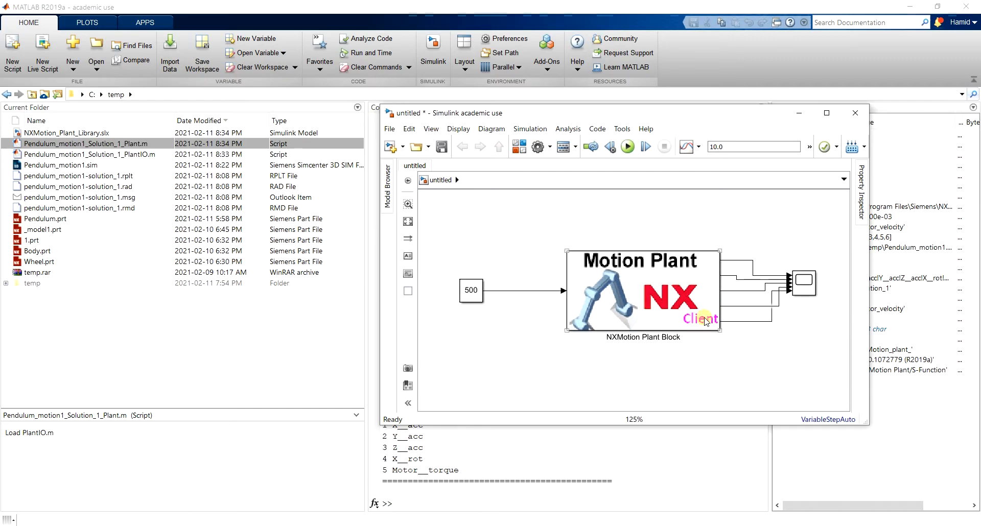
Step: Set the Simulink model's simulation stop time to 5
{"action": "double_click", "coordinate": [710, 147]}
{"action": "left_click", "coordinate": [581, 525]}
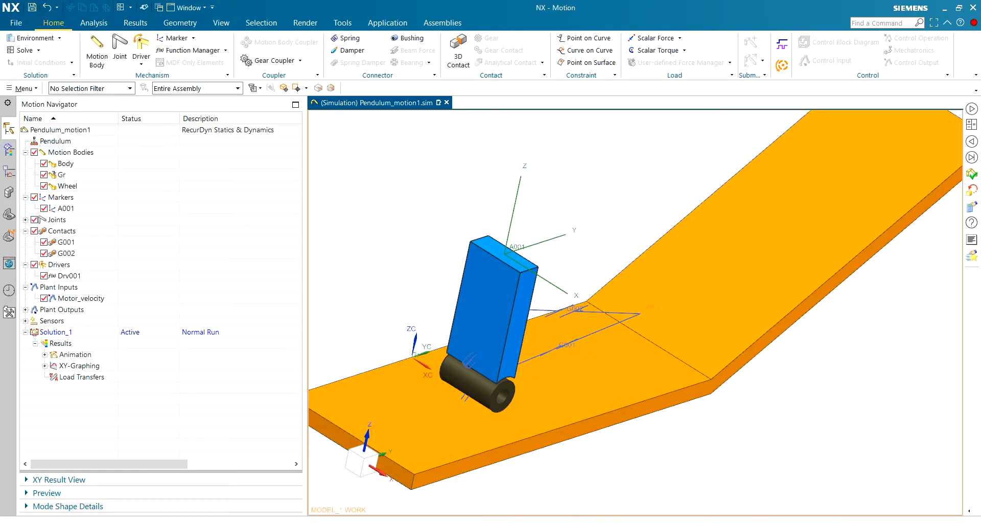
{"action": "left_click", "coordinate": [760, 525]}
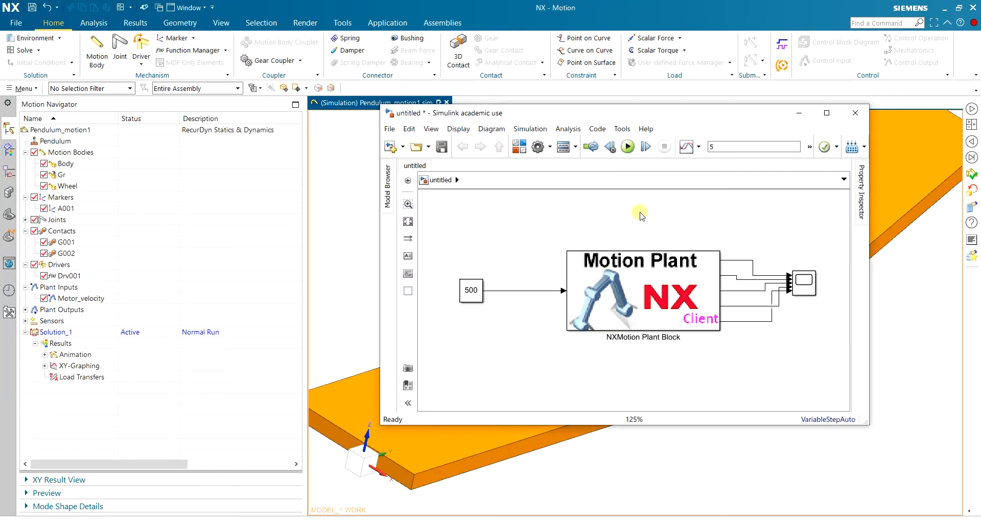
Step: Switch to NX and save the Pendulum_motion1 motion simulation
{"action": "left_click", "coordinate": [633, 525]}
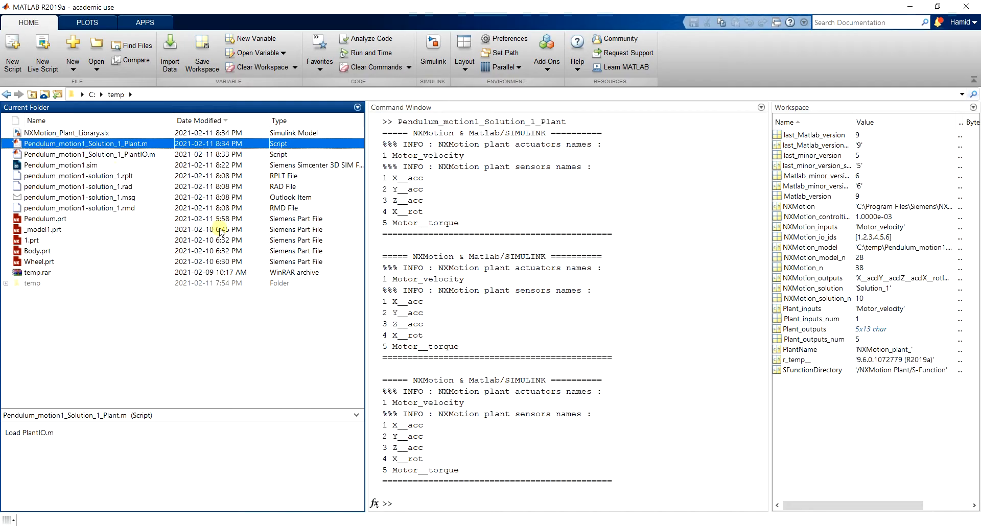
{"action": "left_click", "coordinate": [573, 525]}
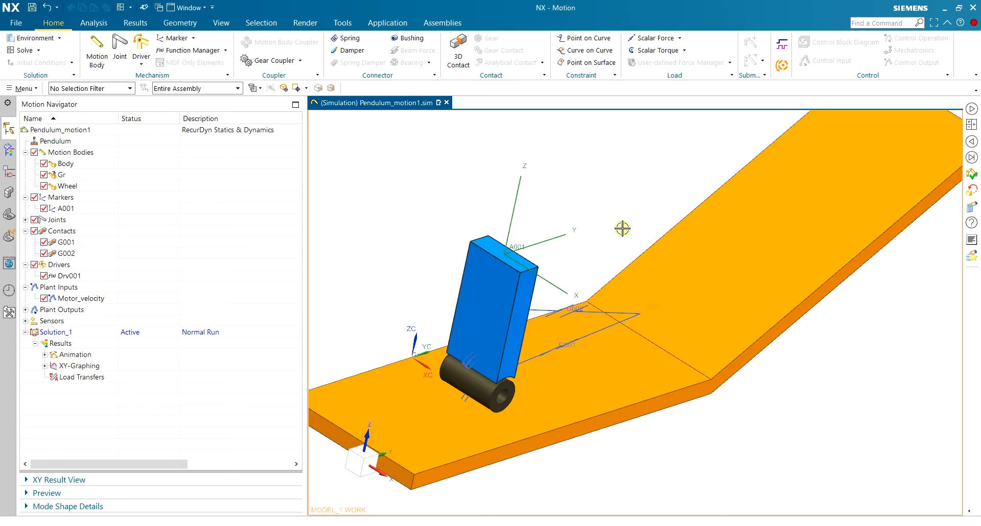
{"action": "key", "text": "ctrl+s"}
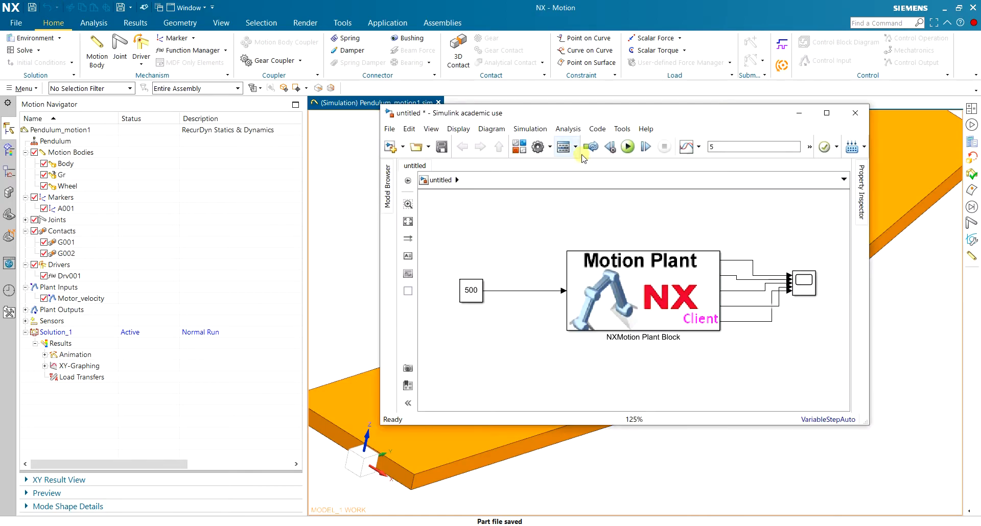
Step: Run the Simulink co-simulation of the pendulum, close its message file and return to NX
{"action": "left_click", "coordinate": [628, 147]}
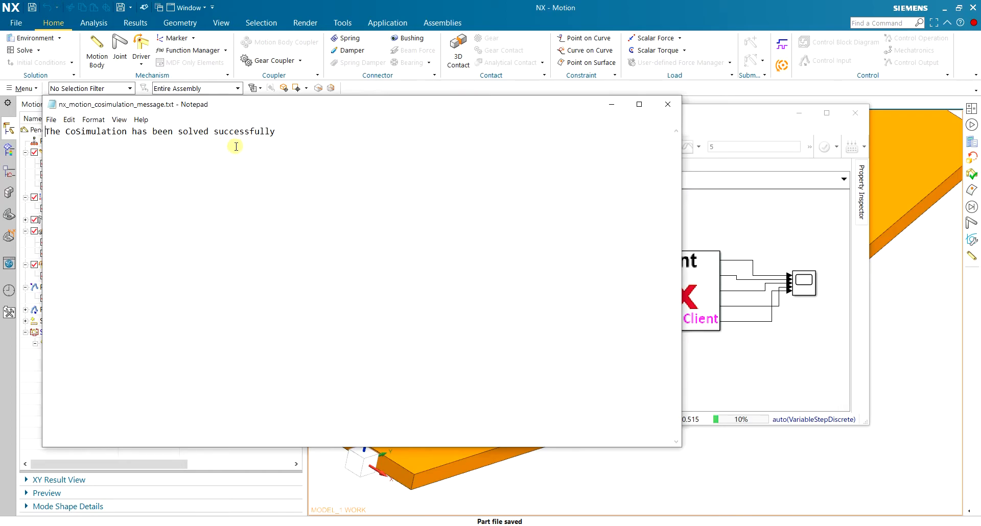
{"action": "left_click", "coordinate": [658, 105]}
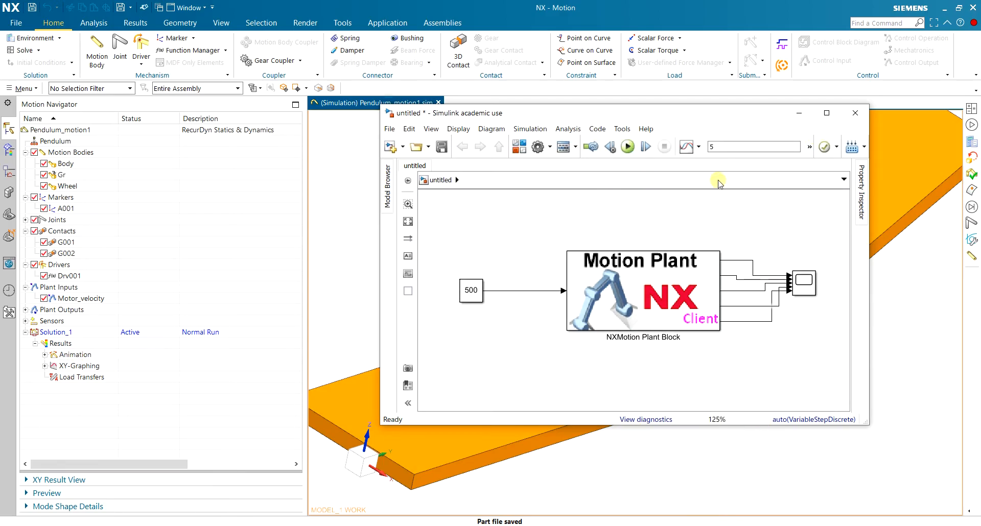
{"action": "left_click", "coordinate": [800, 113]}
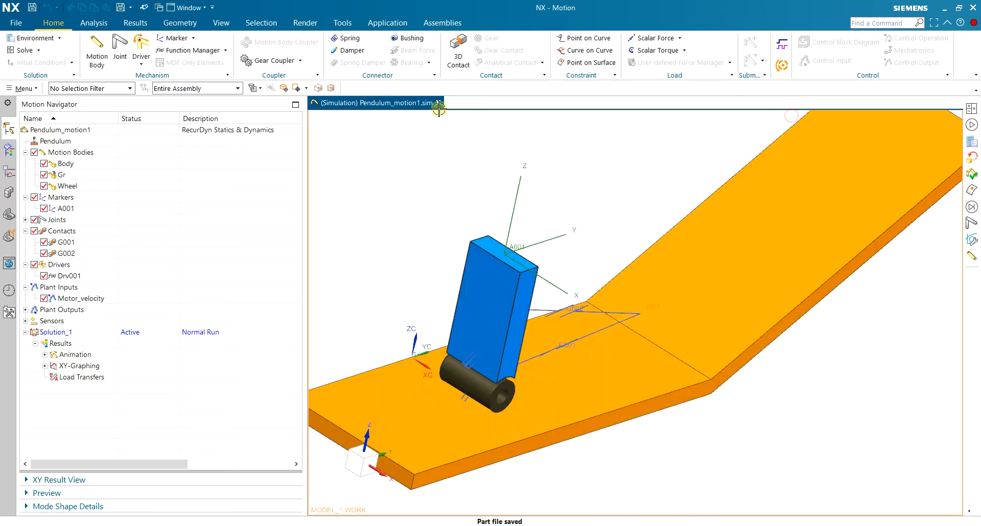
Step: Play the solved pendulum motion animation in NX and examine the body's movement along the ramp
{"action": "left_click", "coordinate": [135, 22]}
{"action": "left_click", "coordinate": [153, 44]}
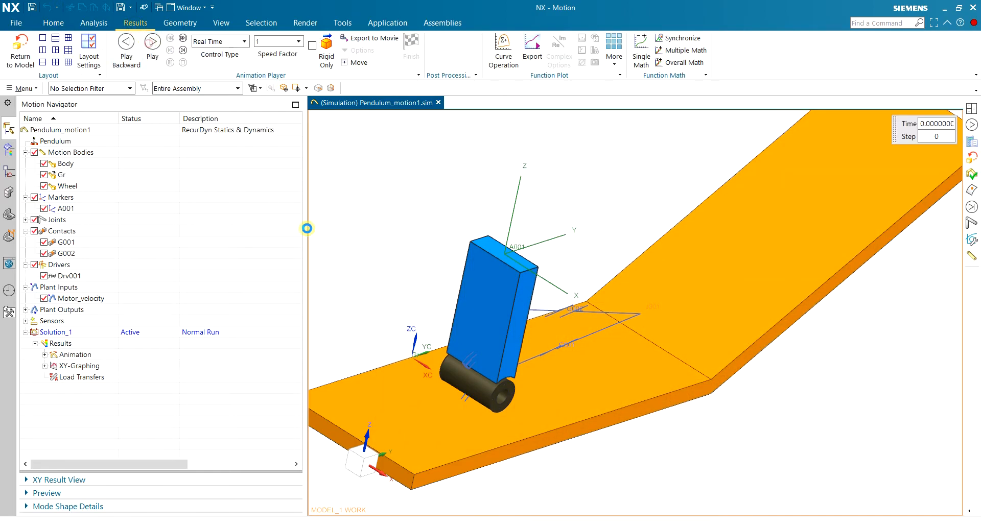
{"action": "scroll", "coordinate": [365, 223], "scroll_direction": "down", "scroll_amount": 2}
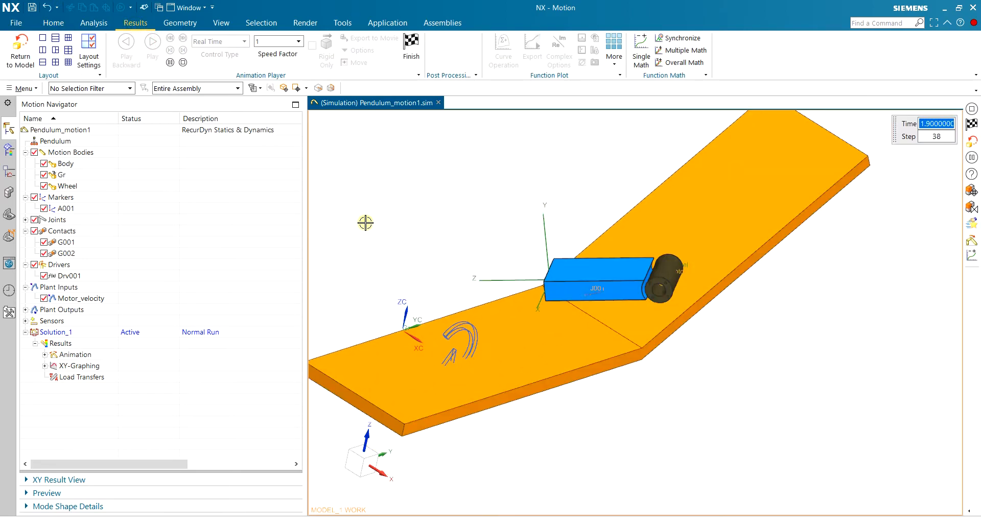
{"action": "scroll", "coordinate": [366, 222], "scroll_direction": "down", "scroll_amount": 2}
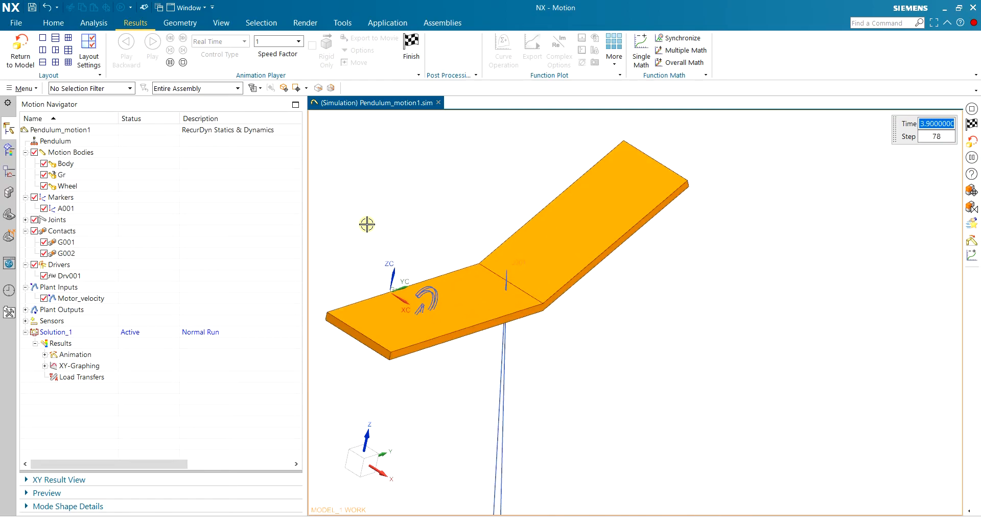
{"action": "scroll", "coordinate": [368, 224], "scroll_direction": "up", "scroll_amount": 3}
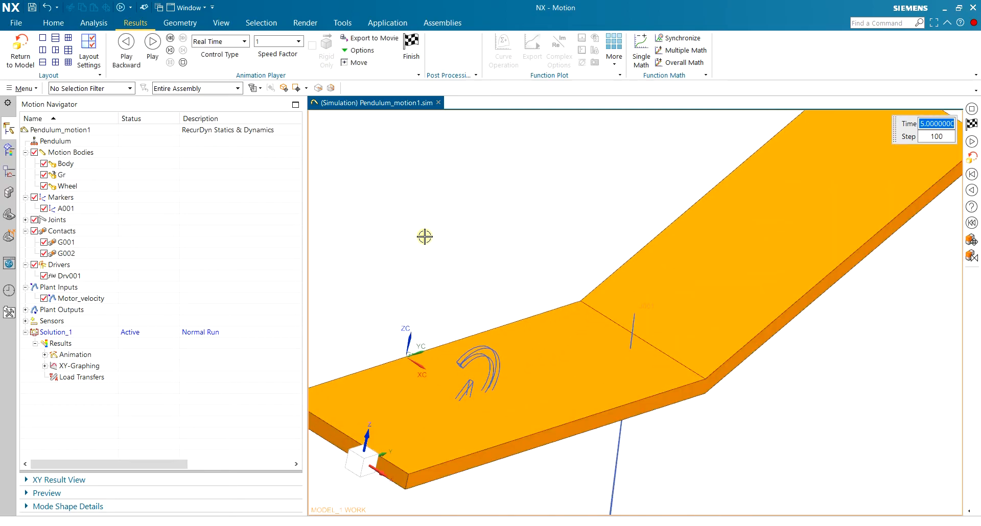
{"action": "scroll", "coordinate": [460, 239], "scroll_direction": "down", "scroll_amount": 4}
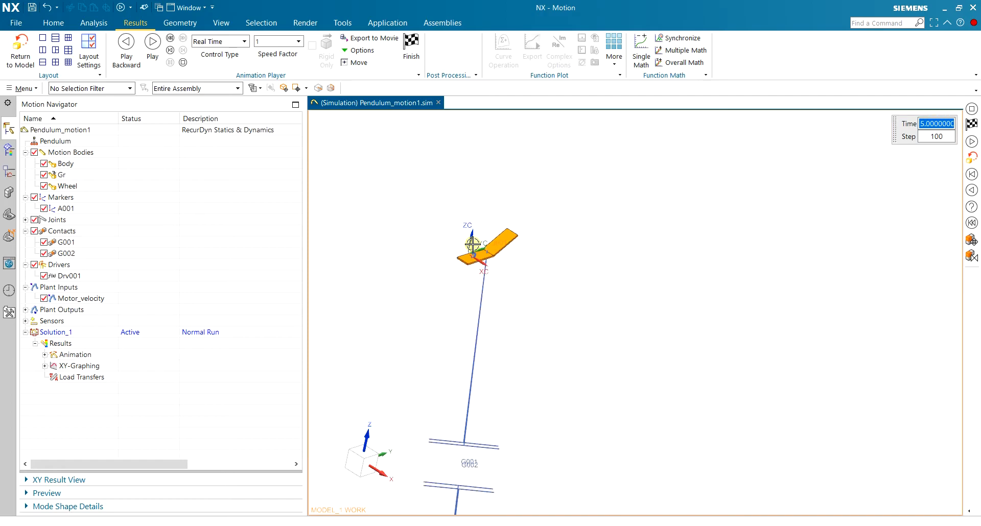
{"action": "scroll", "coordinate": [462, 264], "scroll_direction": "up", "scroll_amount": 5}
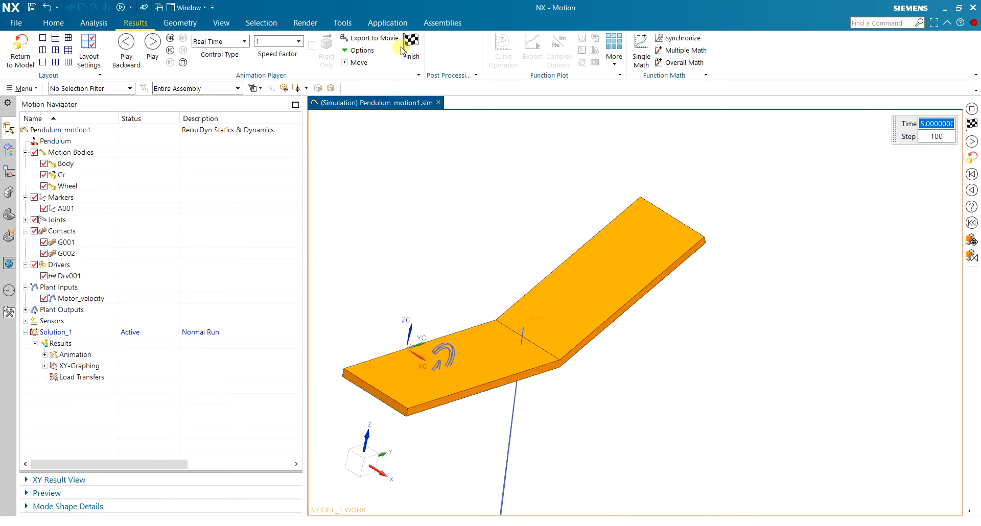
Step: Switch to Simulink, open the Scope in an enlarged window to examine the plant output signals, and close it
{"action": "left_click", "coordinate": [776, 524]}
{"action": "double_click", "coordinate": [811, 281]}
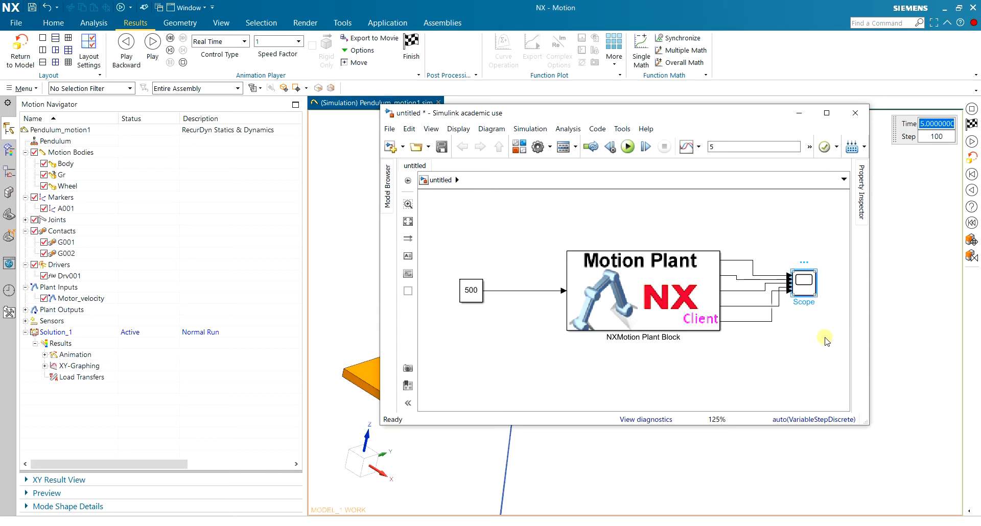
{"action": "left_click_drag", "start_coordinate": [520, 114], "coordinate": [477, 147]}
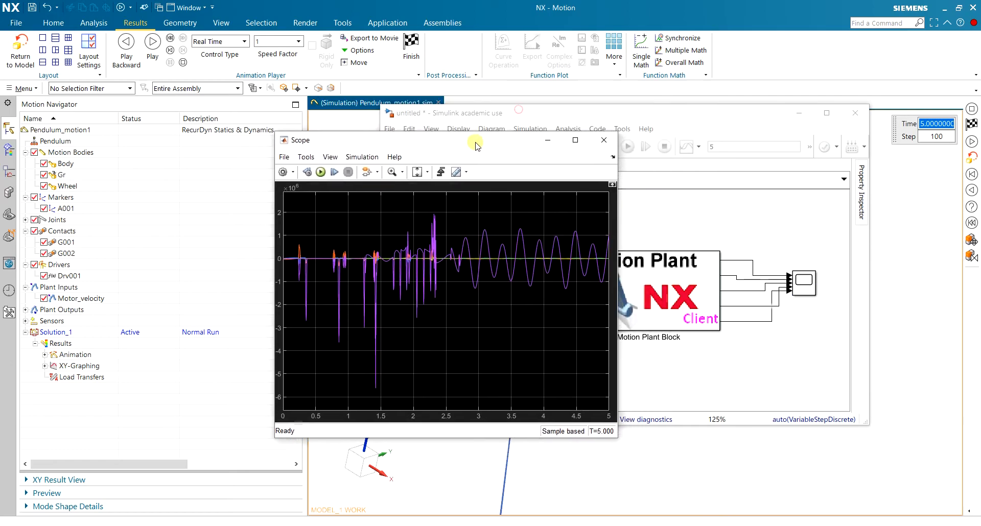
{"action": "left_click_drag", "start_coordinate": [617, 439], "coordinate": [802, 501]}
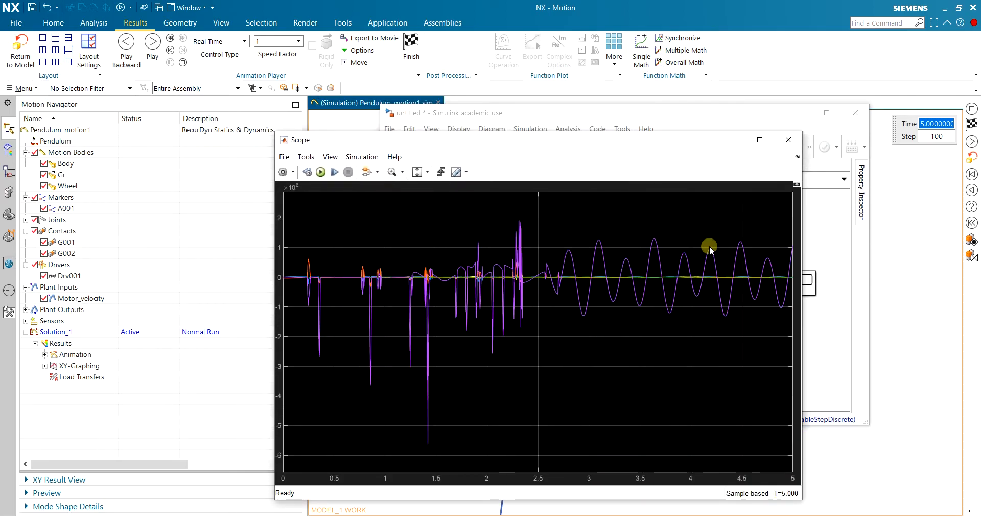
{"action": "left_click", "coordinate": [785, 144]}
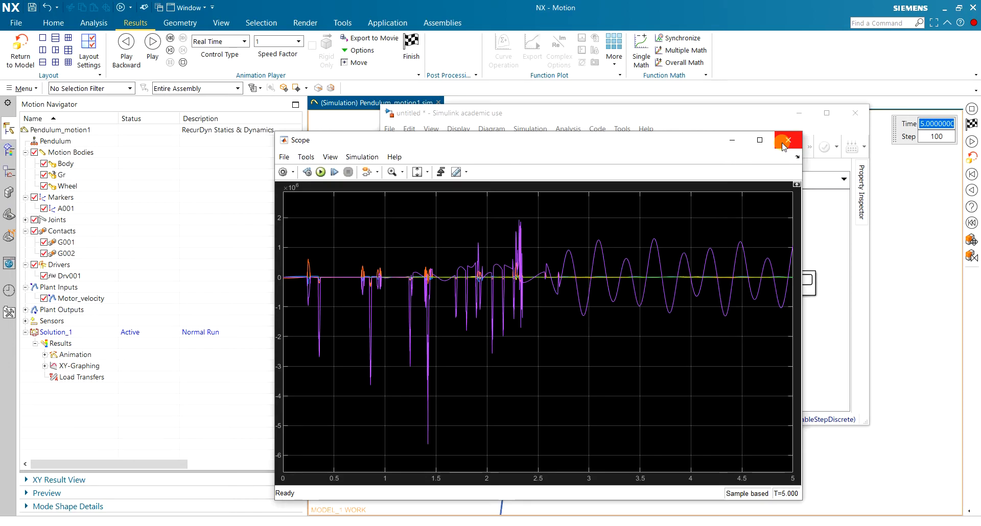
{"action": "left_click", "coordinate": [785, 145]}
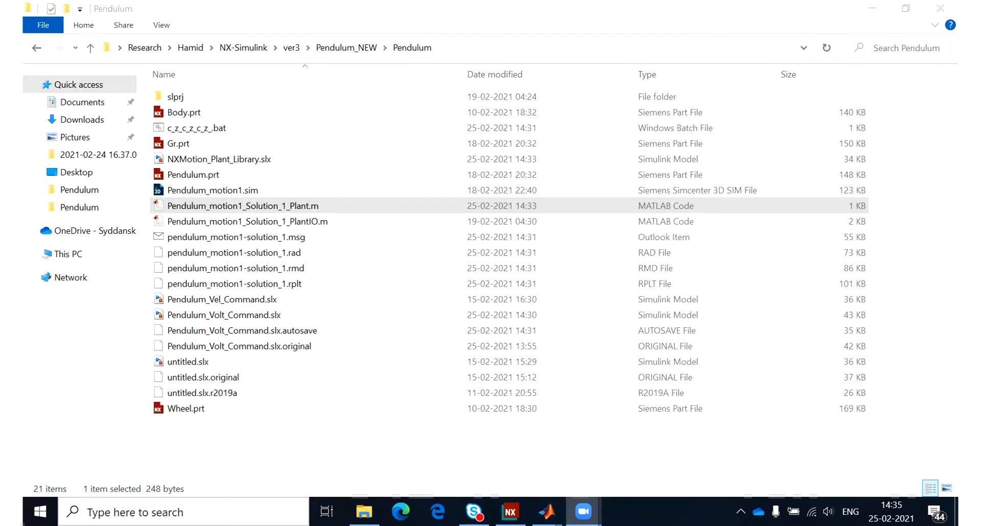
Step: Switch from the Pendulum folder to NX to view the Pendulum_motion1 simulation with the double ramp
{"action": "left_click", "coordinate": [812, 15]}
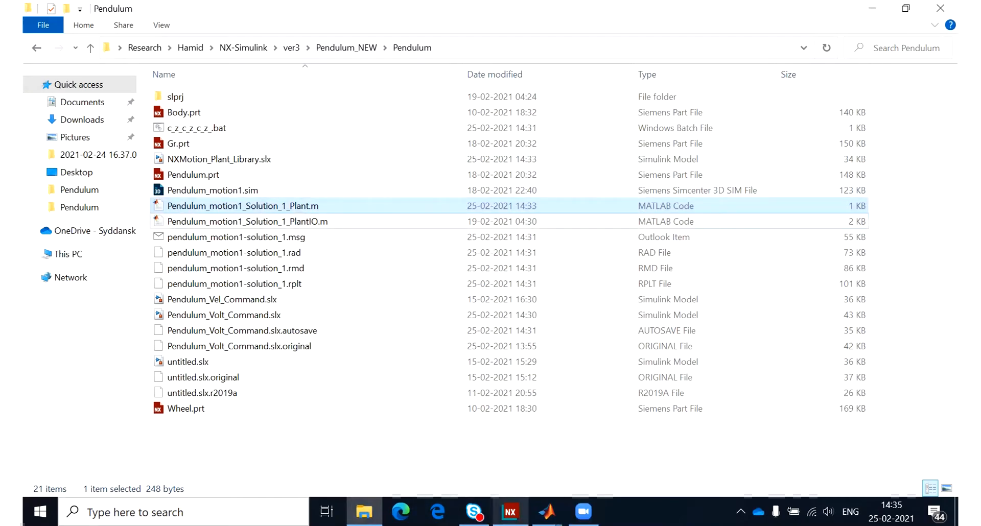
{"action": "mouse_move", "coordinate": [511, 512]}
{"action": "left_click", "coordinate": [503, 484]}
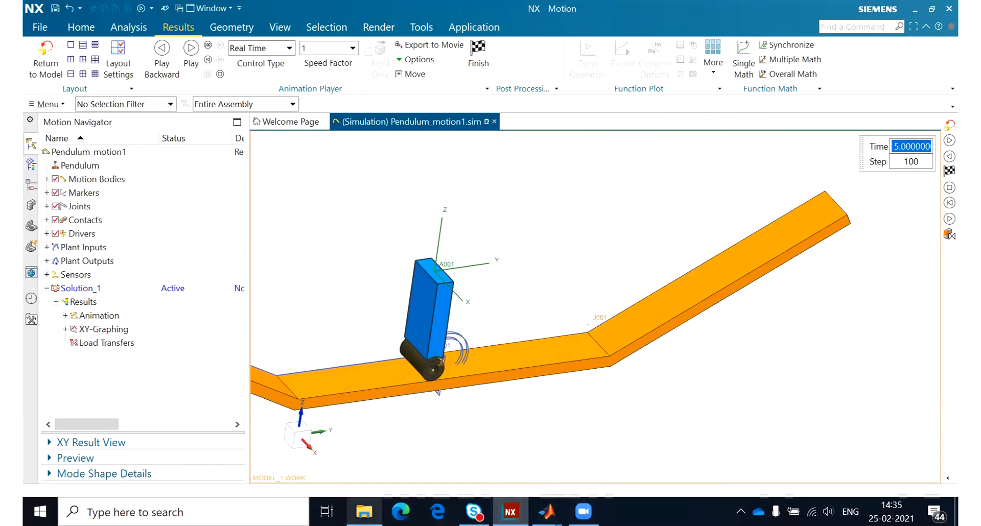
Step: Open Pendulum_motion1_Solution_1_Plant.m from the Pendulum folder in the MATLAB Editor and uncomment the set_param line
{"action": "left_click", "coordinate": [364, 512]}
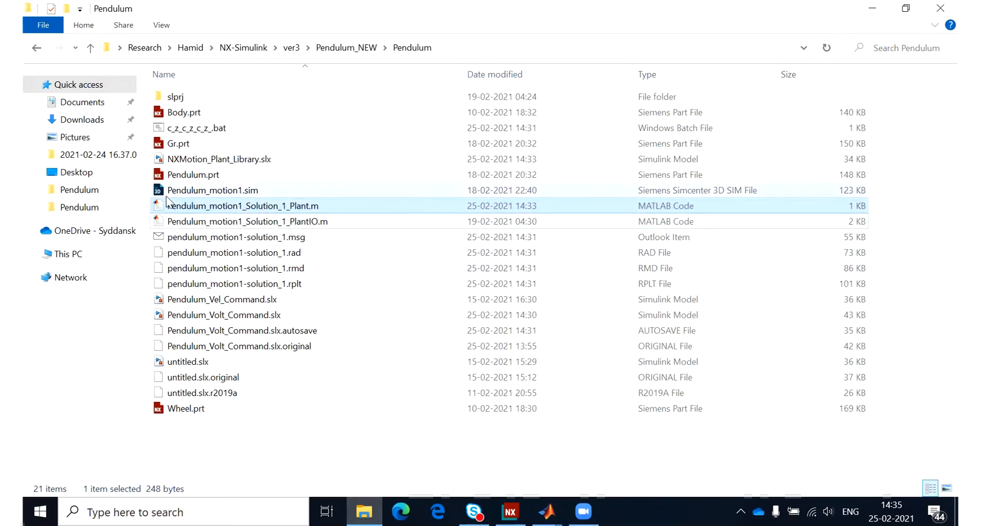
{"action": "double_click", "coordinate": [295, 210]}
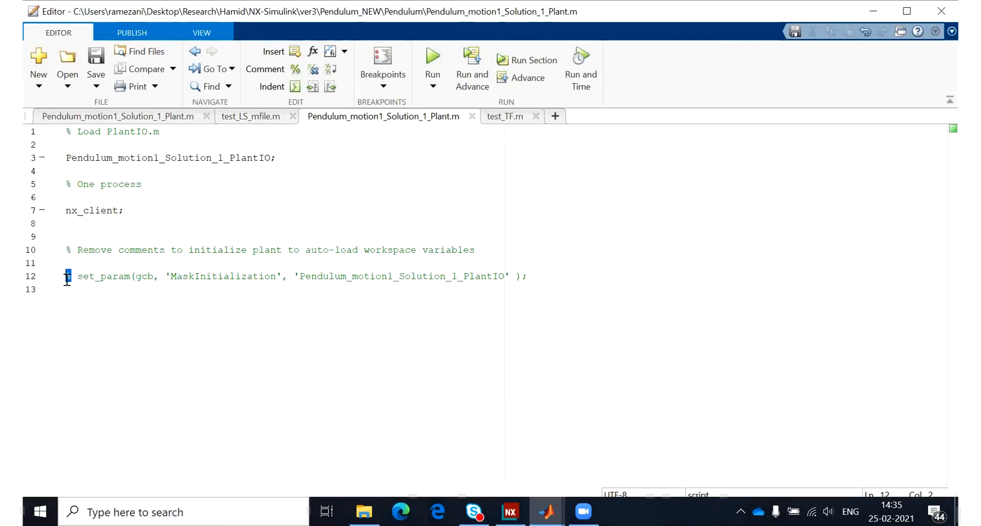
{"action": "key", "text": "BackSpace"}
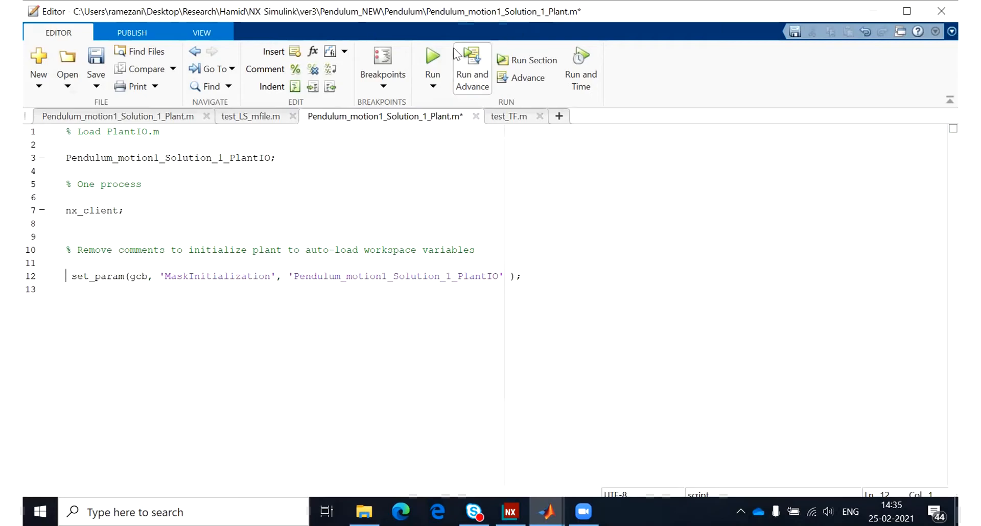
Step: Run the plant script and enlarge the NXMotion_Plant_Library window around the generated NXMotion Plant Block
{"action": "left_click", "coordinate": [432, 54]}
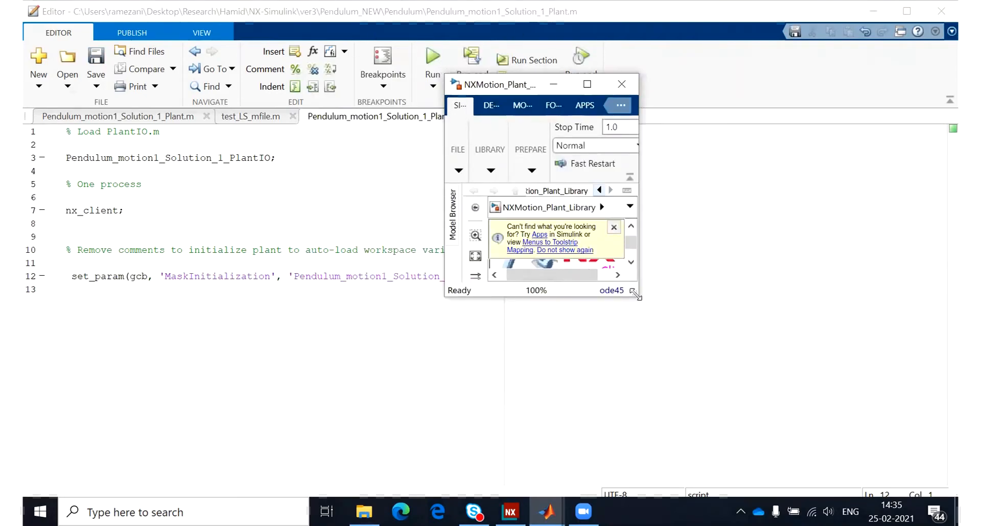
{"action": "left_click_drag", "start_coordinate": [635, 294], "coordinate": [843, 420]}
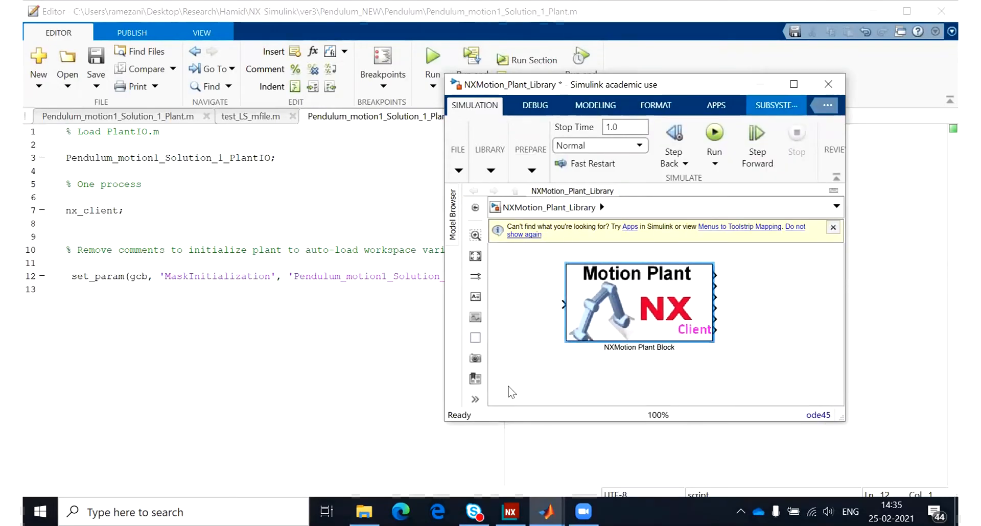
{"action": "left_click_drag", "start_coordinate": [440, 423], "coordinate": [419, 434]}
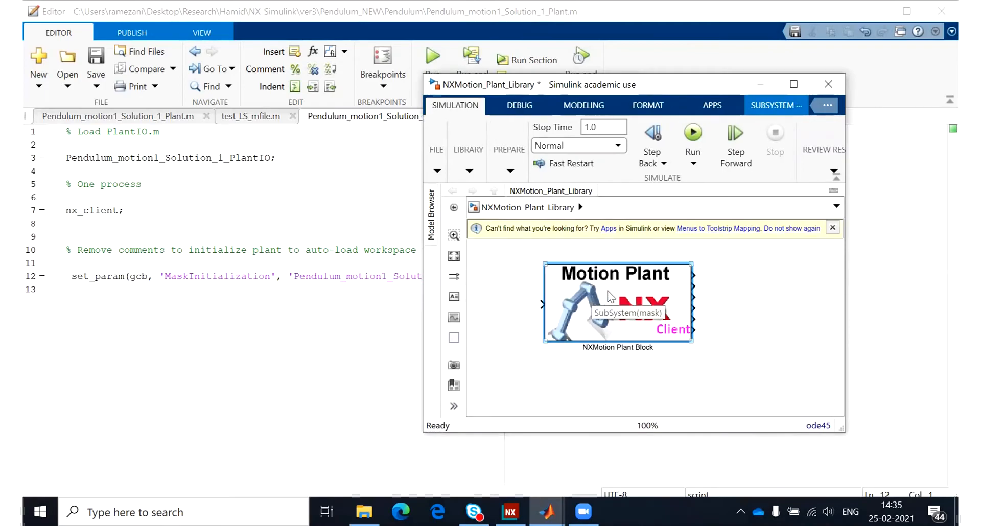
{"action": "left_click", "coordinate": [628, 305]}
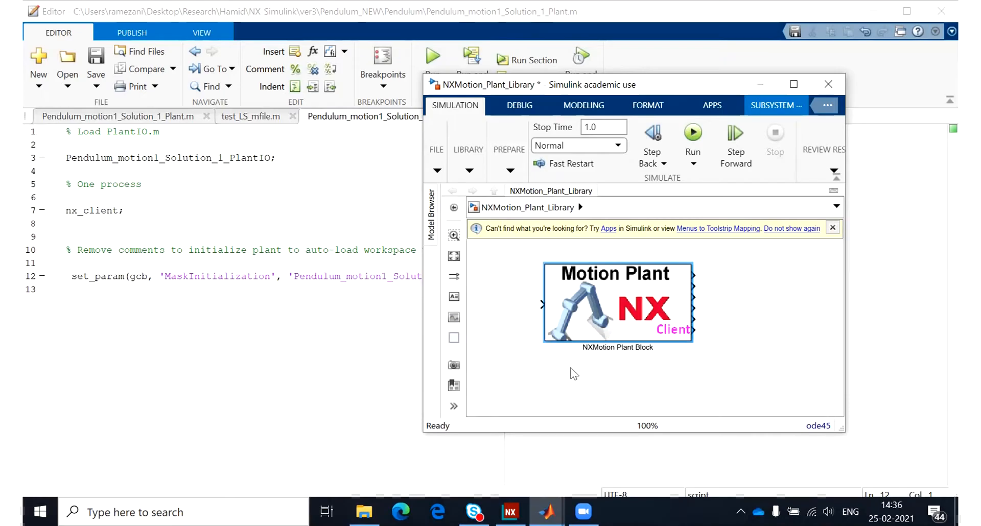
Step: Compare the NXMotion Plant Block in the library with the one in the Pendulum_Volt_Command model
{"action": "mouse_move", "coordinate": [547, 511]}
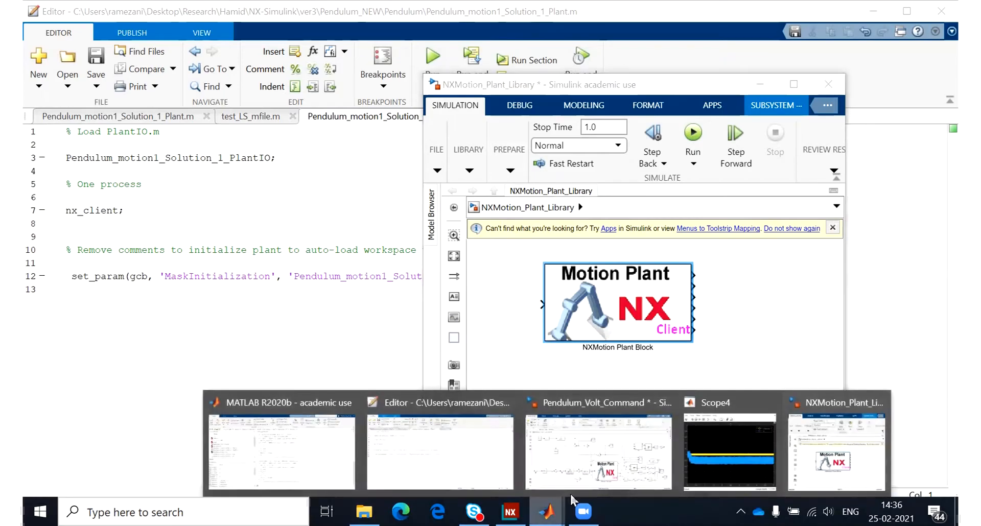
{"action": "left_click", "coordinate": [588, 477]}
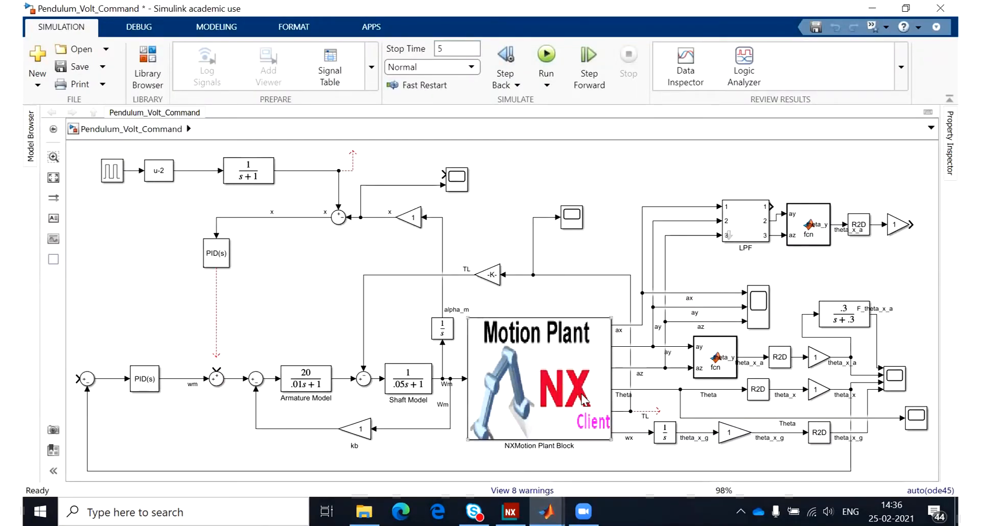
{"action": "left_click", "coordinate": [547, 514]}
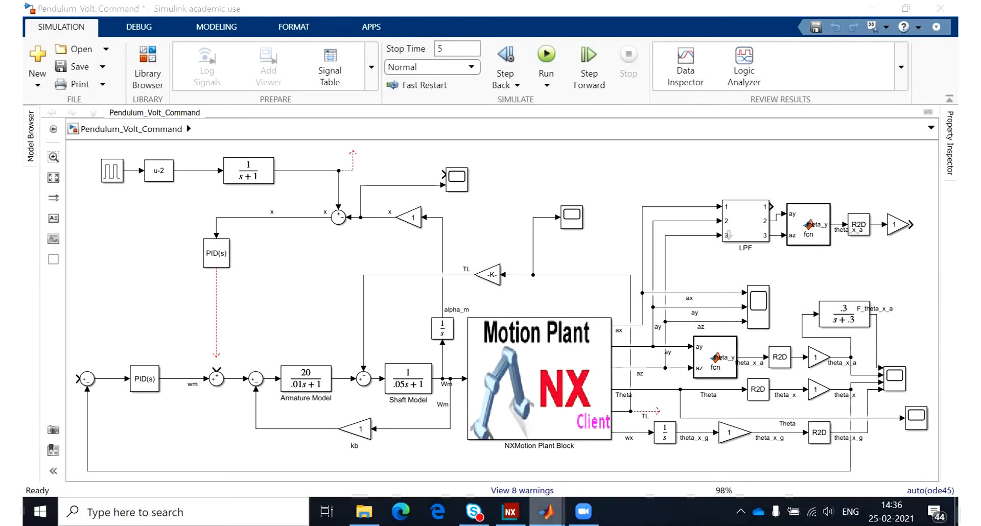
{"action": "left_click", "coordinate": [828, 476]}
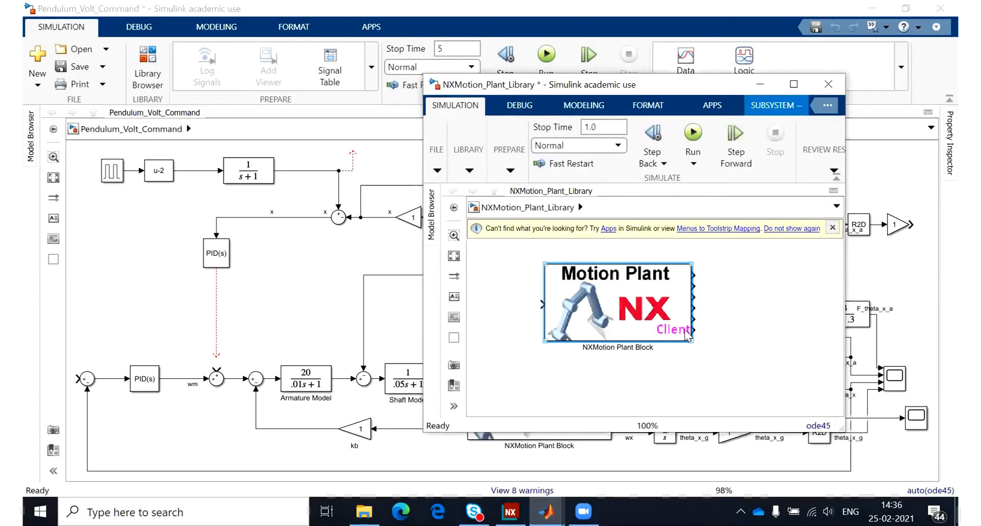
{"action": "left_click", "coordinate": [398, 324]}
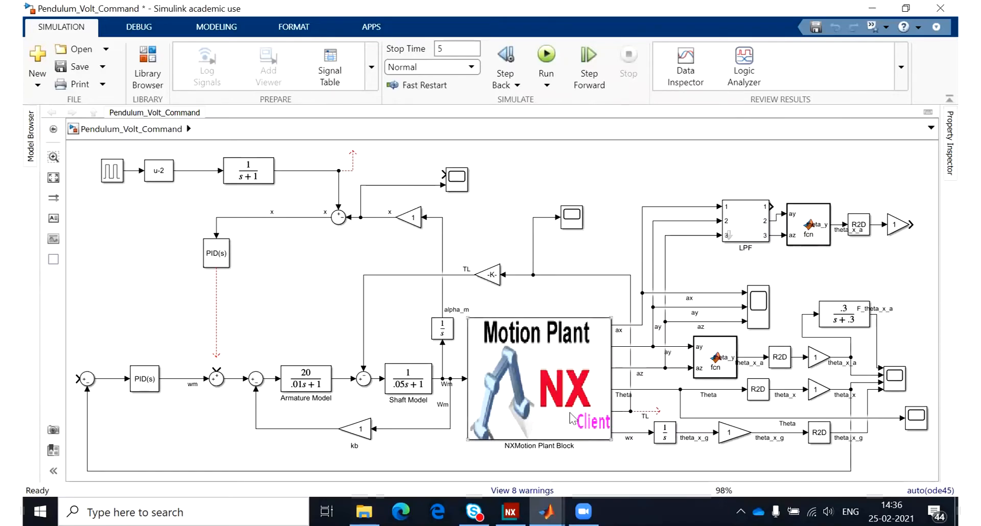
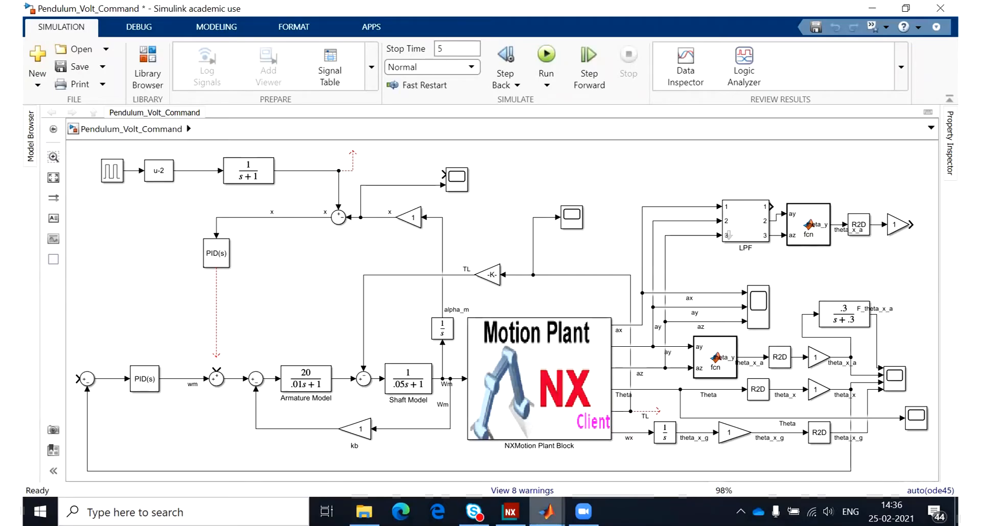
Step: Switch to NX to review the pendulum and its ramp, and return to the Pendulum_Volt_Command model
{"action": "mouse_move", "coordinate": [511, 512]}
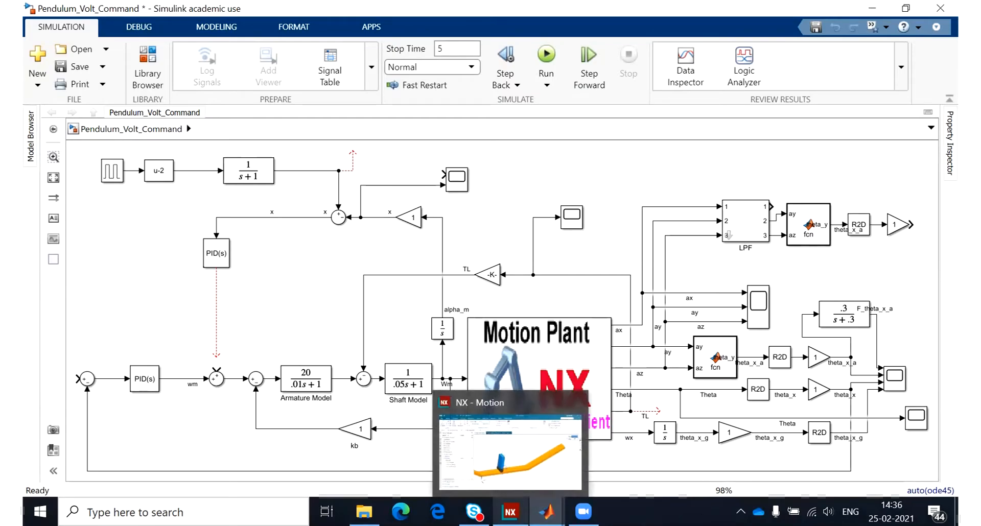
{"action": "left_click", "coordinate": [522, 469]}
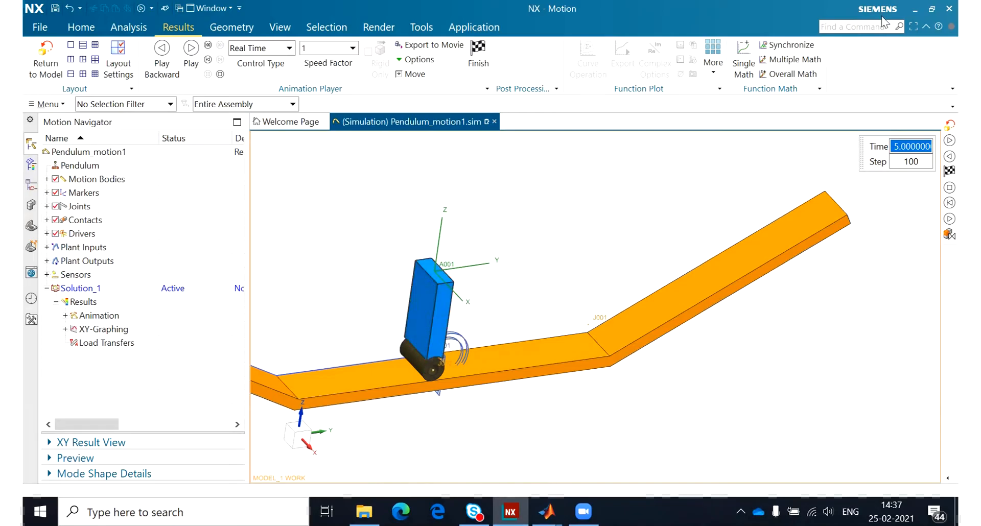
{"action": "left_click", "coordinate": [919, 14]}
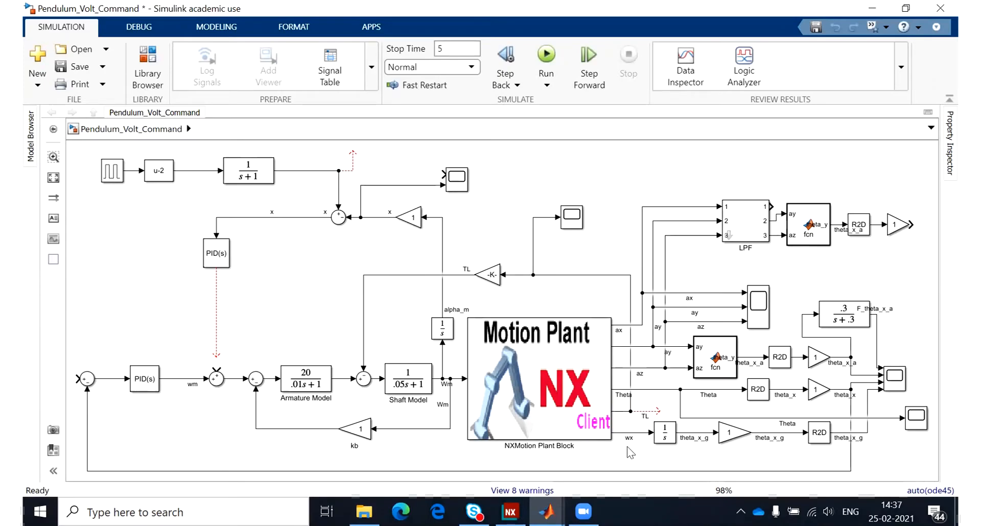
Step: Examine the theta_x_g signal path and the MATLAB Function block code that computes theta_y from ay and az
{"action": "left_click", "coordinate": [672, 428]}
{"action": "left_click", "coordinate": [868, 426]}
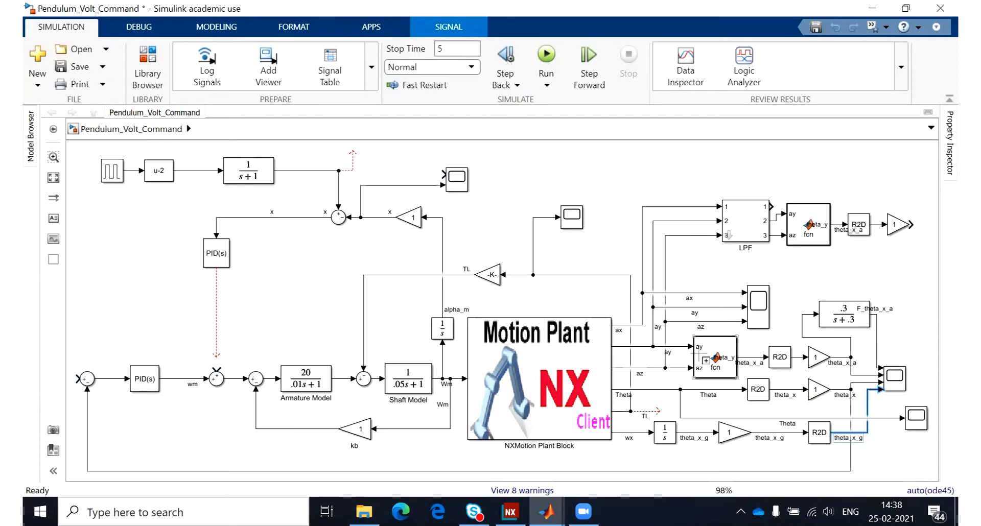
{"action": "double_click", "coordinate": [721, 375]}
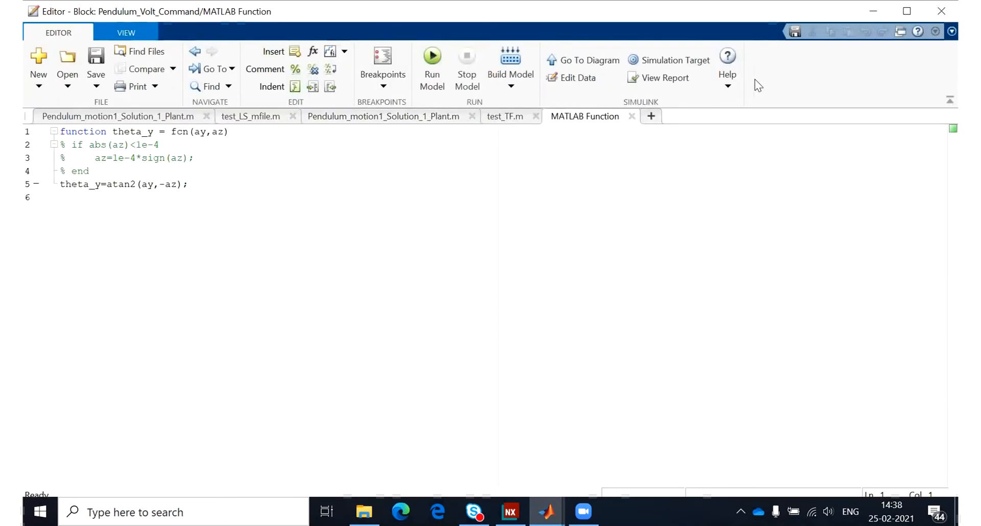
{"action": "left_click", "coordinate": [870, 13]}
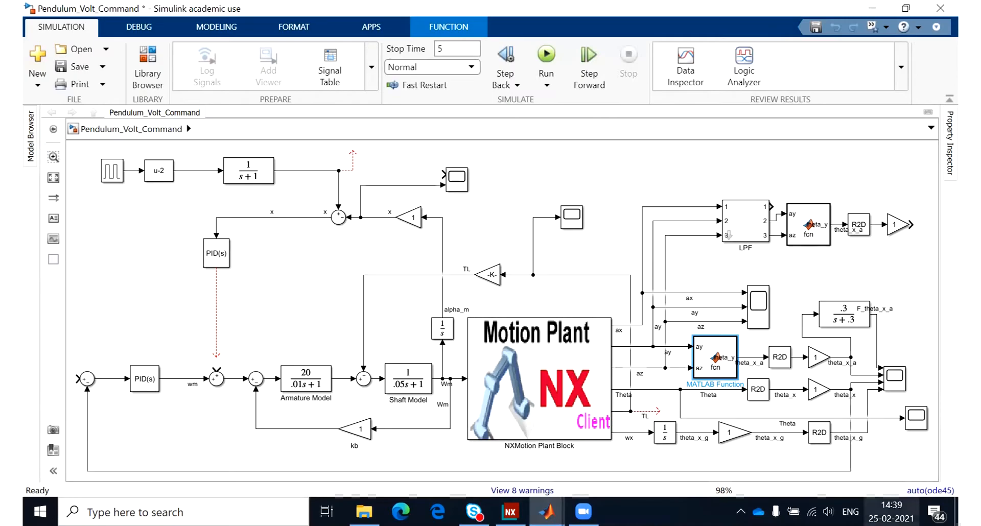
Step: Trace the theta_x feedback line to the input summing junction and the wx signal feeding its integrator
{"action": "left_click", "coordinate": [851, 458]}
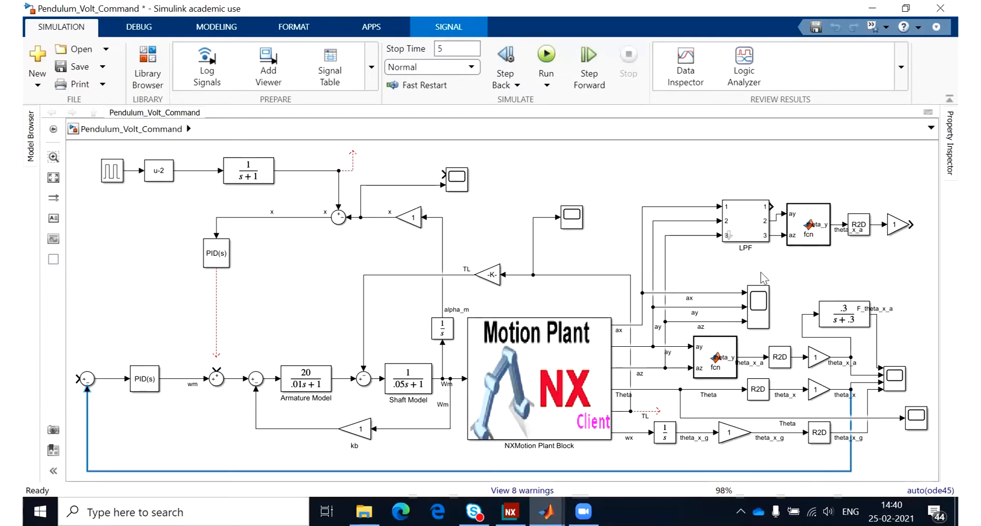
{"action": "left_click", "coordinate": [754, 289]}
{"action": "left_click", "coordinate": [626, 438]}
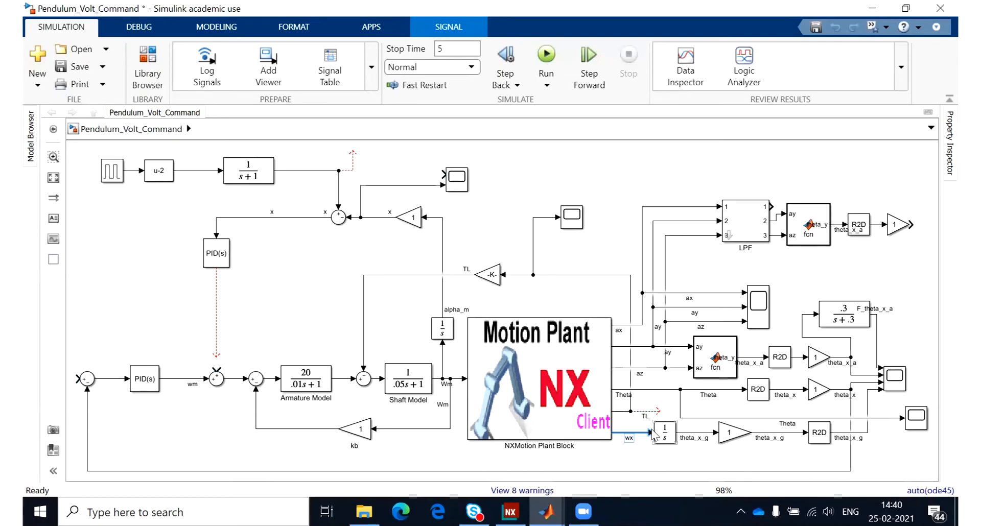
{"action": "left_click_drag", "start_coordinate": [645, 434], "coordinate": [655, 433]}
{"action": "left_click", "coordinate": [547, 385]}
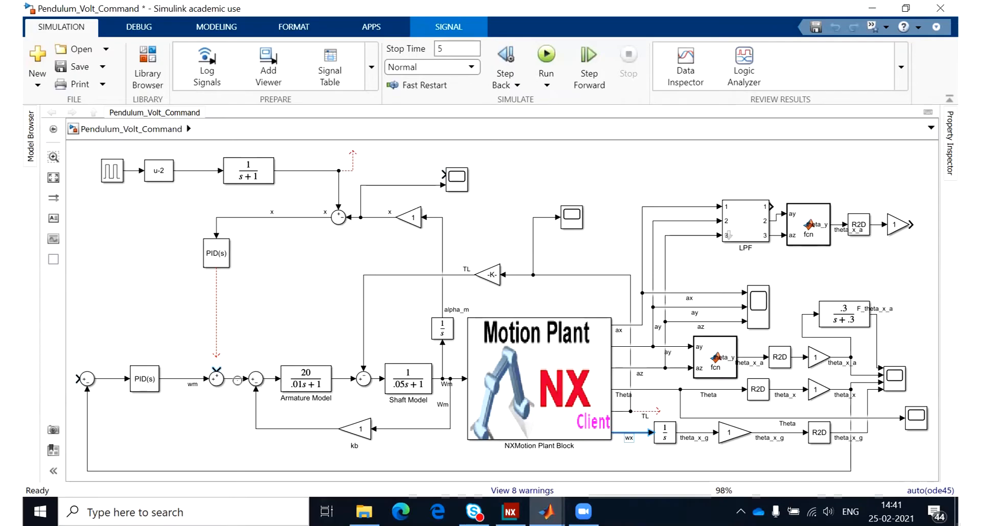
Step: Delete the wm label after the lower PID controller and name the signal entering the armature summing junction vA
{"action": "left_click", "coordinate": [234, 380]}
{"action": "double_click", "coordinate": [194, 385]}
{"action": "key", "text": "Delete"}
{"action": "double_click", "coordinate": [233, 381]}
{"action": "type", "text": "vA"}
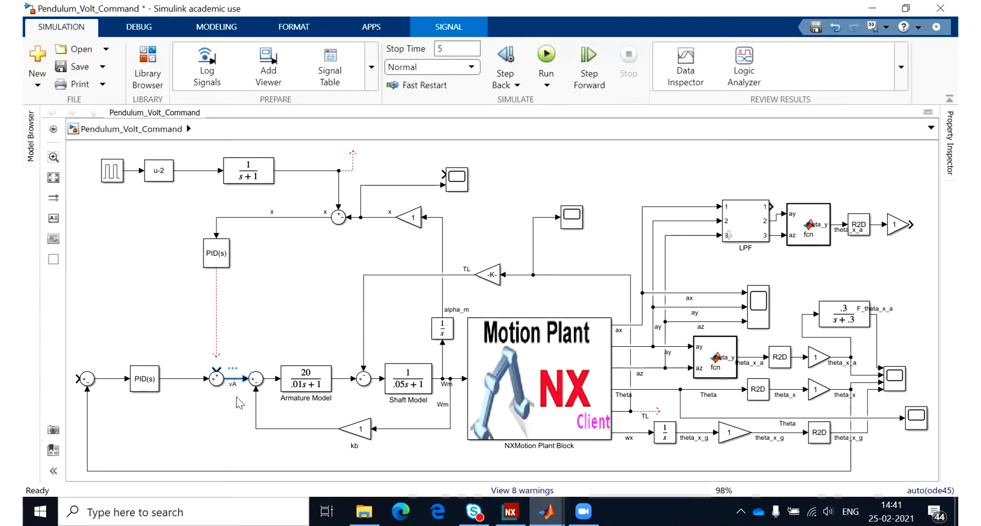
{"action": "left_click", "coordinate": [236, 430]}
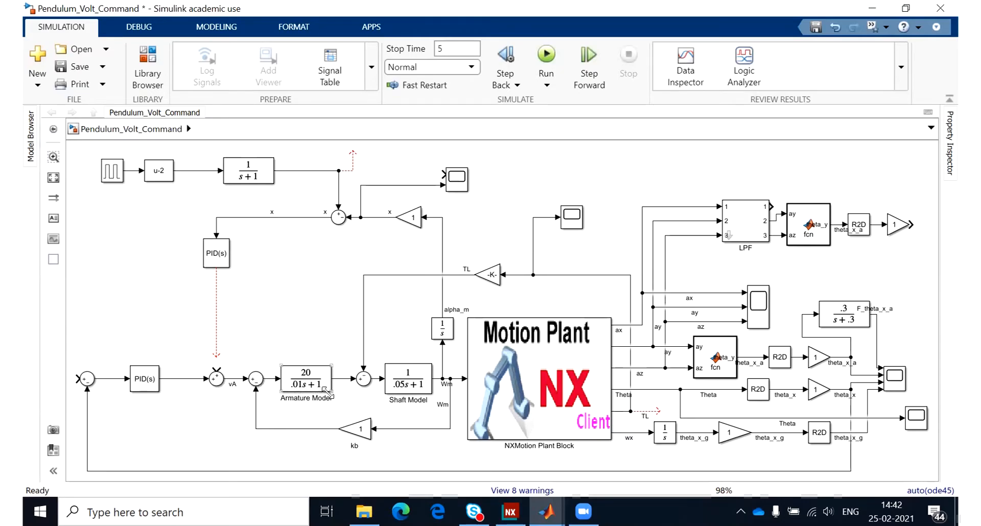
Step: Name the output signal of the Armature Model block Tm
{"action": "left_click", "coordinate": [340, 378]}
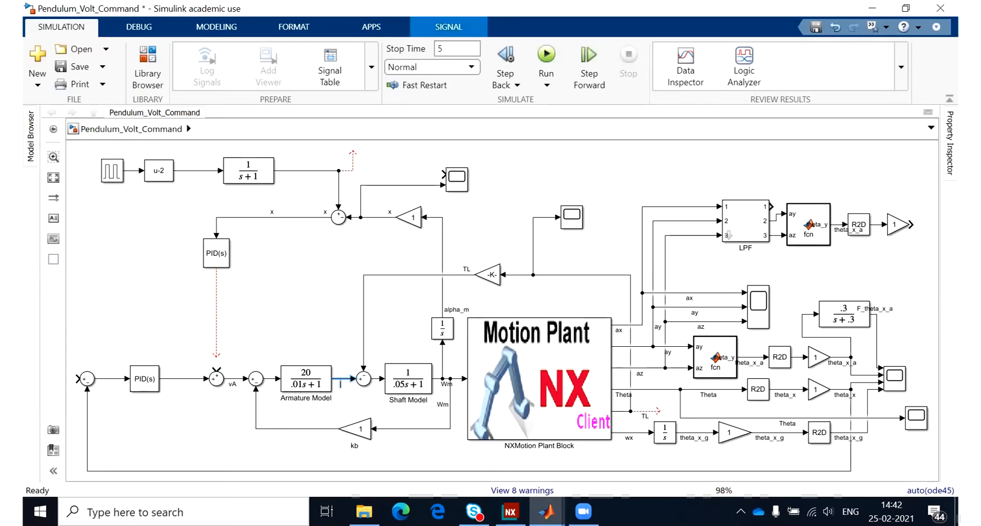
{"action": "type", "text": "T"}
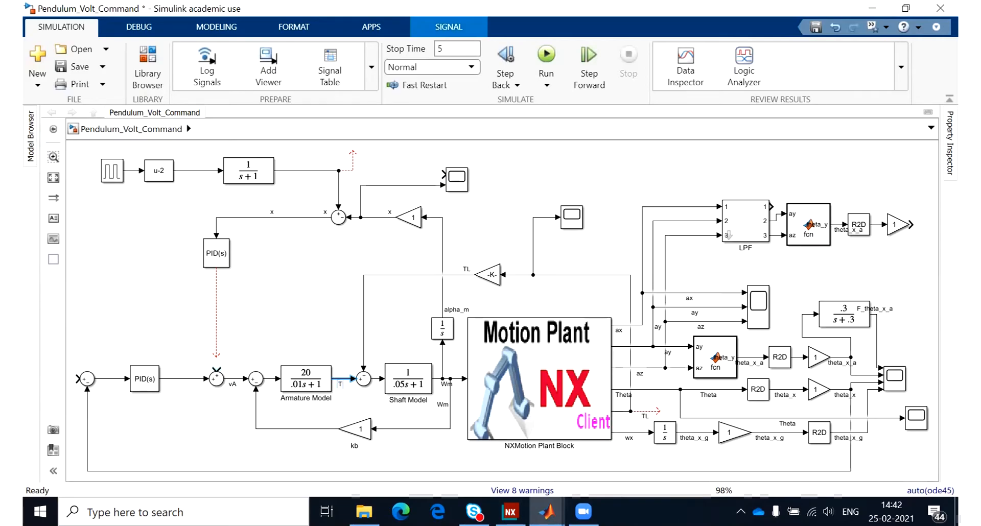
{"action": "type", "text": "m"}
{"action": "left_click", "coordinate": [326, 284]}
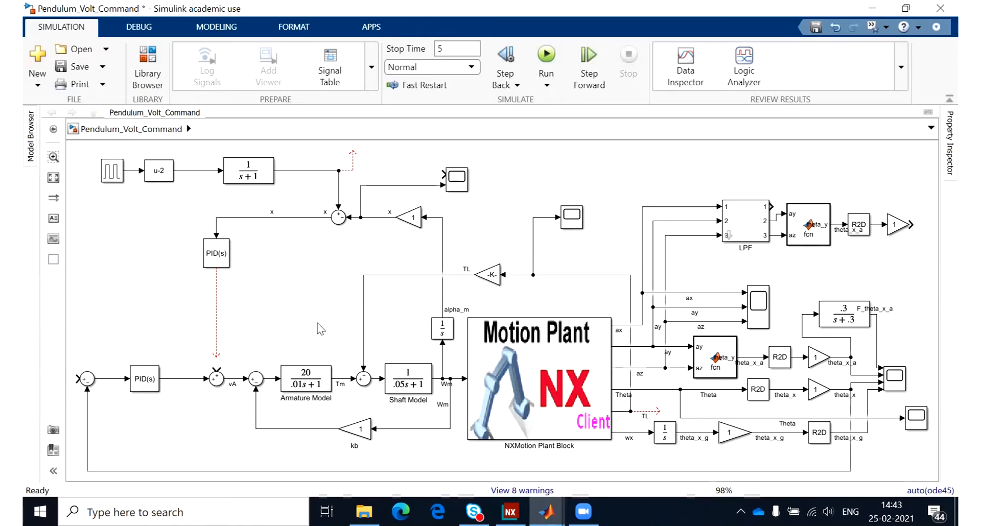
Step: Trace the load torque TL from the plant block through the gain to the shaft summing junction, and the theta_x feedback line
{"action": "left_click", "coordinate": [557, 409]}
{"action": "left_click", "coordinate": [631, 307]}
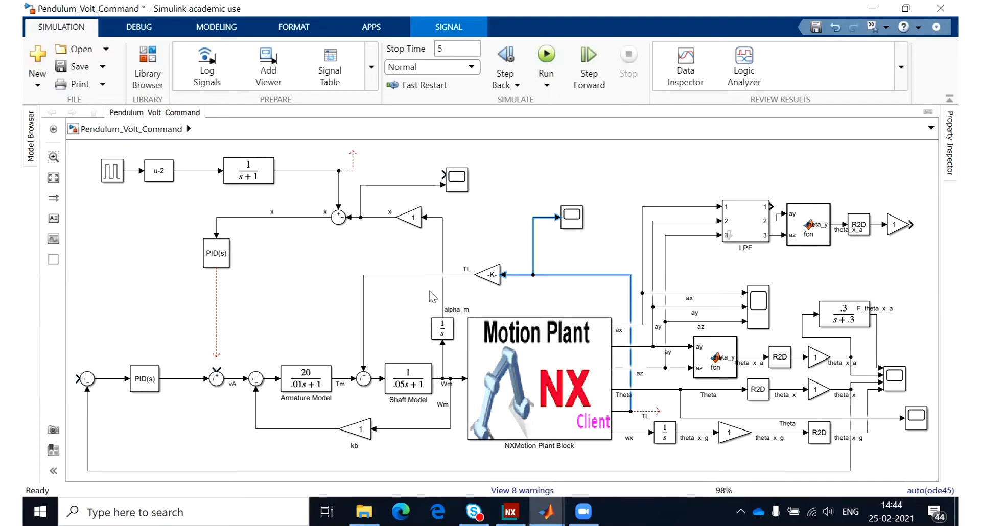
{"action": "left_click", "coordinate": [363, 305]}
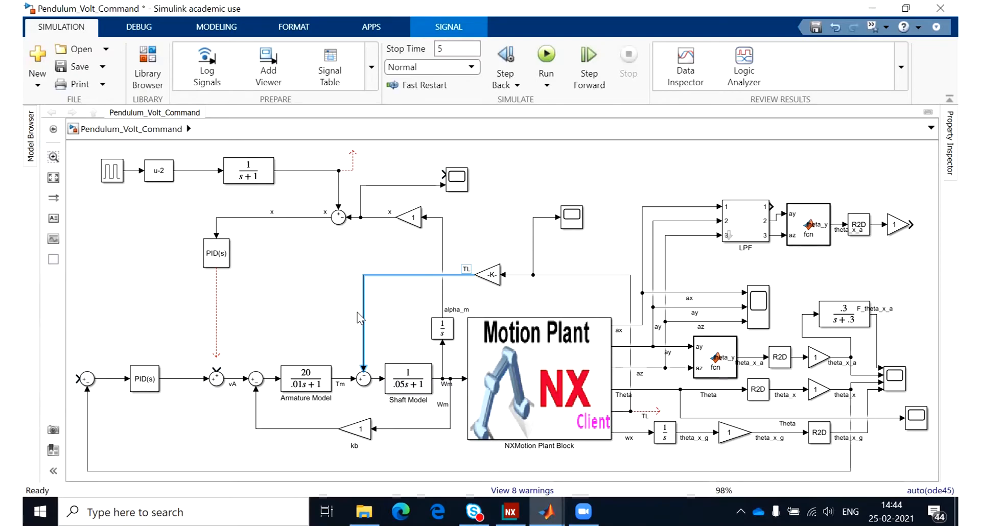
{"action": "left_click", "coordinate": [492, 278]}
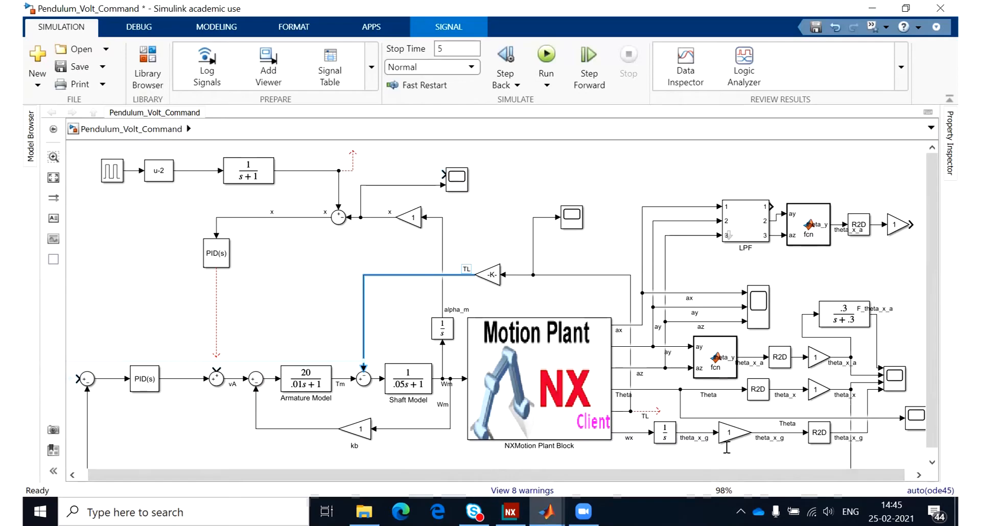
{"action": "left_click", "coordinate": [851, 463]}
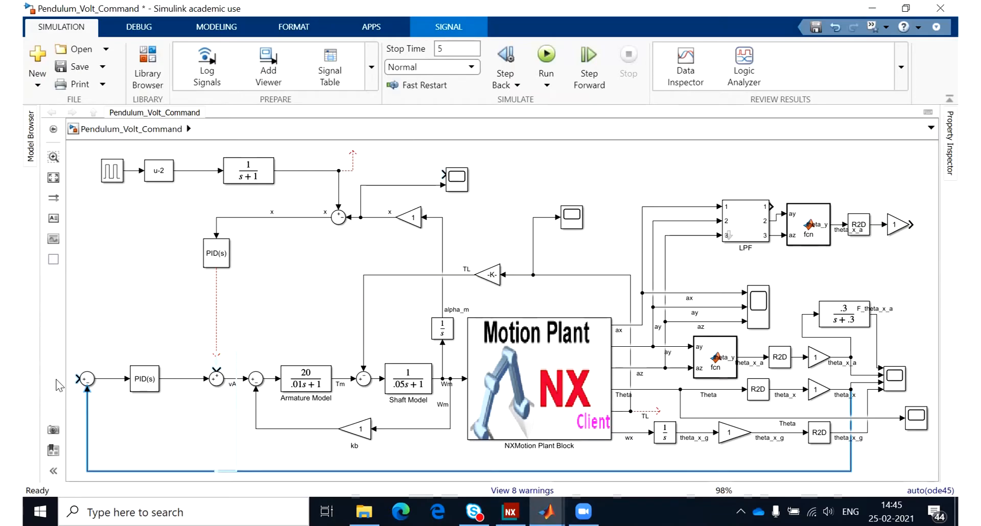
Step: Add a Constant block and connect it to the open input of the theta_x feedback summing junction
{"action": "left_click", "coordinate": [92, 349]}
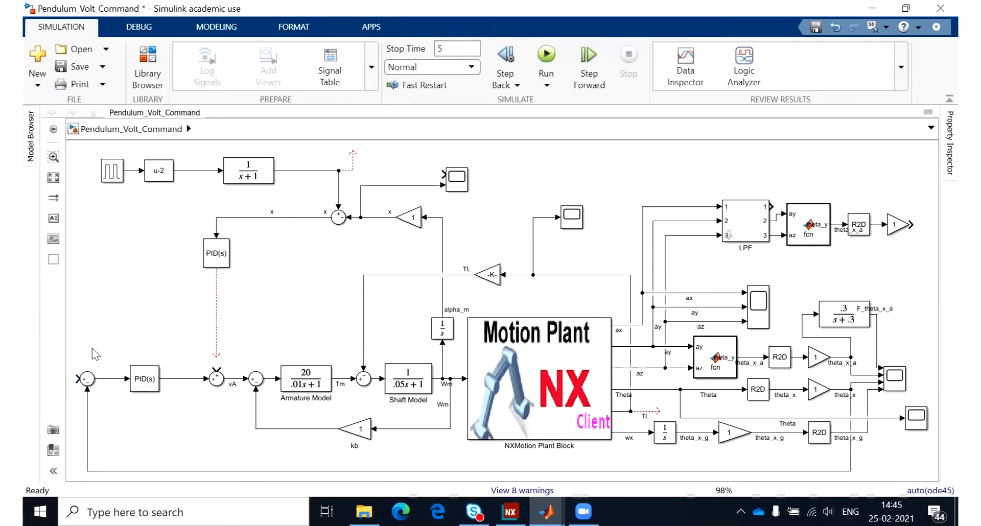
{"action": "double_click", "coordinate": [92, 348]}
{"action": "type", "text": "cons"}
{"action": "key", "text": "Return"}
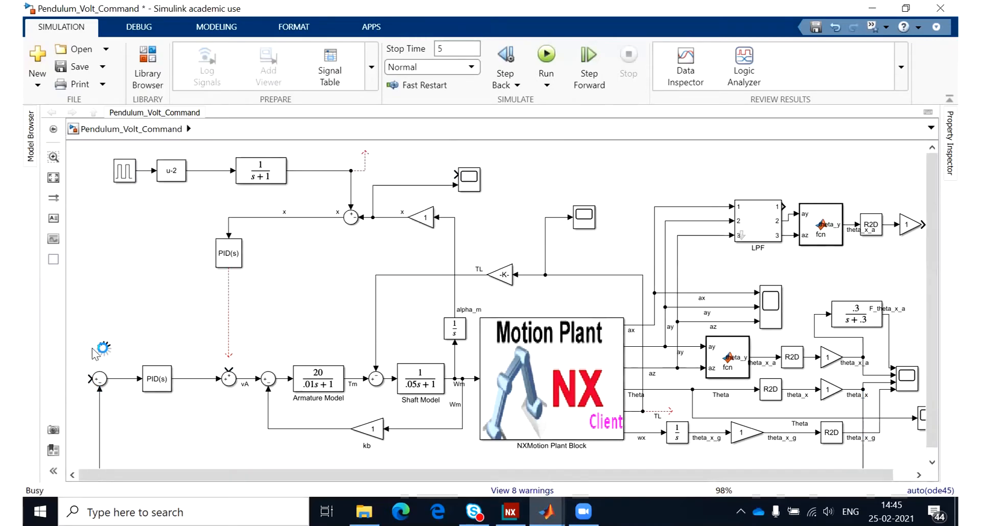
{"action": "left_click_drag", "start_coordinate": [69, 368], "coordinate": [188, 390]}
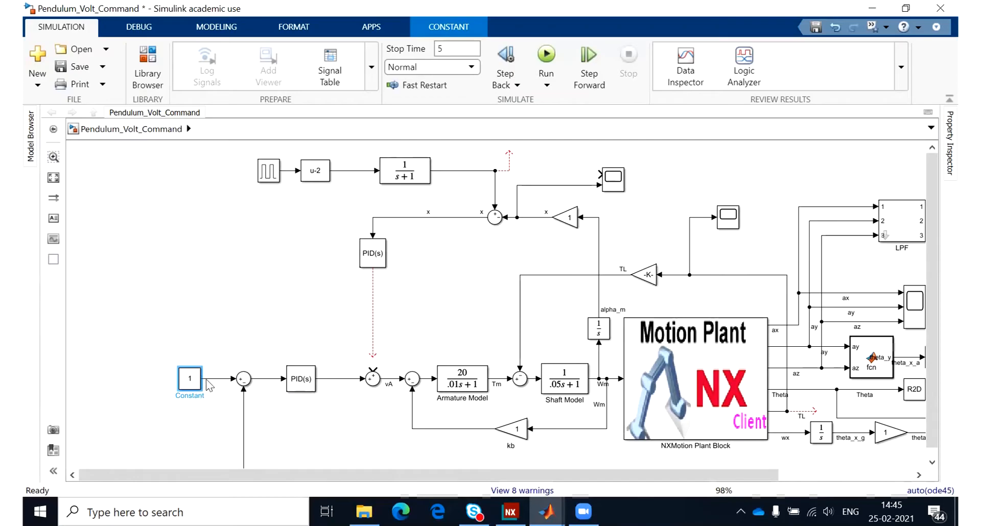
Step: Set the Constant block's value to 0, move it slightly closer to the summing junction, and save the model
{"action": "double_click", "coordinate": [196, 384]}
{"action": "type", "text": "0"}
{"action": "left_click", "coordinate": [338, 482]}
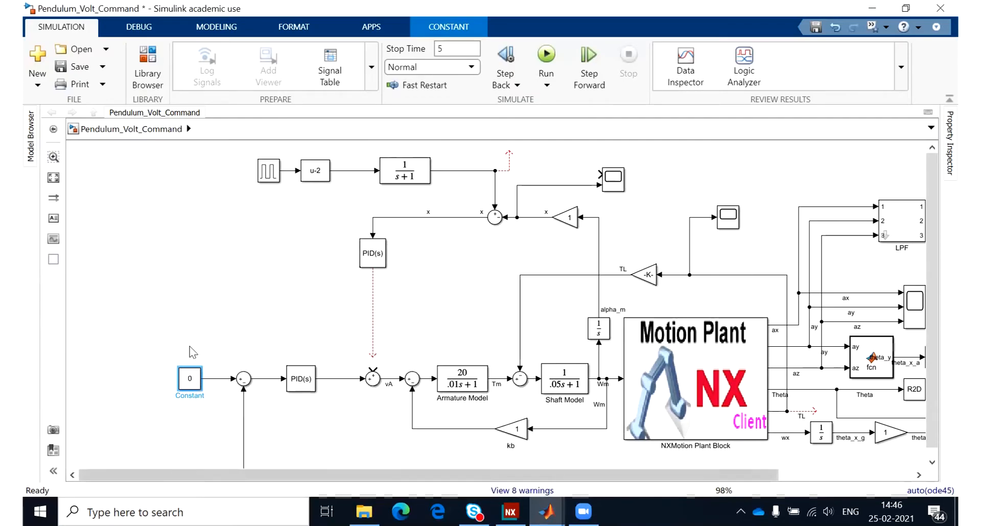
{"action": "left_click_drag", "start_coordinate": [203, 386], "coordinate": [210, 387]}
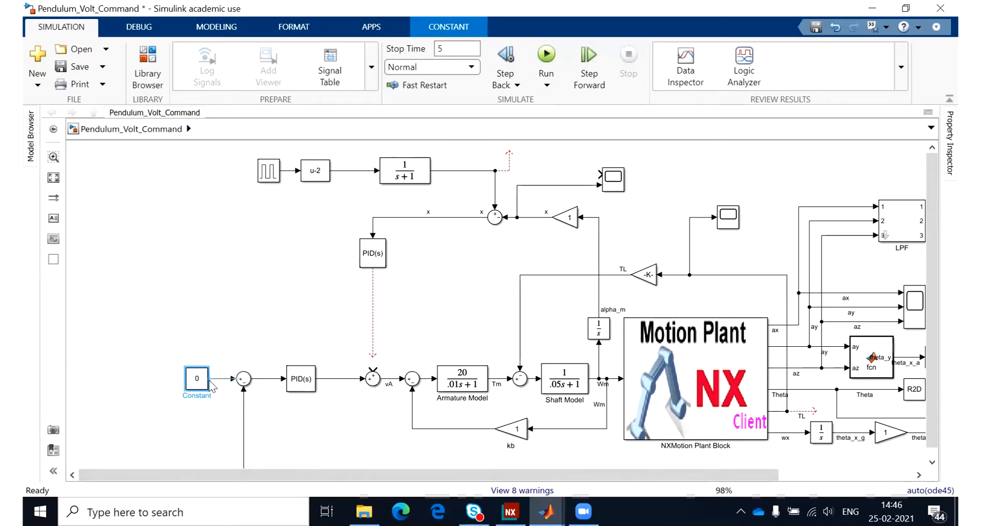
{"action": "left_click", "coordinate": [214, 340]}
{"action": "key", "text": "space"}
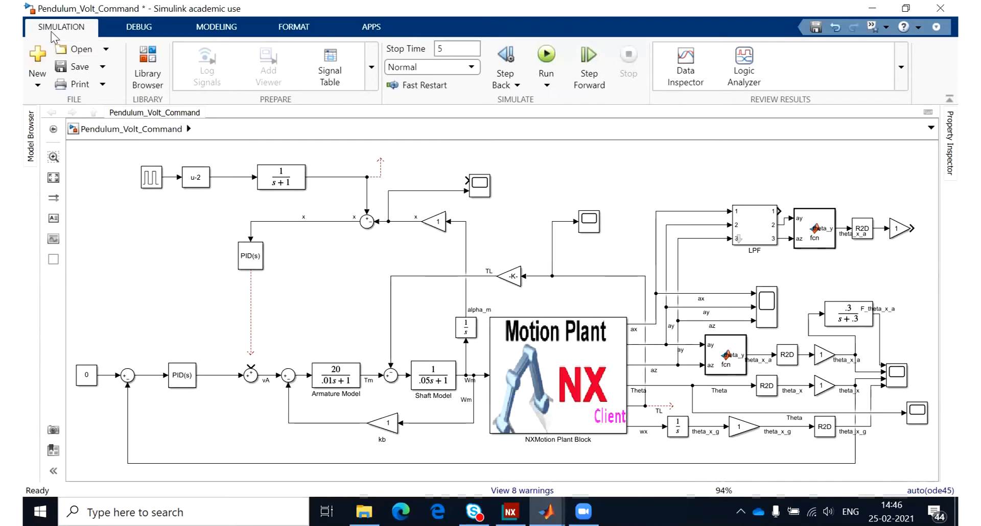
{"action": "left_click", "coordinate": [74, 67]}
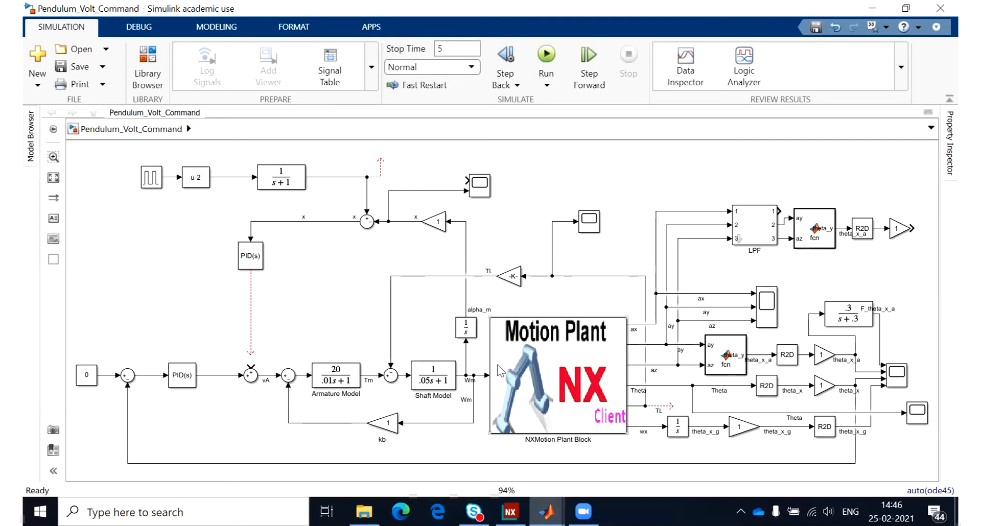
Step: Set the lower PID controller's proportional gain to 1 and derivative gain to 0, and save the model
{"action": "left_click", "coordinate": [193, 377]}
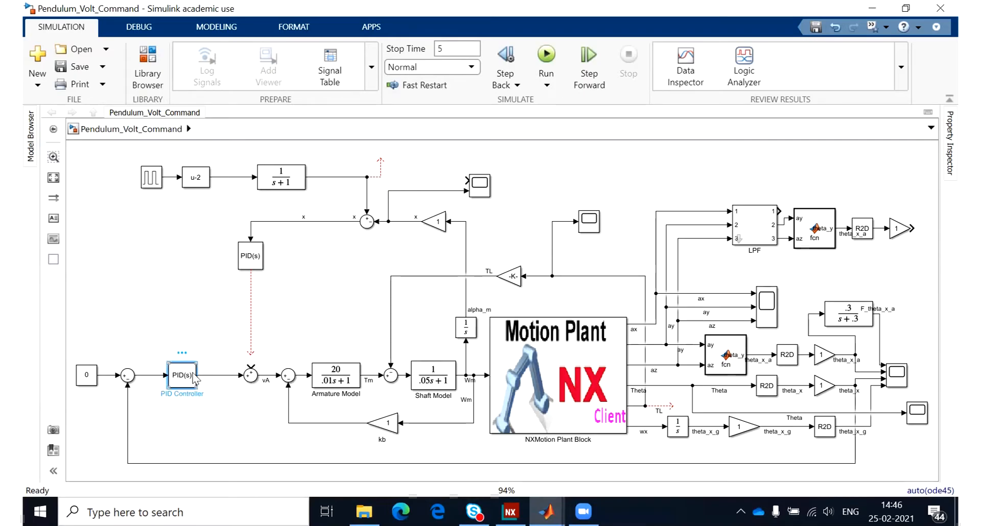
{"action": "double_click", "coordinate": [193, 377]}
{"action": "double_click", "coordinate": [322, 405]}
{"action": "type", "text": "1"}
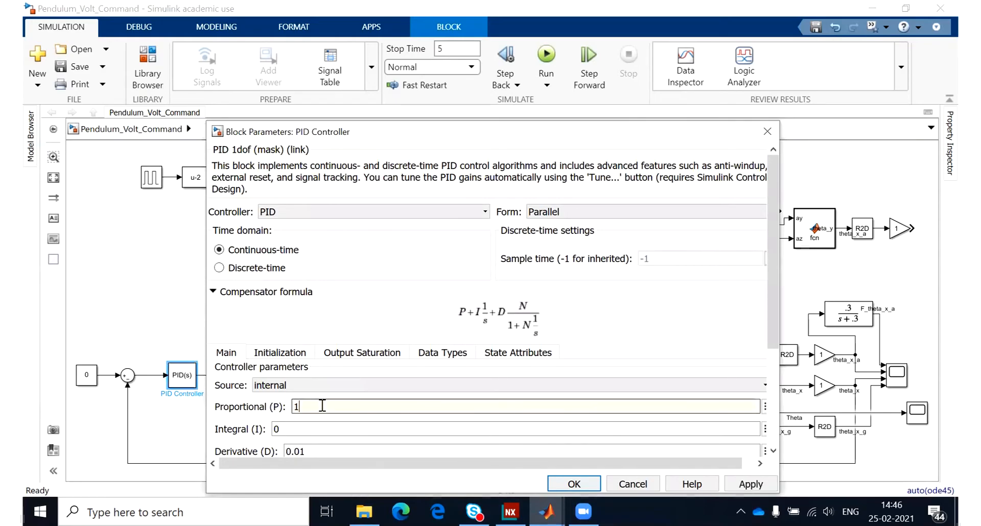
{"action": "double_click", "coordinate": [316, 452]}
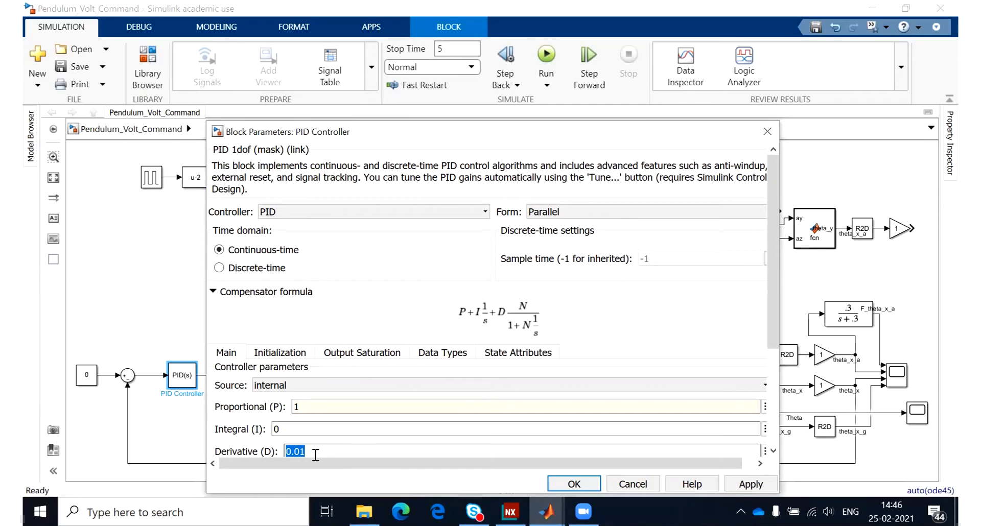
{"action": "type", "text": "0"}
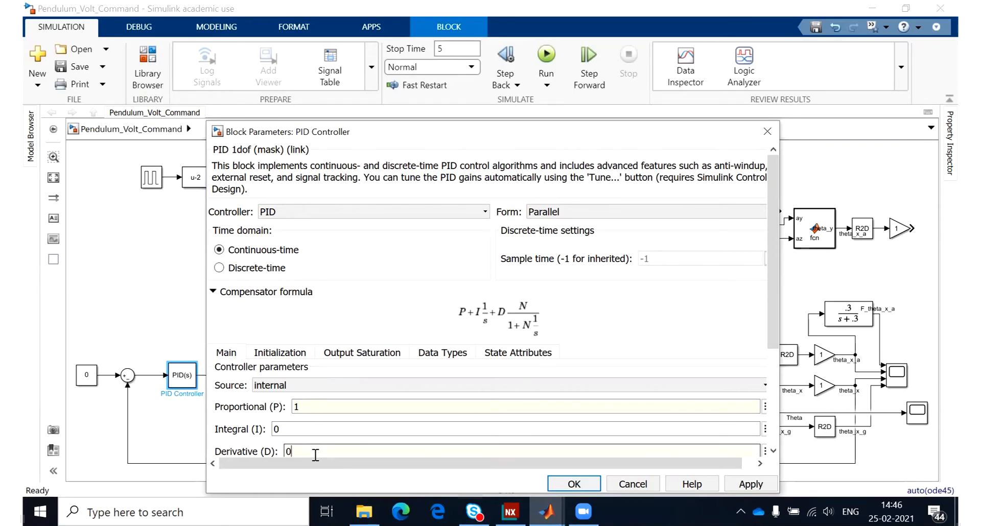
{"action": "left_click", "coordinate": [584, 484]}
{"action": "left_click", "coordinate": [127, 290]}
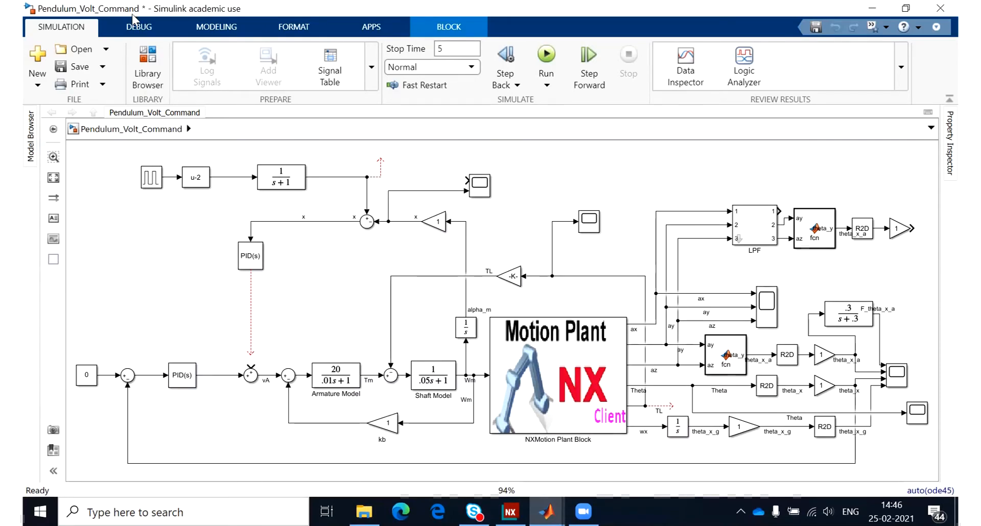
{"action": "left_click", "coordinate": [80, 69]}
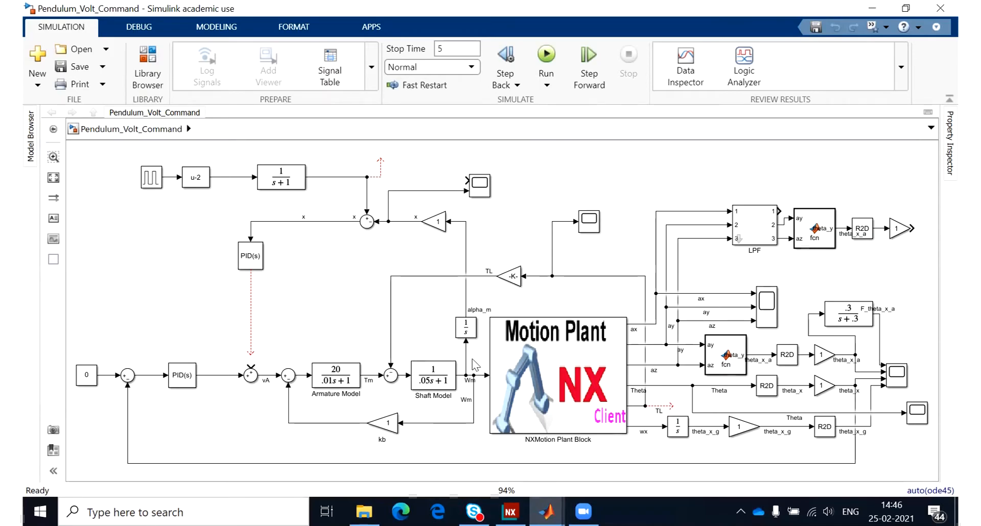
Step: Set the gain that converts alpha_m to x to 0.1 and save the model
{"action": "left_click", "coordinate": [466, 291]}
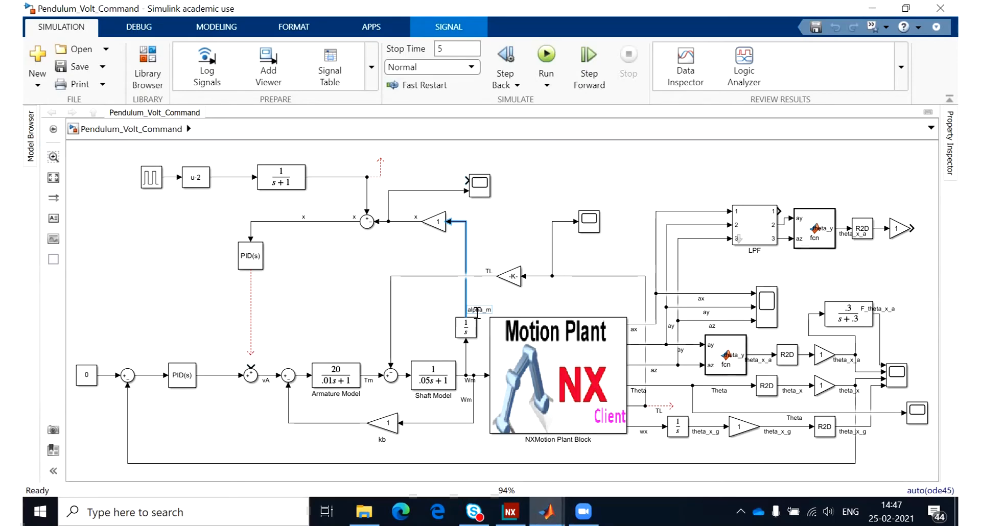
{"action": "left_click", "coordinate": [440, 228]}
{"action": "double_click", "coordinate": [439, 229]}
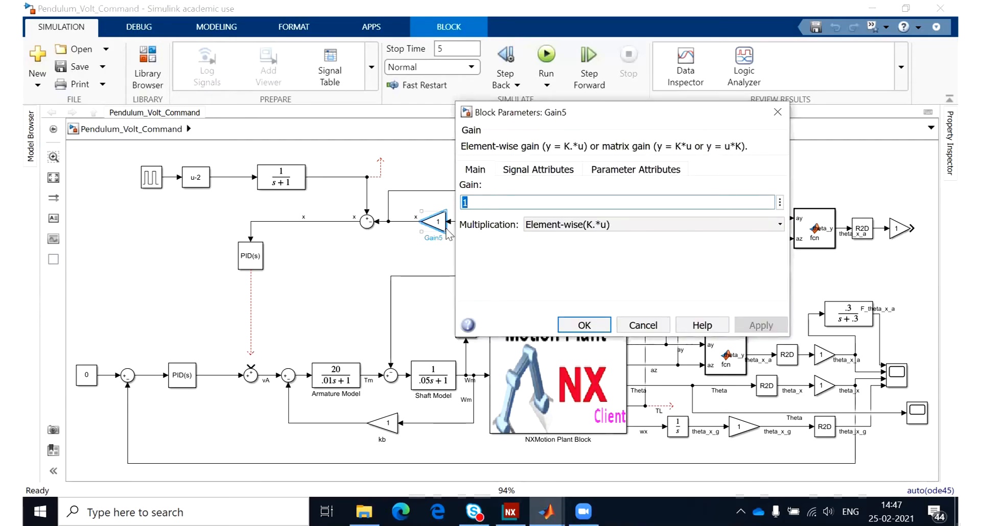
{"action": "type", "text": "0.1"}
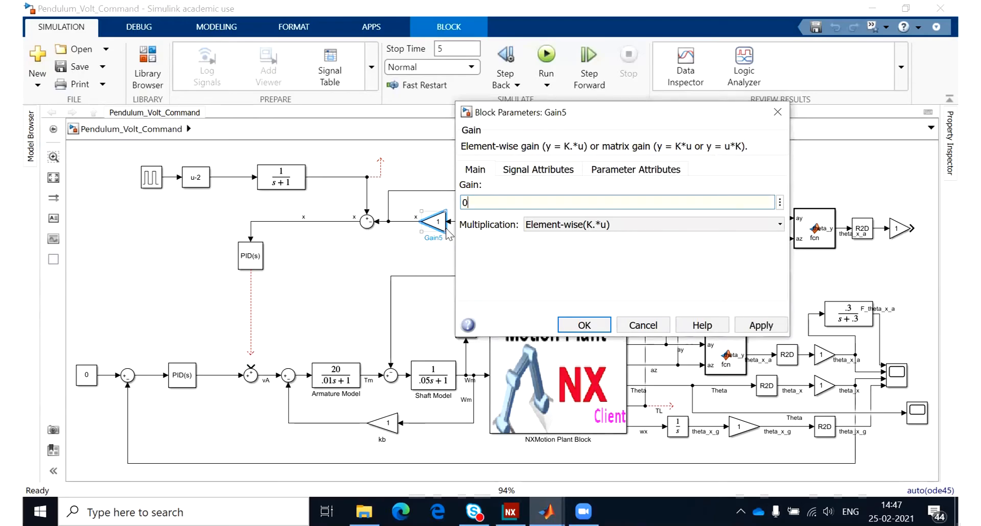
{"action": "left_click", "coordinate": [593, 322]}
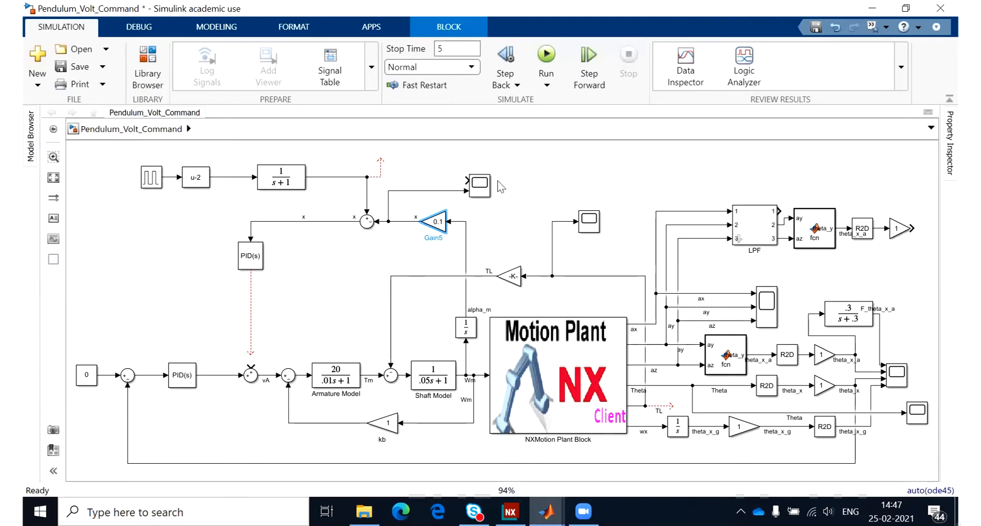
{"action": "left_click", "coordinate": [79, 67]}
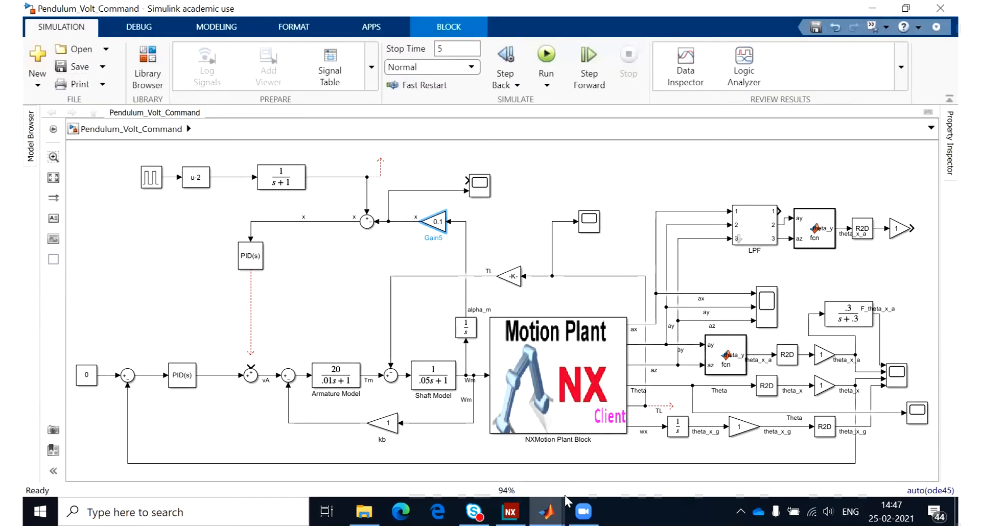
Step: Close the Scope4 window and return to the Pendulum_Volt_Command model
{"action": "mouse_move", "coordinate": [546, 512]}
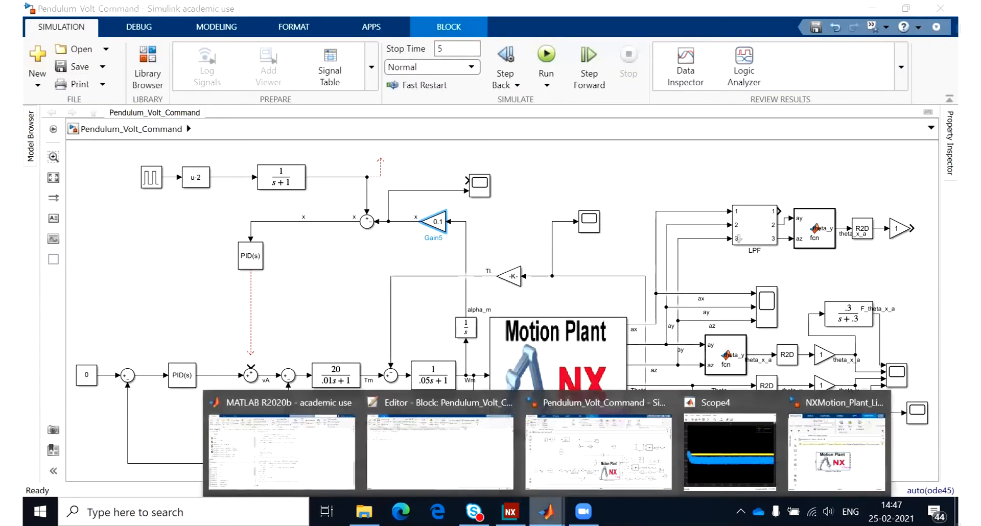
{"action": "left_click", "coordinate": [770, 403]}
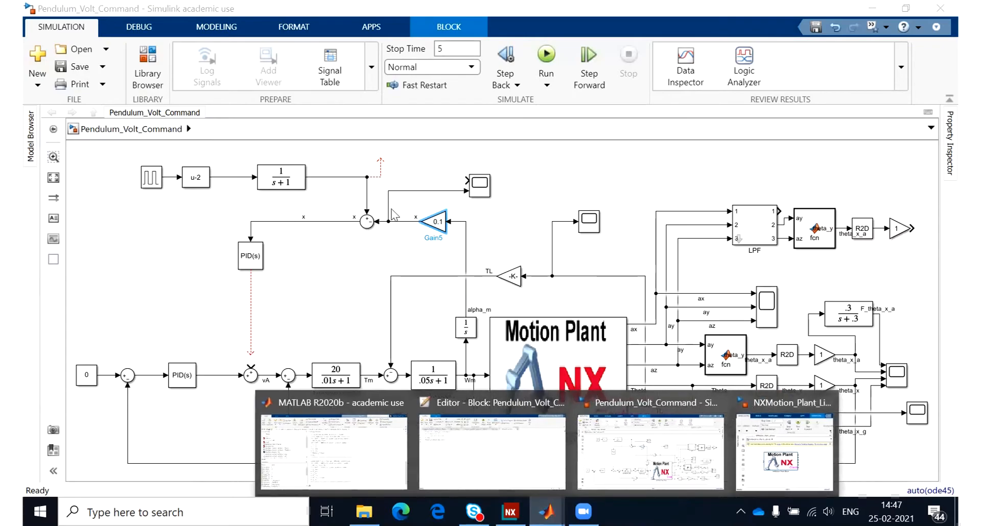
{"action": "left_click", "coordinate": [410, 167]}
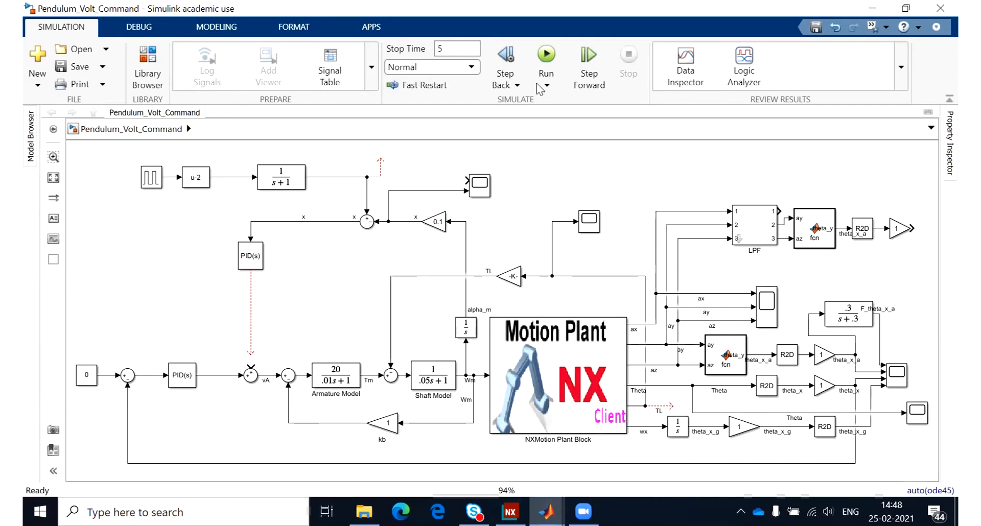
{"action": "left_click", "coordinate": [546, 513]}
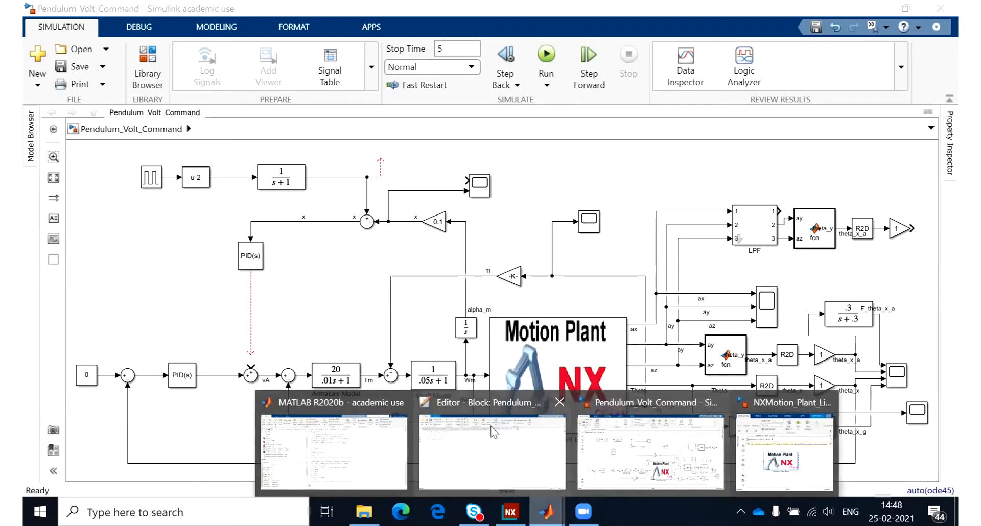
{"action": "left_click", "coordinate": [564, 347]}
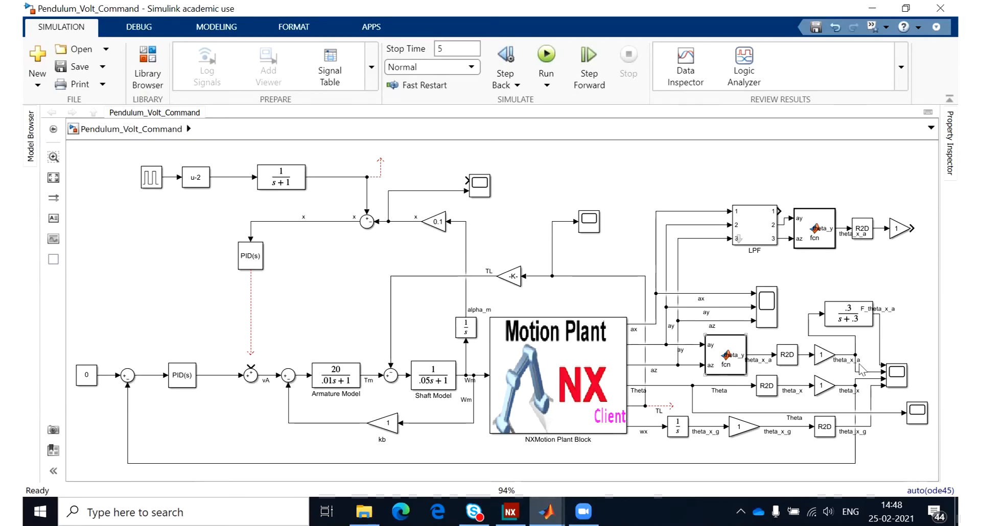
Step: Run the co-simulation, dismiss the solver message, and examine the Theta response in Scope2
{"action": "left_click", "coordinate": [547, 53]}
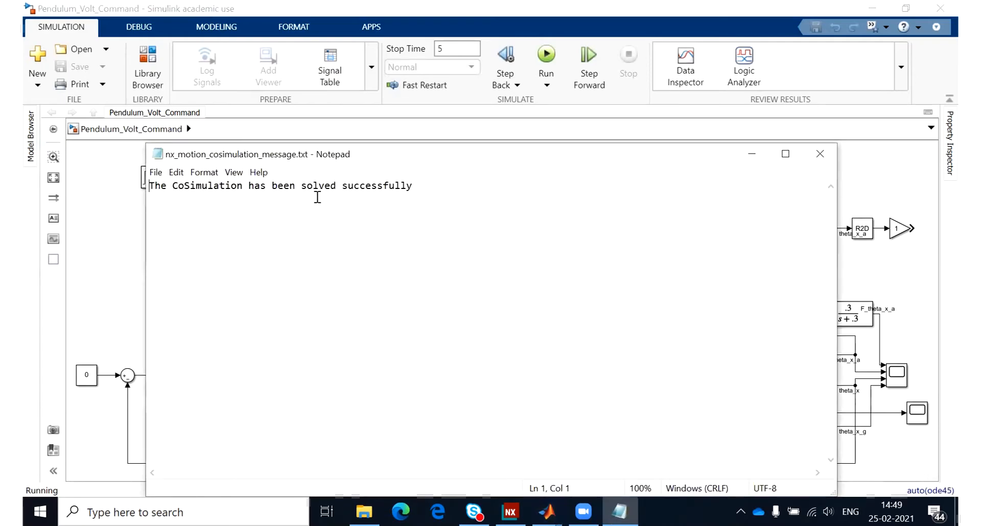
{"action": "left_click", "coordinate": [821, 154]}
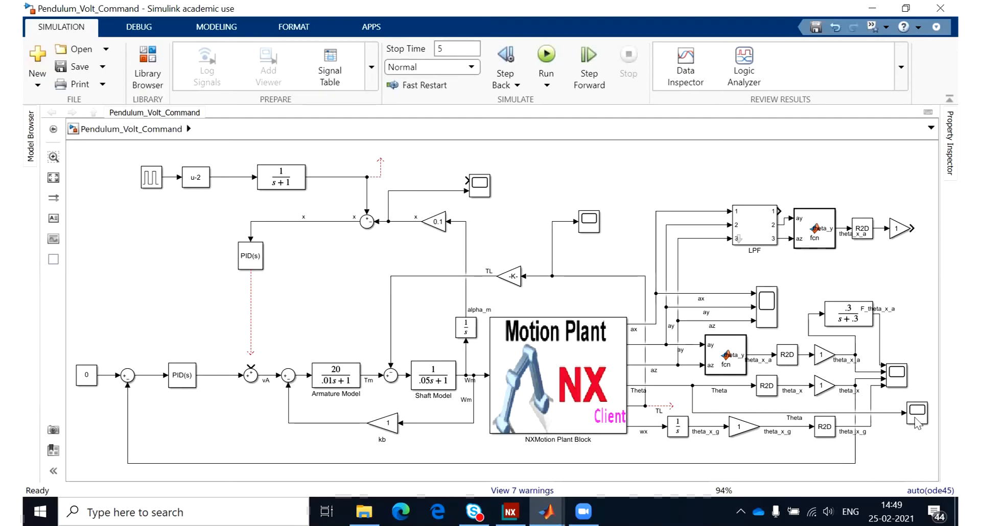
{"action": "left_click", "coordinate": [885, 412]}
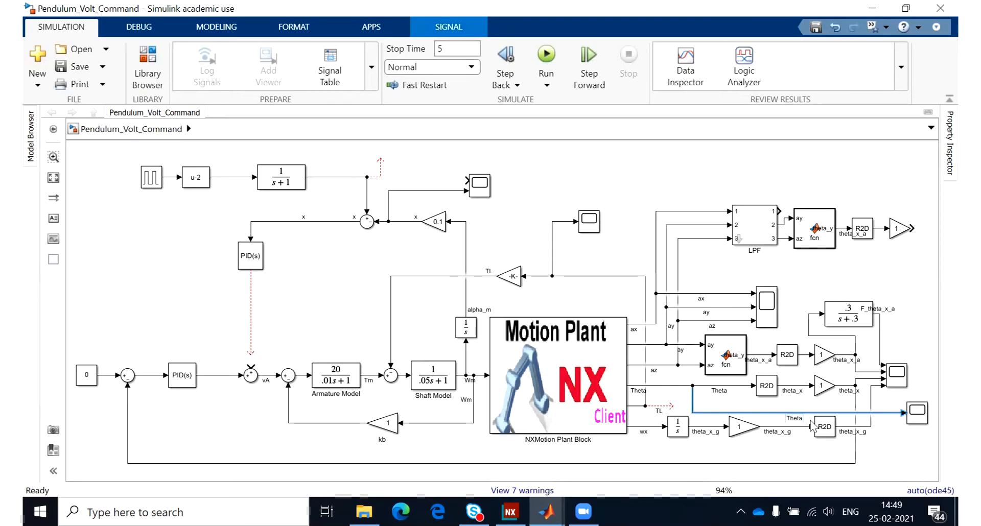
{"action": "left_click", "coordinate": [916, 418]}
{"action": "double_click", "coordinate": [917, 418]}
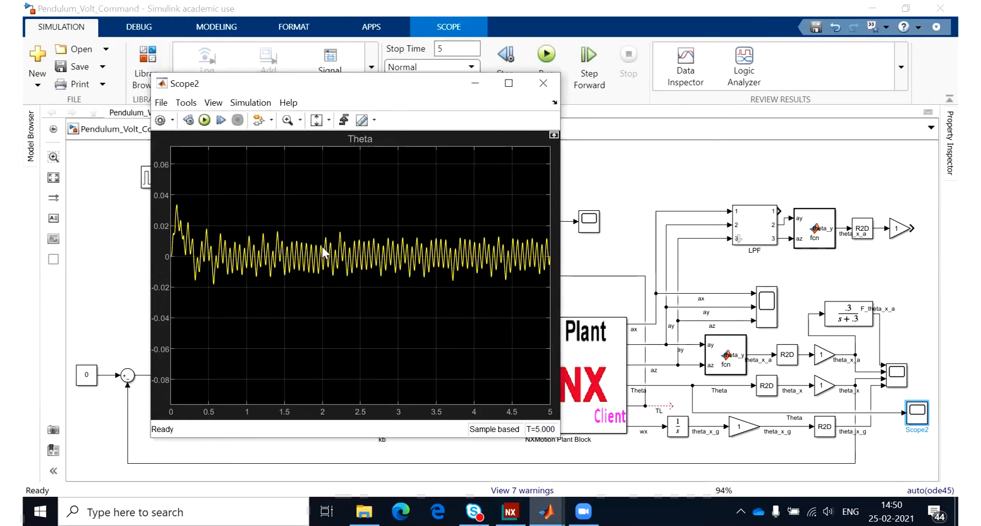
{"action": "left_click", "coordinate": [543, 83]}
Step: Open the x response in Scope4, and switch to NX to play the solved pendulum animation
{"action": "double_click", "coordinate": [480, 183]}
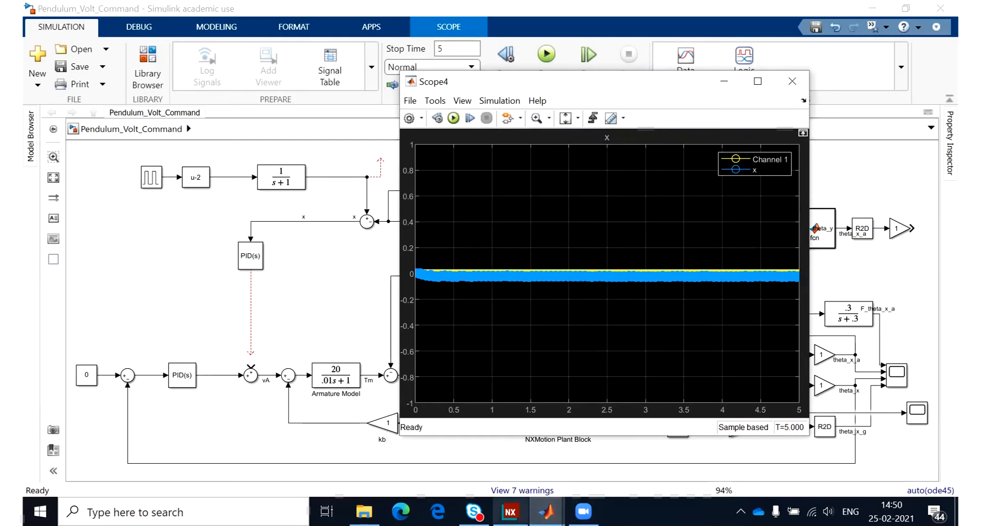
{"action": "left_click", "coordinate": [510, 511]}
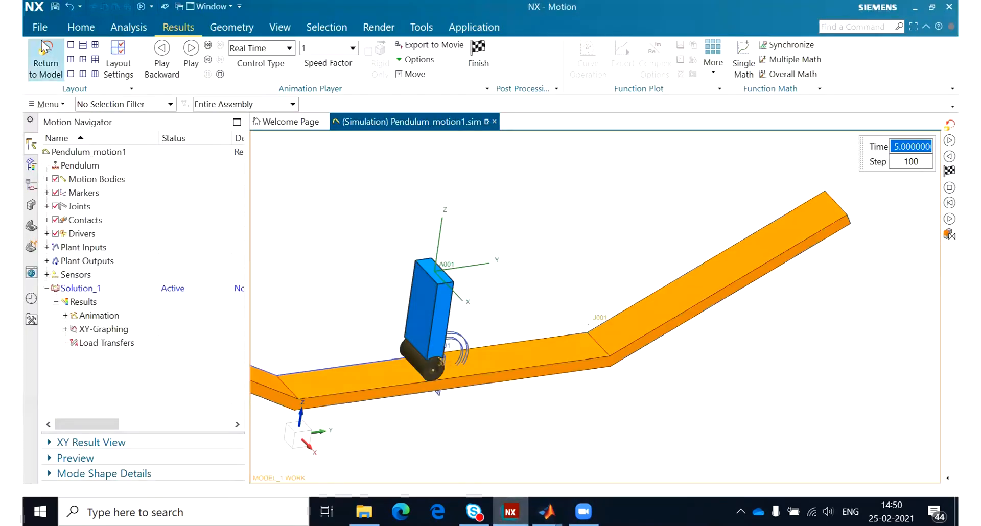
{"action": "left_click", "coordinate": [190, 49]}
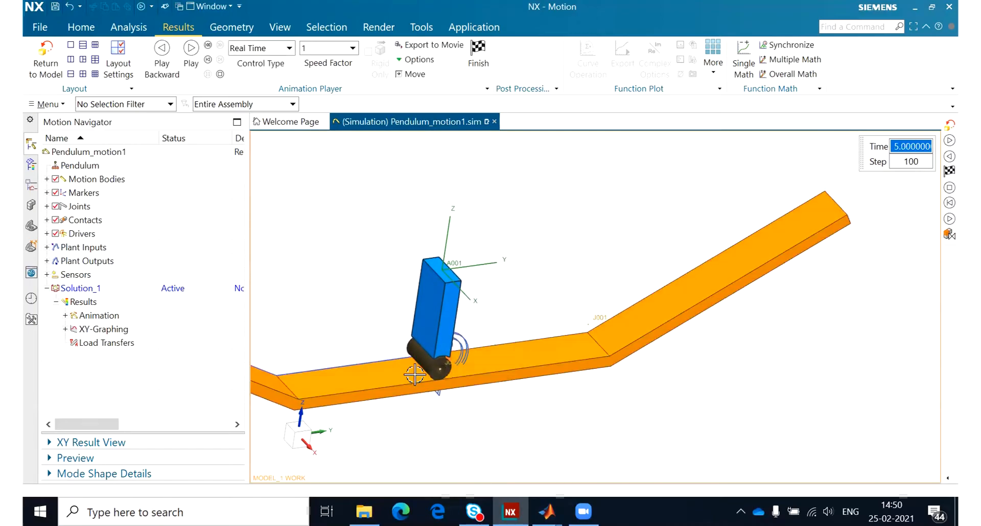
{"action": "left_click", "coordinate": [912, 7]}
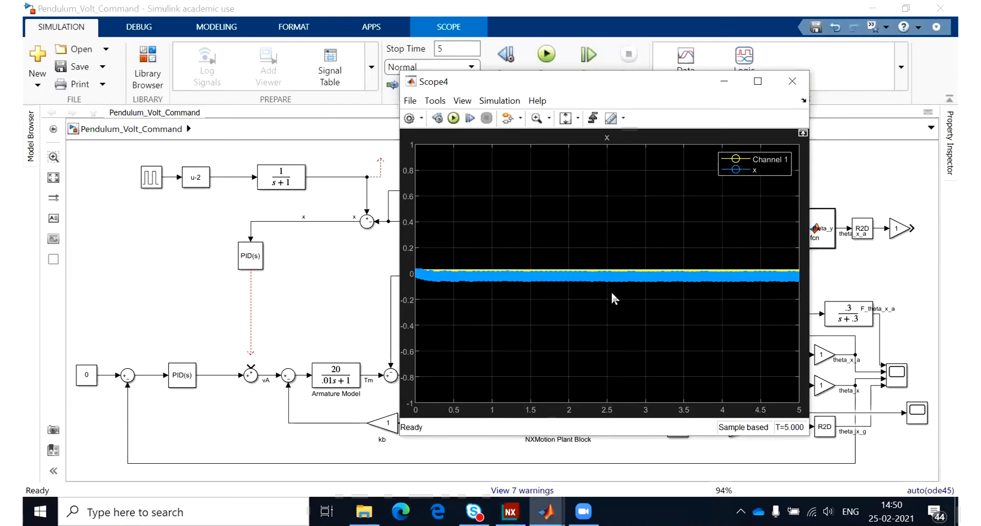
Step: Zoom in on the x traces around zero in Scope4 and close the scope
{"action": "left_click", "coordinate": [539, 120]}
{"action": "left_click_drag", "start_coordinate": [586, 251], "coordinate": [585, 296]}
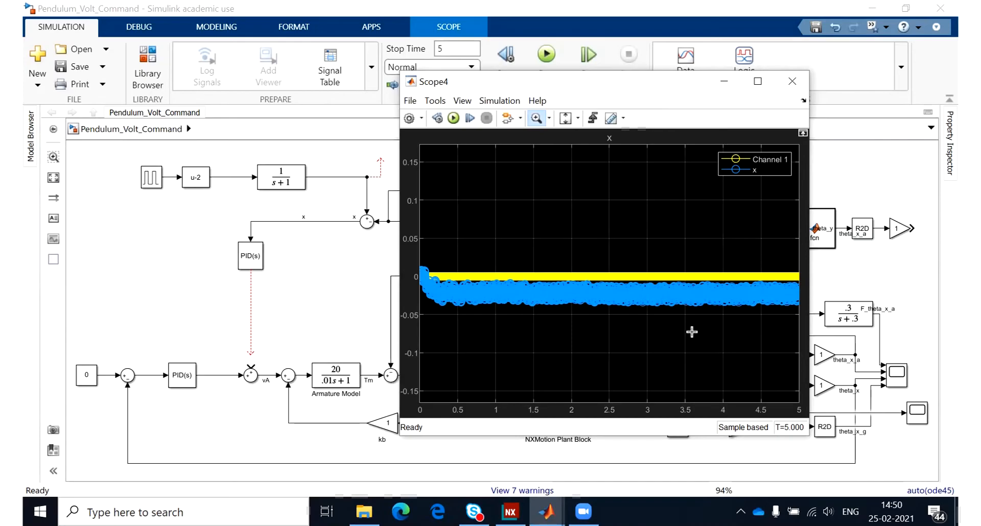
{"action": "left_click", "coordinate": [792, 84]}
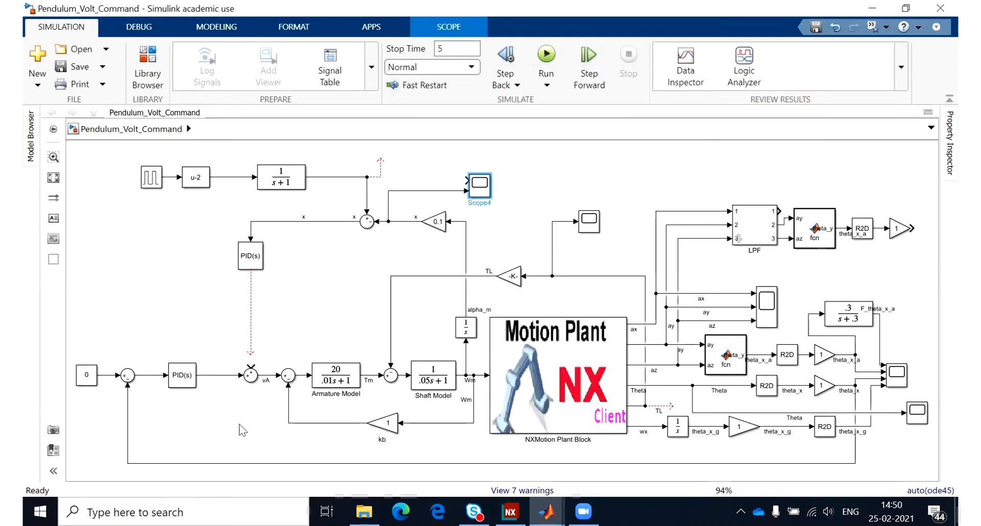
Step: Set the proportional gain of the lower PID controller, fed by the angle summing junction, to 5
{"action": "double_click", "coordinate": [181, 378]}
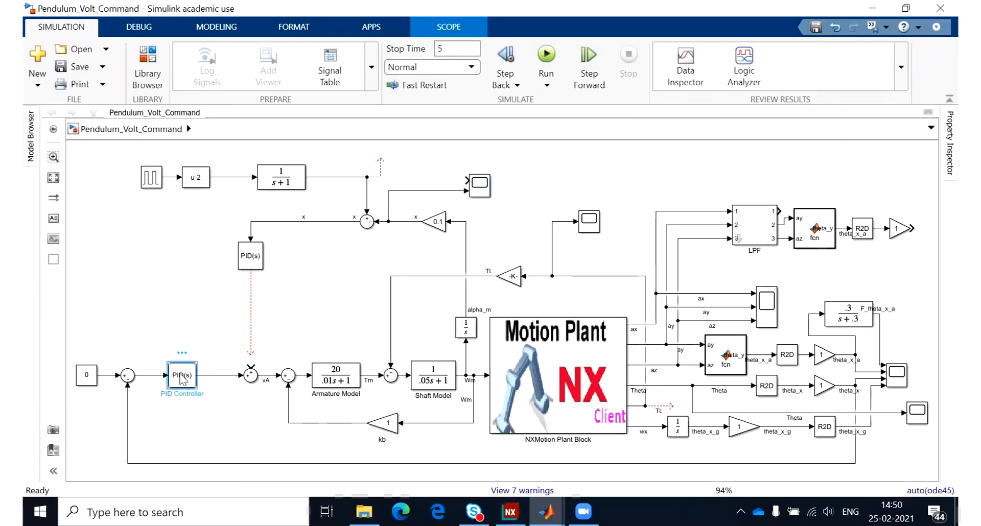
{"action": "double_click", "coordinate": [296, 406]}
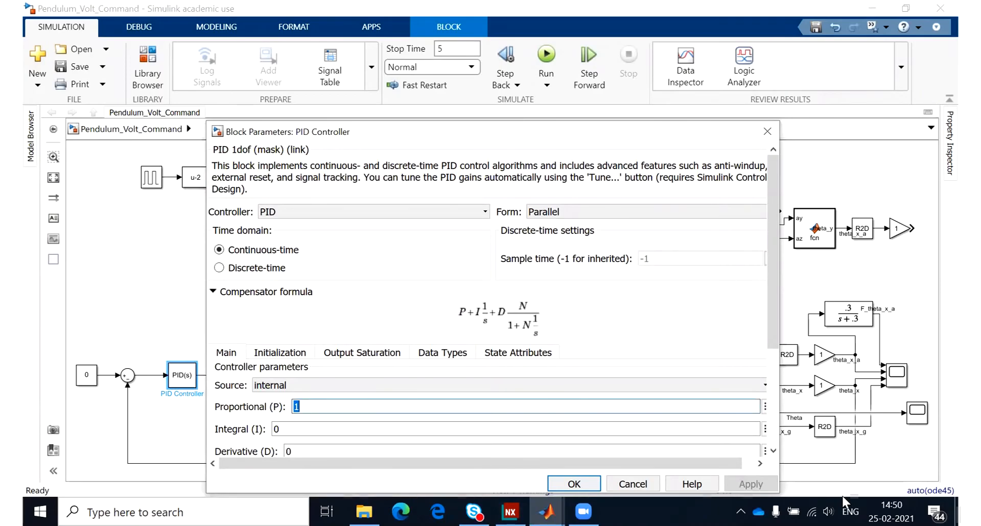
{"action": "type", "text": "5"}
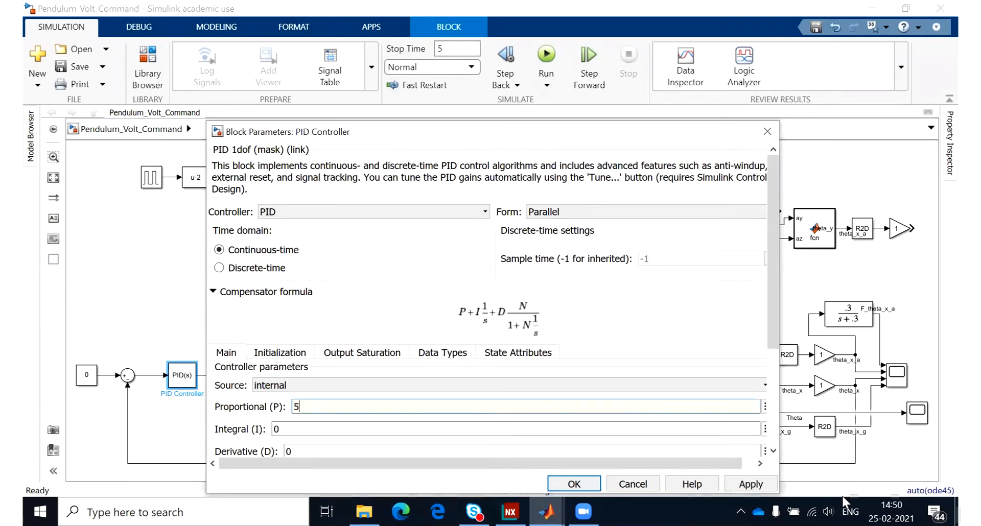
{"action": "left_click", "coordinate": [746, 485]}
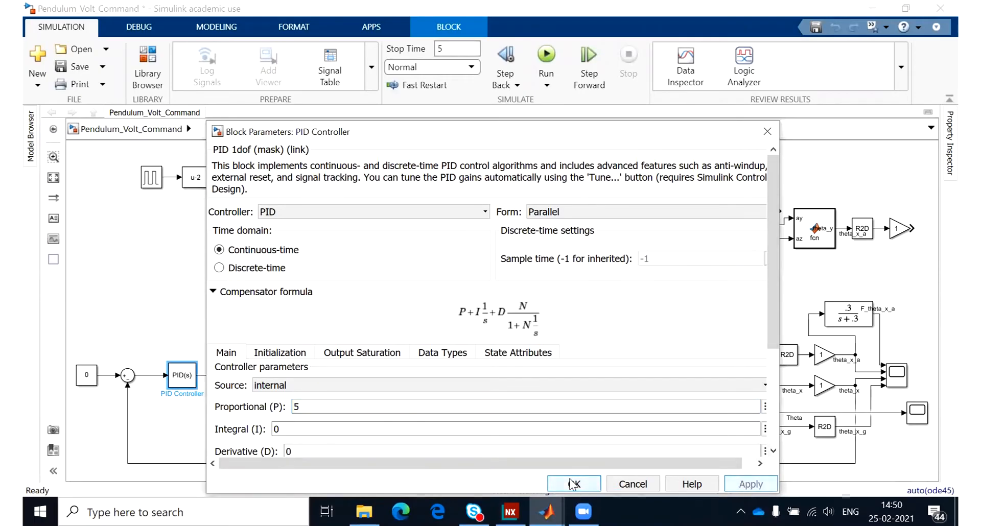
{"action": "left_click", "coordinate": [574, 483]}
{"action": "mouse_move", "coordinate": [546, 512]}
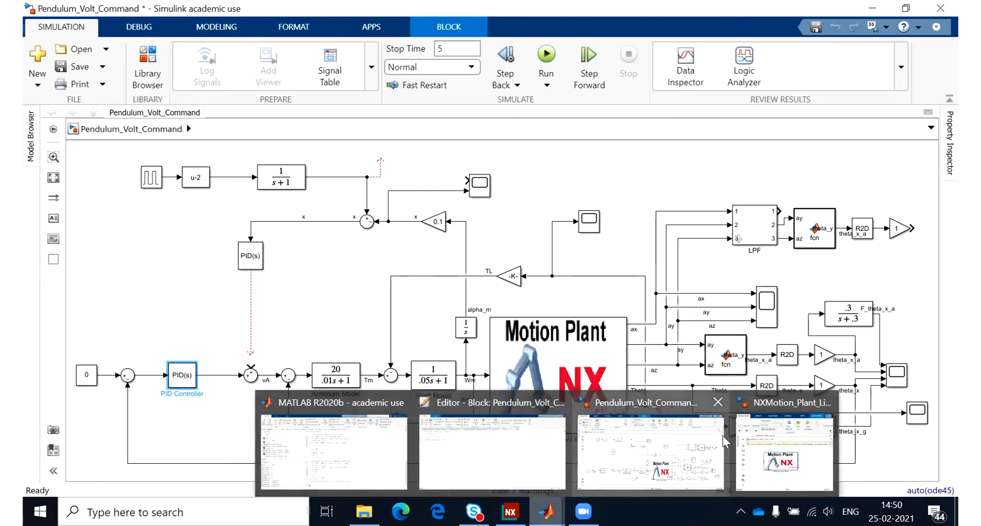
{"action": "left_click", "coordinate": [523, 231]}
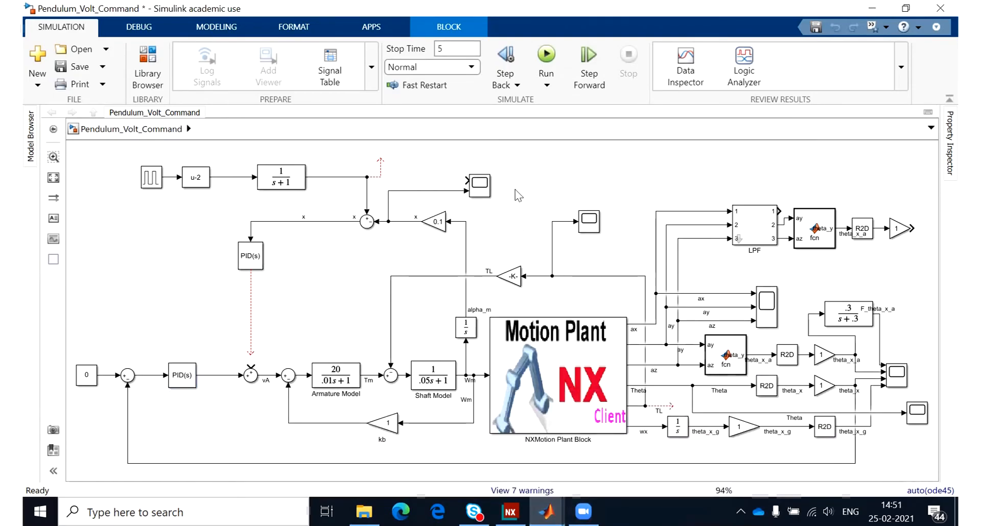
Step: Rerun the co-simulation with the changed gain, dismiss the solver message, and examine Theta in Scope2
{"action": "left_click", "coordinate": [551, 56]}
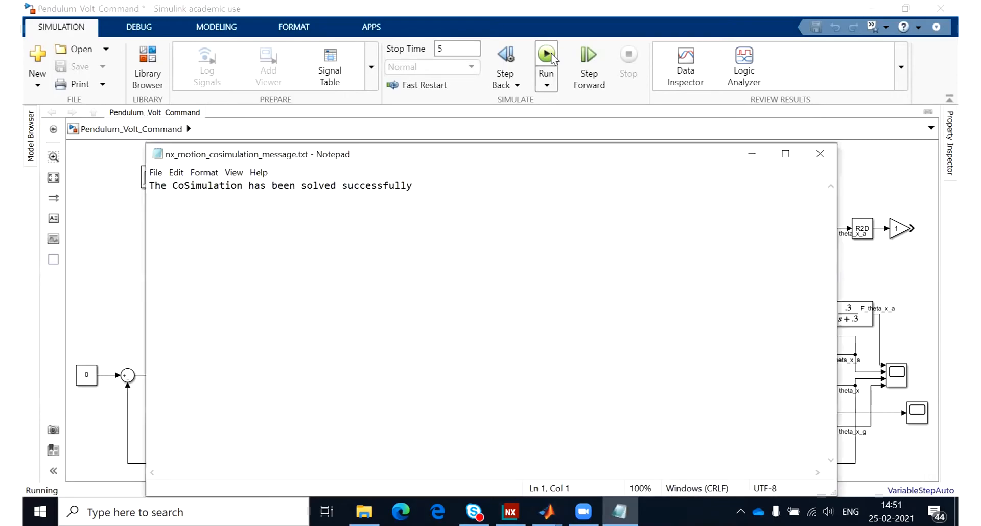
{"action": "left_click", "coordinate": [821, 154]}
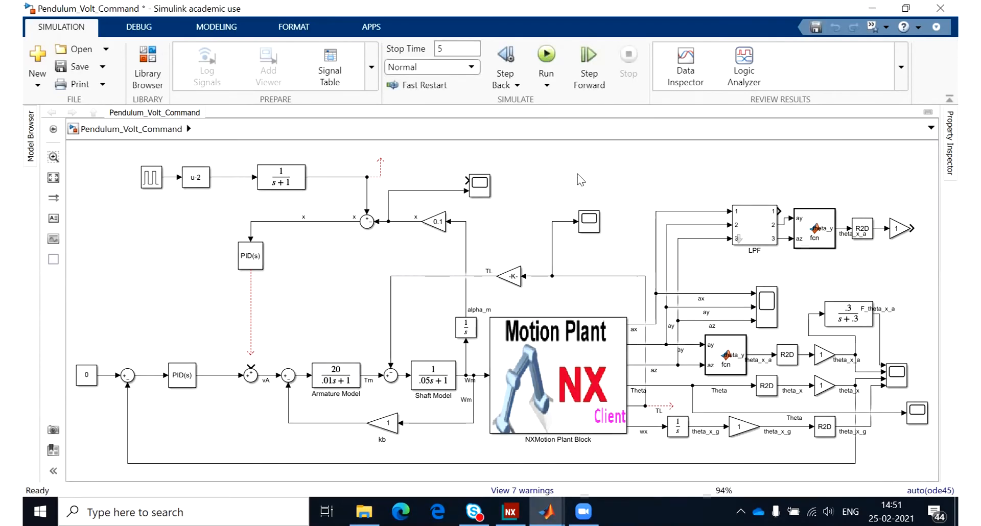
{"action": "double_click", "coordinate": [916, 412]}
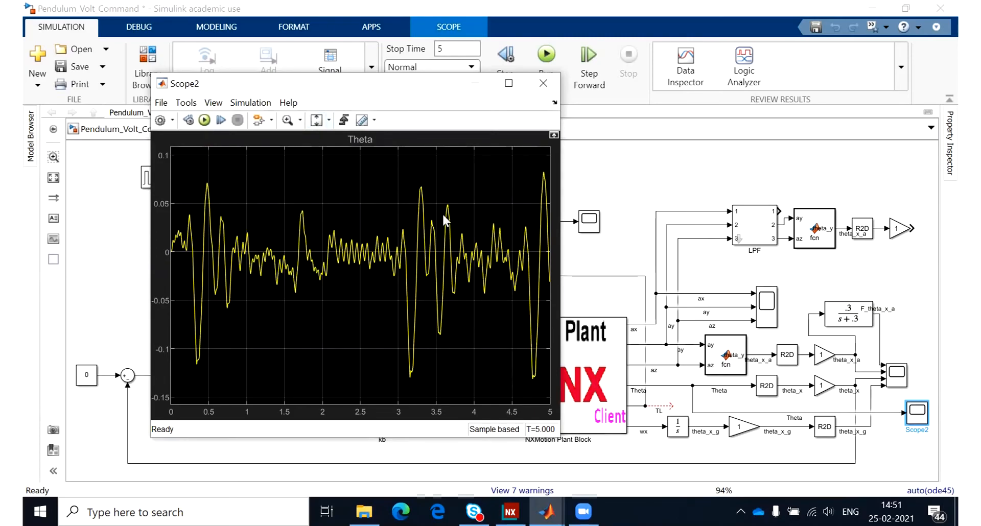
{"action": "left_click", "coordinate": [564, 171]}
Step: Open Scope4 and scale its axes to fit the whole x response
{"action": "double_click", "coordinate": [483, 191]}
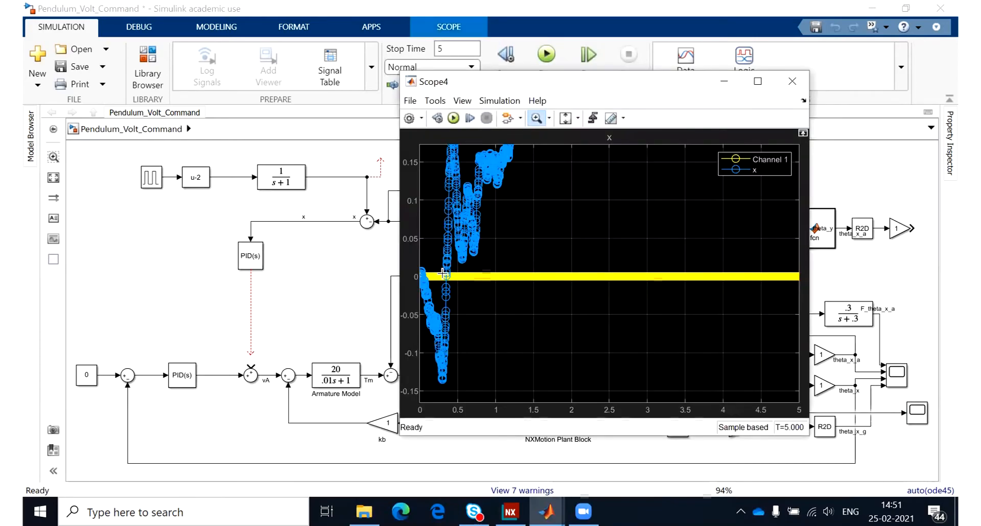
{"action": "left_click", "coordinate": [564, 119]}
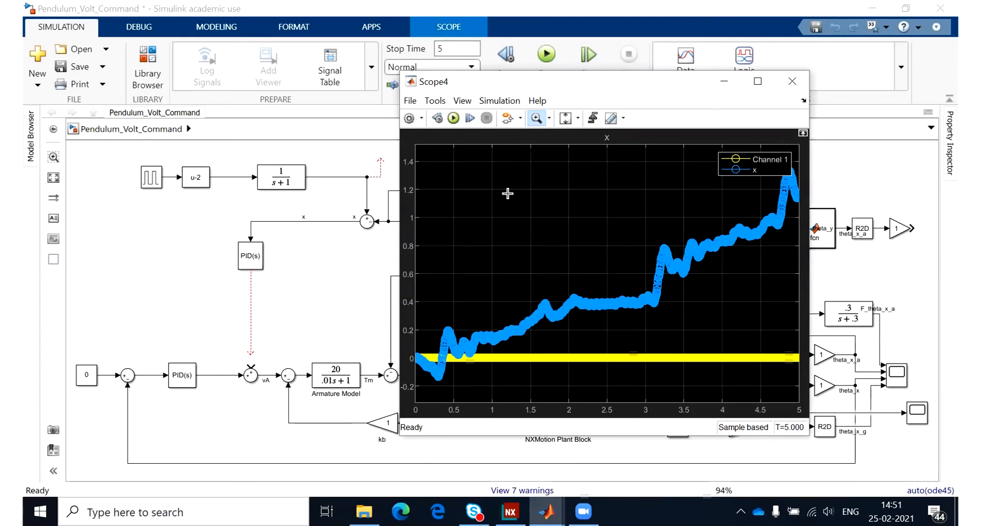
{"action": "left_click", "coordinate": [332, 296]}
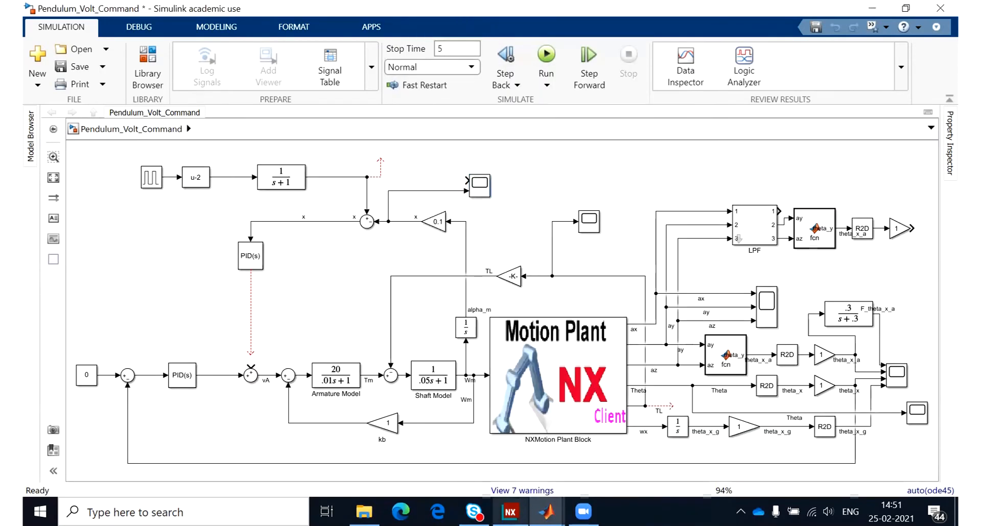
Step: Switch to NX, return to the model, and play the animation of the new pendulum results
{"action": "left_click", "coordinate": [507, 511]}
{"action": "left_click", "coordinate": [41, 47]}
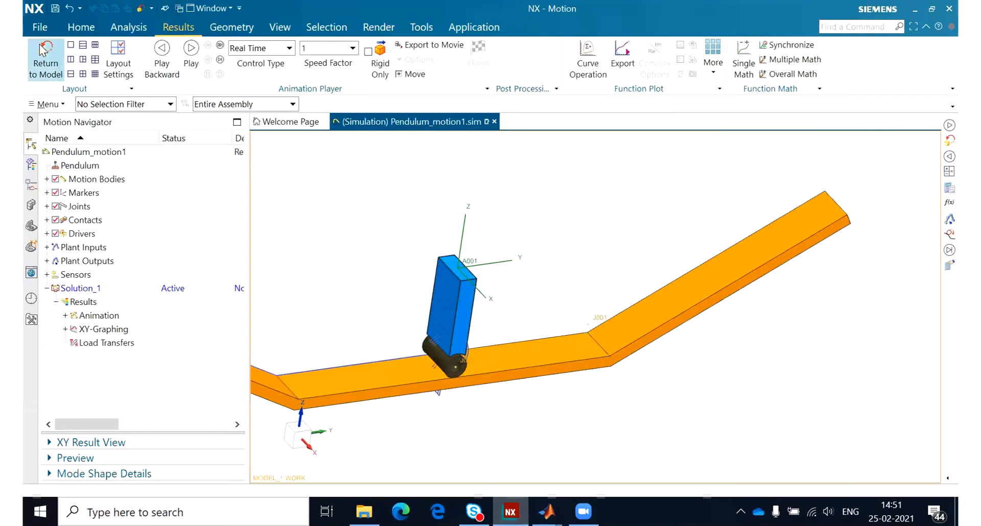
{"action": "left_click", "coordinate": [193, 49]}
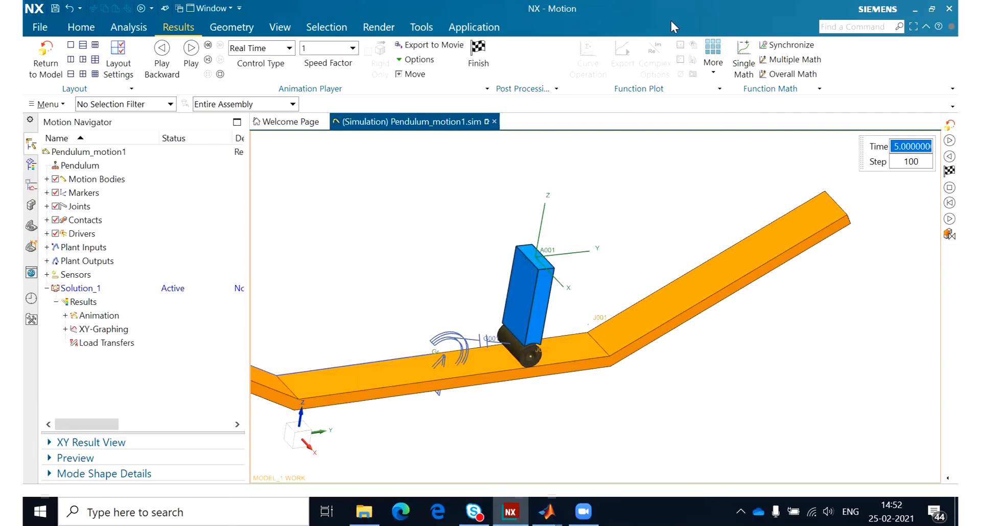
{"action": "left_click", "coordinate": [915, 8]}
Step: Review the lower PID controller's gains in its block parameters and close them unchanged
{"action": "double_click", "coordinate": [180, 381]}
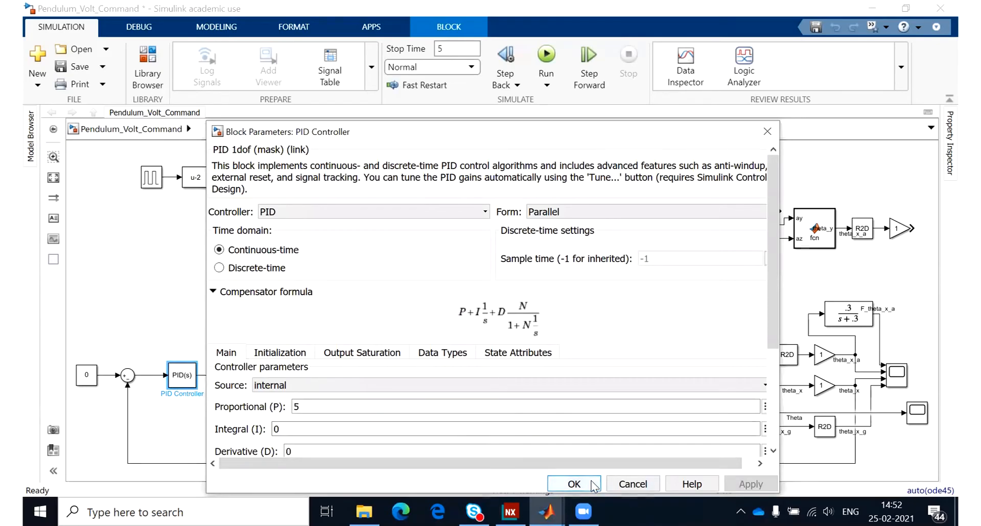
{"action": "left_click", "coordinate": [574, 484]}
{"action": "left_click", "coordinate": [326, 329]}
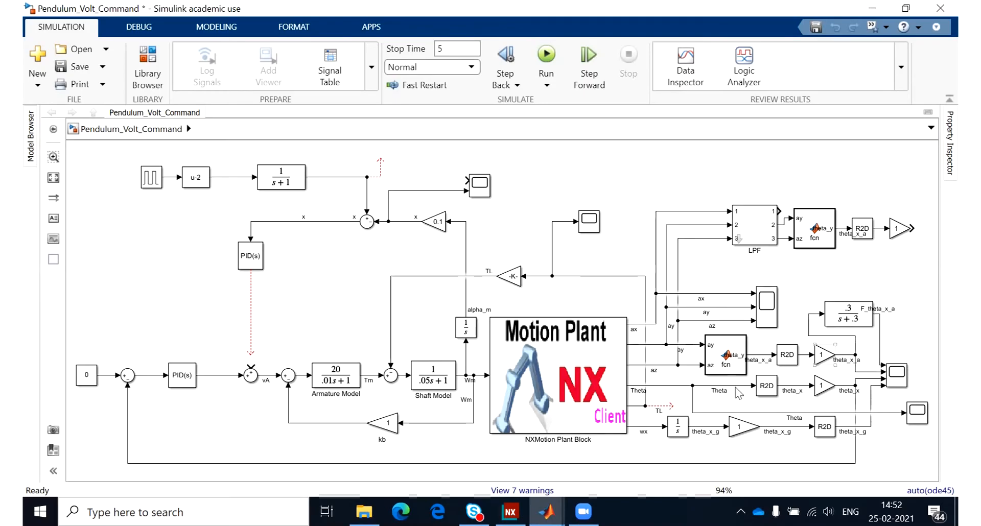
Step: Bring NX back up, reset to the model view, replay the pendulum motion, and minimise NX
{"action": "left_click", "coordinate": [880, 6]}
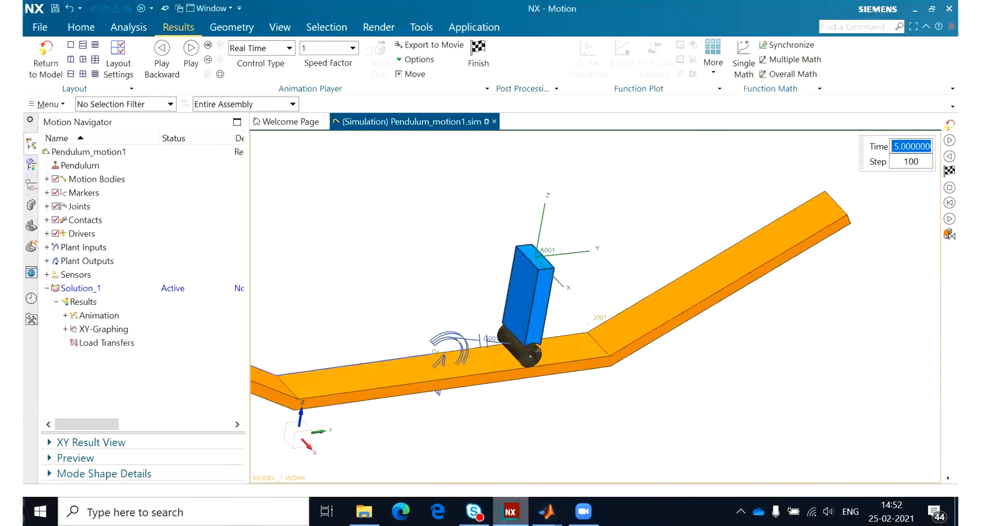
{"action": "left_click", "coordinate": [510, 511]}
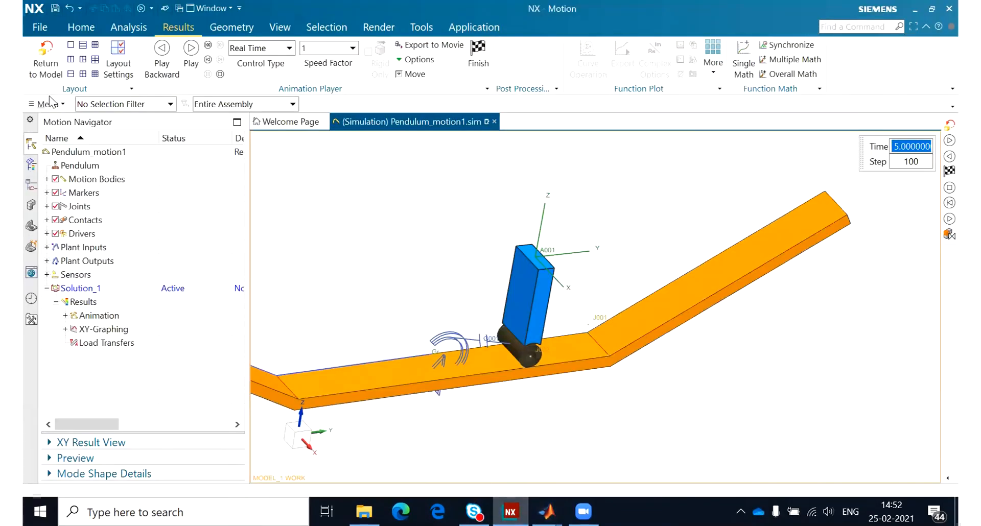
{"action": "left_click", "coordinate": [42, 57]}
{"action": "left_click", "coordinate": [190, 49]}
{"action": "left_click", "coordinate": [916, 8]}
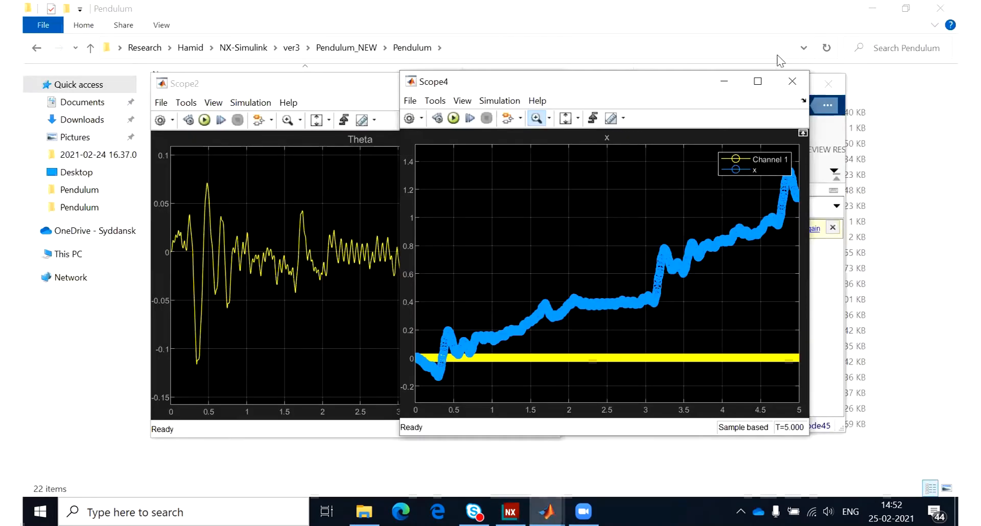
Step: Close the Scope4 and Scope2 windows and bring the Pendulum_Volt_Command model back to the front
{"action": "left_click", "coordinate": [802, 82]}
{"action": "left_click", "coordinate": [543, 83]}
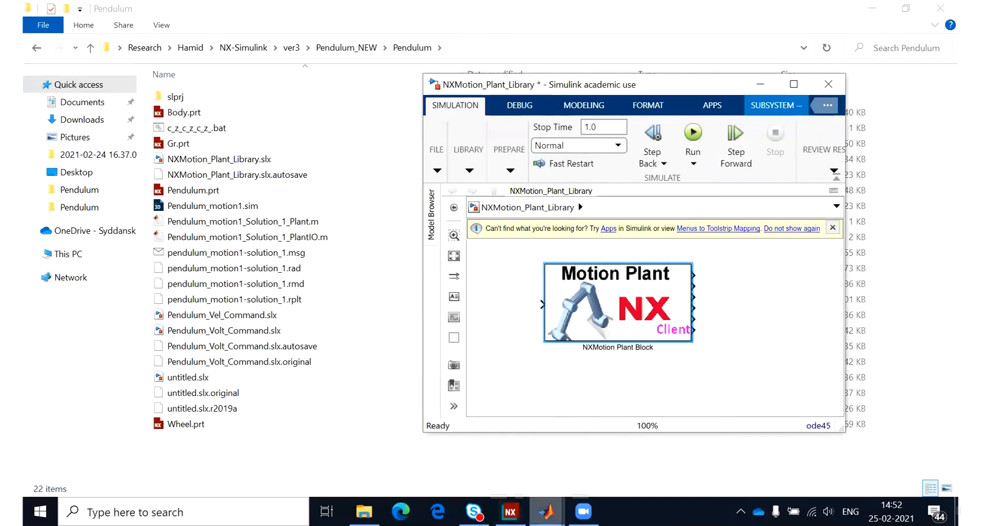
{"action": "left_click", "coordinate": [546, 511]}
{"action": "left_click", "coordinate": [635, 438]}
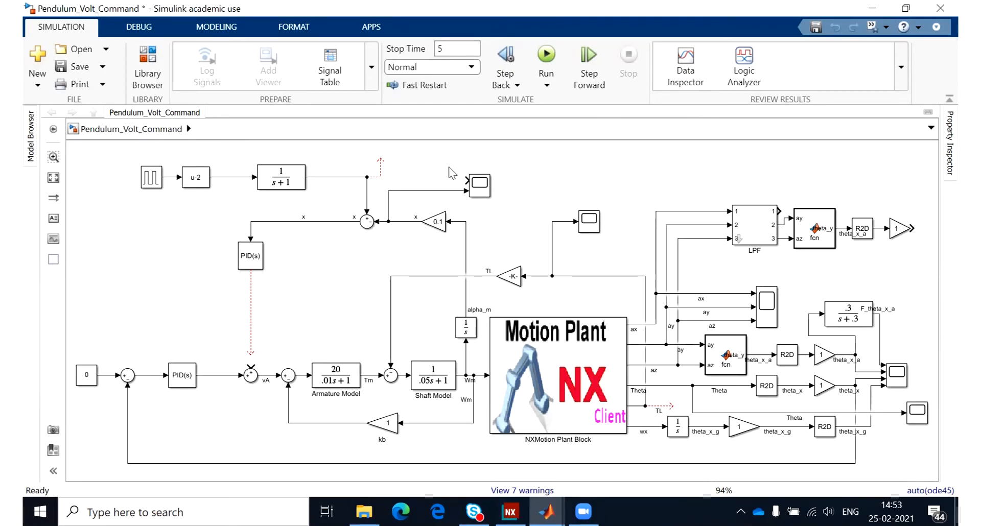
{"action": "left_click_drag", "start_coordinate": [458, 191], "coordinate": [478, 194]}
Step: Minimise the Simulink model, inspect the GR track body beneath the pendulum in NX, and minimise NX
{"action": "left_click", "coordinate": [872, 9]}
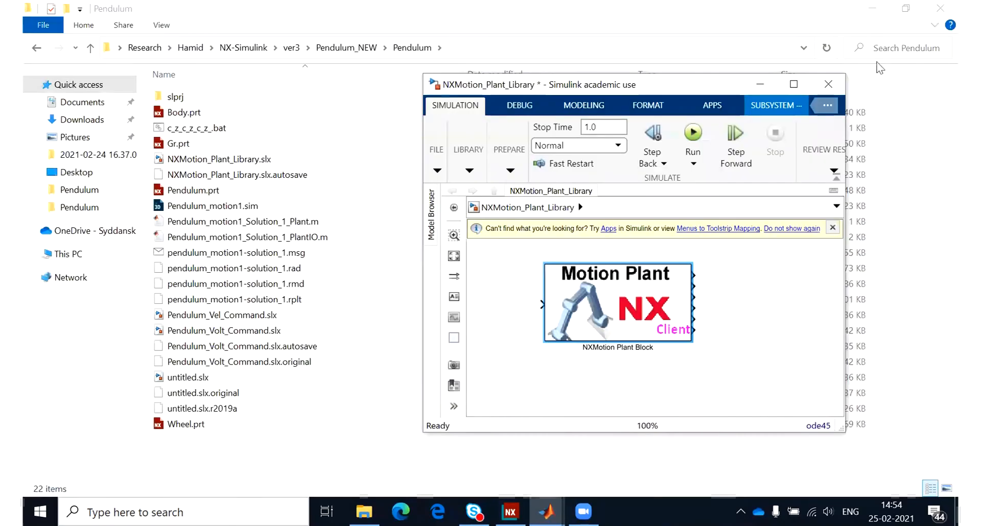
{"action": "left_click", "coordinate": [510, 511]}
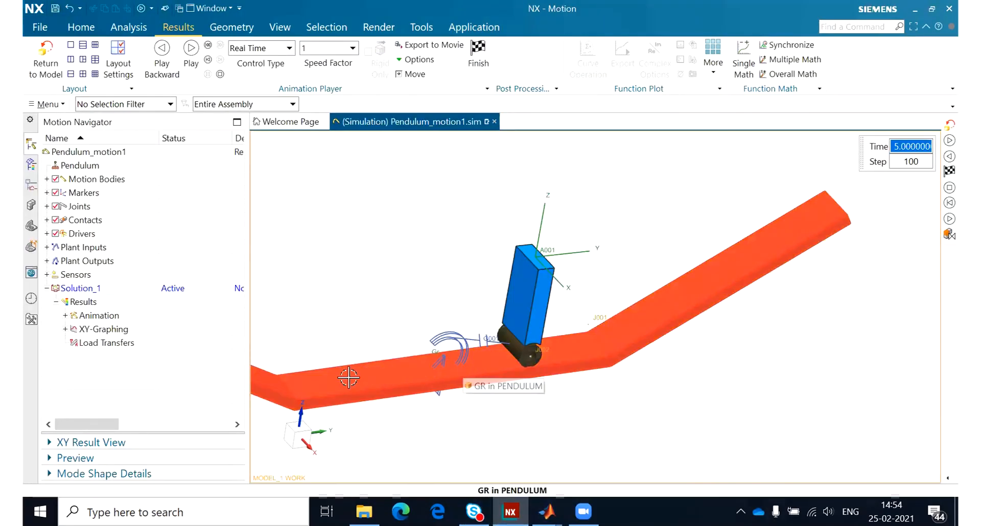
{"action": "left_click", "coordinate": [354, 358]}
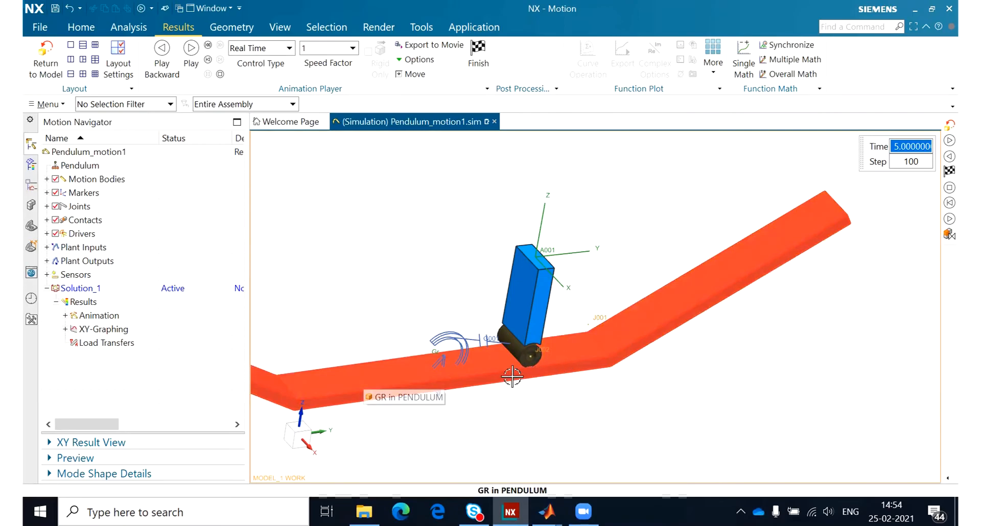
{"action": "left_click", "coordinate": [915, 9]}
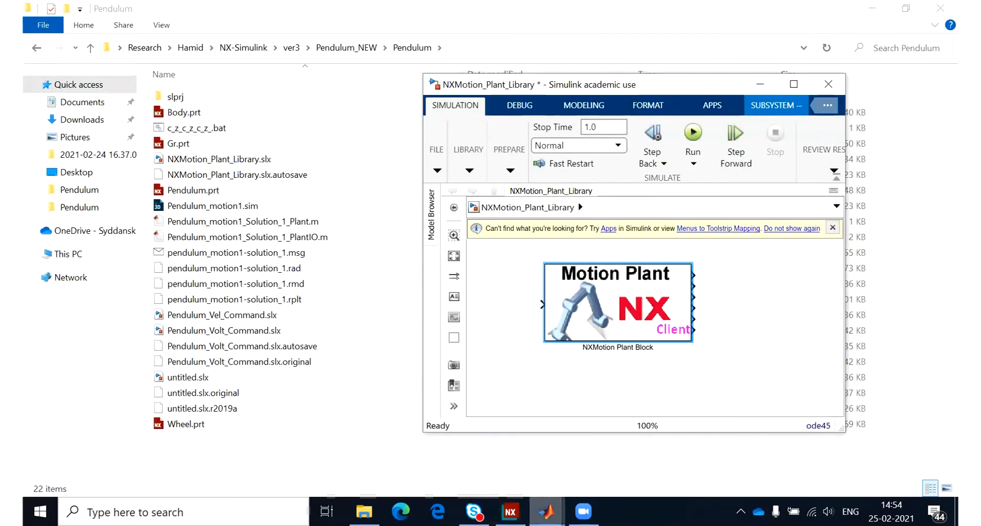
Step: Bring the Pendulum_Volt_Command model to the front and move the integrator producing alpha_m slightly upward, away from the Motion Plant block
{"action": "left_click", "coordinate": [546, 511]}
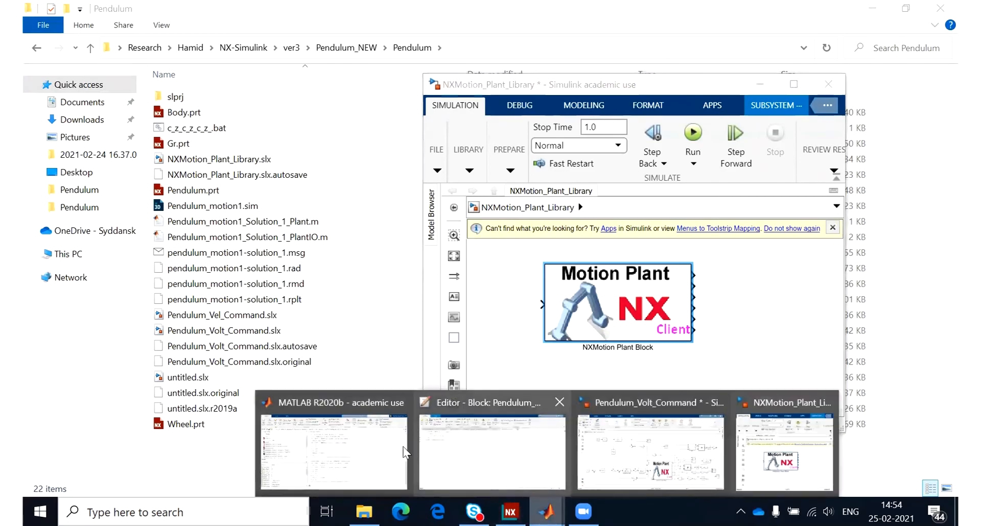
{"action": "left_click", "coordinate": [632, 466]}
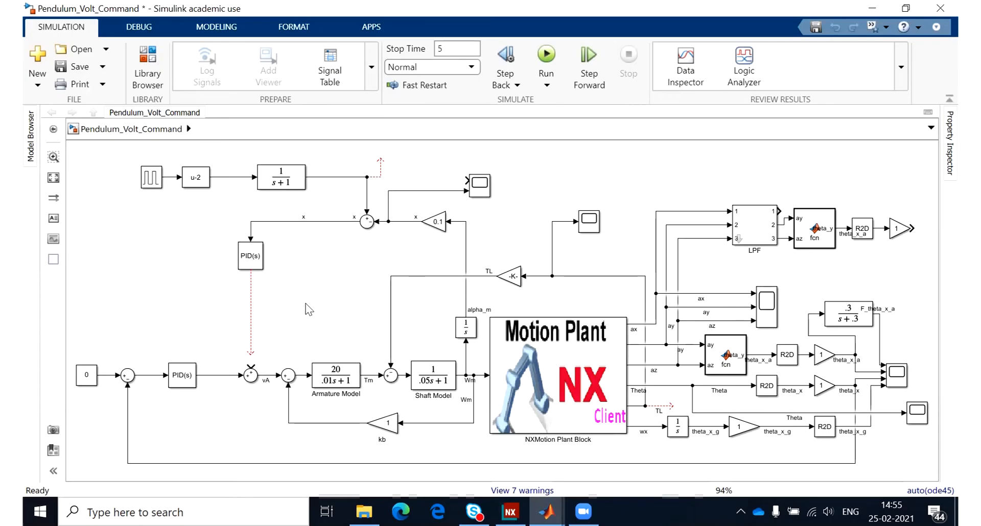
{"action": "left_click", "coordinate": [442, 225]}
{"action": "left_click", "coordinate": [440, 269]}
{"action": "left_click_drag", "start_coordinate": [466, 320], "coordinate": [467, 305]}
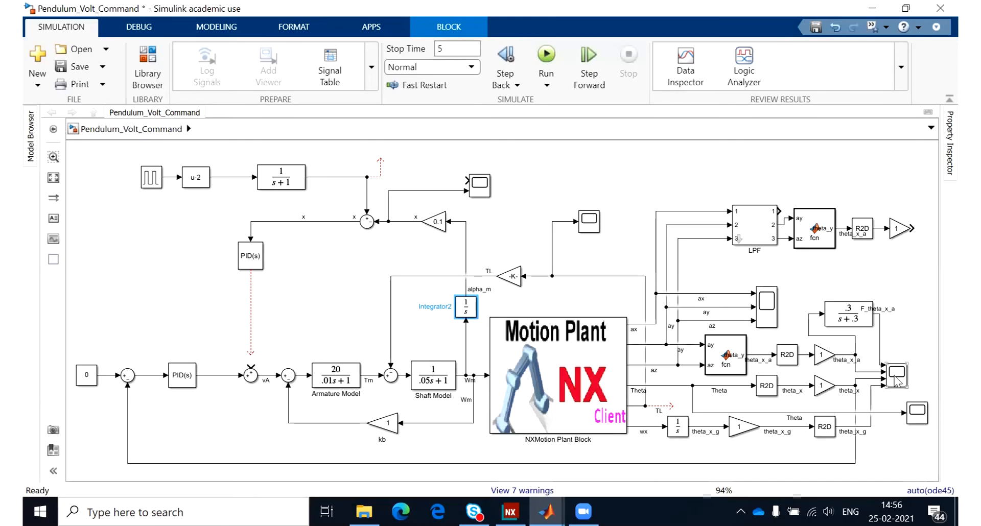
Step: Set the lower PID controller's proportional gain to 3 and apply it
{"action": "left_click", "coordinate": [177, 377]}
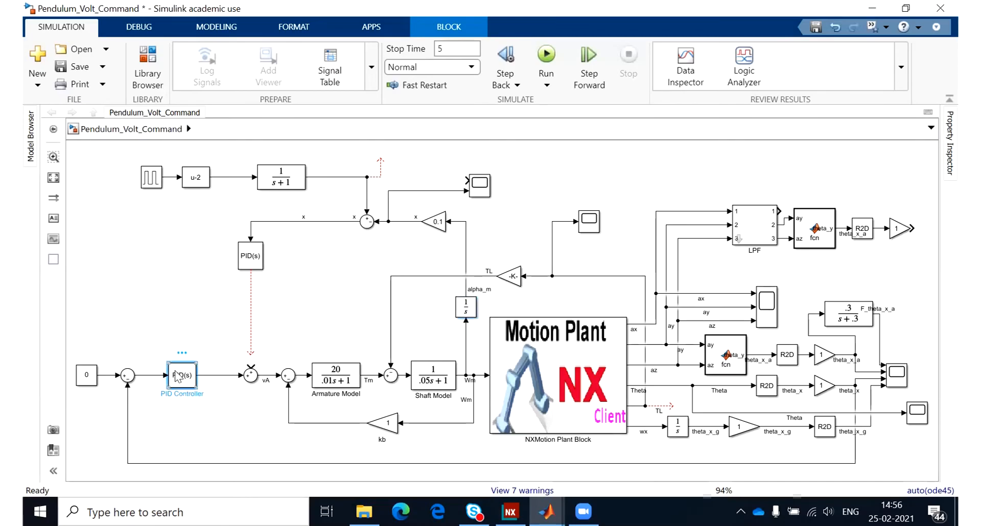
{"action": "double_click", "coordinate": [177, 378]}
{"action": "left_click", "coordinate": [296, 406]}
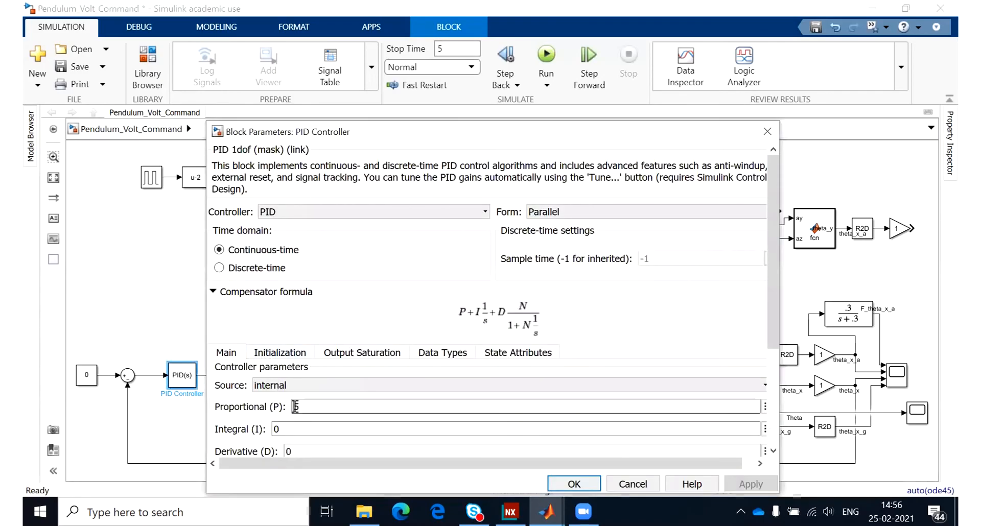
{"action": "double_click", "coordinate": [295, 406]}
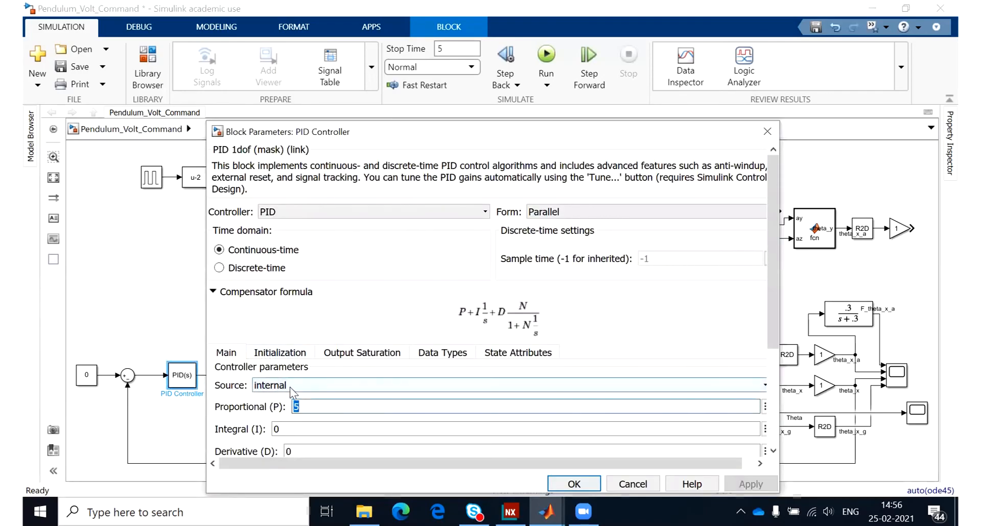
{"action": "type", "text": "3"}
{"action": "left_click", "coordinate": [739, 489]}
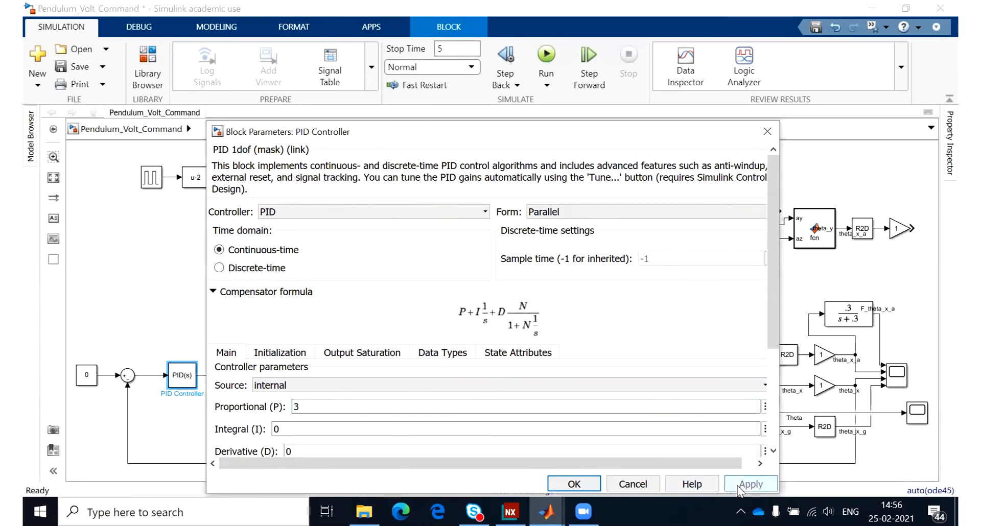
{"action": "left_click", "coordinate": [562, 487]}
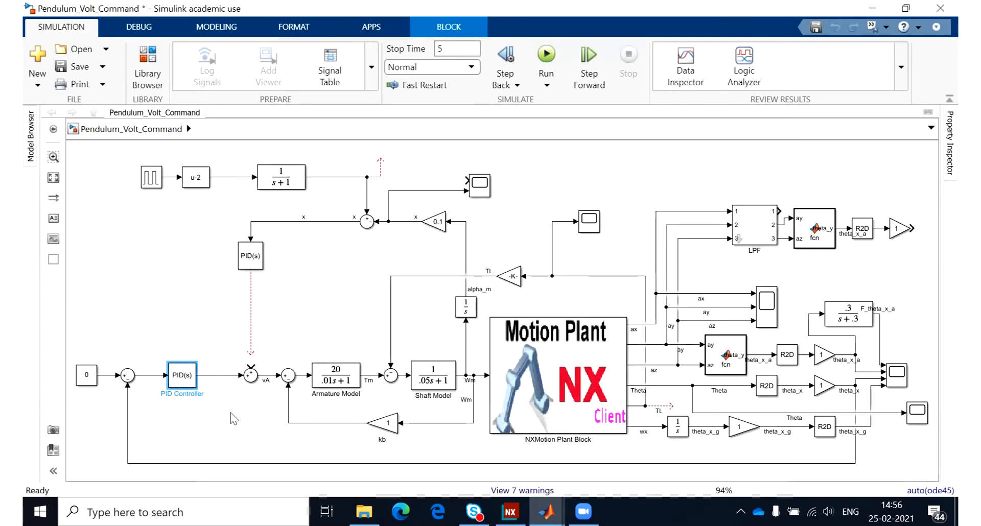
Step: Set the lower PID controller's proportional gain to 1 and apply it
{"action": "double_click", "coordinate": [194, 382]}
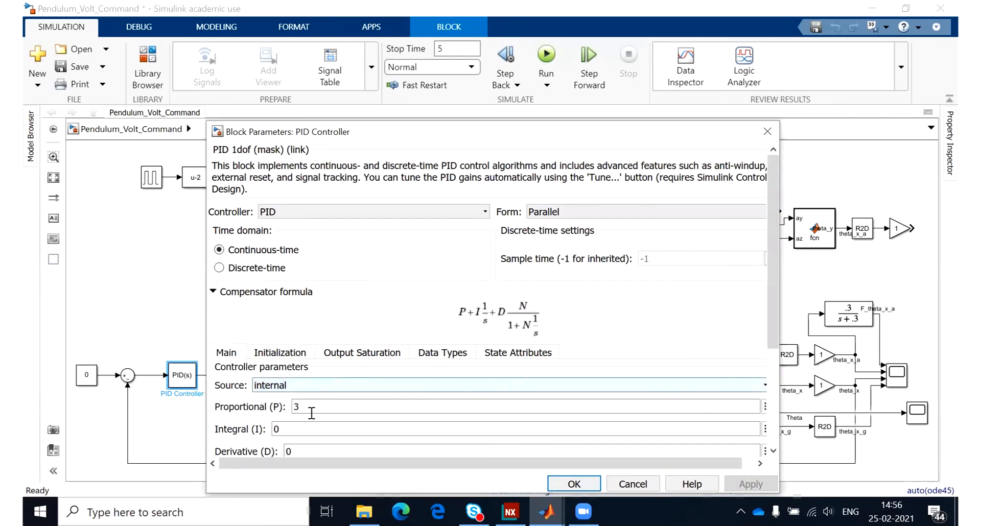
{"action": "double_click", "coordinate": [309, 407]}
{"action": "type", "text": "1"}
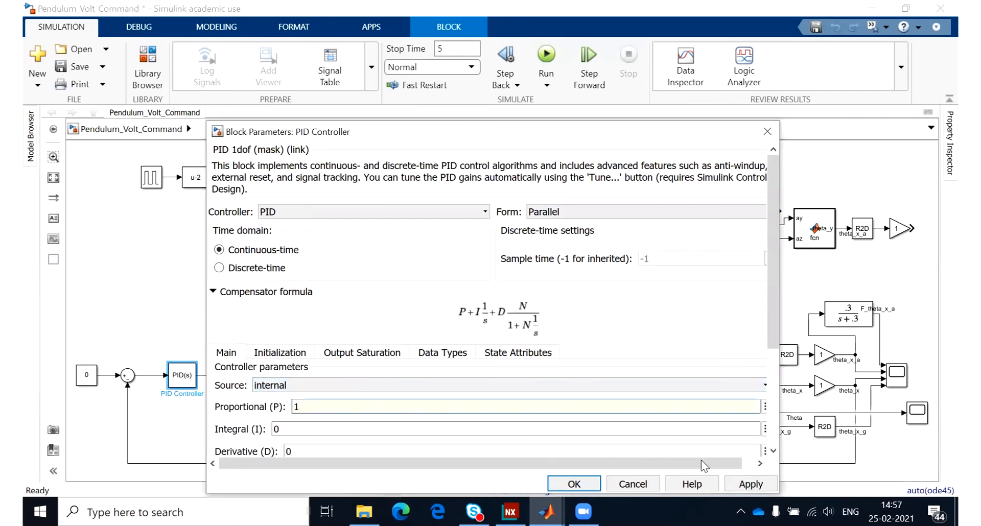
{"action": "left_click", "coordinate": [736, 485]}
{"action": "left_click", "coordinate": [574, 484]}
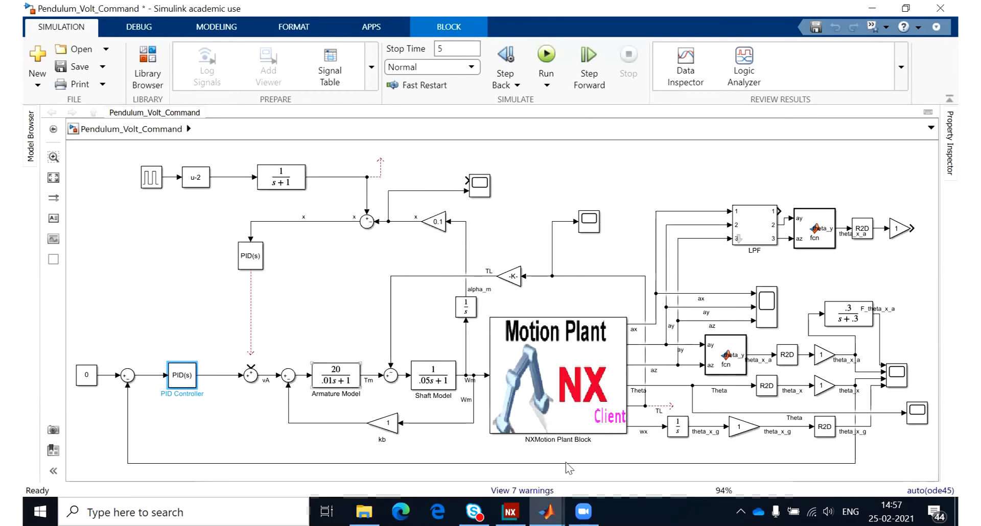
Step: Save the Pendulum_Volt_Command model and run the co-simulation, minimising the Notepad message window
{"action": "left_click", "coordinate": [547, 53]}
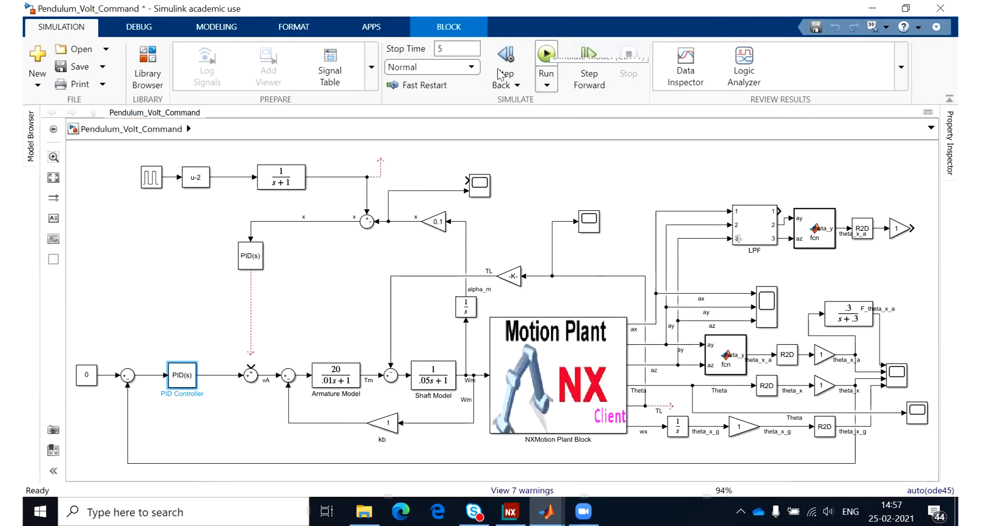
{"action": "left_click", "coordinate": [74, 49]}
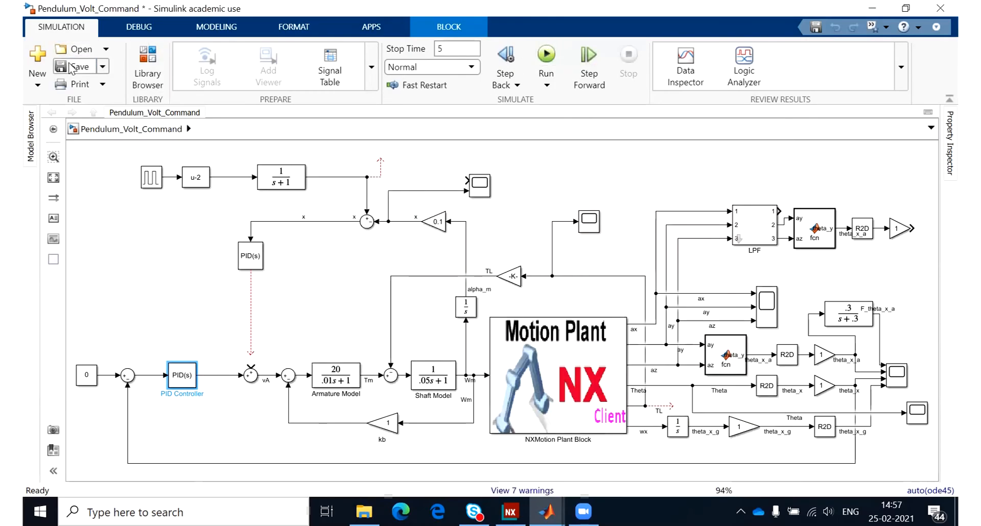
{"action": "left_click", "coordinate": [429, 345]}
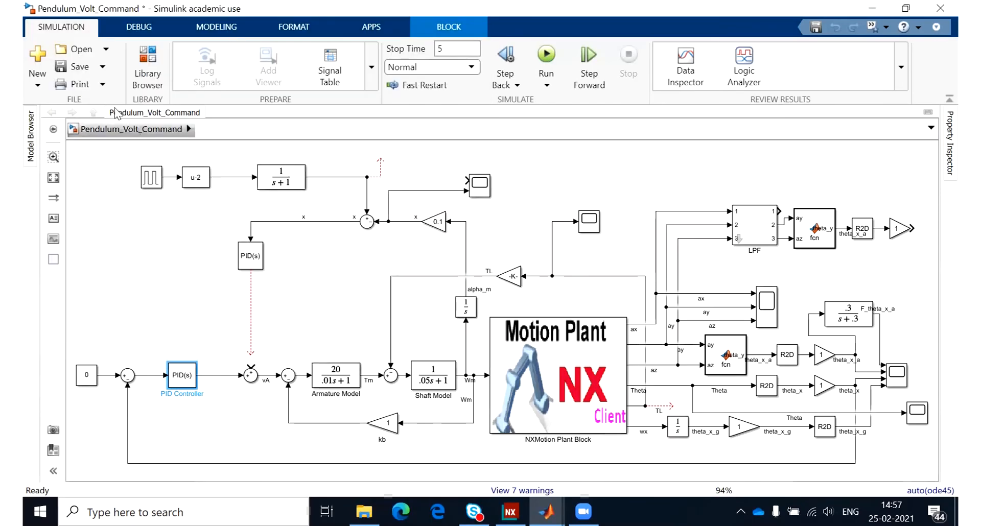
{"action": "left_click", "coordinate": [74, 69]}
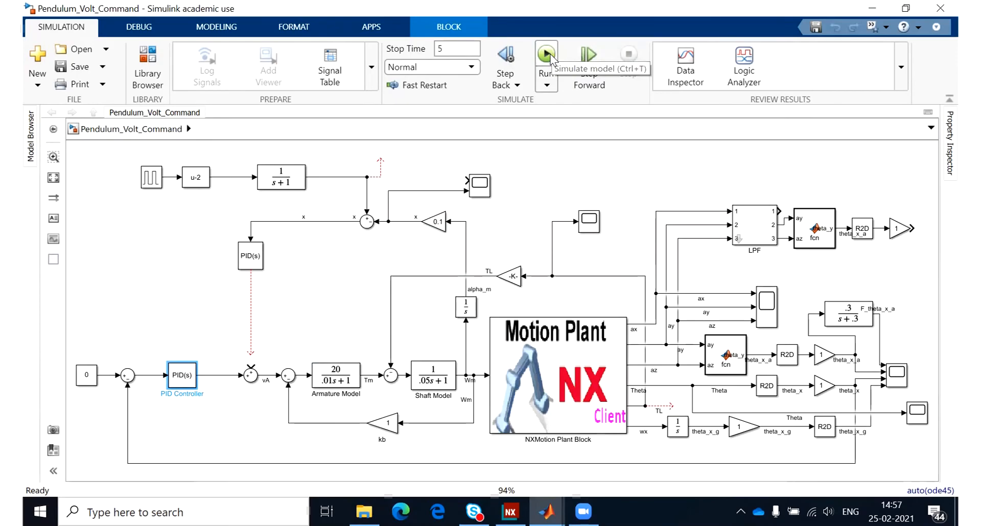
{"action": "left_click", "coordinate": [550, 57]}
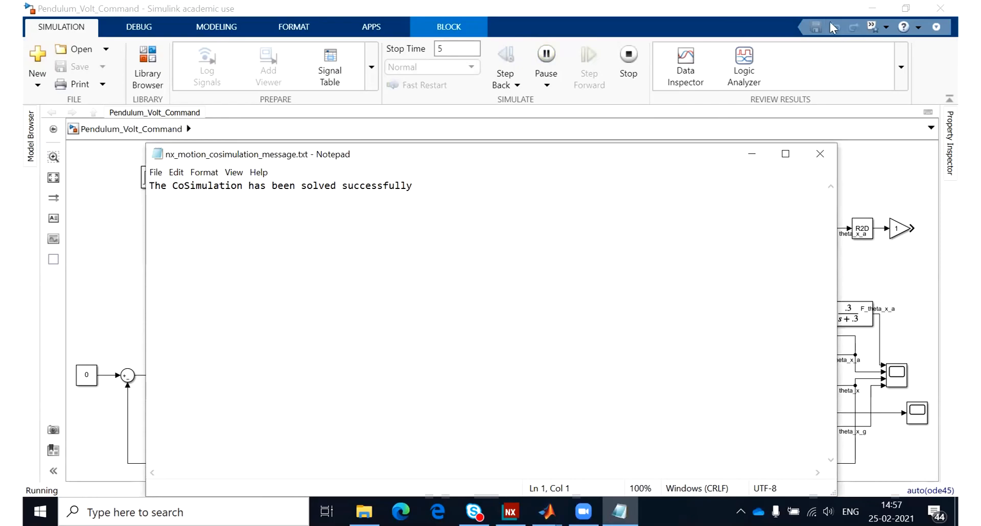
{"action": "left_click", "coordinate": [747, 11]}
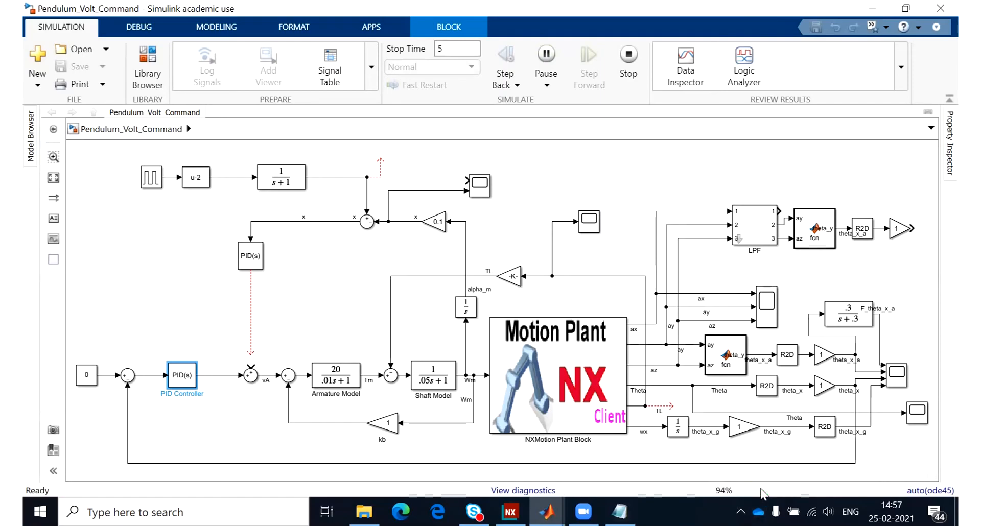
Step: Open the Scope with the theta_x signals, move the crash report dialog off the curves, and display the theta_x_a signal
{"action": "mouse_move", "coordinate": [546, 511]}
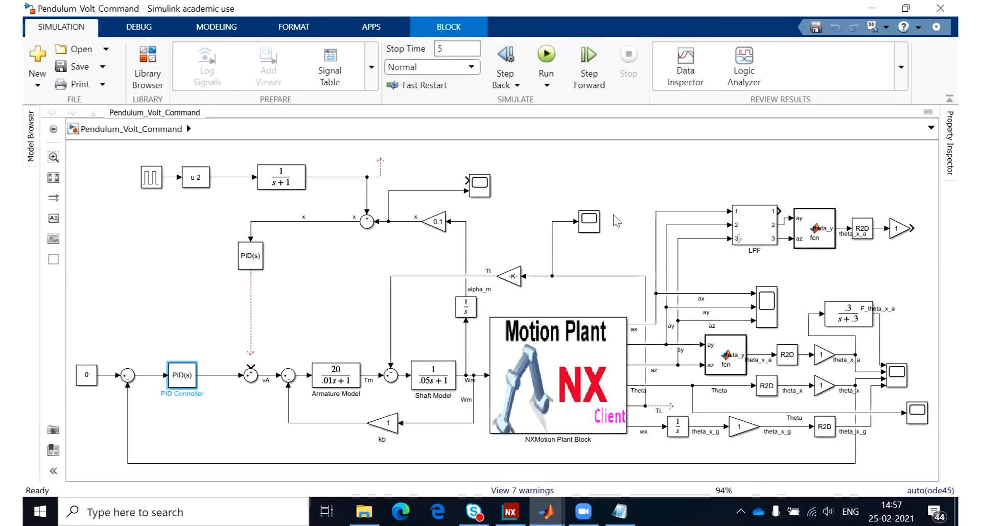
{"action": "left_click", "coordinate": [904, 383]}
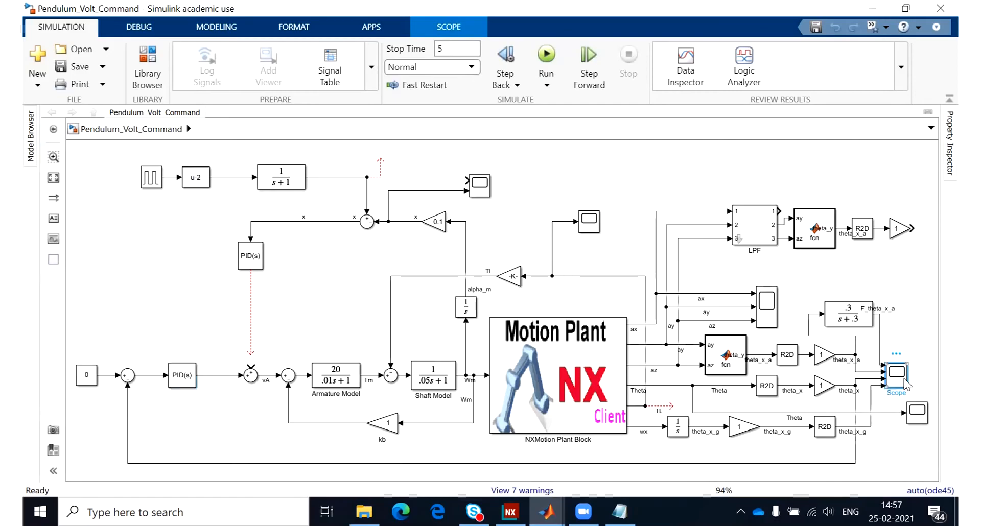
{"action": "double_click", "coordinate": [904, 381]}
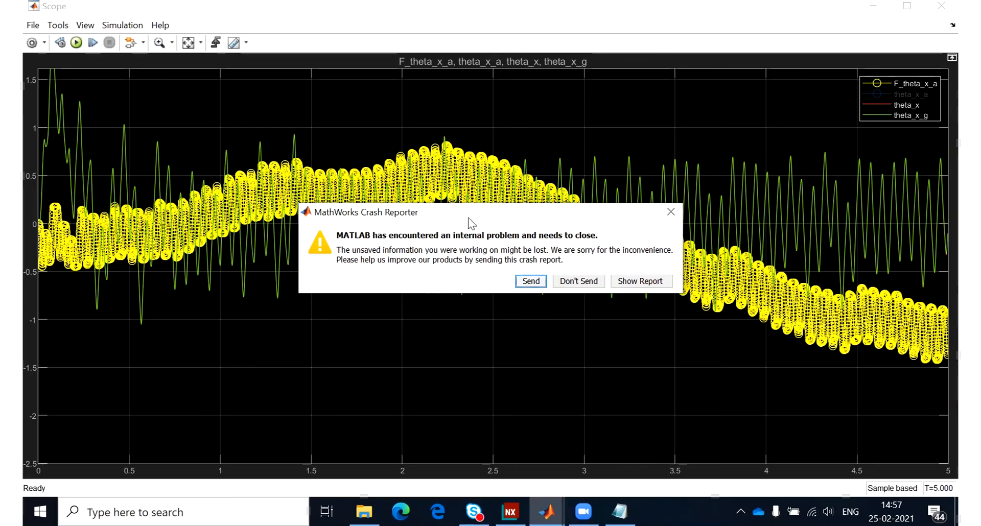
{"action": "left_click_drag", "start_coordinate": [469, 222], "coordinate": [476, 428]}
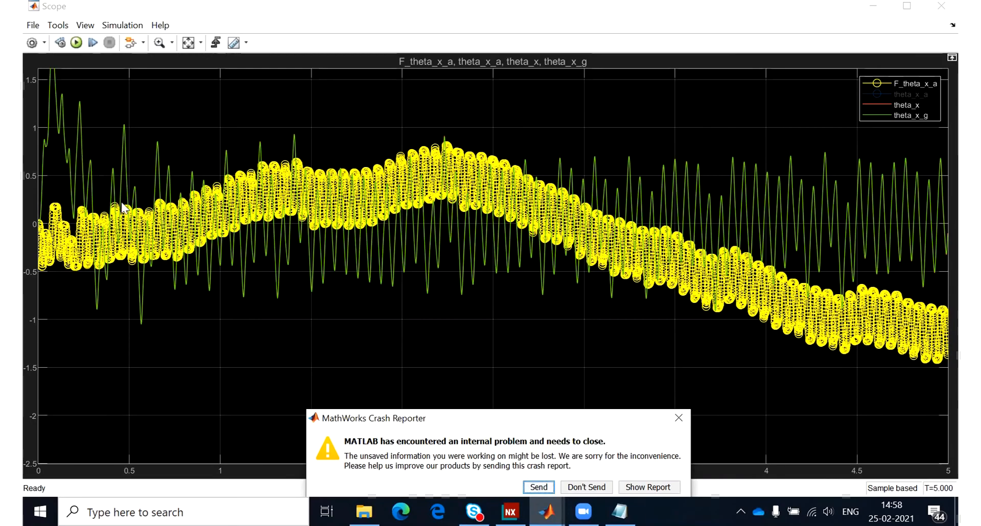
{"action": "left_click", "coordinate": [874, 96]}
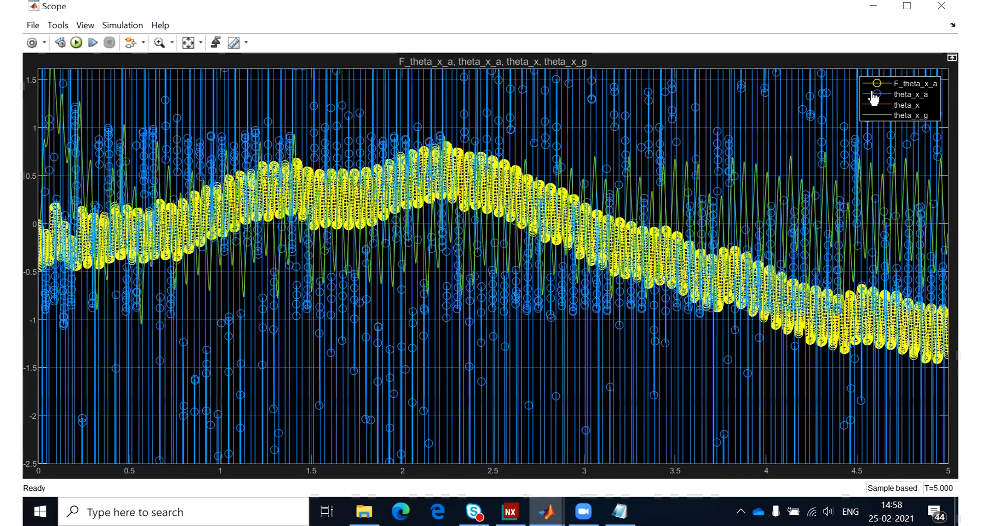
Step: Fit the Scope axes to the data, then zoom vertically onto the angle curves around zero with theta_x_a hidden
{"action": "left_click", "coordinate": [189, 43]}
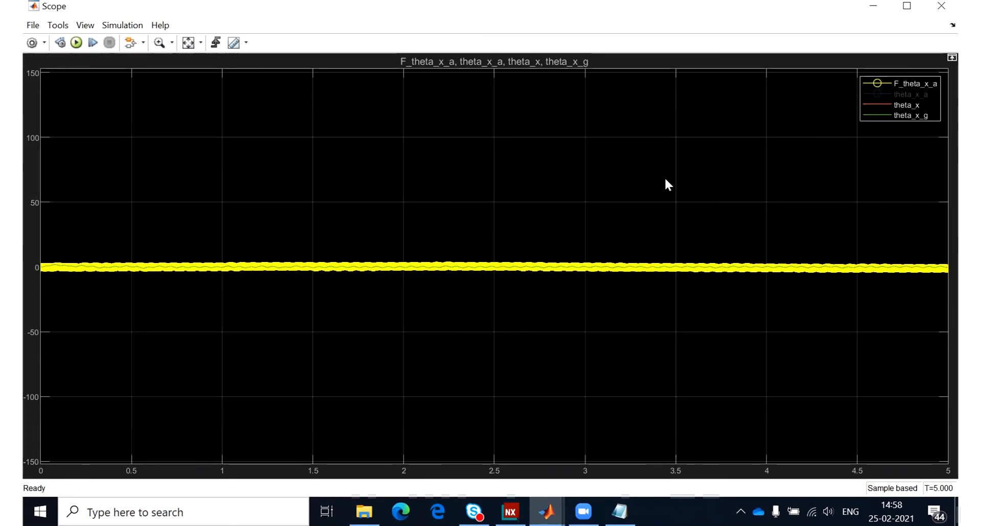
{"action": "left_click", "coordinate": [201, 43]}
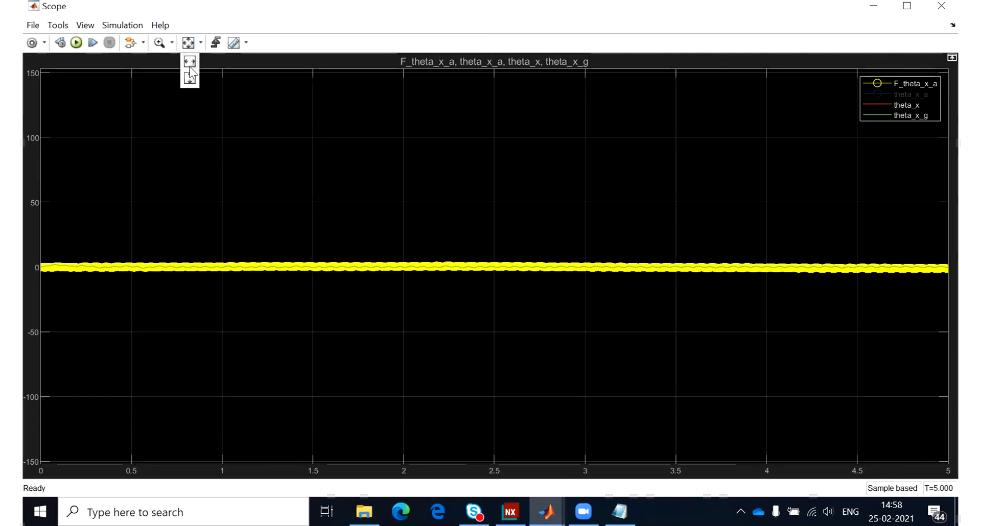
{"action": "left_click", "coordinate": [172, 43]}
{"action": "left_click", "coordinate": [172, 43]}
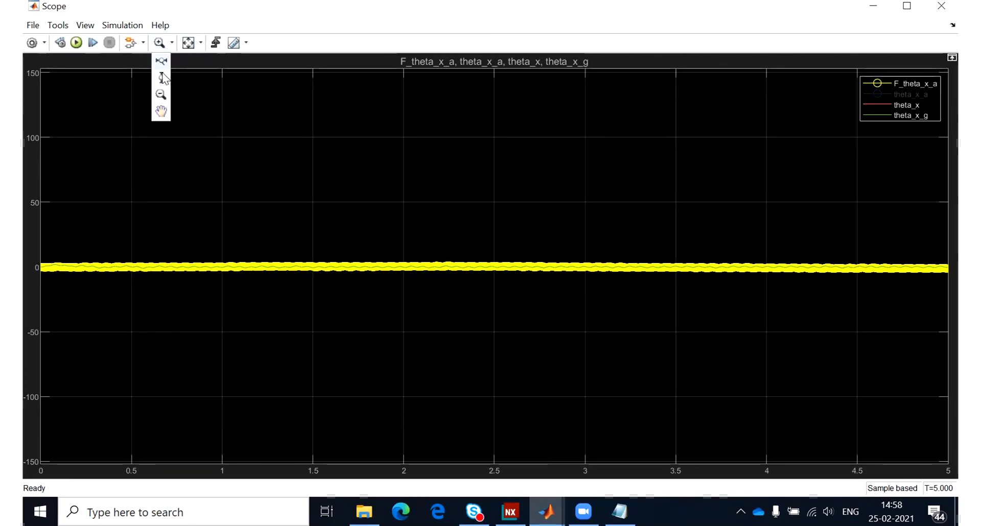
{"action": "left_click", "coordinate": [162, 78]}
{"action": "left_click_drag", "start_coordinate": [287, 243], "coordinate": [282, 307]}
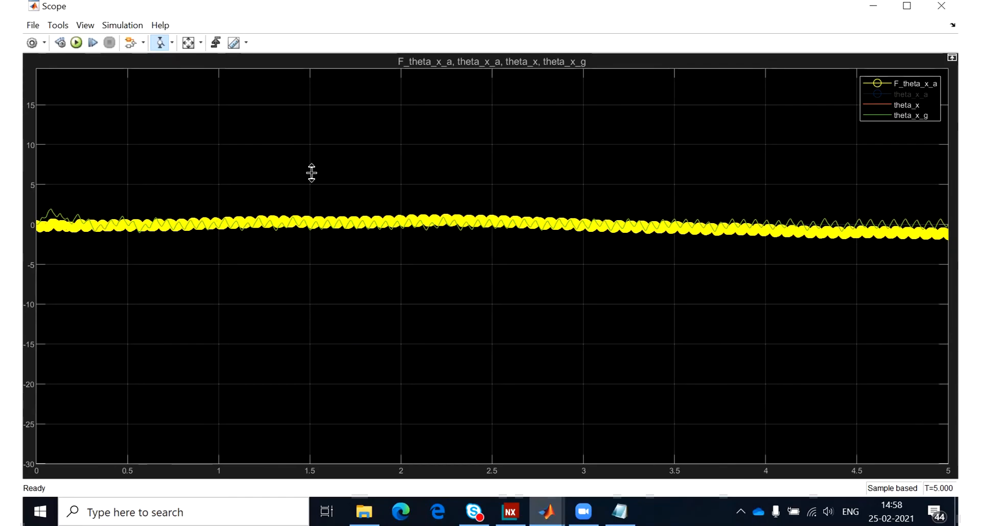
{"action": "left_click_drag", "start_coordinate": [311, 174], "coordinate": [318, 314]}
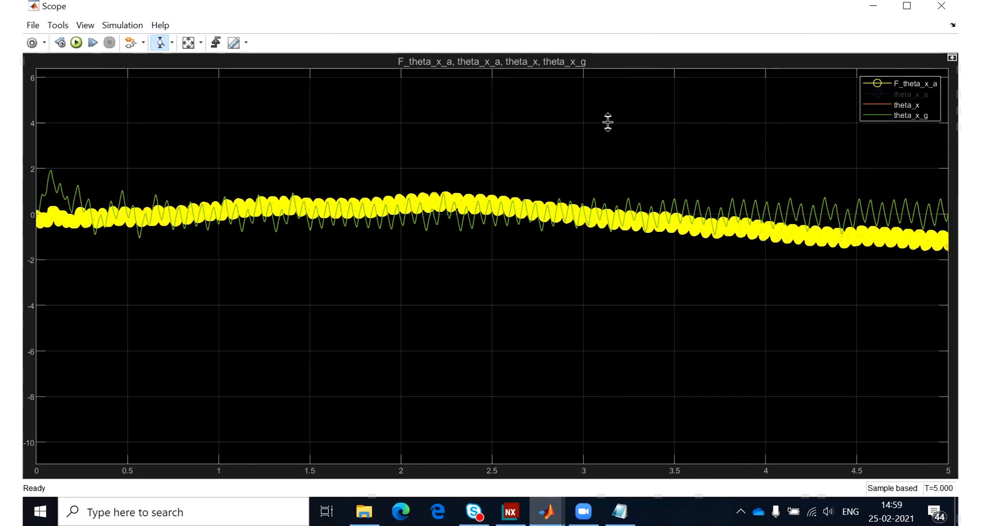
Step: Show theta_x_a for comparison with its filtered signal, hide it again, and minimise the Scope
{"action": "left_click", "coordinate": [879, 101]}
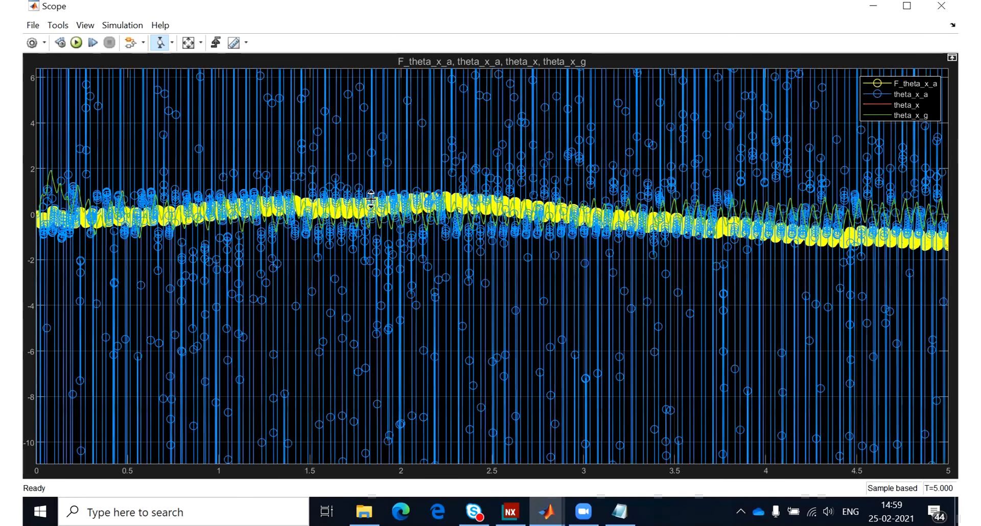
{"action": "left_click", "coordinate": [879, 96]}
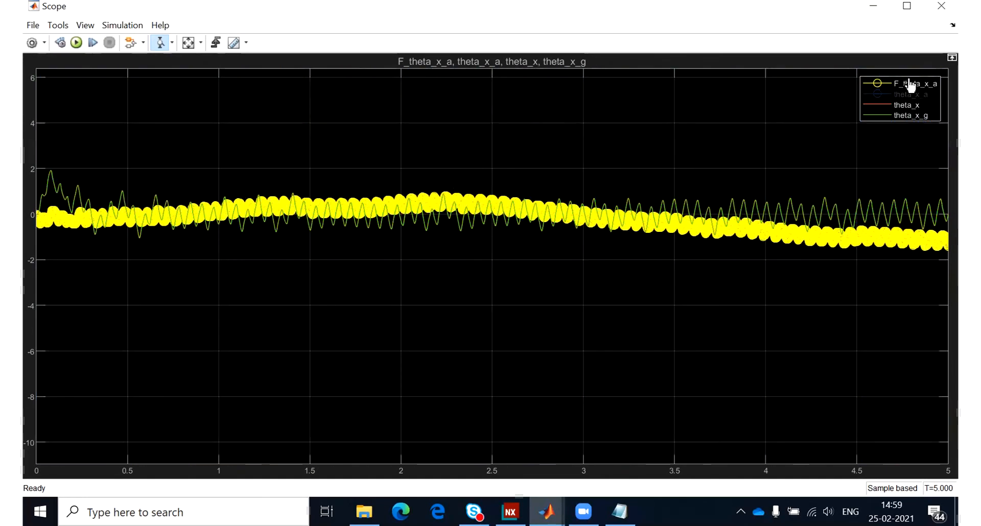
{"action": "left_click", "coordinate": [871, 6]}
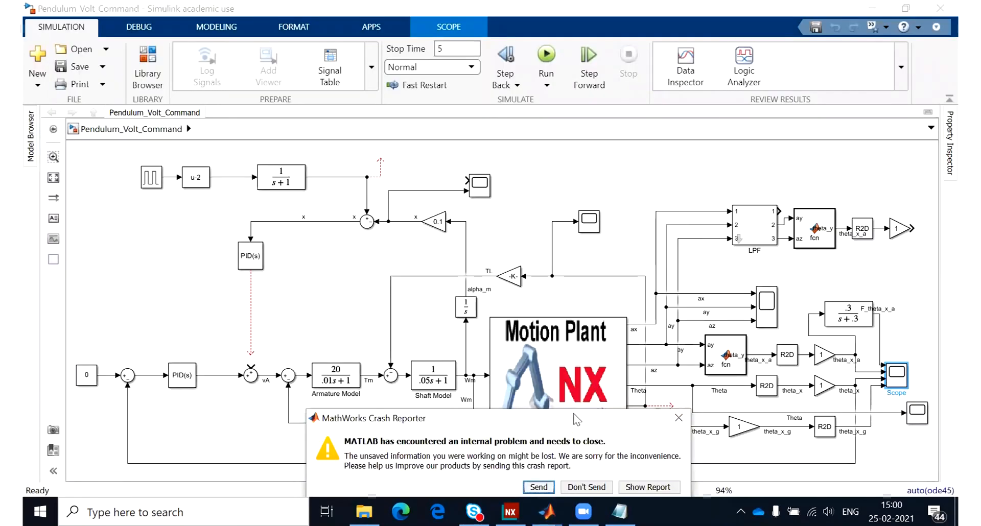
Step: Move the crash report dialog clear of the model and highlight the theta_x feedback line to the lower PID loop
{"action": "left_click_drag", "start_coordinate": [576, 419], "coordinate": [695, 19]}
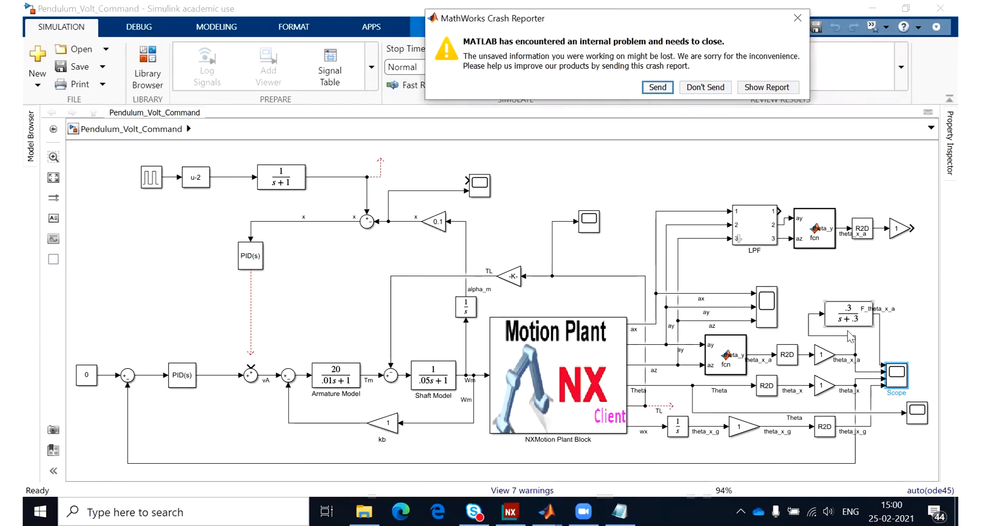
{"action": "left_click", "coordinate": [855, 461]}
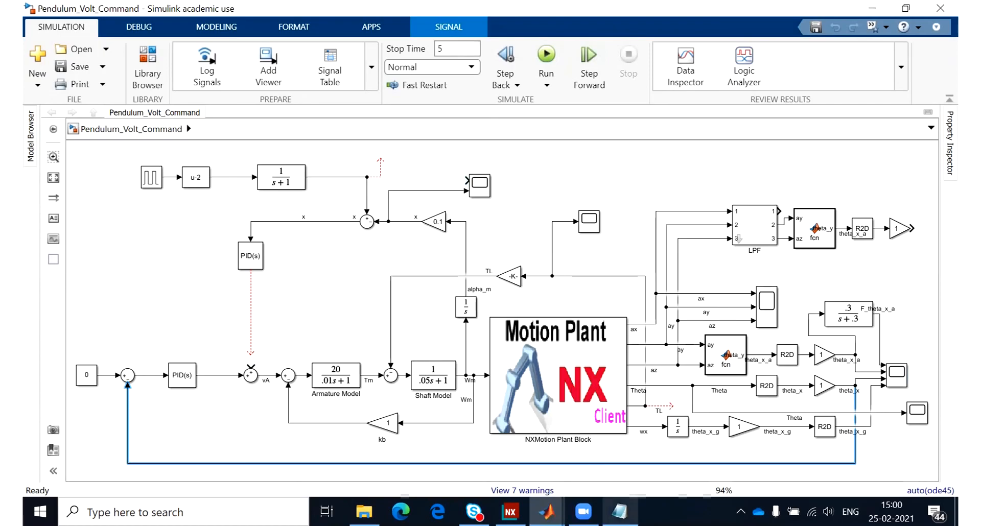
{"action": "mouse_move", "coordinate": [546, 511]}
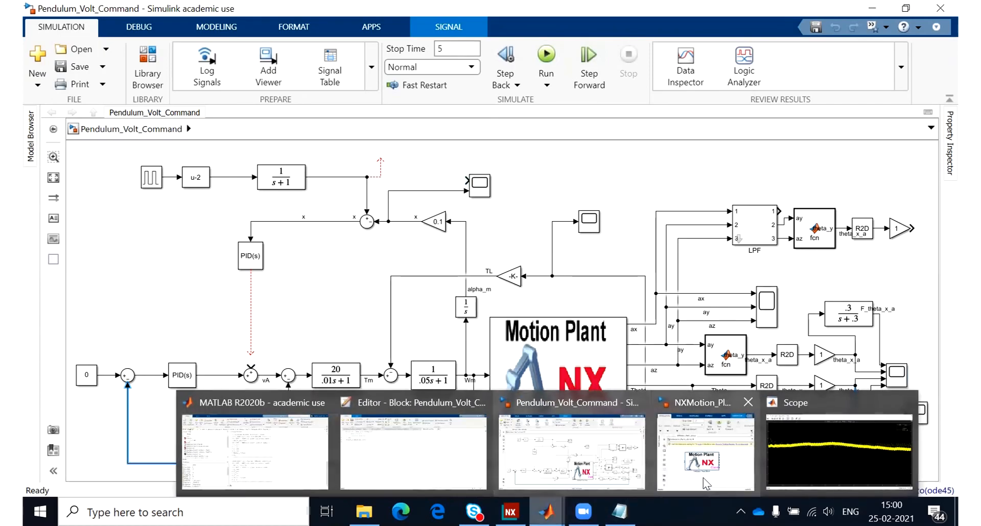